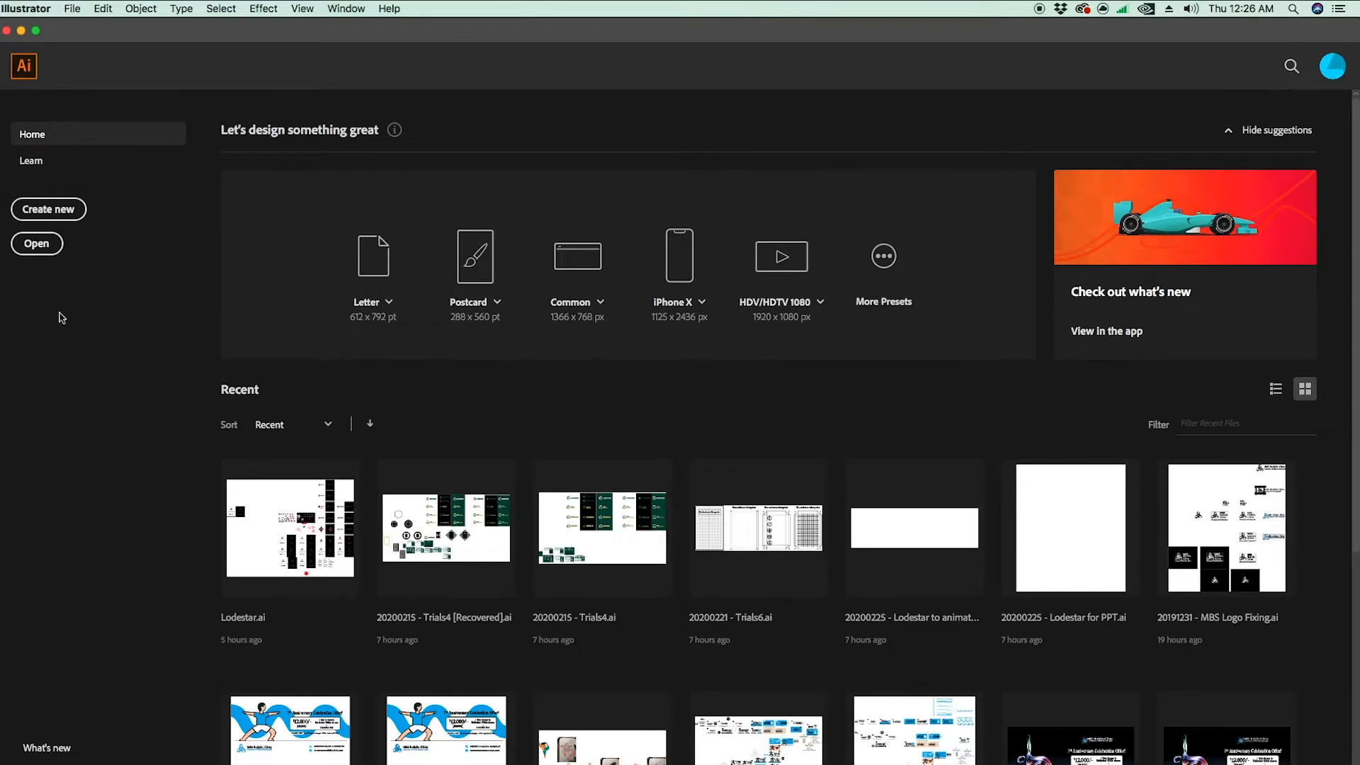
Step: Start a new web document and set its size to 1920 px wide by 1080 px high
{"action": "left_click", "coordinate": [48, 208]}
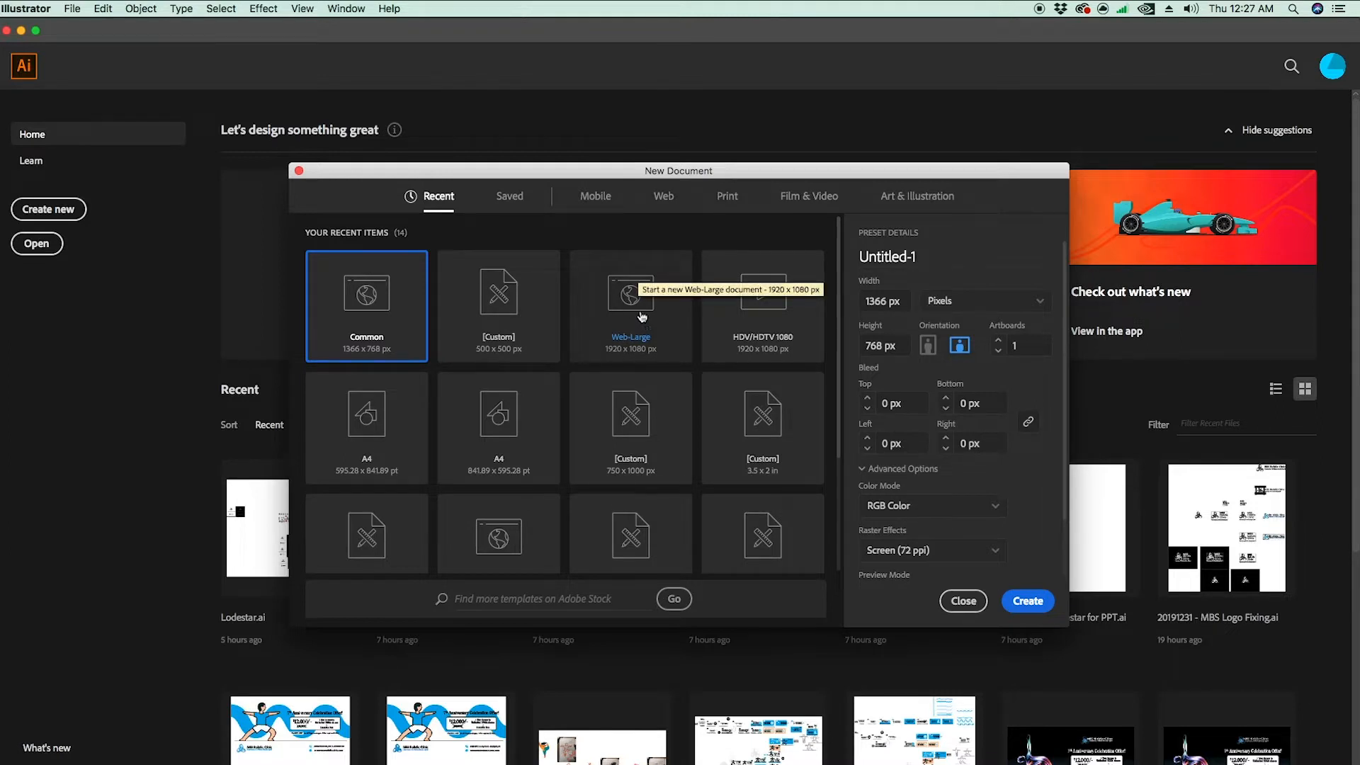
{"action": "left_click", "coordinate": [662, 197]}
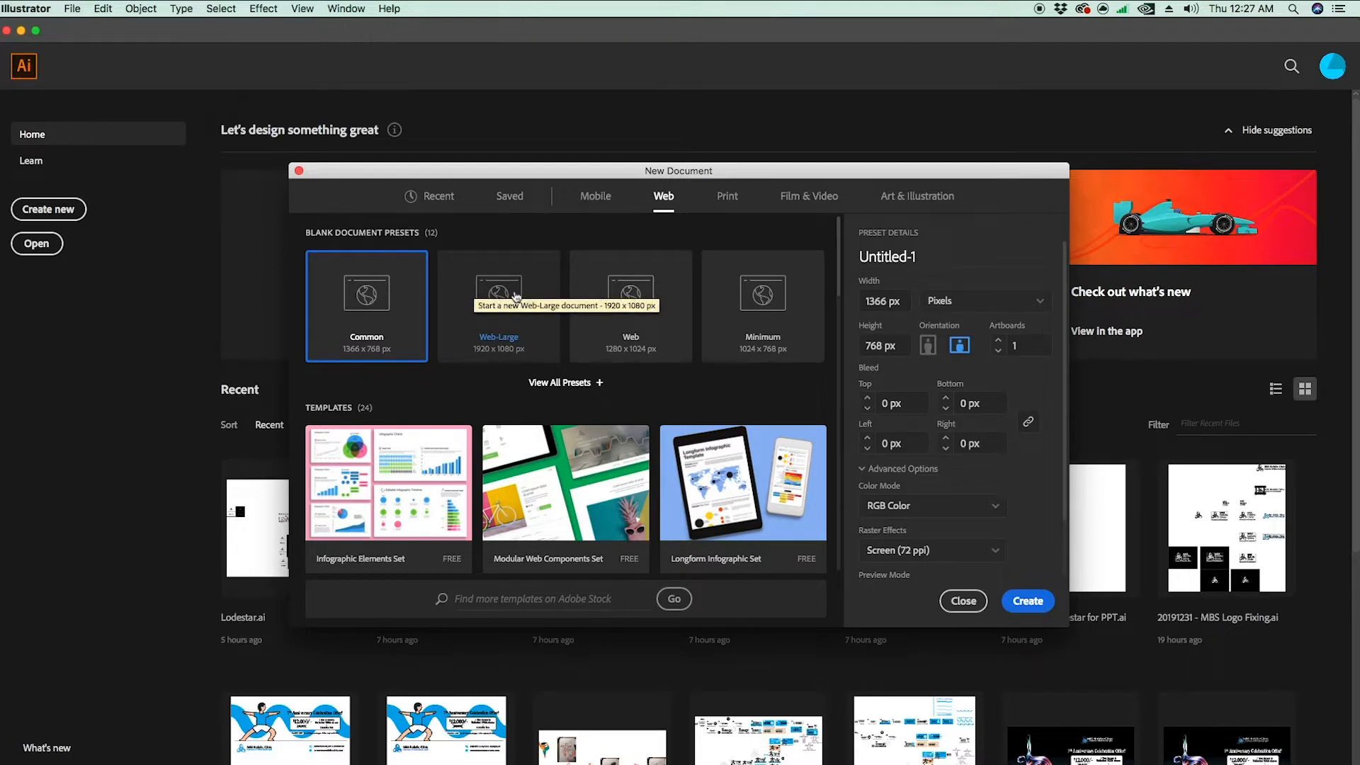
{"action": "left_click", "coordinate": [885, 301]}
{"action": "type", "text": "1"}
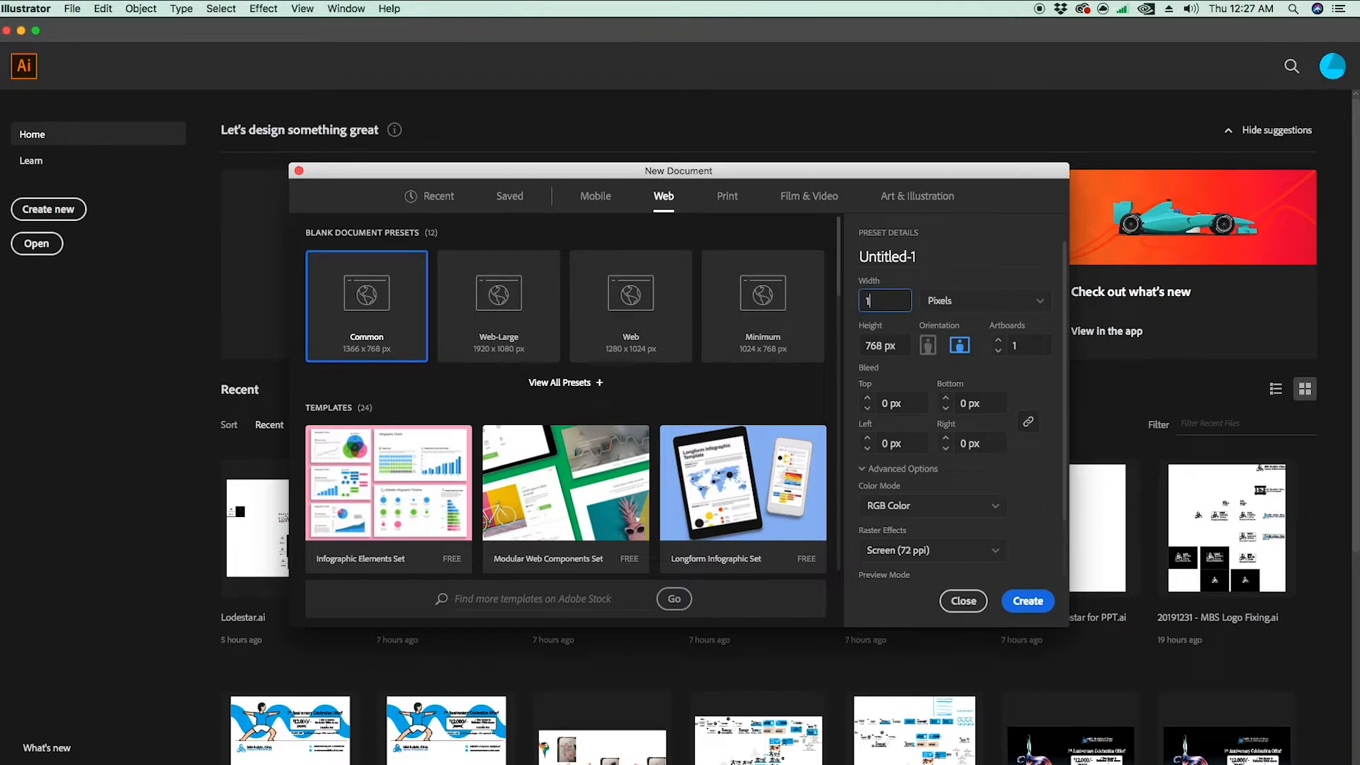
{"action": "type", "text": "920"}
{"action": "key", "text": "Tab"}
{"action": "type", "text": "10"}
{"action": "key", "text": "Tab"}
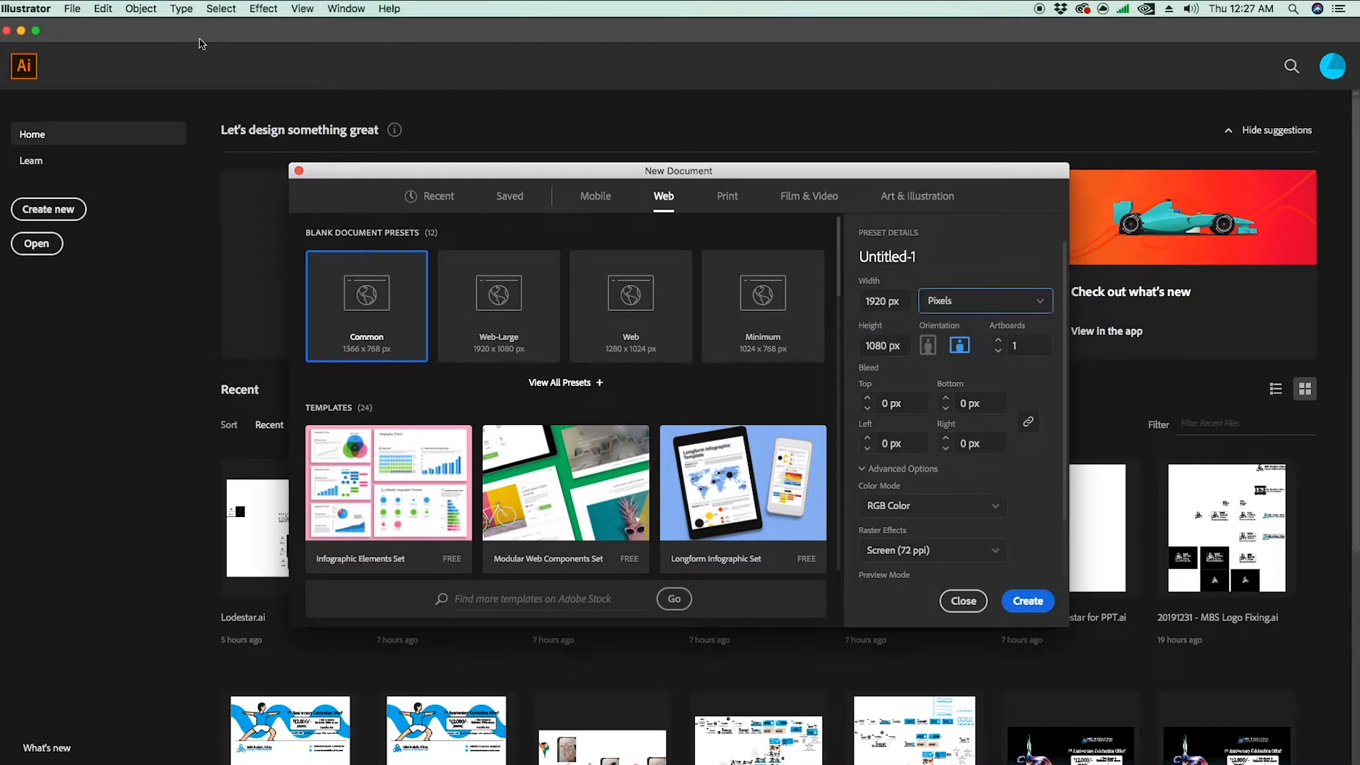
Step: Choose RGB Color as the color mode in the advanced options and create the document
{"action": "left_click", "coordinate": [863, 470]}
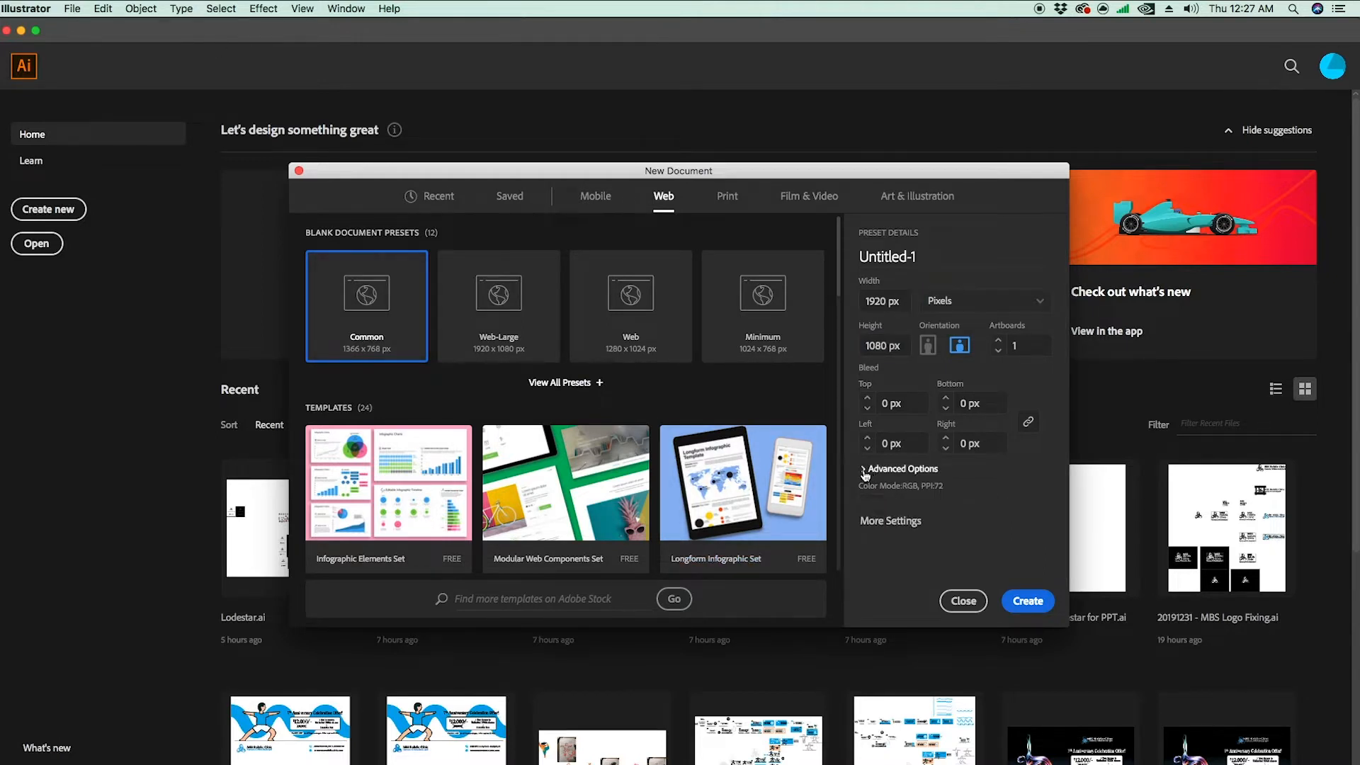
{"action": "left_click", "coordinate": [865, 470]}
{"action": "left_click", "coordinate": [958, 446]}
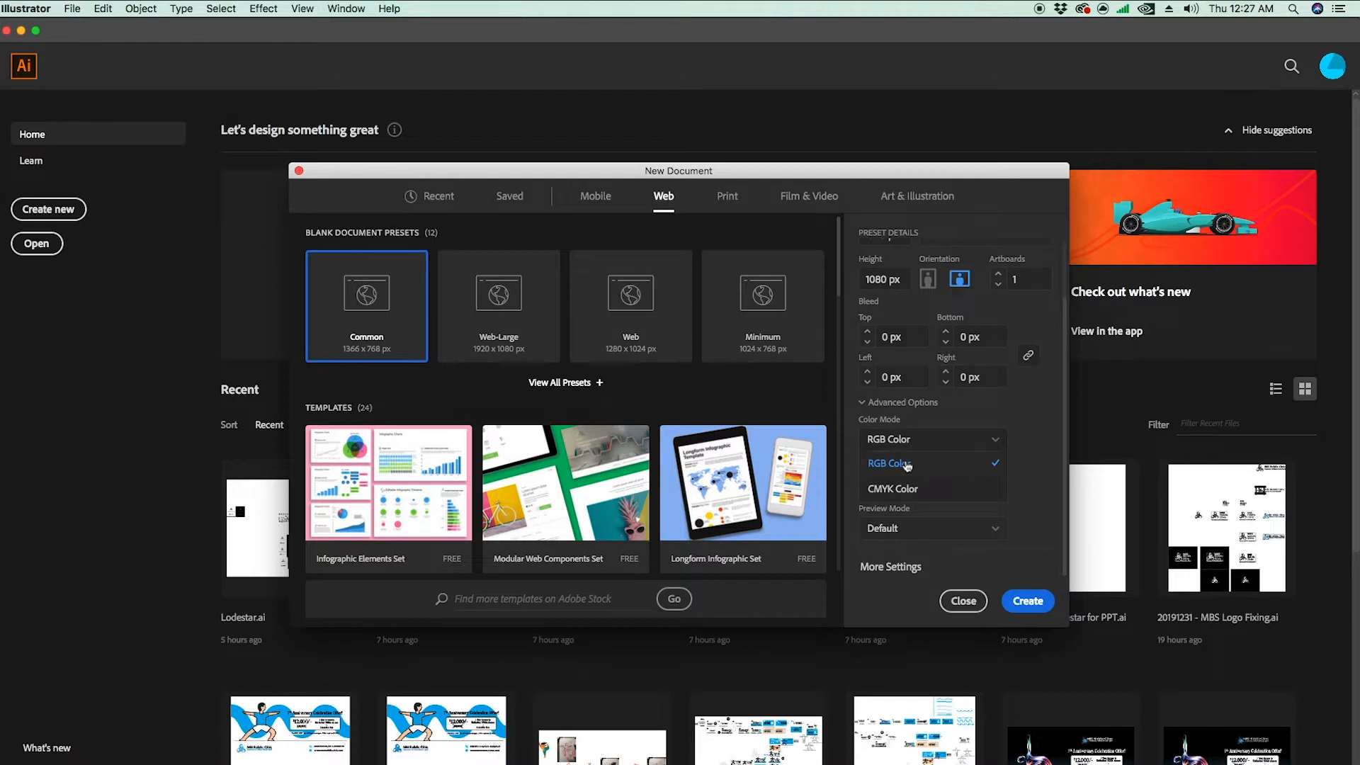
{"action": "left_click", "coordinate": [908, 464]}
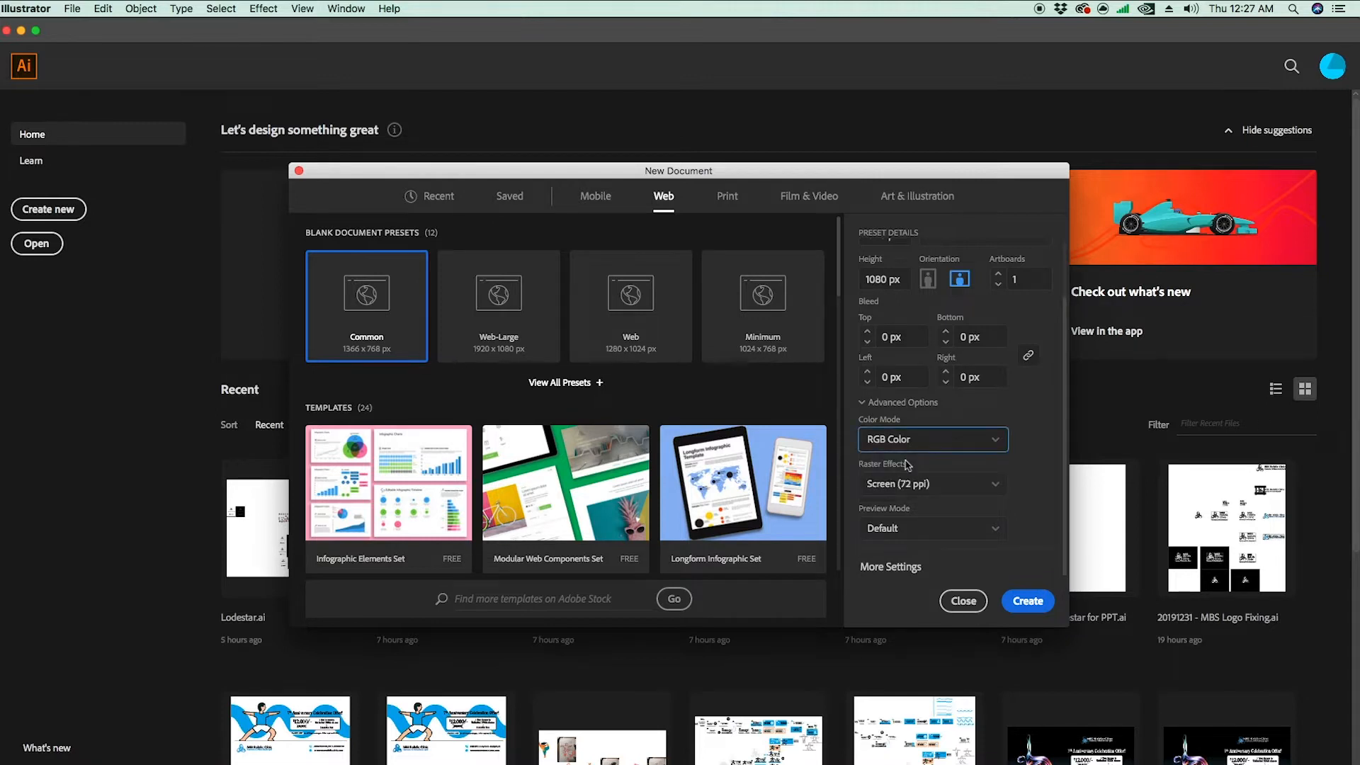
{"action": "left_click", "coordinate": [1024, 602]}
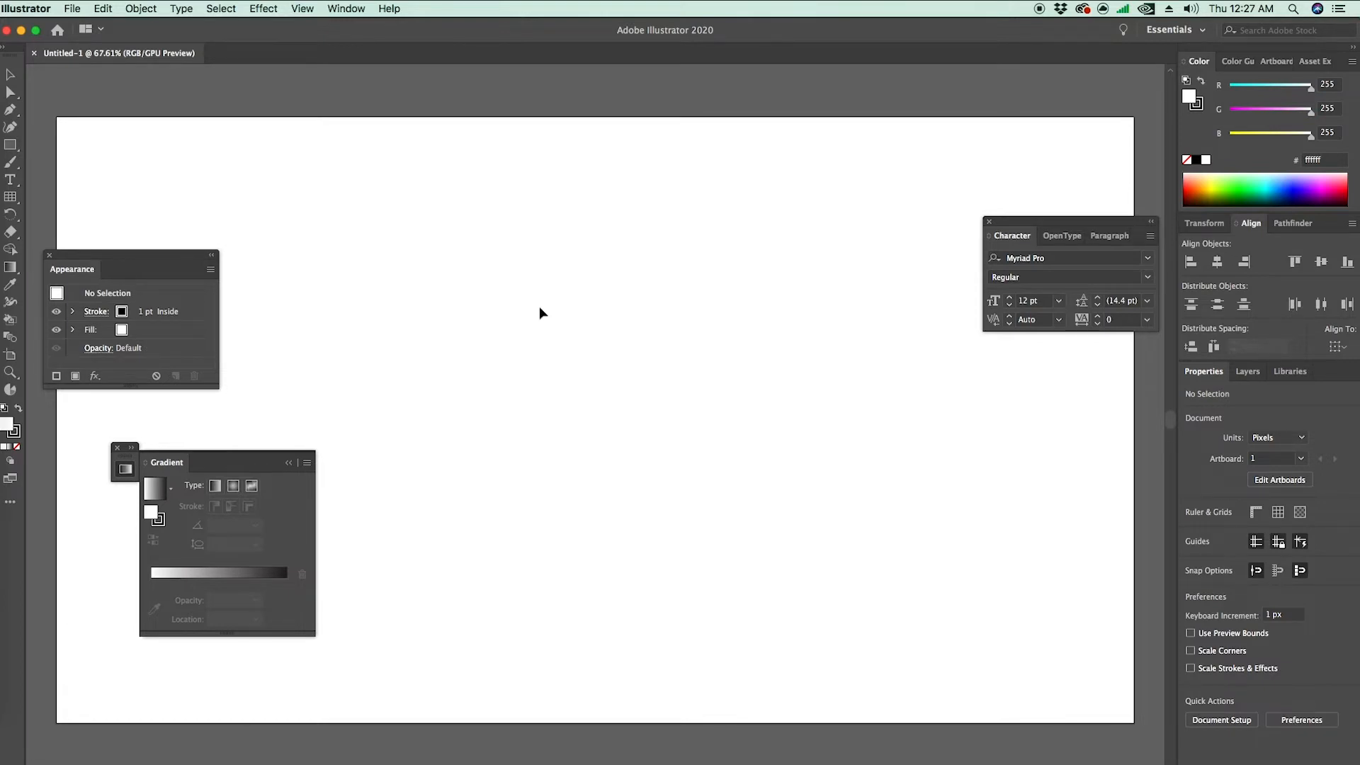
Step: Switch the workspace to Essentials Classic
{"action": "left_click", "coordinate": [358, 10]}
{"action": "mouse_move", "coordinate": [376, 80]}
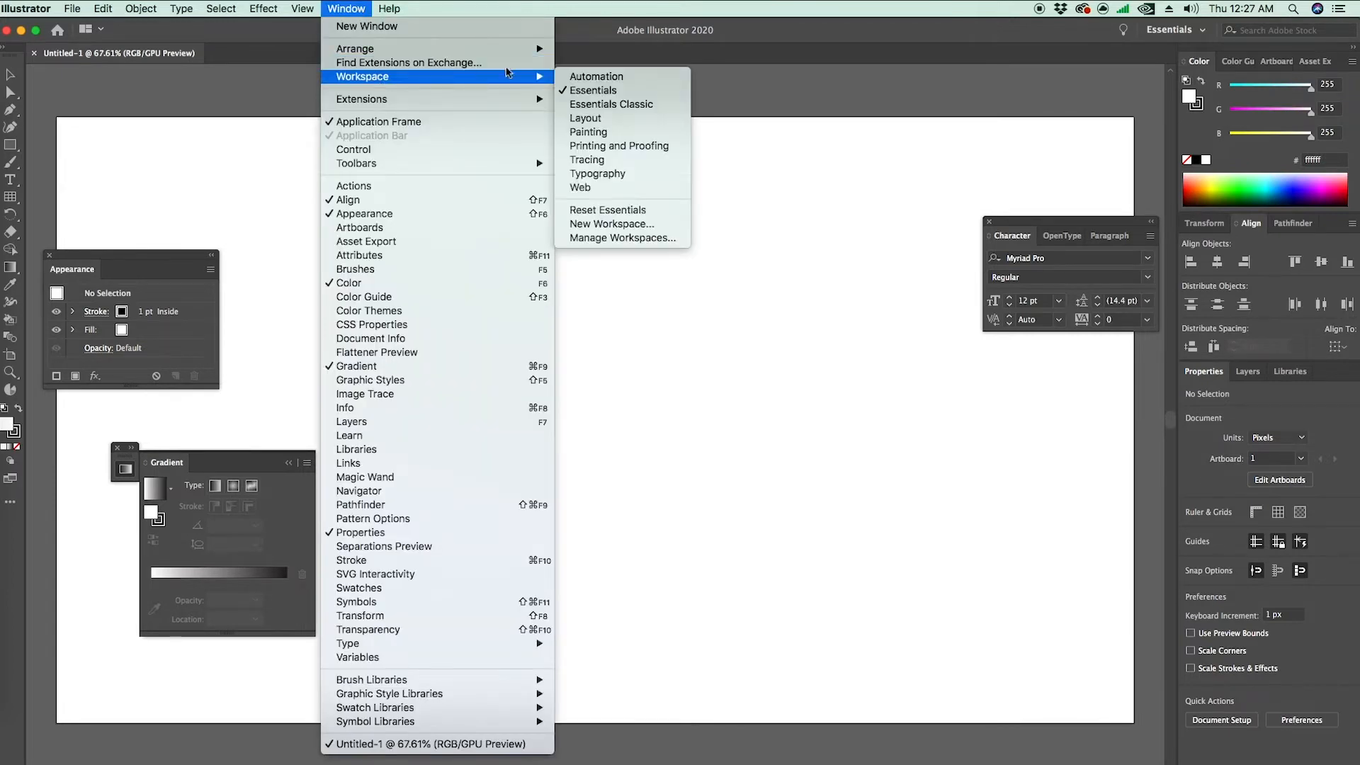
{"action": "left_click", "coordinate": [656, 111]}
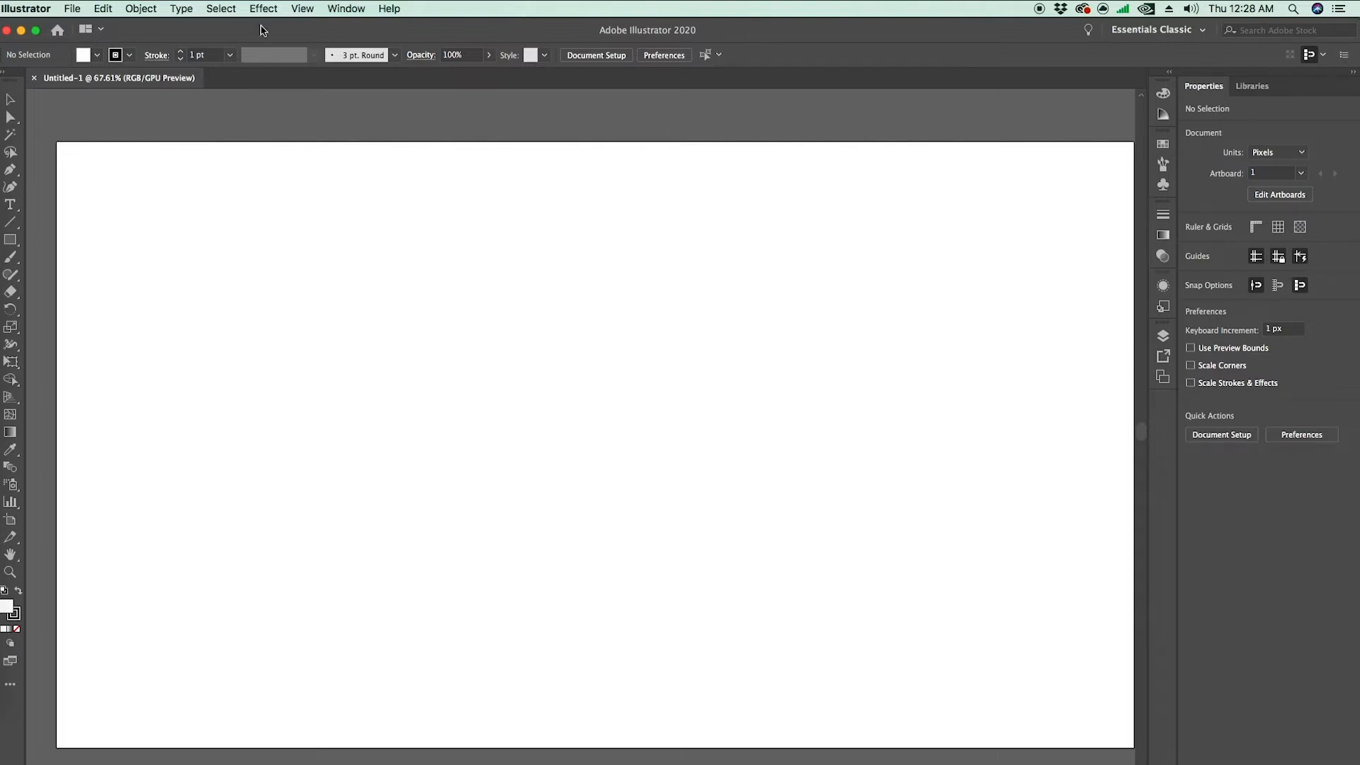
{"action": "left_click", "coordinate": [352, 6]}
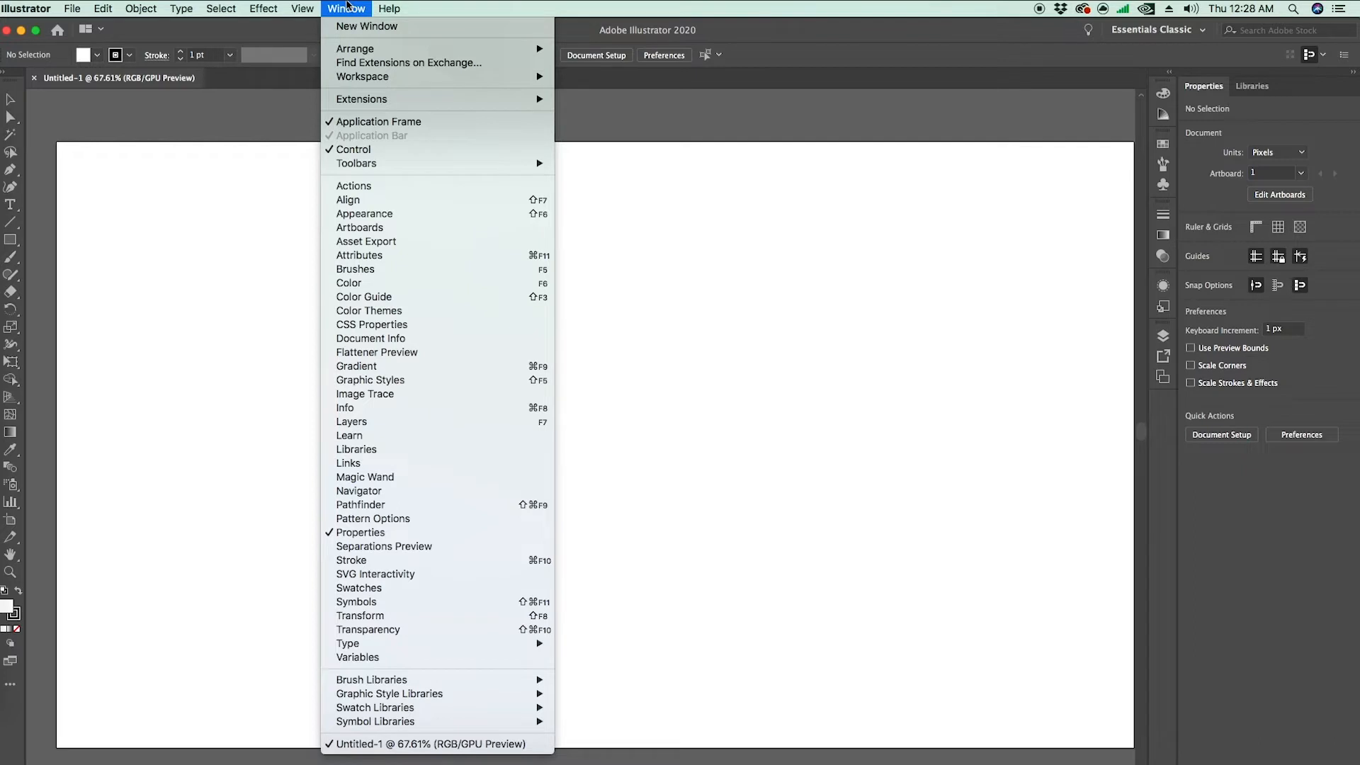
{"action": "left_click", "coordinate": [347, 6]}
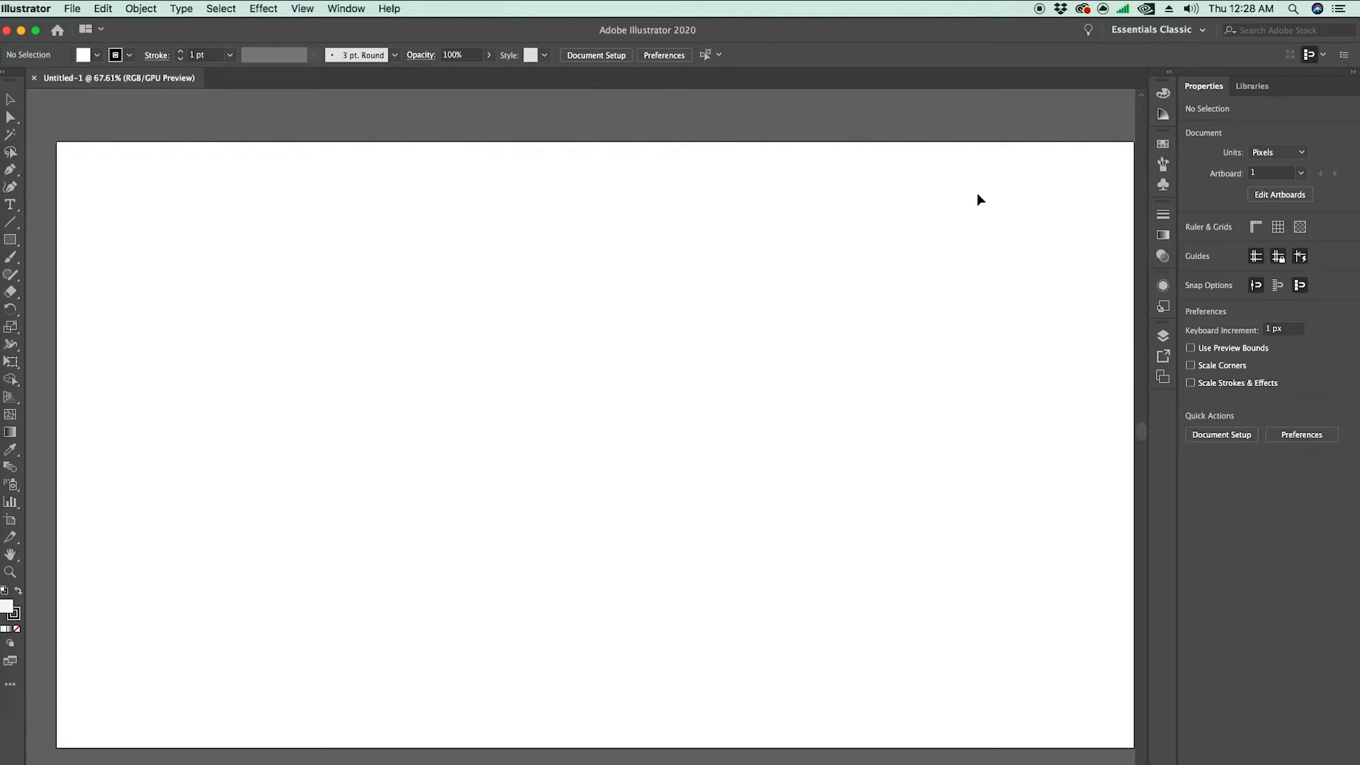
Step: Zoom the view to 50% so the whole artboard shows with empty canvas around it
{"action": "key", "text": "z"}
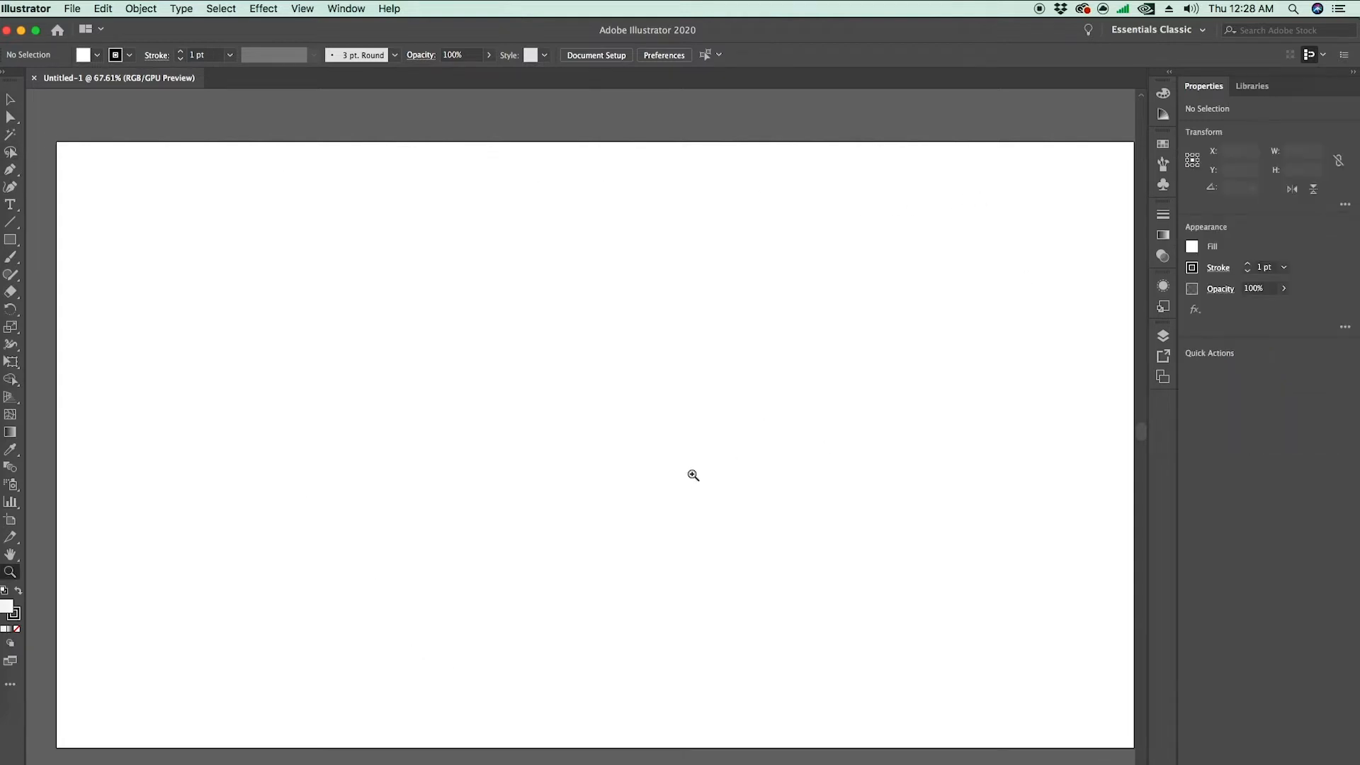
{"action": "left_click", "coordinate": [692, 474], "text": "alt"}
{"action": "left_click", "coordinate": [510, 358], "text": "alt"}
{"action": "left_click", "coordinate": [594, 435]}
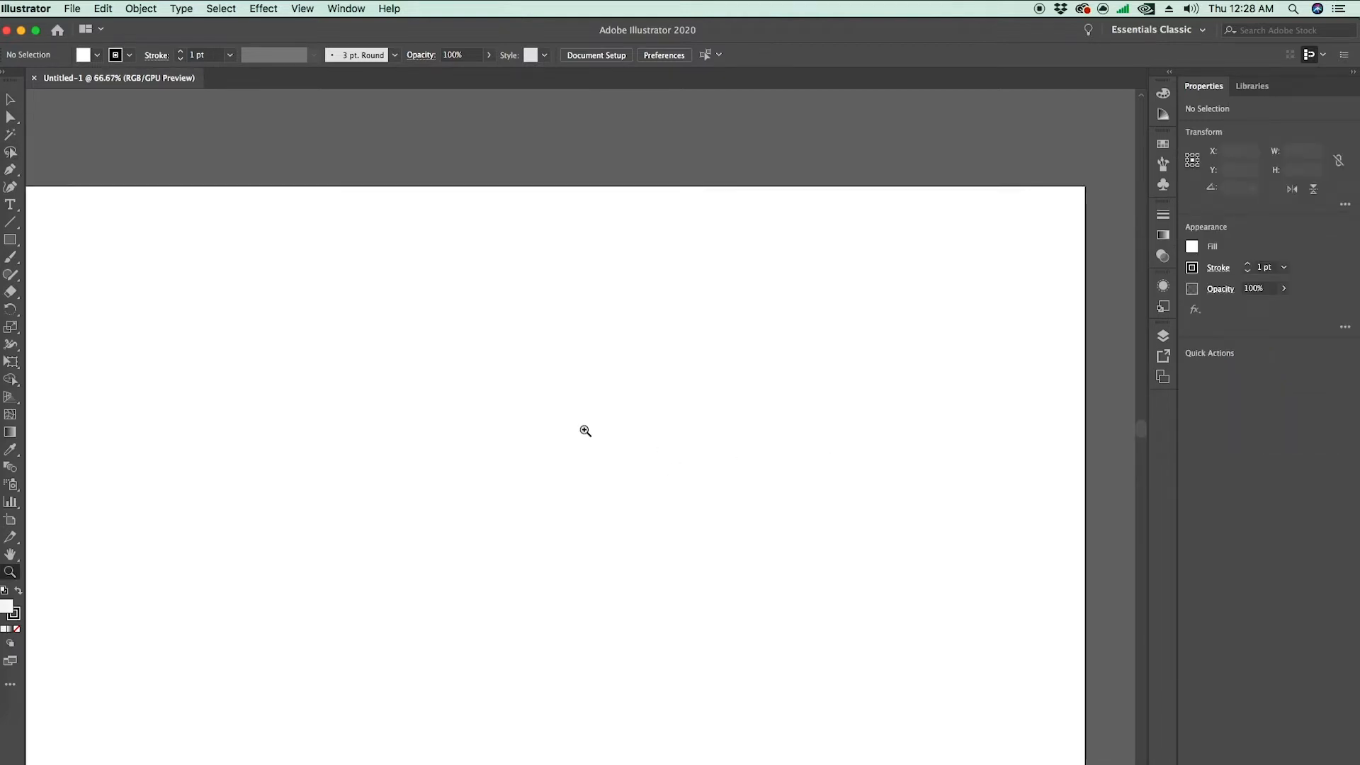
{"action": "left_click_drag", "start_coordinate": [656, 461], "coordinate": [658, 410]}
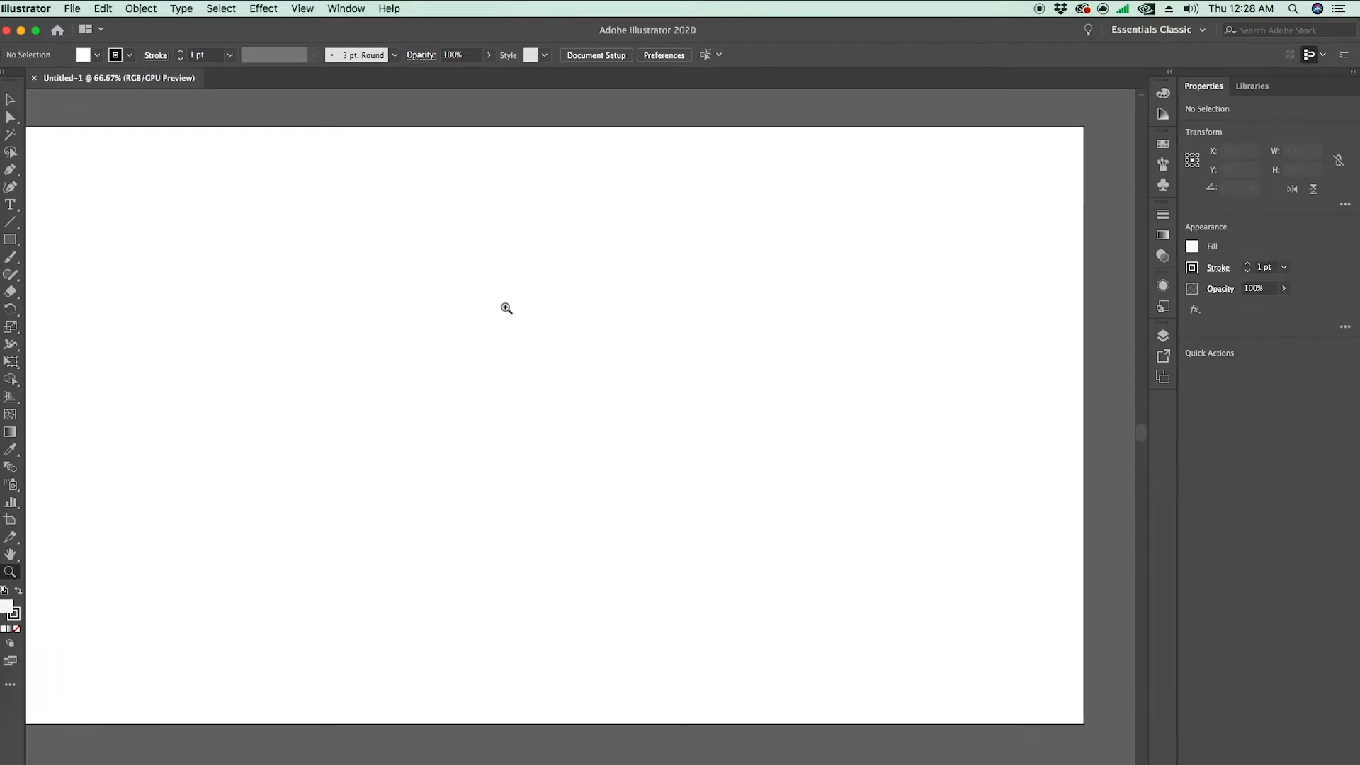
{"action": "left_click", "coordinate": [604, 413], "text": "alt"}
{"action": "key", "text": "v"}
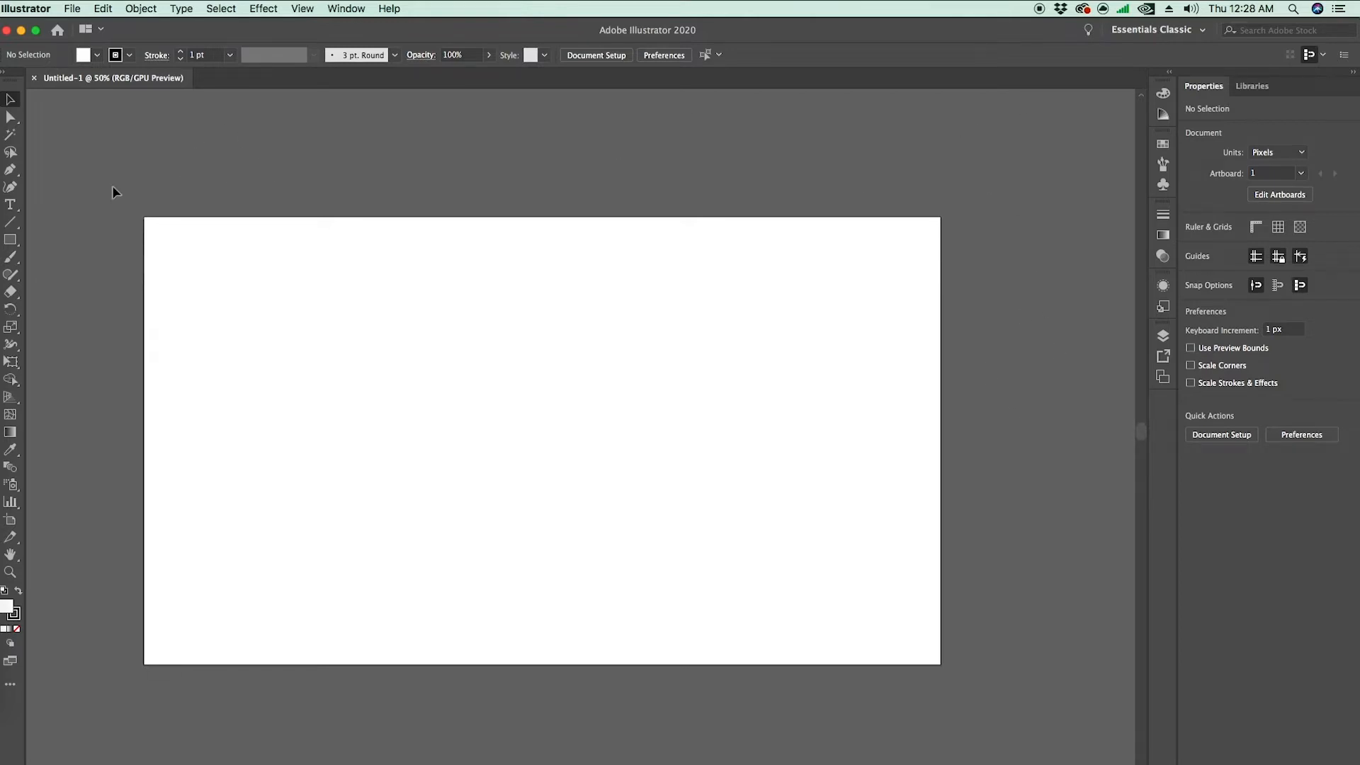
{"action": "left_click", "coordinate": [11, 239]}
{"action": "left_click_drag", "start_coordinate": [230, 120], "coordinate": [383, 302]}
{"action": "key", "text": "super+z"}
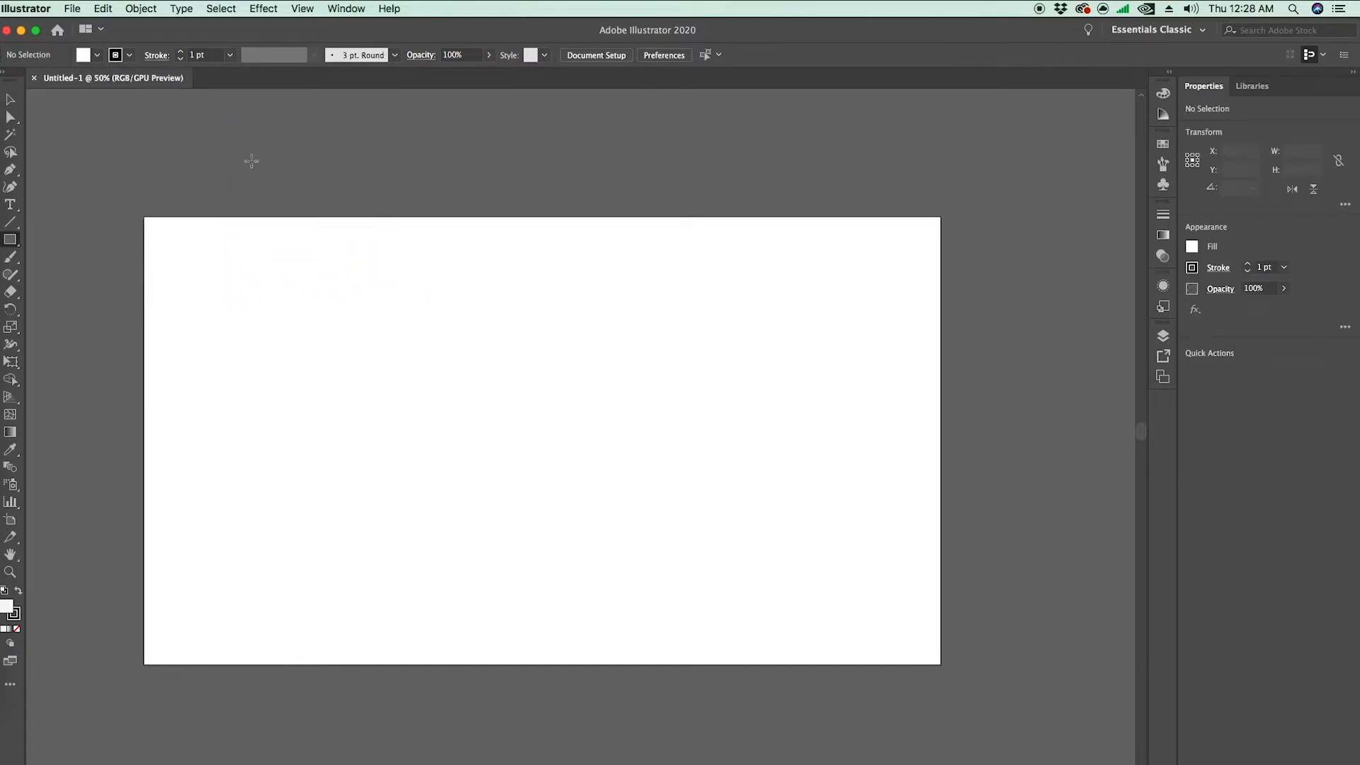
{"action": "key", "text": "v"}
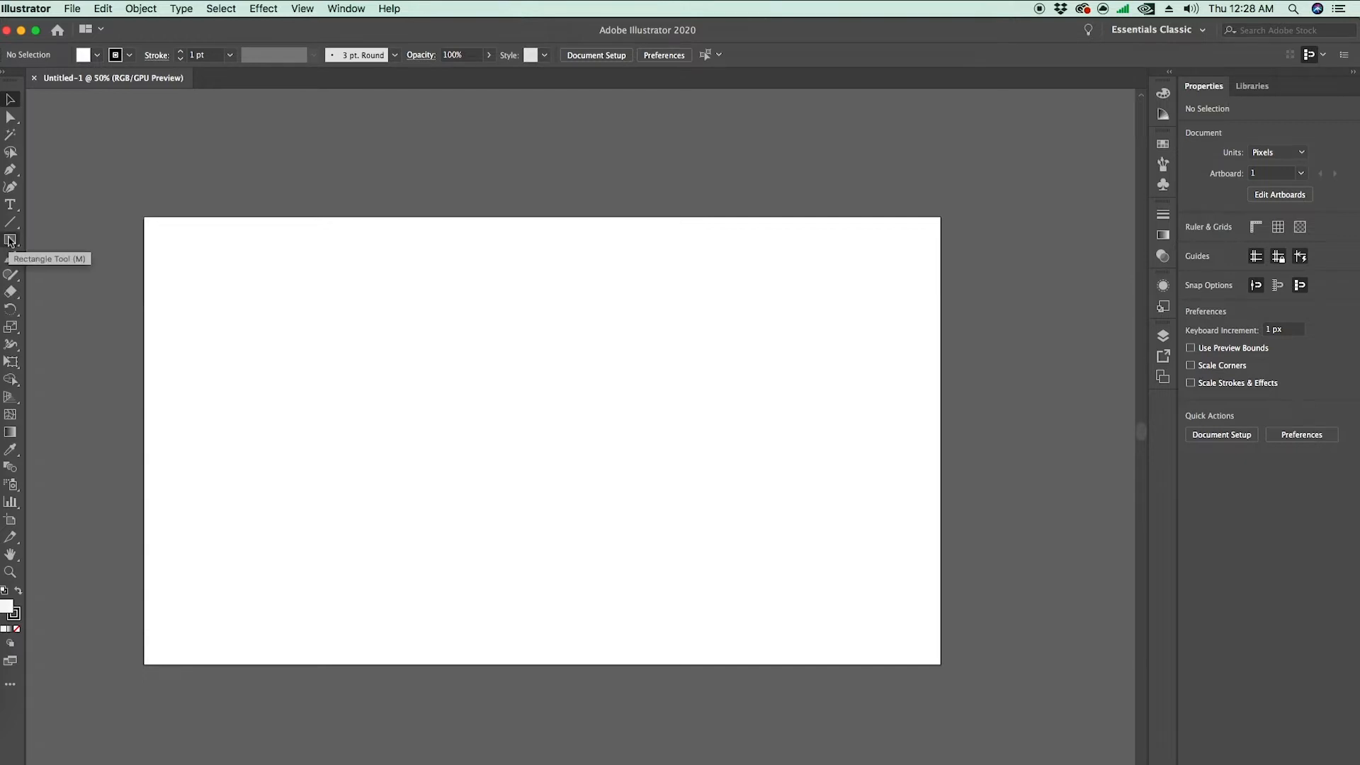
Step: Draw a circle about 674 px in diameter near the middle of the artboard with the Ellipse tool
{"action": "left_click", "coordinate": [9, 240]}
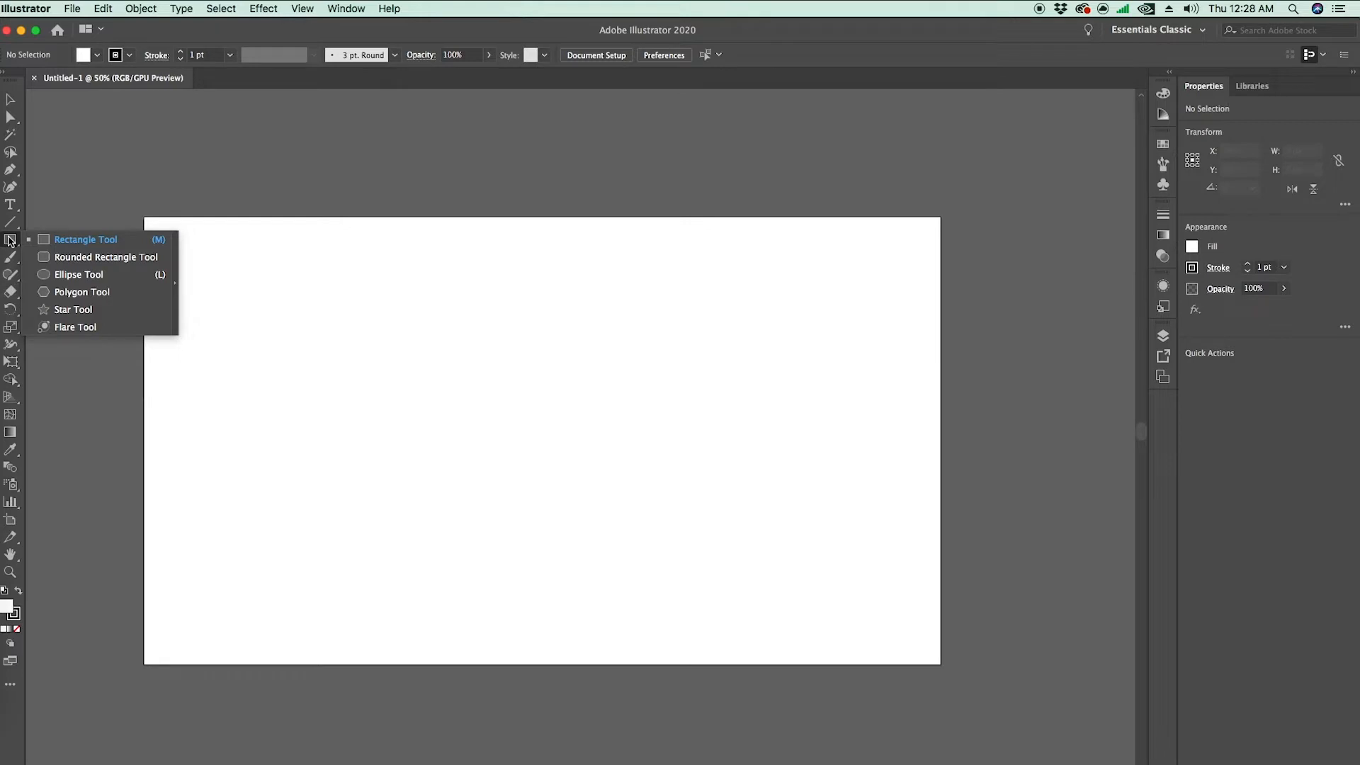
{"action": "left_click", "coordinate": [65, 276]}
{"action": "left_click_drag", "start_coordinate": [404, 319], "coordinate": [684, 599]}
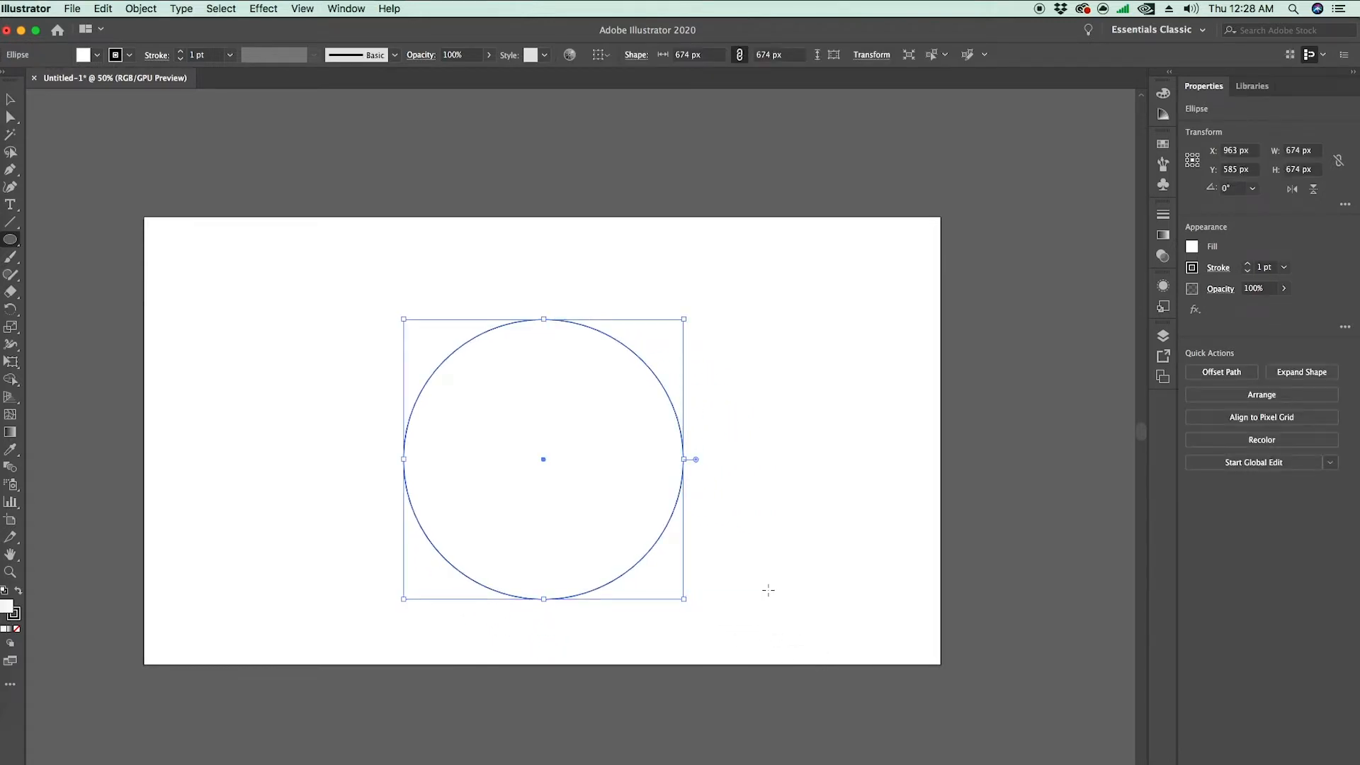
Step: Examine the circle's outline at the 64000% zoom level, zoom back out and delete the circle
{"action": "left_click", "coordinate": [9, 572]}
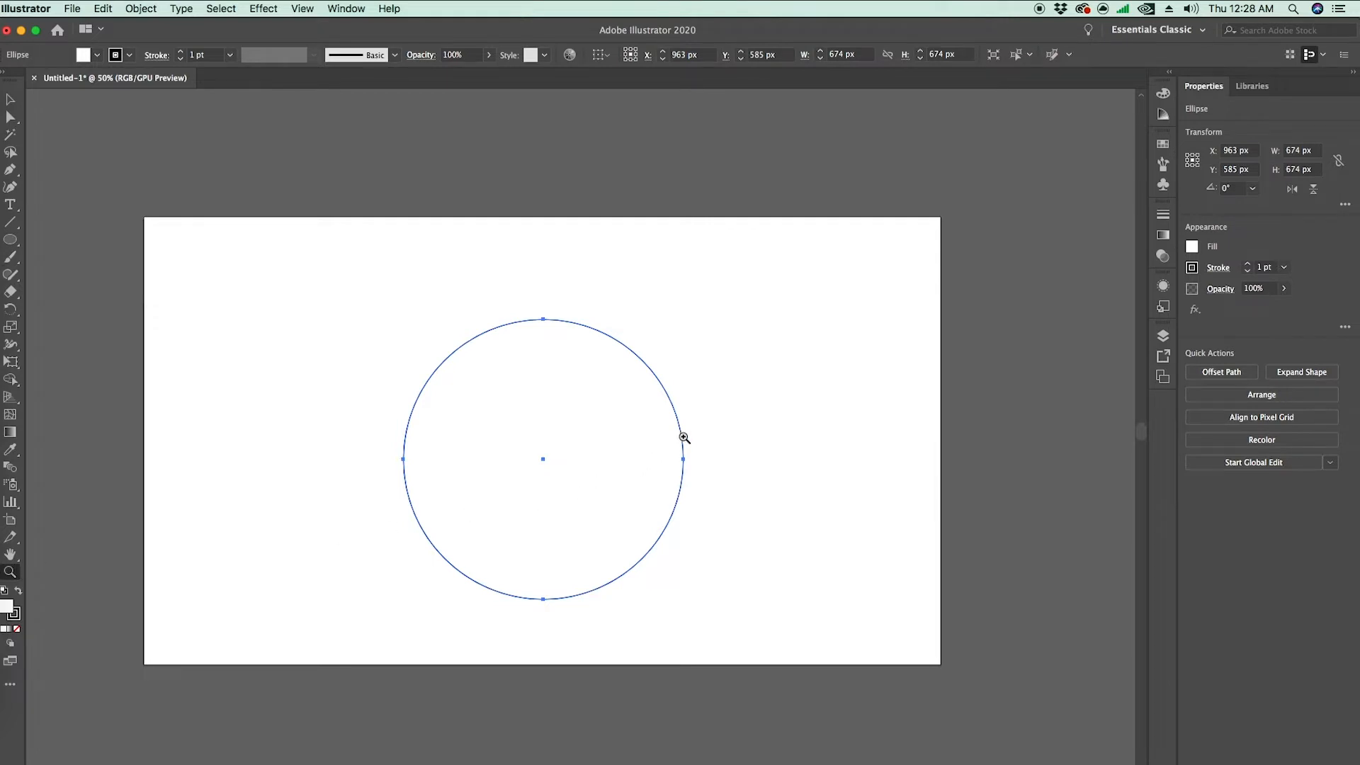
{"action": "left_click_drag", "start_coordinate": [683, 437], "coordinate": [666, 441]}
{"action": "left_click_drag", "start_coordinate": [492, 456], "coordinate": [880, 403]}
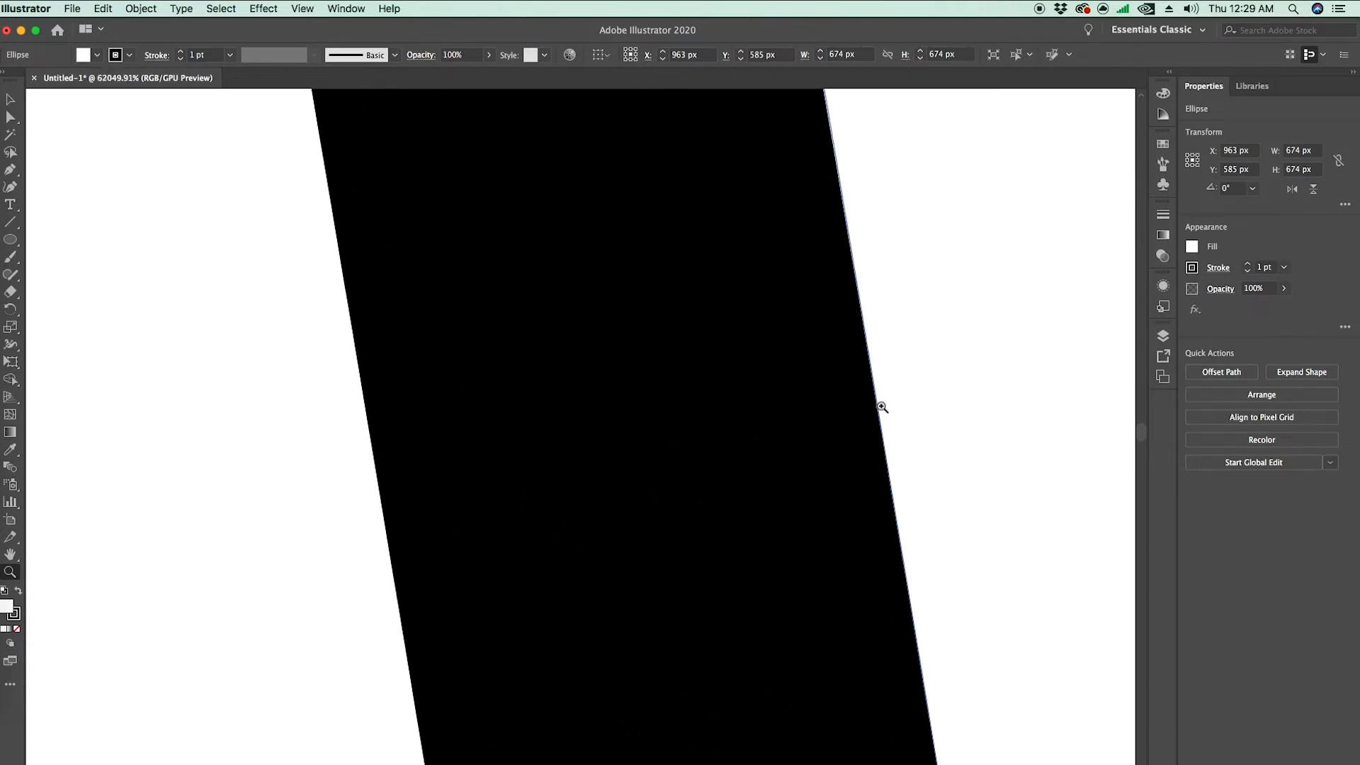
{"action": "left_click", "coordinate": [832, 415]}
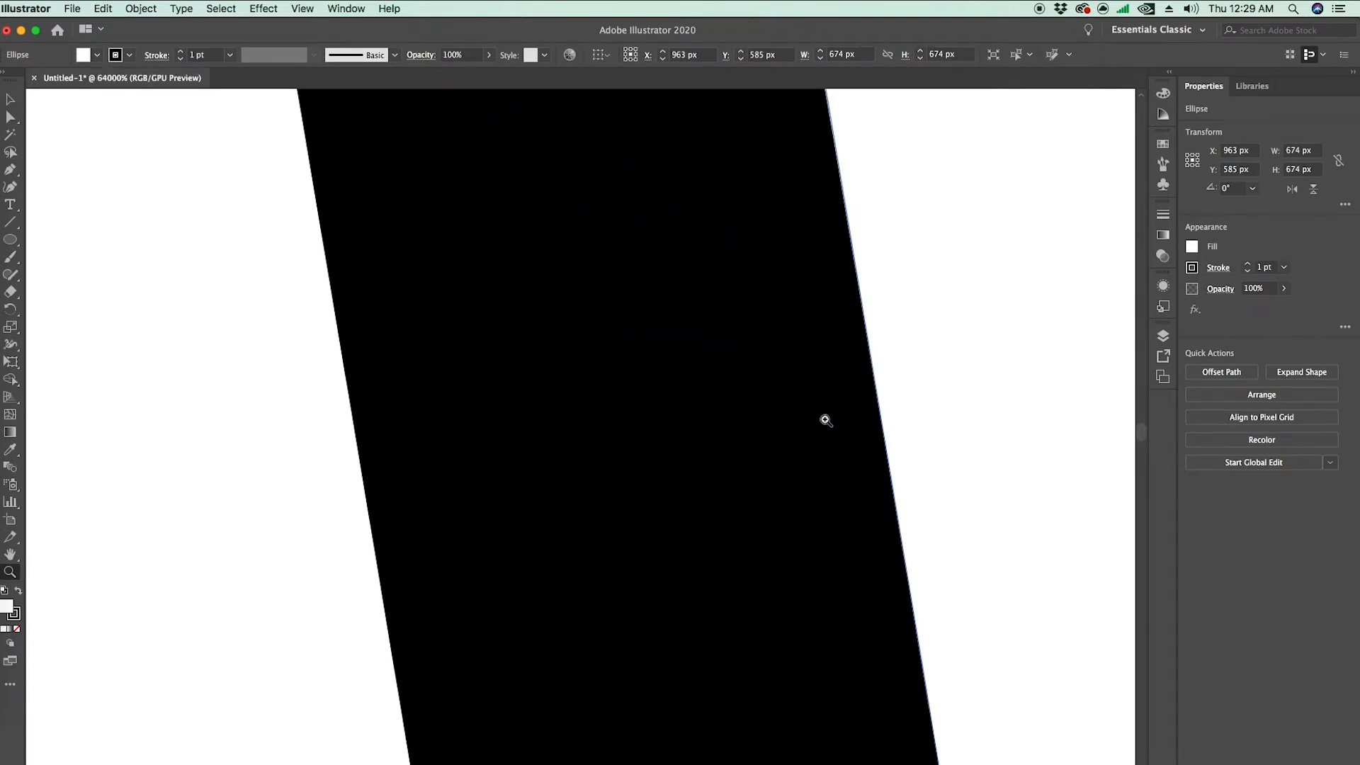
{"action": "left_click", "coordinate": [666, 391], "text": "alt"}
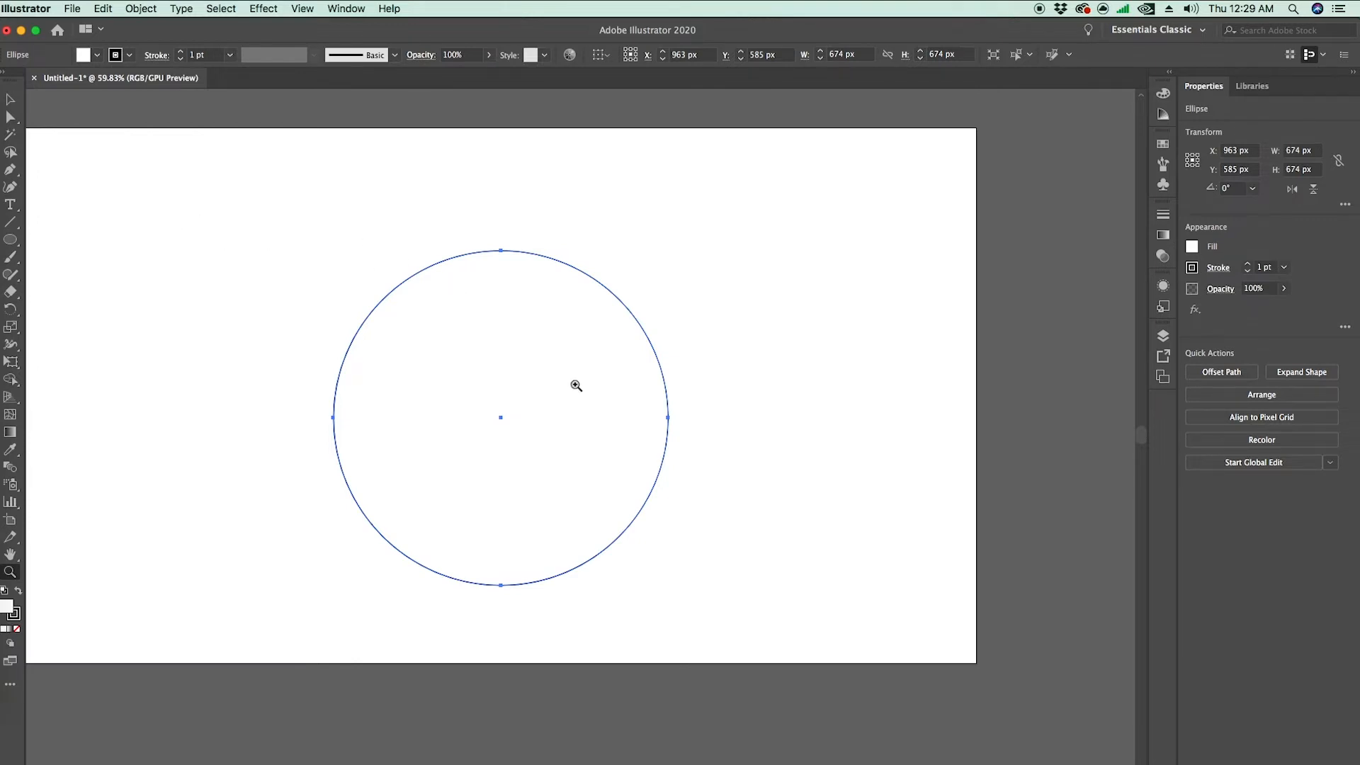
{"action": "key", "text": "Delete"}
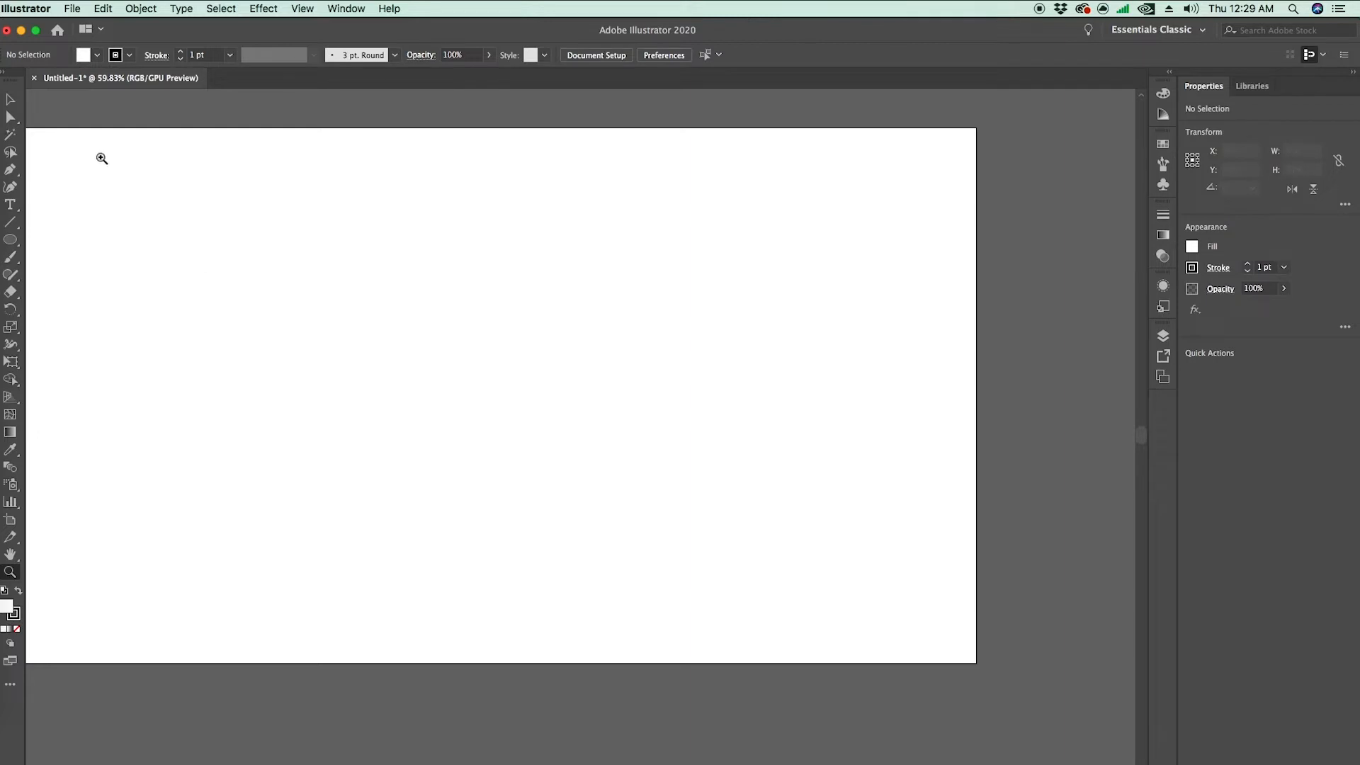
{"action": "left_click", "coordinate": [10, 100]}
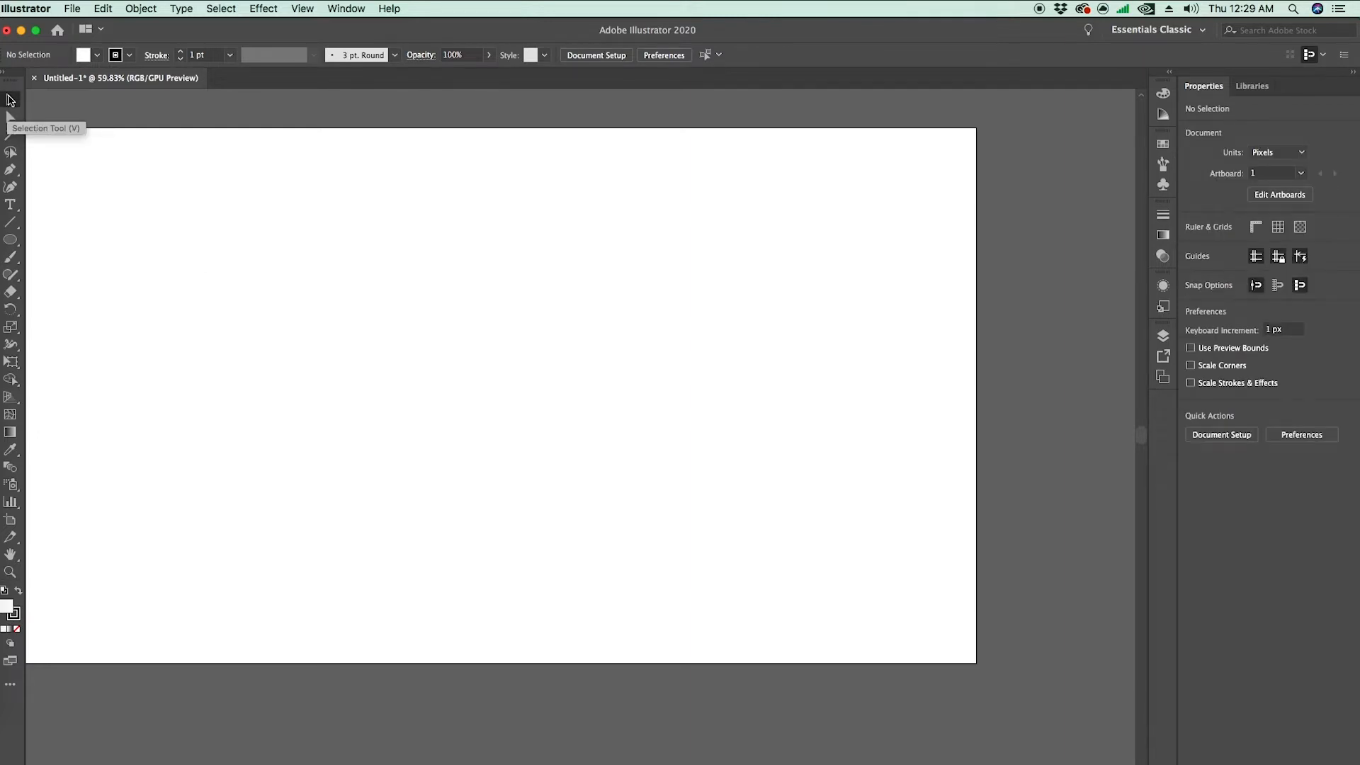
{"action": "left_click_drag", "start_coordinate": [173, 167], "coordinate": [843, 590]}
{"action": "scroll", "coordinate": [499, 405], "scroll_direction": "left", "scroll_amount": 5}
{"action": "scroll", "coordinate": [498, 405], "scroll_direction": "up", "scroll_amount": 2}
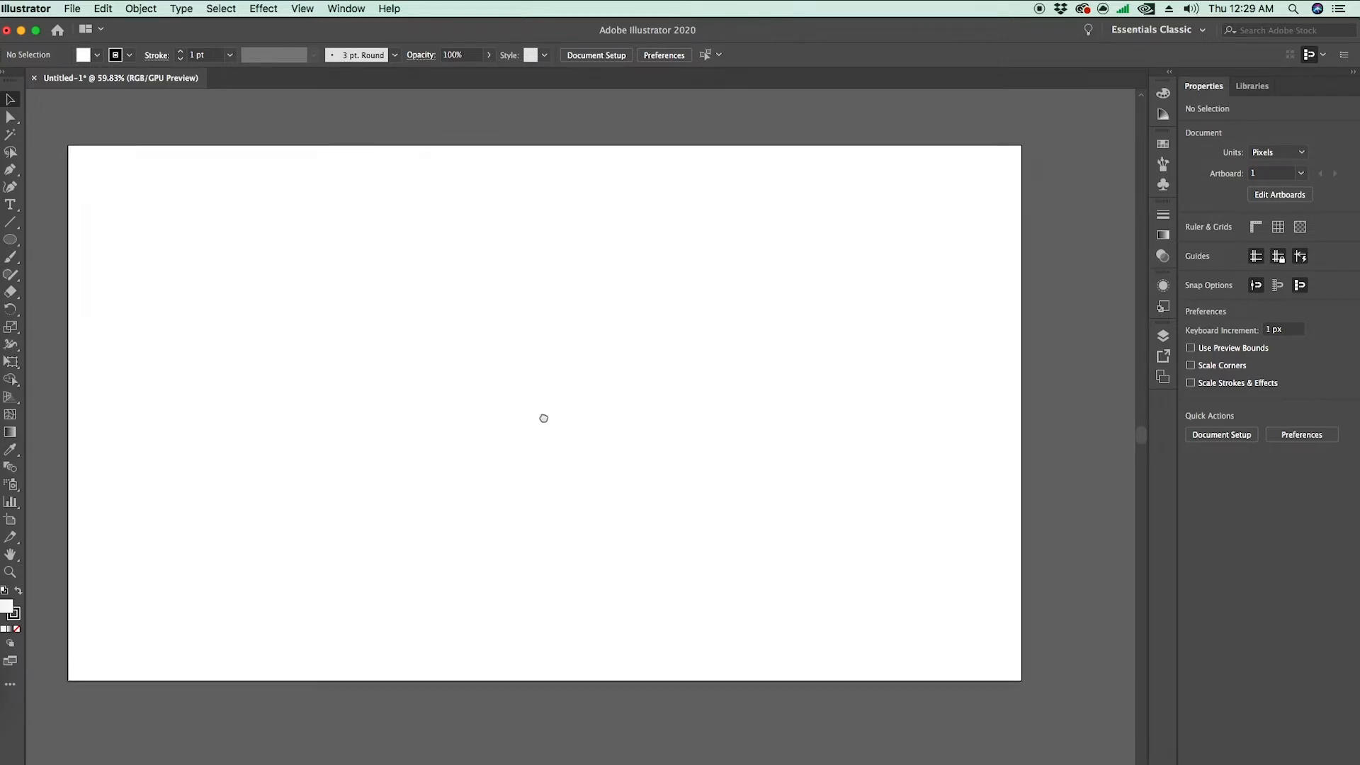
{"action": "left_click_drag", "start_coordinate": [93, 189], "coordinate": [786, 546]}
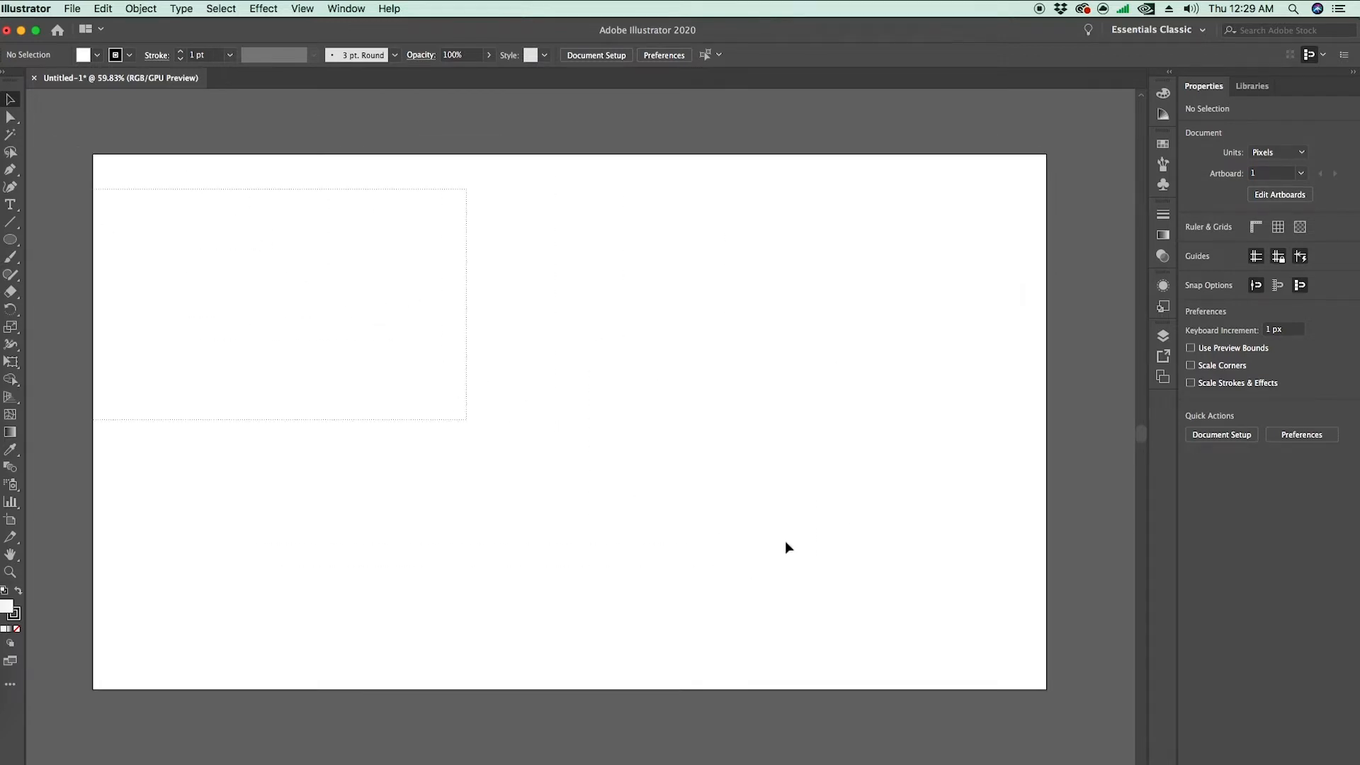
{"action": "left_click_drag", "start_coordinate": [432, 330], "coordinate": [678, 523]}
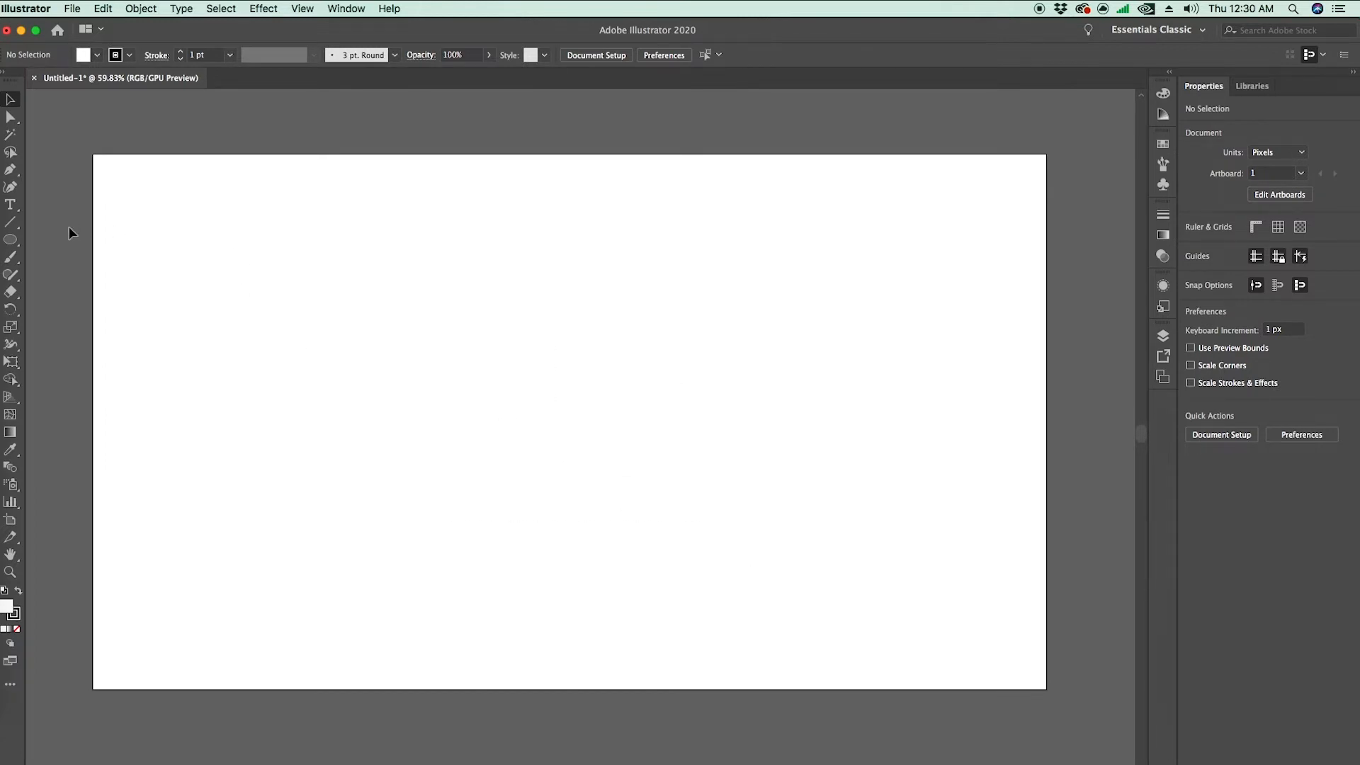
Step: Draw three separate rectangles across the artboard, the first about 379 by 329 px, the second larger, and the third about 317 by 398 px
{"action": "left_click", "coordinate": [9, 241]}
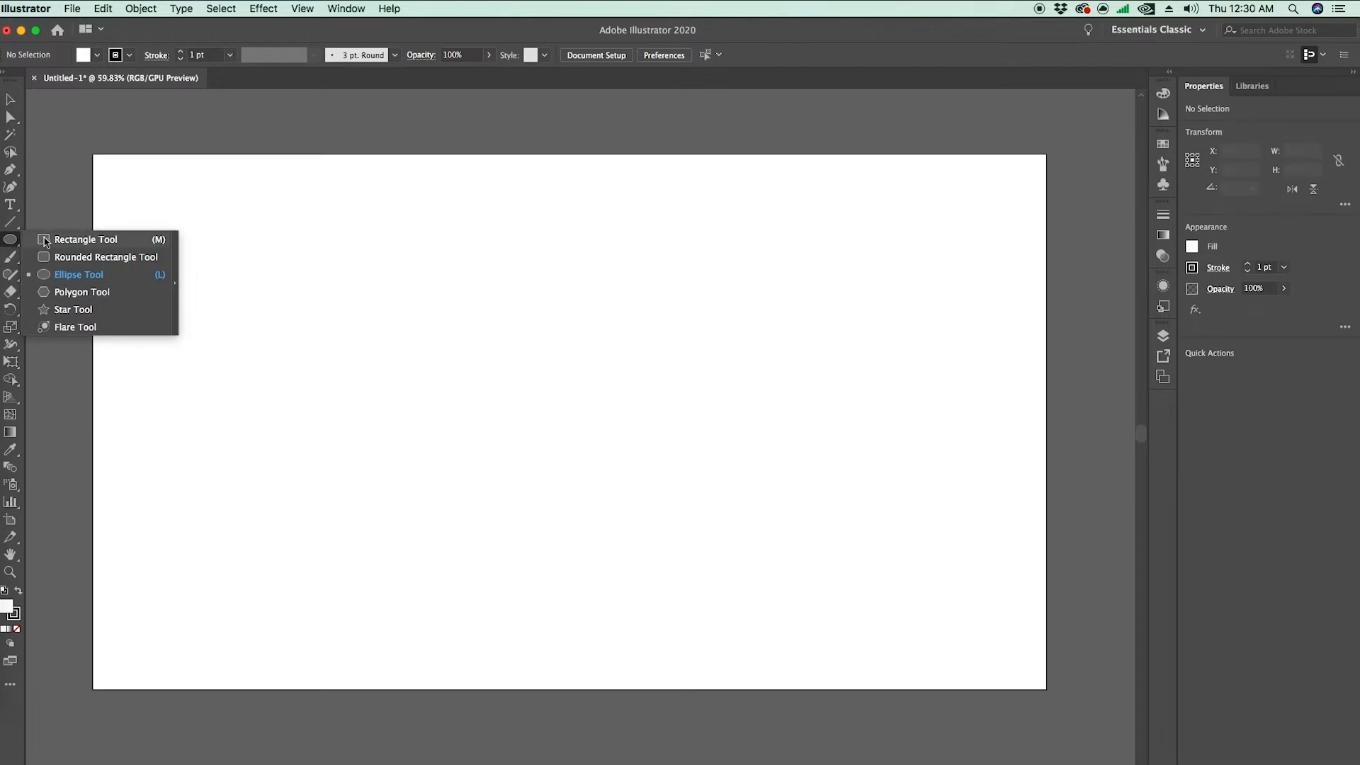
{"action": "left_click", "coordinate": [69, 240]}
{"action": "left_click_drag", "start_coordinate": [196, 330], "coordinate": [385, 492]}
{"action": "left_click_drag", "start_coordinate": [453, 277], "coordinate": [668, 557]}
{"action": "left_click_drag", "start_coordinate": [837, 309], "coordinate": [995, 506]}
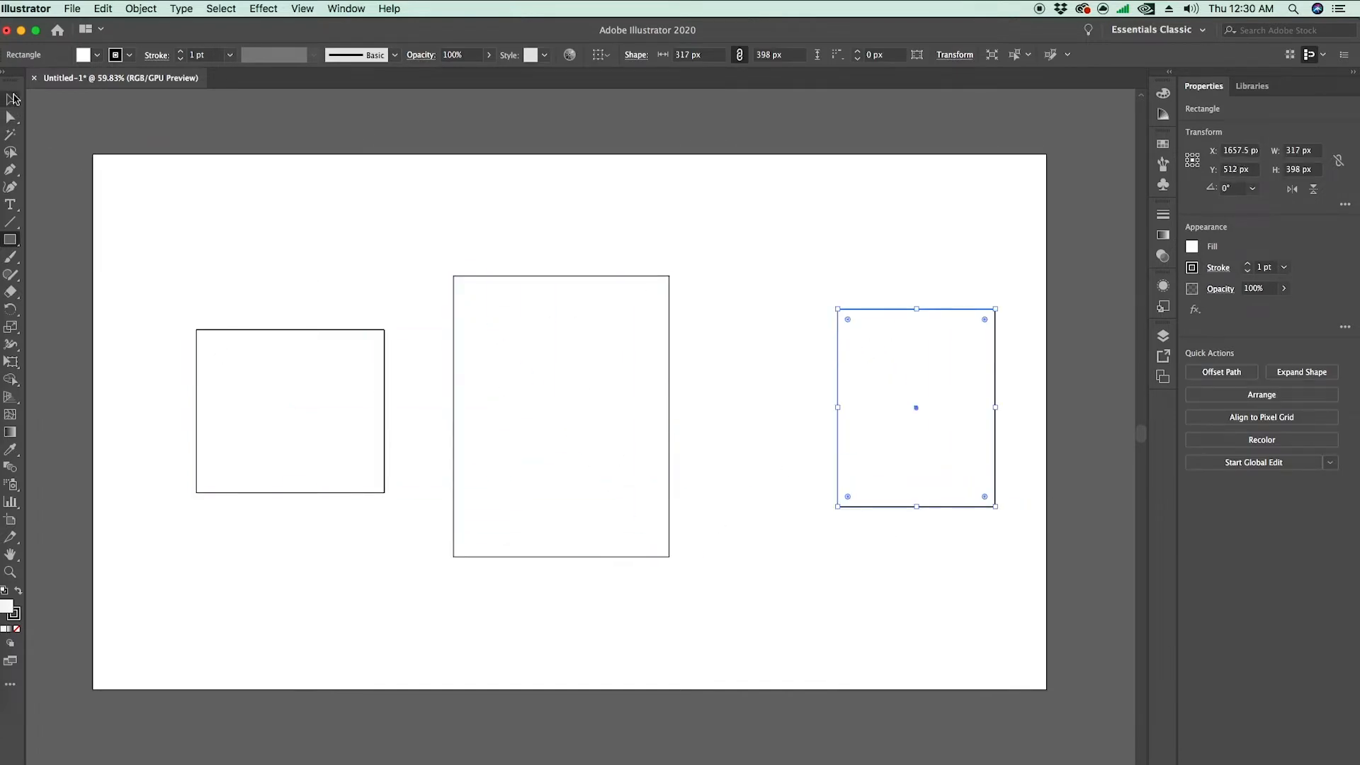
Step: Select each of the three rectangles in turn with the Selection tool
{"action": "left_click", "coordinate": [14, 99]}
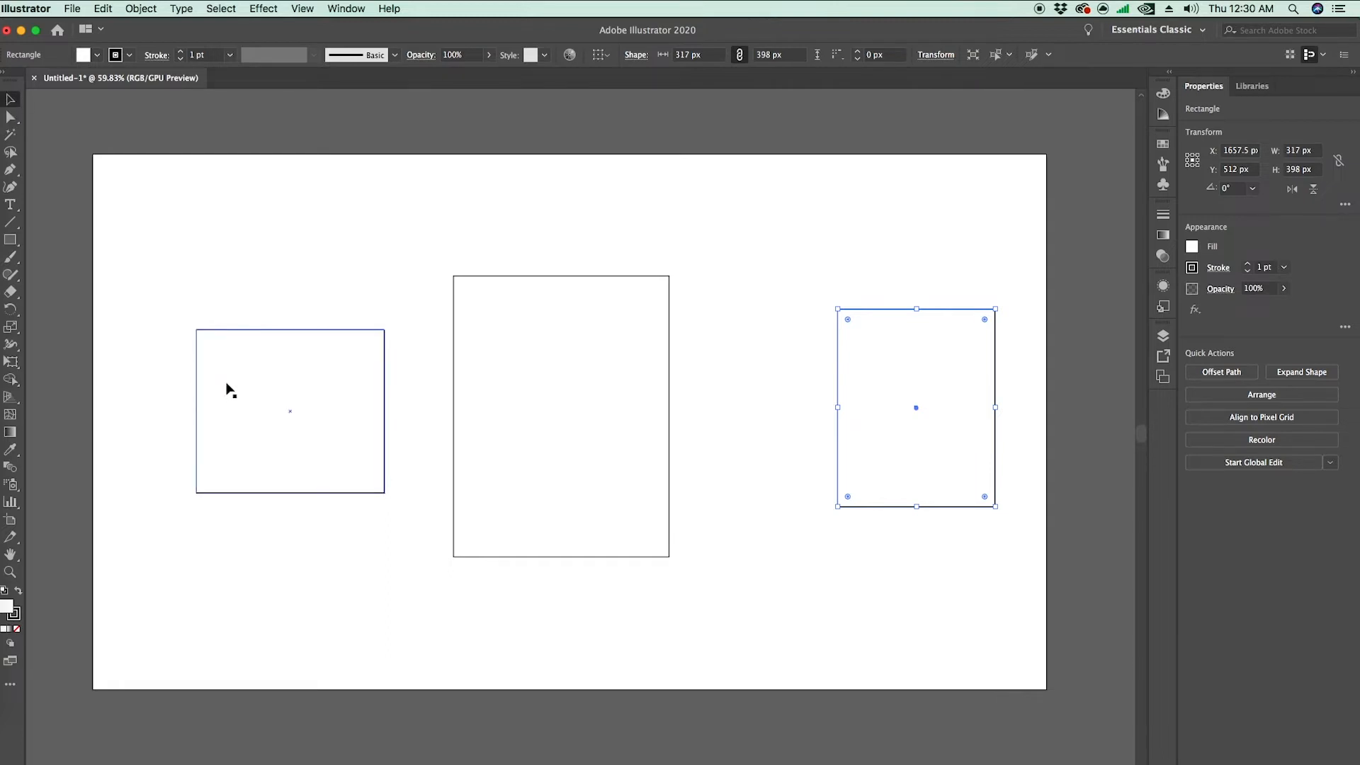
{"action": "left_click", "coordinate": [224, 389]}
{"action": "left_click", "coordinate": [496, 391]}
{"action": "left_click", "coordinate": [865, 425]}
{"action": "left_click", "coordinate": [543, 415]}
{"action": "left_click", "coordinate": [285, 418]}
Step: Move the three rectangles closer together on the artboard, centring the first one at about X 492.5 px, Y 540.5 px
{"action": "left_click_drag", "start_coordinate": [315, 435], "coordinate": [274, 441]}
{"action": "left_click_drag", "start_coordinate": [478, 431], "coordinate": [561, 413]}
{"action": "left_click_drag", "start_coordinate": [856, 392], "coordinate": [817, 430]}
{"action": "left_click_drag", "start_coordinate": [542, 386], "coordinate": [528, 421]}
{"action": "left_click_drag", "start_coordinate": [290, 448], "coordinate": [379, 454]}
Step: Resize the first rectangle by its two side edges to a width of about 387 px
{"action": "left_click", "coordinate": [457, 383]}
{"action": "left_click", "coordinate": [431, 445]}
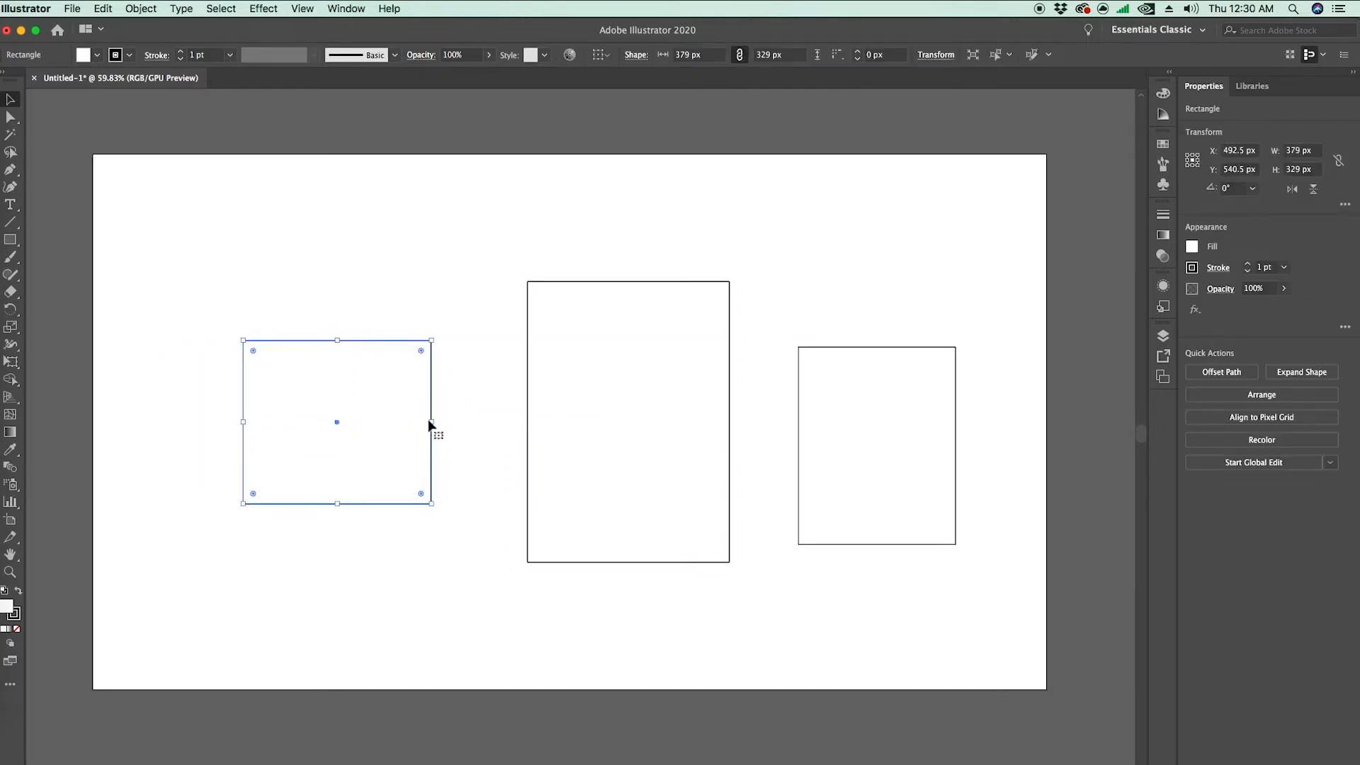
{"action": "mouse_move", "coordinate": [432, 422]}
{"action": "left_mouse_down"}
{"action": "mouse_move", "coordinate": [501, 422]}
{"action": "mouse_move", "coordinate": [380, 422]}
{"action": "mouse_move", "coordinate": [501, 422]}
{"action": "mouse_move", "coordinate": [416, 422]}
{"action": "left_mouse_up"}
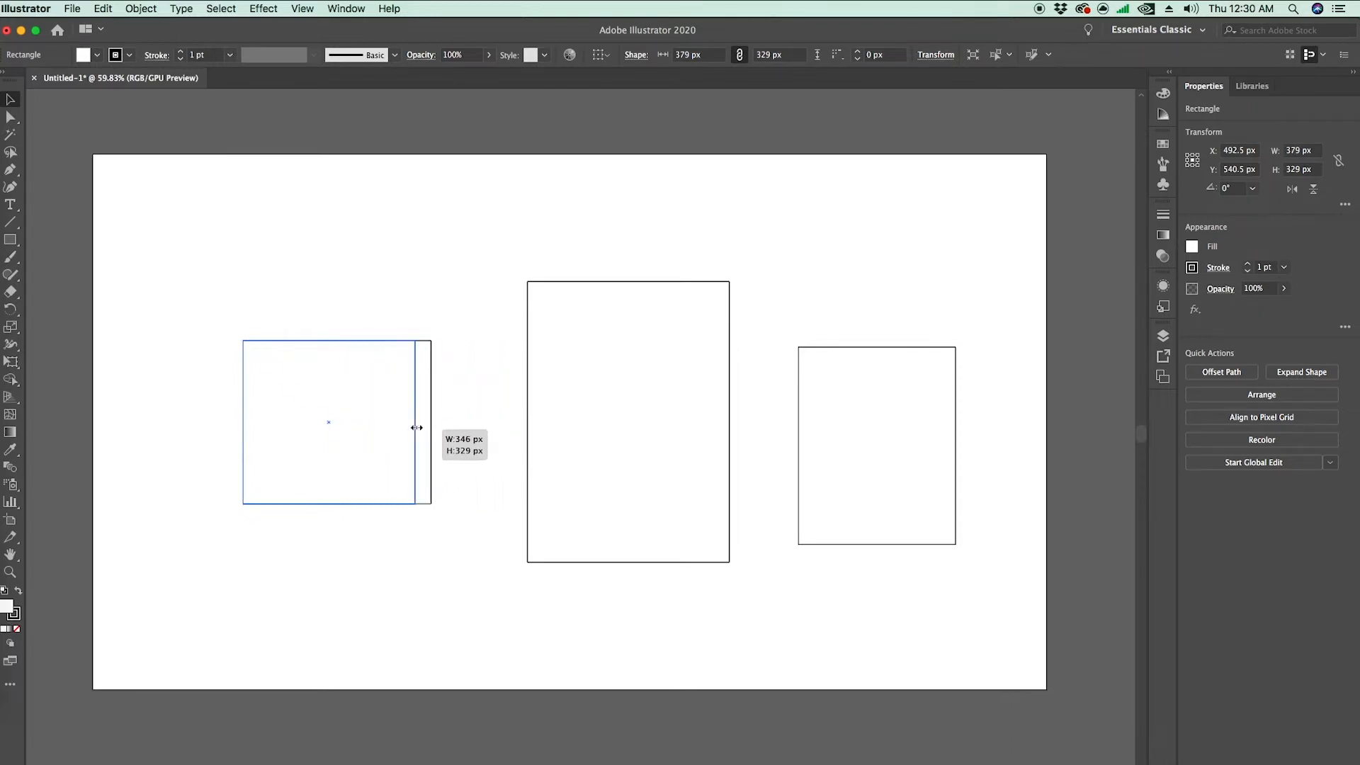
{"action": "mouse_move", "coordinate": [241, 424]}
{"action": "left_mouse_down"}
{"action": "mouse_move", "coordinate": [188, 425]}
{"action": "mouse_move", "coordinate": [267, 424]}
{"action": "mouse_move", "coordinate": [223, 424]}
{"action": "left_mouse_up"}
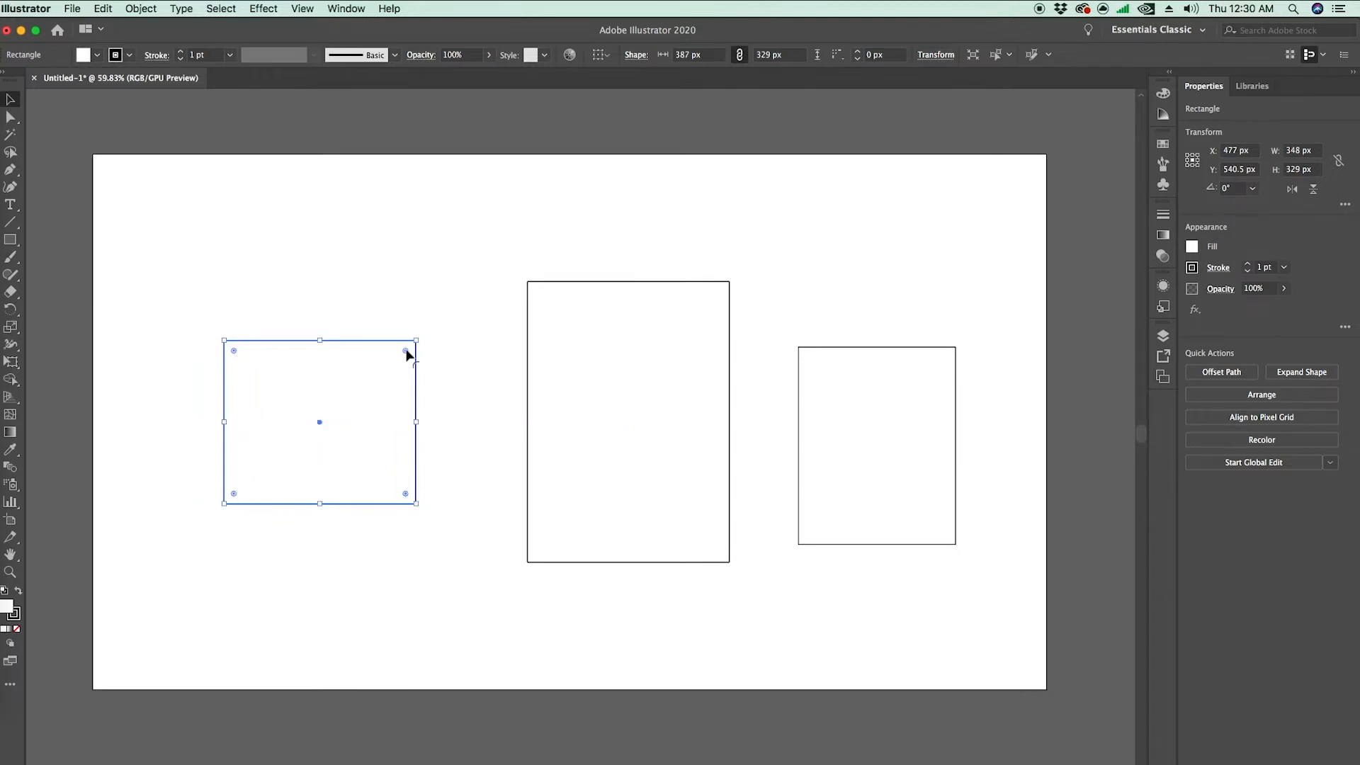
Step: Resize the first rectangle from its corner and side edges to about 379 by 434 px, and deselect it
{"action": "left_click_drag", "start_coordinate": [416, 340], "coordinate": [473, 272]}
{"action": "mouse_move", "coordinate": [347, 270]}
{"action": "left_mouse_down"}
{"action": "mouse_move", "coordinate": [345, 319]}
{"action": "mouse_move", "coordinate": [343, 289]}
{"action": "left_mouse_up"}
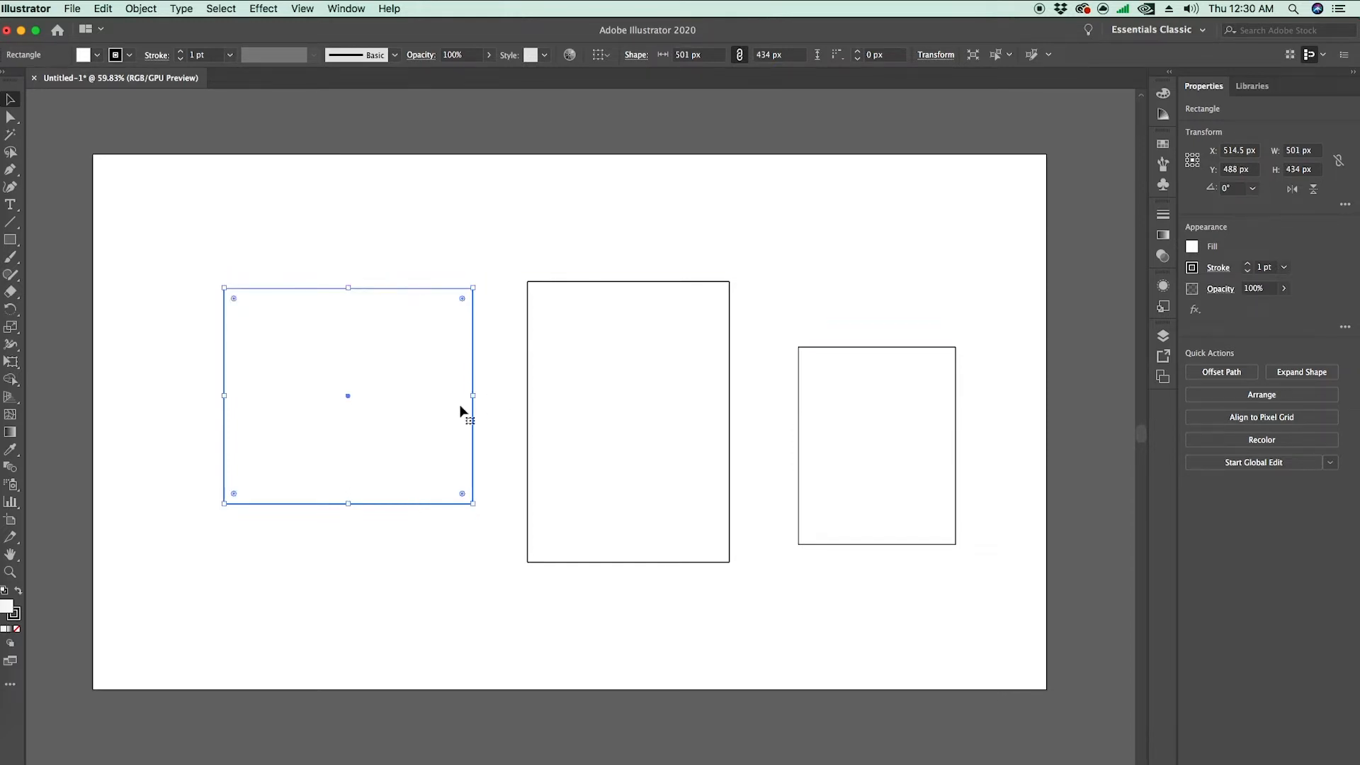
{"action": "left_click_drag", "start_coordinate": [472, 395], "coordinate": [411, 395]}
{"action": "left_click", "coordinate": [375, 575]}
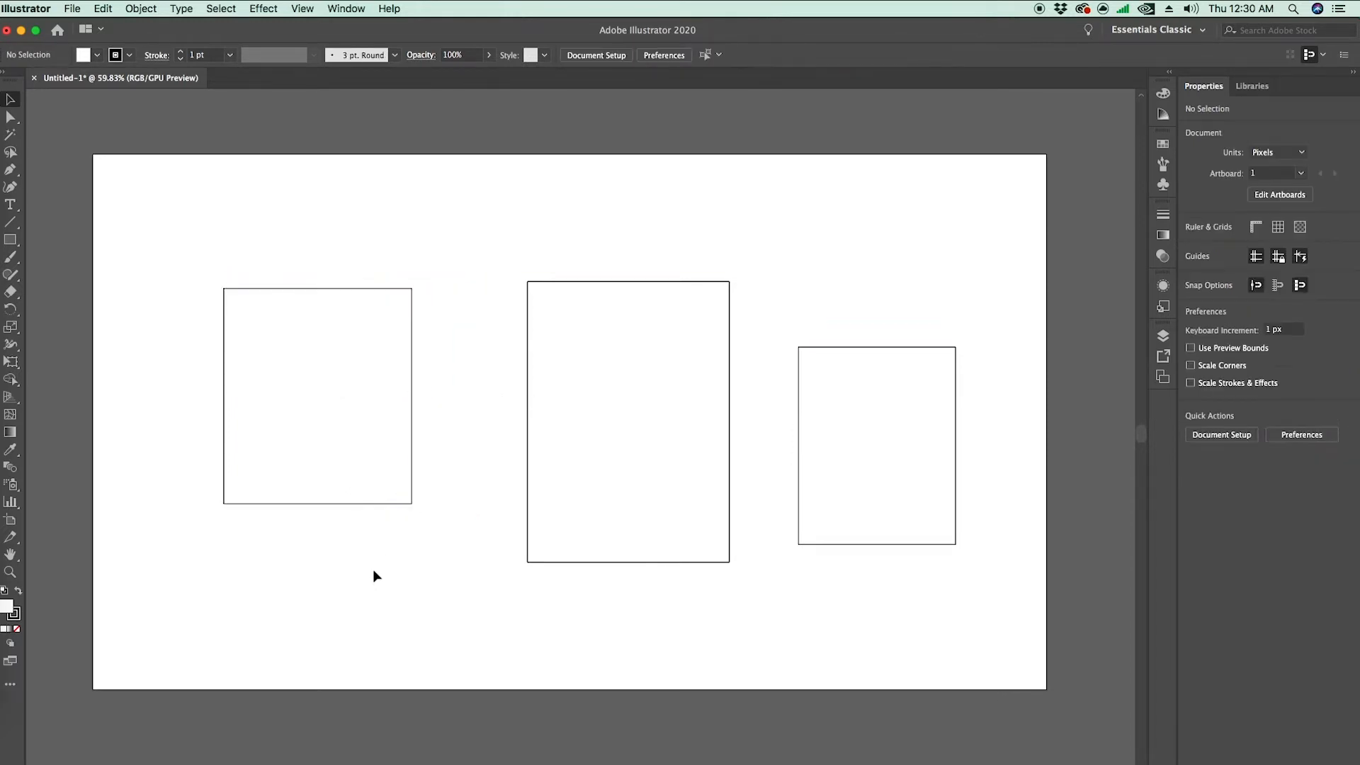
Step: Move the first and third rectangles towards the middle one, centring the first at about X 534.5 px, Y 534 px
{"action": "left_click_drag", "start_coordinate": [218, 371], "coordinate": [425, 425]}
{"action": "mouse_move", "coordinate": [859, 495]}
{"action": "left_mouse_down"}
{"action": "mouse_move", "coordinate": [646, 466]}
{"action": "mouse_move", "coordinate": [863, 514]}
{"action": "left_mouse_up"}
{"action": "left_click", "coordinate": [710, 644]}
{"action": "left_click_drag", "start_coordinate": [493, 439], "coordinate": [373, 416]}
{"action": "left_click", "coordinate": [459, 619]}
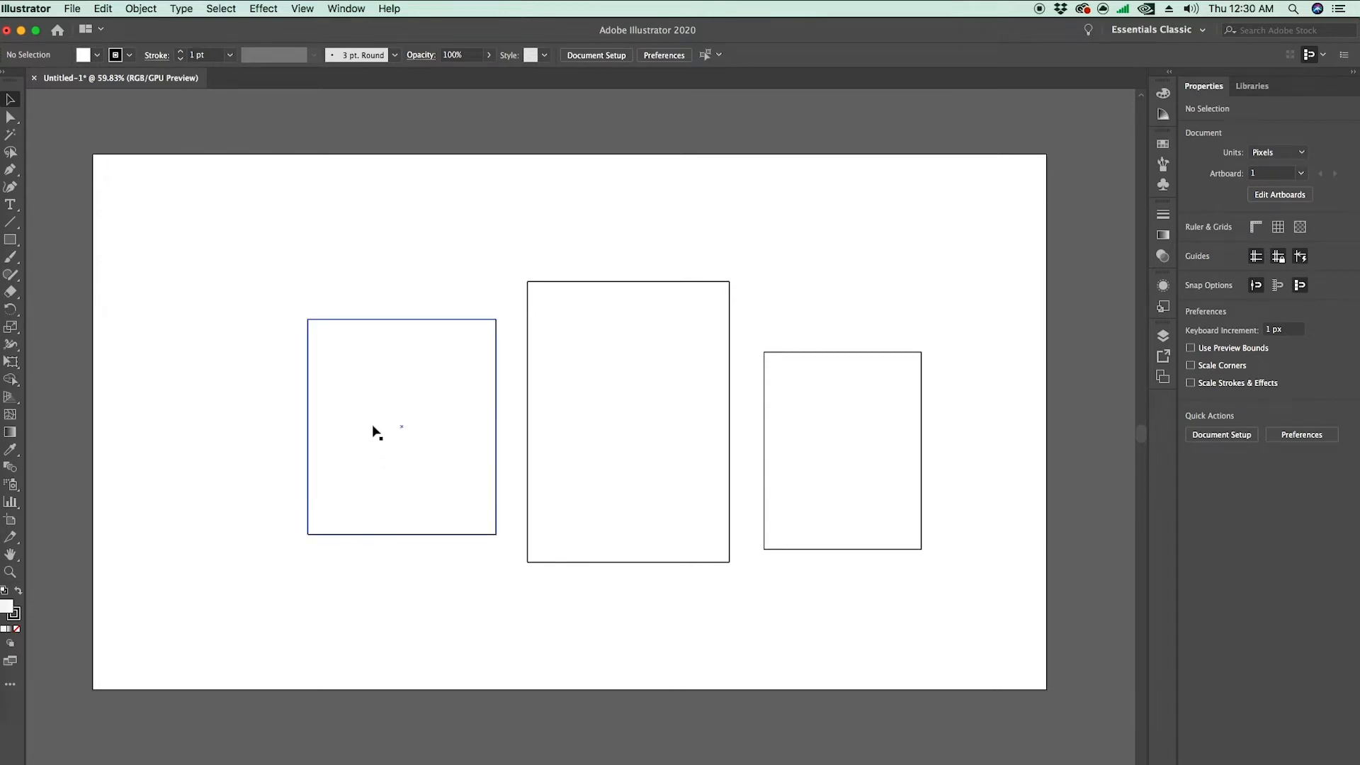
{"action": "left_click_drag", "start_coordinate": [422, 416], "coordinate": [377, 405]}
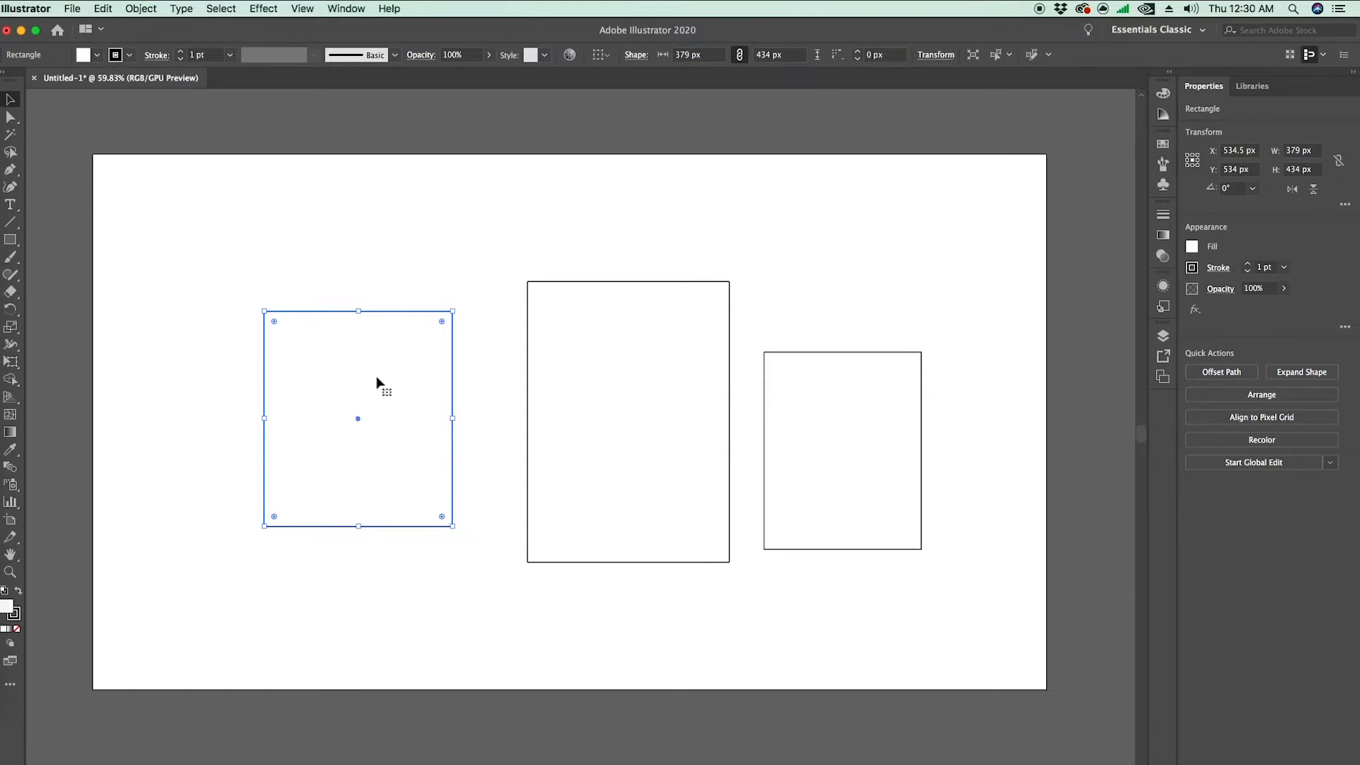
{"action": "left_click", "coordinate": [245, 400]}
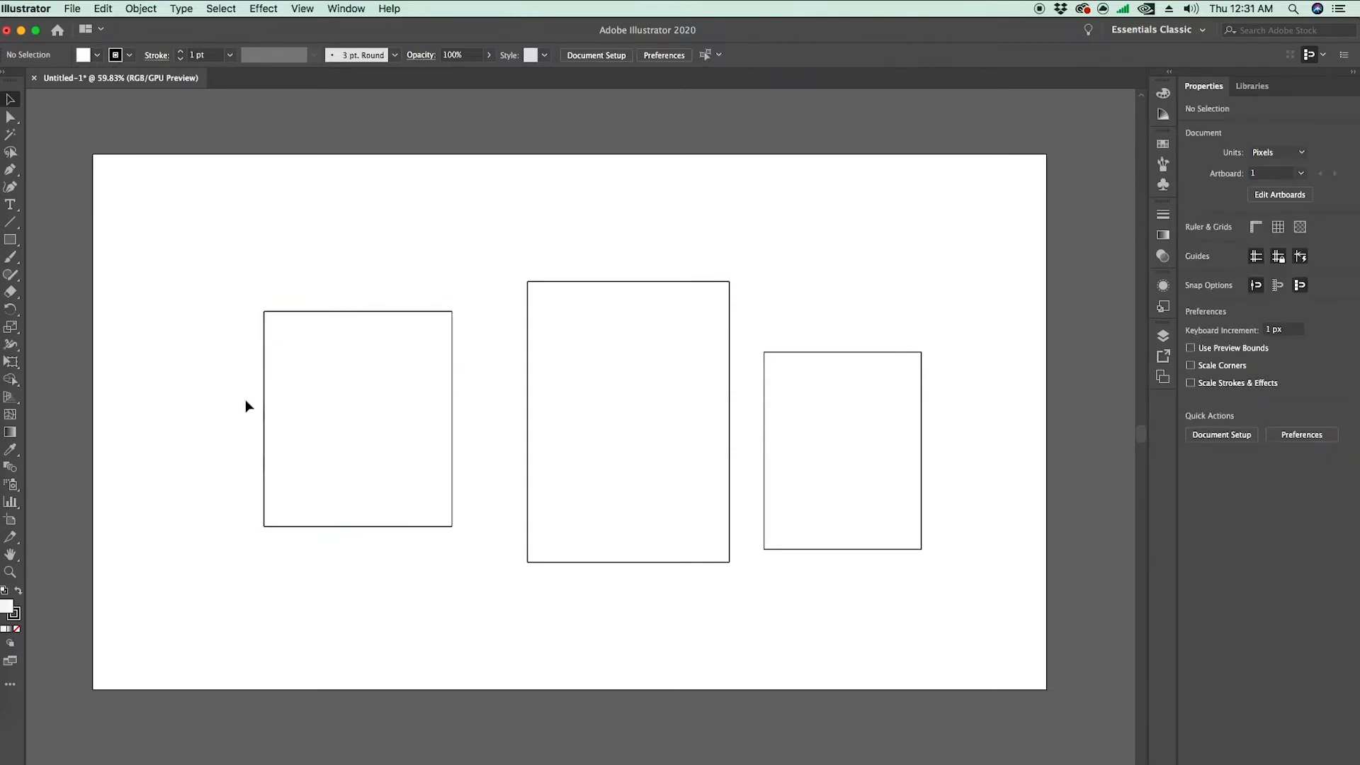
Step: Reshape the first rectangle into an arrowhead about 398 by 471 px by moving its four corner points with the Direct Selection tool
{"action": "left_click", "coordinate": [330, 418]}
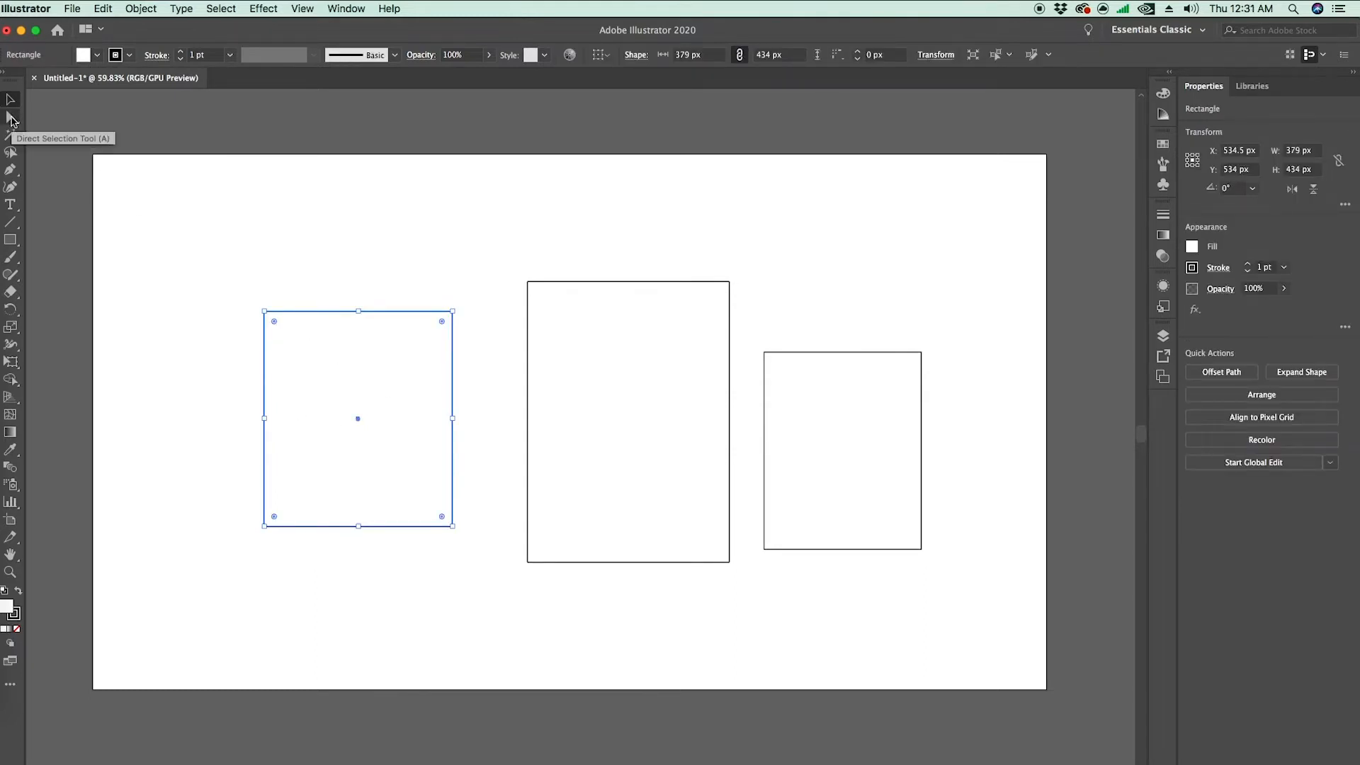
{"action": "left_click", "coordinate": [13, 120]}
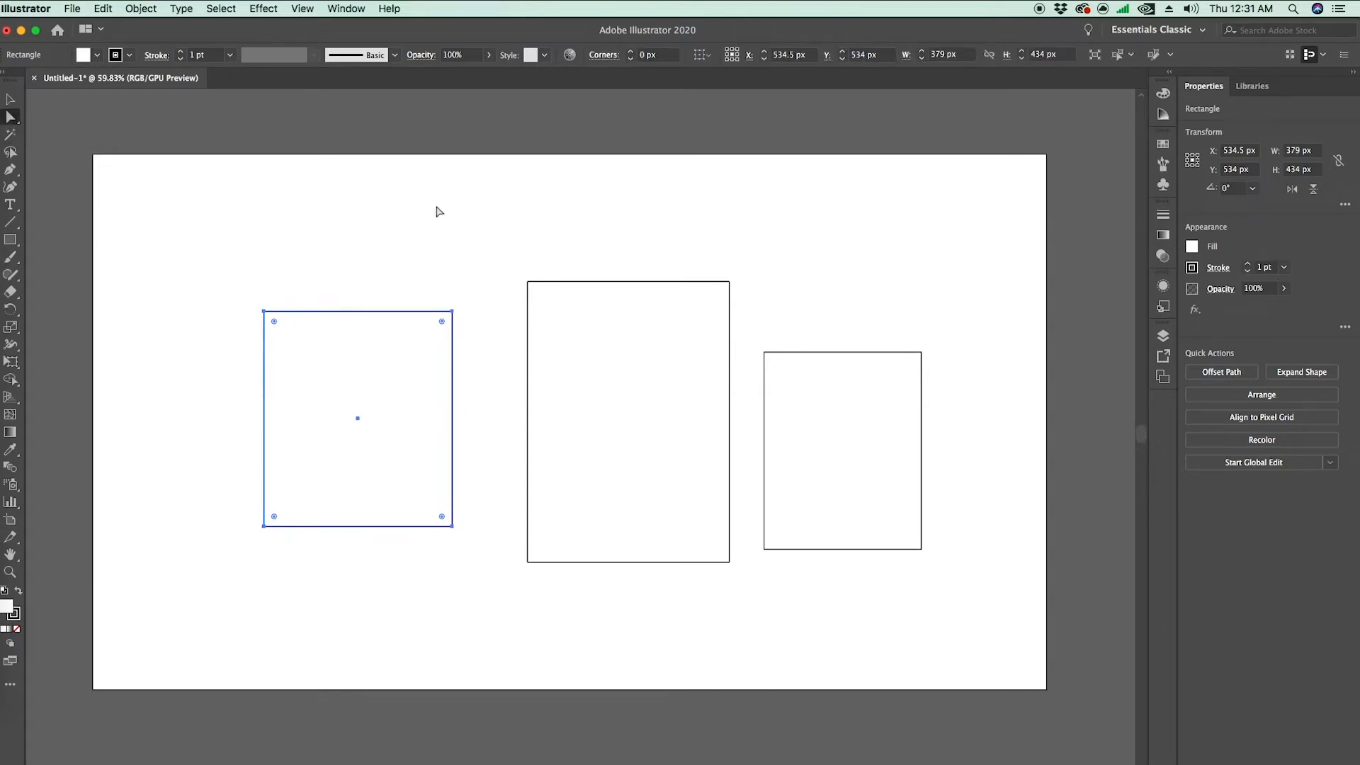
{"action": "left_click", "coordinate": [474, 257]}
{"action": "left_click", "coordinate": [452, 311]}
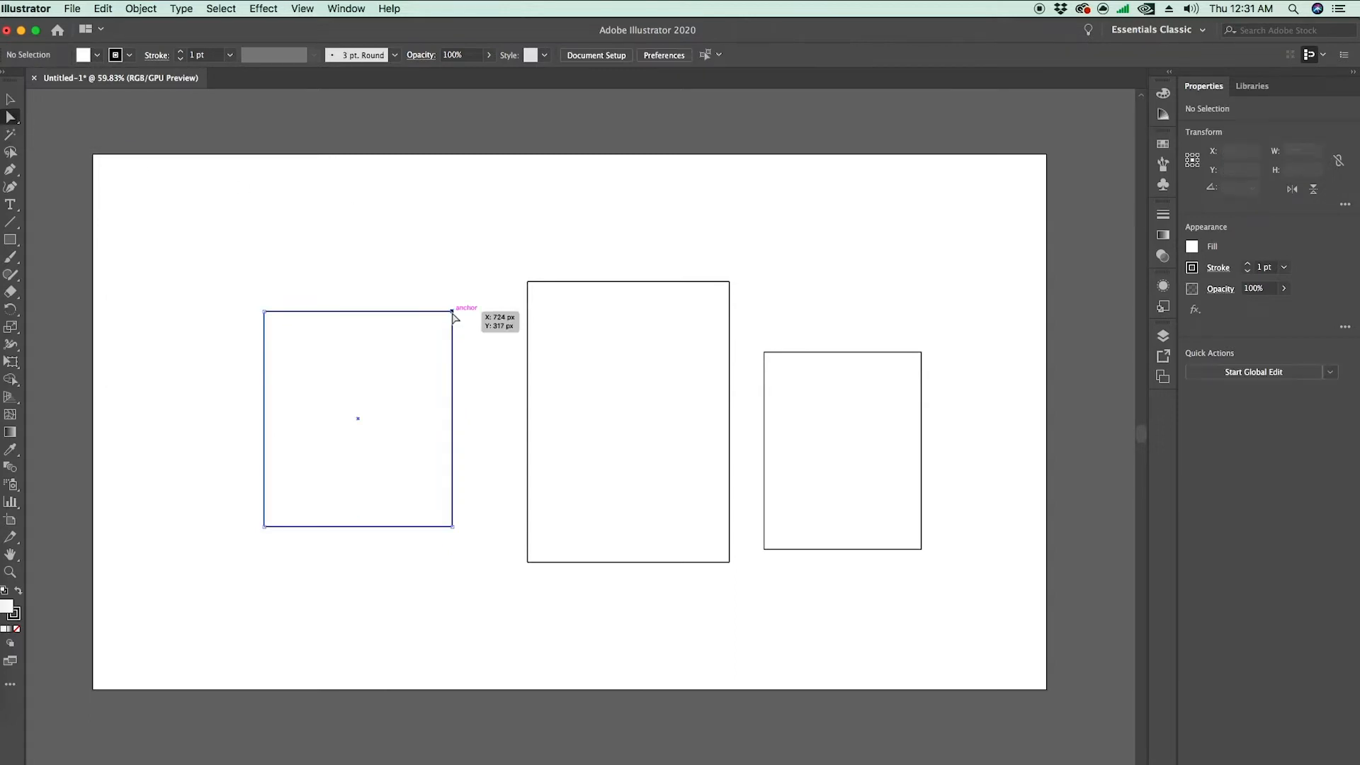
{"action": "left_click_drag", "start_coordinate": [453, 313], "coordinate": [367, 398]}
{"action": "left_click_drag", "start_coordinate": [453, 528], "coordinate": [496, 416]}
{"action": "left_click_drag", "start_coordinate": [264, 527], "coordinate": [264, 555]}
{"action": "left_click_drag", "start_coordinate": [264, 312], "coordinate": [304, 322]}
{"action": "left_click_drag", "start_coordinate": [494, 431], "coordinate": [461, 412]}
{"action": "left_click", "coordinate": [479, 630]}
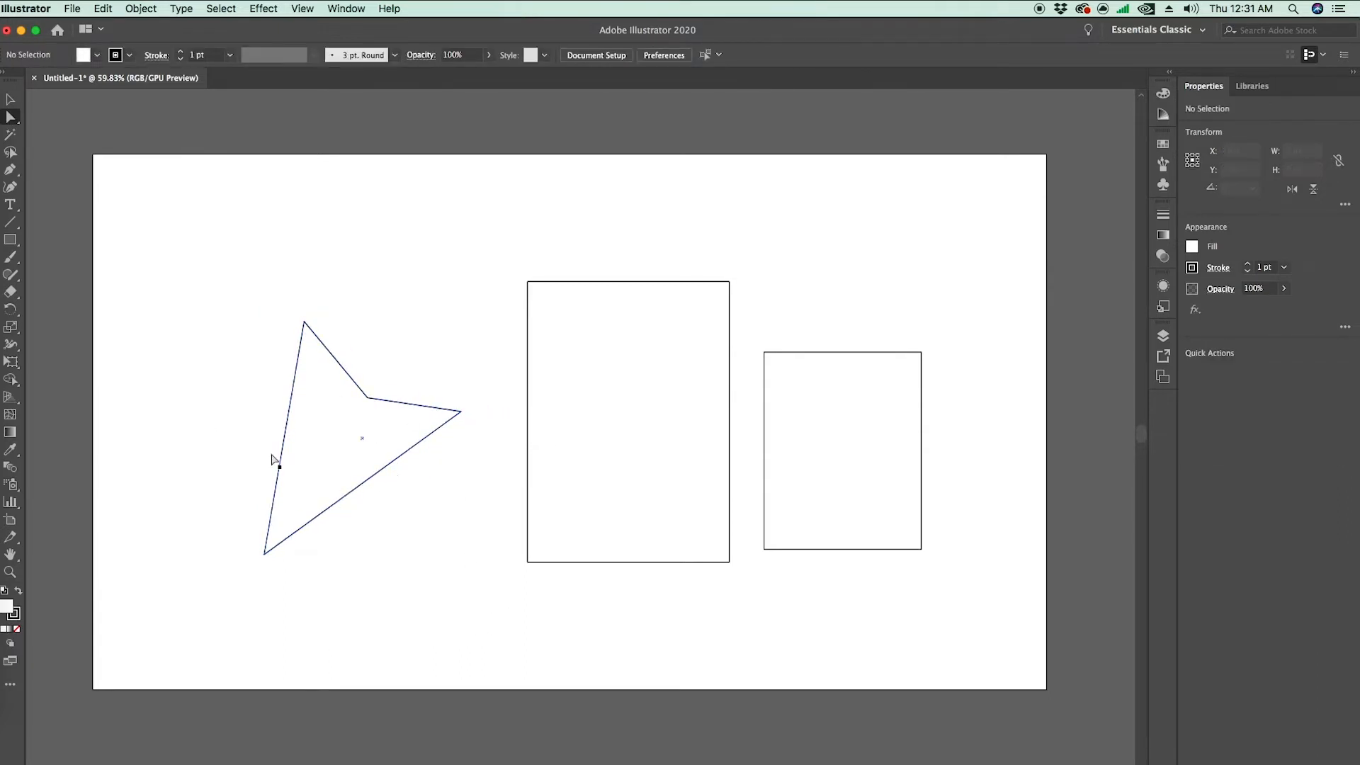
Step: Move the middle rectangle's two lower corner points inward to taper it towards a narrow base, placing the first at about X 982 px
{"action": "left_click", "coordinate": [526, 564]}
{"action": "left_click_drag", "start_coordinate": [526, 565], "coordinate": [581, 562]}
{"action": "left_click_drag", "start_coordinate": [731, 563], "coordinate": [650, 563]}
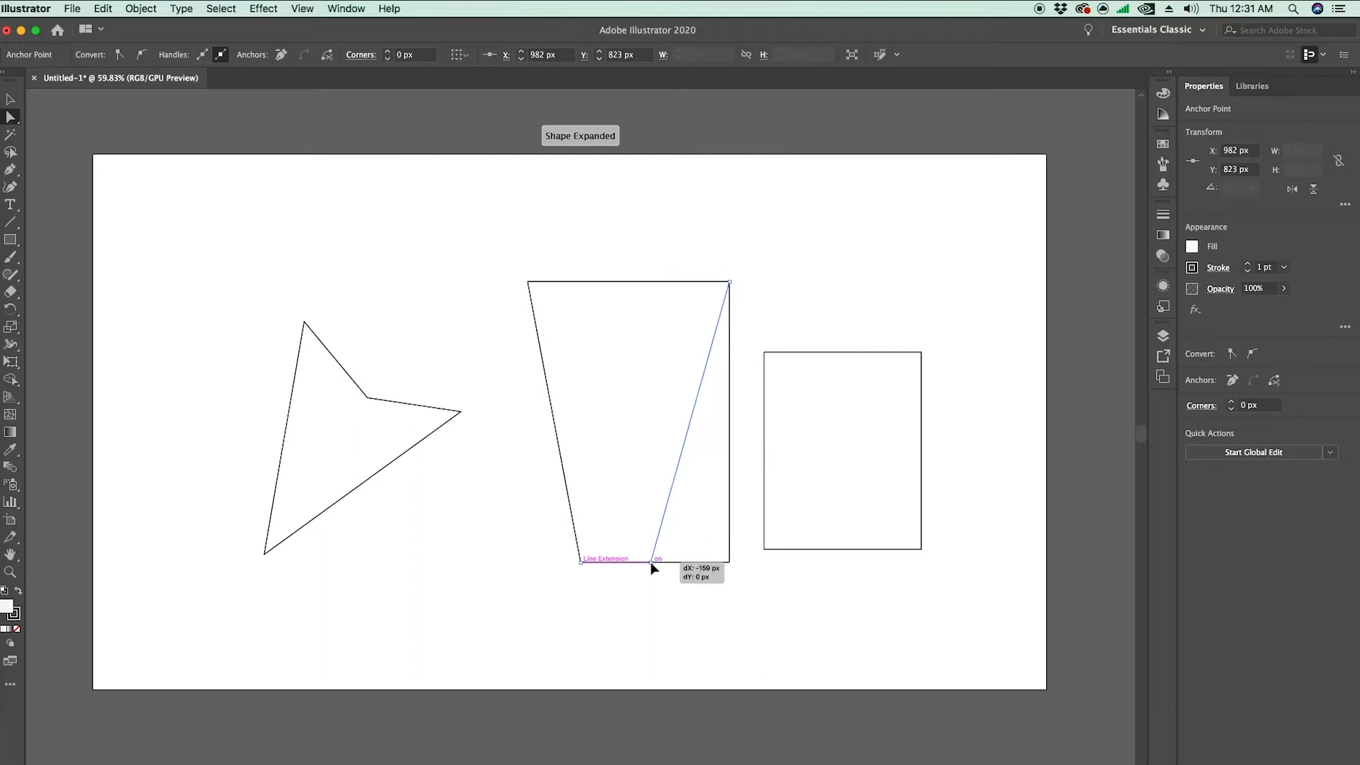
{"action": "left_click", "coordinate": [666, 581]}
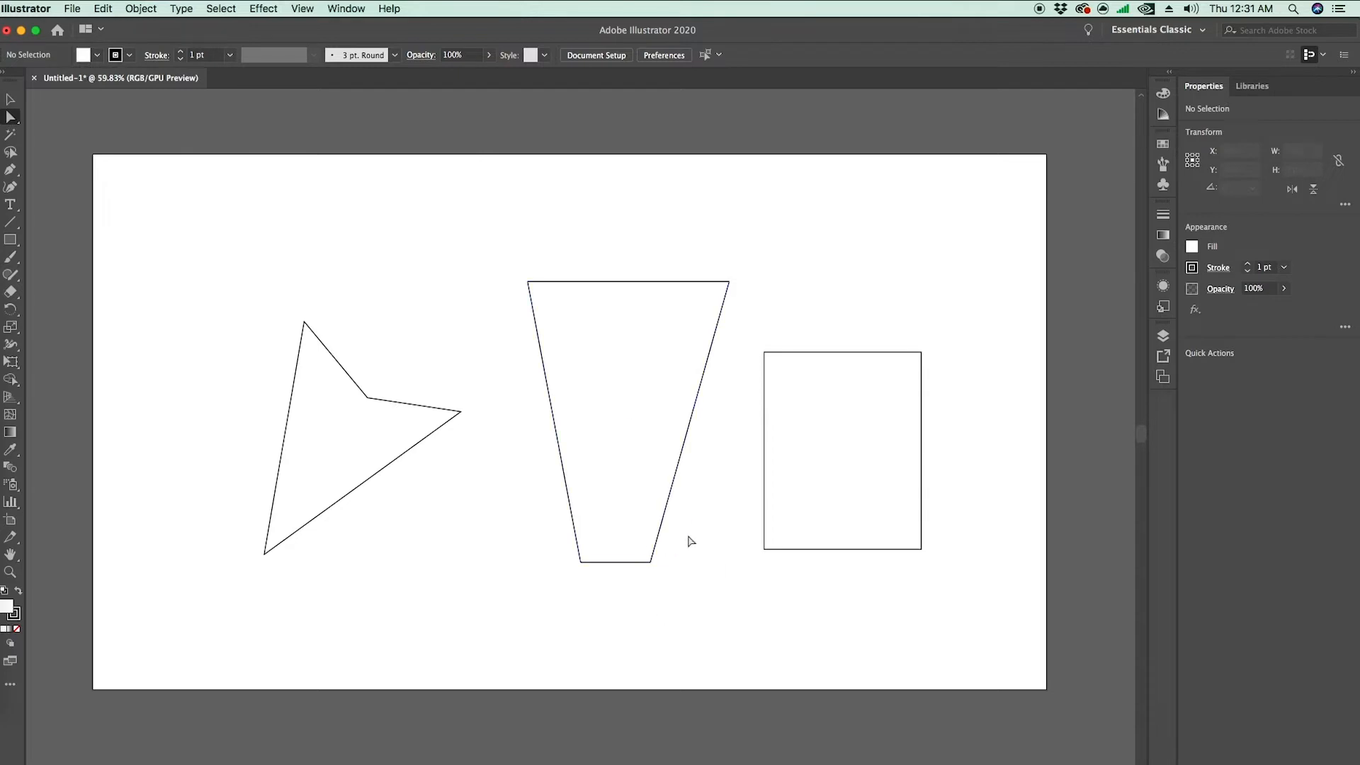
Step: Try marquee selections across the anchor points of the tapered middle shape with the Direct Selection tool, clearing each one
{"action": "left_click_drag", "start_coordinate": [704, 604], "coordinate": [570, 226]}
{"action": "left_click", "coordinate": [489, 220]}
{"action": "left_click_drag", "start_coordinate": [402, 212], "coordinate": [666, 688]}
{"action": "left_click", "coordinate": [688, 636]}
Step: Switch to the Selection tool and select the tapered shape and the unaltered rectangle as whole objects in turn
{"action": "left_click", "coordinate": [10, 102]}
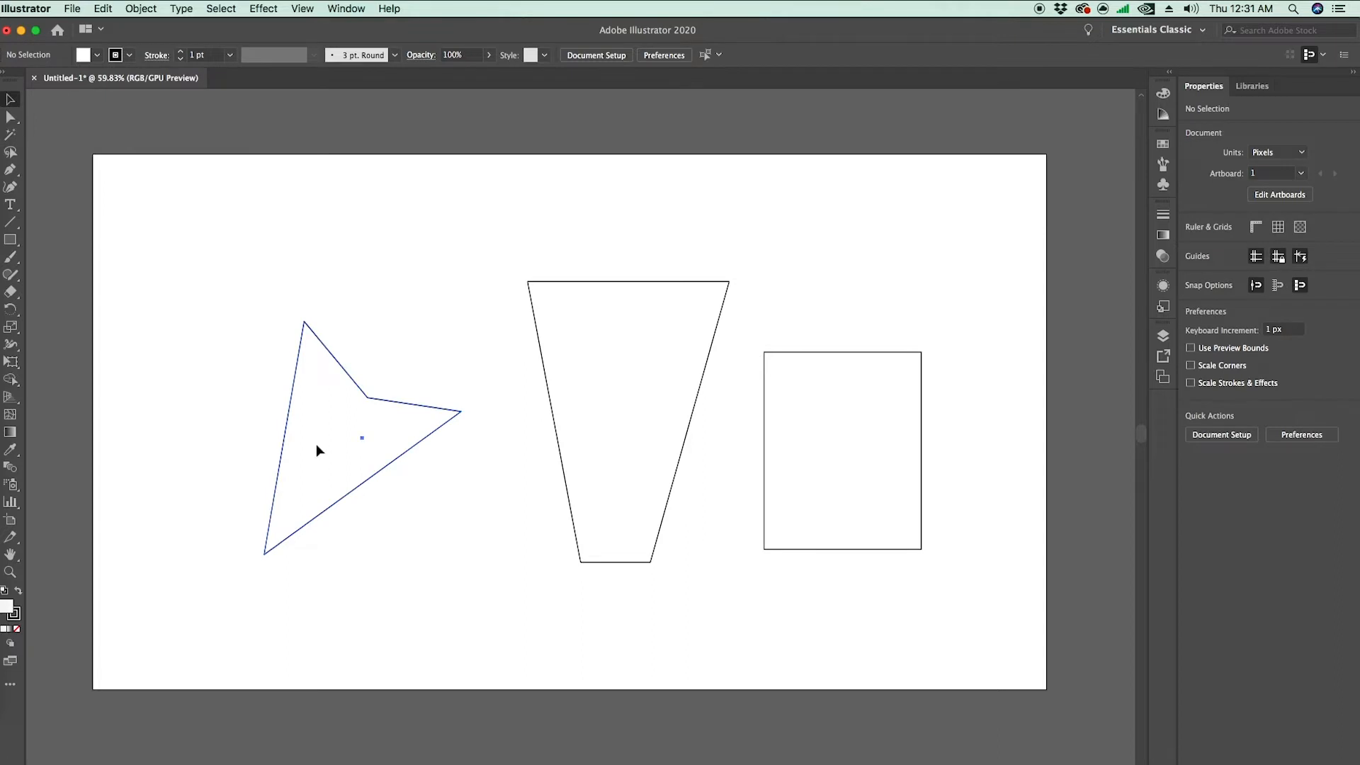
{"action": "left_click", "coordinate": [628, 389]}
{"action": "left_click", "coordinate": [885, 453]}
{"action": "left_click", "coordinate": [932, 470]}
{"action": "left_click", "coordinate": [558, 377]}
Step: Open the arrowhead shape's fill colour and try red ff0000, muted red b74848 and green 48b77d
{"action": "left_click", "coordinate": [348, 400]}
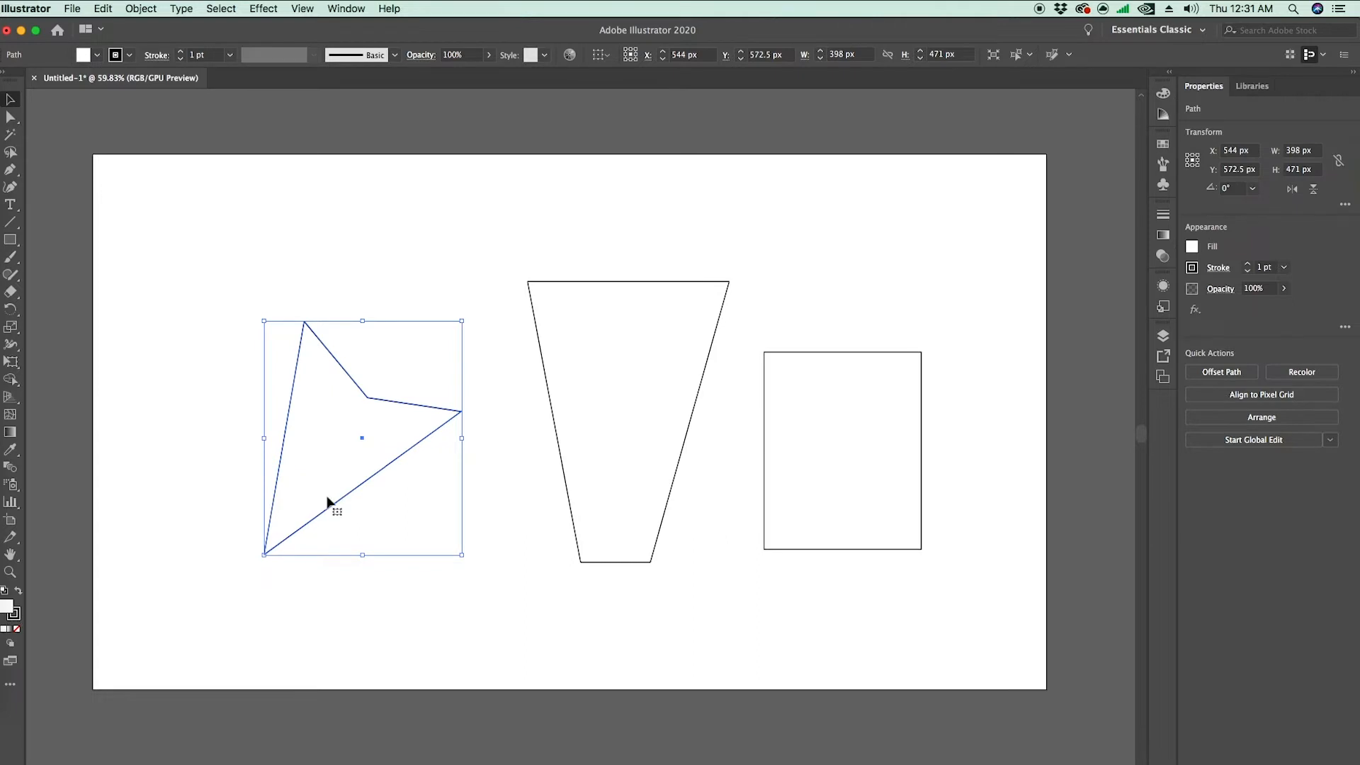
{"action": "double_click", "coordinate": [7, 607]}
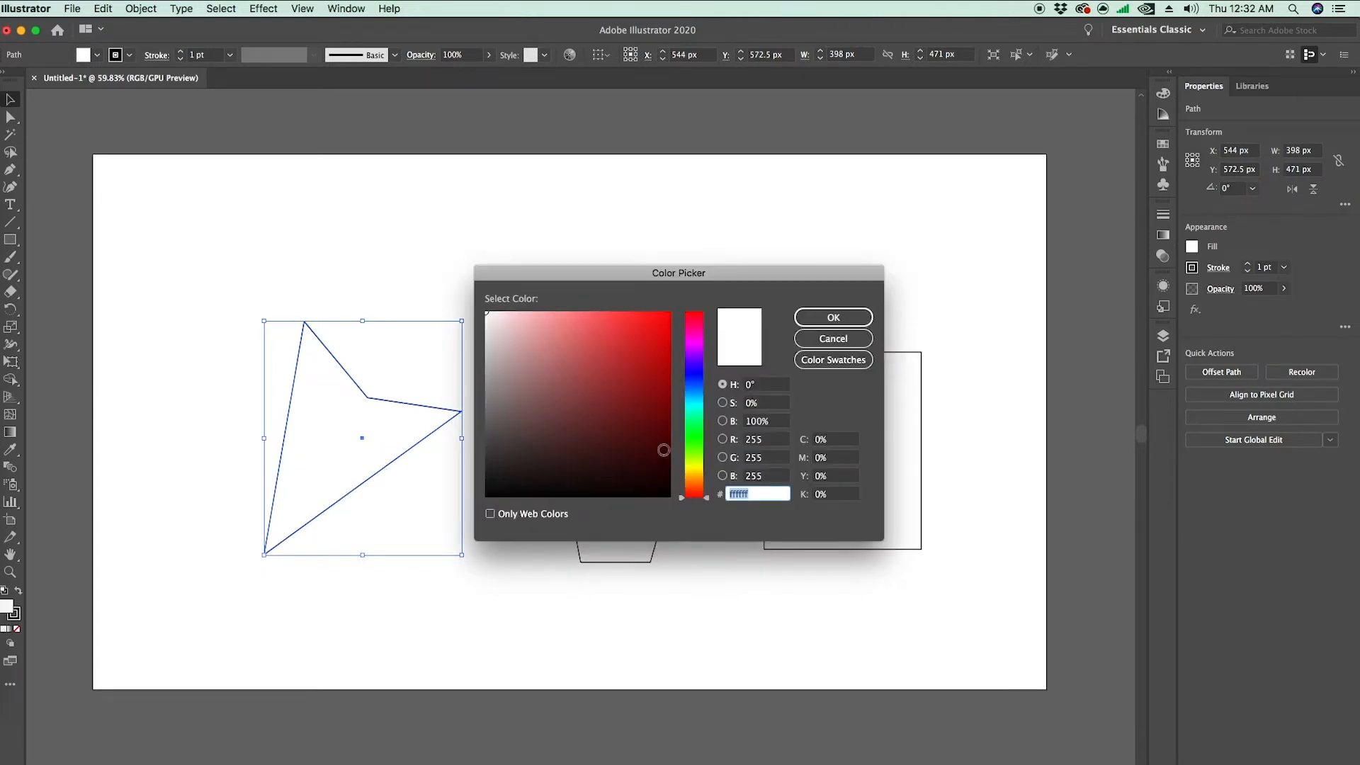
{"action": "mouse_move", "coordinate": [624, 378]}
{"action": "left_mouse_down"}
{"action": "mouse_move", "coordinate": [637, 325]}
{"action": "mouse_move", "coordinate": [674, 301]}
{"action": "left_mouse_up"}
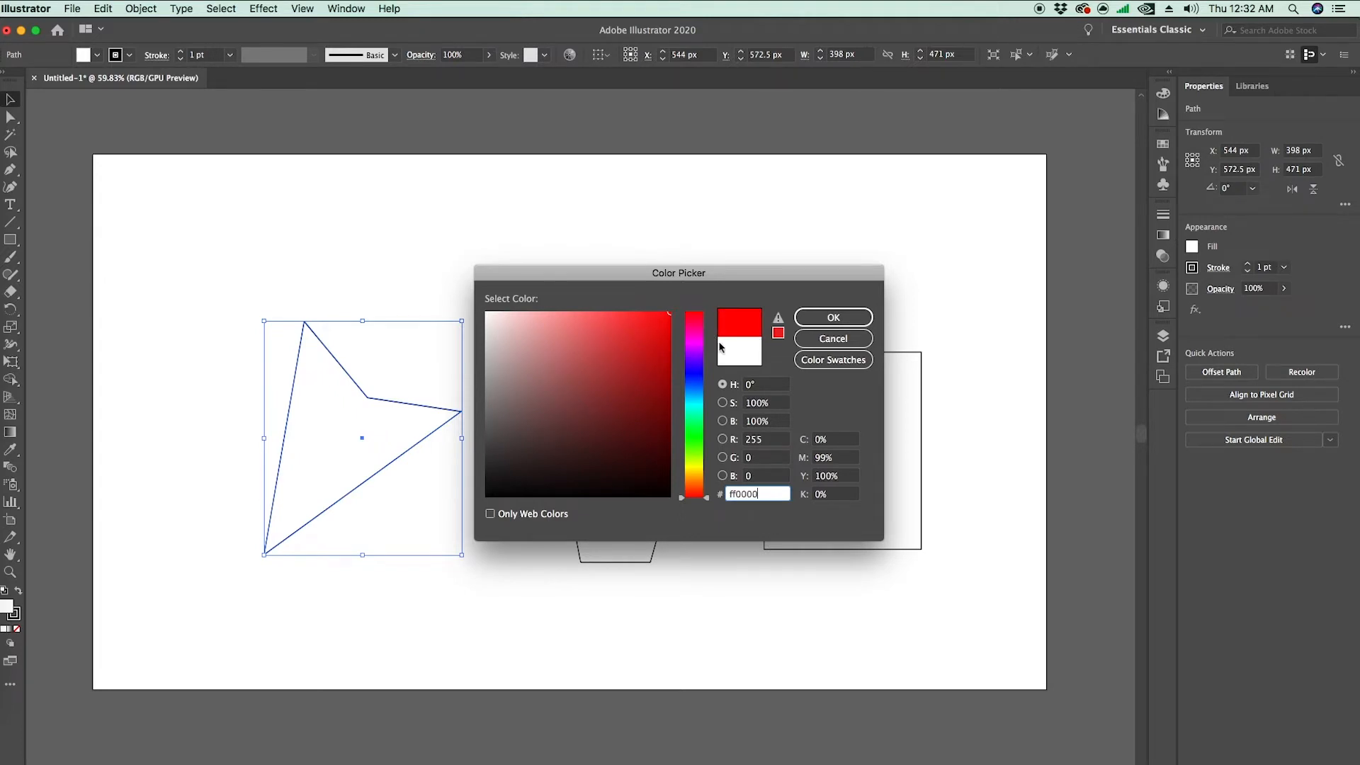
{"action": "mouse_move", "coordinate": [640, 340]}
{"action": "left_mouse_down"}
{"action": "mouse_move", "coordinate": [498, 383]}
{"action": "mouse_move", "coordinate": [601, 373]}
{"action": "mouse_move", "coordinate": [607, 352]}
{"action": "mouse_move", "coordinate": [597, 363]}
{"action": "left_mouse_up"}
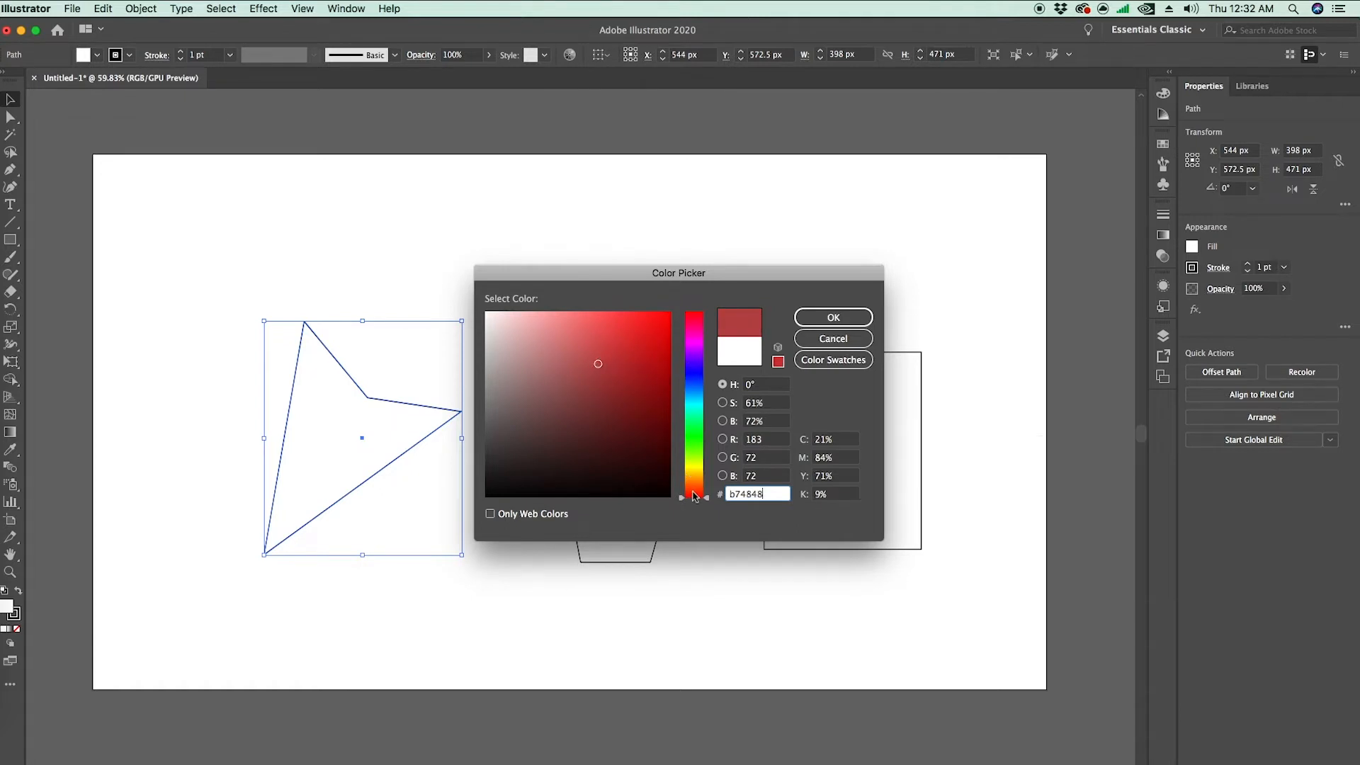
{"action": "left_click_drag", "start_coordinate": [707, 499], "coordinate": [695, 421]}
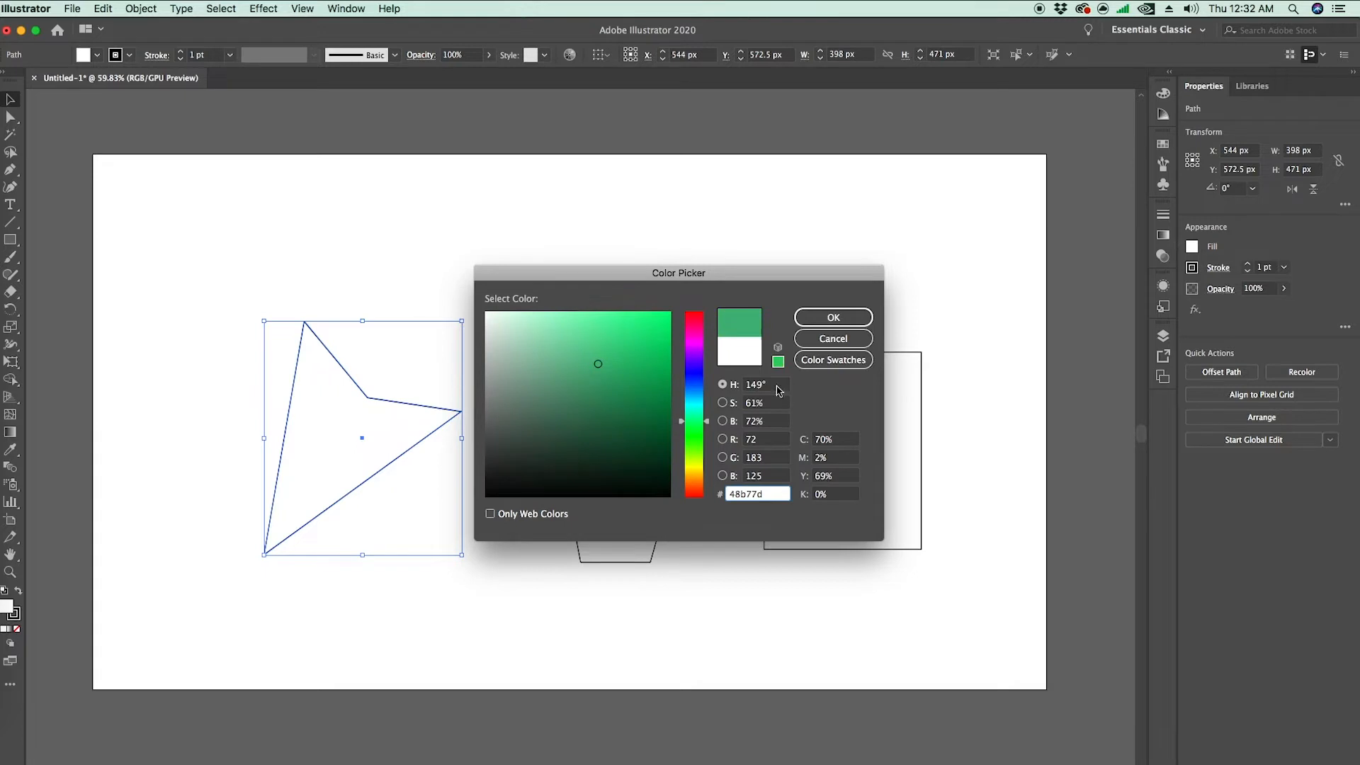
{"action": "left_click", "coordinate": [773, 386]}
{"action": "double_click", "coordinate": [772, 386]}
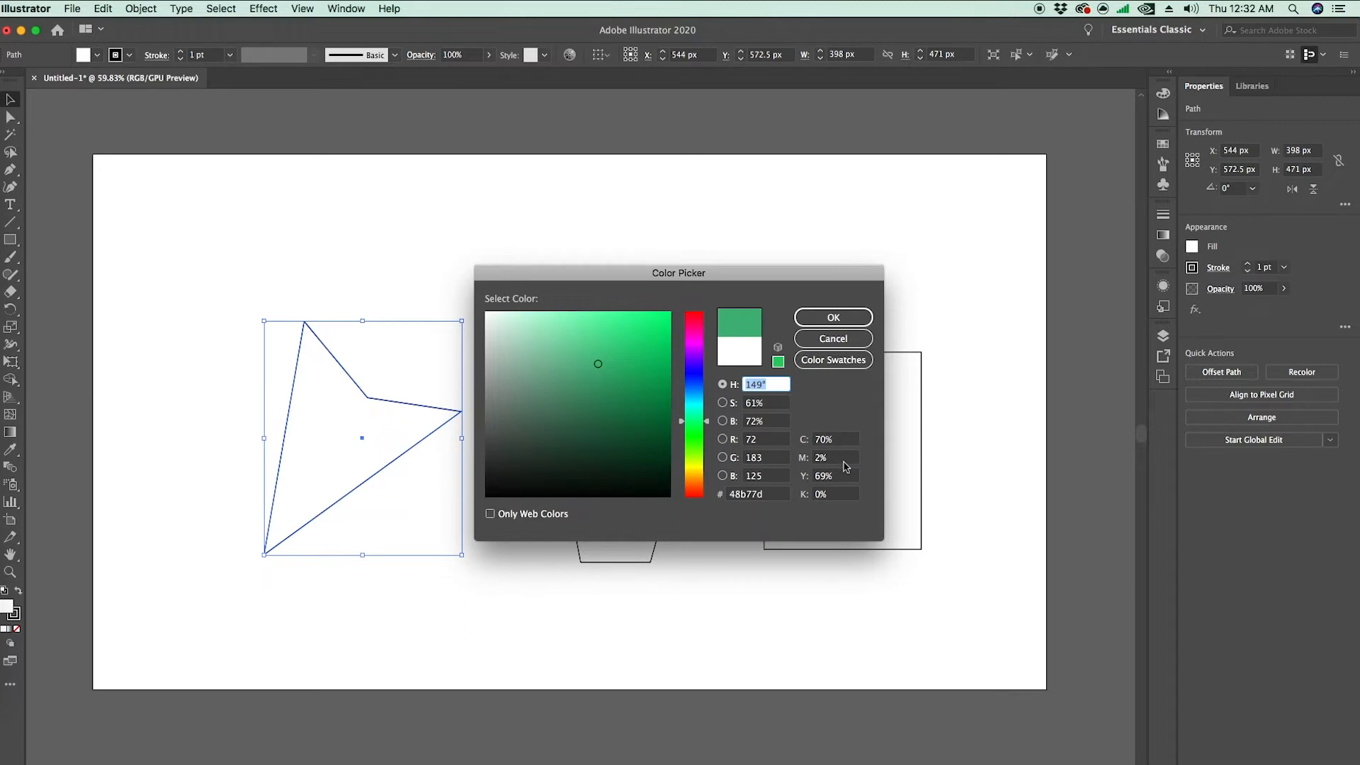
Step: Set the arrowhead's fill to magenta with C 0%, M 100%, Y 0%, K 0%, apply it and deselect the shape
{"action": "left_click", "coordinate": [843, 459]}
{"action": "type", "text": "10"}
{"action": "type", "text": "0"}
{"action": "left_click_drag", "start_coordinate": [842, 441], "coordinate": [788, 485]}
{"action": "type", "text": "0"}
{"action": "left_click", "coordinate": [833, 493]}
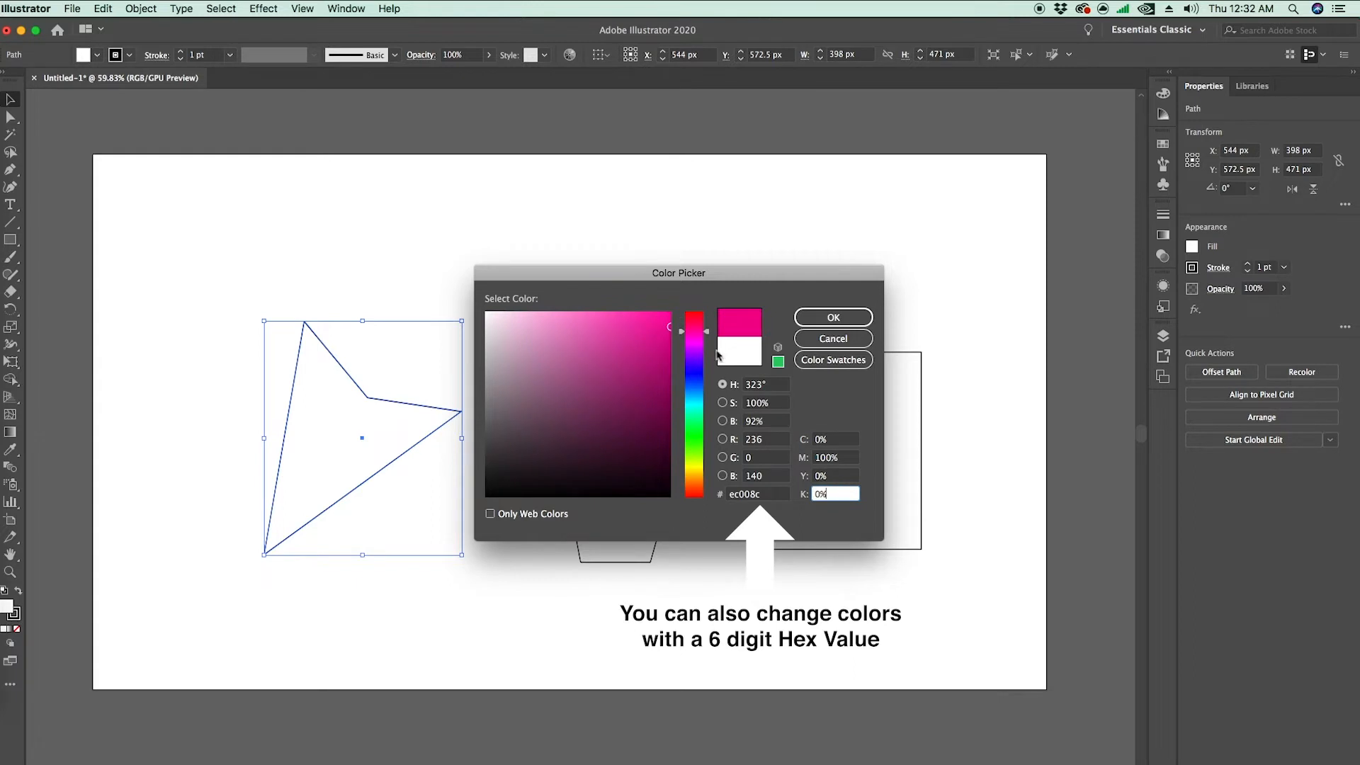
{"action": "left_click", "coordinate": [831, 324]}
{"action": "left_click", "coordinate": [326, 549]}
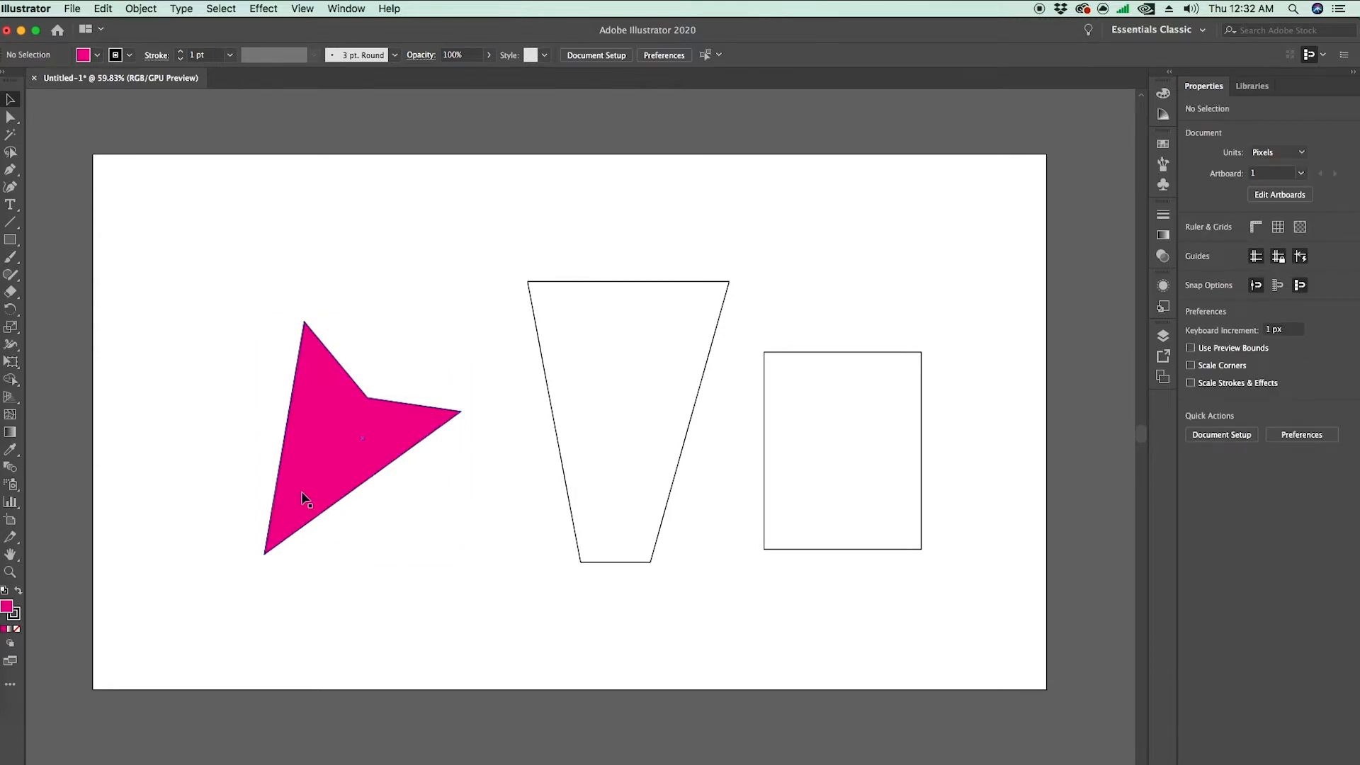
Step: Fill the tapered middle shape with a bright, fully saturated cyan at a hue of about 183°
{"action": "left_click", "coordinate": [646, 376]}
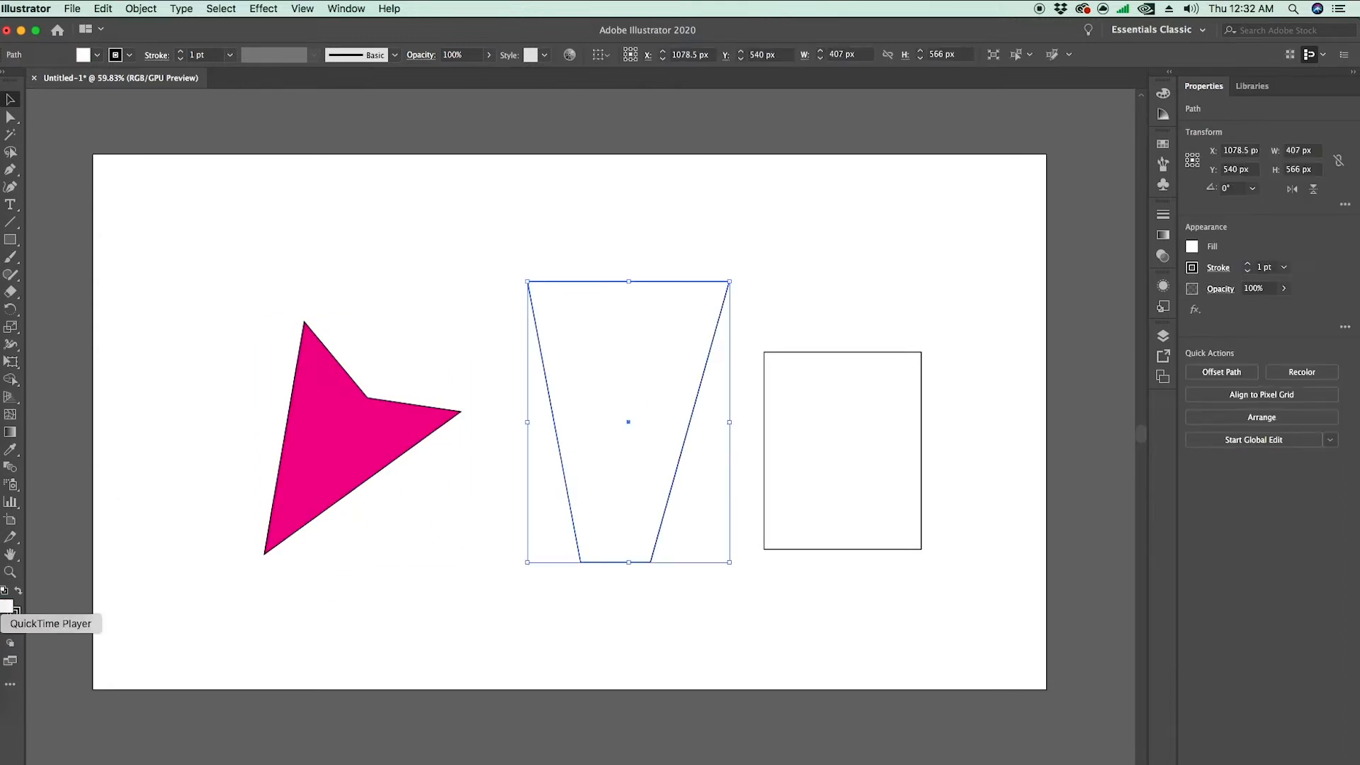
{"action": "double_click", "coordinate": [7, 607]}
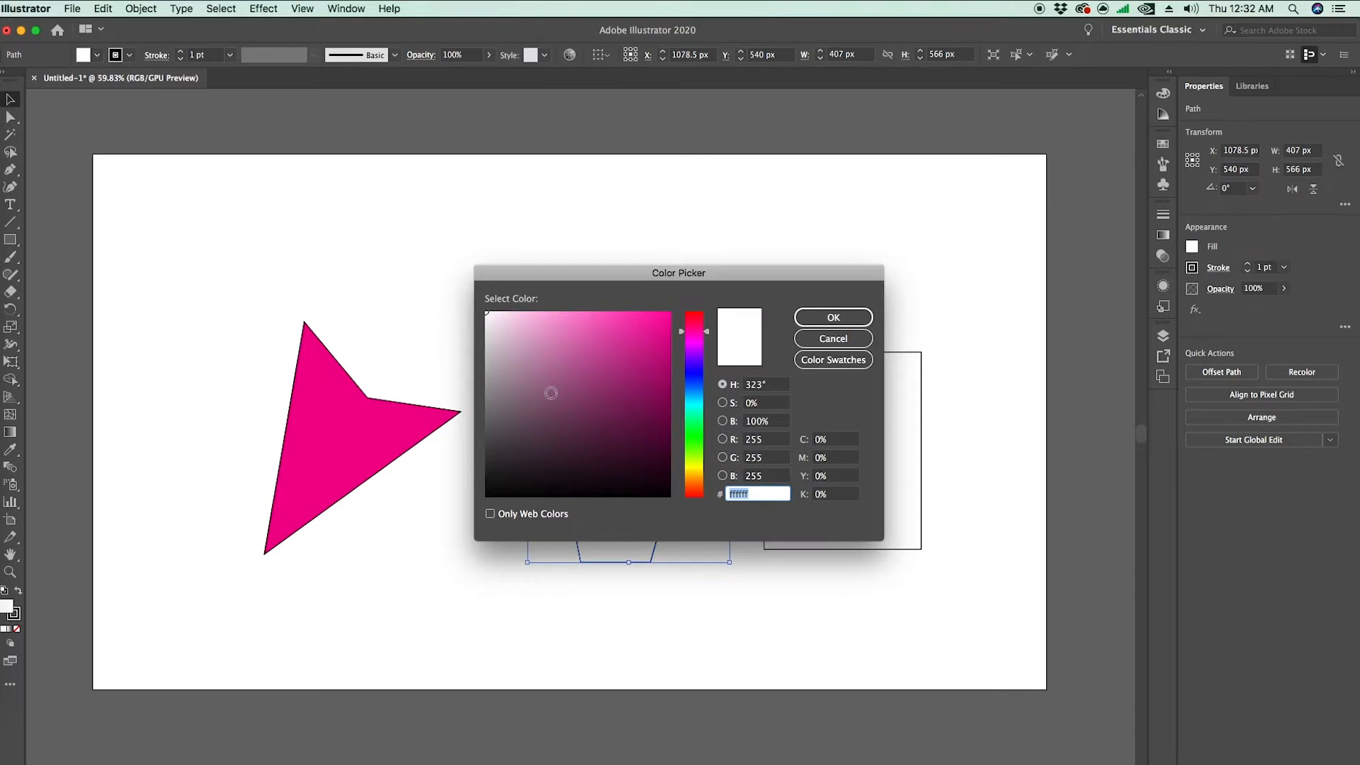
{"action": "left_click", "coordinate": [703, 405]}
{"action": "type", "text": "00ffff"}
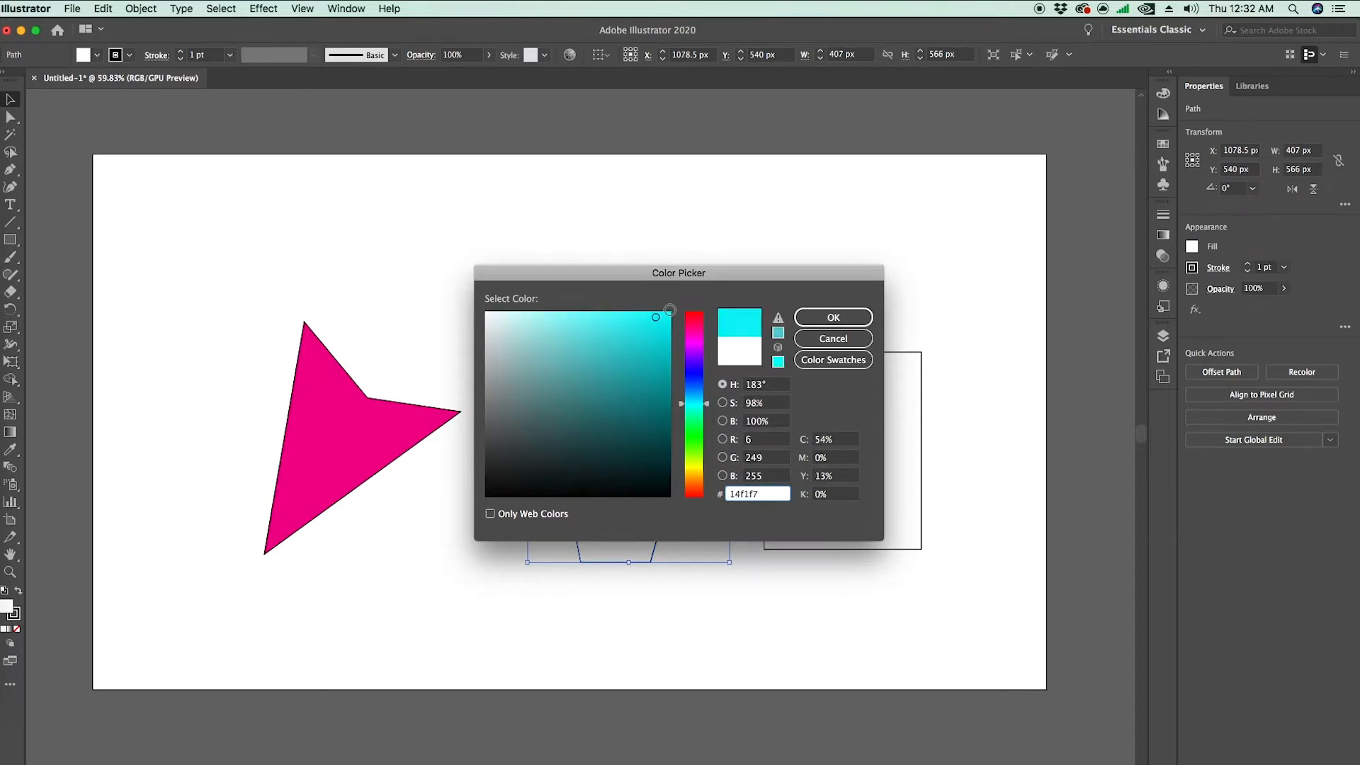
{"action": "left_click", "coordinate": [833, 318]}
Step: Fill the remaining white rectangle with a bright yellow at a hue of about 62°, and deselect it
{"action": "left_click", "coordinate": [841, 470]}
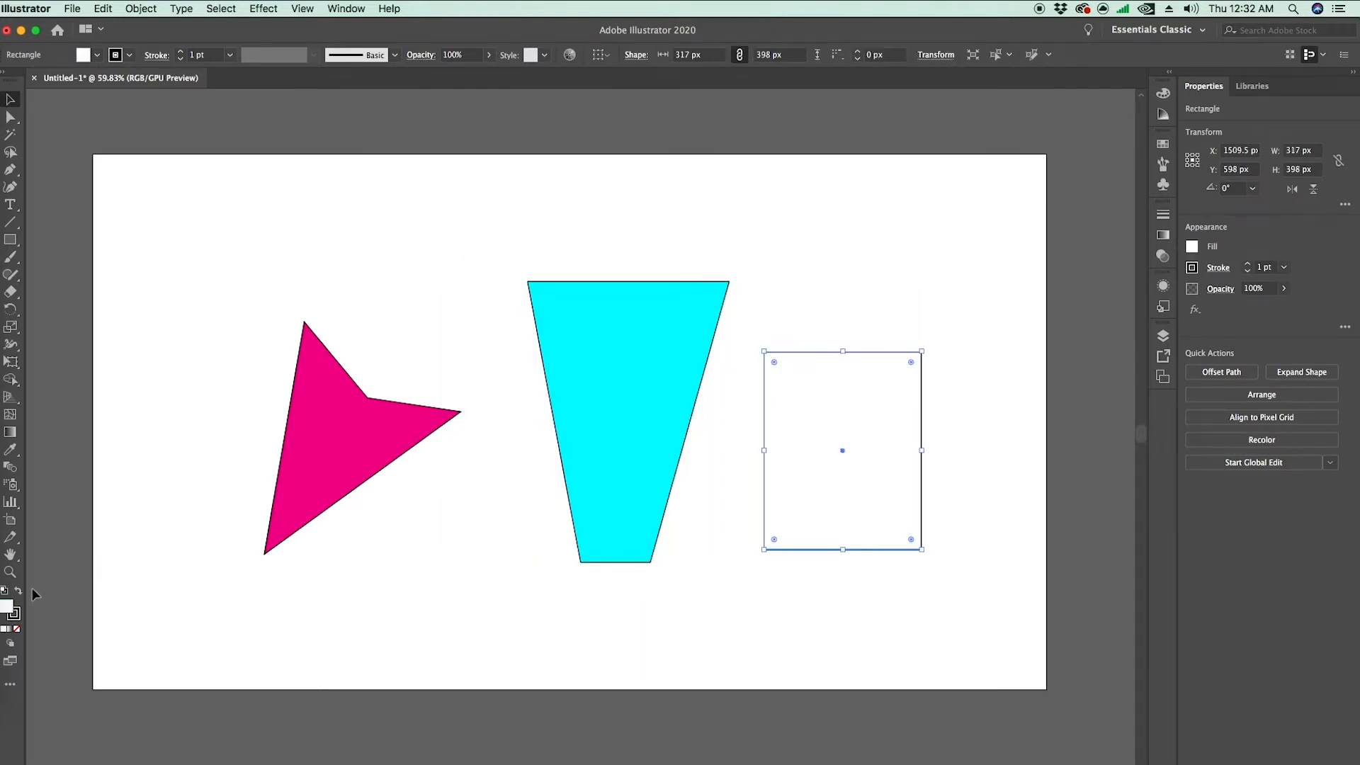
{"action": "double_click", "coordinate": [7, 607]}
{"action": "type", "text": "ffff00"}
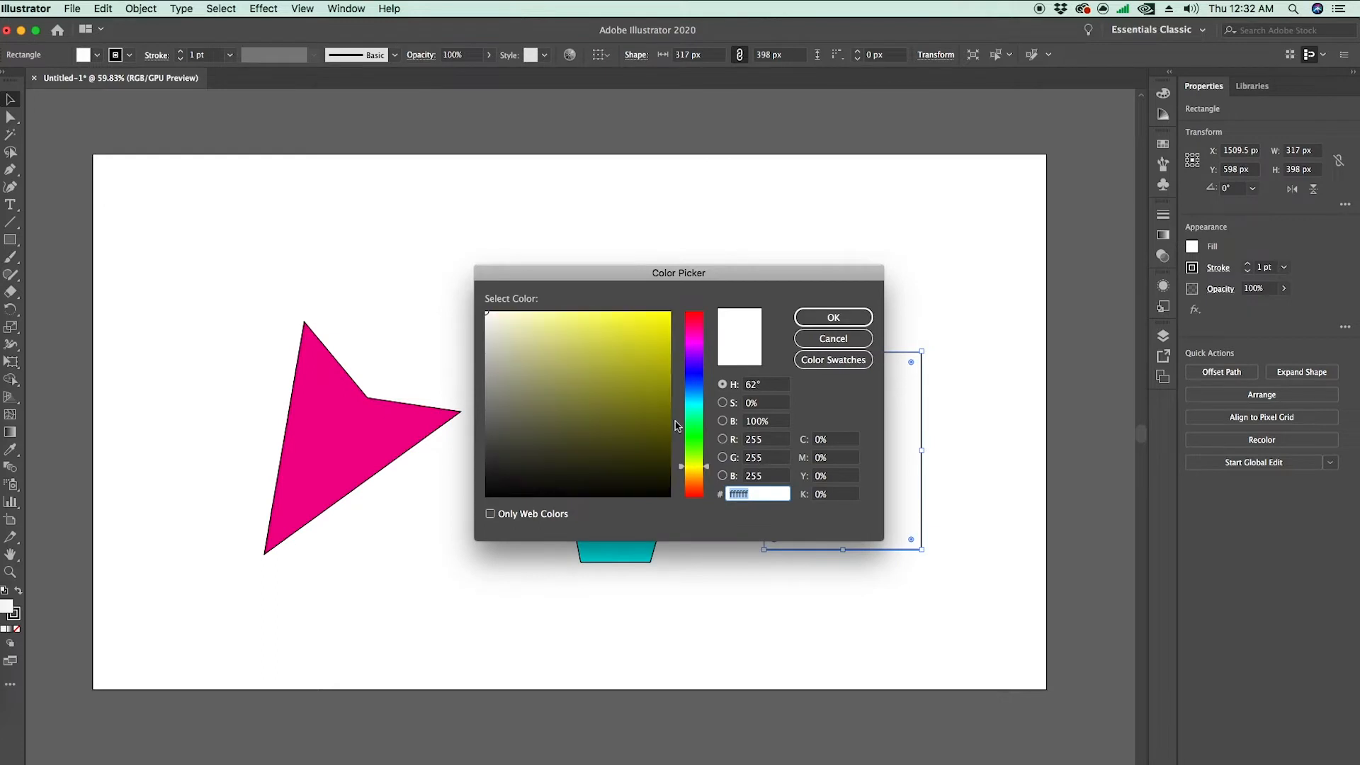
{"action": "left_click", "coordinate": [821, 318]}
{"action": "left_click", "coordinate": [803, 248]}
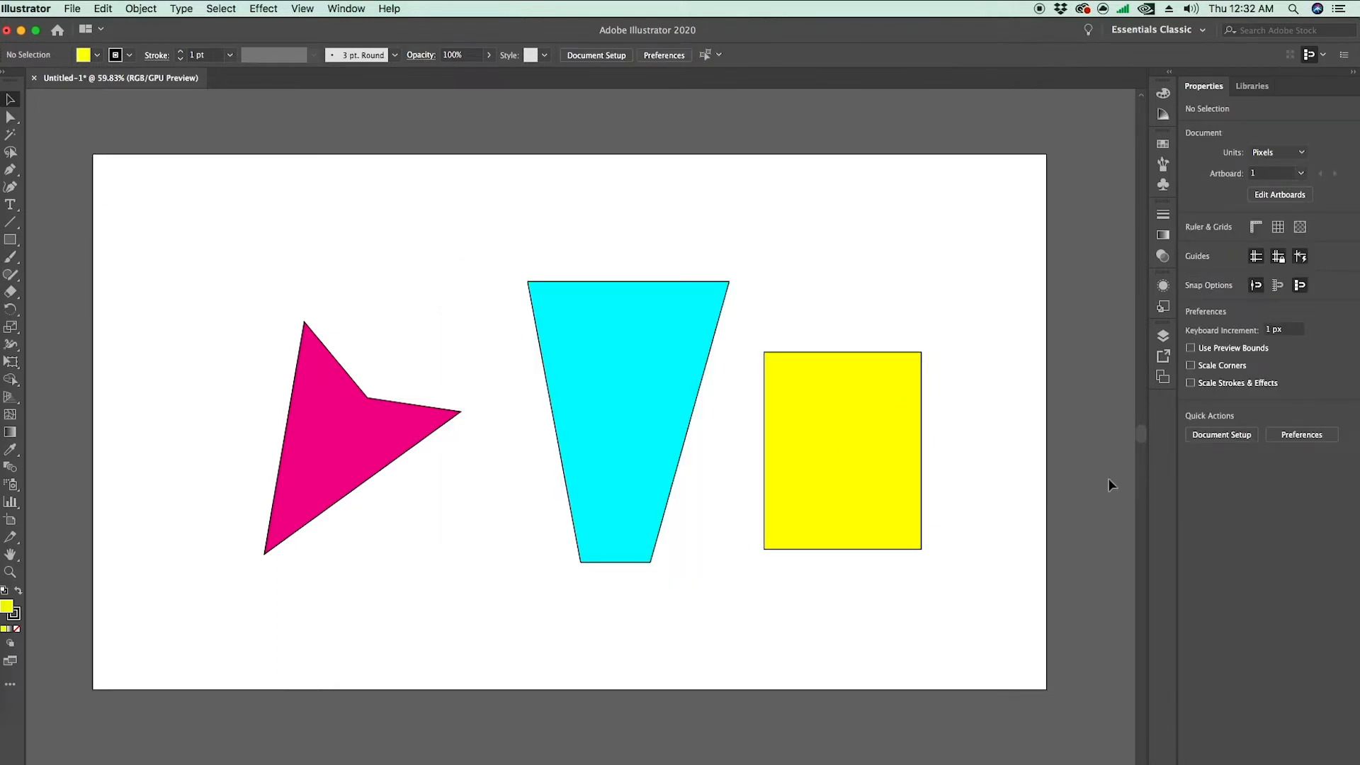
Step: Shift the cyan and yellow shapes horizontally towards the magenta arrowhead, centring the cyan one at about X 952.5 px, Y 540 px
{"action": "left_click_drag", "start_coordinate": [610, 368], "coordinate": [547, 368]}
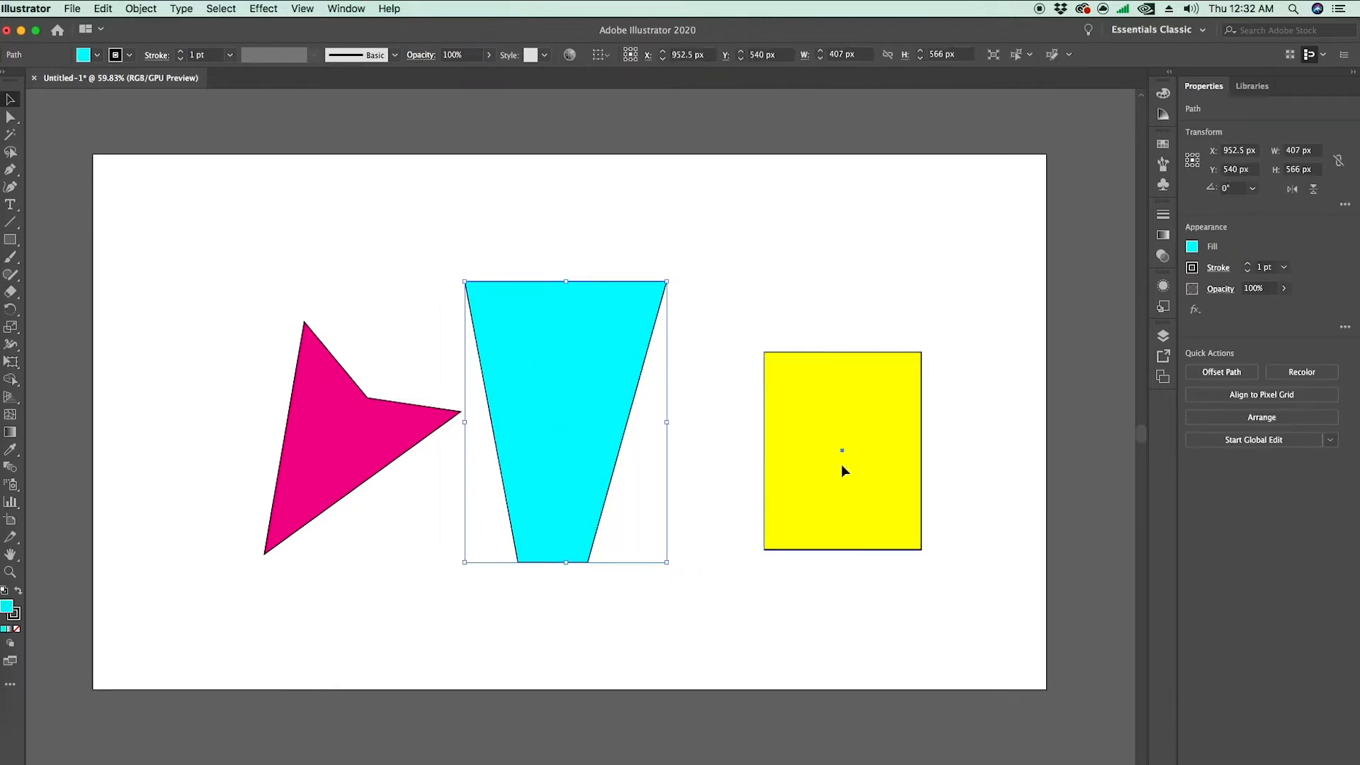
{"action": "left_click_drag", "start_coordinate": [841, 467], "coordinate": [762, 467]}
{"action": "left_click", "coordinate": [817, 580]}
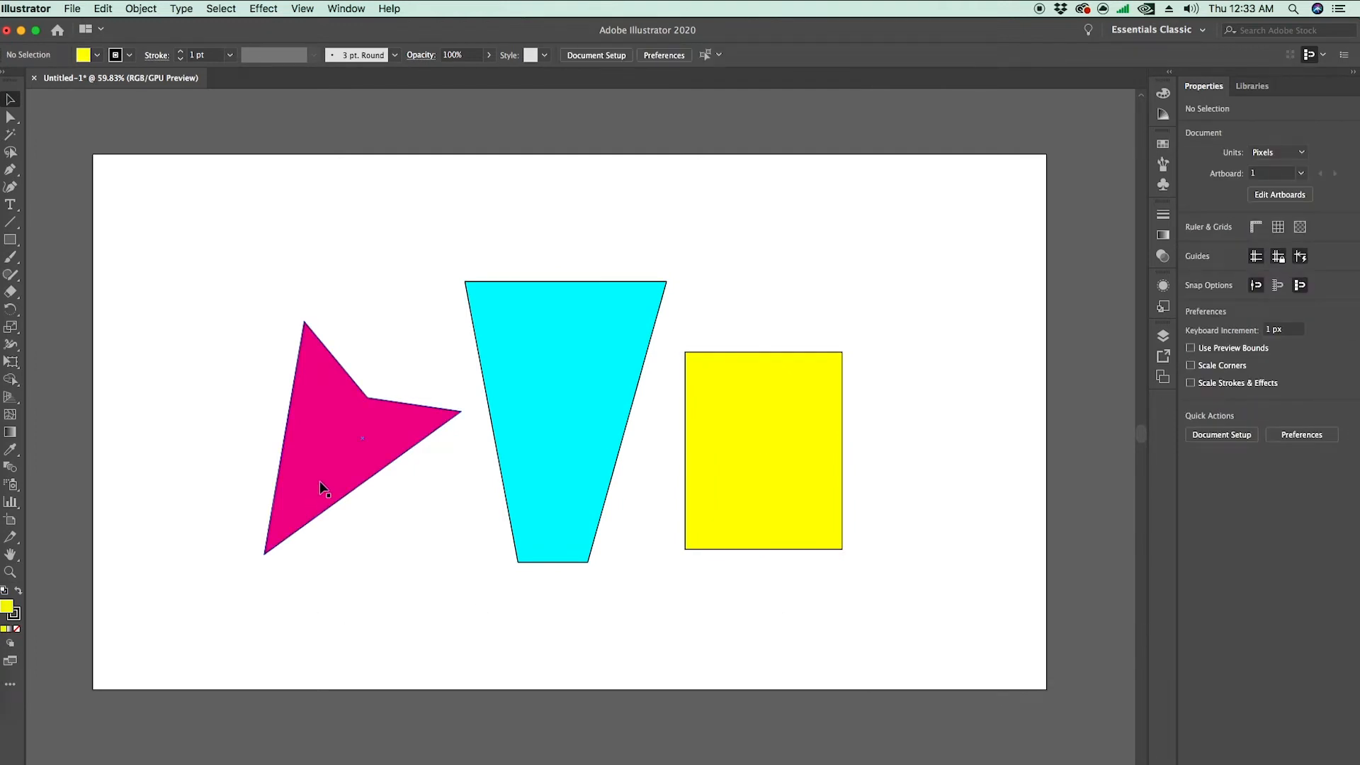
Step: Swap the arrowhead's fill and stroke colours so it has a black fill and a magenta outline
{"action": "left_click", "coordinate": [359, 443]}
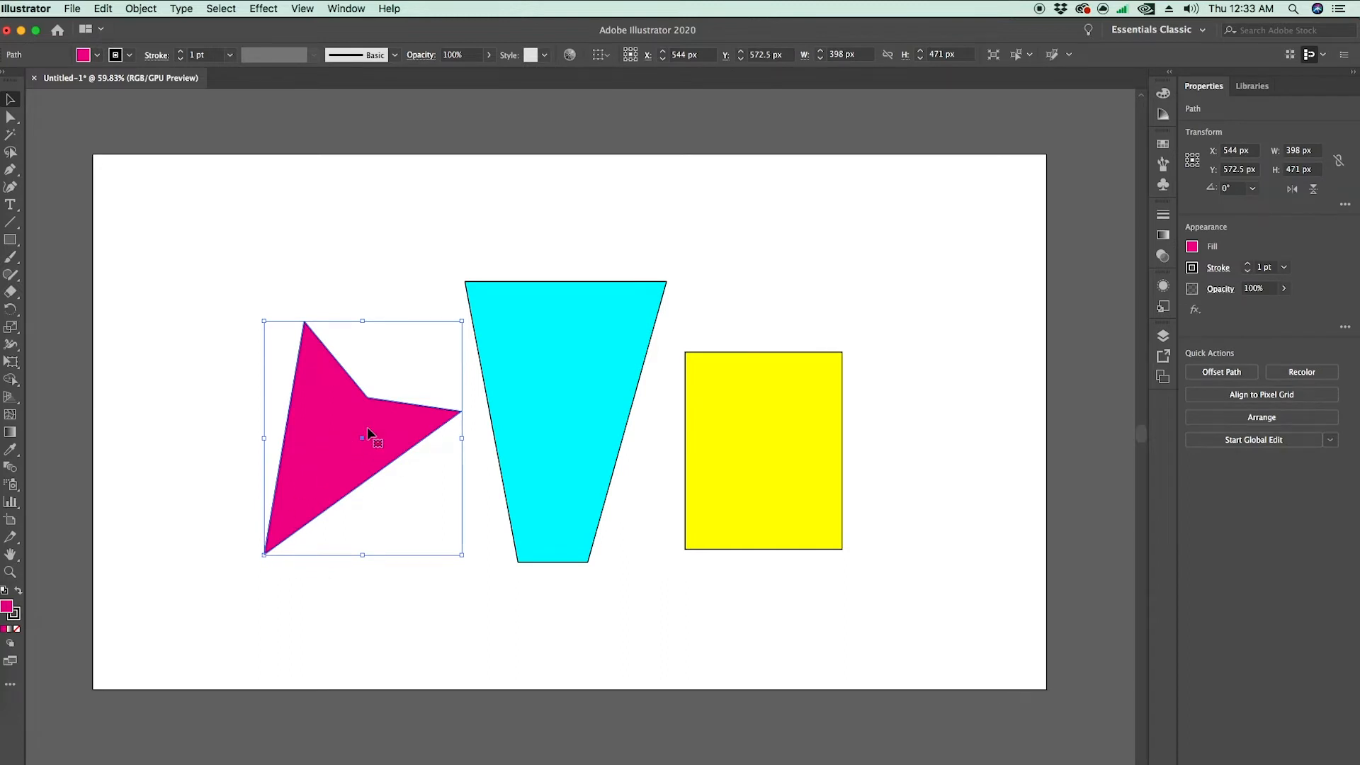
{"action": "left_click", "coordinate": [18, 595]}
{"action": "left_click", "coordinate": [239, 453]}
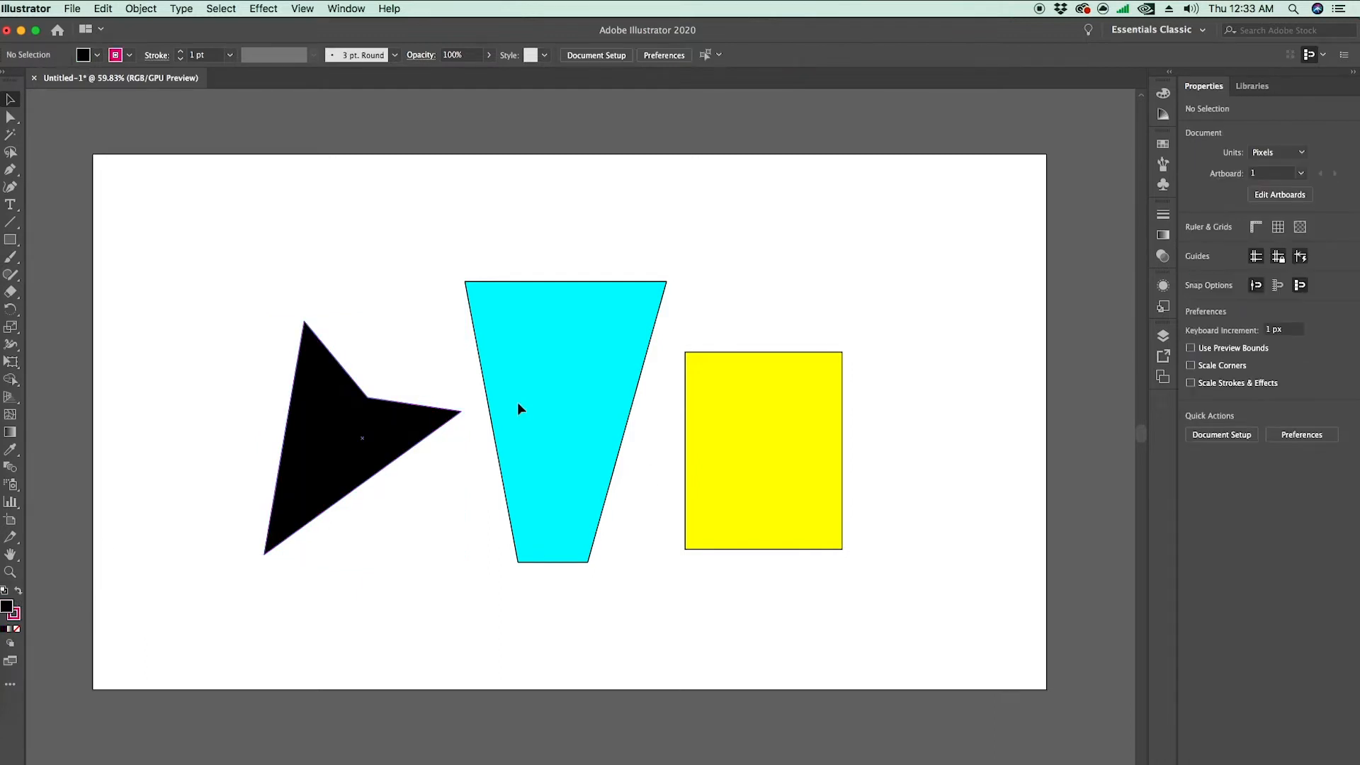
Step: Zoom in to 800% on the arrowhead's inner notch to examine its magenta stroke
{"action": "key", "text": "z"}
{"action": "left_click", "coordinate": [316, 408]}
{"action": "left_click", "coordinate": [567, 410]}
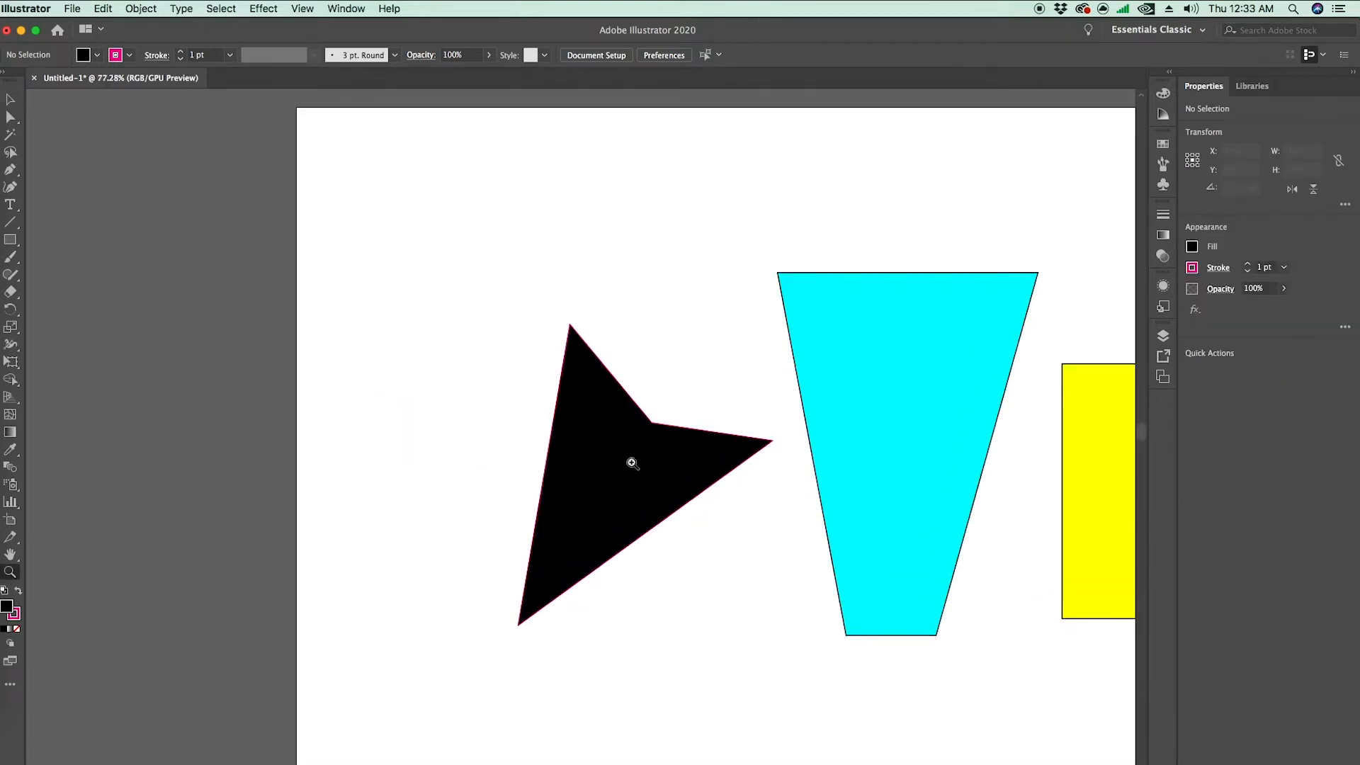
{"action": "left_click", "coordinate": [719, 524]}
{"action": "left_click", "coordinate": [514, 391]}
{"action": "left_click", "coordinate": [512, 382]}
{"action": "left_click", "coordinate": [696, 296]}
{"action": "left_click", "coordinate": [704, 283]}
{"action": "left_click", "coordinate": [605, 391]}
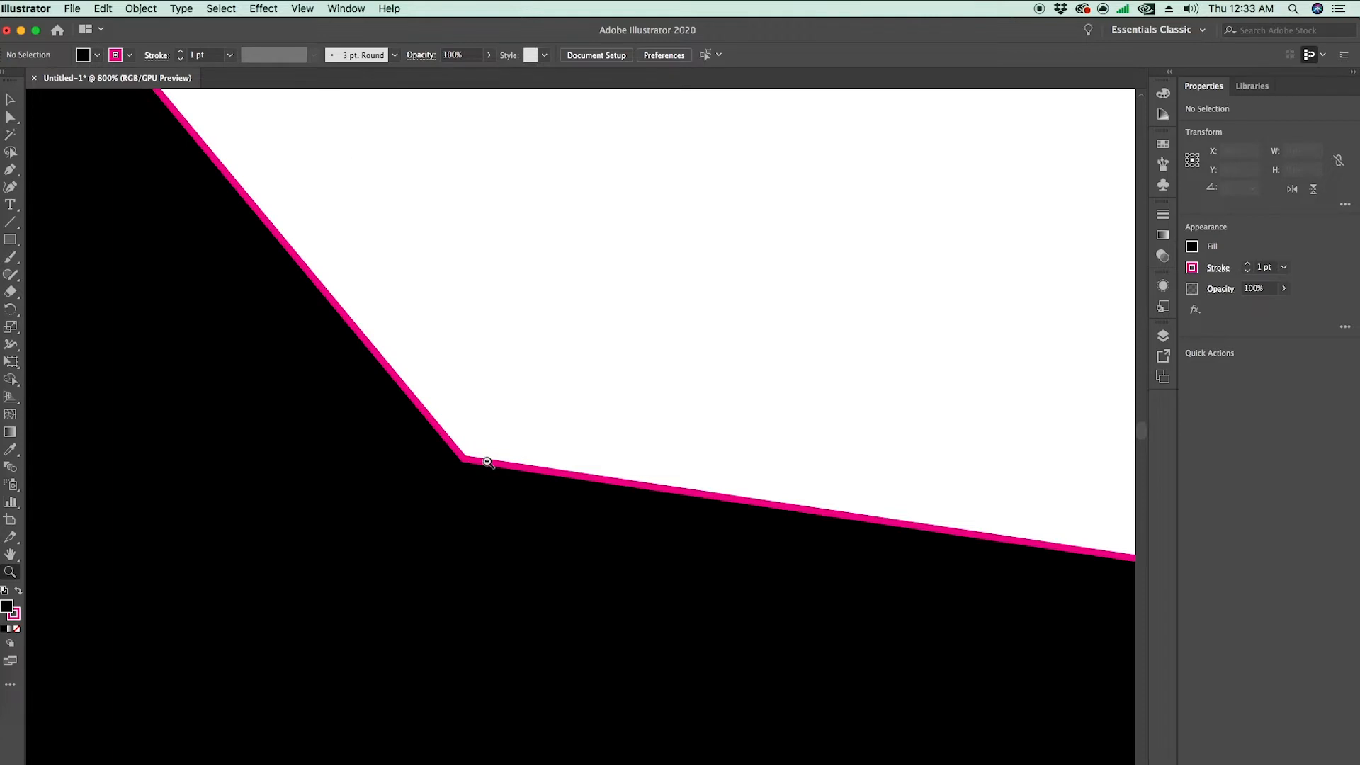
Step: Zoom back out from the notch to view all three shapes together on the artboard
{"action": "left_click", "coordinate": [487, 461], "text": "alt"}
{"action": "left_click", "coordinate": [487, 461], "text": "alt"}
{"action": "left_click", "coordinate": [487, 462], "text": "alt"}
{"action": "left_click", "coordinate": [717, 461], "text": "alt"}
{"action": "left_click", "coordinate": [716, 458], "text": "alt"}
{"action": "left_click", "coordinate": [714, 458], "text": "alt"}
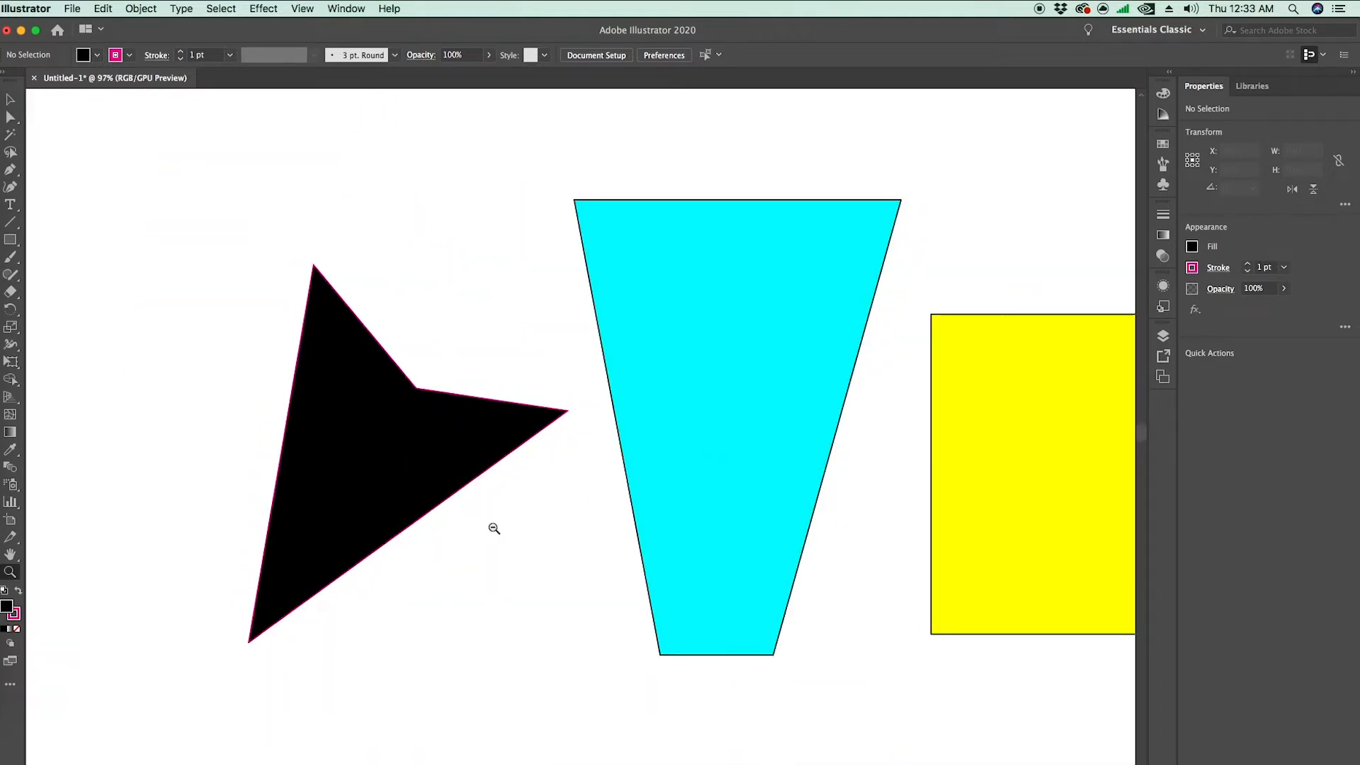
{"action": "left_click", "coordinate": [662, 486], "text": "alt"}
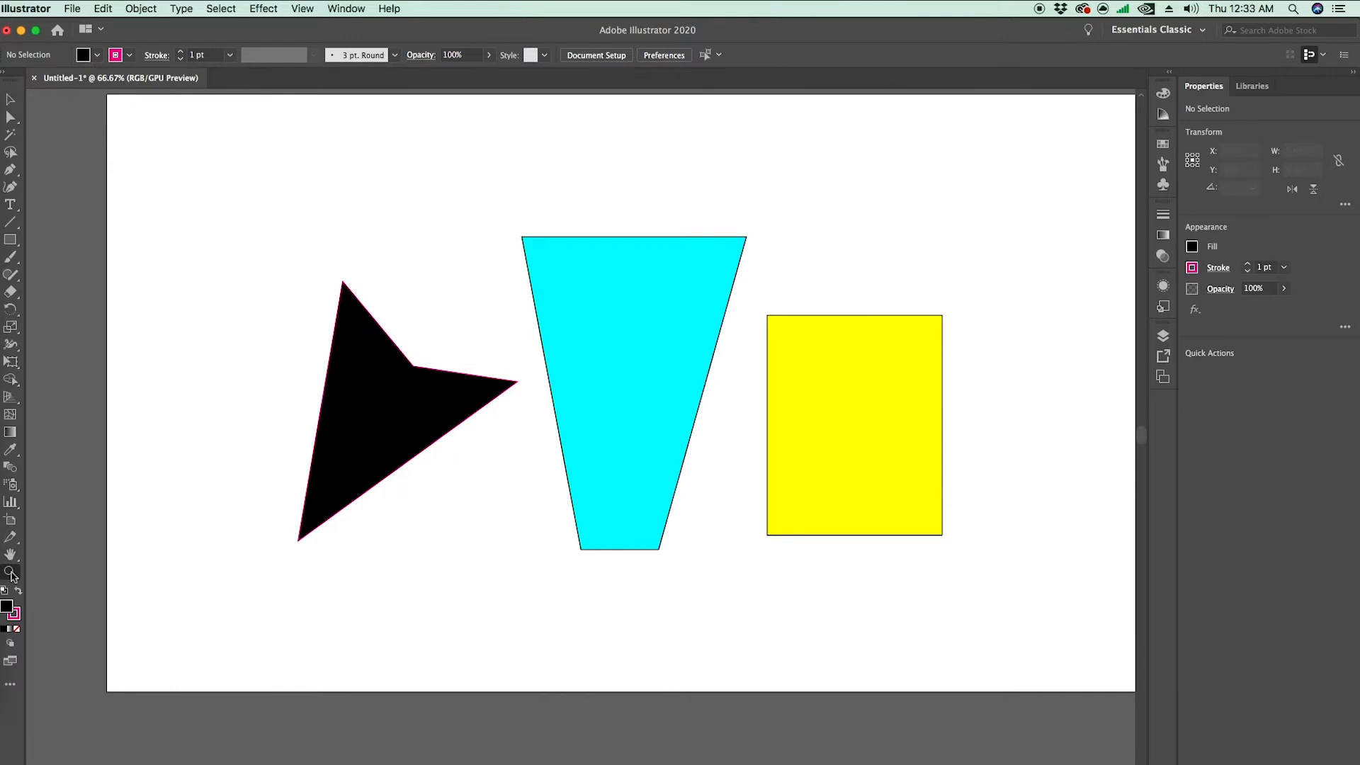
{"action": "left_click", "coordinate": [440, 404]}
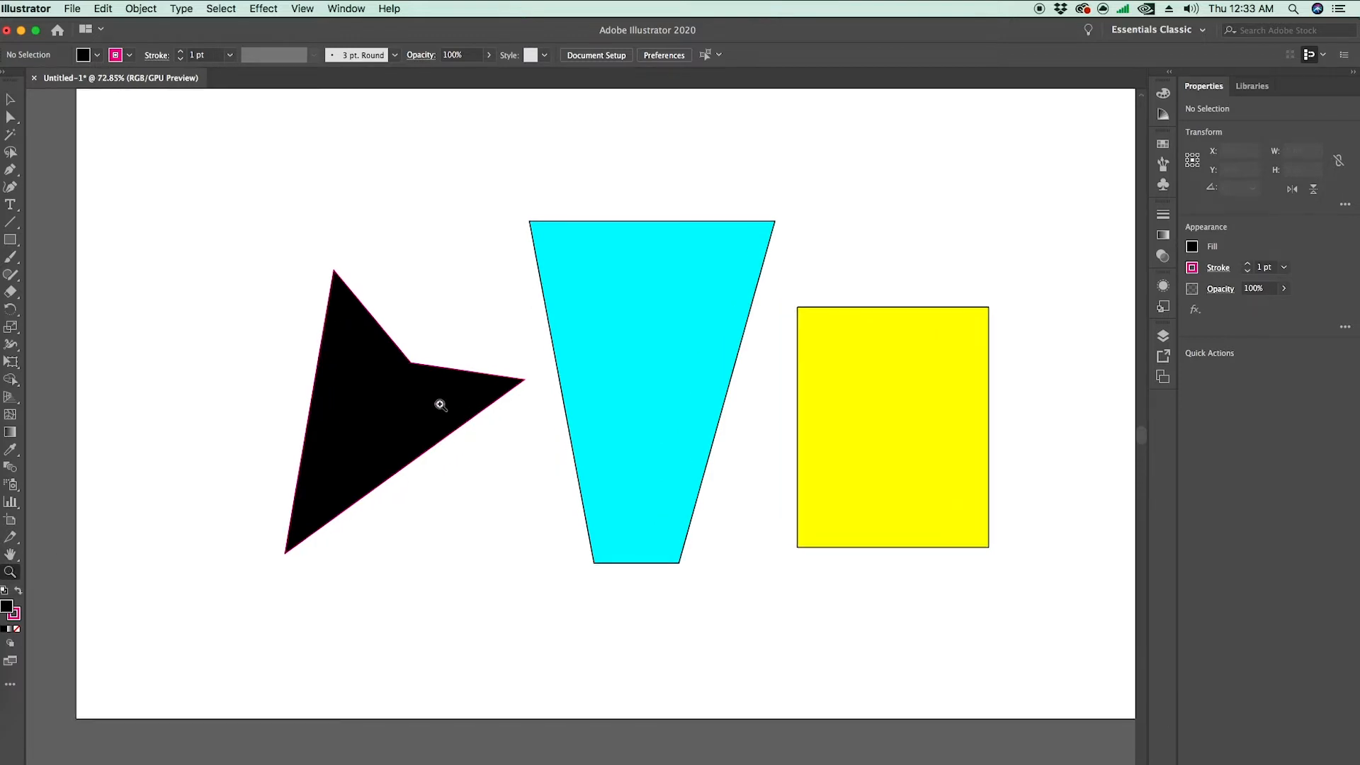
Step: Zoom in and out around the arrowhead and the yellow rectangle, finishing with the whole artboard in view at 50%
{"action": "left_click", "coordinate": [436, 406]}
{"action": "left_click", "coordinate": [434, 406]}
{"action": "left_click", "coordinate": [939, 508]}
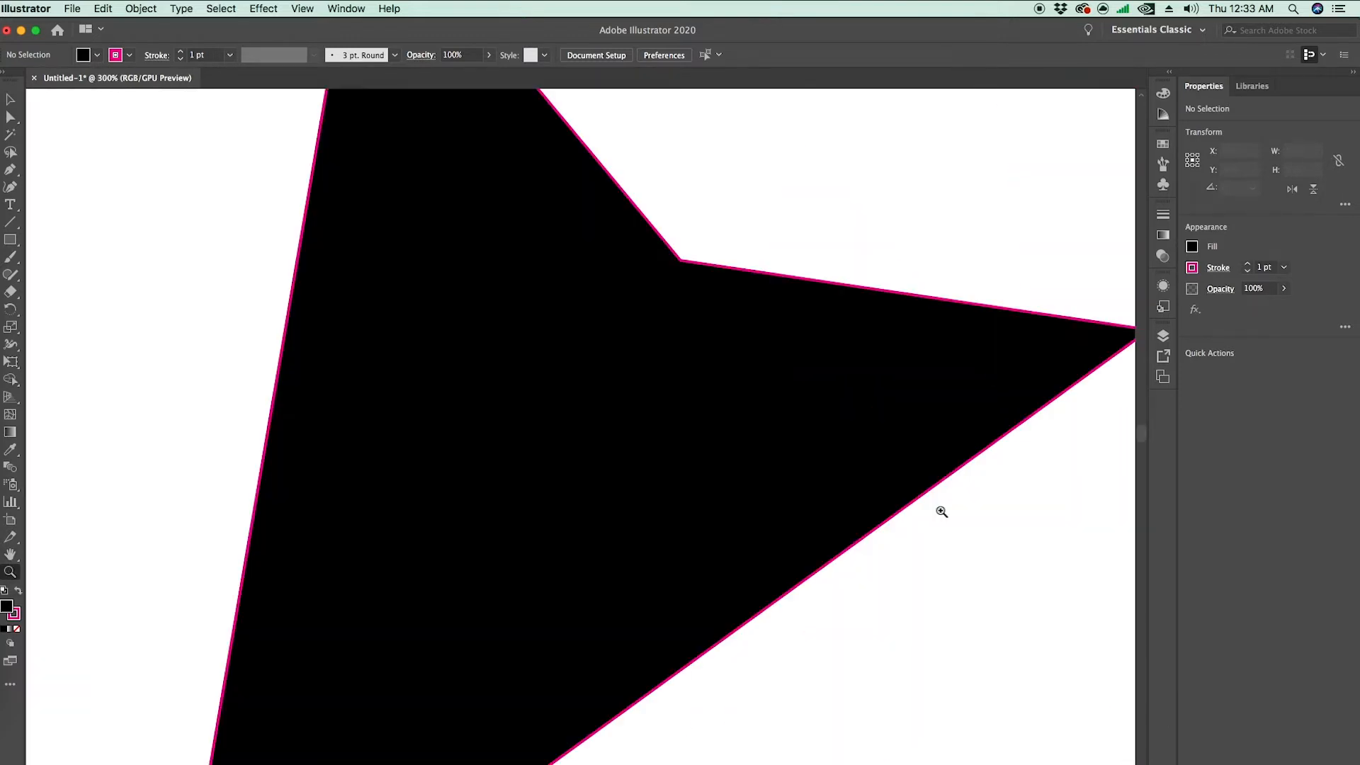
{"action": "left_click", "coordinate": [899, 500], "text": "alt"}
{"action": "left_click", "coordinate": [900, 500], "text": "alt"}
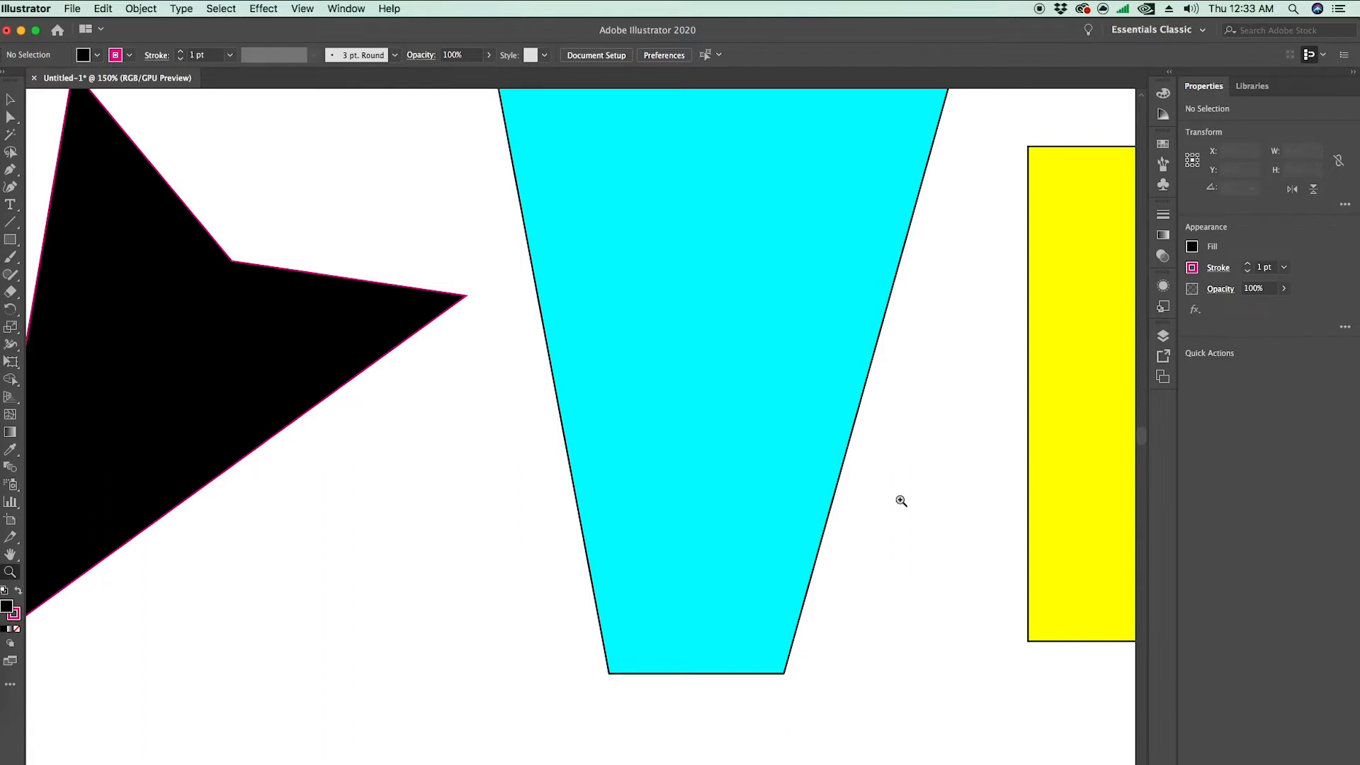
{"action": "left_click", "coordinate": [901, 500]}
{"action": "left_click", "coordinate": [900, 500]}
{"action": "left_click", "coordinate": [900, 500]}
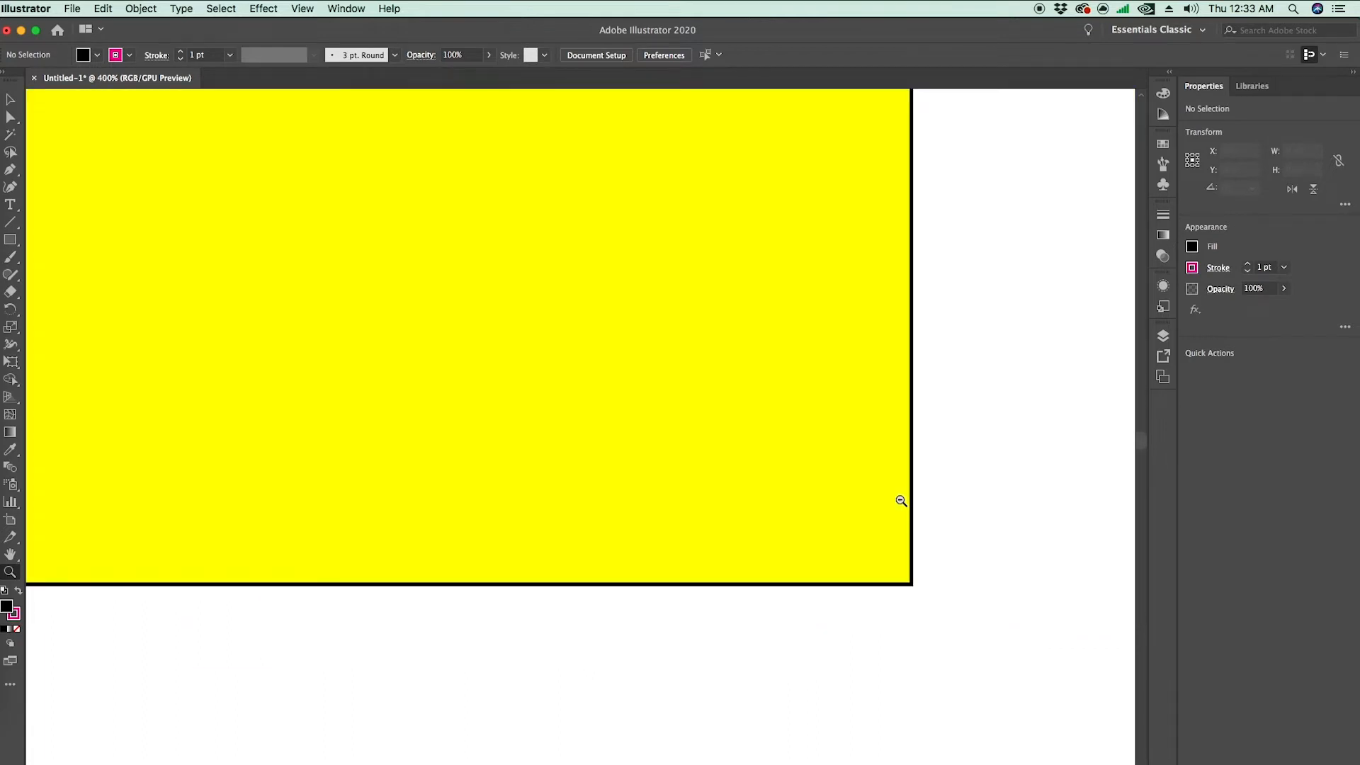
{"action": "left_click", "coordinate": [901, 501], "text": "alt"}
{"action": "left_click", "coordinate": [901, 501], "text": "alt"}
{"action": "left_click", "coordinate": [423, 466], "text": "alt"}
{"action": "left_click", "coordinate": [456, 441], "text": "alt"}
{"action": "left_click", "coordinate": [460, 376], "text": "alt"}
{"action": "left_click", "coordinate": [459, 375], "text": "alt"}
Step: Select the black arrowhead and set its magenta stroke weight to 10 pt
{"action": "key", "text": "c"}
{"action": "key", "text": "v"}
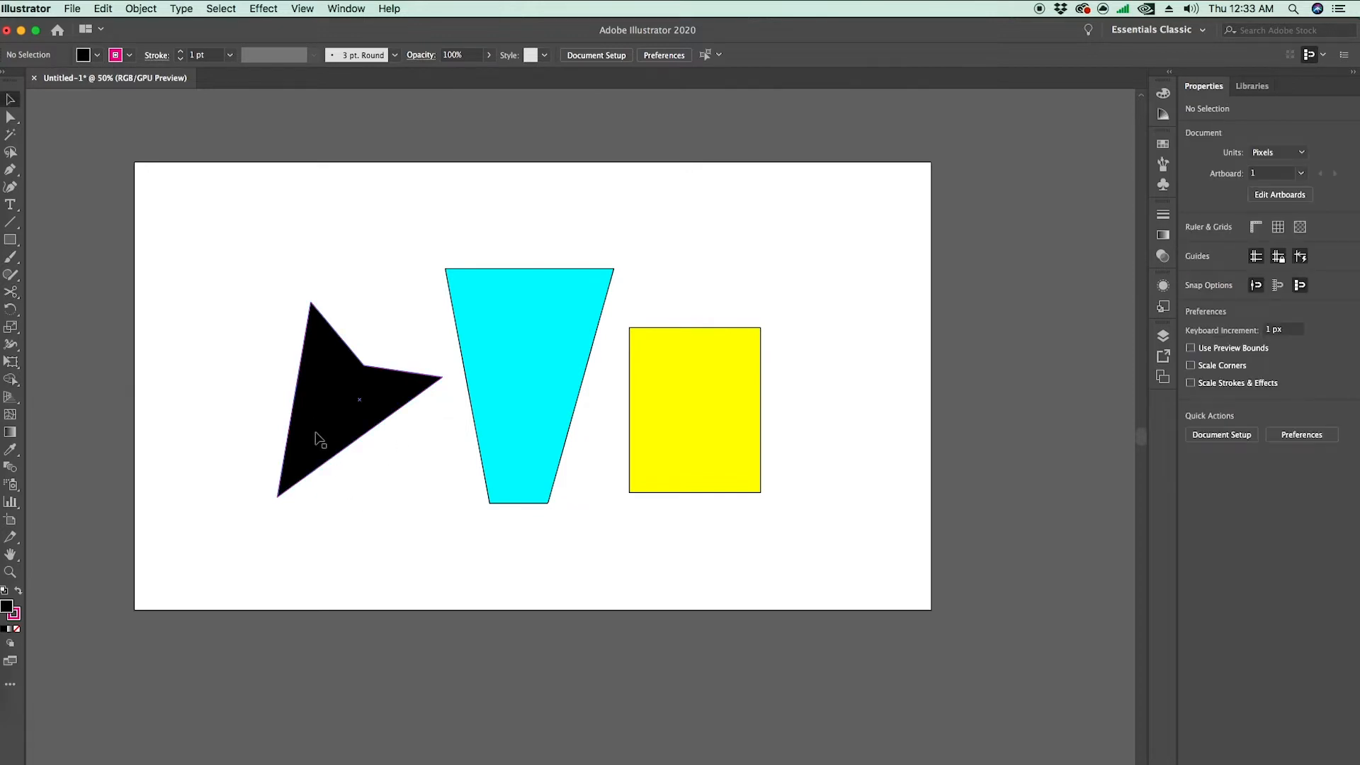
{"action": "left_click", "coordinate": [350, 390]}
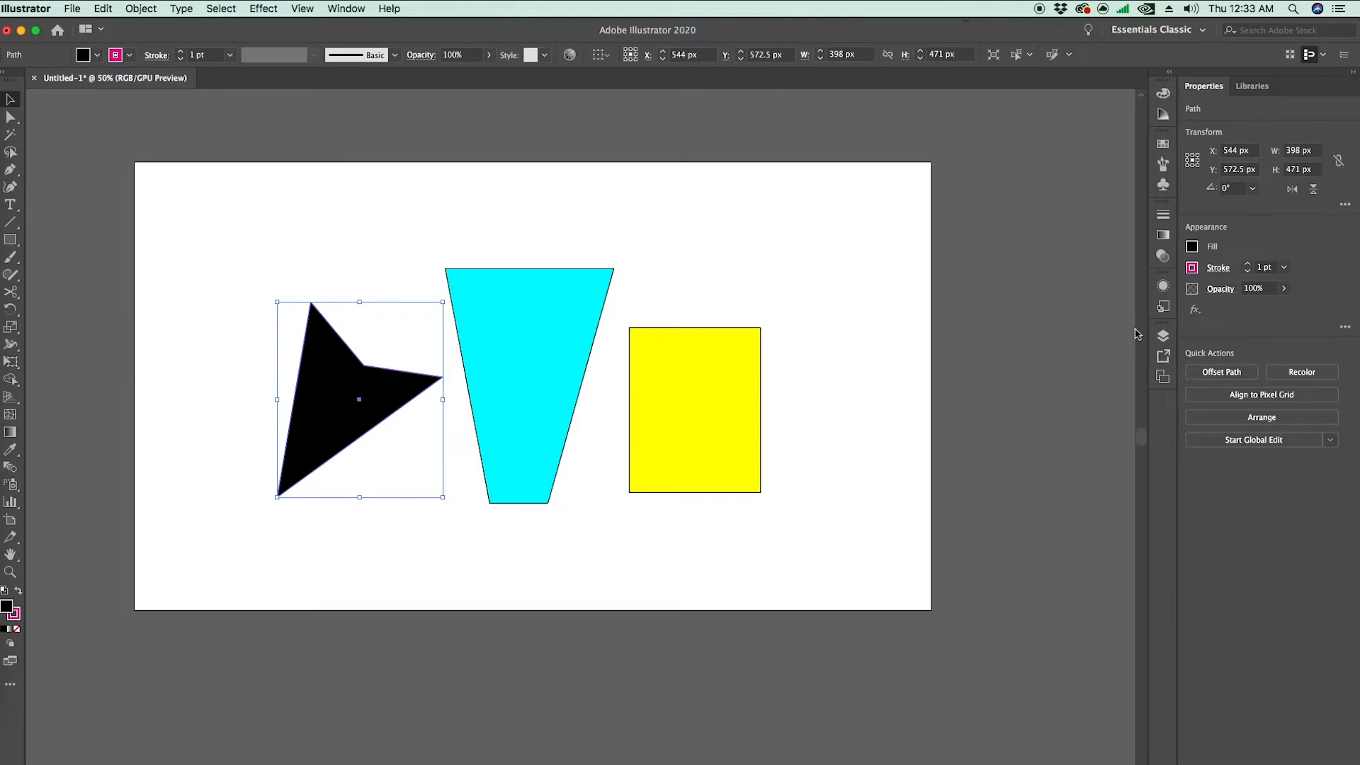
{"action": "left_click", "coordinate": [1249, 263]}
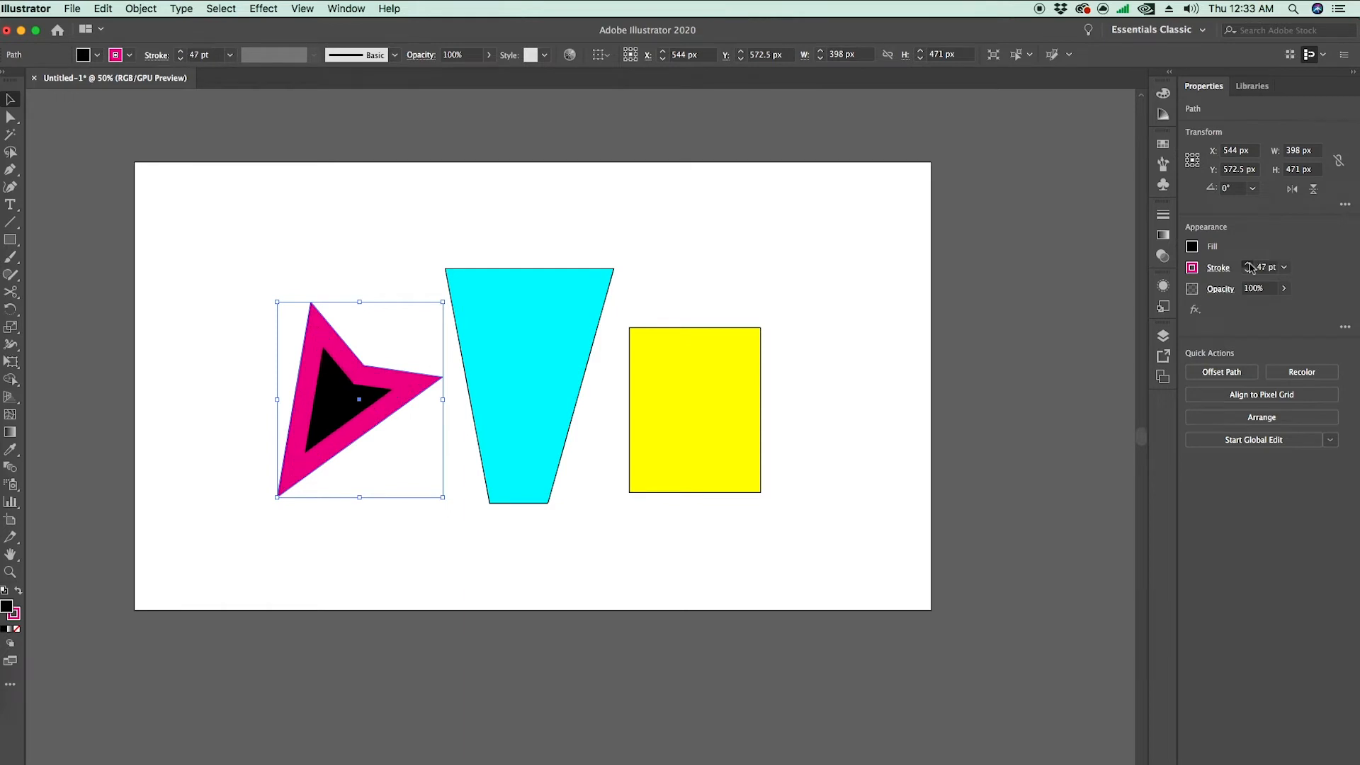
{"action": "left_click", "coordinate": [1247, 272]}
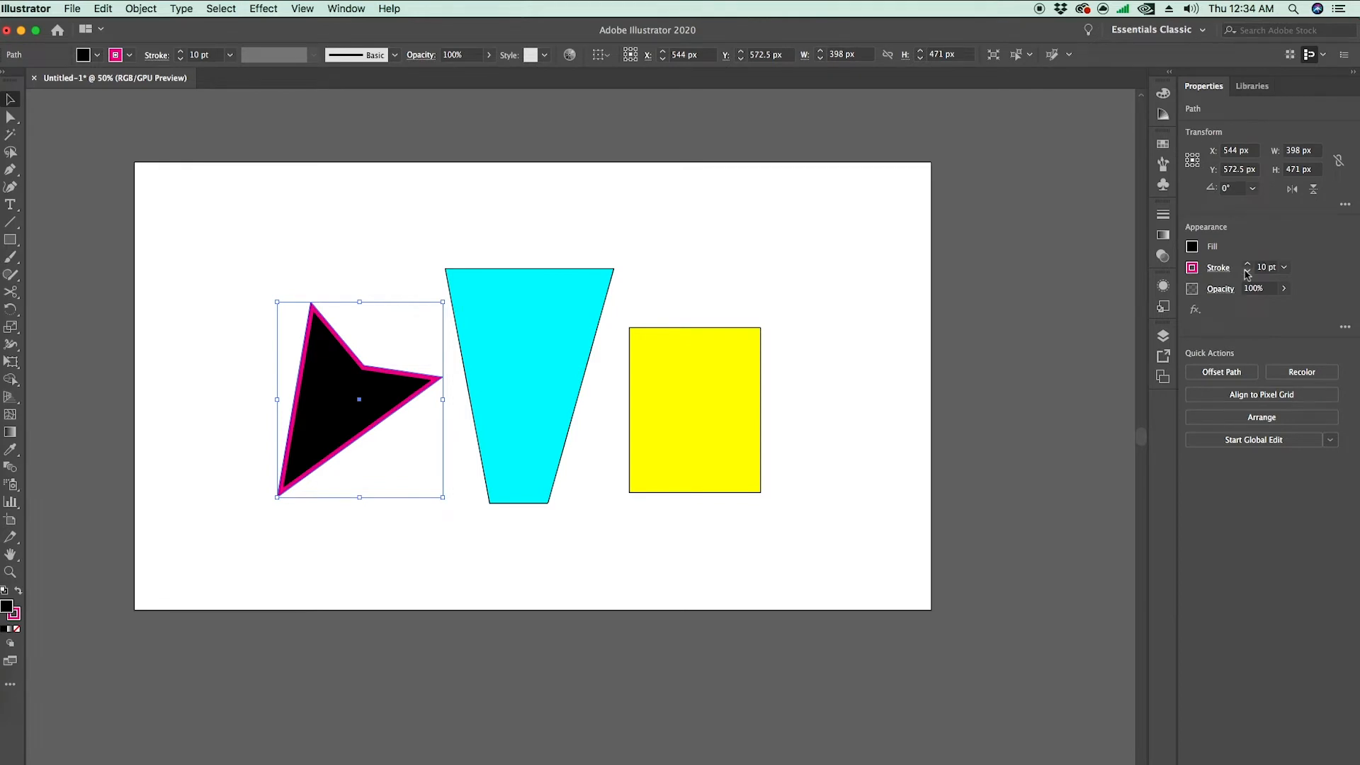
Step: Give the arrowhead's stroke a round corner join and a butt cap in the stroke options
{"action": "left_click", "coordinate": [1218, 268]}
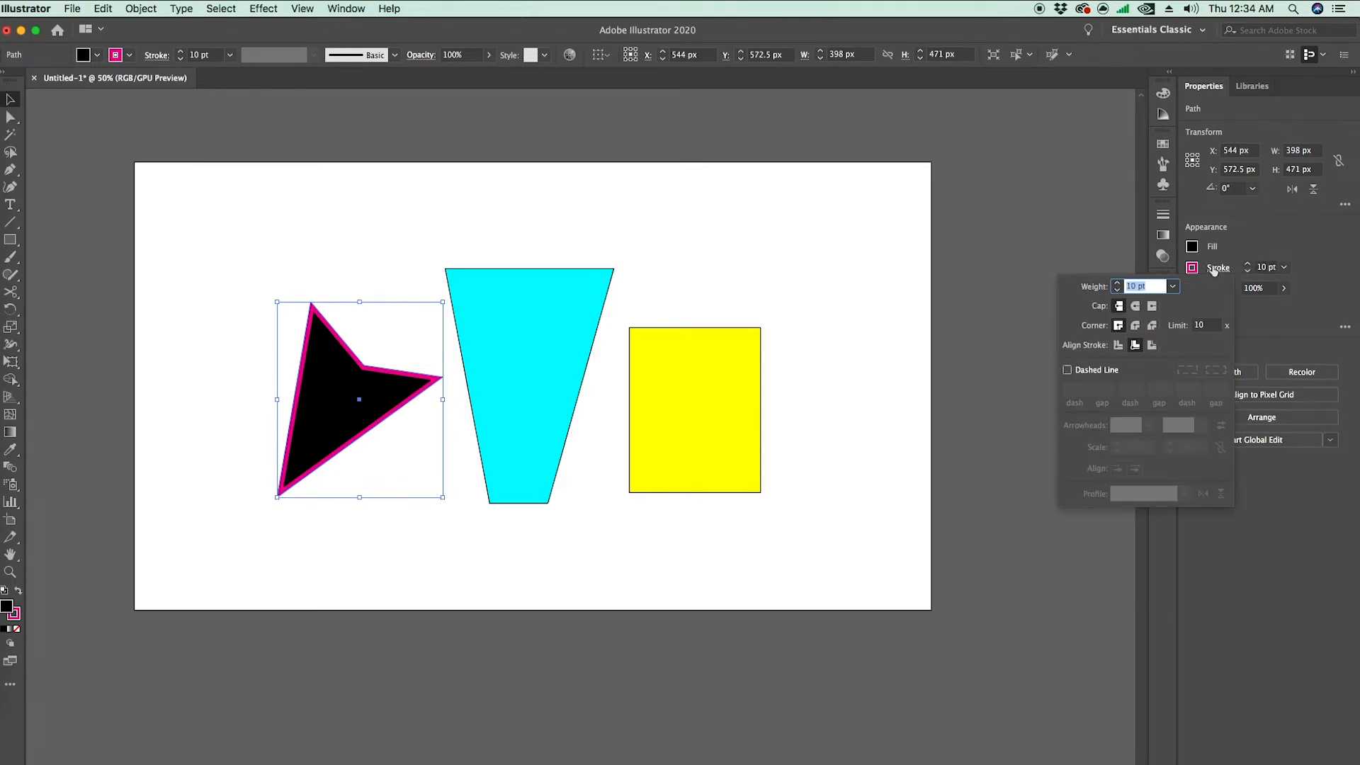
{"action": "left_click", "coordinate": [1135, 326]}
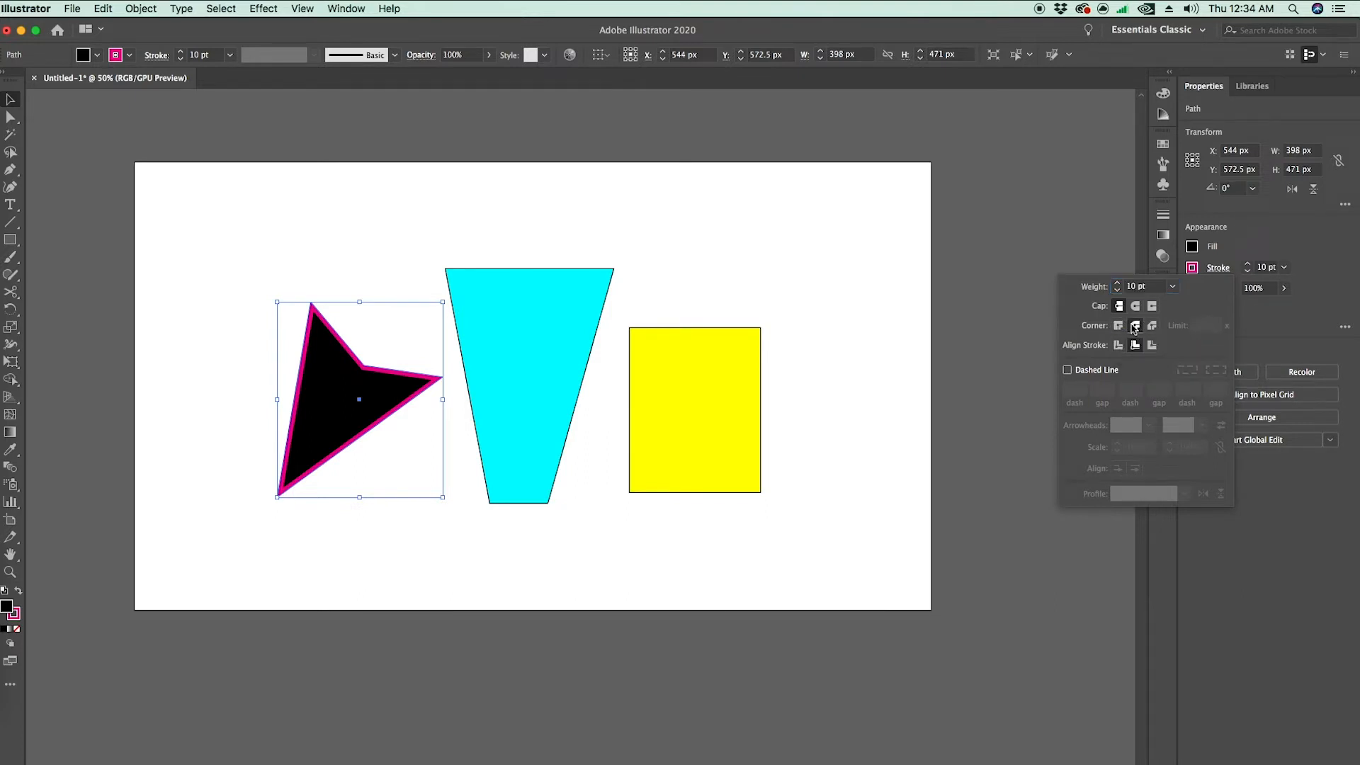
{"action": "left_click", "coordinate": [1152, 326]}
{"action": "left_click", "coordinate": [1135, 326]}
{"action": "left_click", "coordinate": [1152, 307]}
{"action": "left_click", "coordinate": [1136, 306]}
{"action": "left_click", "coordinate": [1119, 306]}
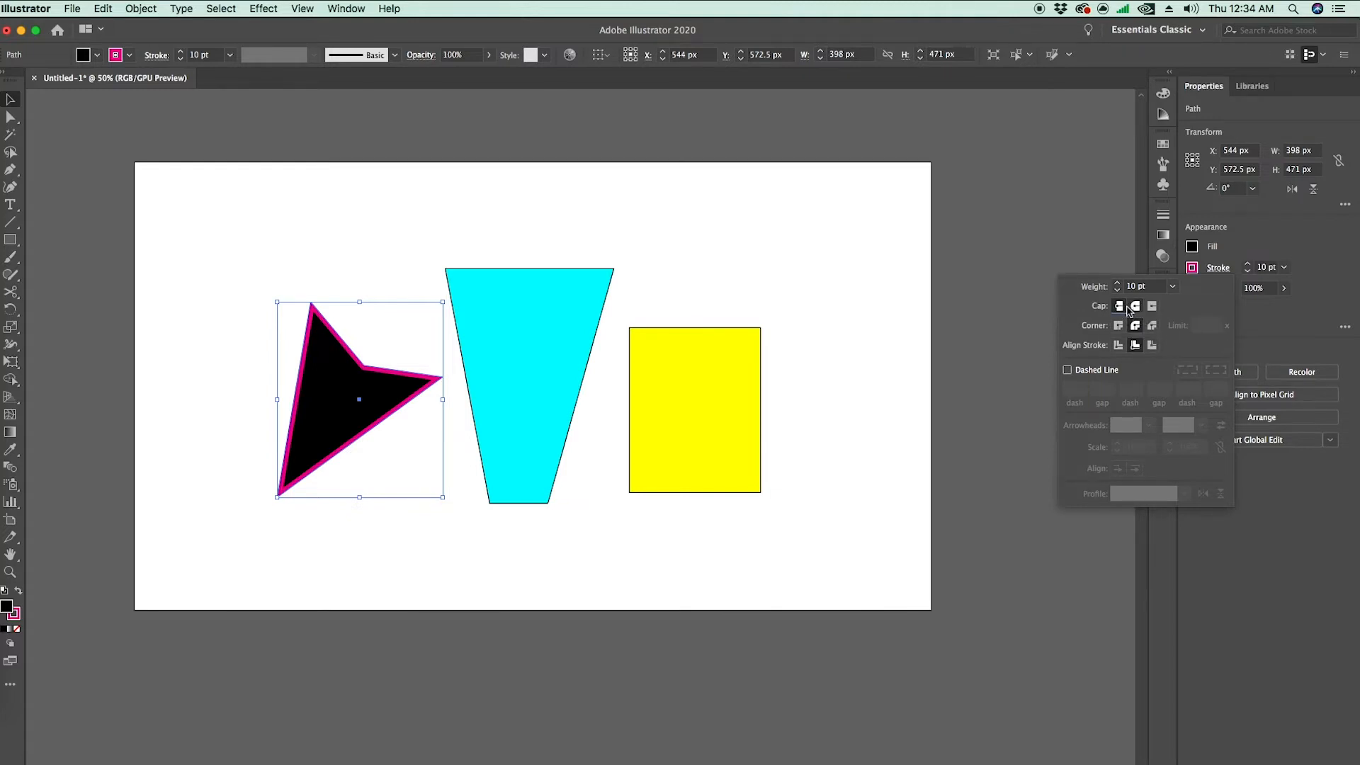
Step: Align the arrowhead's stroke to the centre of its path and inspect the outline at 150%
{"action": "left_click", "coordinate": [1119, 346]}
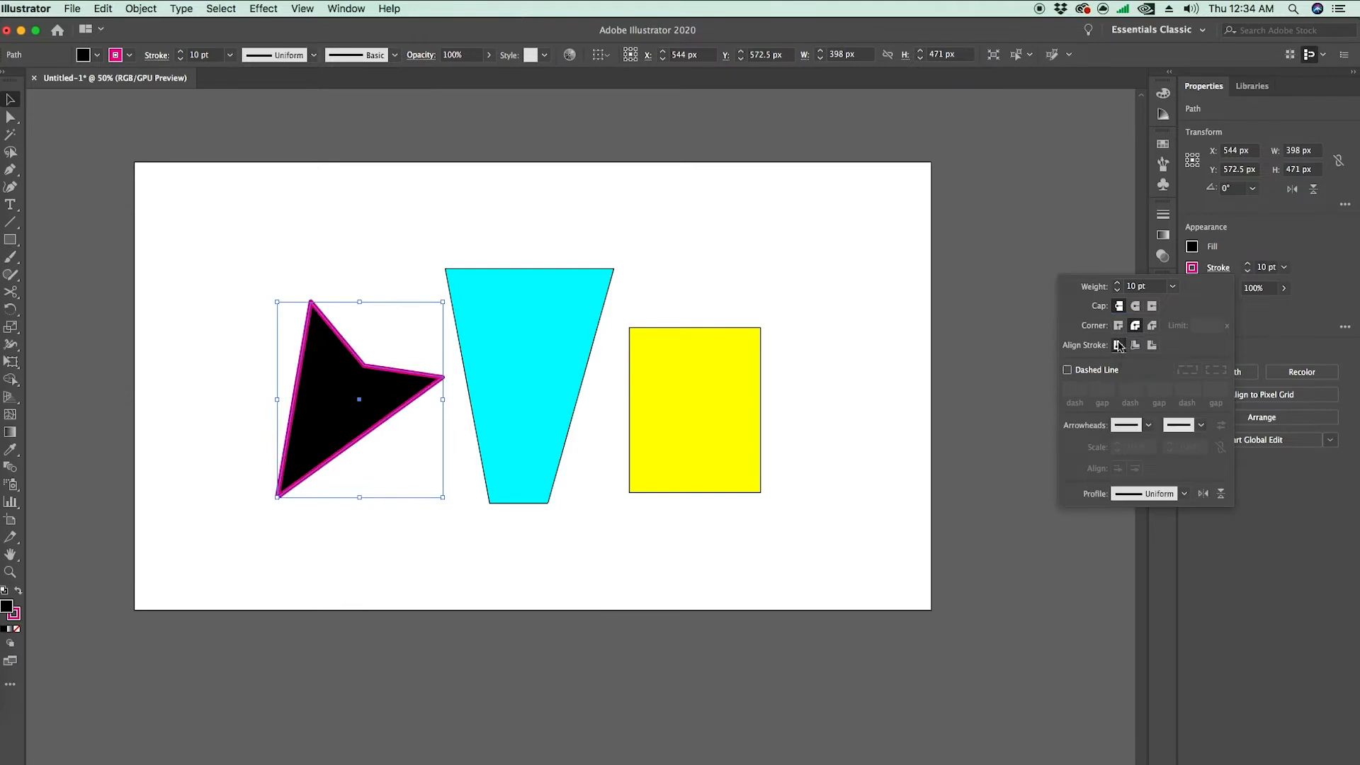
{"action": "left_click", "coordinate": [389, 386]}
{"action": "left_click", "coordinate": [387, 387], "text": "super"}
{"action": "left_click", "coordinate": [527, 390], "text": "super"}
{"action": "left_click", "coordinate": [622, 433], "text": "super"}
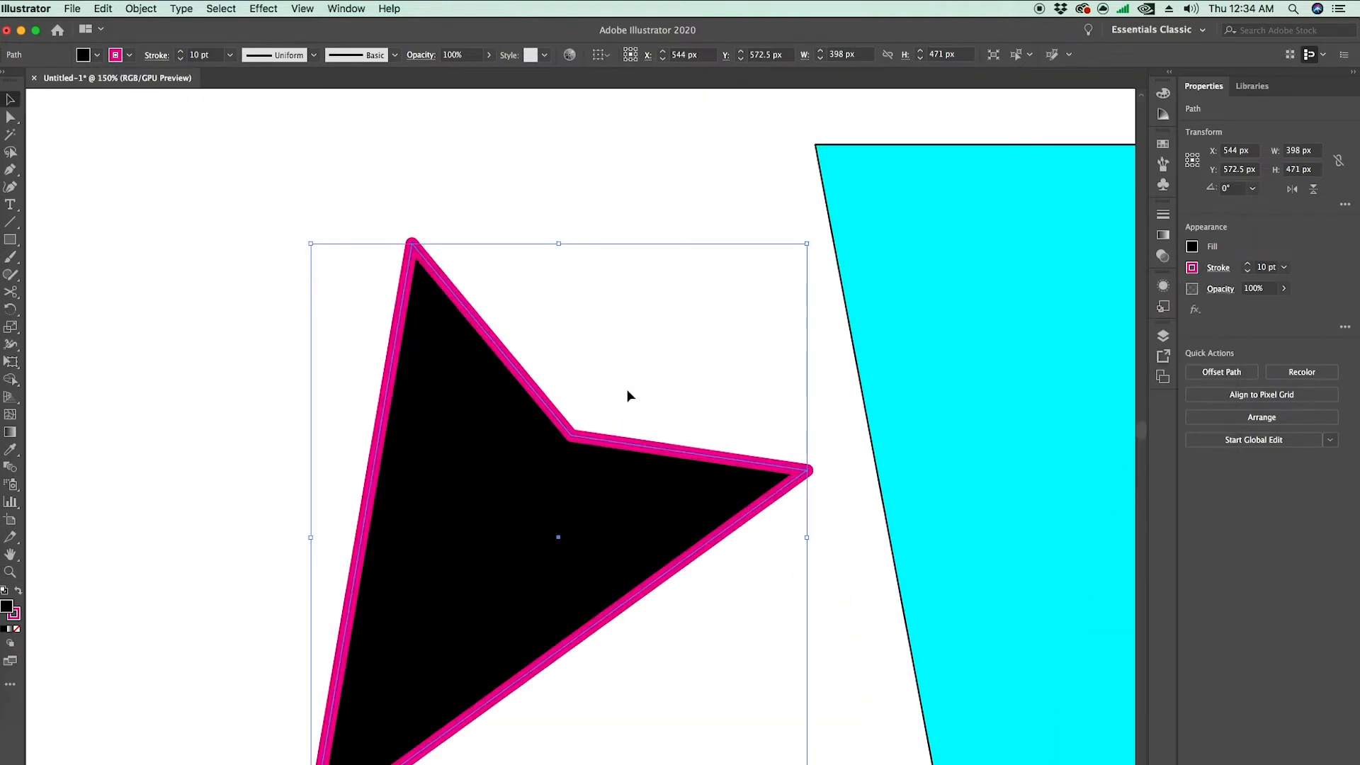
Step: Compare inside, outside and centre stroke alignment on the arrowhead, finishing on centre alignment
{"action": "left_click", "coordinate": [1215, 269]}
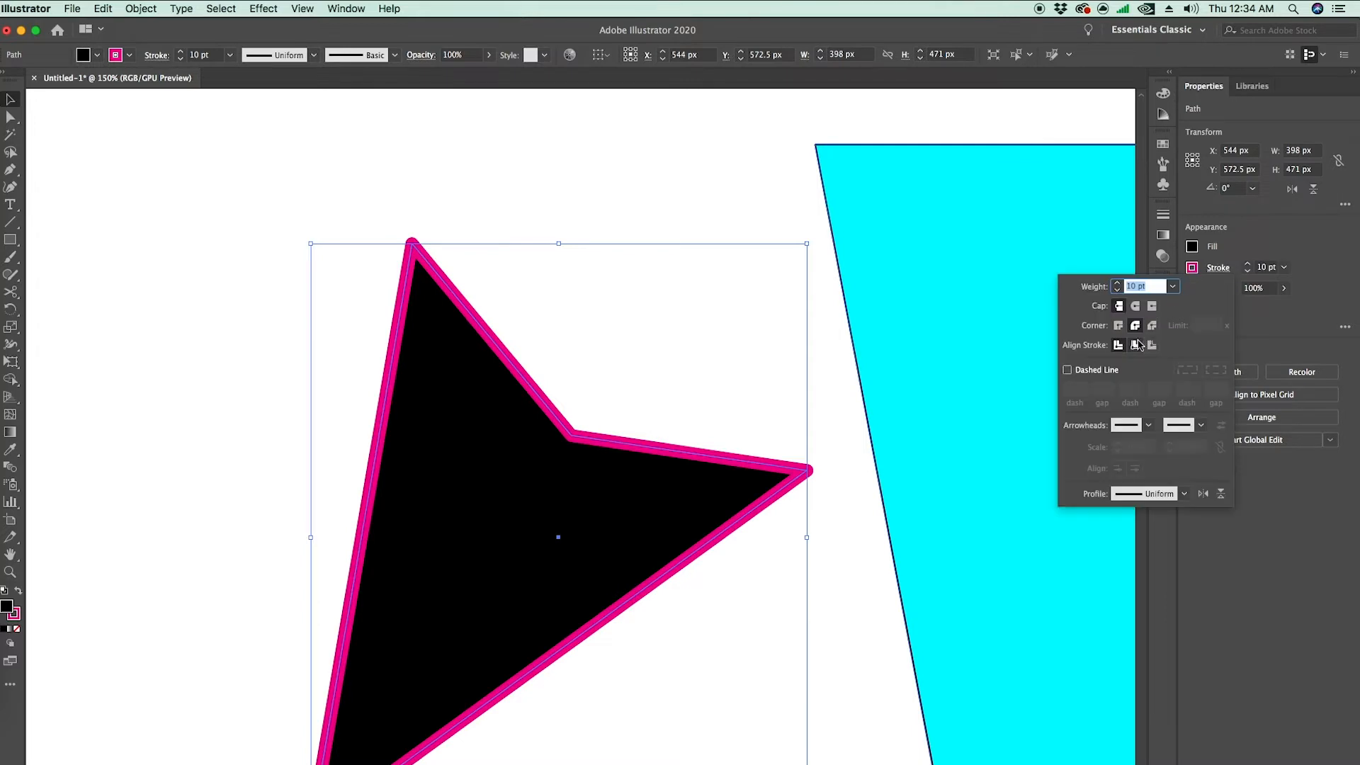
{"action": "left_click", "coordinate": [1136, 345]}
{"action": "left_click", "coordinate": [1151, 345]}
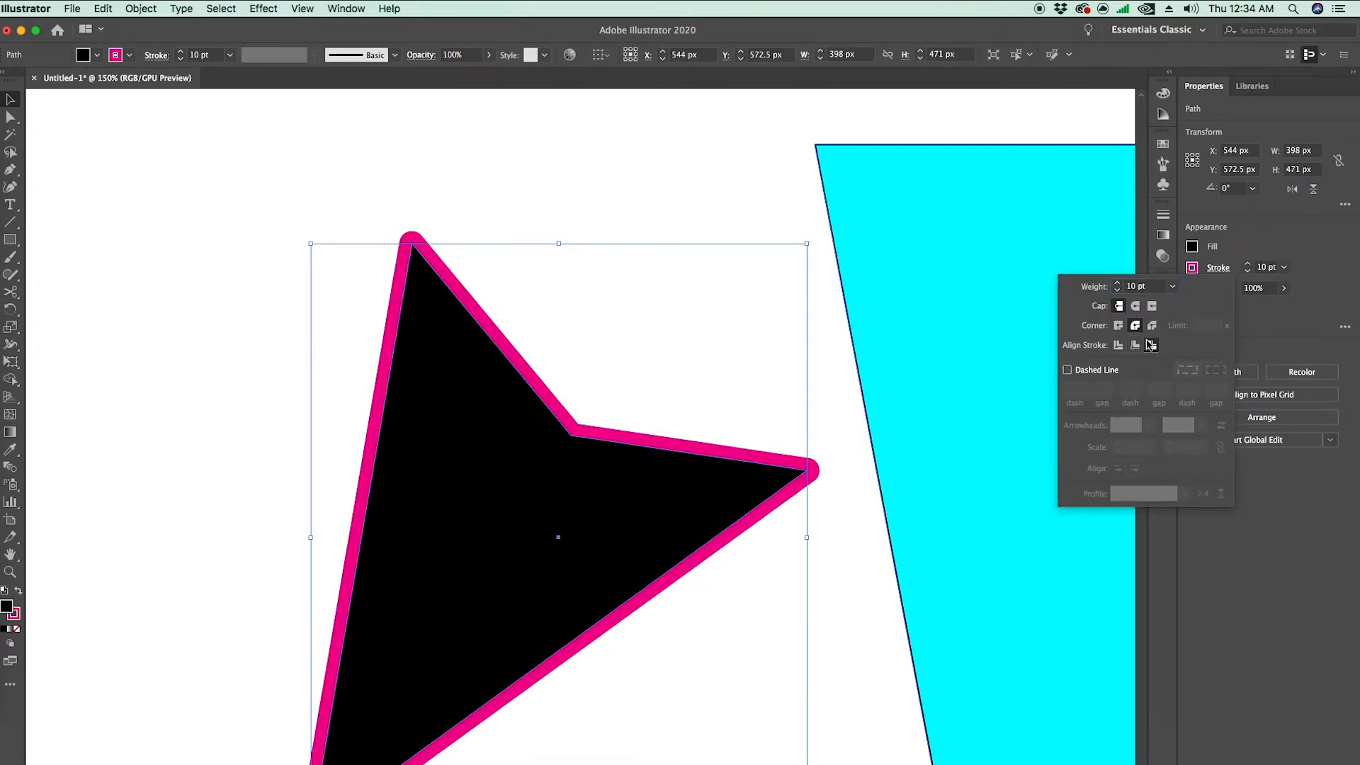
{"action": "left_click", "coordinate": [1118, 345]}
{"action": "left_click", "coordinate": [1135, 345]}
{"action": "left_click", "coordinate": [1151, 345]}
{"action": "left_click", "coordinate": [1134, 345]}
{"action": "left_click", "coordinate": [1151, 345]}
{"action": "left_click", "coordinate": [1118, 345]}
{"action": "left_click", "coordinate": [1323, 337]}
Step: Add the point text "Hello" above the arrowhead and cyan shape and scale it up to about 95 pt
{"action": "left_click", "coordinate": [717, 408]}
{"action": "left_click_drag", "start_coordinate": [717, 408], "coordinate": [541, 453]}
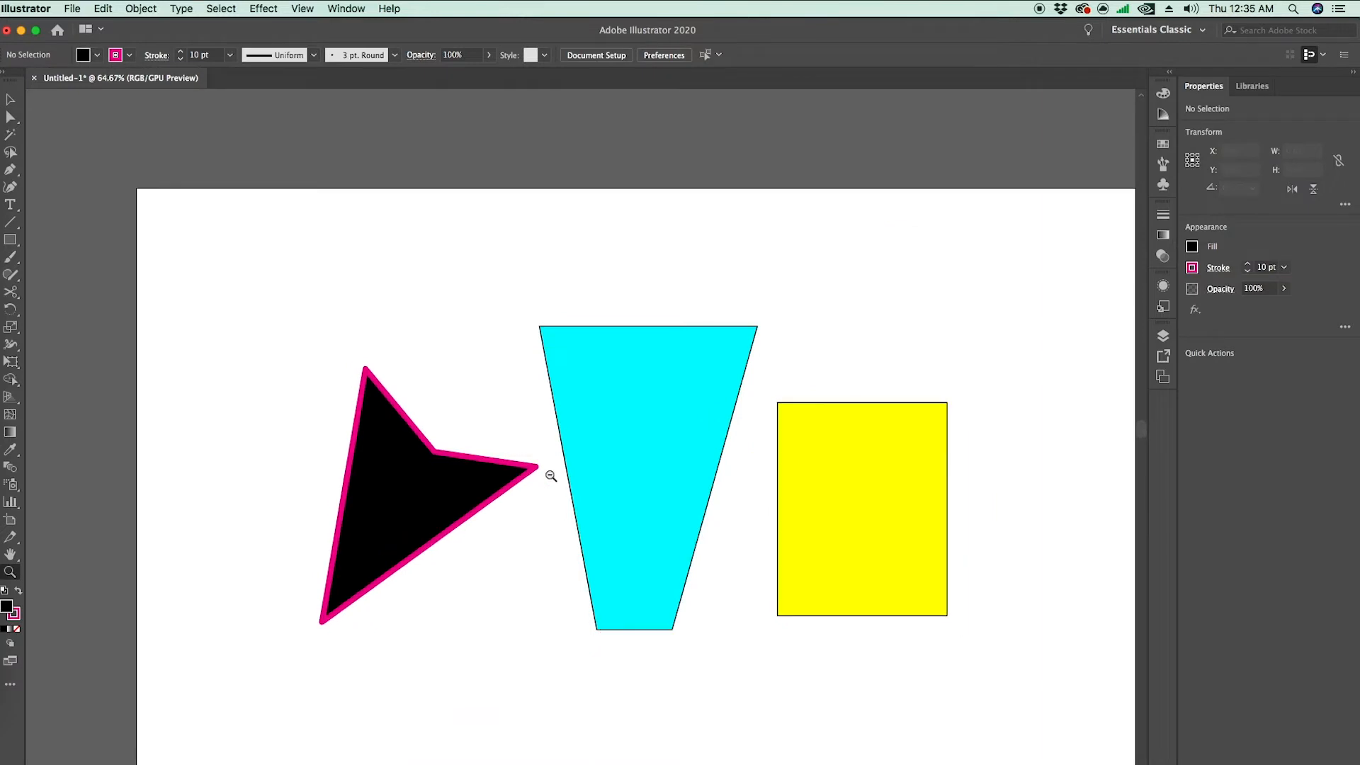
{"action": "scroll", "coordinate": [703, 603], "scroll_direction": "down", "scroll_amount": 3}
{"action": "scroll", "coordinate": [702, 603], "scroll_direction": "right", "scroll_amount": 2}
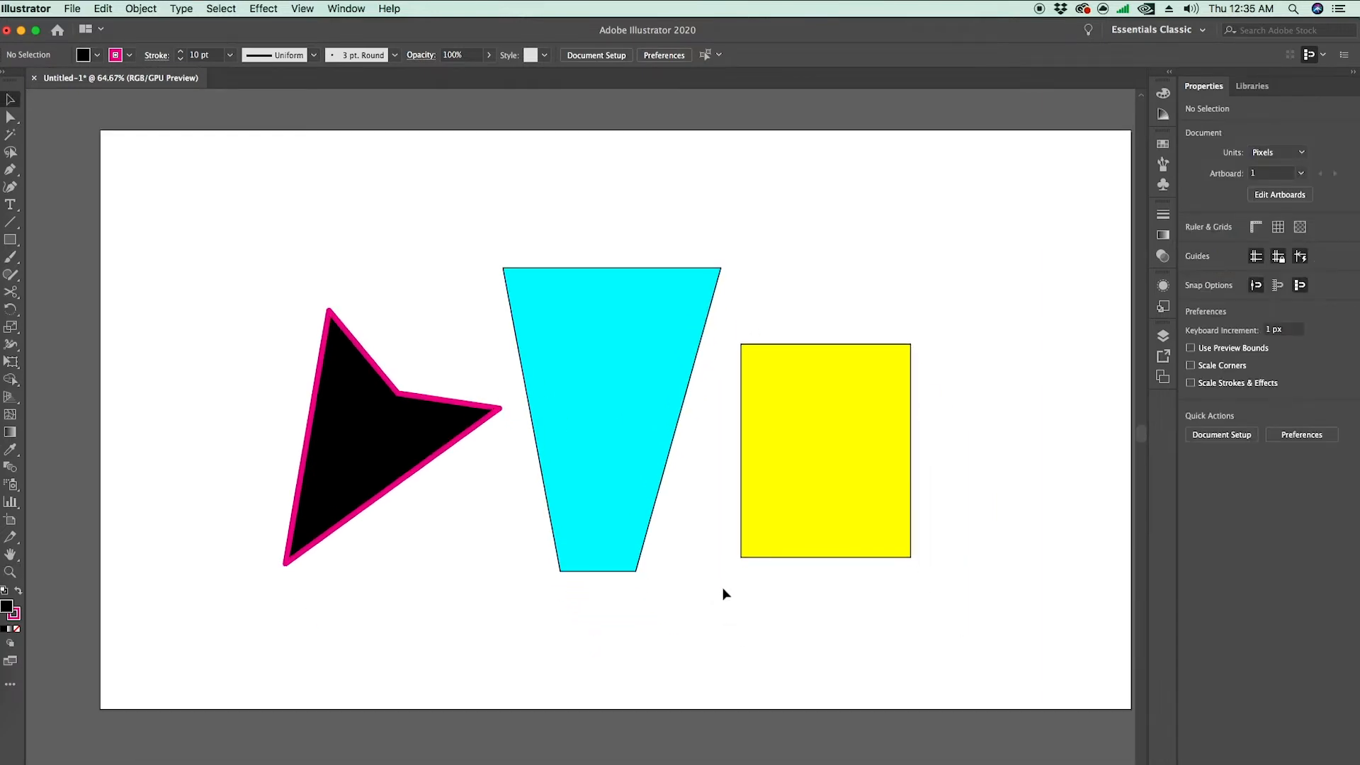
{"action": "left_click", "coordinate": [12, 240]}
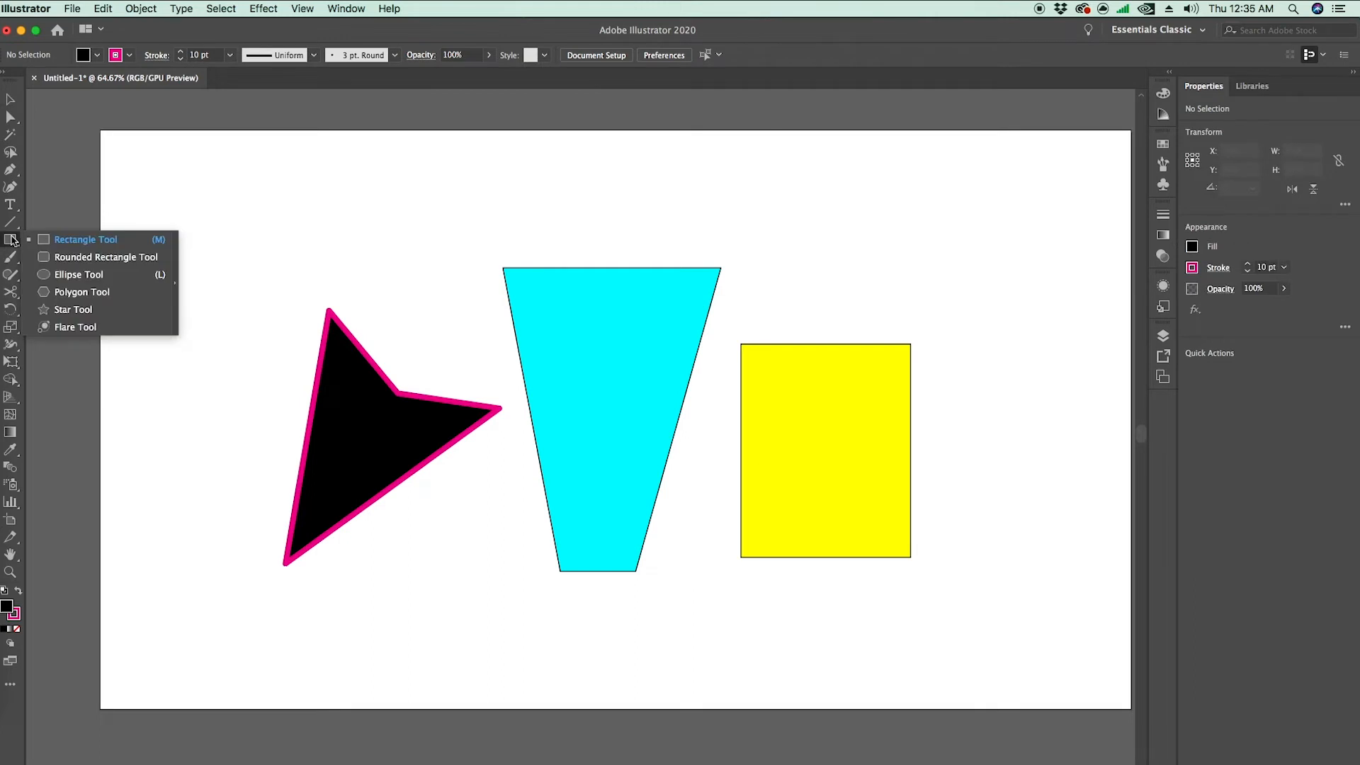
{"action": "left_click", "coordinate": [10, 205]}
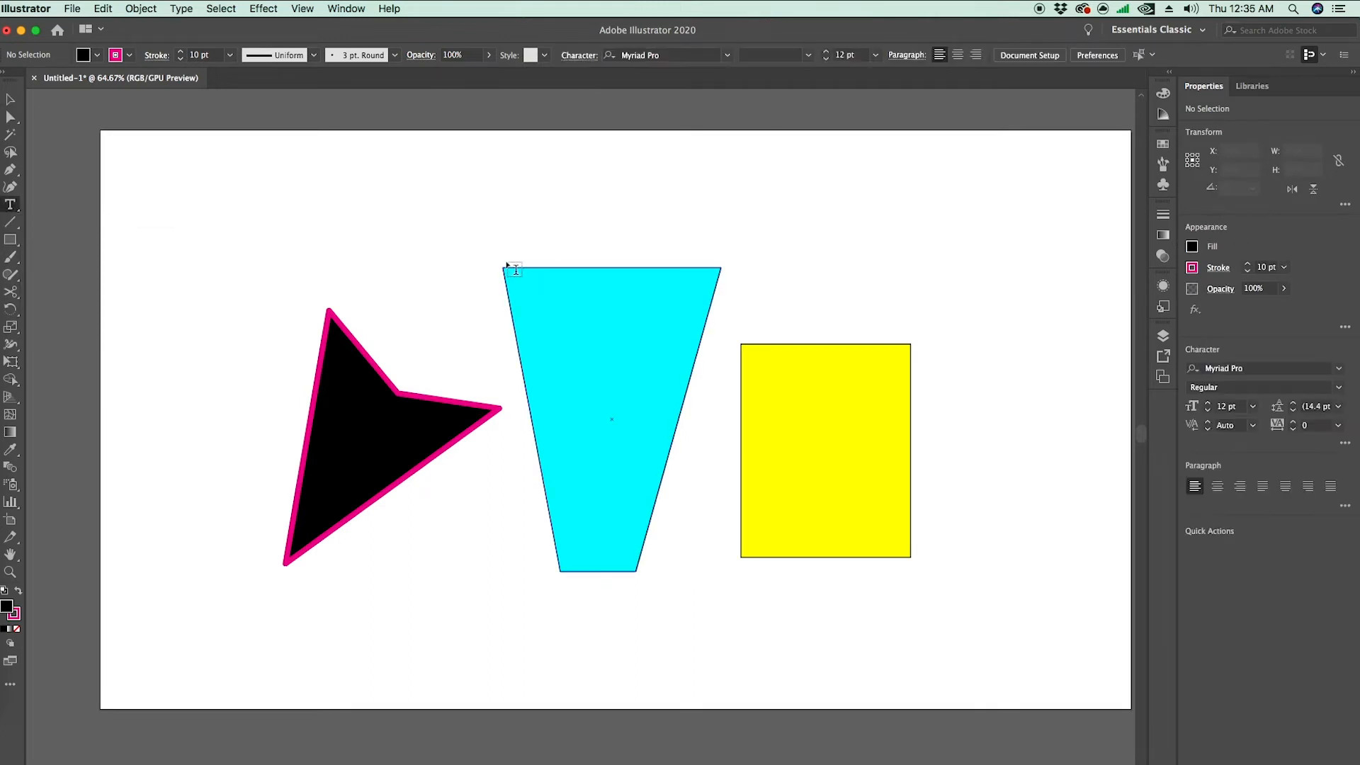
{"action": "left_click", "coordinate": [428, 211]}
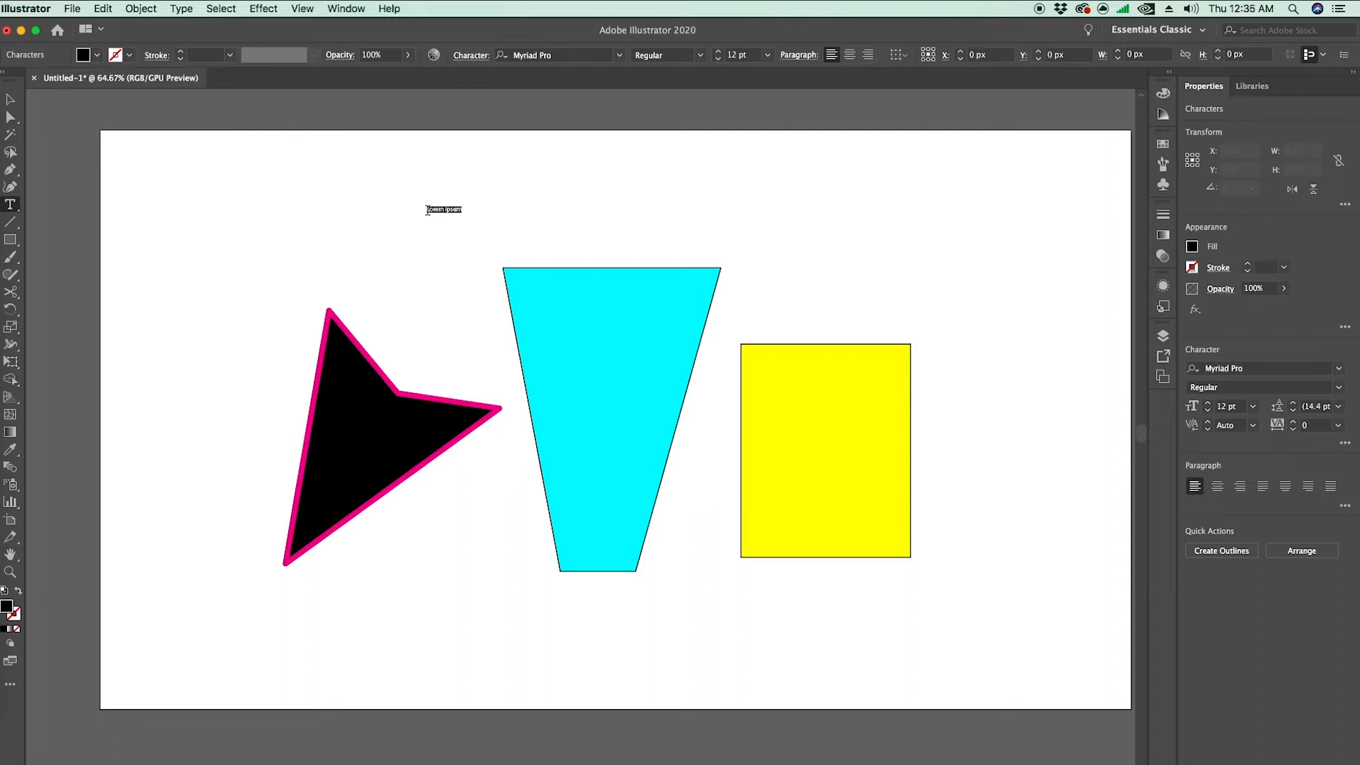
{"action": "type", "text": "Hello"}
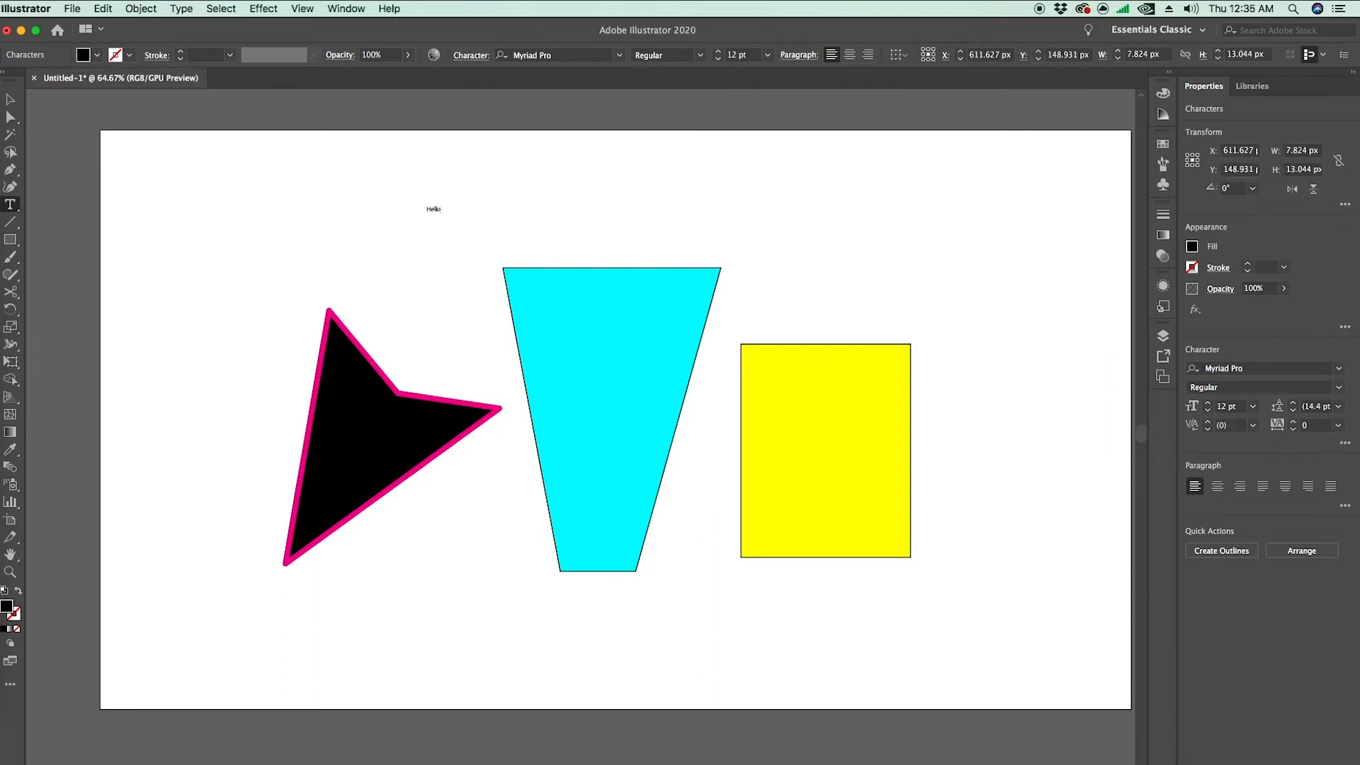
{"action": "left_click", "coordinate": [12, 100]}
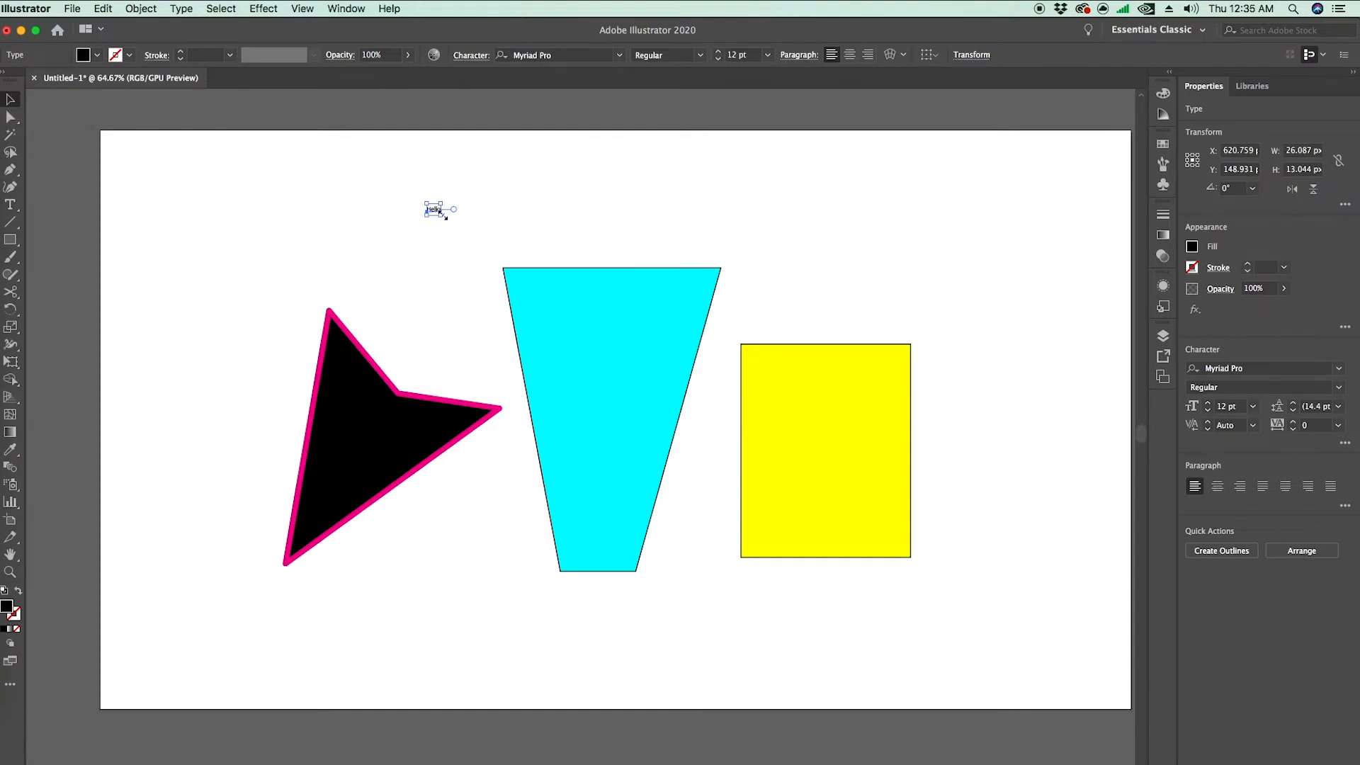
{"action": "left_click_drag", "start_coordinate": [445, 216], "coordinate": [546, 295]}
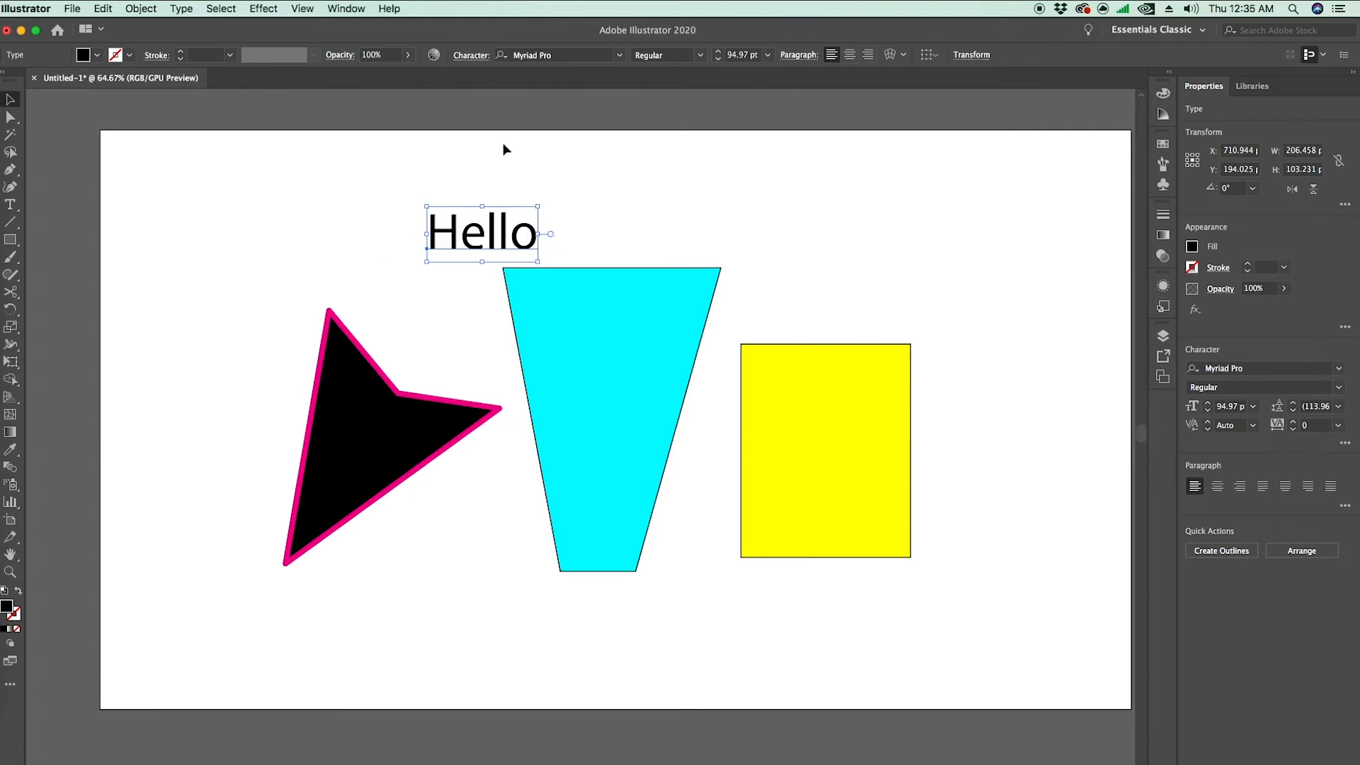
Step: Set the "Hello" text's font to Open Sans in the Semibold style
{"action": "left_click", "coordinate": [538, 54]}
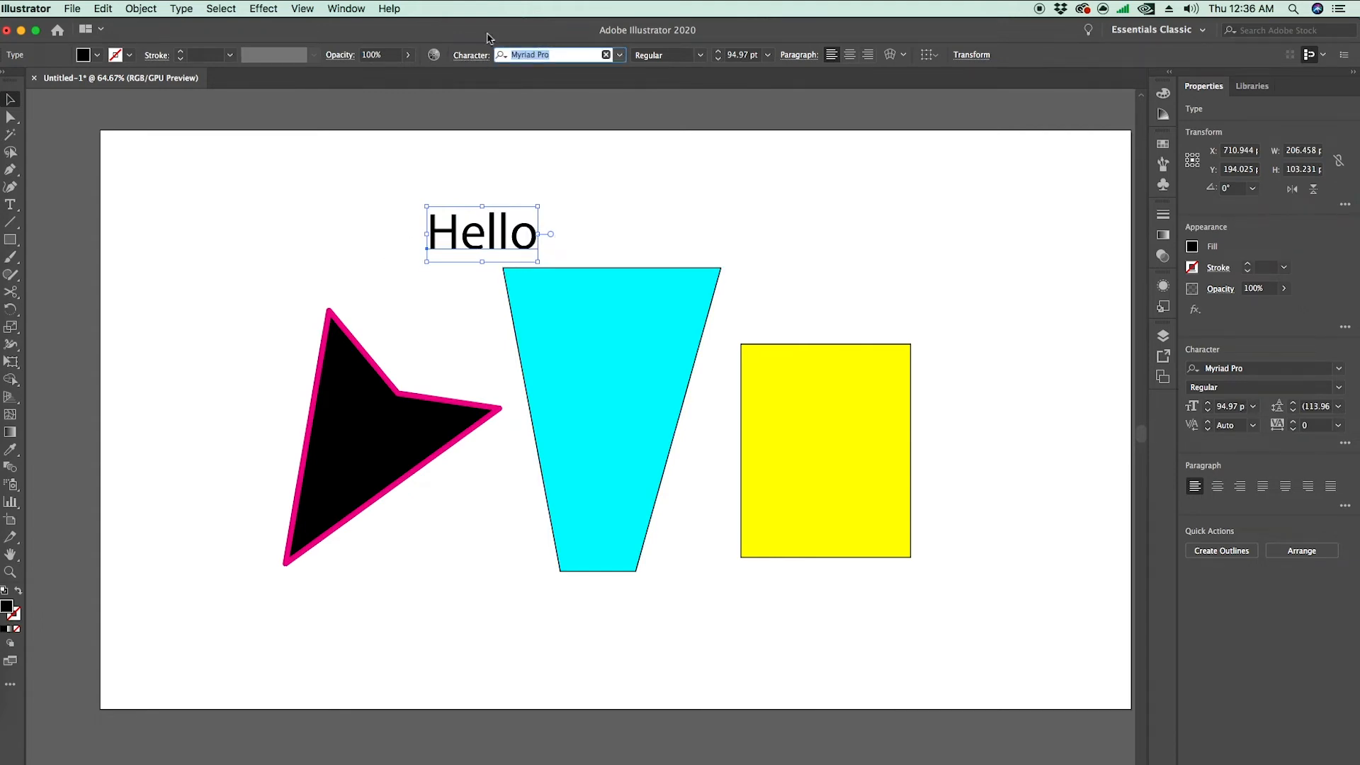
{"action": "left_click", "coordinate": [345, 7]}
{"action": "left_click", "coordinate": [347, 8]}
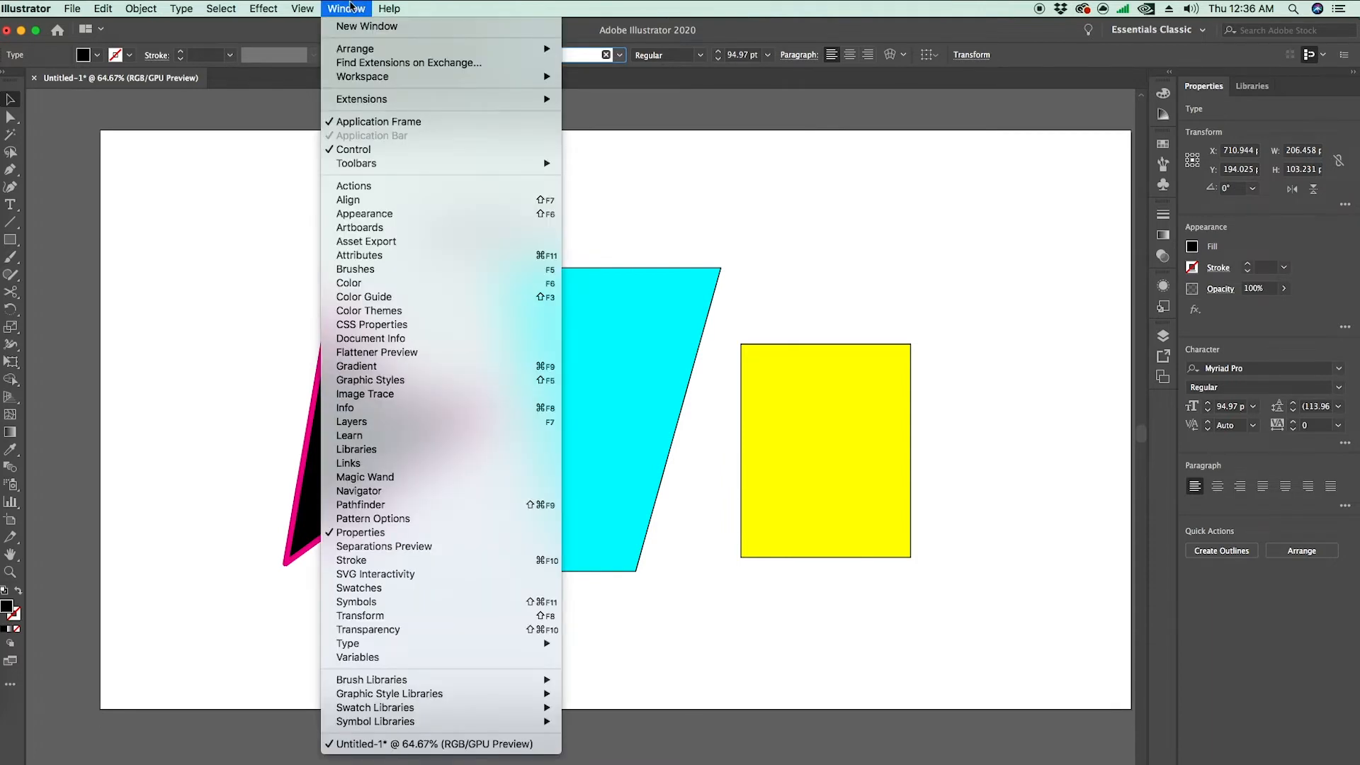
{"action": "mouse_move", "coordinate": [388, 645]}
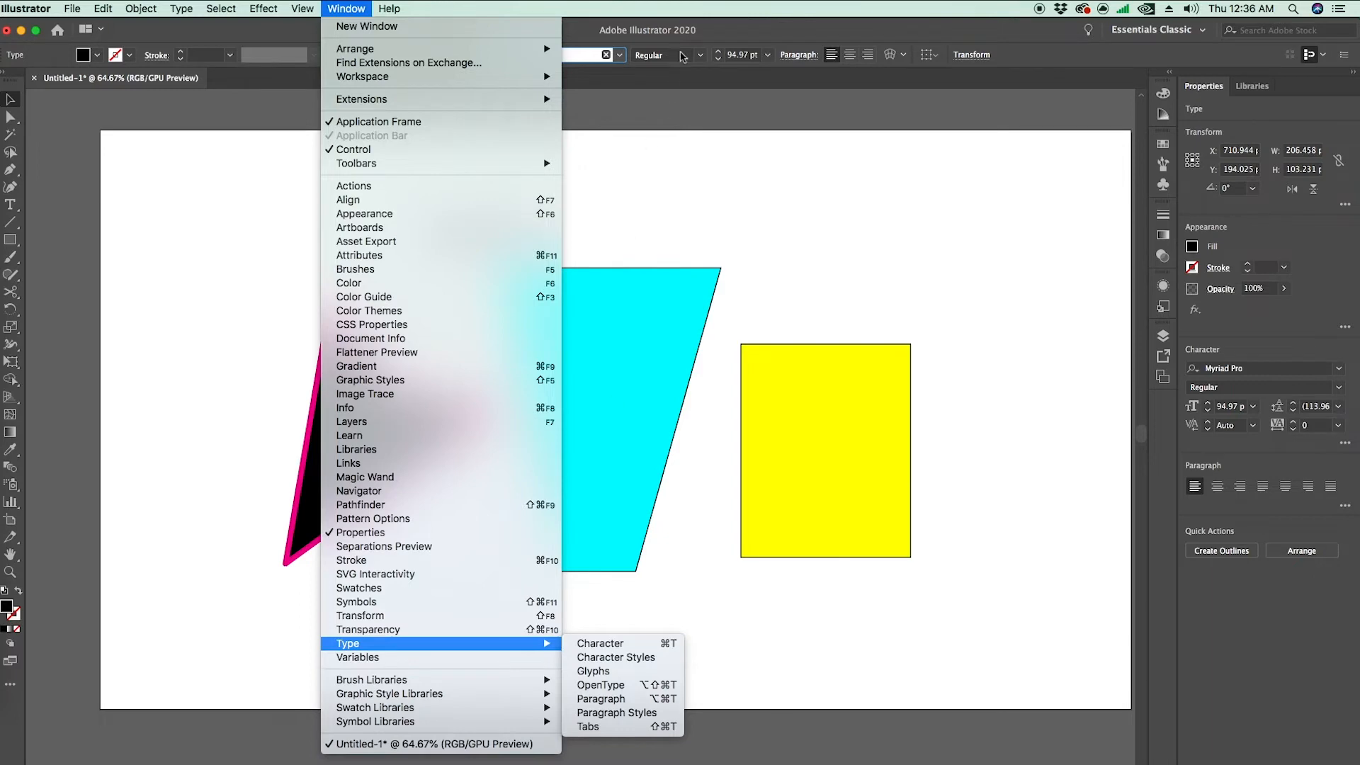
{"action": "left_click", "coordinate": [722, 34]}
{"action": "left_click", "coordinate": [619, 56]}
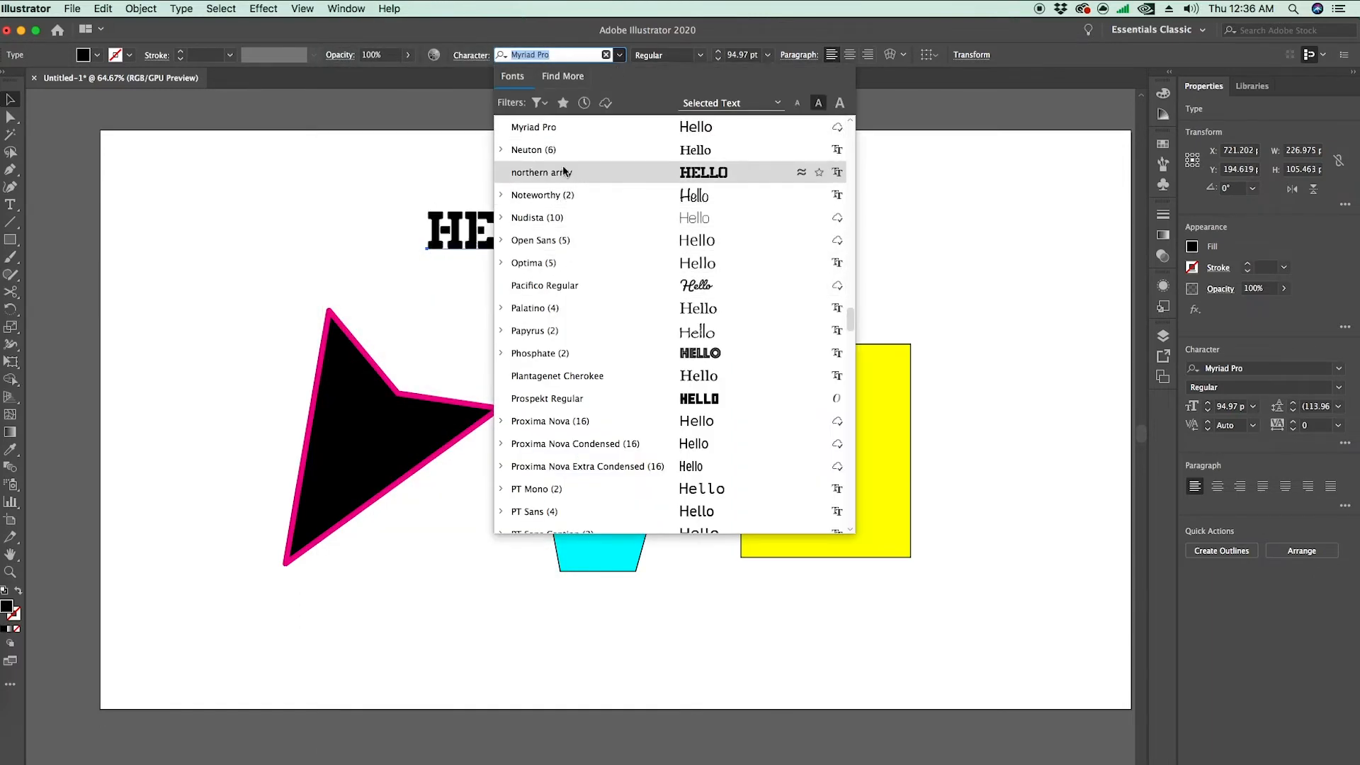
{"action": "left_click", "coordinate": [556, 242]}
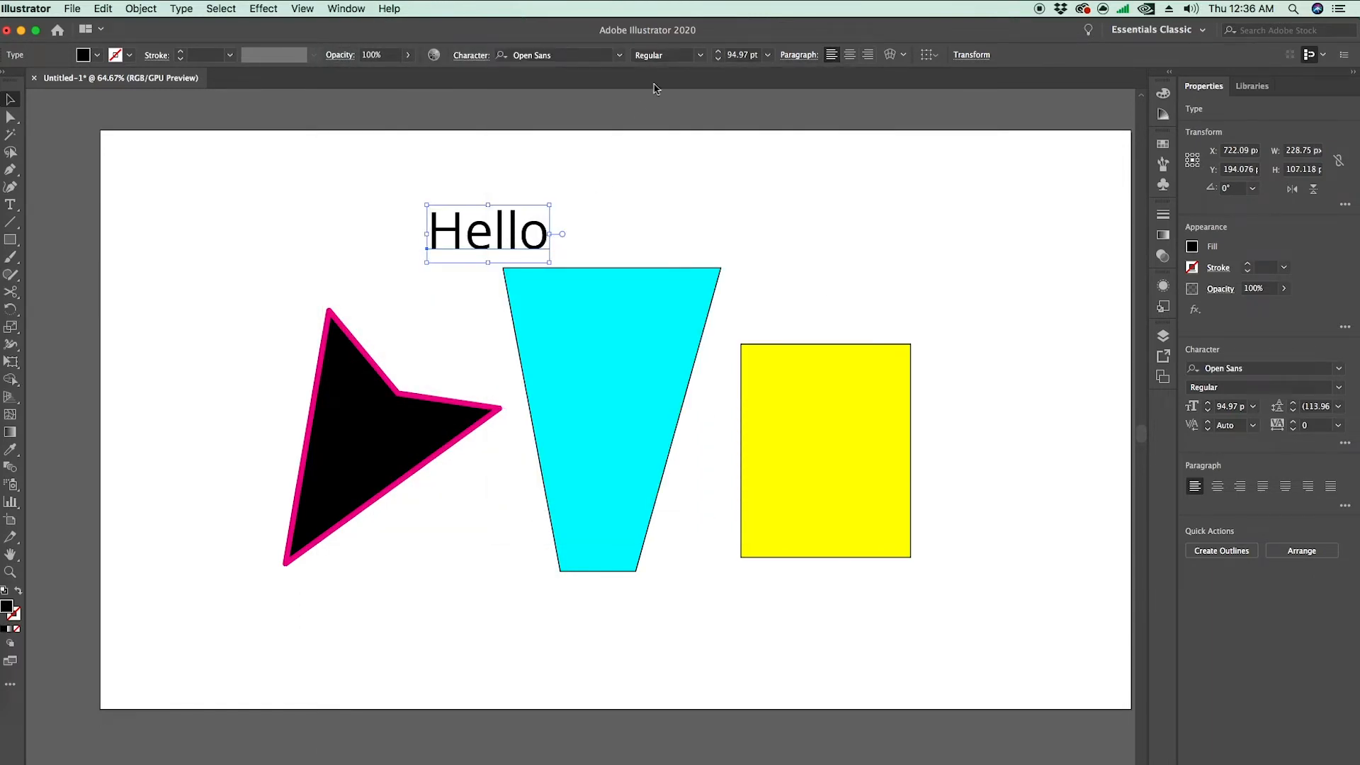
{"action": "left_click", "coordinate": [700, 56]}
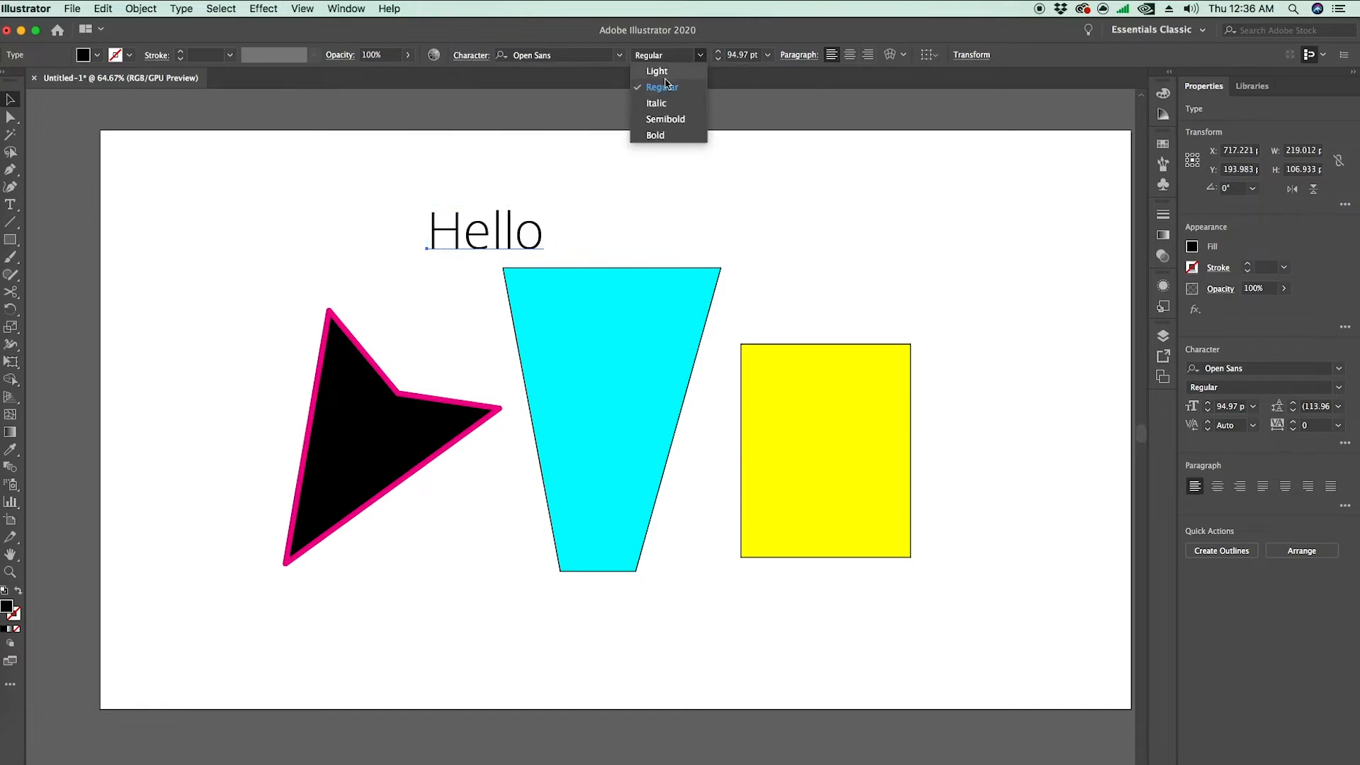
{"action": "left_click", "coordinate": [665, 119]}
{"action": "left_click", "coordinate": [768, 55]}
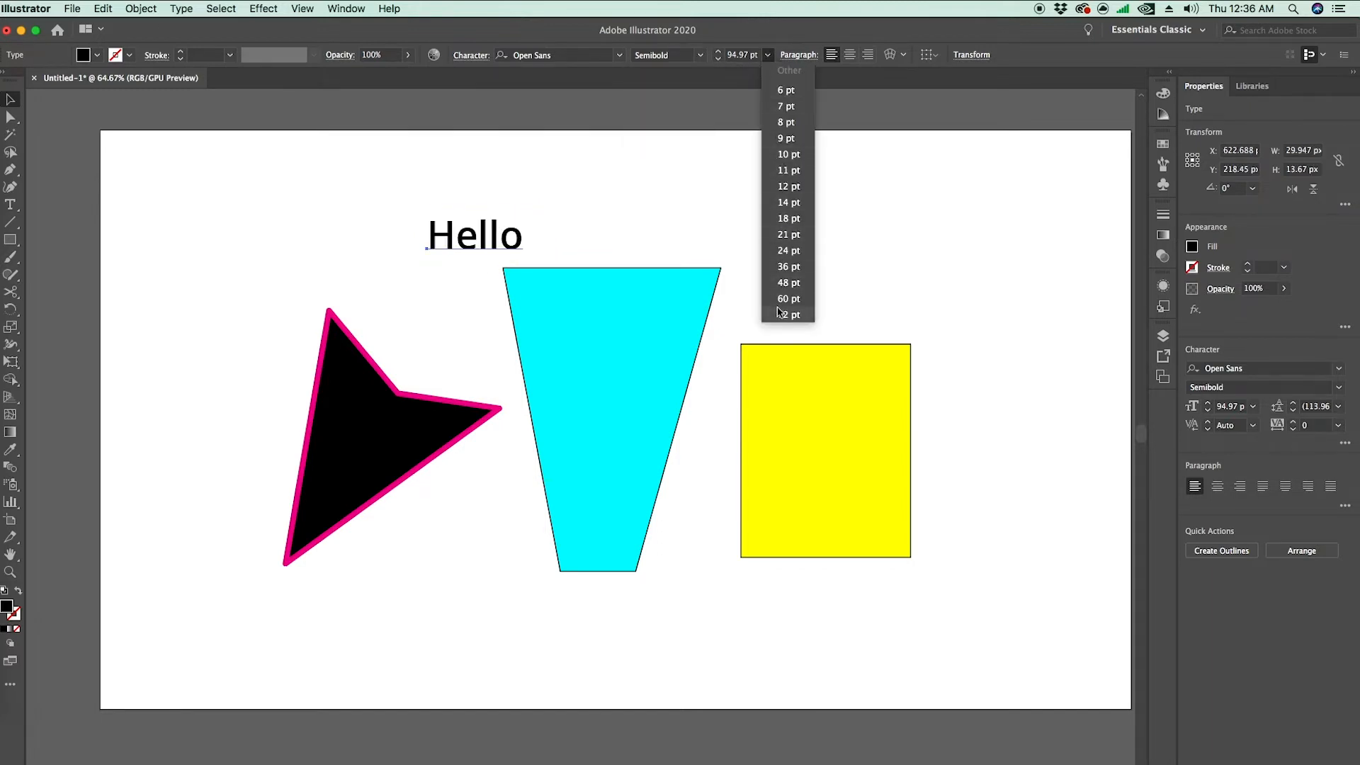
{"action": "key", "text": "Escape"}
Step: Compare left, centre and right paragraph alignment on the "Hello" text, finishing on centre
{"action": "left_click", "coordinate": [849, 55]}
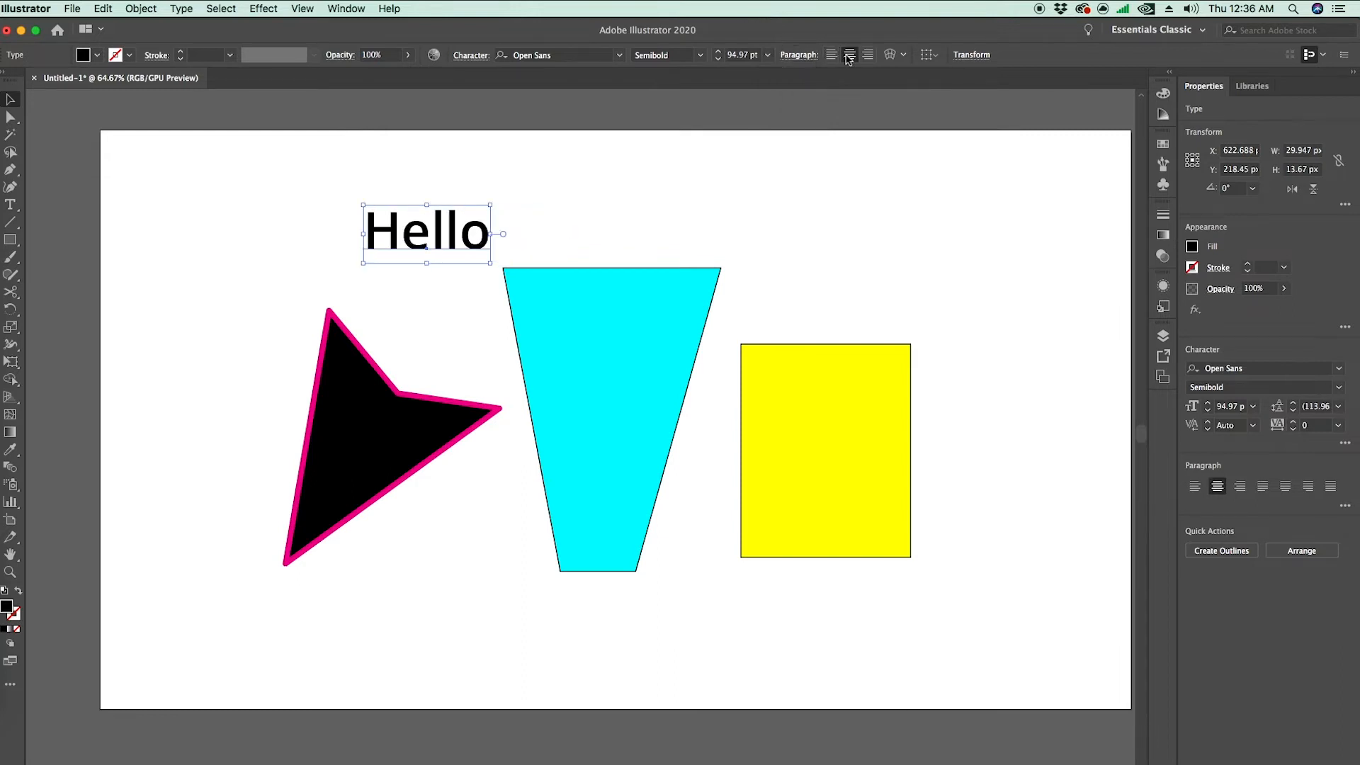
{"action": "left_click", "coordinate": [868, 55]}
{"action": "left_click", "coordinate": [850, 54]}
{"action": "left_click", "coordinate": [831, 55]}
{"action": "left_click", "coordinate": [849, 55]}
{"action": "left_click", "coordinate": [866, 55]}
{"action": "left_click", "coordinate": [849, 54]}
{"action": "left_click", "coordinate": [831, 55]}
{"action": "left_click", "coordinate": [849, 55]}
{"action": "left_click", "coordinate": [868, 54]}
{"action": "left_click", "coordinate": [849, 55]}
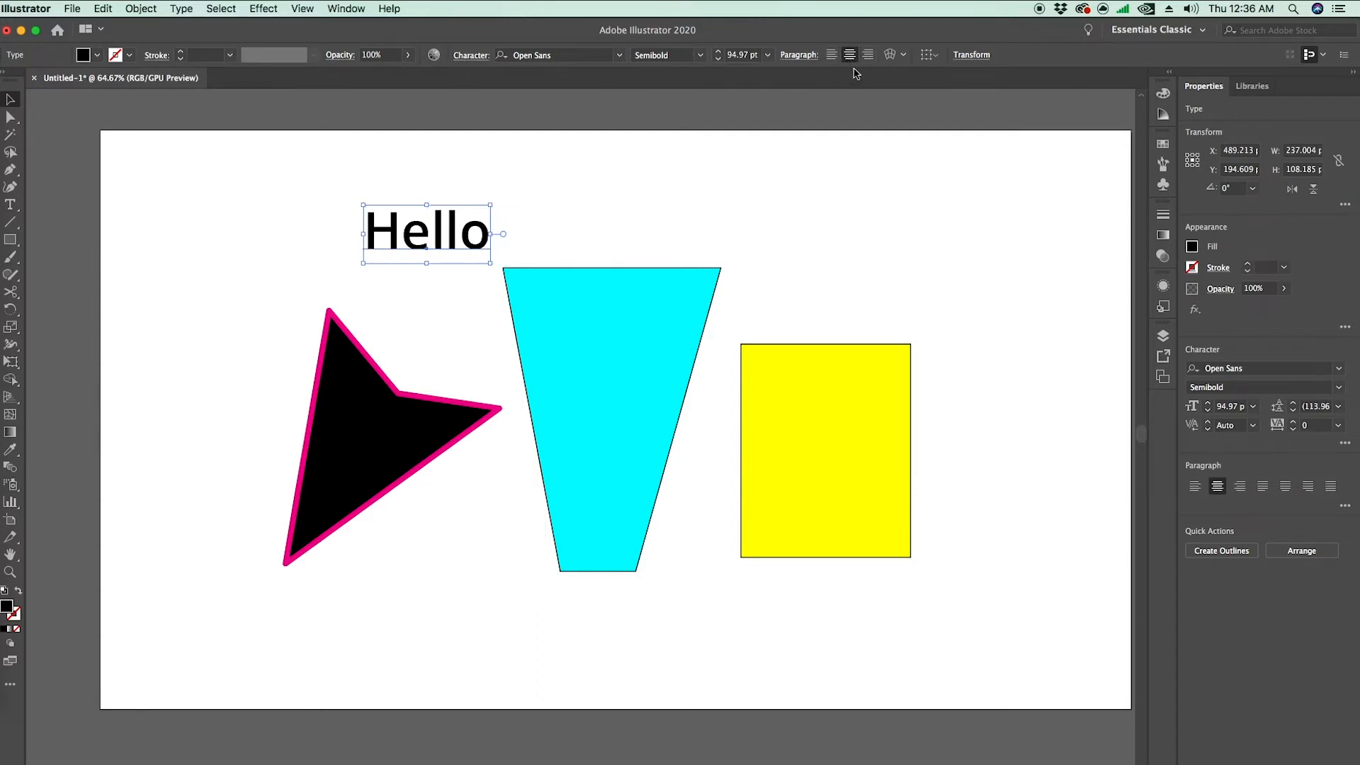
Step: Try right and justified alignment on the "Hello" text, settle on left alignment and deselect it
{"action": "left_click", "coordinate": [1201, 488]}
{"action": "left_click", "coordinate": [1240, 489]}
{"action": "left_click", "coordinate": [1263, 488]}
{"action": "left_click", "coordinate": [1308, 489]}
{"action": "left_click", "coordinate": [1285, 489]}
{"action": "left_click", "coordinate": [1195, 487]}
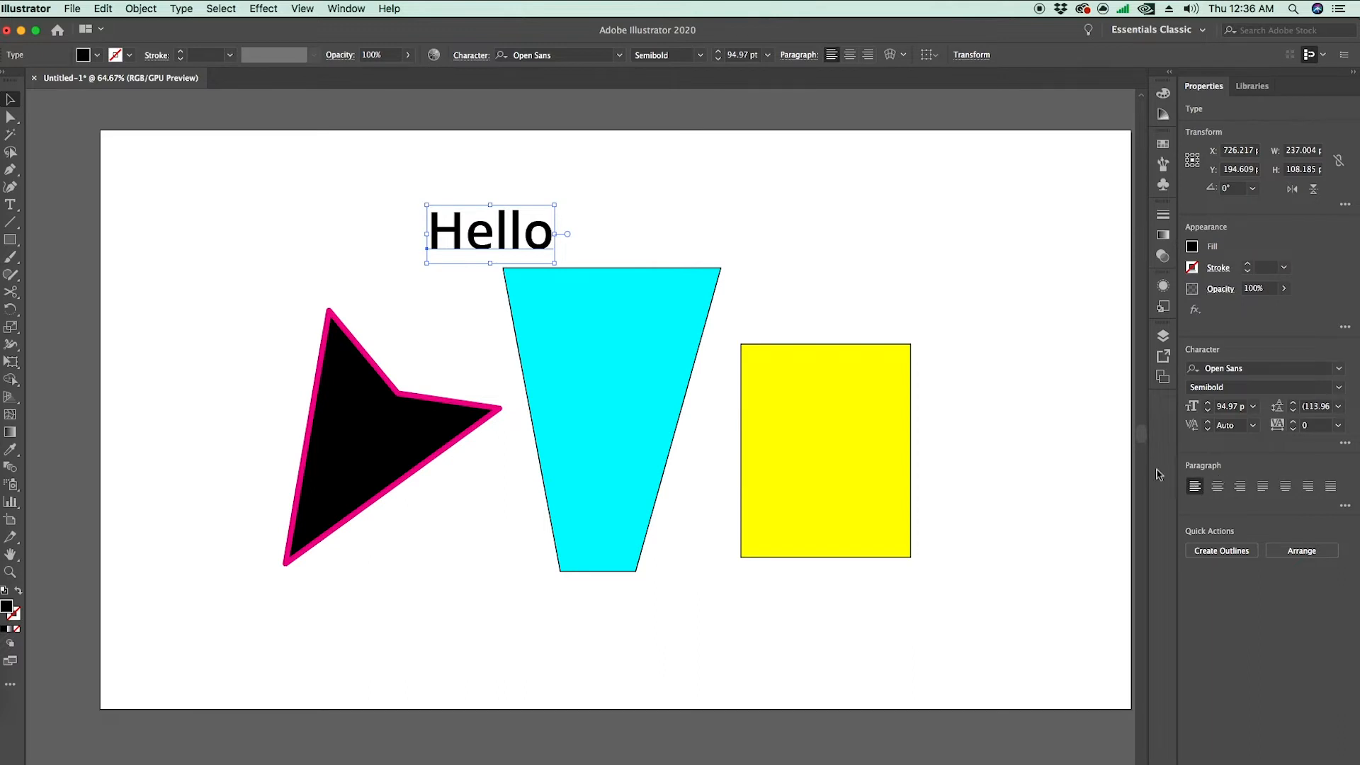
{"action": "left_click", "coordinate": [647, 180]}
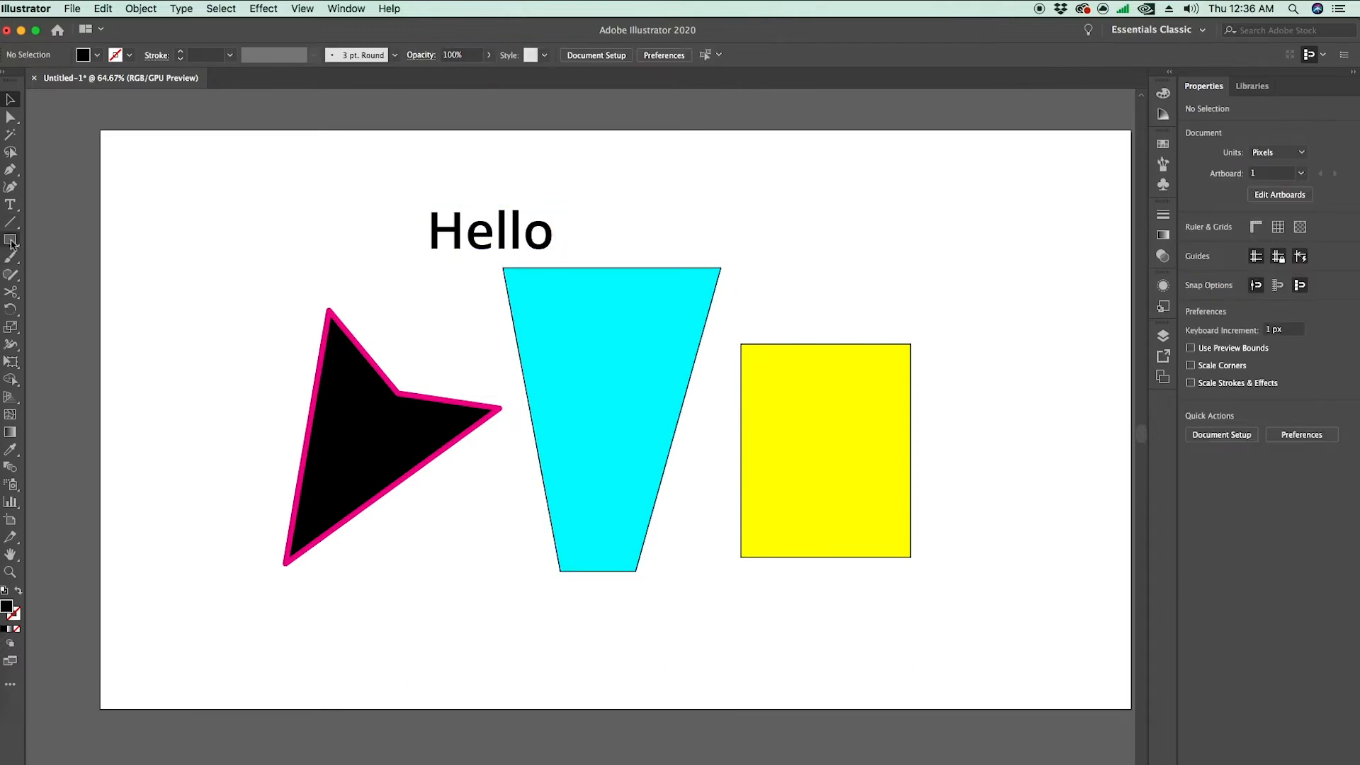
Step: Draw a small black hexagon with the Polygon tool in the empty area above and left of the arrowhead
{"action": "left_click", "coordinate": [8, 243]}
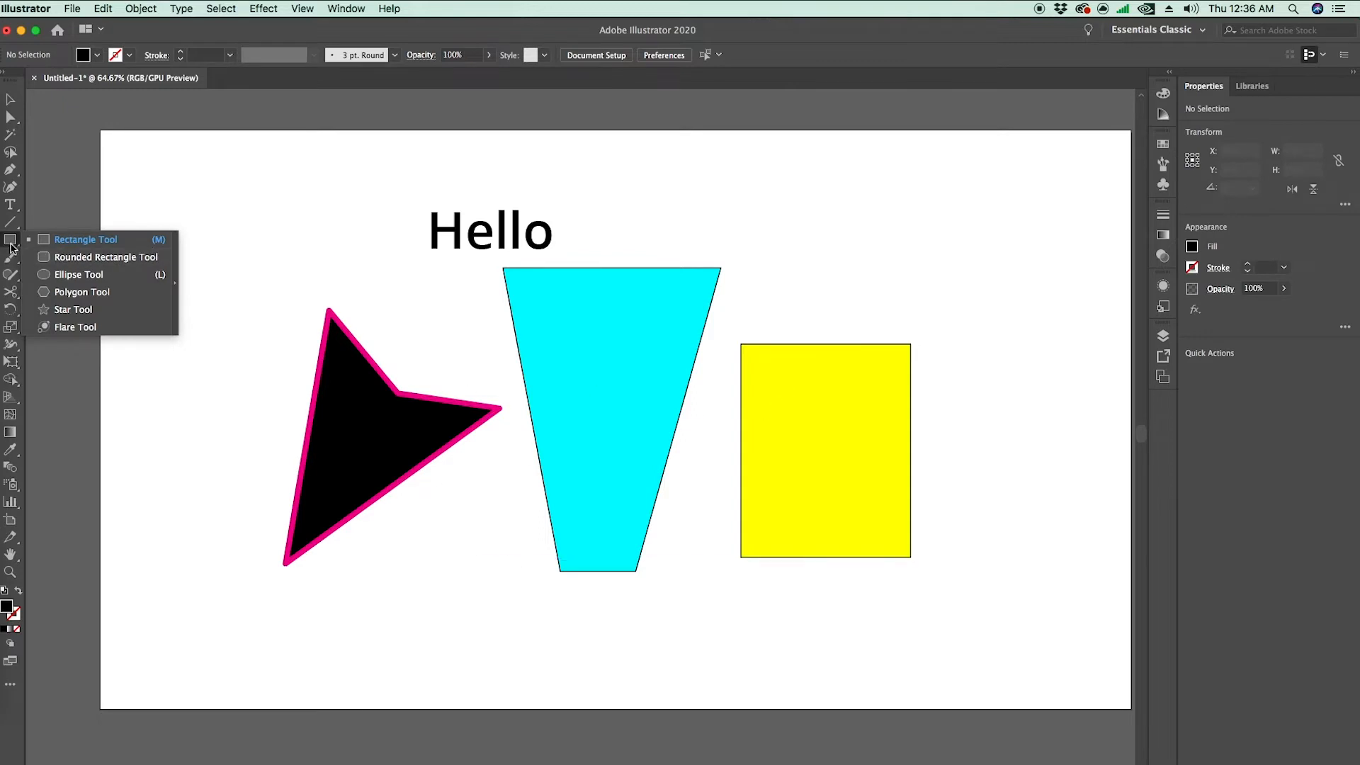
{"action": "left_click", "coordinate": [85, 297]}
{"action": "left_click_drag", "start_coordinate": [213, 220], "coordinate": [260, 250]}
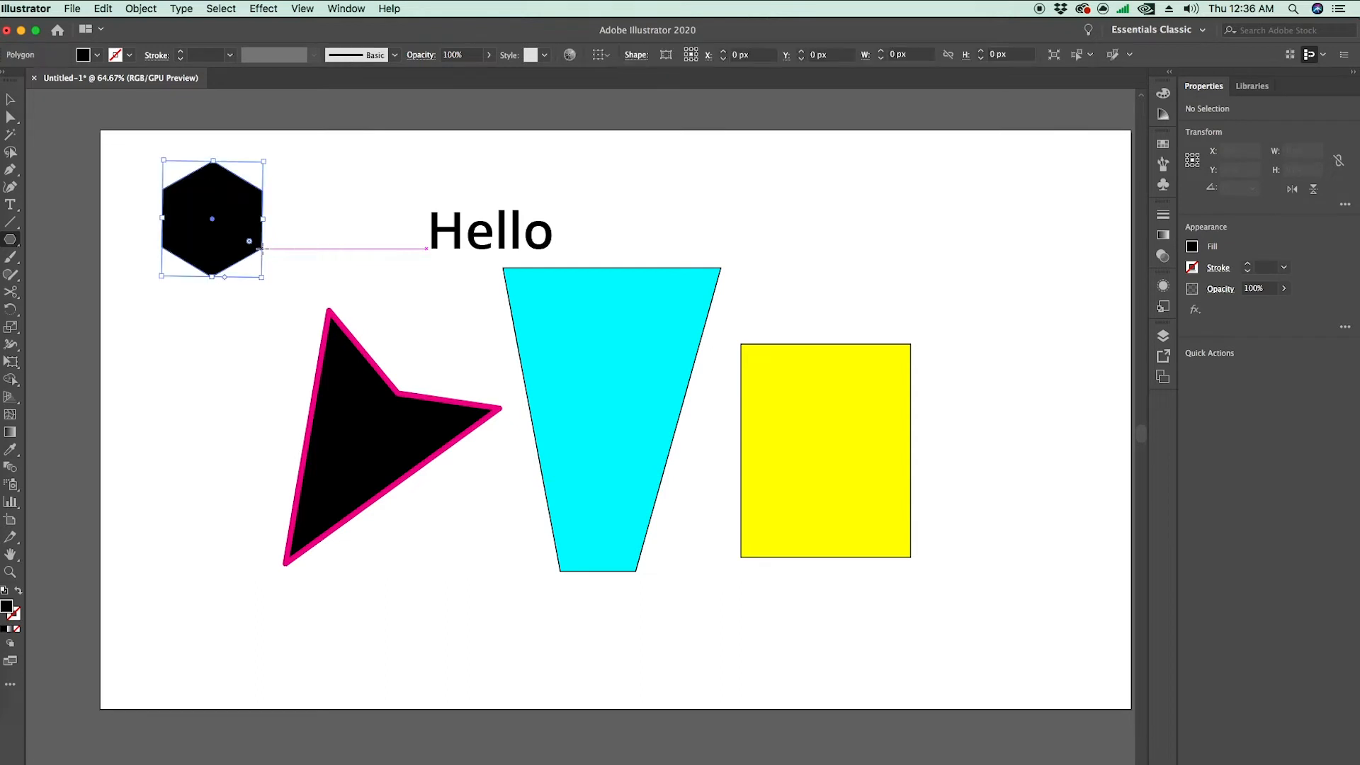
Step: Deselect the hexagon and create an 11-sided polygon with a radius of 107.5911 px just below the "Hello" text
{"action": "key", "text": "v"}
{"action": "left_click", "coordinate": [182, 292]}
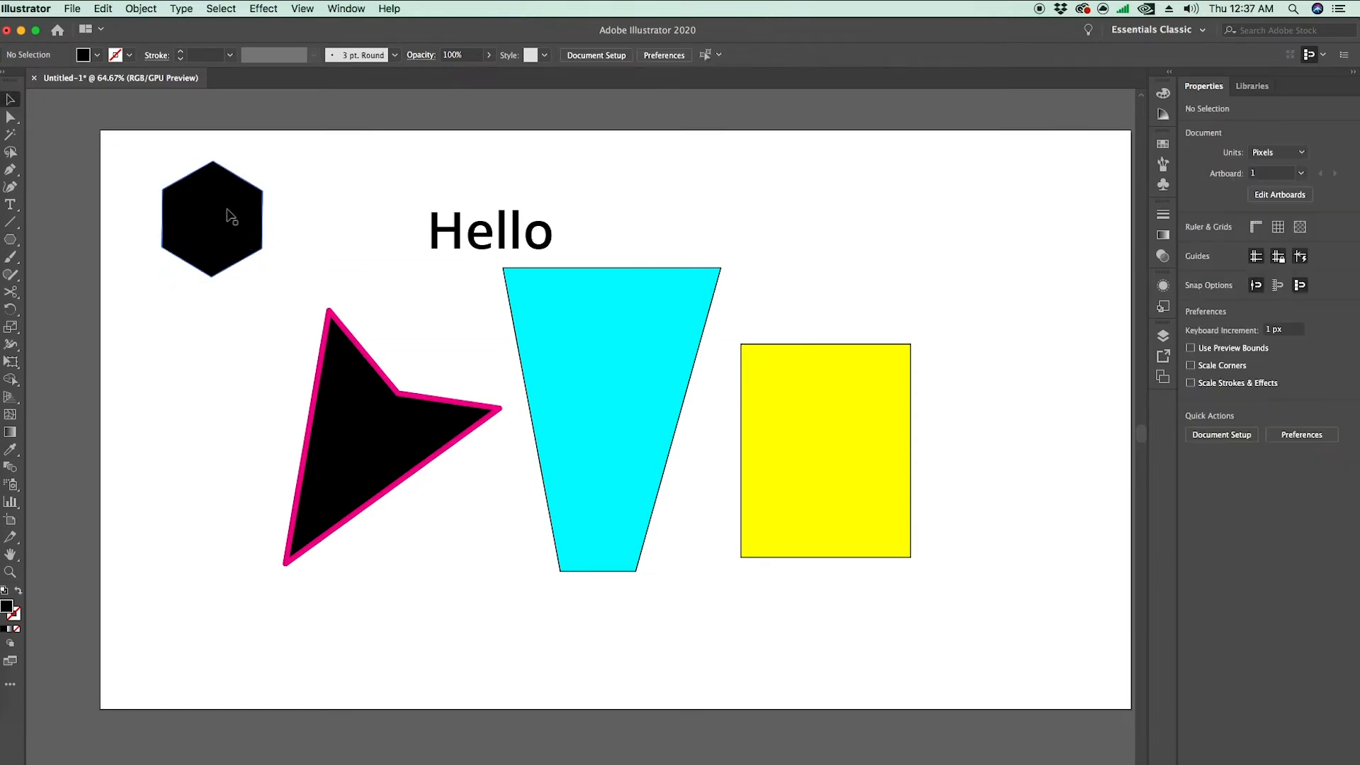
{"action": "left_click", "coordinate": [10, 245]}
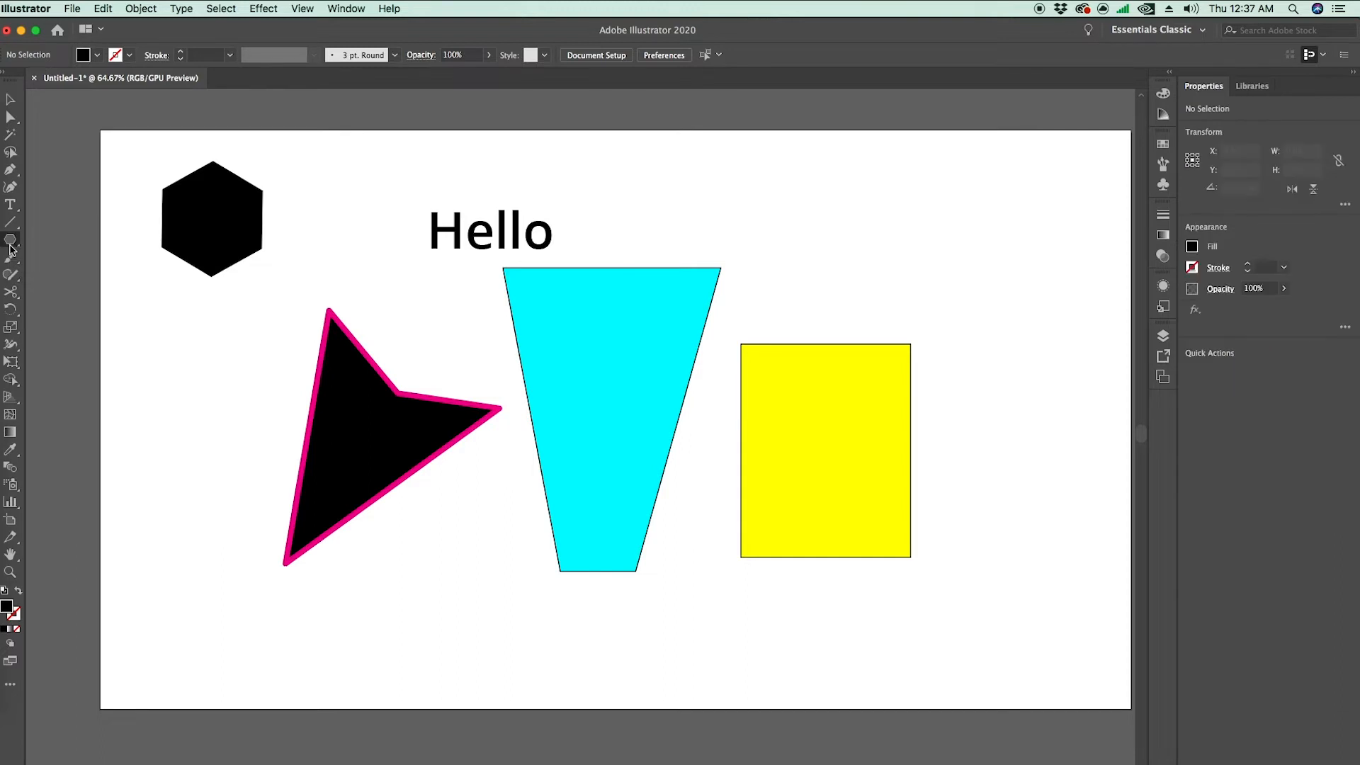
{"action": "left_click", "coordinate": [447, 309]}
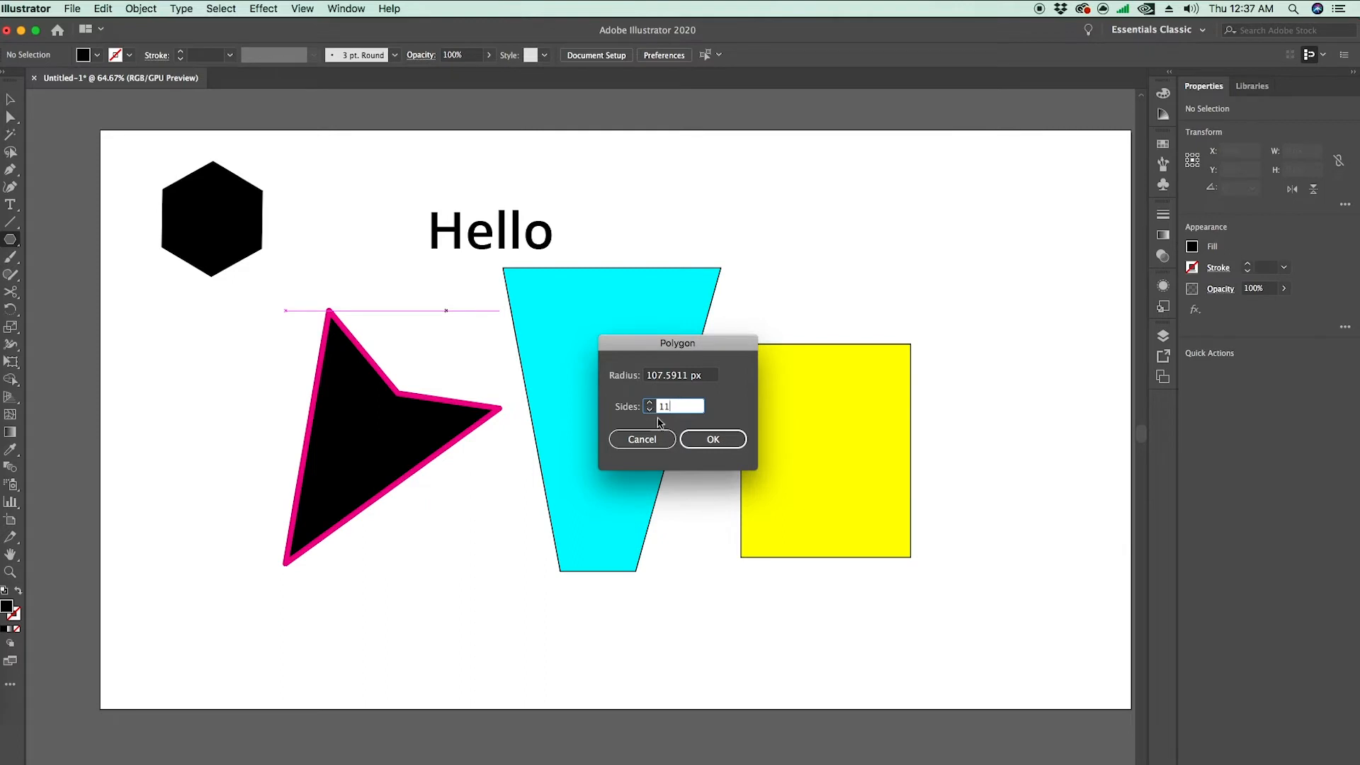
{"action": "left_click", "coordinate": [707, 439]}
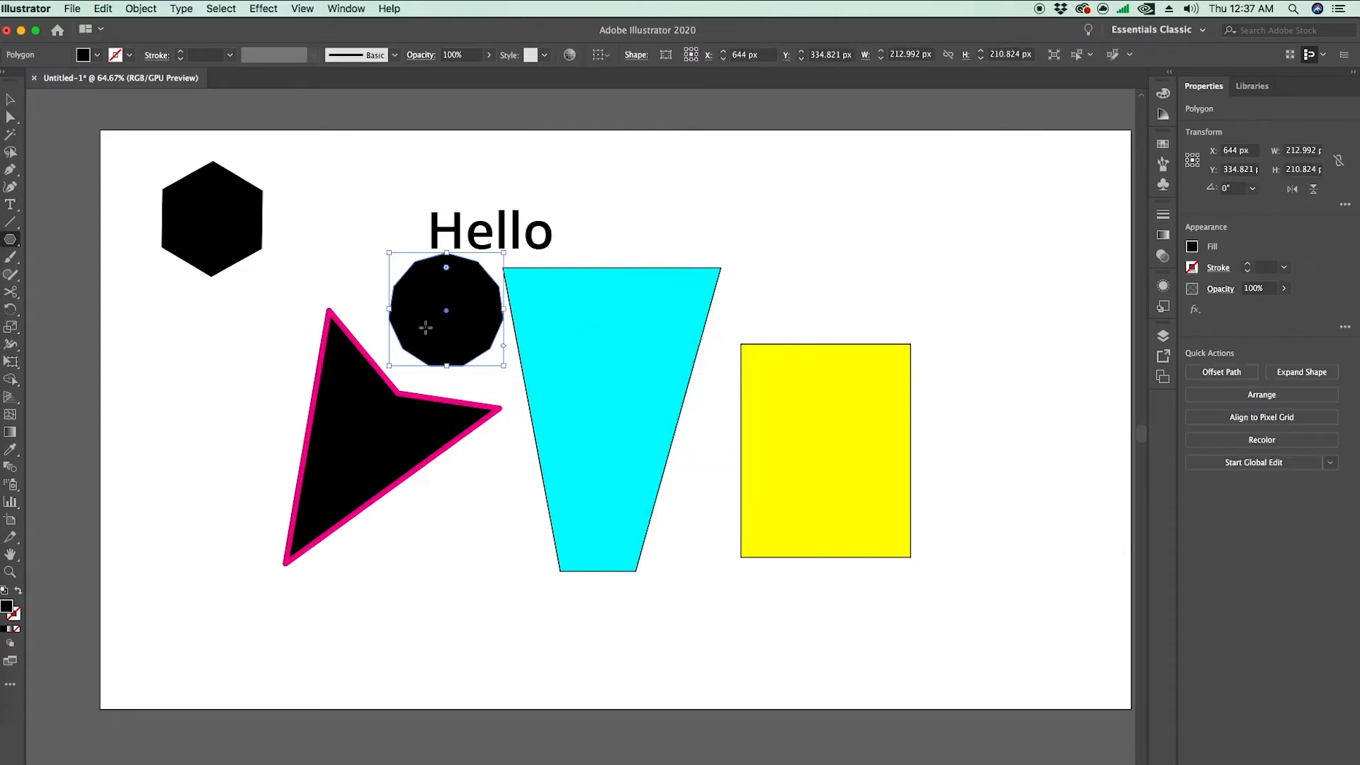
Step: Create a four-sided polygon with a radius of 107.5911 px above the yellow rectangle
{"action": "left_click", "coordinate": [791, 350]}
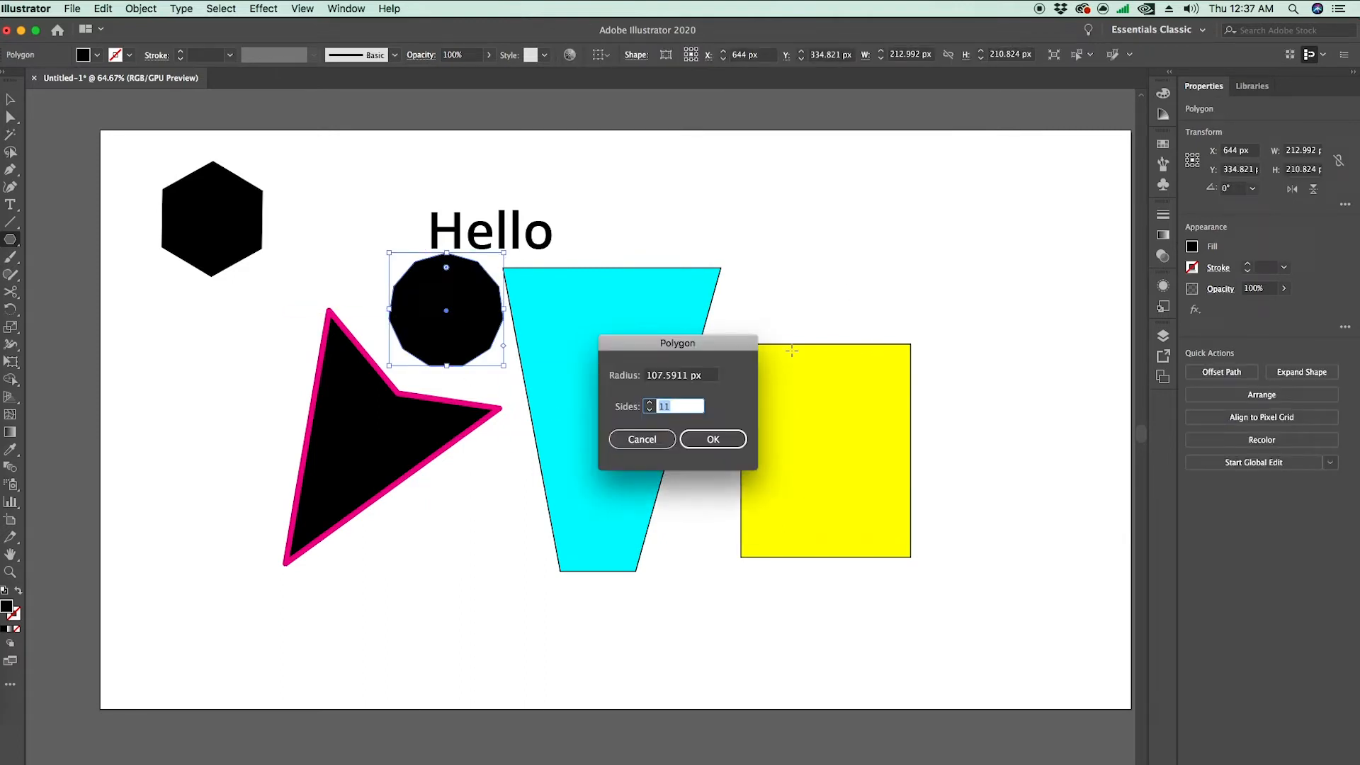
{"action": "left_click", "coordinate": [648, 410]}
{"action": "left_click", "coordinate": [648, 410]}
{"action": "left_click", "coordinate": [648, 410]}
{"action": "left_click", "coordinate": [694, 440]}
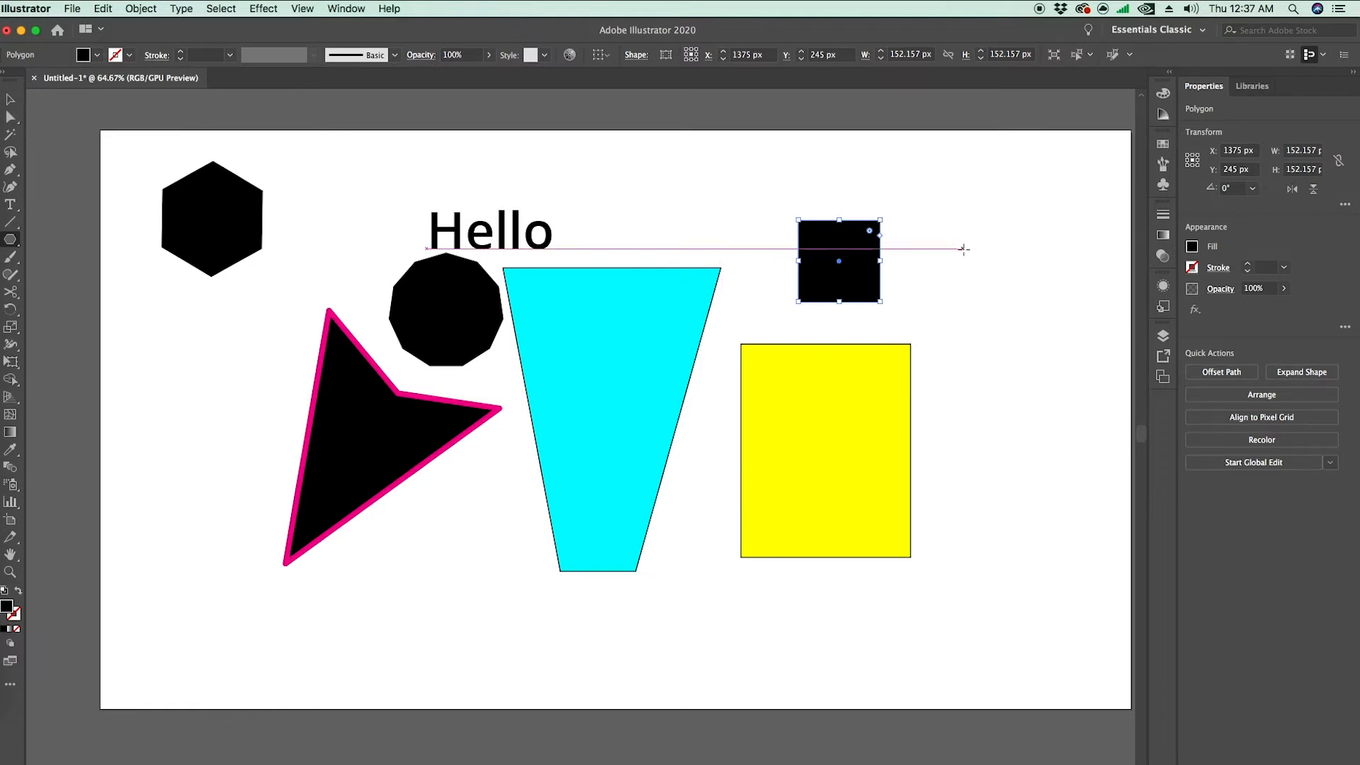
Step: Change the square polygon's side count interactively, reducing it to a triangle and raising it to 11 sides, and deselect it
{"action": "left_click", "coordinate": [9, 100]}
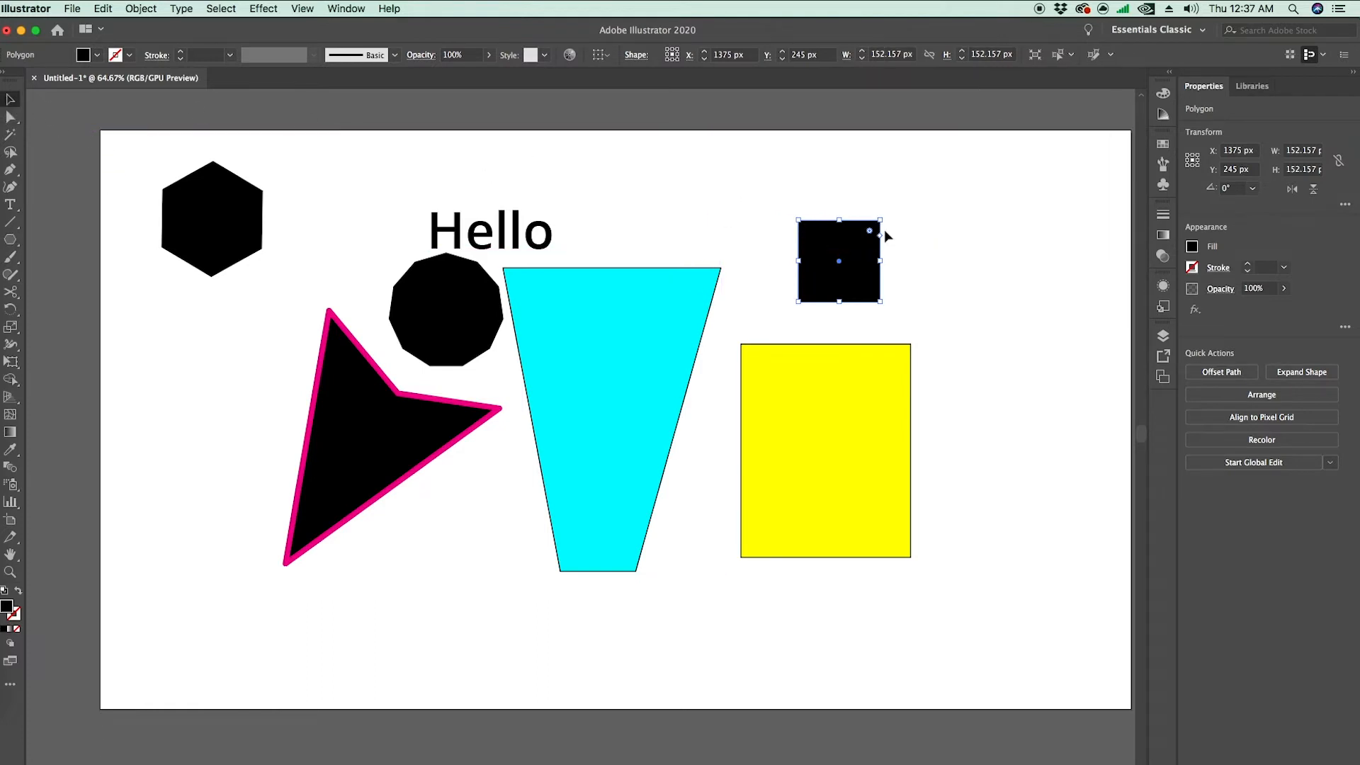
{"action": "left_click_drag", "start_coordinate": [880, 235], "coordinate": [890, 146]}
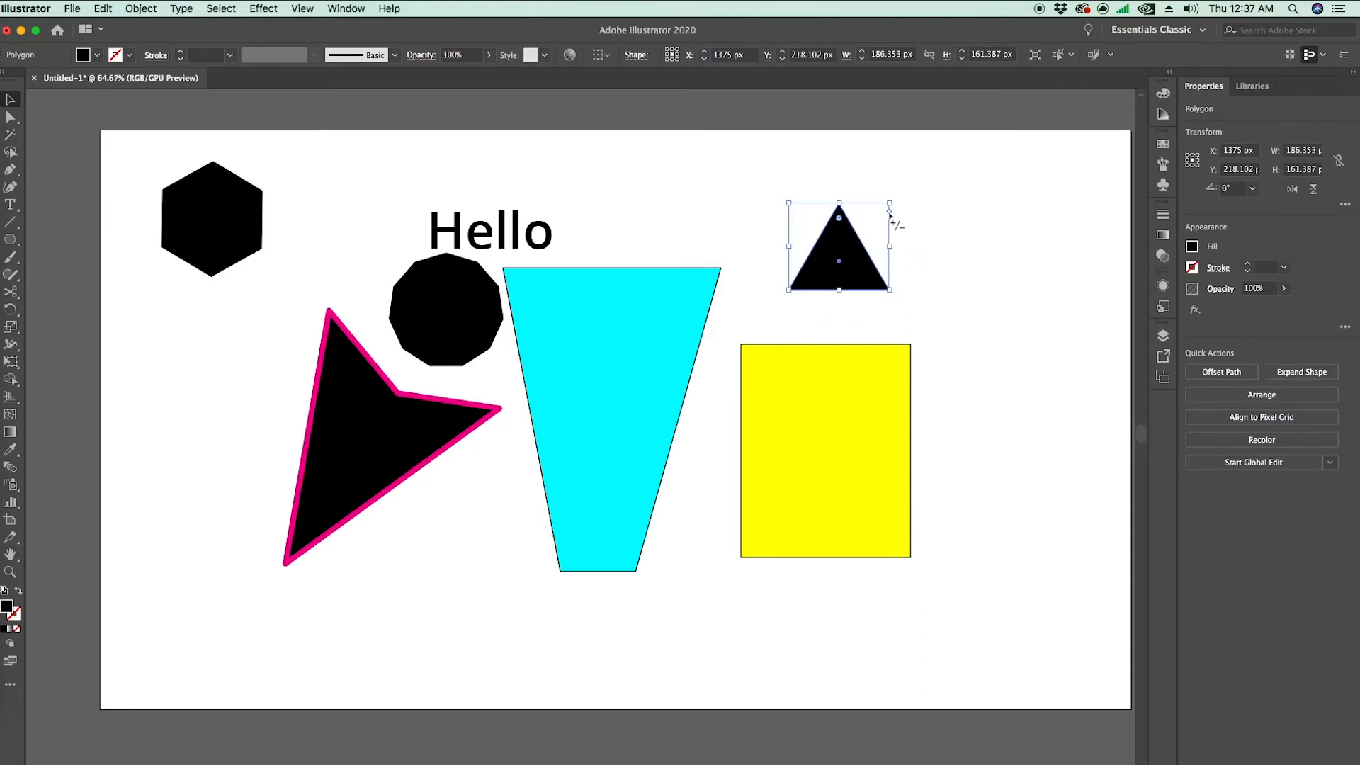
{"action": "left_click_drag", "start_coordinate": [889, 213], "coordinate": [916, 306]}
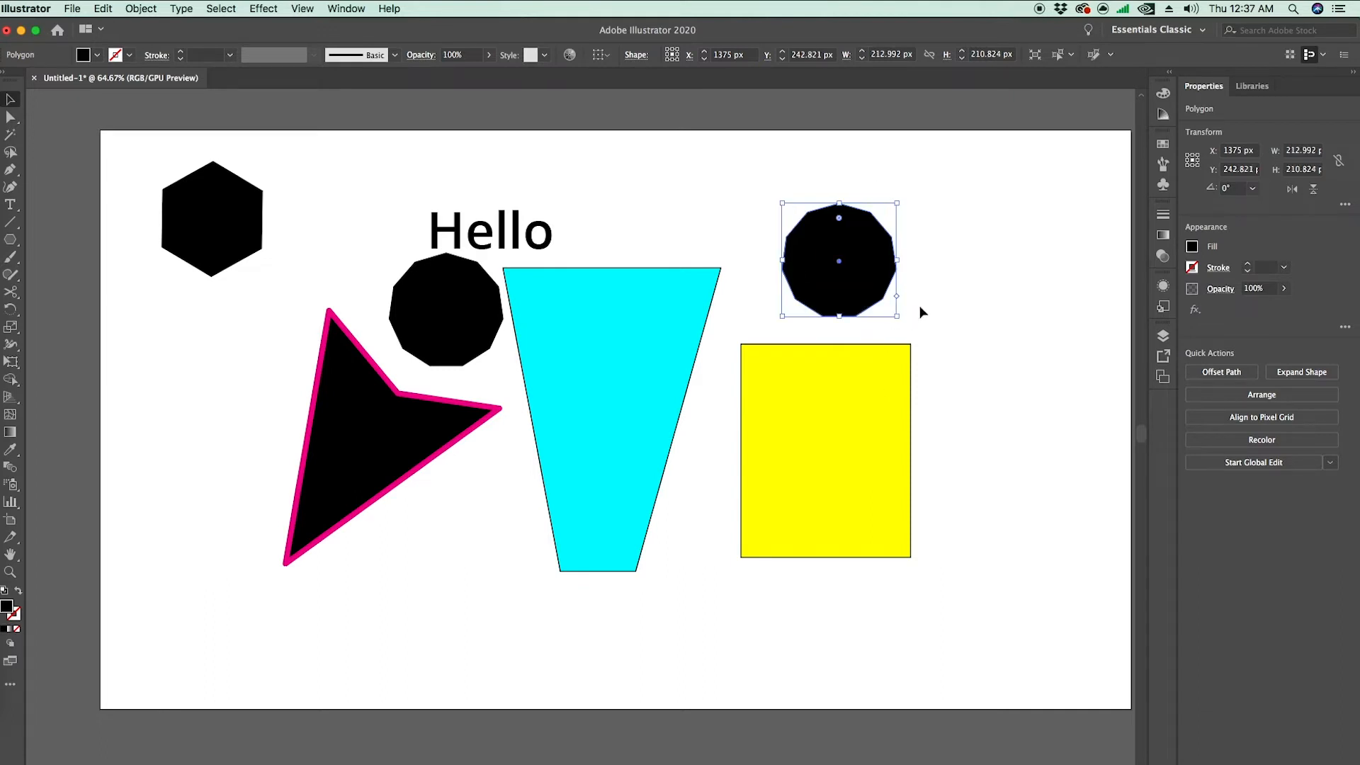
{"action": "left_click", "coordinate": [954, 464]}
Step: Draw a small five-pointed star about 95 by 90 px between the cyan shape and the yellow rectangle with the Star tool
{"action": "left_click_drag", "start_coordinate": [12, 238], "coordinate": [68, 308]}
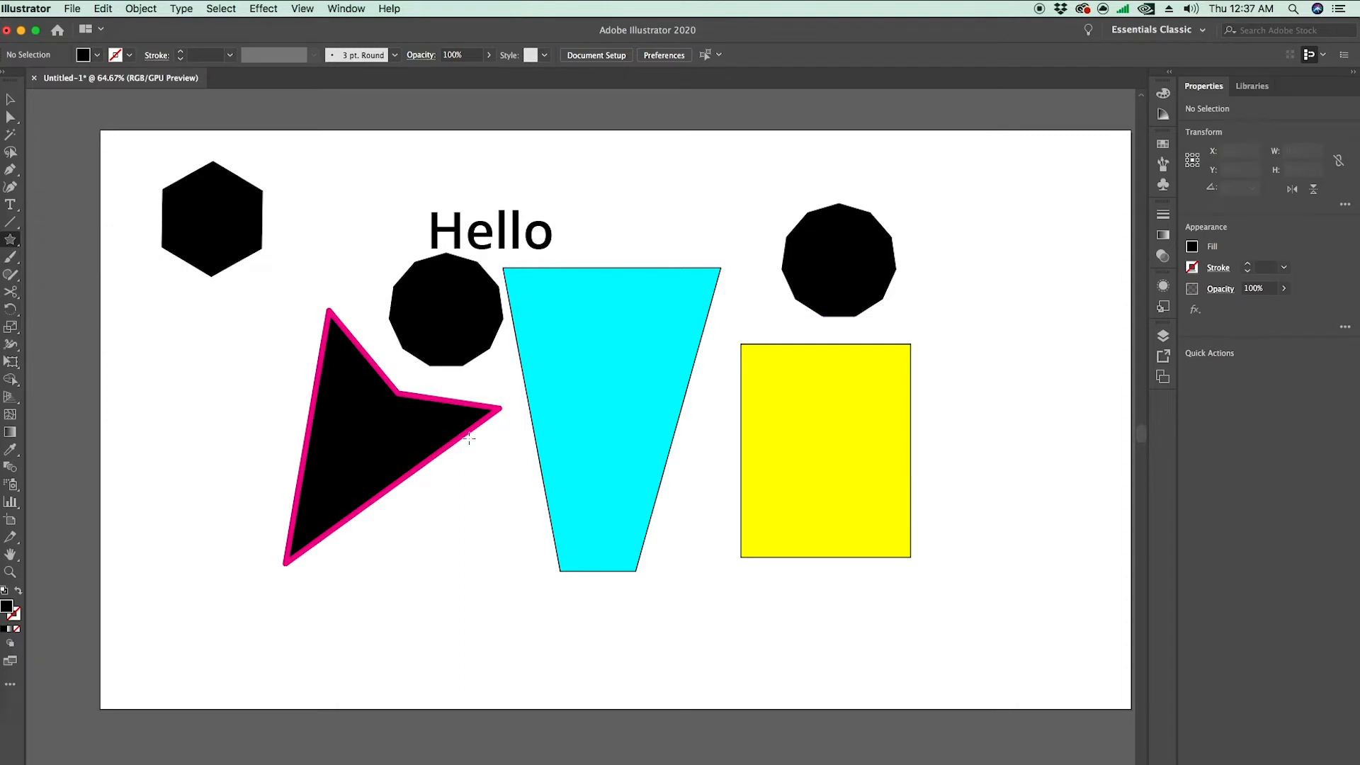
{"action": "left_click", "coordinate": [688, 473]}
{"action": "left_click", "coordinate": [703, 453]}
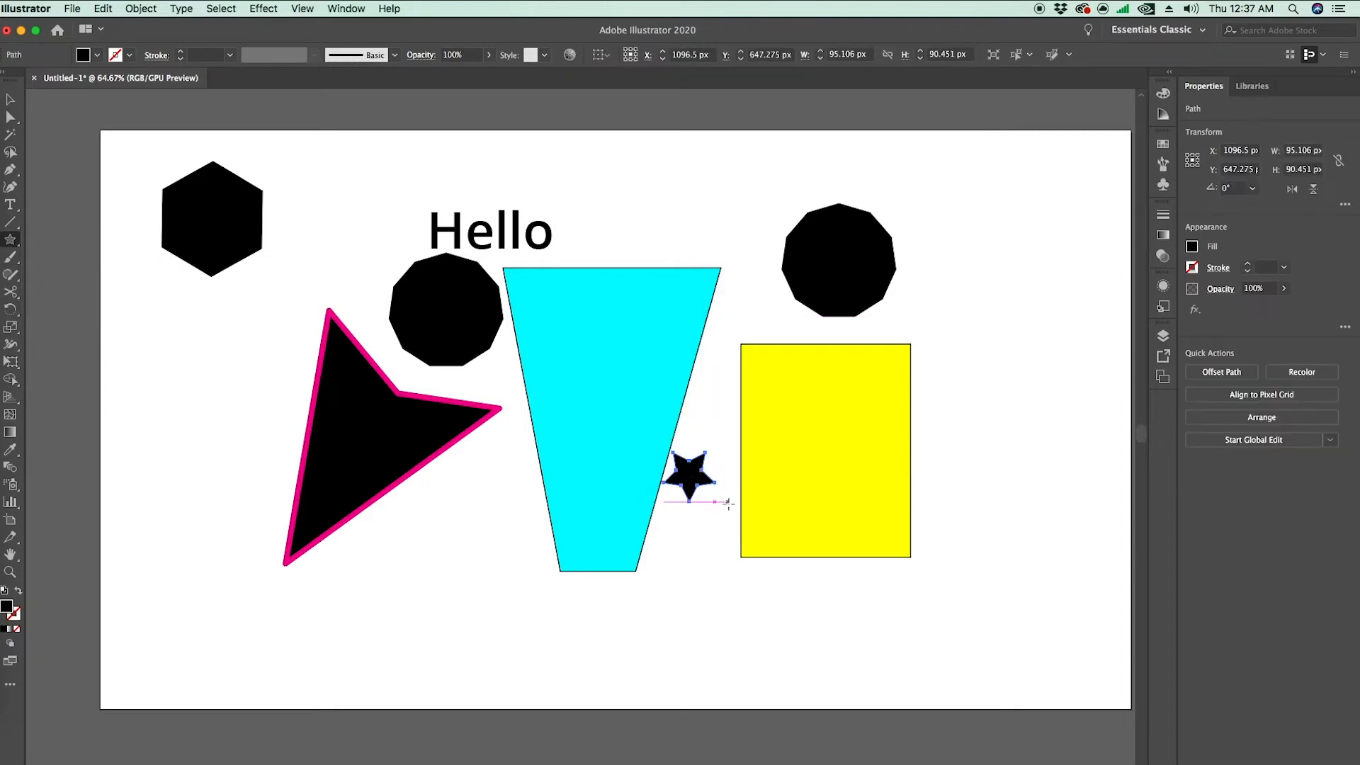
Step: Create a nine-pointed star with radii of 25 px and 50 px in the empty area beyond the yellow rectangle
{"action": "left_click", "coordinate": [966, 371]}
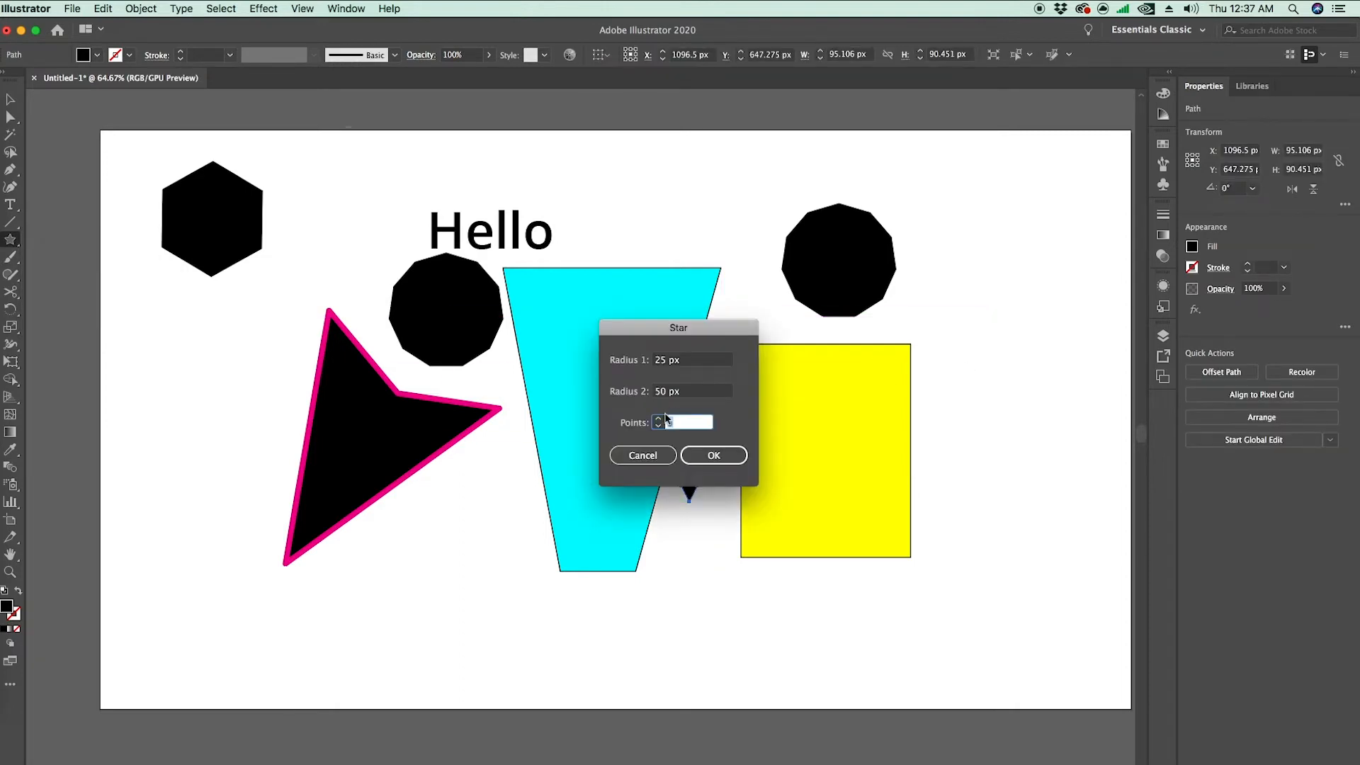
{"action": "key", "text": "Up"}
{"action": "key", "text": "Up"}
{"action": "left_click", "coordinate": [714, 455]}
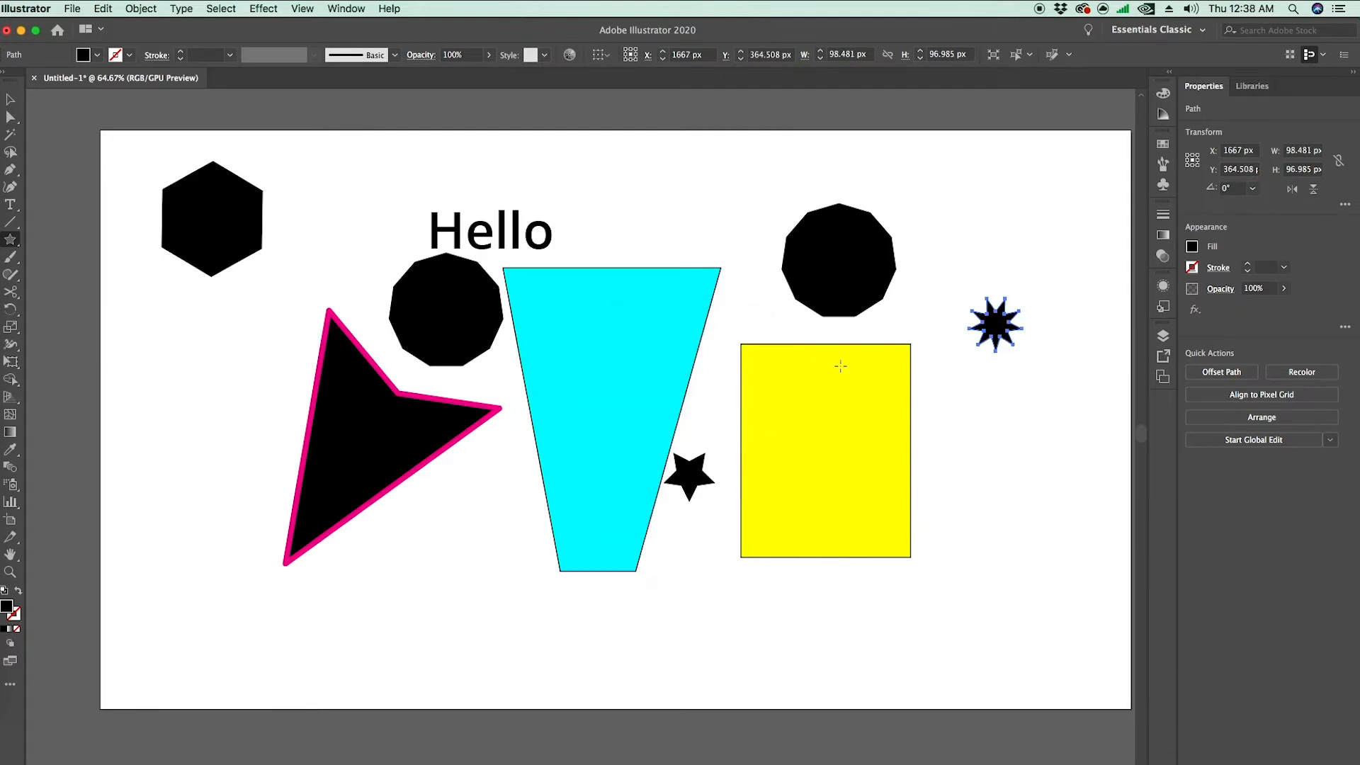
Step: Create a second nine-pointed star with radius 1 of 45 px and radius 2 of 50 px below the spiky one
{"action": "left_click", "coordinate": [1002, 420]}
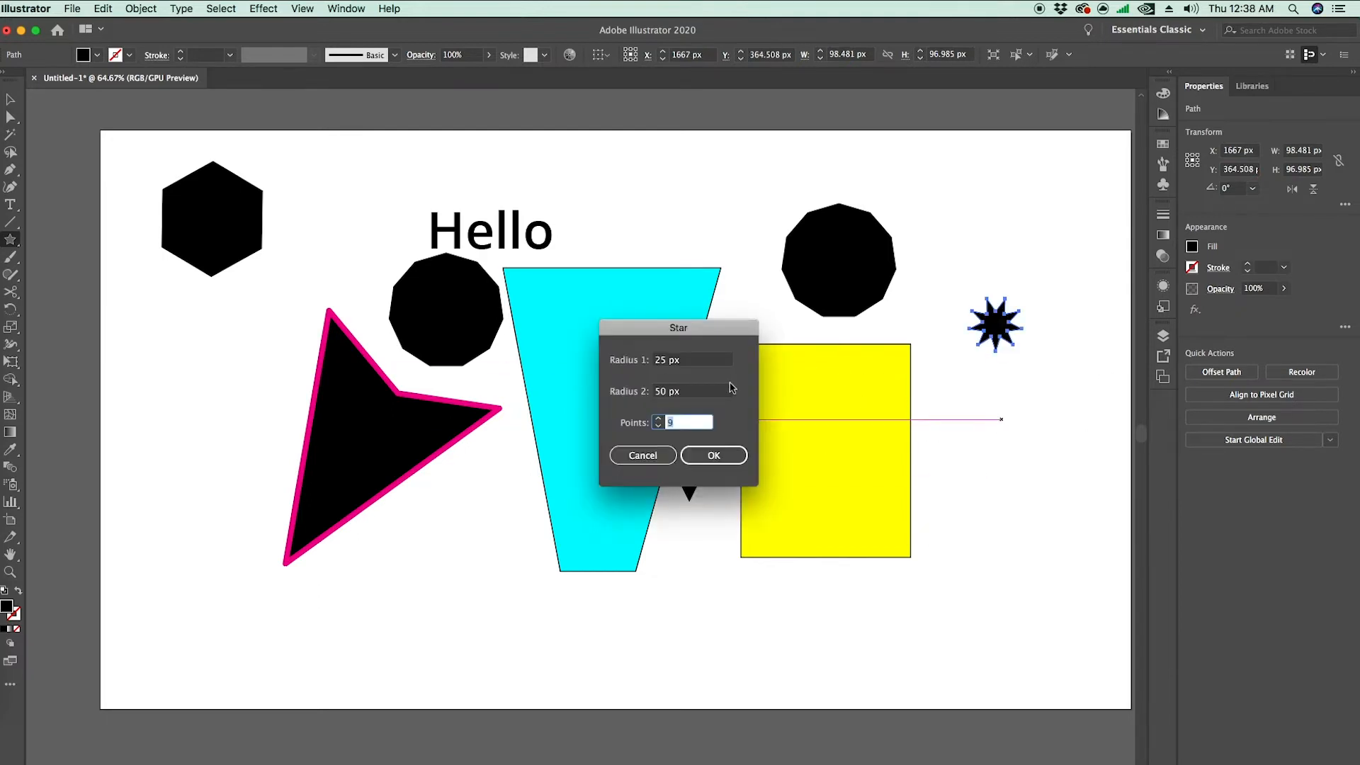
{"action": "left_click", "coordinate": [693, 360]}
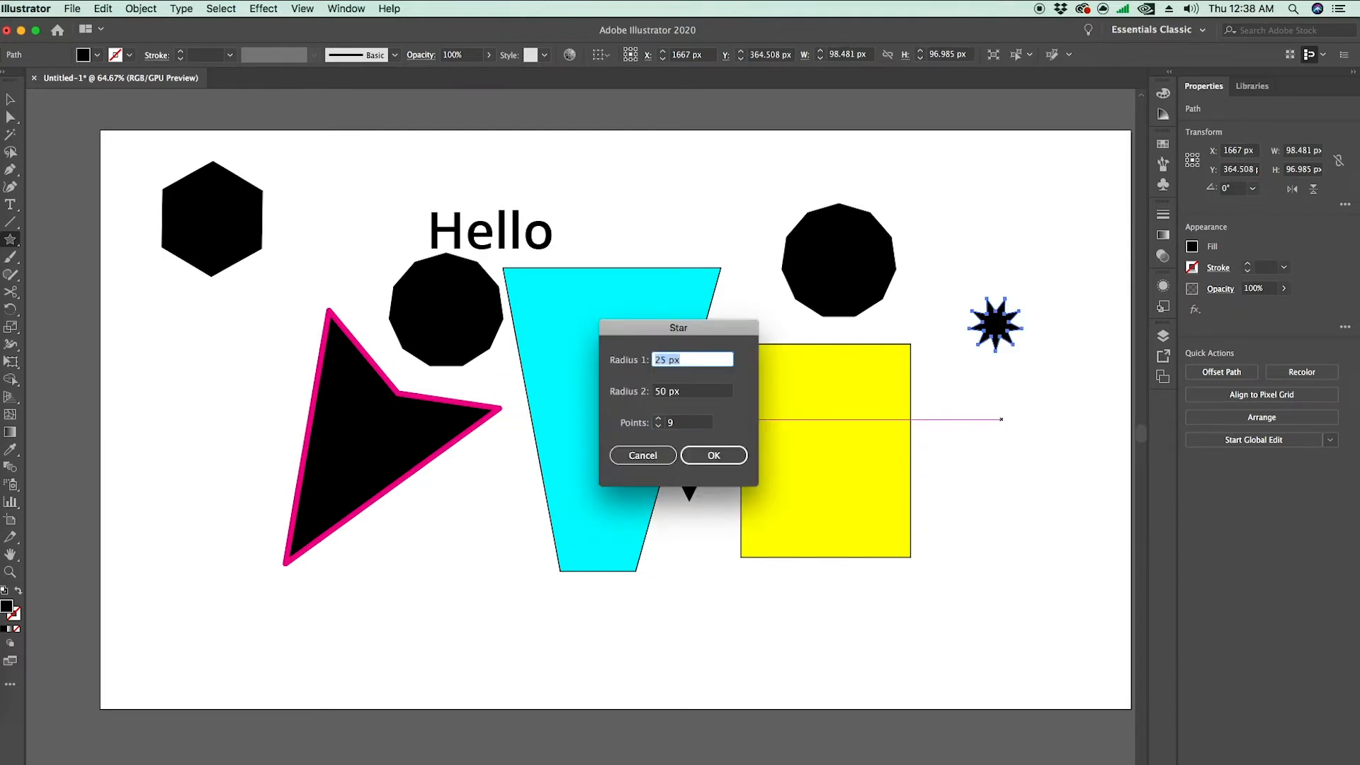
{"action": "type", "text": "45"}
{"action": "key", "text": "Return"}
{"action": "key", "text": "v"}
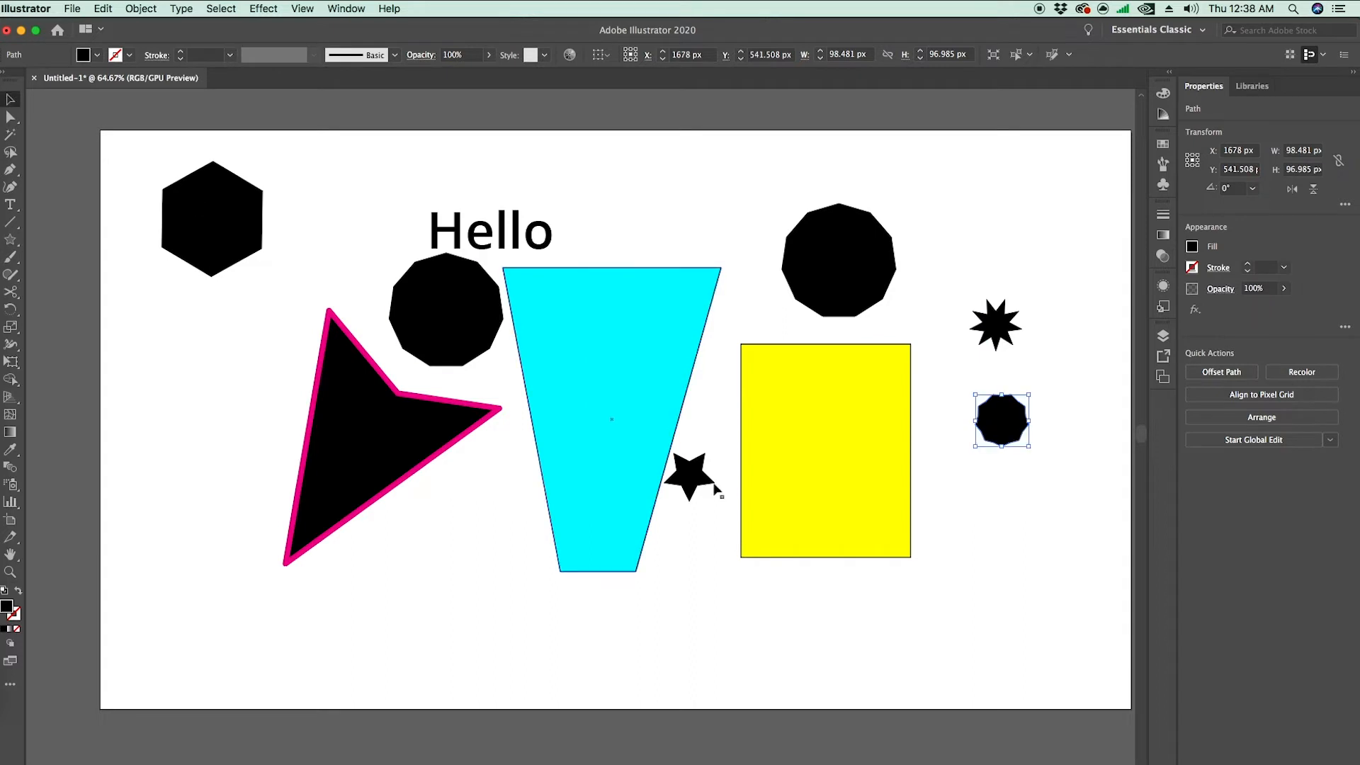
Step: Move the blunt nine-pointed star beside the spiky nine-pointed star to compare them, and deselect both
{"action": "left_click", "coordinate": [994, 504]}
{"action": "left_click_drag", "start_coordinate": [1011, 425], "coordinate": [1075, 328]}
{"action": "left_click", "coordinate": [1026, 384]}
{"action": "left_click_drag", "start_coordinate": [971, 228], "coordinate": [1077, 435]}
{"action": "left_click", "coordinate": [1077, 436]}
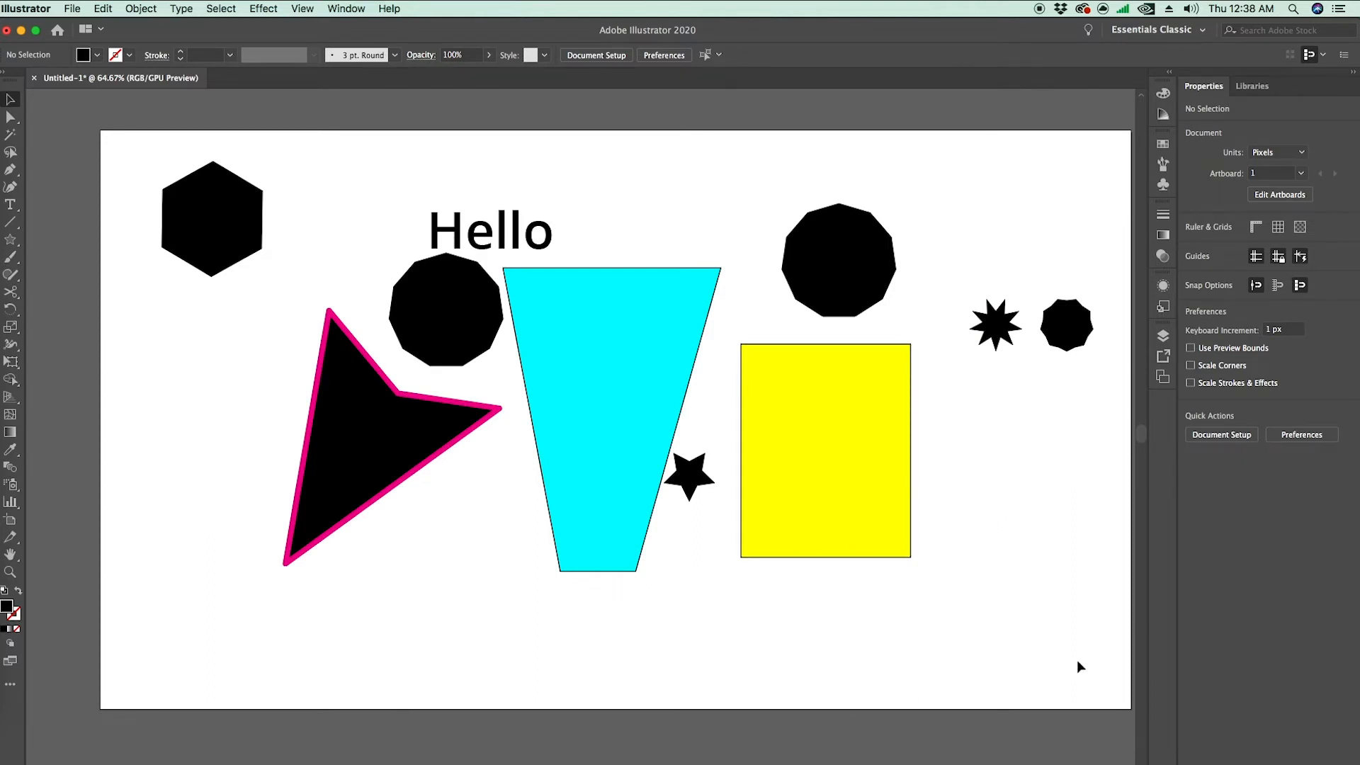
Step: Delete all artwork and draw a black rectangle about 474 by 382 px near the middle of the artboard
{"action": "left_click_drag", "start_coordinate": [1085, 657], "coordinate": [186, 163]}
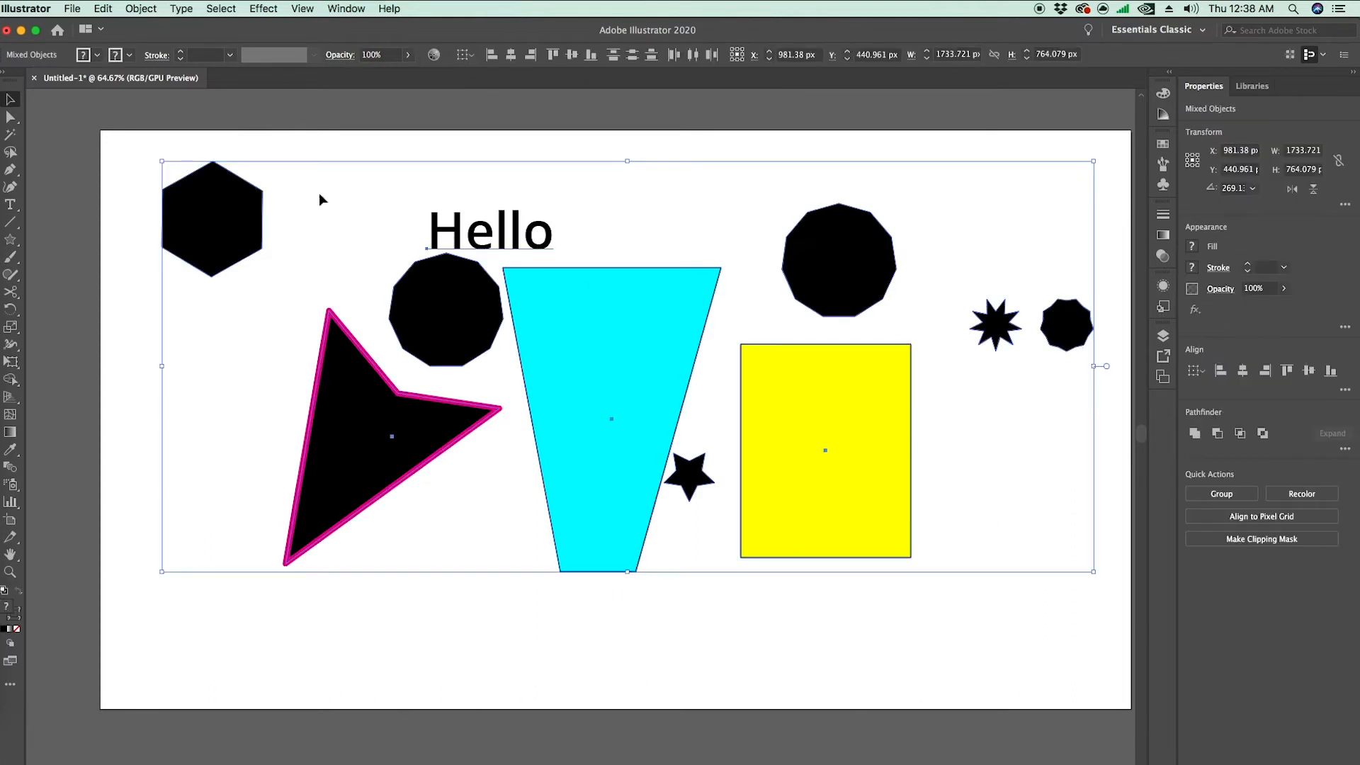
{"action": "key", "text": "Delete"}
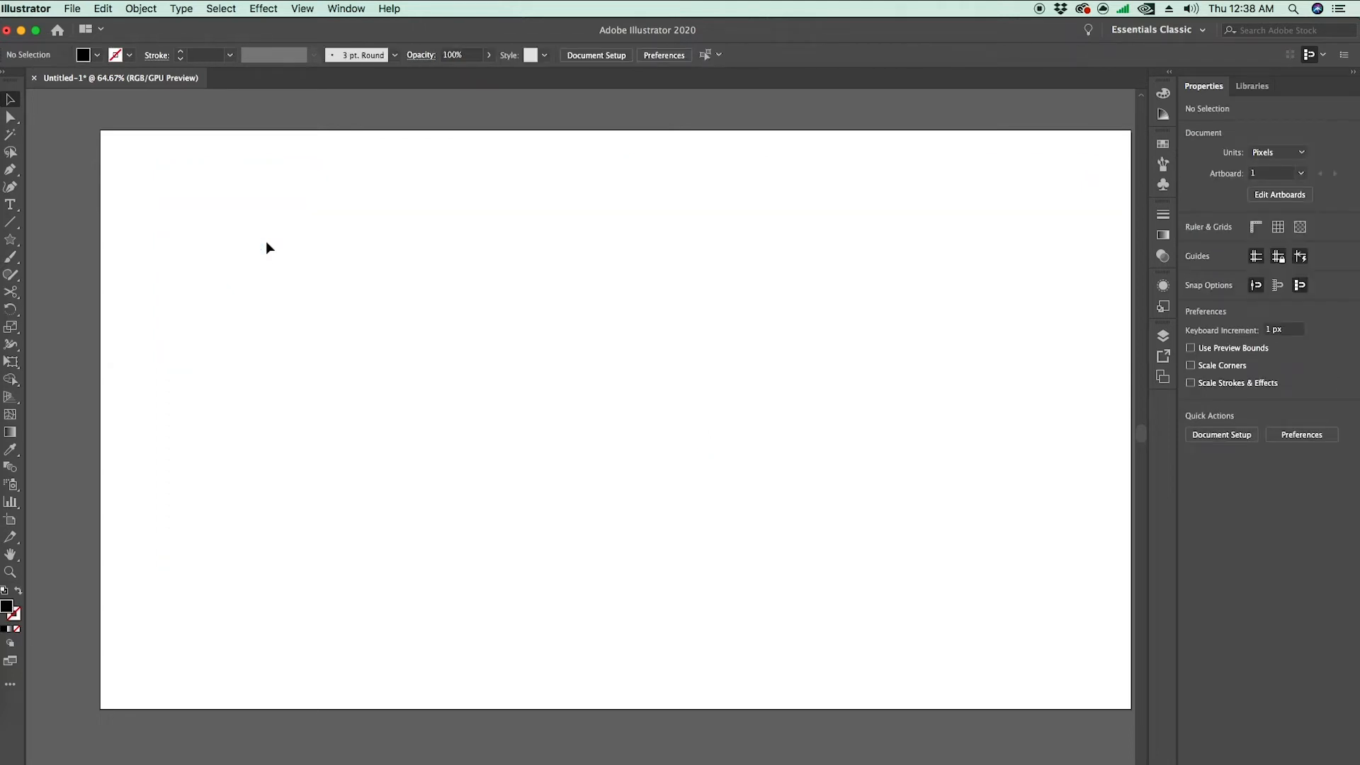
{"action": "left_click_drag", "start_coordinate": [10, 240], "coordinate": [71, 236]}
{"action": "left_click_drag", "start_coordinate": [431, 268], "coordinate": [686, 473]}
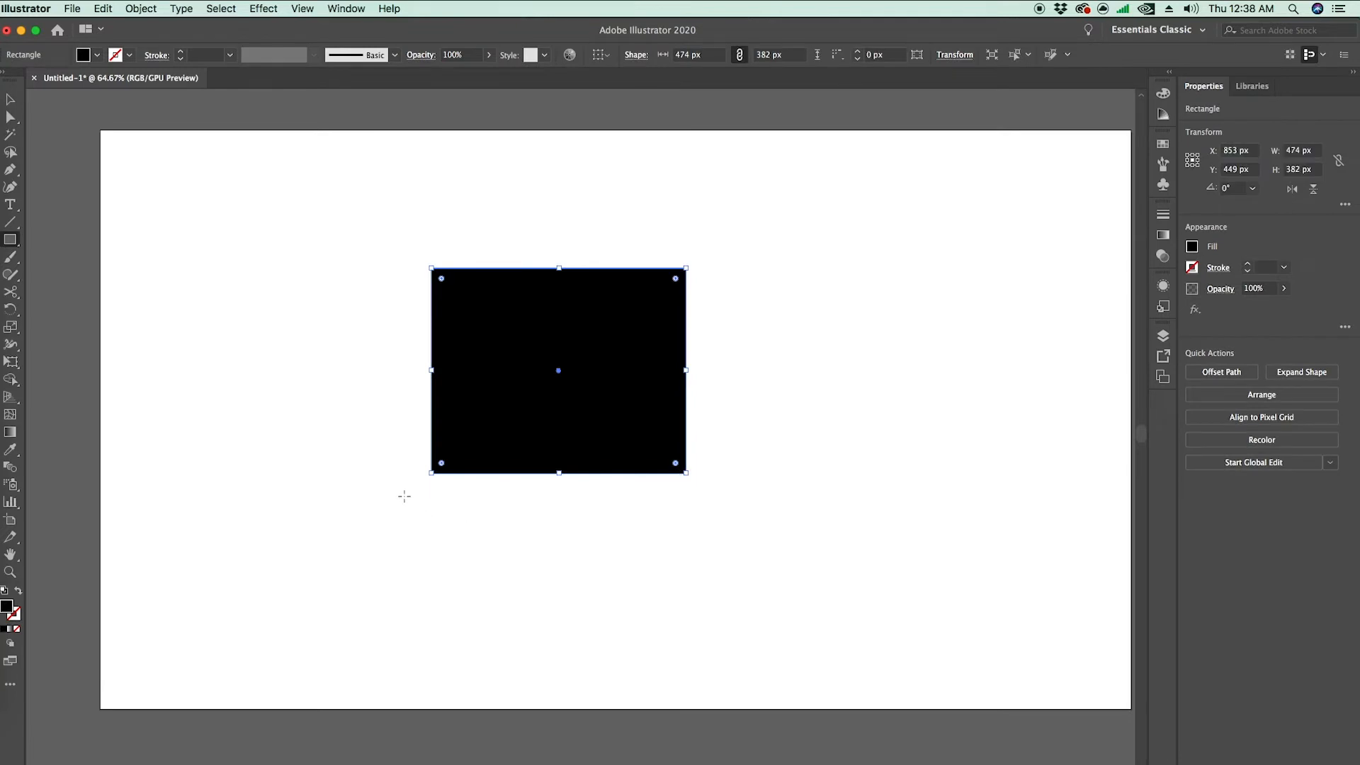
Step: Fill the rectangle with bright pink
{"action": "double_click", "coordinate": [6, 608]}
{"action": "left_click_drag", "start_coordinate": [634, 338], "coordinate": [681, 308]}
{"action": "left_click", "coordinate": [852, 323]}
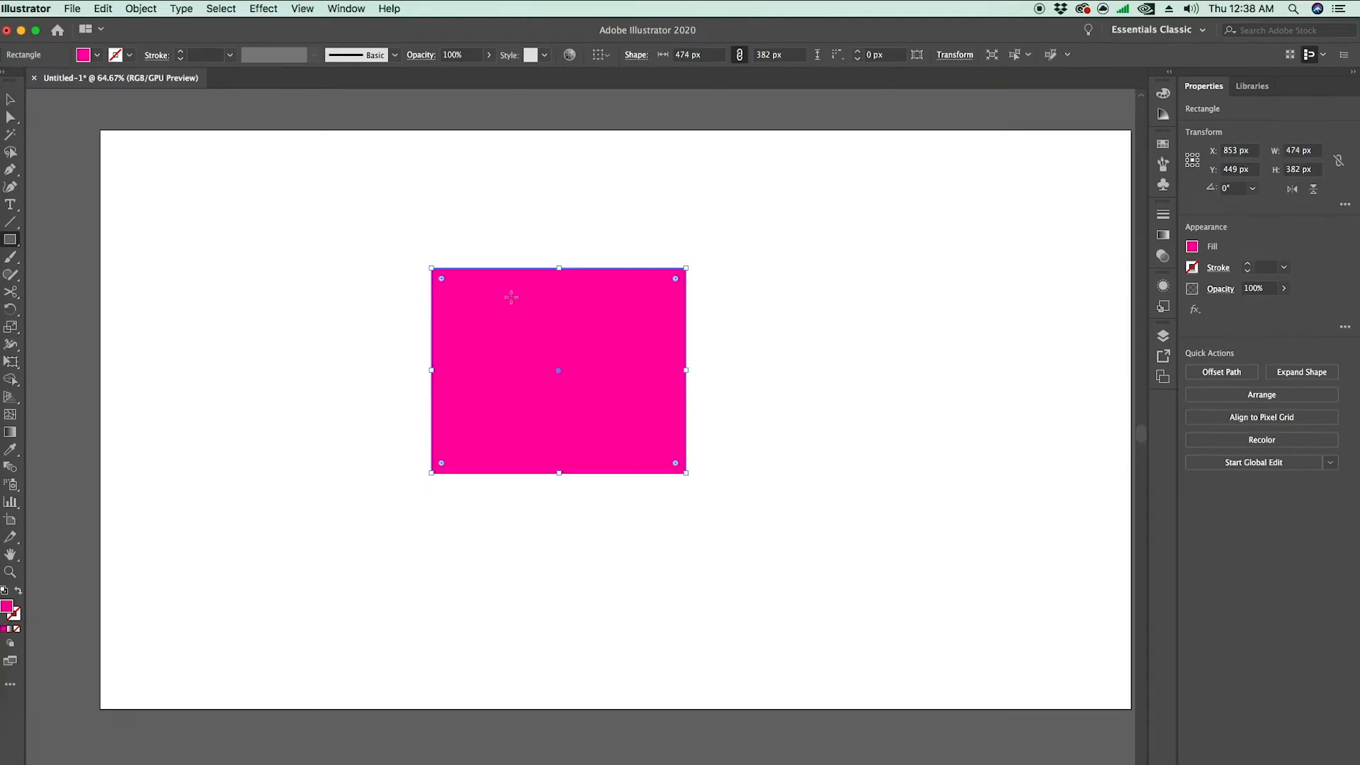
{"action": "key", "text": "v"}
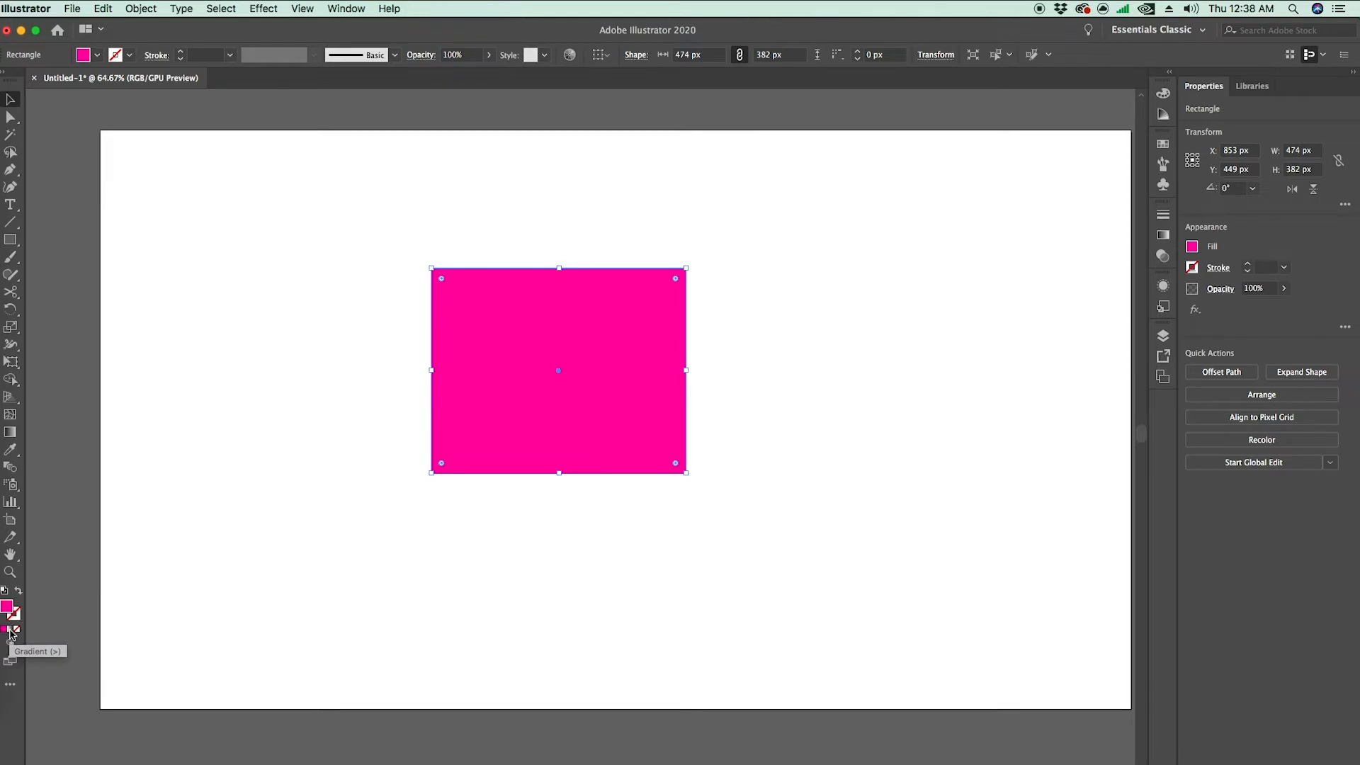
Step: Apply the default white-to-black linear gradient fill to the rectangle, check it deselected, and reselect the rectangle
{"action": "left_click", "coordinate": [11, 631]}
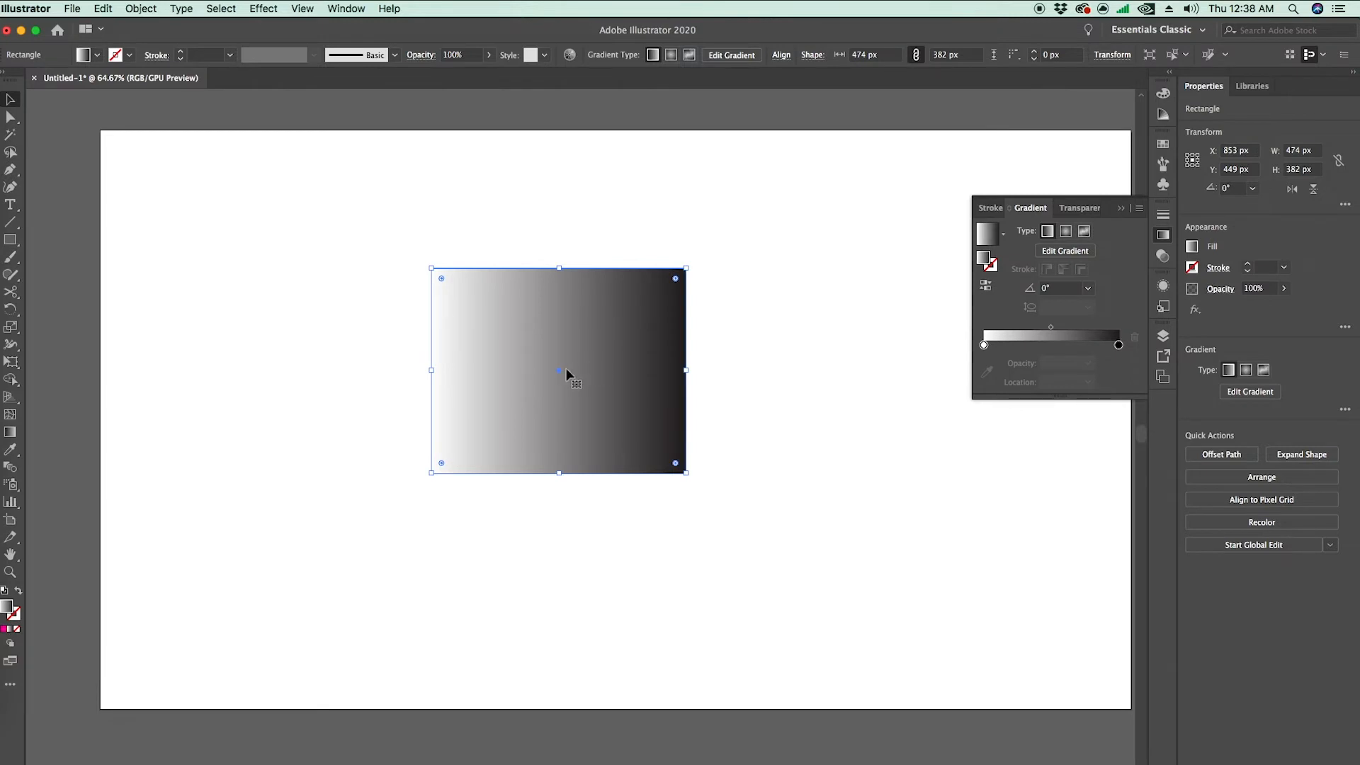
{"action": "left_click", "coordinate": [410, 313]}
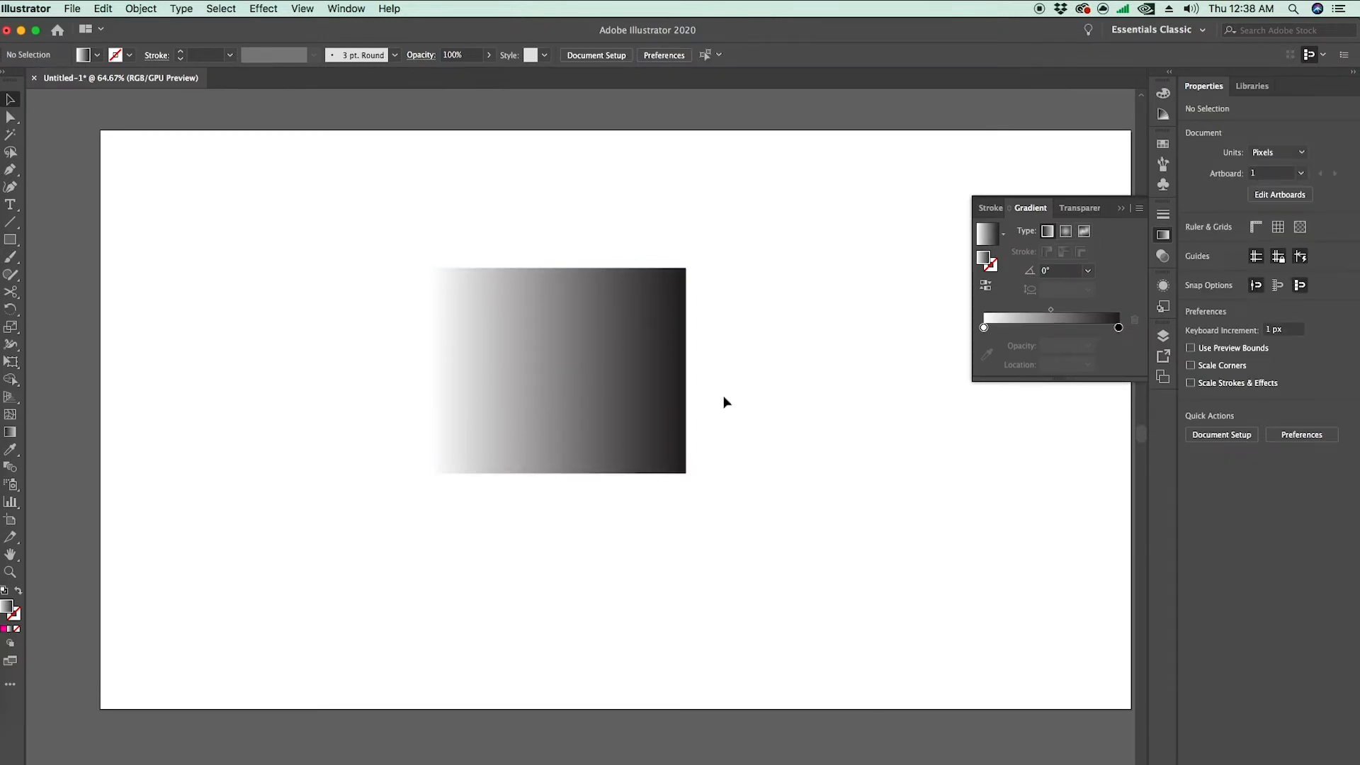
{"action": "left_click", "coordinate": [629, 383]}
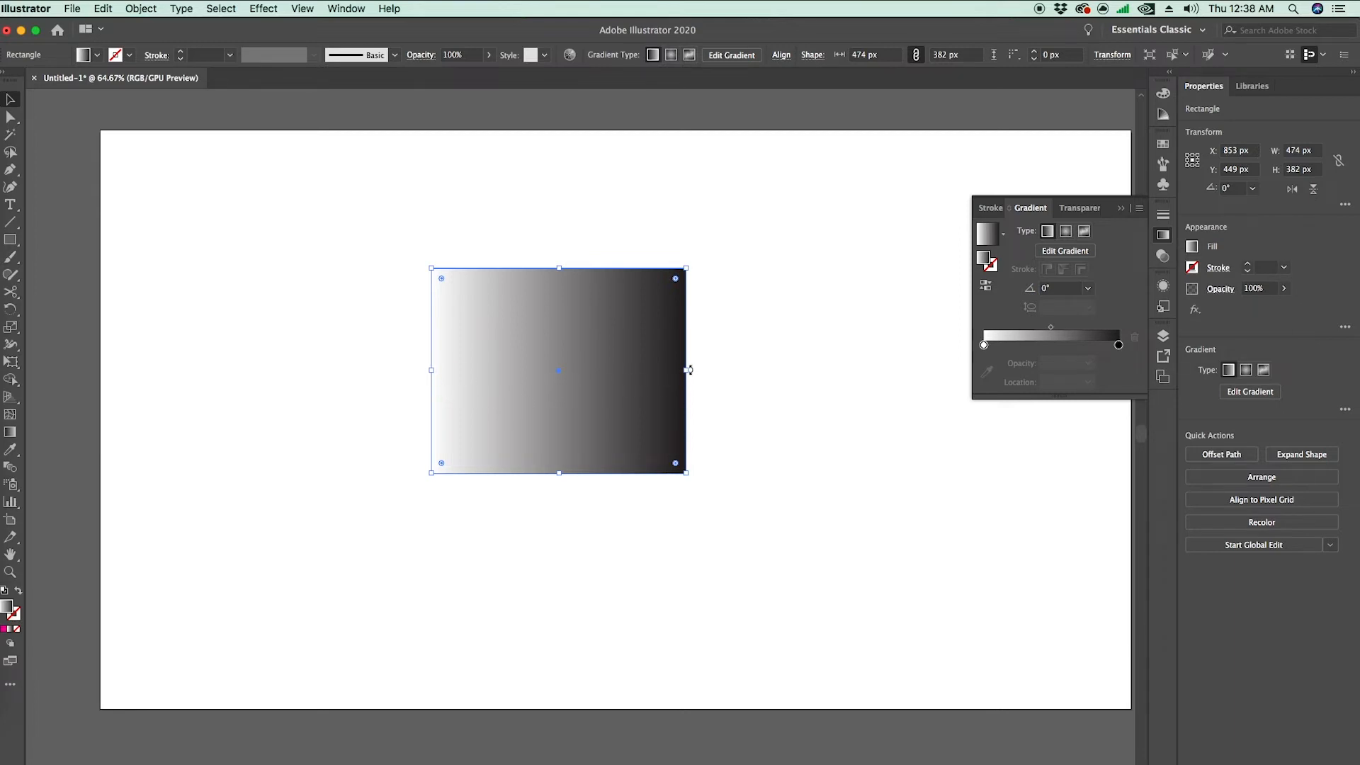
Step: Try the radial and freeform gradient types on the rectangle and return to the linear type
{"action": "left_click", "coordinate": [1066, 232]}
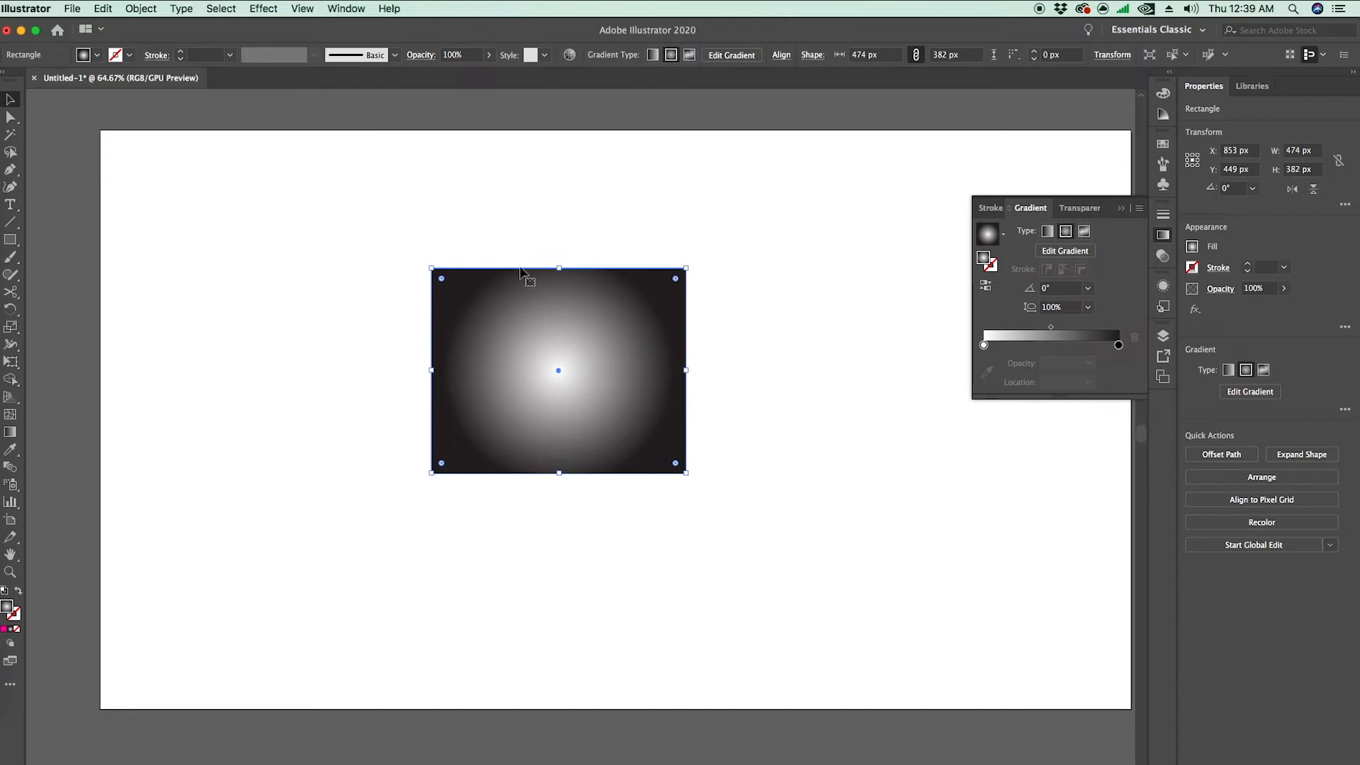
{"action": "left_click", "coordinate": [1089, 231]}
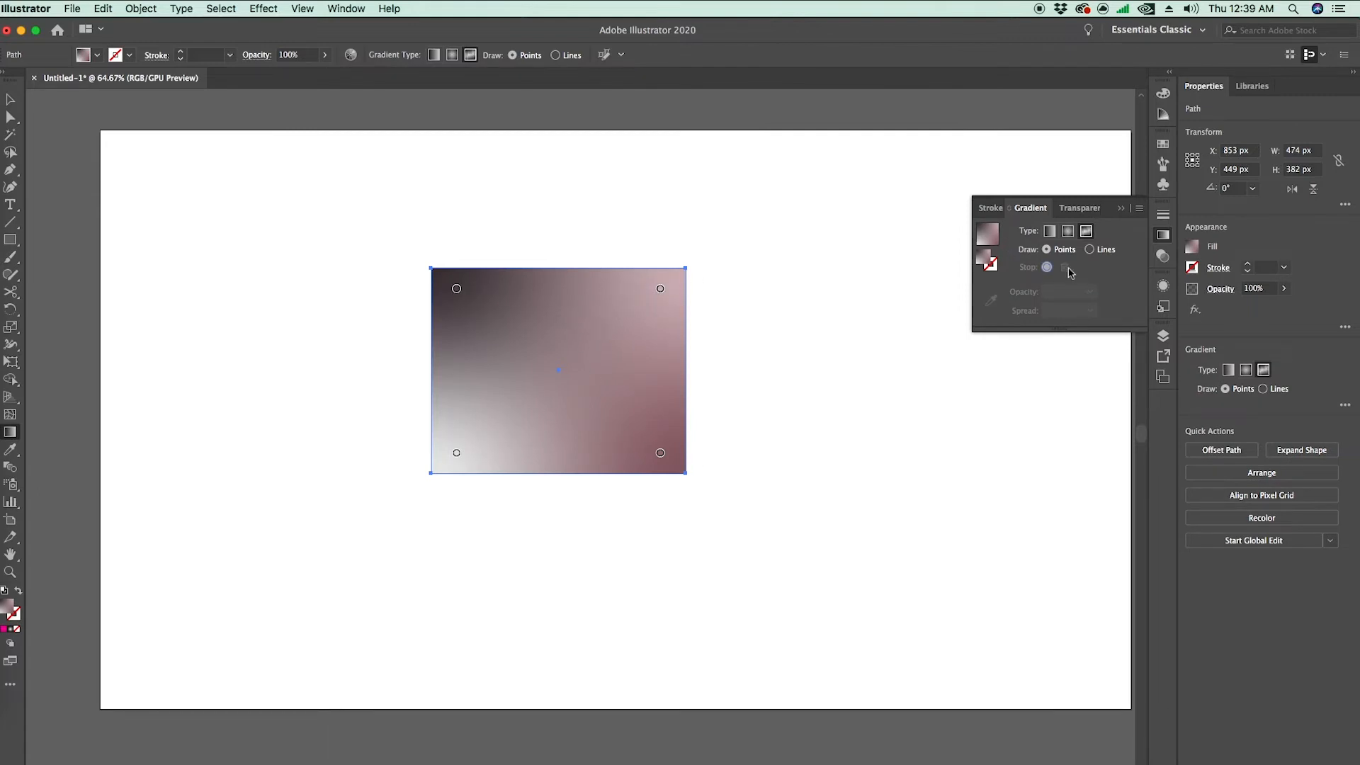
{"action": "left_click", "coordinate": [1050, 234]}
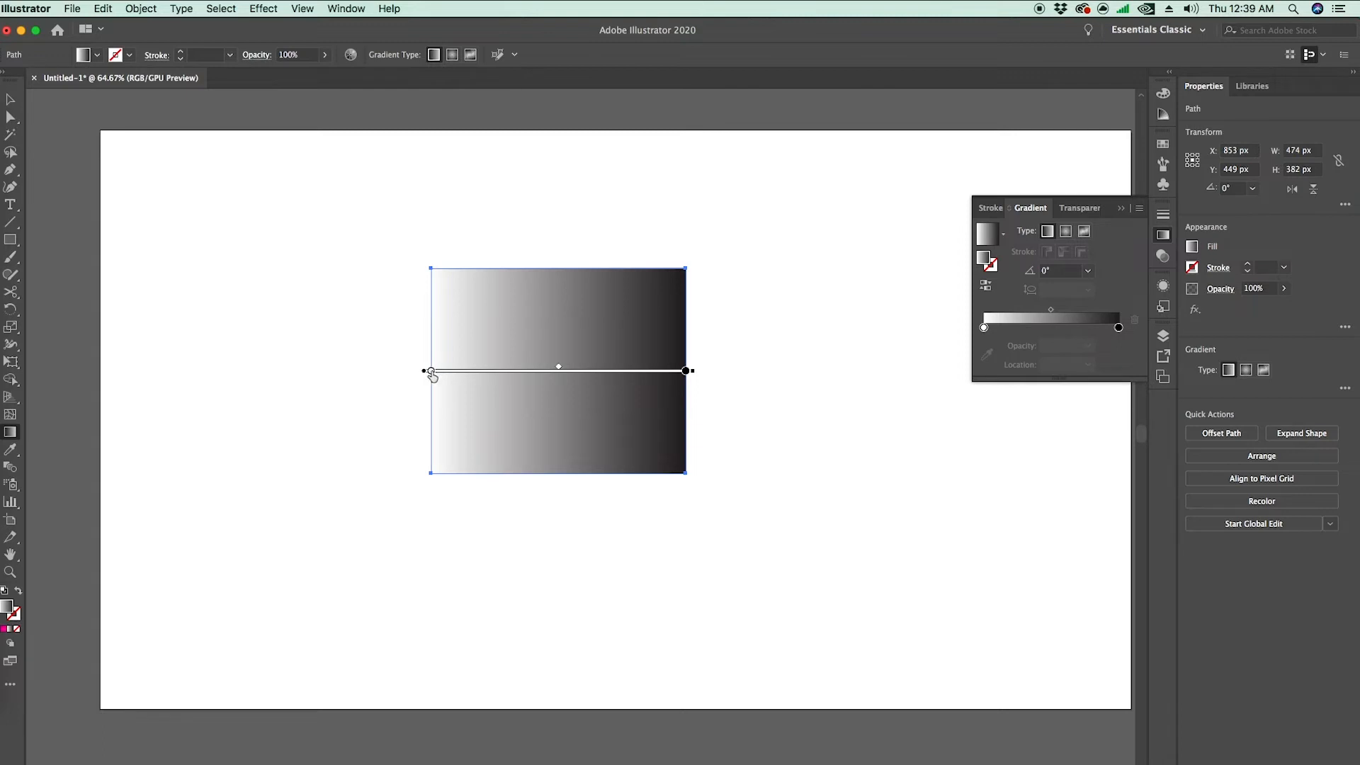
Step: Examine the opacity and location settings of the gradient's white and black colour stops
{"action": "left_click", "coordinate": [983, 328]}
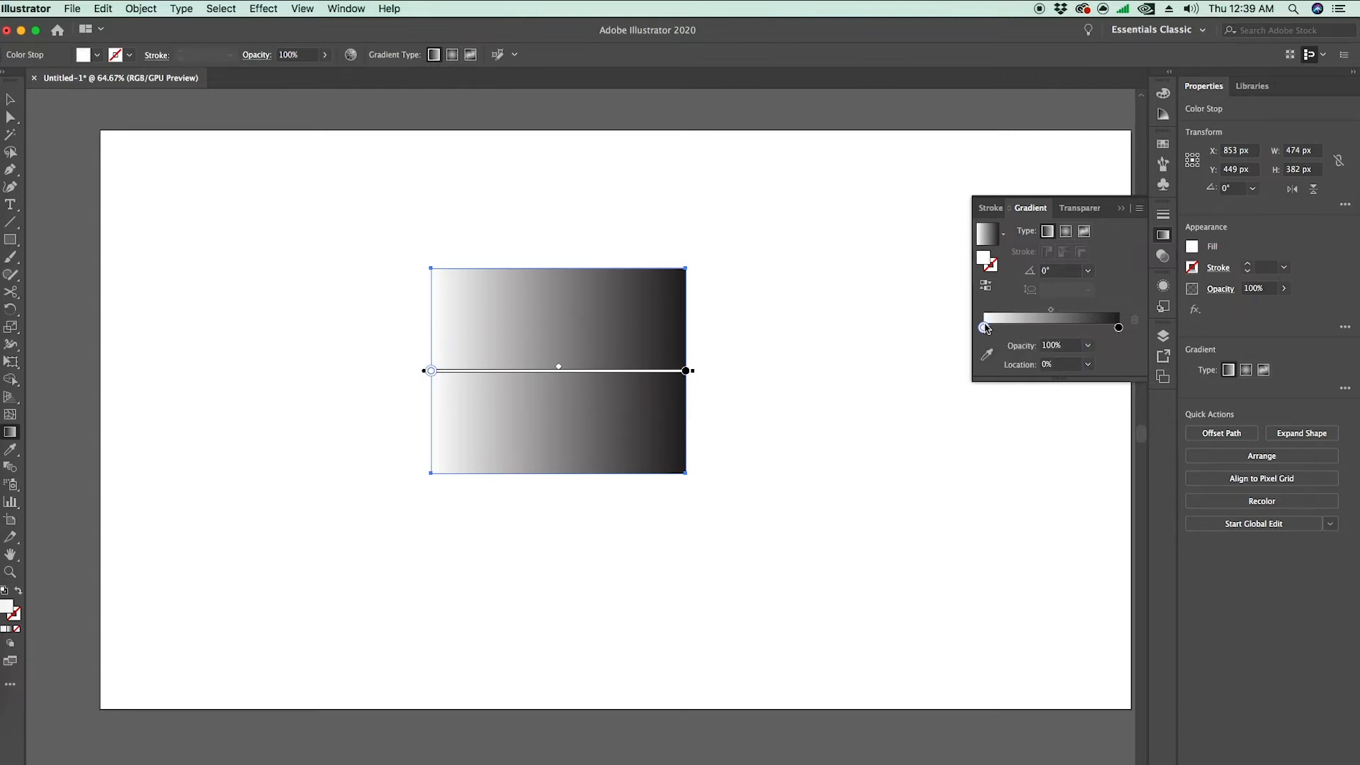
{"action": "left_click", "coordinate": [1118, 328]}
{"action": "left_click", "coordinate": [983, 328]}
{"action": "left_click", "coordinate": [1060, 347]}
{"action": "left_click_drag", "start_coordinate": [1060, 347], "coordinate": [1034, 347]}
{"action": "left_click_drag", "start_coordinate": [1059, 364], "coordinate": [1029, 365]}
{"action": "left_click", "coordinate": [1119, 328]}
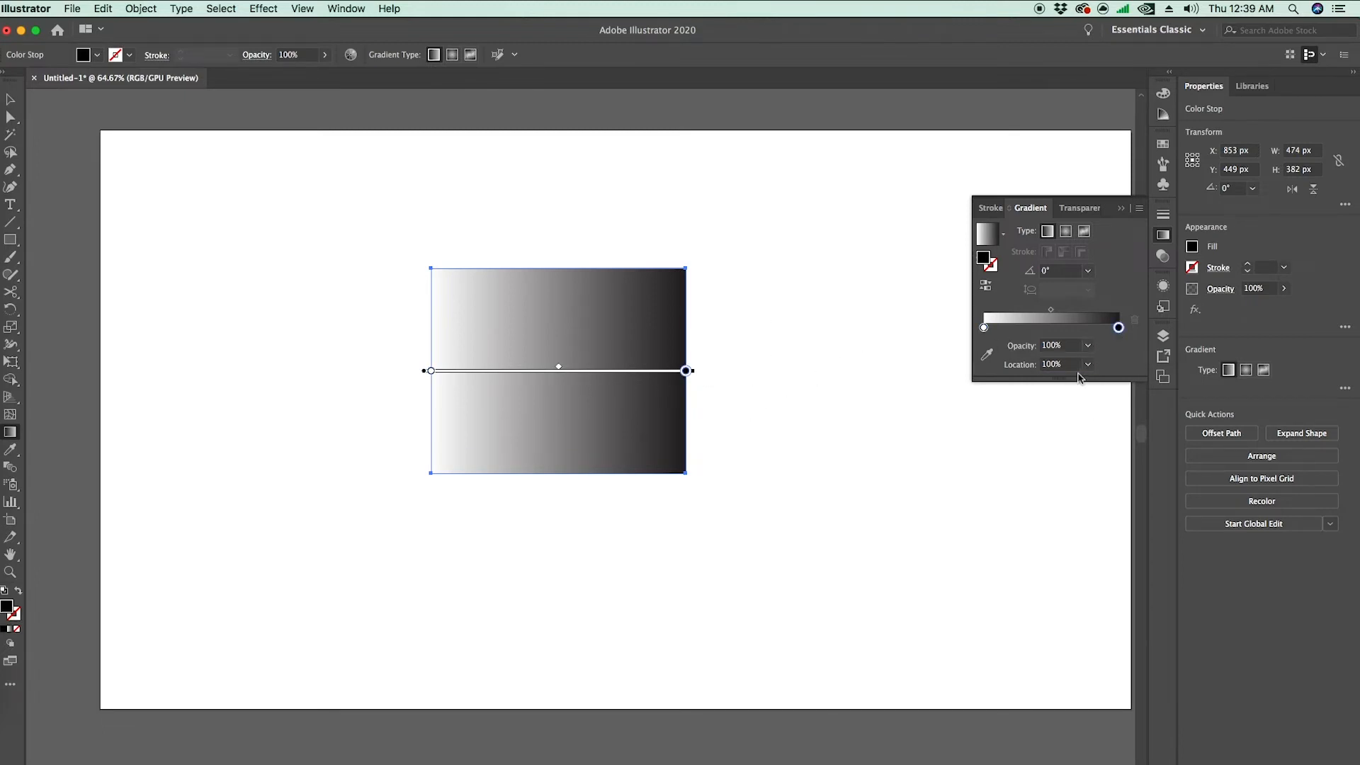
Step: Switch the white gradient stop to RGB colour mode and recolour it orange, ff8e28
{"action": "double_click", "coordinate": [984, 329]}
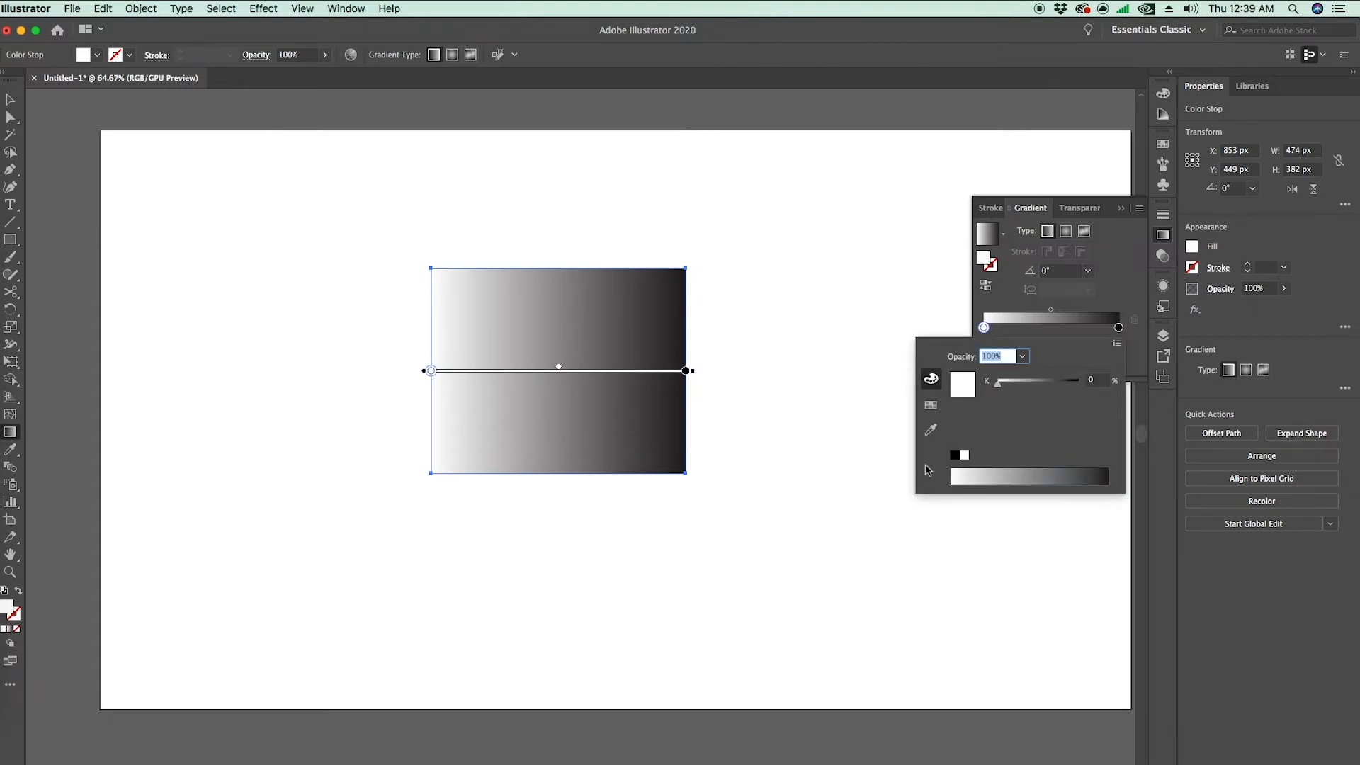
{"action": "left_click", "coordinate": [1117, 347]}
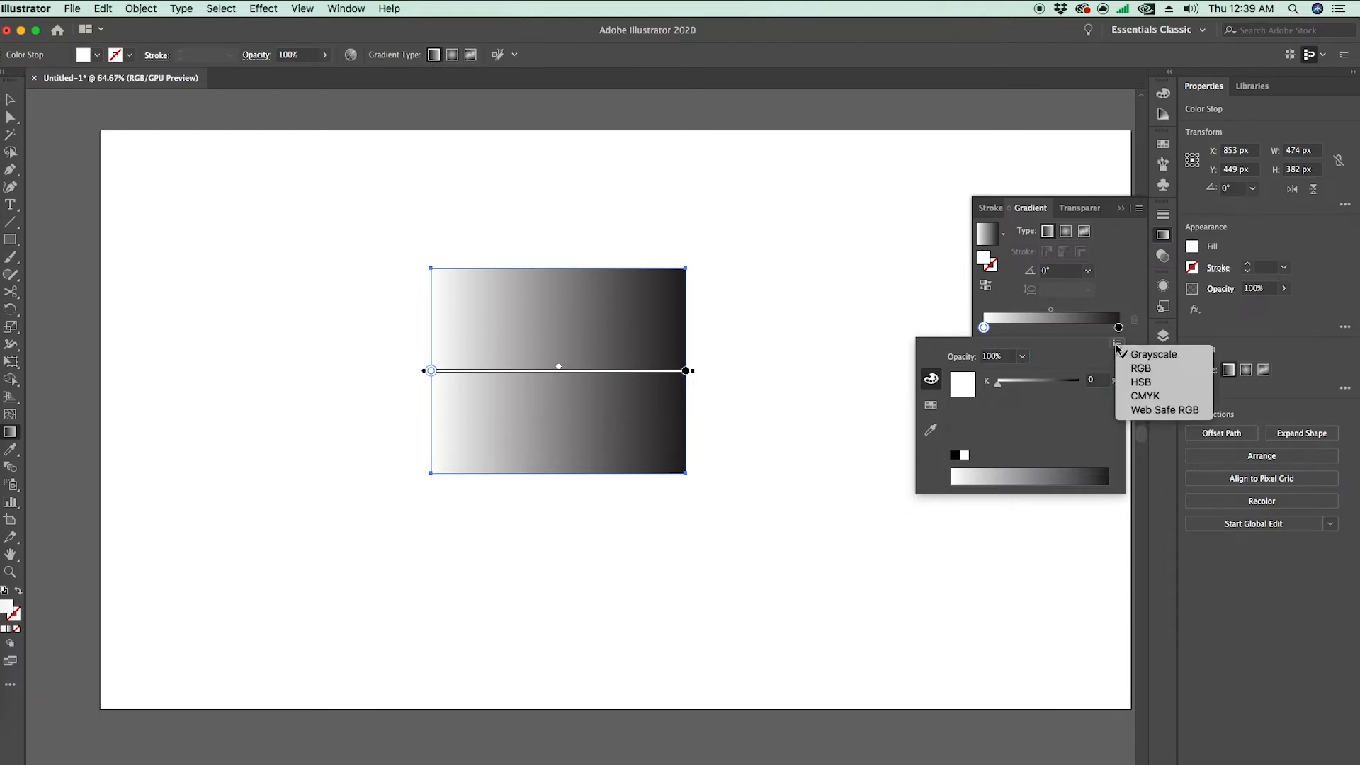
{"action": "left_click", "coordinate": [1146, 373]}
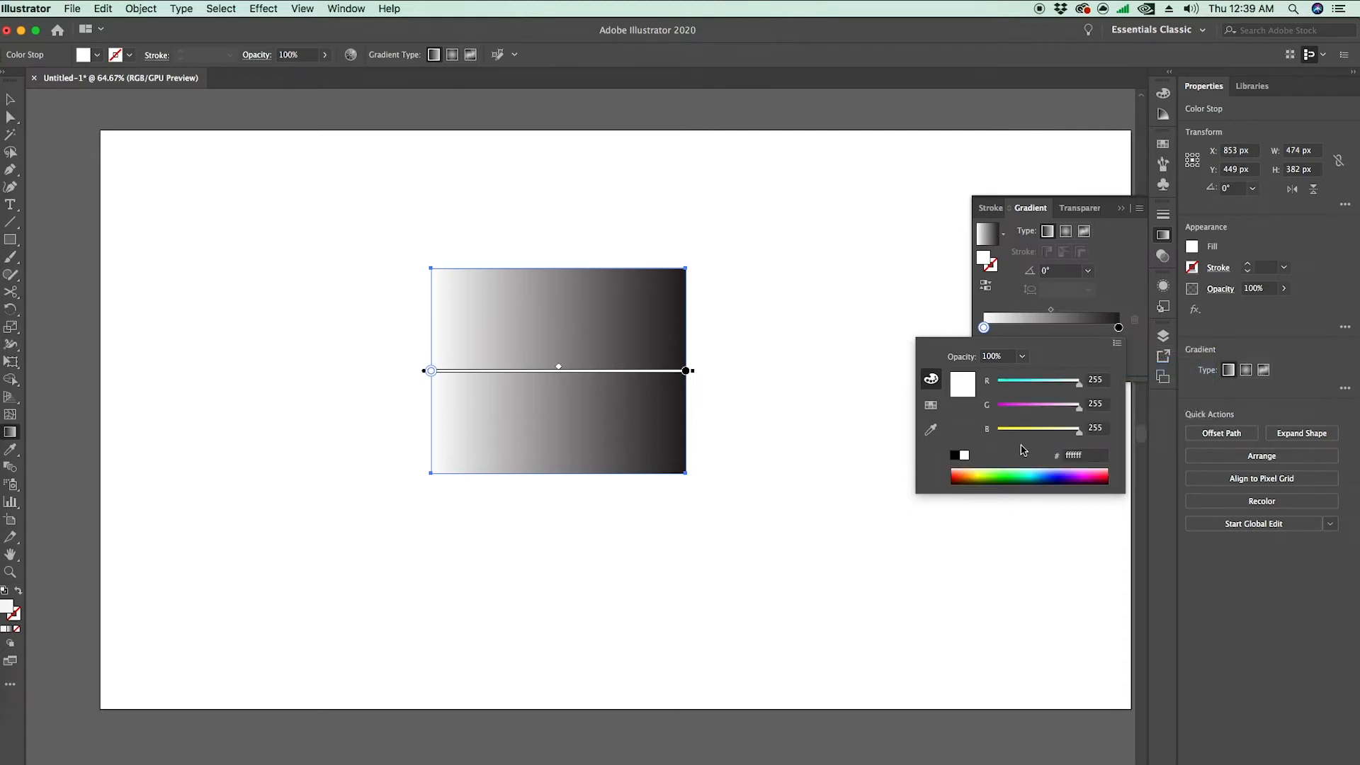
{"action": "left_click_drag", "start_coordinate": [1027, 430], "coordinate": [1097, 391]}
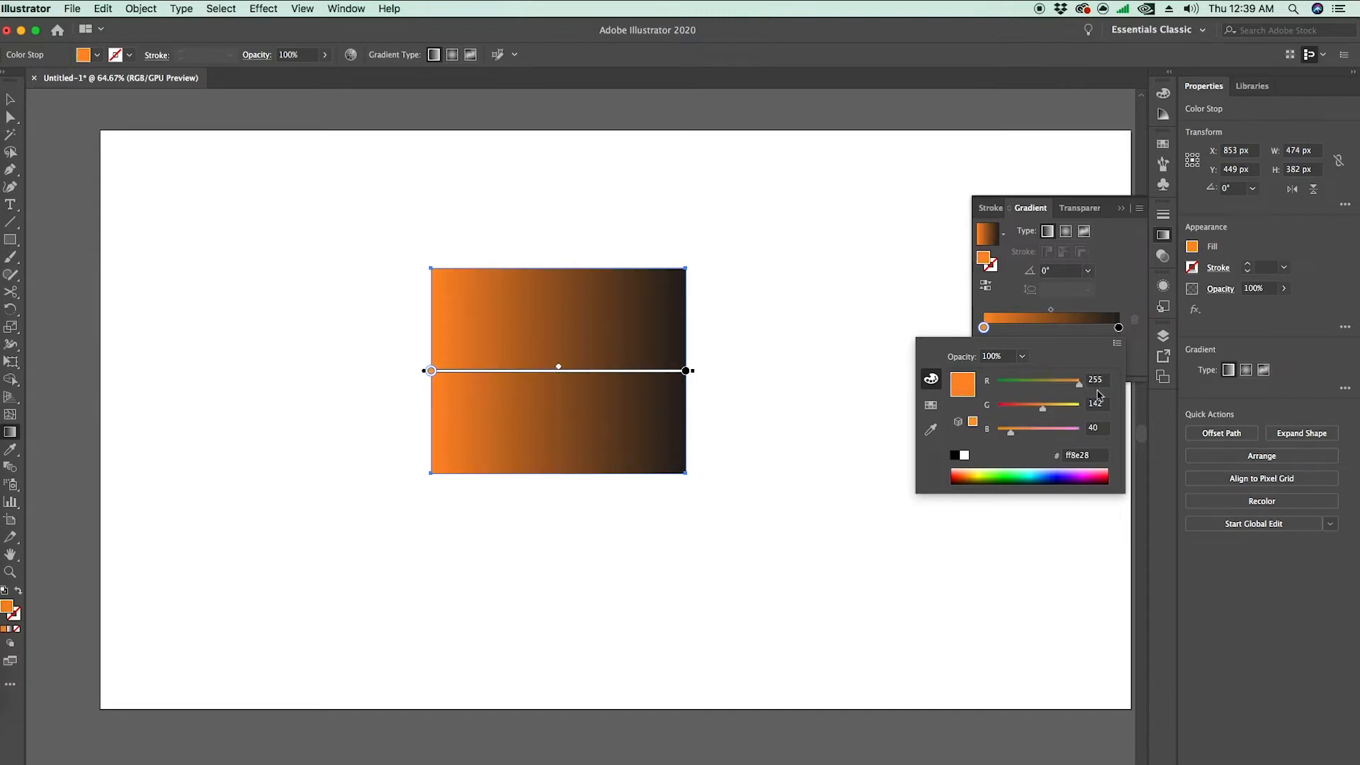
Step: Switch the gradient's black stop to RGB colour mode, recolour it green, 00ff00, and deselect the rectangle
{"action": "left_click", "coordinate": [1118, 328]}
{"action": "left_click", "coordinate": [1117, 342]}
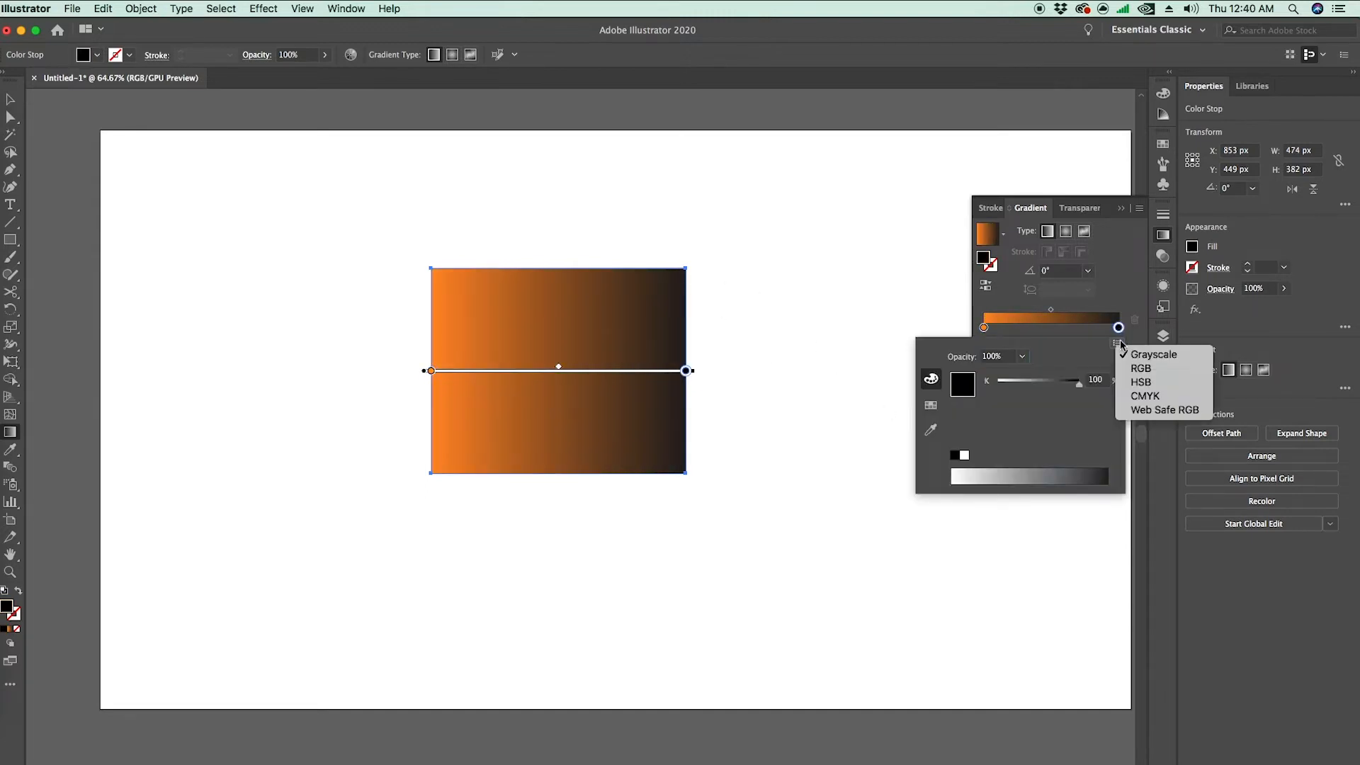
{"action": "left_click", "coordinate": [1138, 371]}
{"action": "left_click_drag", "start_coordinate": [998, 404], "coordinate": [1078, 407]}
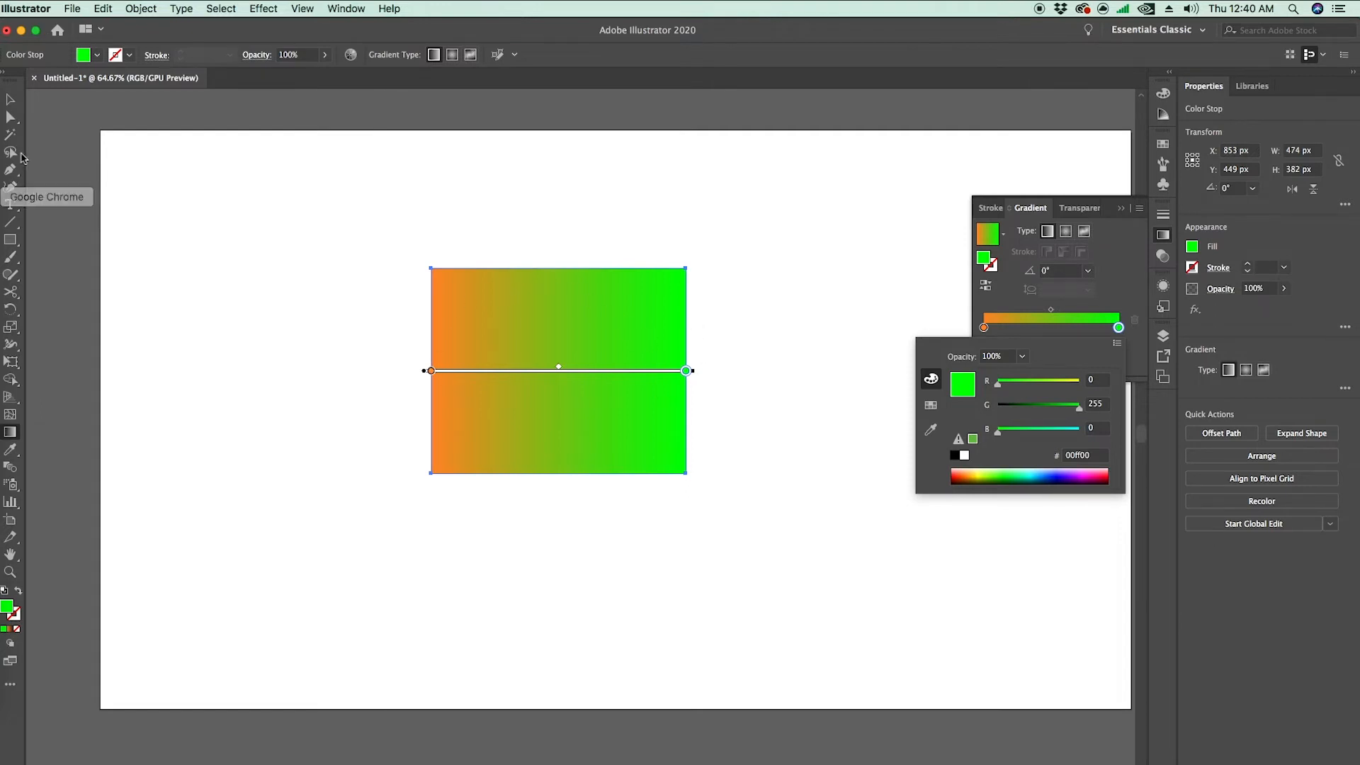
{"action": "left_click", "coordinate": [10, 100]}
{"action": "left_click", "coordinate": [223, 391]}
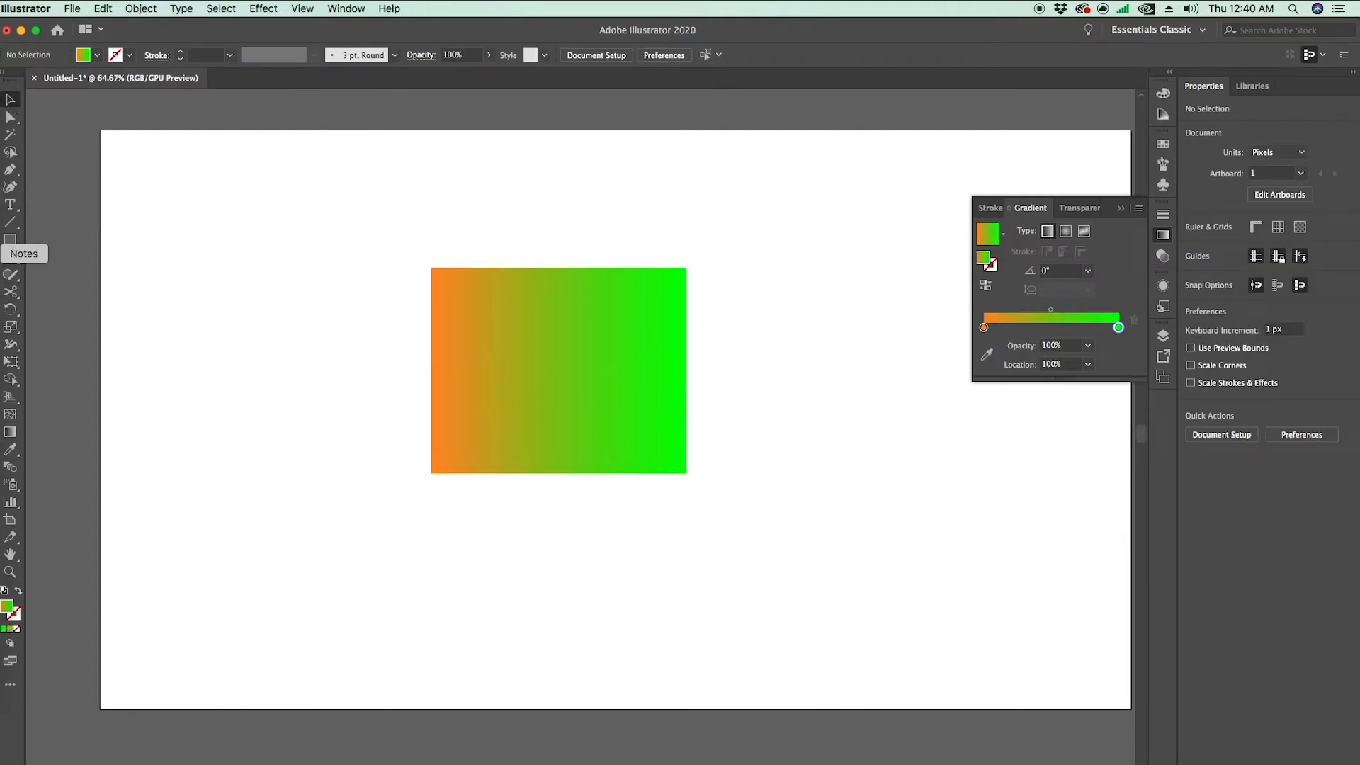
Step: Draw a rectangle about 1028 by 655 px over the gradient rectangle and give it a solid blue fill, 0600ff
{"action": "left_click_drag", "start_coordinate": [288, 216], "coordinate": [841, 568]}
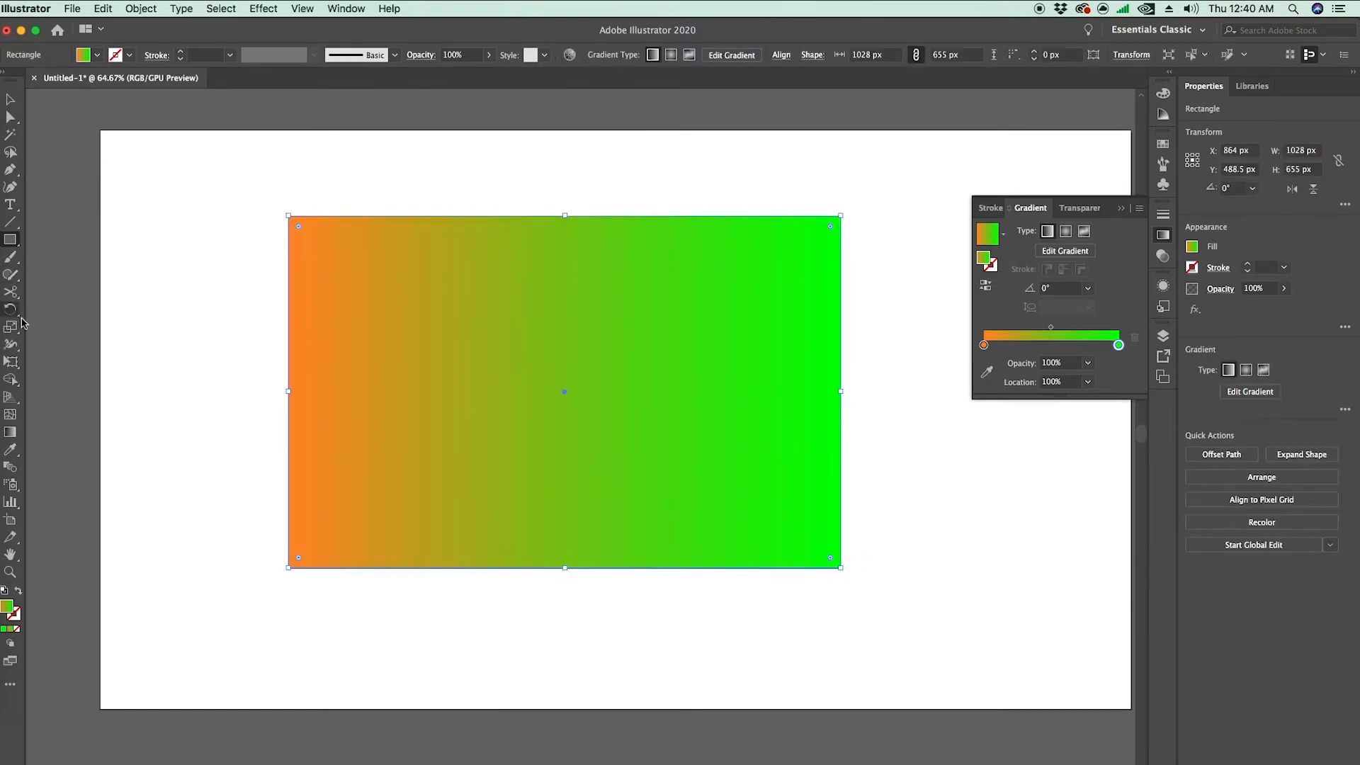
{"action": "left_click", "coordinate": [4, 629]}
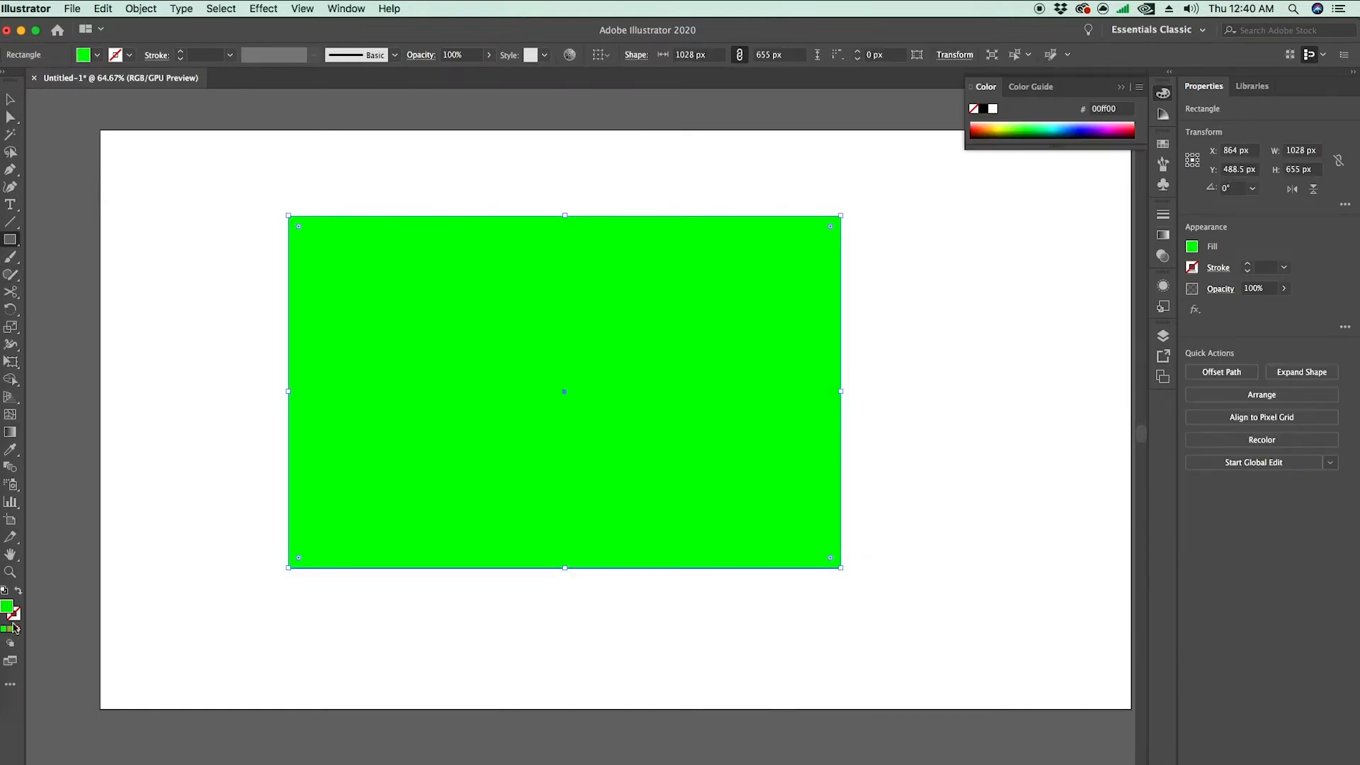
{"action": "double_click", "coordinate": [8, 606]}
{"action": "left_click_drag", "start_coordinate": [697, 363], "coordinate": [697, 372]}
{"action": "left_click", "coordinate": [833, 316]}
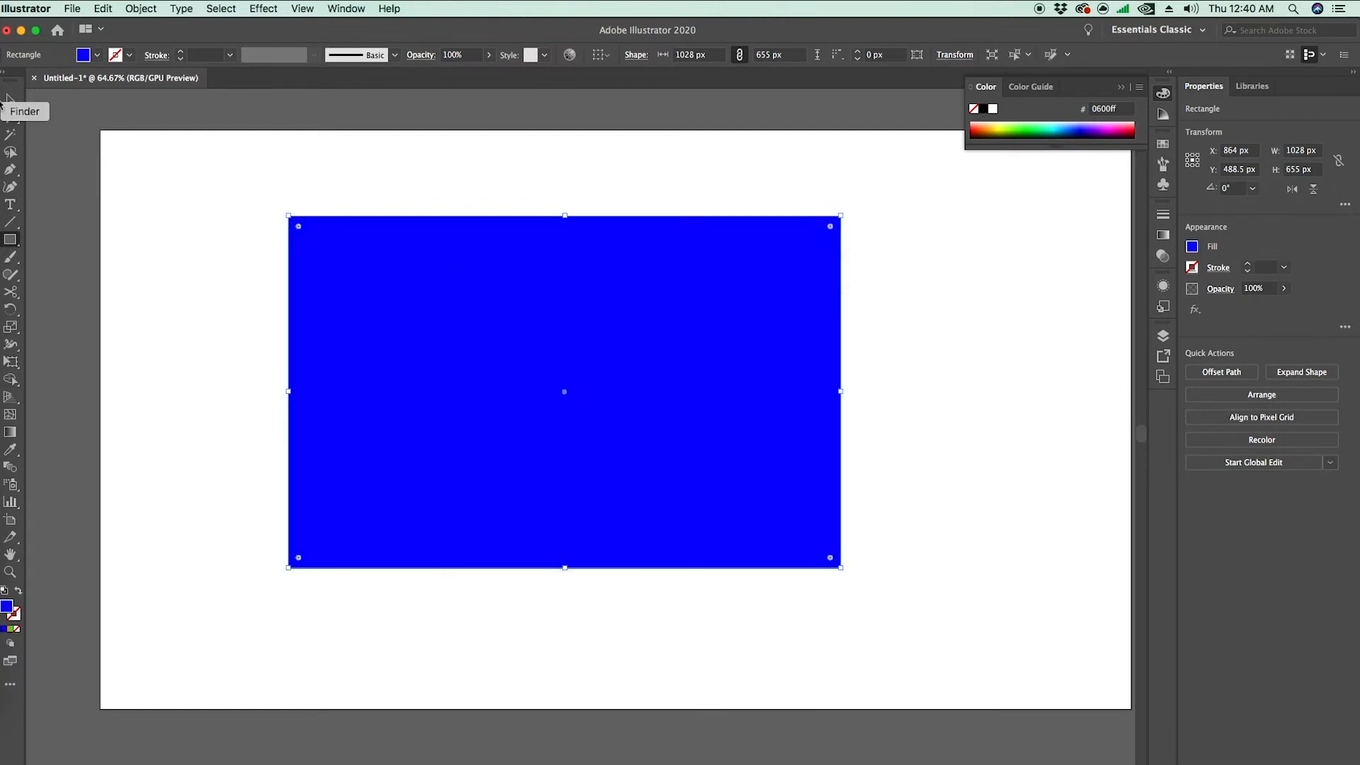
Step: Send the blue rectangle to the back, behind the gradient rectangle, and deselect it
{"action": "left_click", "coordinate": [10, 101]}
{"action": "right_click", "coordinate": [422, 276]}
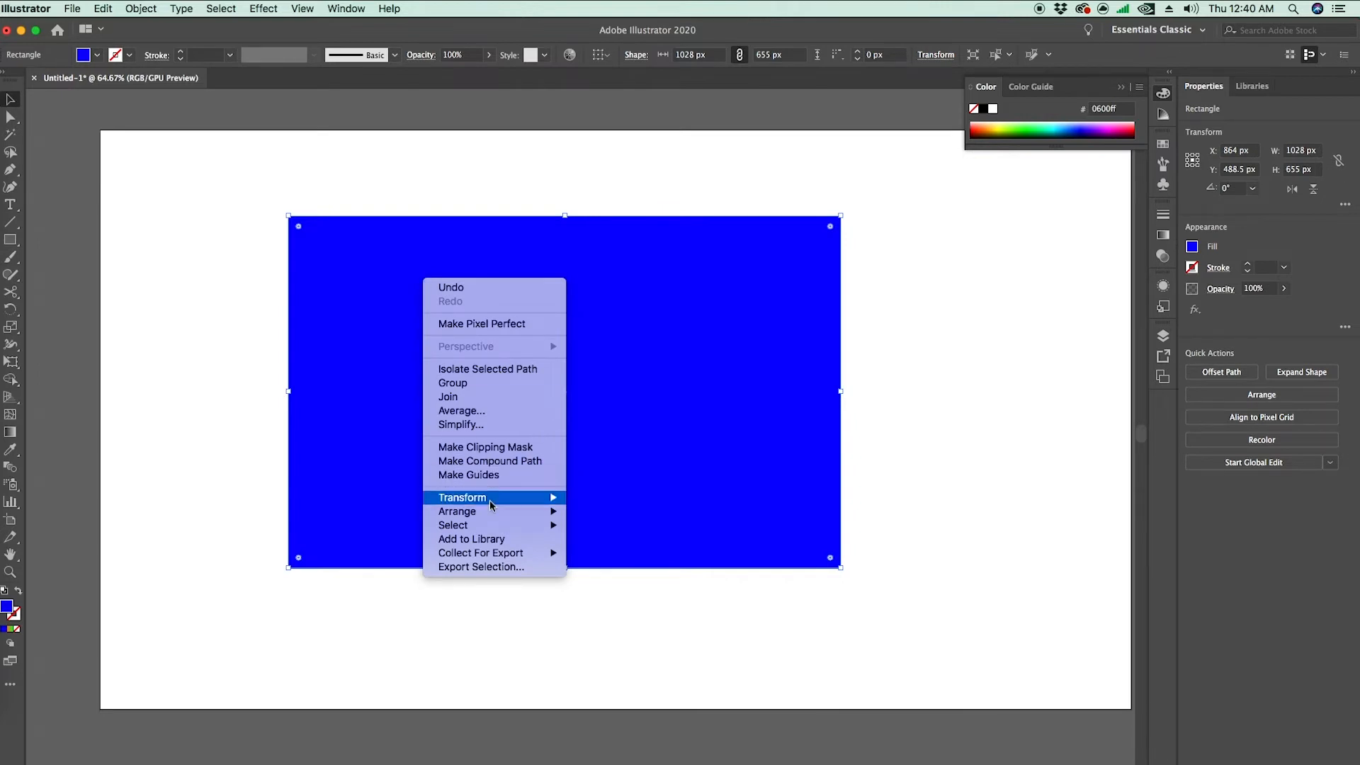
{"action": "mouse_move", "coordinate": [506, 511]}
{"action": "left_click", "coordinate": [622, 556]}
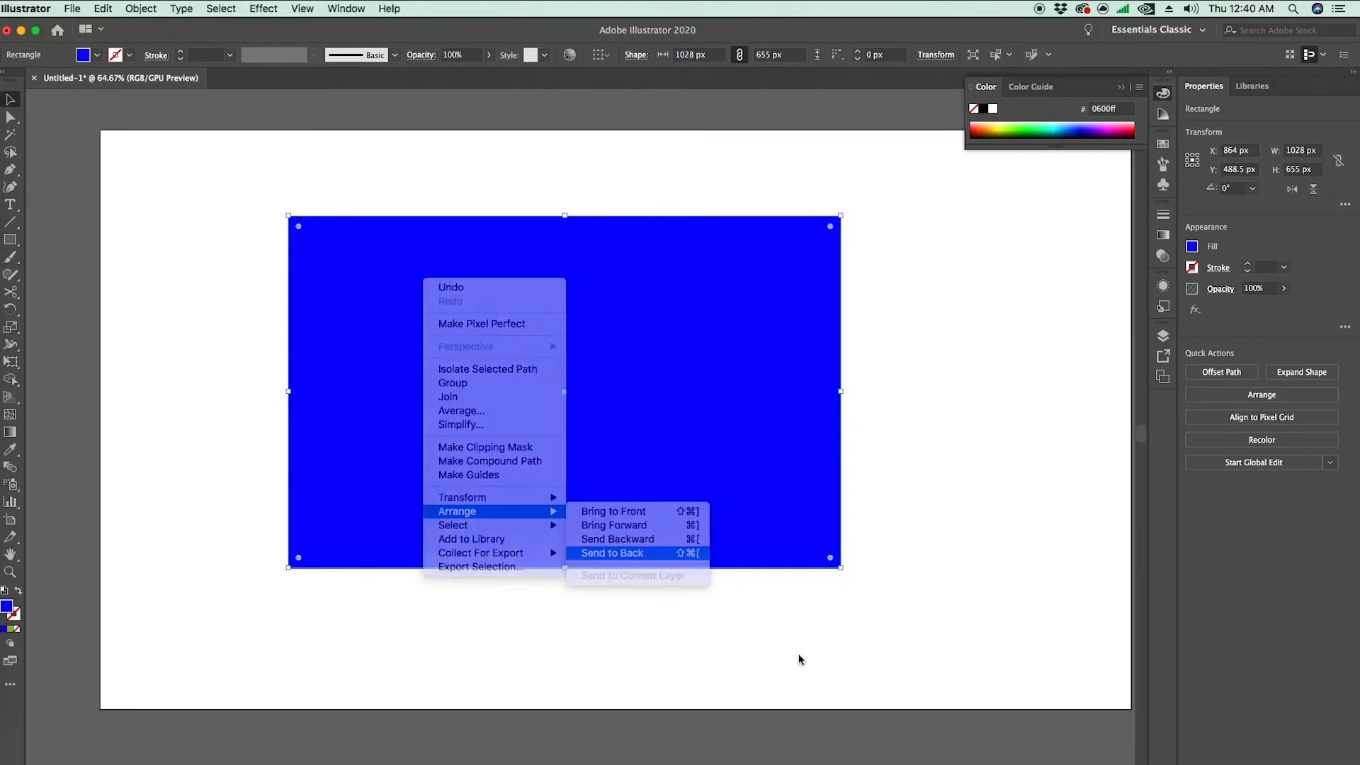
{"action": "left_click", "coordinate": [877, 650]}
Step: Set the orange stop of the smaller rectangle's gradient to 0% opacity and deselect the rectangle
{"action": "left_click", "coordinate": [575, 408]}
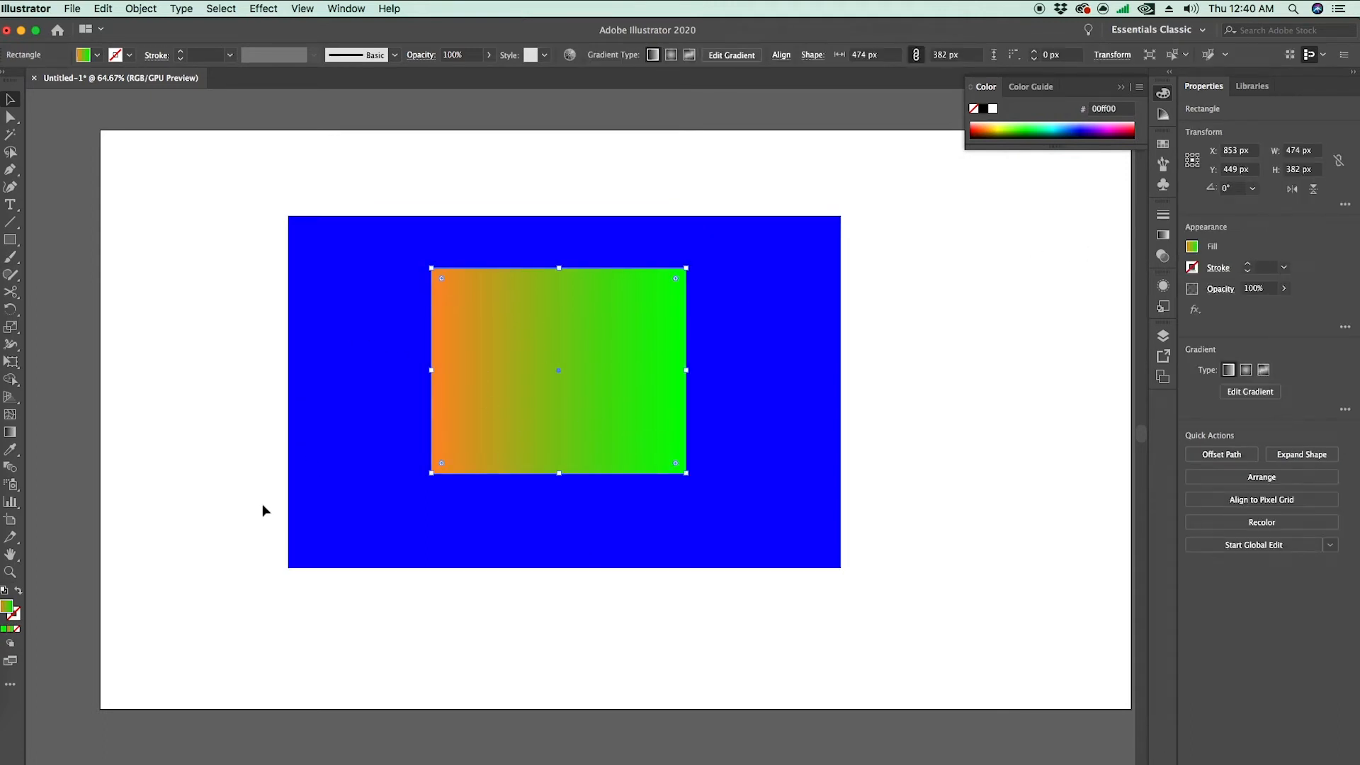
{"action": "left_click", "coordinate": [11, 429]}
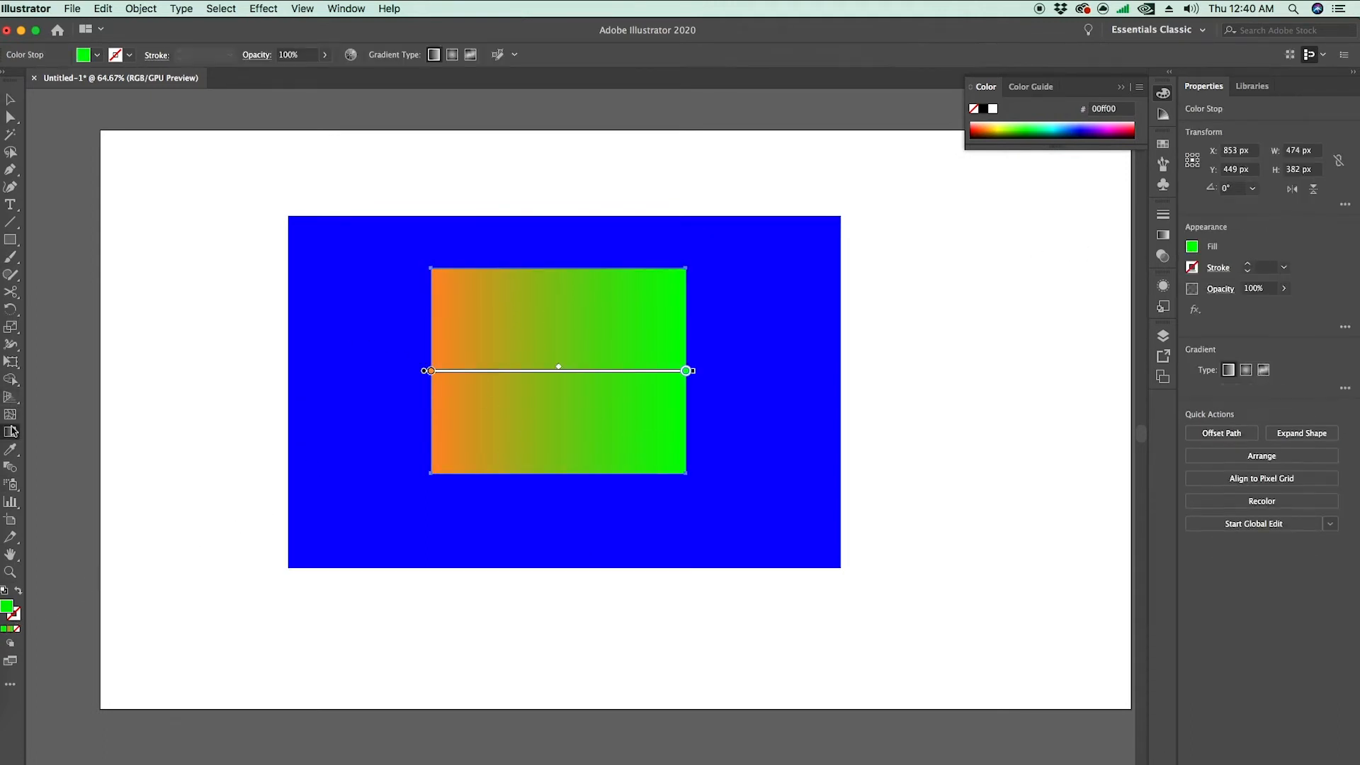
{"action": "left_click", "coordinate": [1163, 235]}
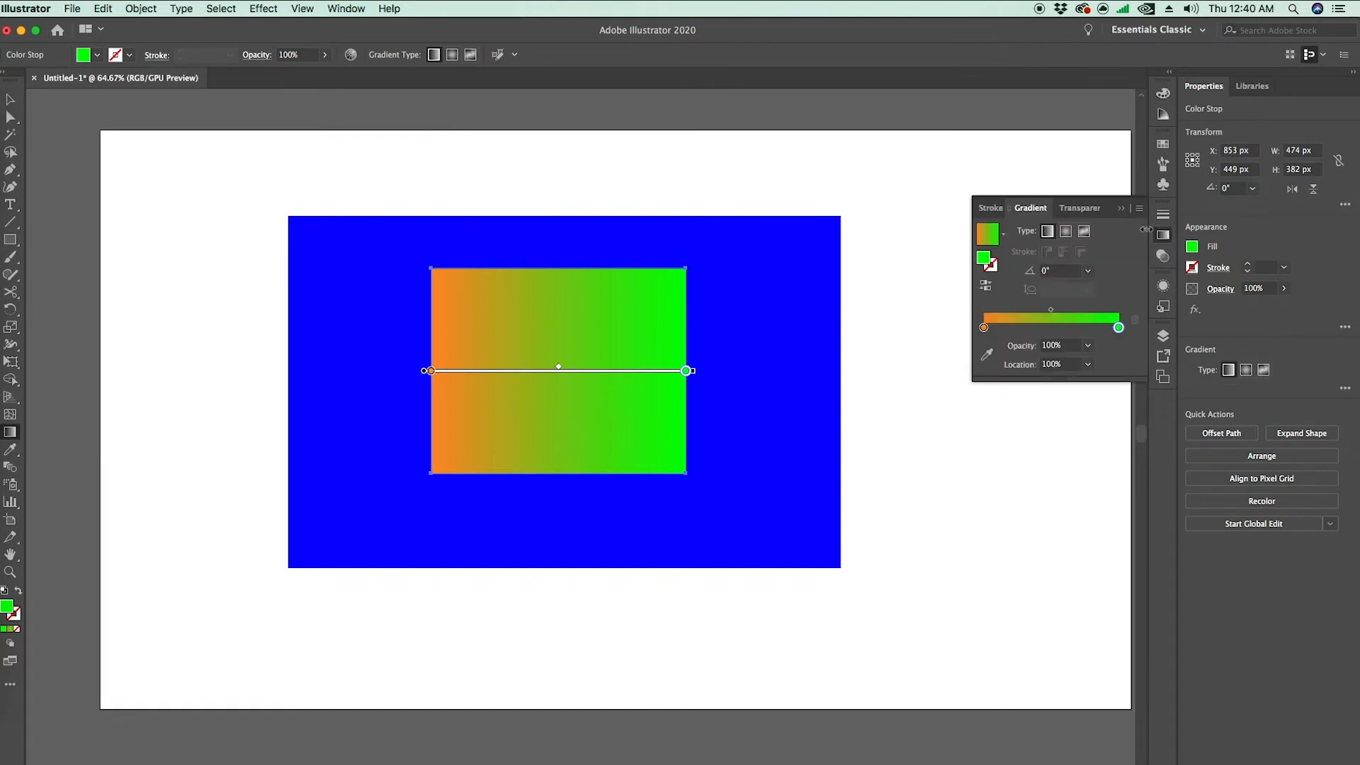
{"action": "left_click", "coordinate": [347, 8]}
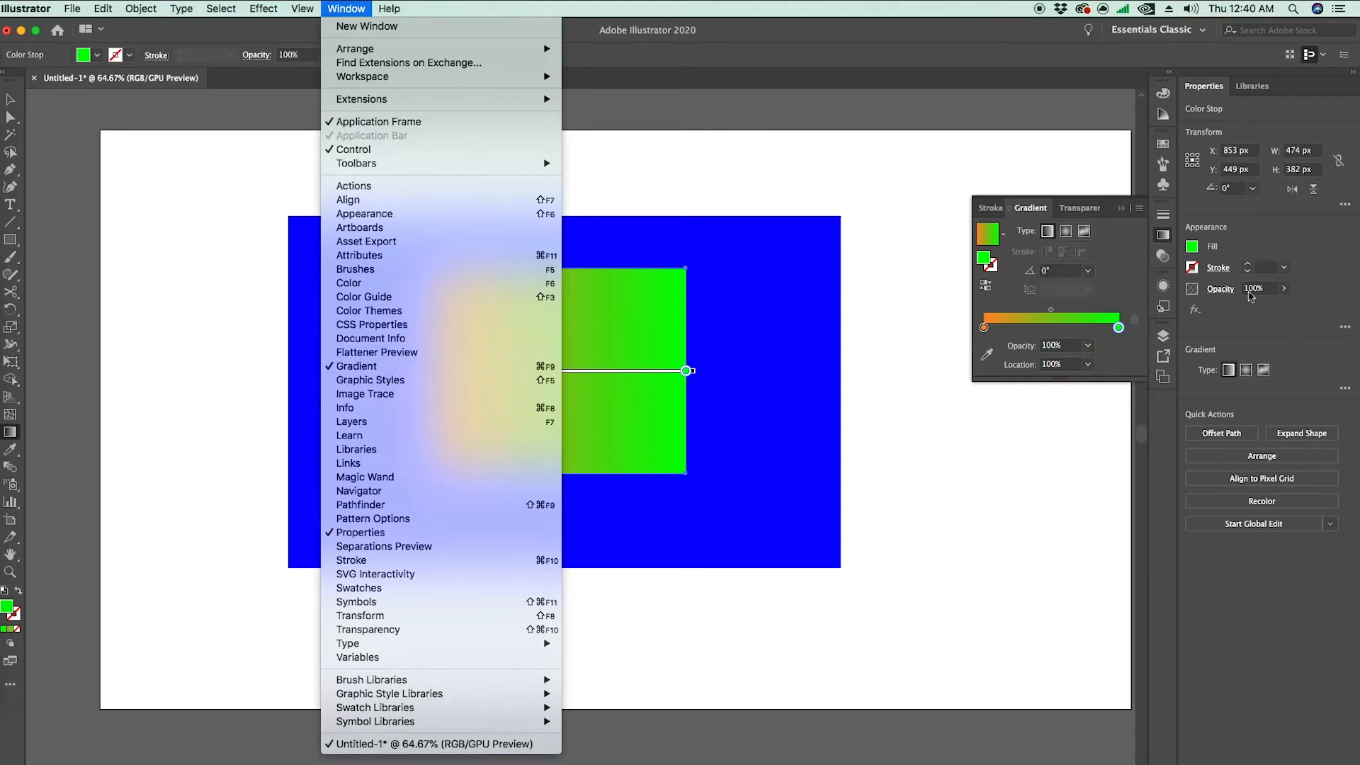
{"action": "left_click", "coordinate": [1130, 277]}
{"action": "left_click", "coordinate": [984, 328]}
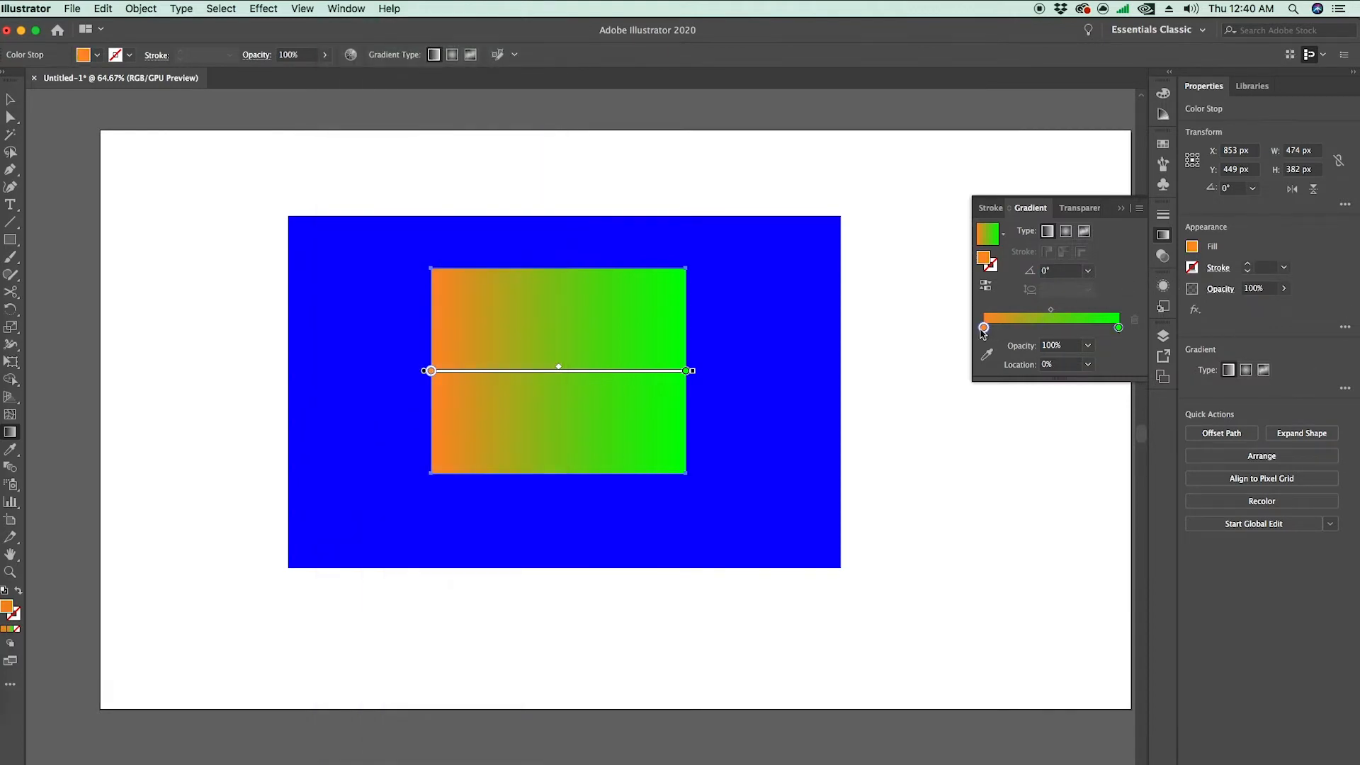
{"action": "left_click", "coordinate": [1088, 346]}
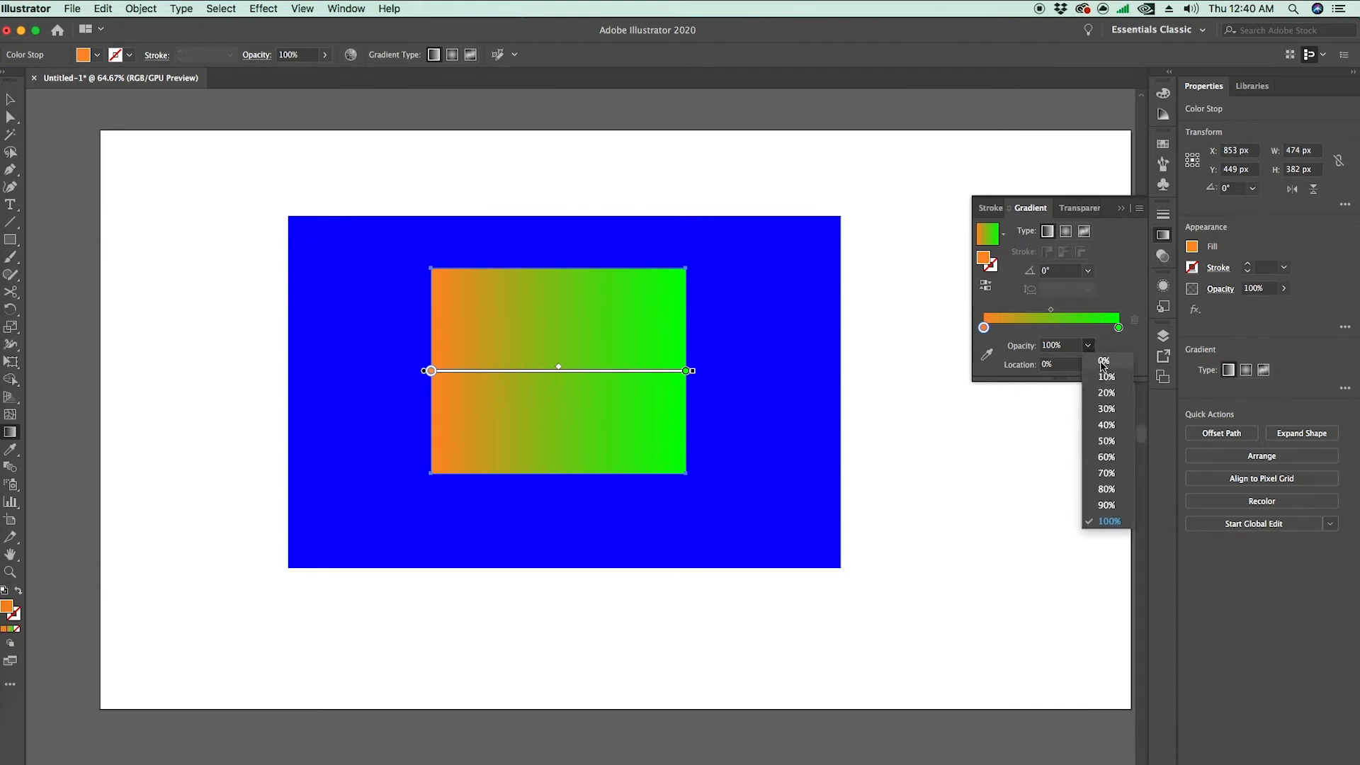
{"action": "left_click", "coordinate": [1102, 360]}
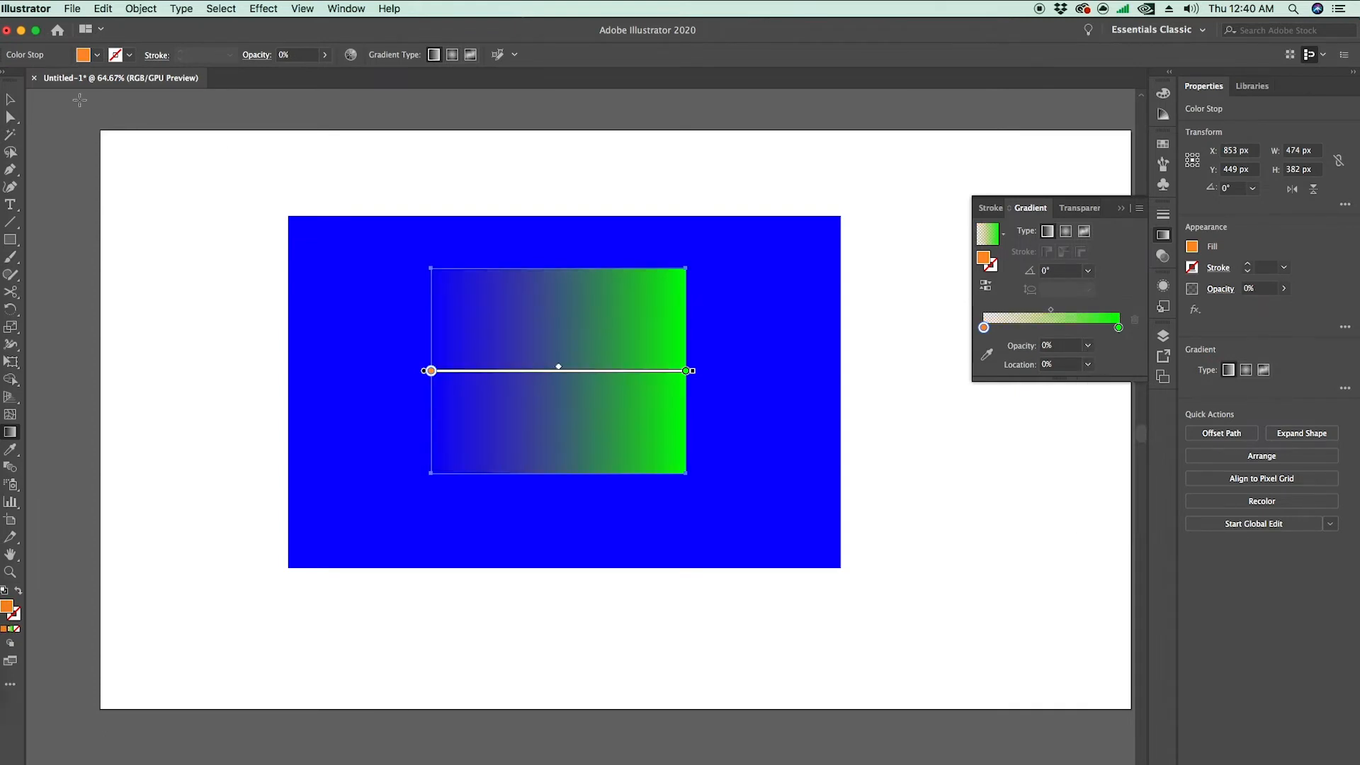
{"action": "left_click", "coordinate": [10, 100]}
{"action": "left_click", "coordinate": [146, 188]}
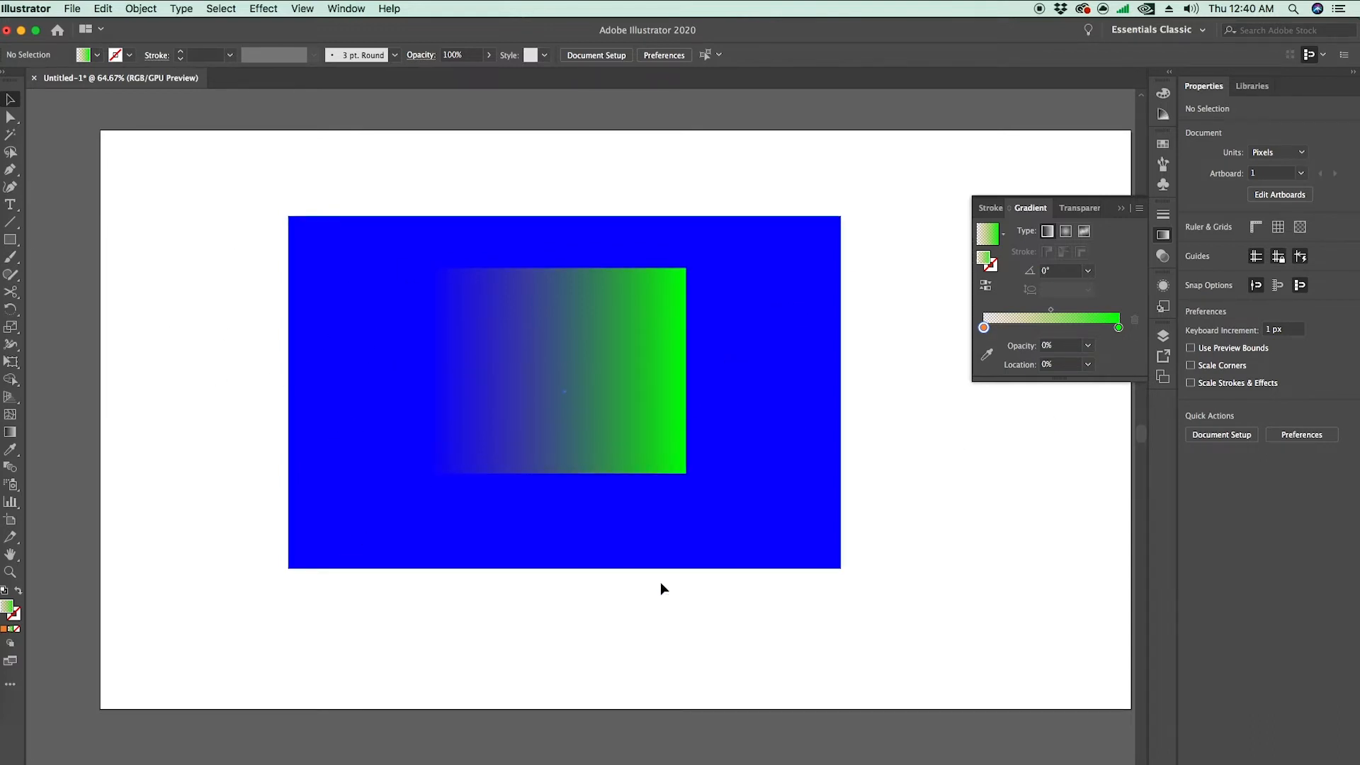
Step: Set the orange gradient stop's opacity to 50% and deselect the rectangle
{"action": "left_click", "coordinate": [641, 386]}
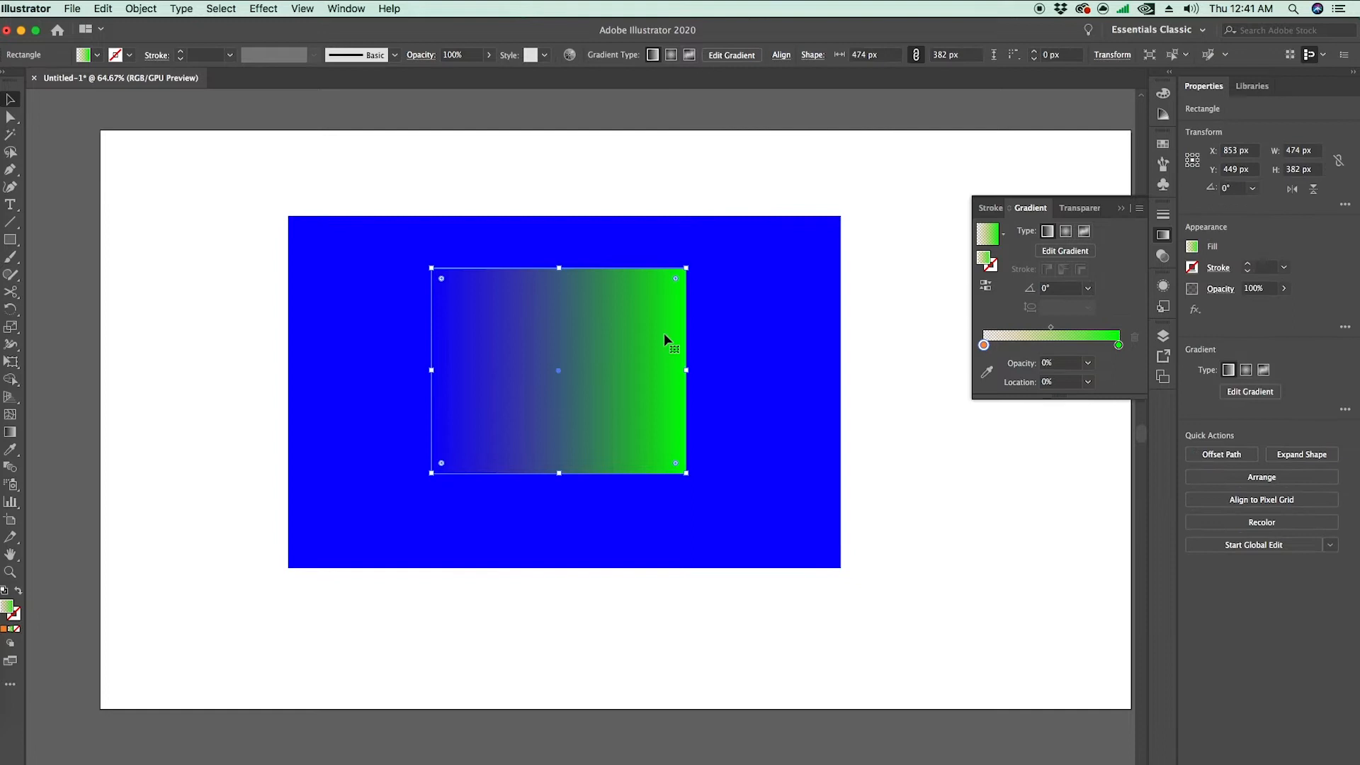
{"action": "left_click", "coordinate": [1088, 363]}
{"action": "left_click", "coordinate": [1106, 458]}
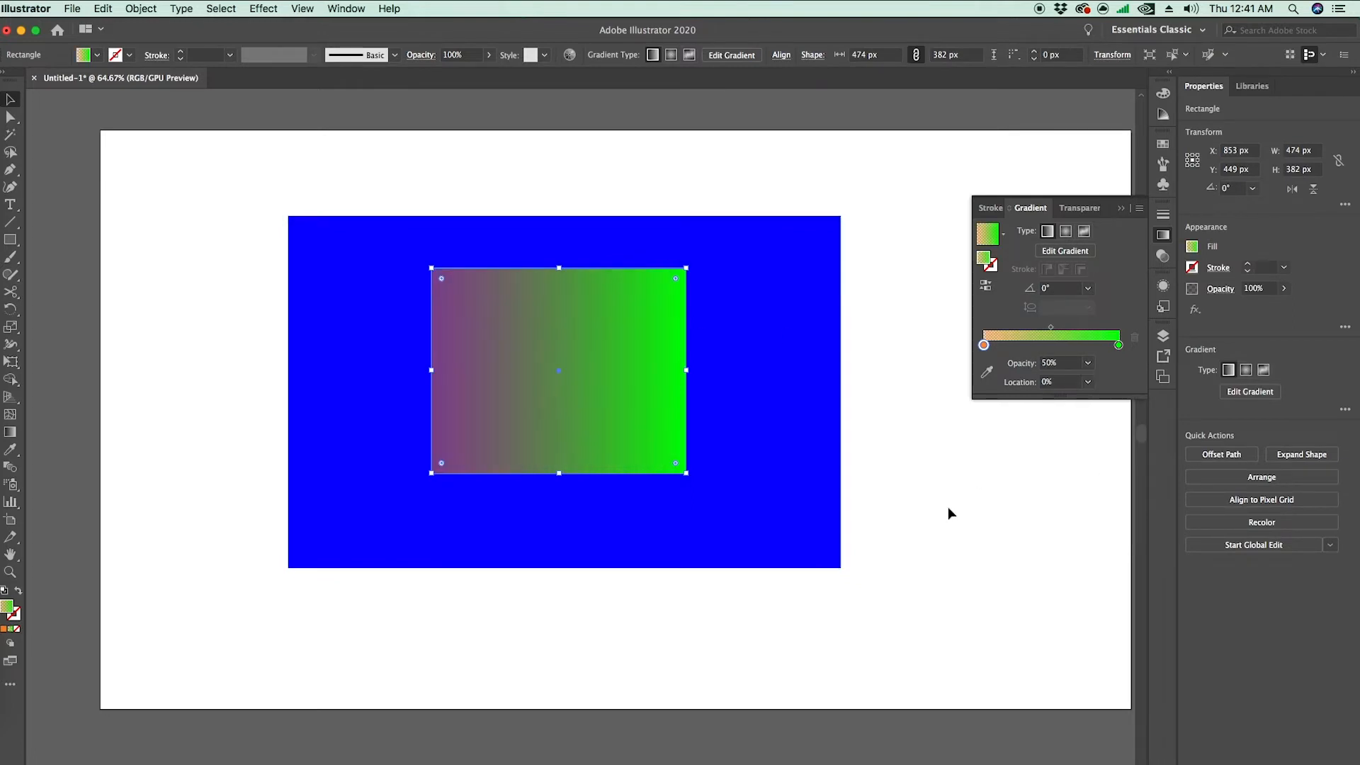
{"action": "left_click", "coordinate": [958, 496]}
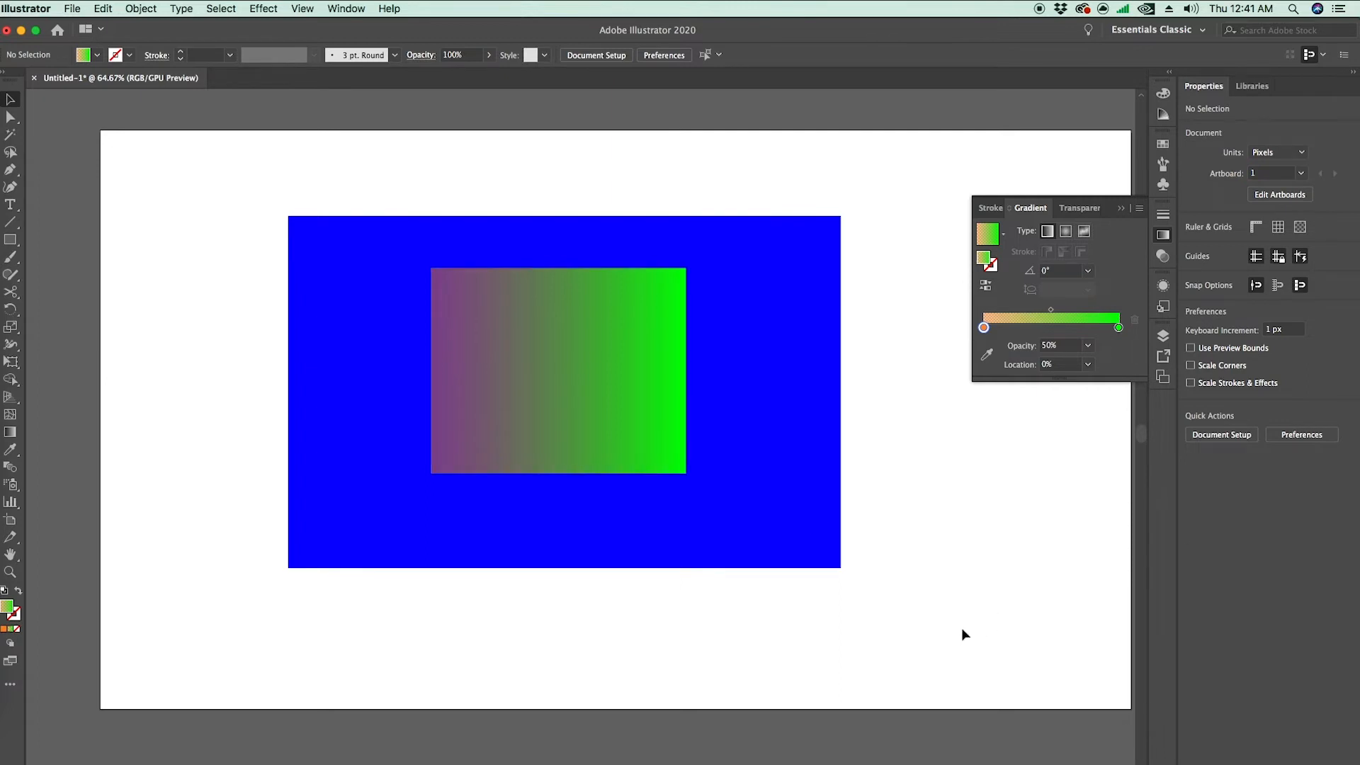
Step: Try different positions for the green stop, returning it to 100% location, and set the orange stop's opacity to 100%
{"action": "left_click", "coordinate": [657, 381]}
{"action": "left_click", "coordinate": [1119, 345]}
{"action": "left_click_drag", "start_coordinate": [1119, 350], "coordinate": [983, 345]}
{"action": "left_click", "coordinate": [1088, 364]}
{"action": "left_click", "coordinate": [1101, 375]}
{"action": "left_click", "coordinate": [1089, 363]}
{"action": "left_click", "coordinate": [1105, 546]}
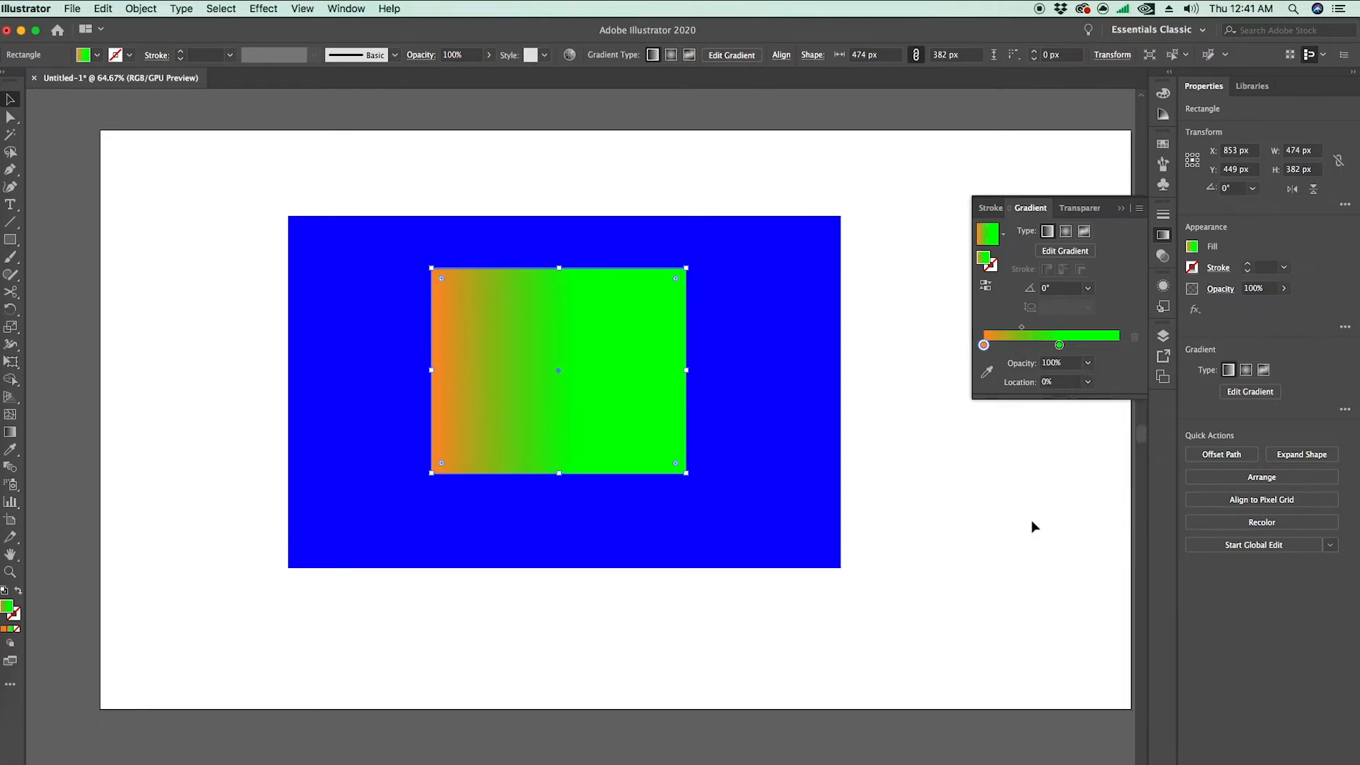
{"action": "left_click_drag", "start_coordinate": [1058, 345], "coordinate": [1119, 345]}
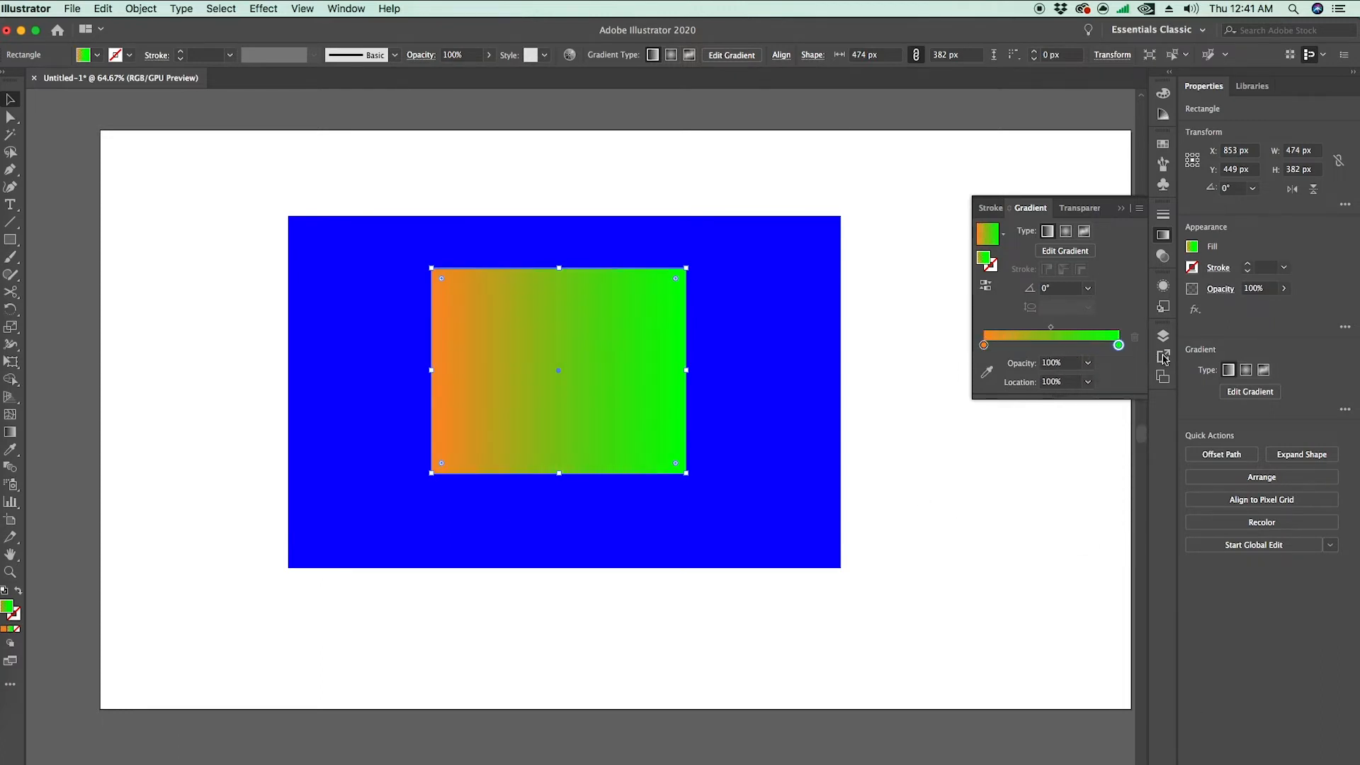
Step: Try shifting the gradient's midpoint between the orange and green stops, and set its location to 50%
{"action": "left_click", "coordinate": [1052, 331]}
{"action": "mouse_move", "coordinate": [1022, 329]}
{"action": "left_mouse_down"}
{"action": "mouse_move", "coordinate": [1009, 330]}
{"action": "mouse_move", "coordinate": [1092, 330]}
{"action": "mouse_move", "coordinate": [1035, 330]}
{"action": "left_mouse_up"}
{"action": "left_click", "coordinate": [1065, 382]}
{"action": "type", "text": "50"}
{"action": "key", "text": "Return"}
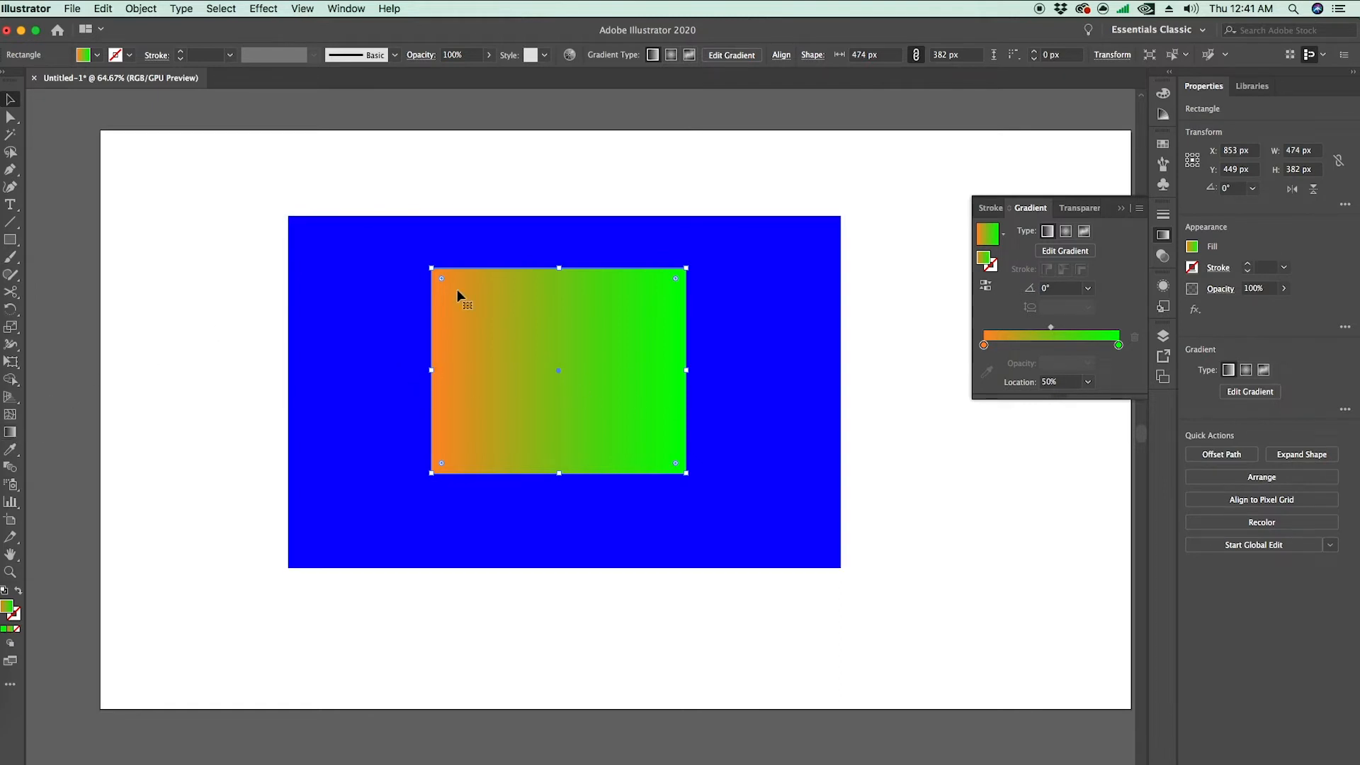
Step: Redraw the linear gradient with the Gradient tool at various angles and lengths, ending on a diagonal from the rectangle's upper-left to lower-right corner
{"action": "left_click", "coordinate": [10, 432]}
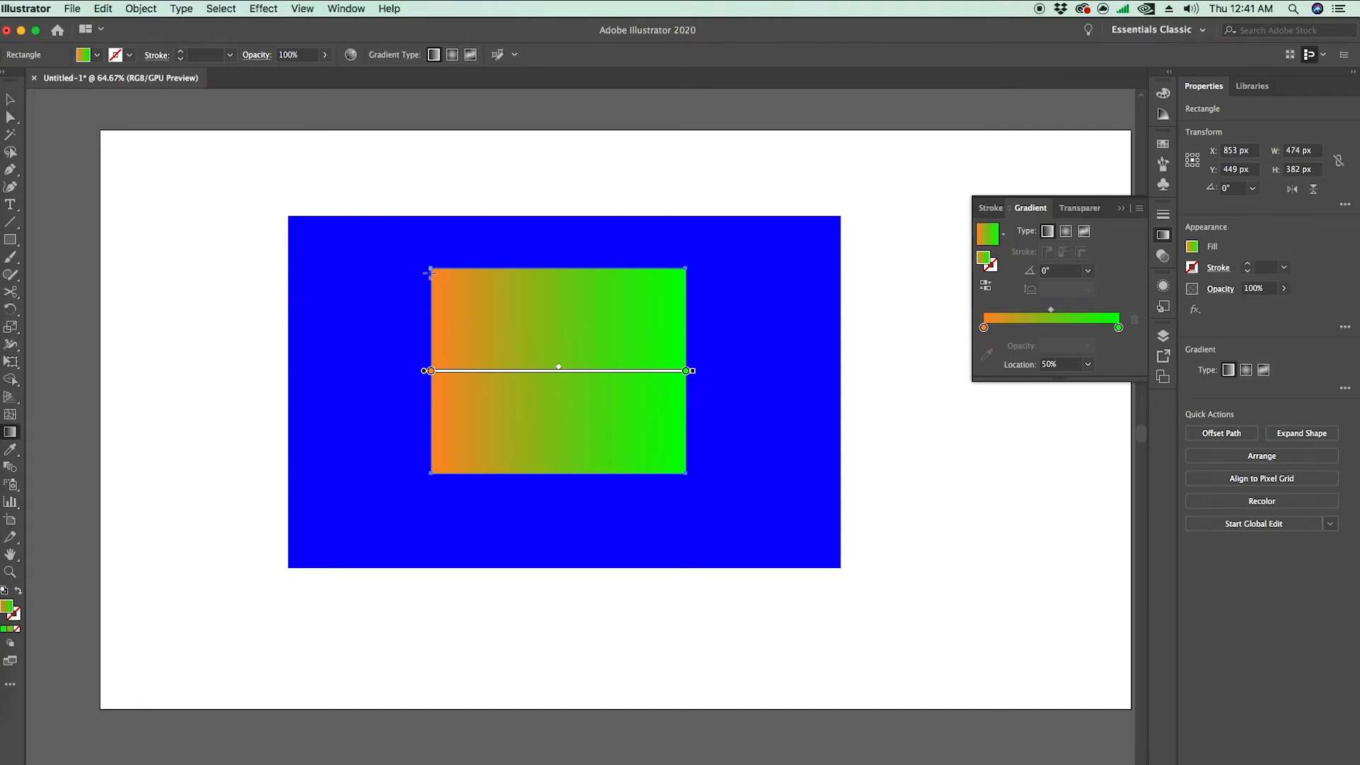
{"action": "left_click_drag", "start_coordinate": [429, 268], "coordinate": [688, 473]}
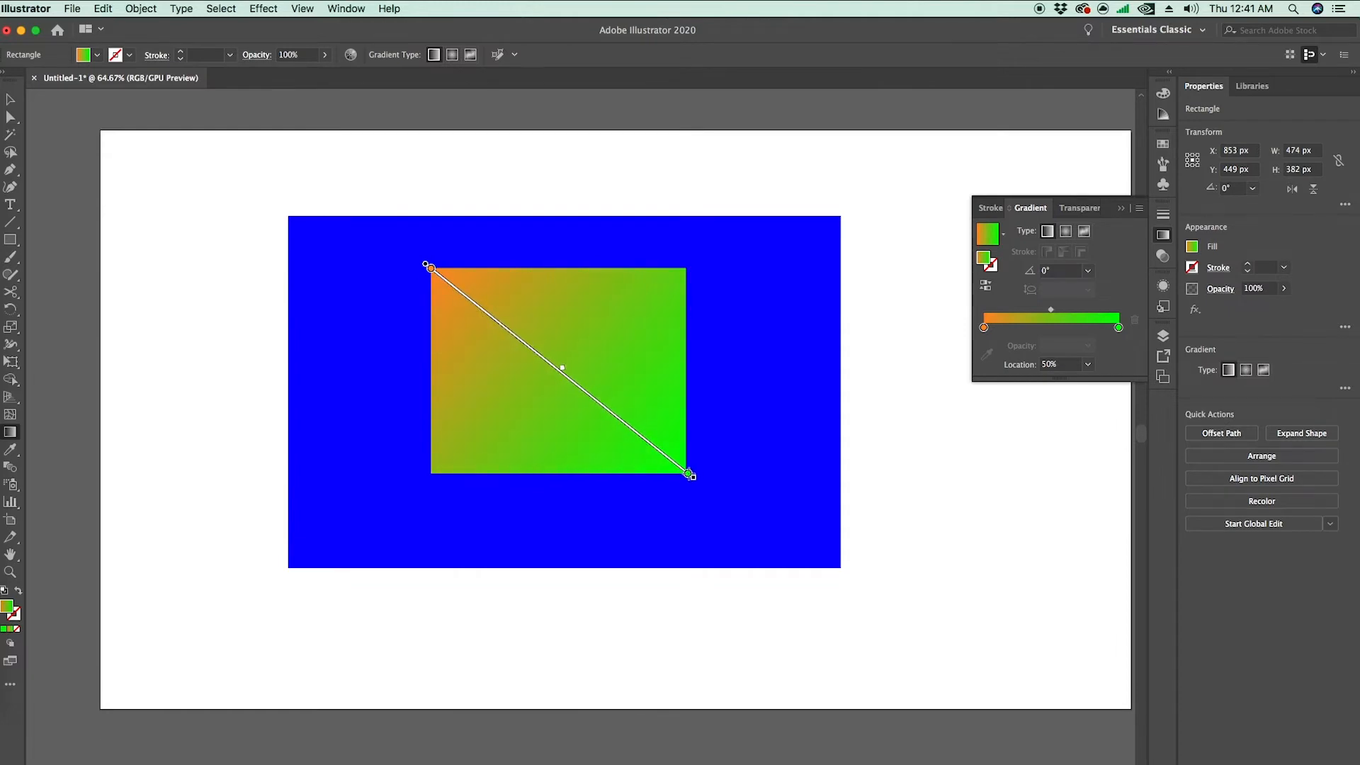
{"action": "left_click_drag", "start_coordinate": [687, 268], "coordinate": [430, 476]}
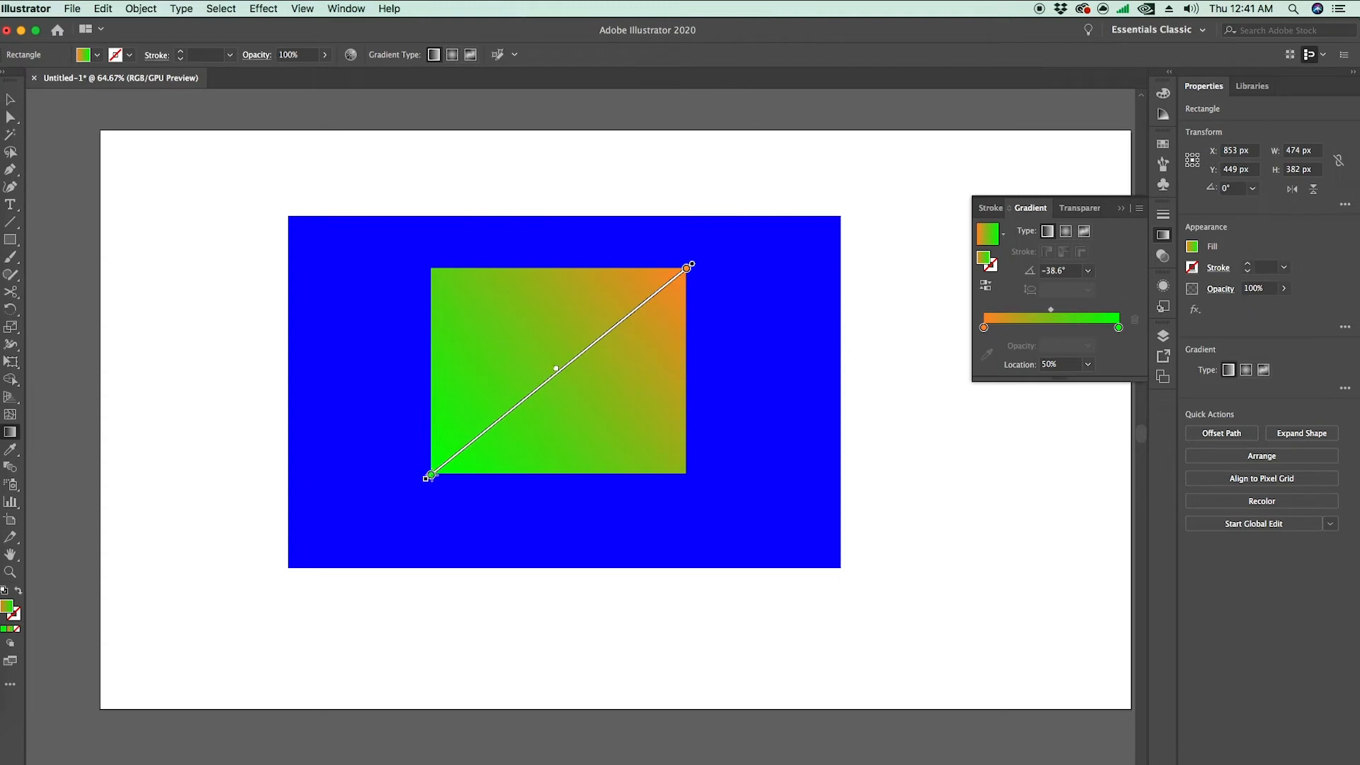
{"action": "left_click_drag", "start_coordinate": [335, 366], "coordinate": [837, 377]}
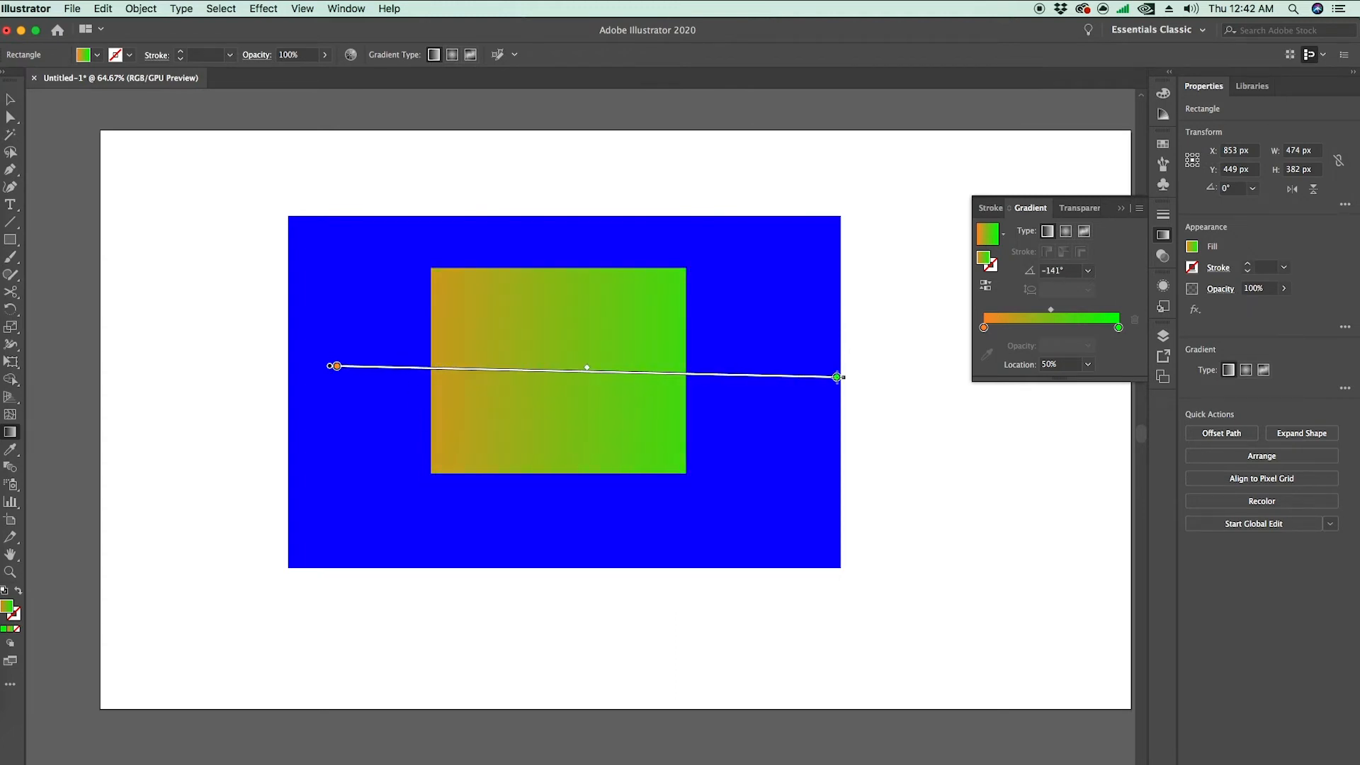
{"action": "left_click_drag", "start_coordinate": [559, 206], "coordinate": [557, 559]}
{"action": "left_click_drag", "start_coordinate": [614, 414], "coordinate": [539, 412]}
{"action": "left_click_drag", "start_coordinate": [527, 325], "coordinate": [536, 319]}
{"action": "left_click_drag", "start_coordinate": [719, 389], "coordinate": [380, 267]}
{"action": "left_click_drag", "start_coordinate": [437, 222], "coordinate": [706, 550]}
{"action": "left_click_drag", "start_coordinate": [444, 463], "coordinate": [448, 498]}
{"action": "left_click_drag", "start_coordinate": [407, 367], "coordinate": [721, 374]}
{"action": "left_click_drag", "start_coordinate": [430, 261], "coordinate": [692, 487]}
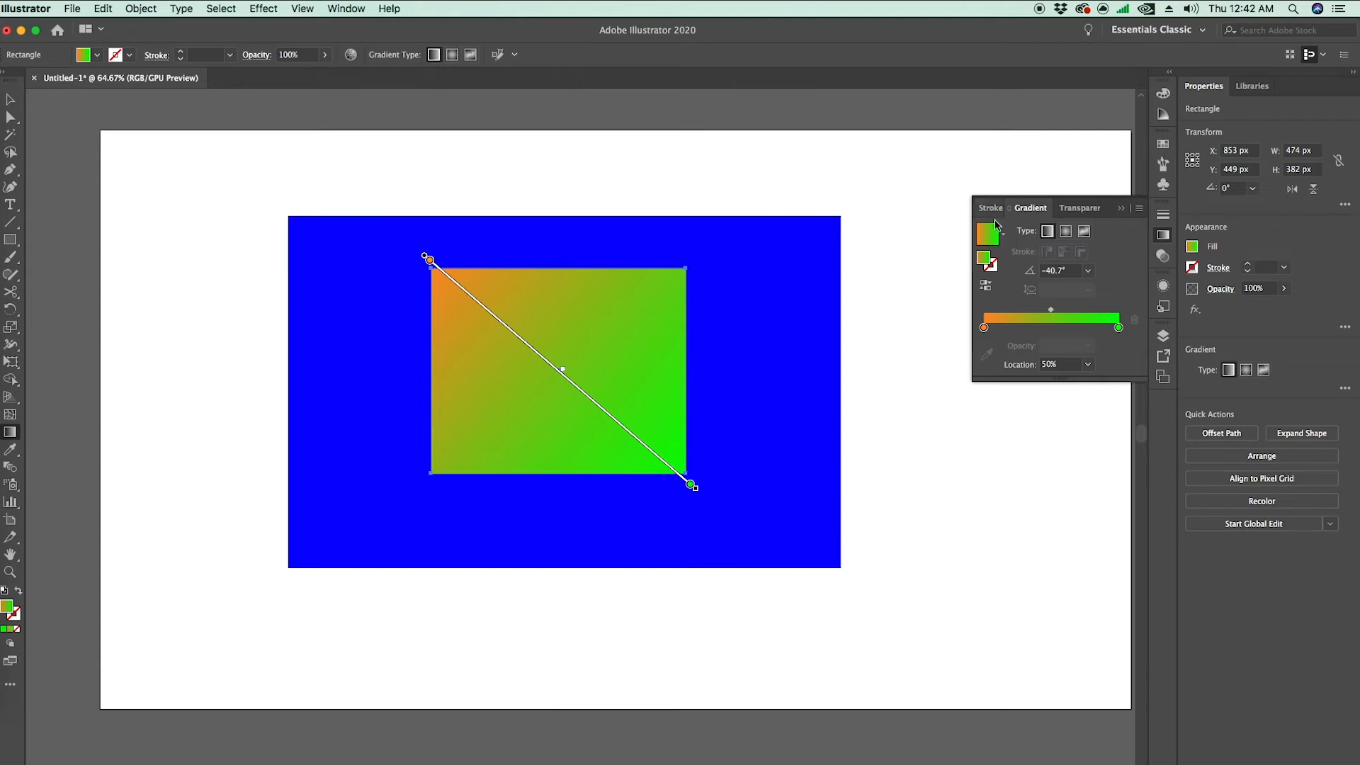
Step: Change the rectangle's gradient to radial, flatten its aspect ratio to about 79.2% and widen its radius slightly past the rectangle's edge
{"action": "left_click", "coordinate": [1071, 233]}
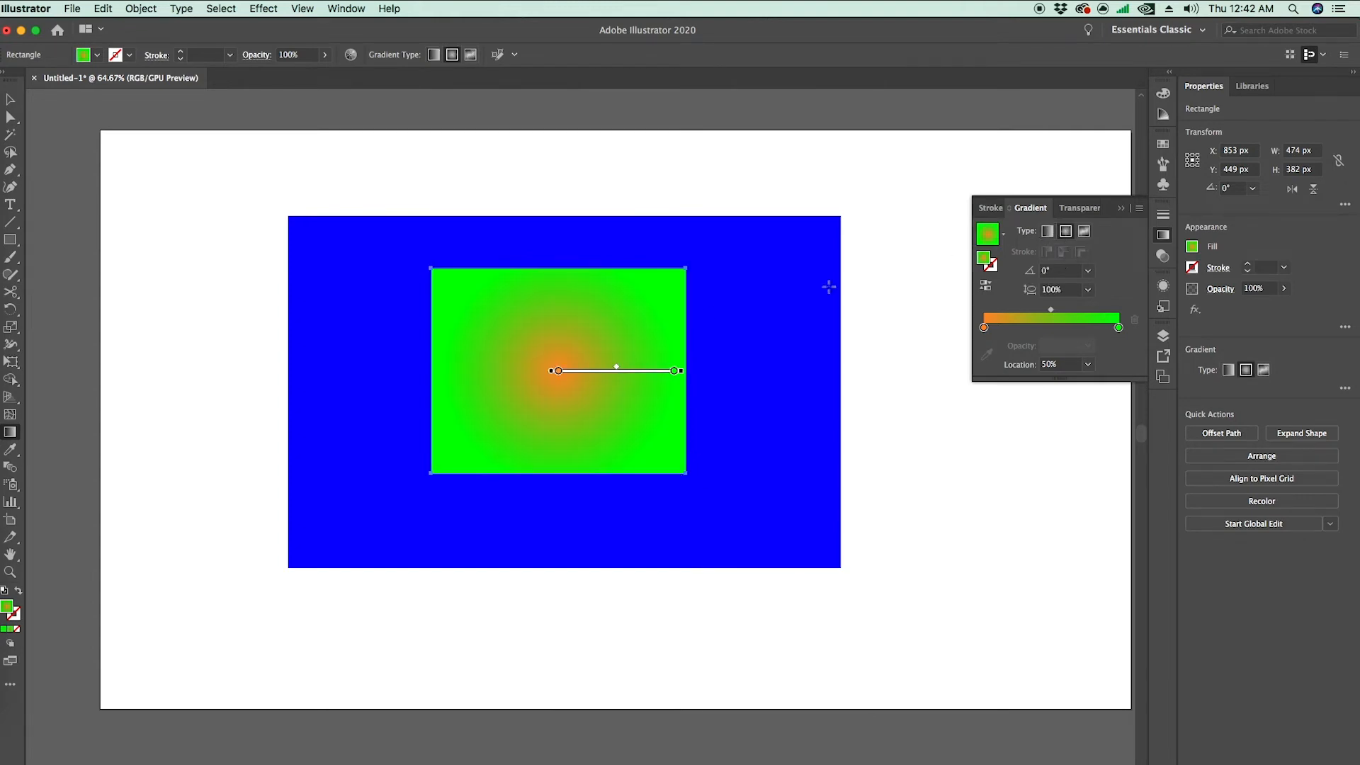
{"action": "mouse_move", "coordinate": [536, 365]}
{"action": "mouse_move", "coordinate": [559, 256]}
{"action": "left_mouse_down"}
{"action": "mouse_move", "coordinate": [562, 341]}
{"action": "mouse_move", "coordinate": [559, 251]}
{"action": "mouse_move", "coordinate": [561, 278]}
{"action": "left_mouse_up"}
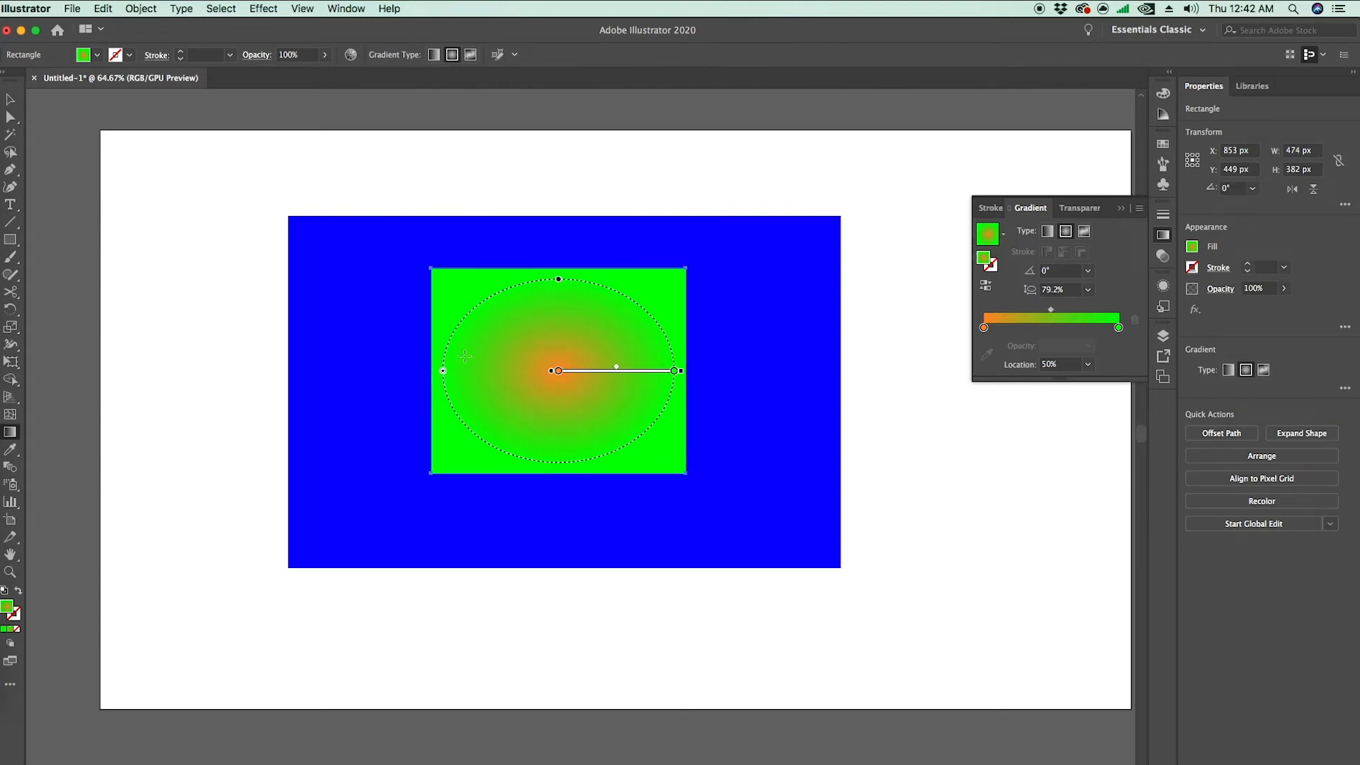
{"action": "mouse_move", "coordinate": [442, 373]}
{"action": "left_mouse_down"}
{"action": "mouse_move", "coordinate": [304, 371]}
{"action": "mouse_move", "coordinate": [495, 371]}
{"action": "mouse_move", "coordinate": [423, 371]}
{"action": "left_mouse_up"}
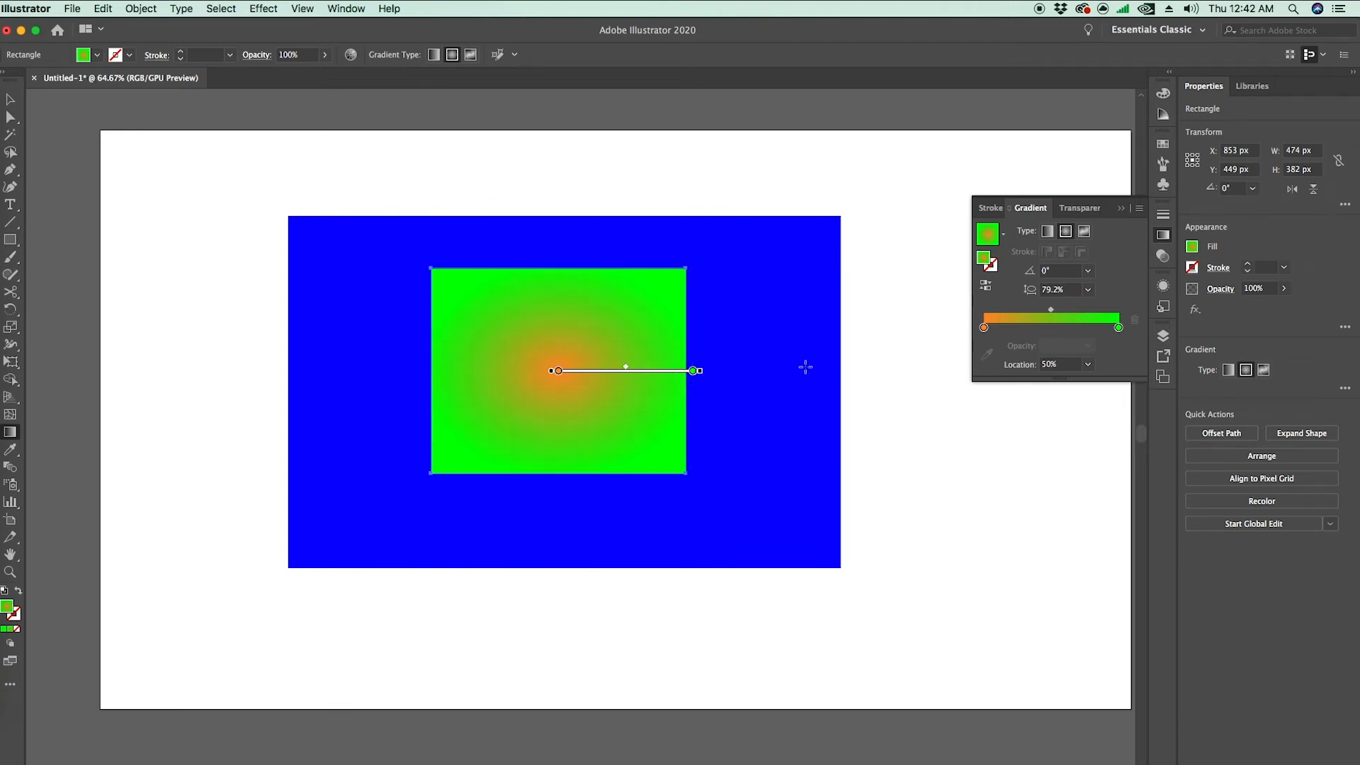
{"action": "mouse_move", "coordinate": [692, 370]}
{"action": "left_mouse_down"}
{"action": "mouse_move", "coordinate": [616, 371]}
{"action": "mouse_move", "coordinate": [694, 370]}
{"action": "mouse_move", "coordinate": [629, 369]}
{"action": "left_mouse_up"}
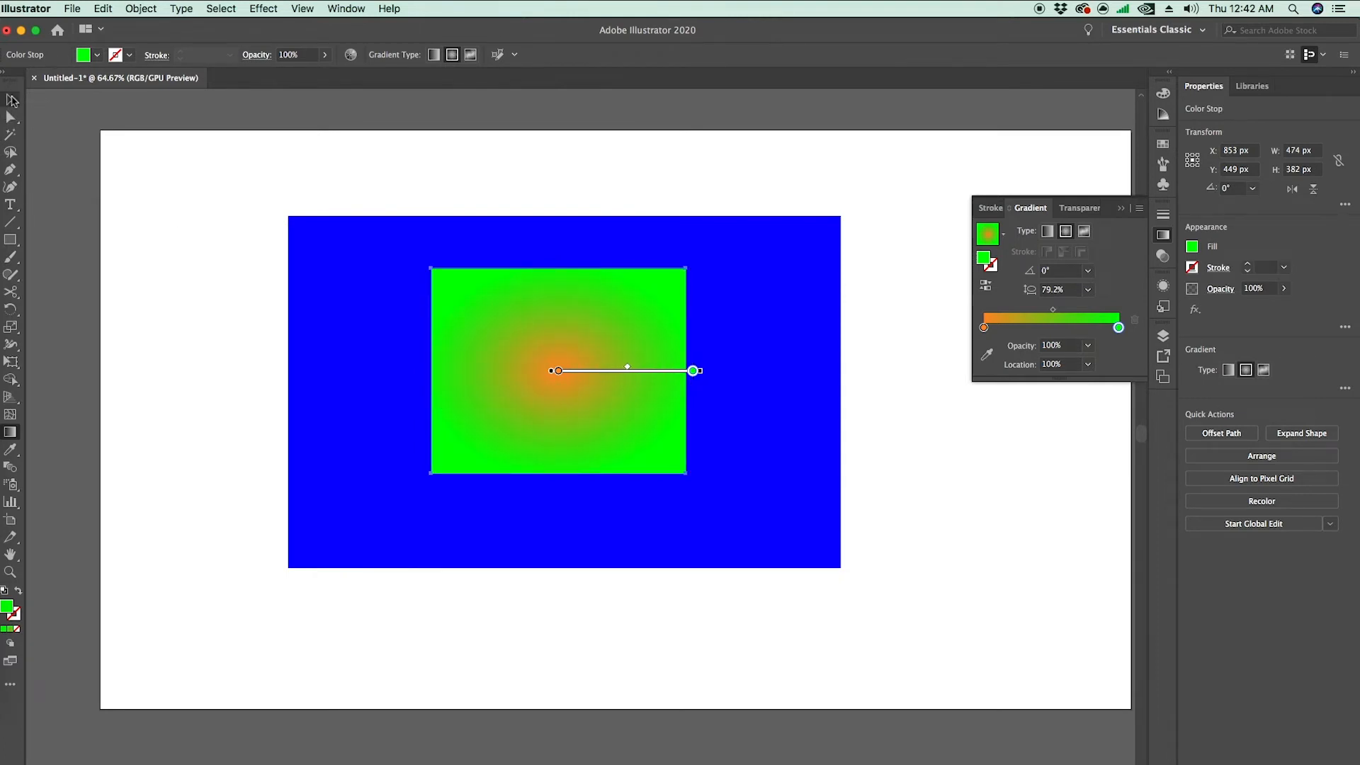
Step: Select both rectangles and delete them from the artboard
{"action": "left_click", "coordinate": [12, 98]}
{"action": "left_click_drag", "start_coordinate": [192, 163], "coordinate": [1062, 727]}
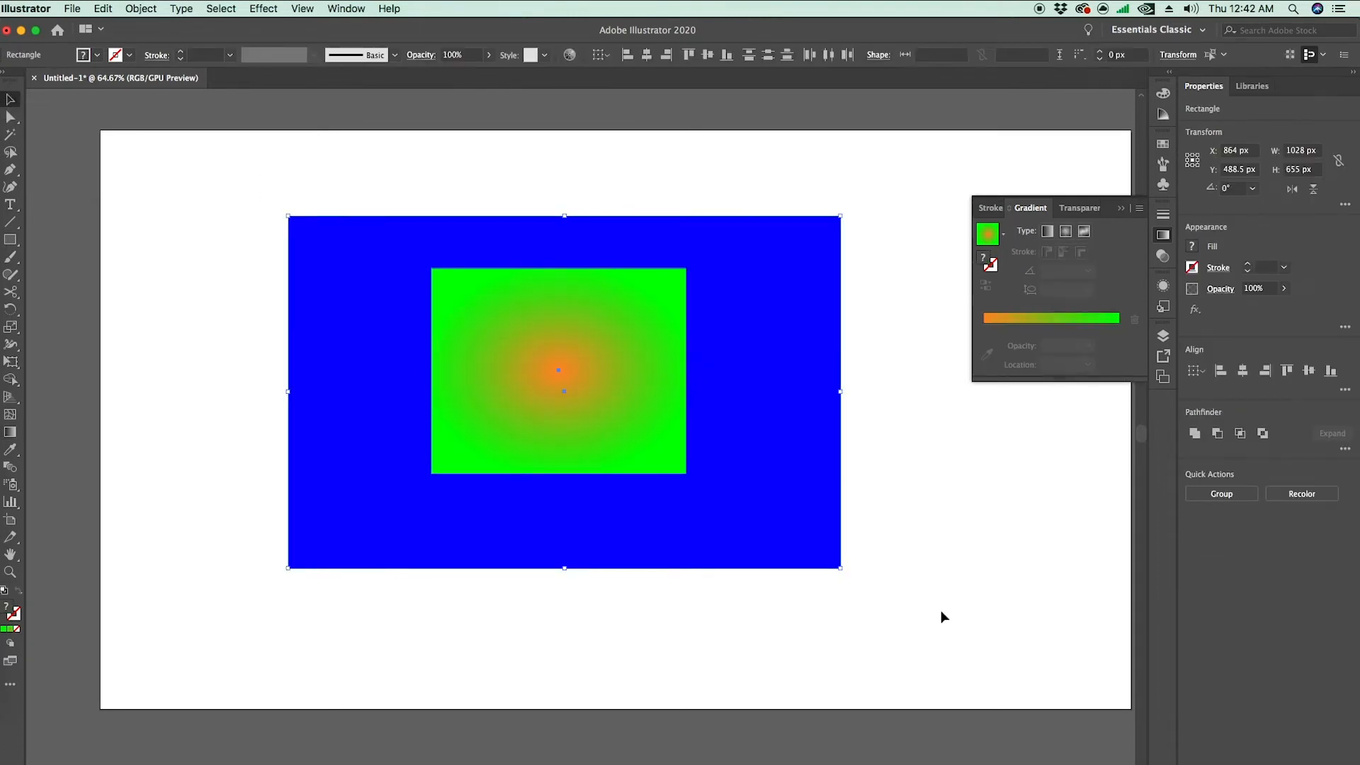
{"action": "key", "text": "Delete"}
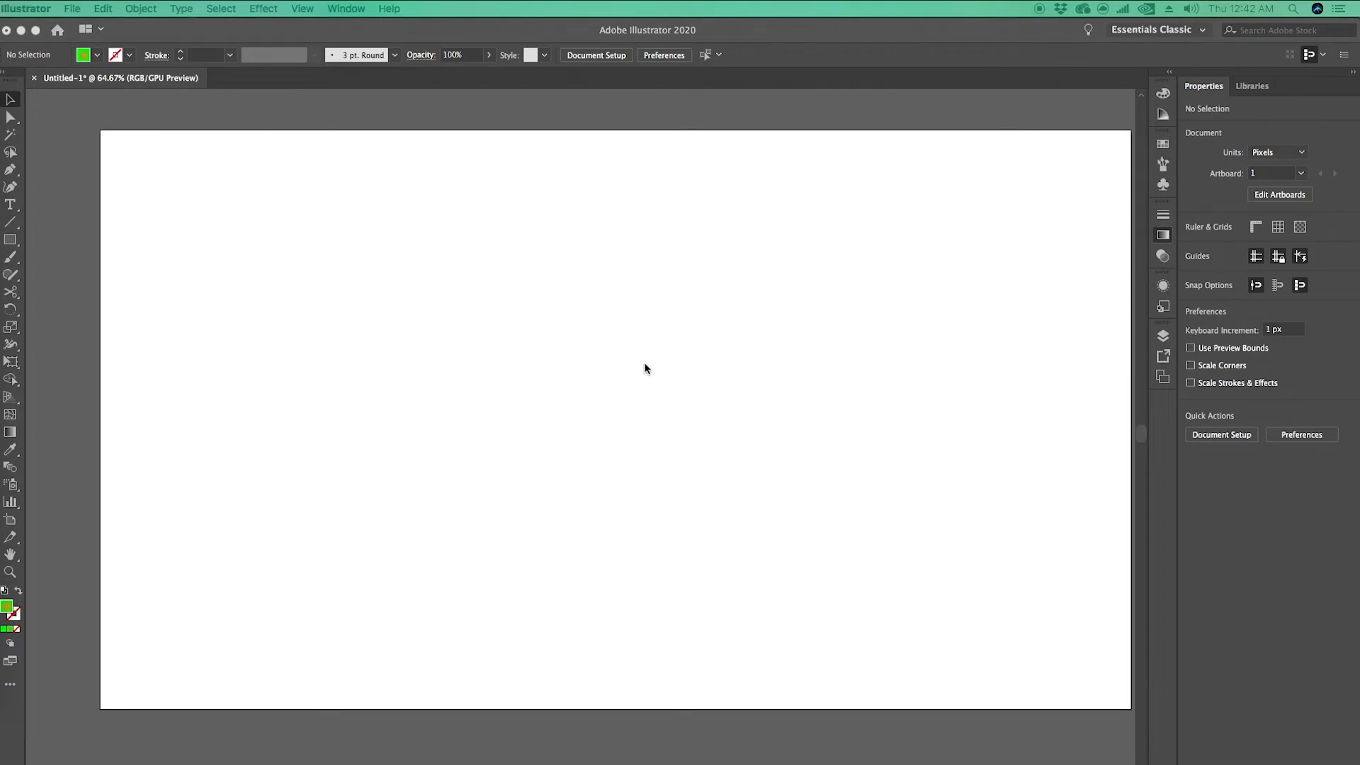
Step: Activate the Pen tool and hide the gradient settings
{"action": "left_click", "coordinate": [10, 173]}
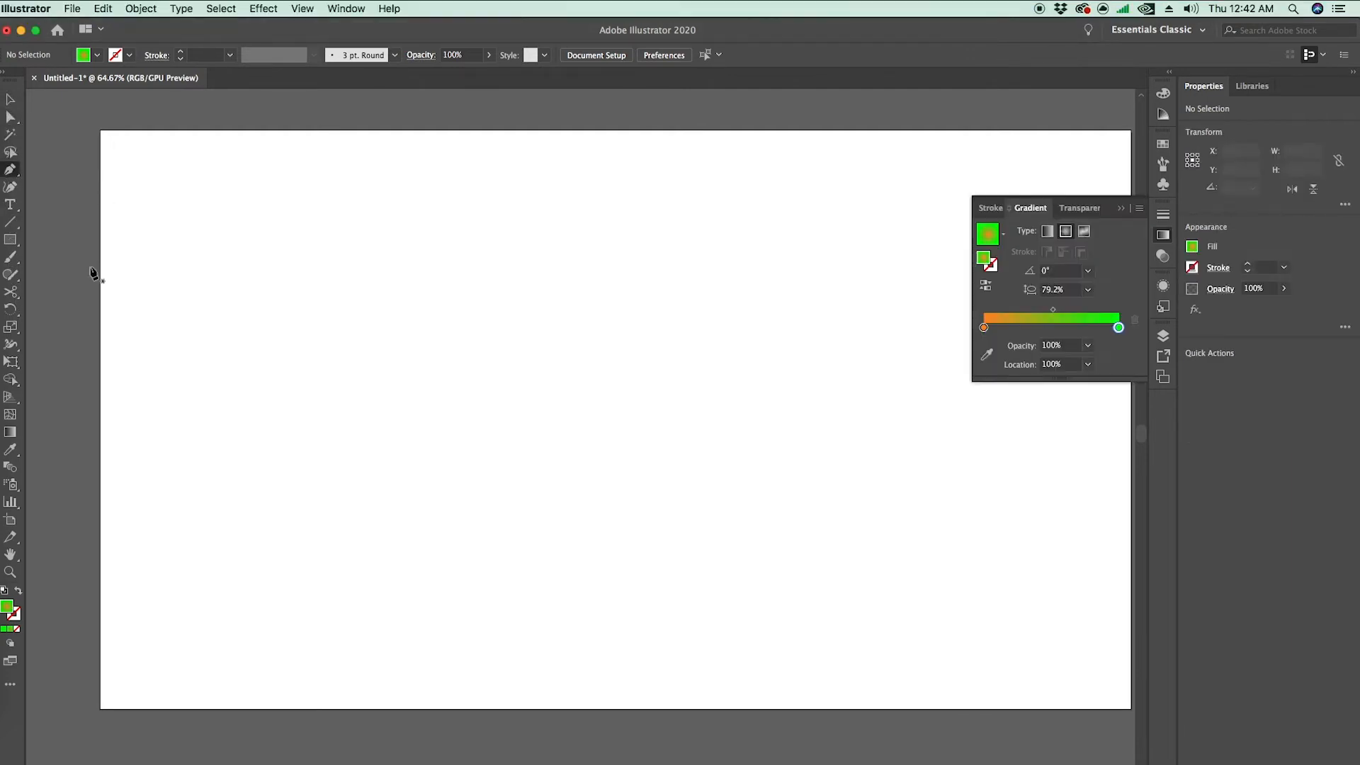
{"action": "left_click", "coordinate": [1162, 235]}
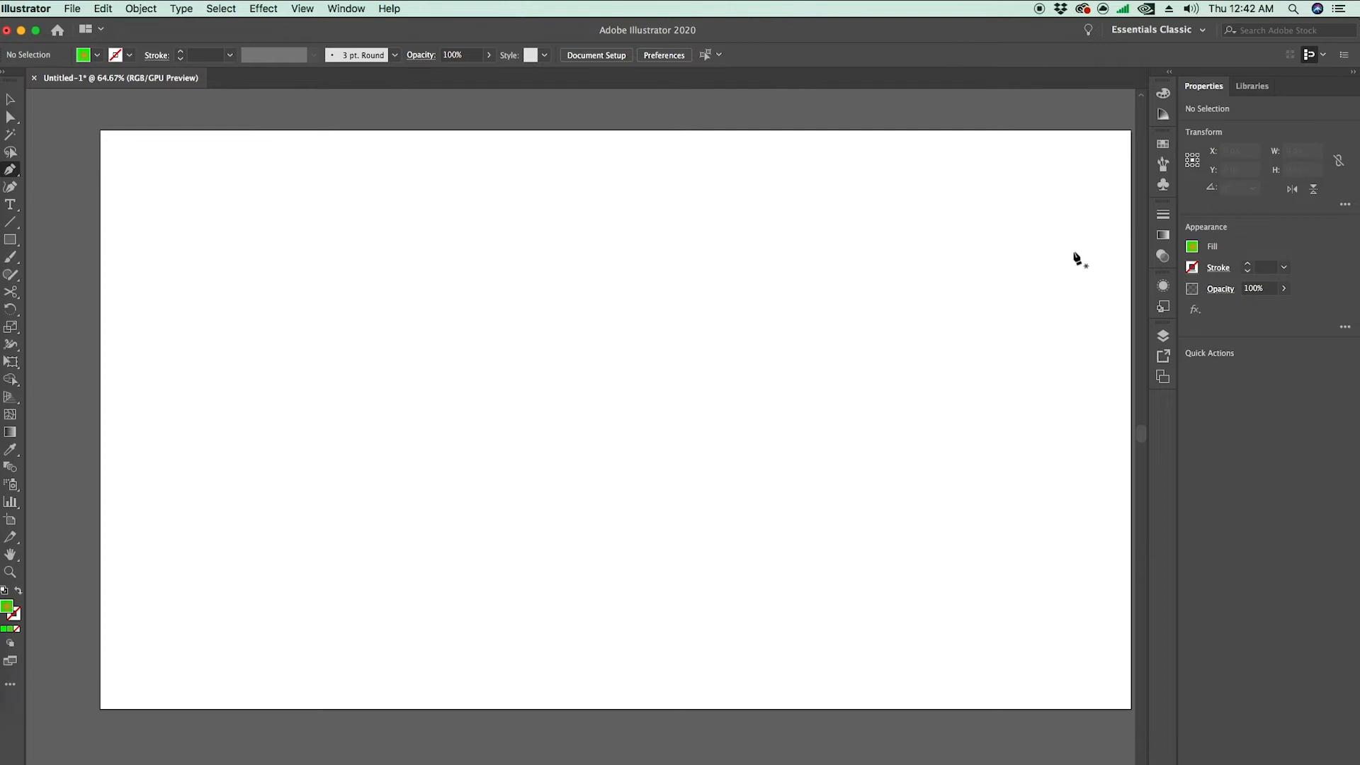
Step: Draw a large, closed, gradient-filled shape with flowing curves across the artboard using the Pen tool
{"action": "left_click", "coordinate": [255, 419]}
{"action": "left_click_drag", "start_coordinate": [439, 322], "coordinate": [565, 382]}
{"action": "left_click_drag", "start_coordinate": [809, 487], "coordinate": [887, 444]}
{"action": "left_click_drag", "start_coordinate": [878, 215], "coordinate": [1054, 236]}
{"action": "left_click_drag", "start_coordinate": [1096, 556], "coordinate": [926, 616]}
{"action": "left_click_drag", "start_coordinate": [599, 570], "coordinate": [460, 543]}
{"action": "left_click_drag", "start_coordinate": [315, 485], "coordinate": [308, 455]}
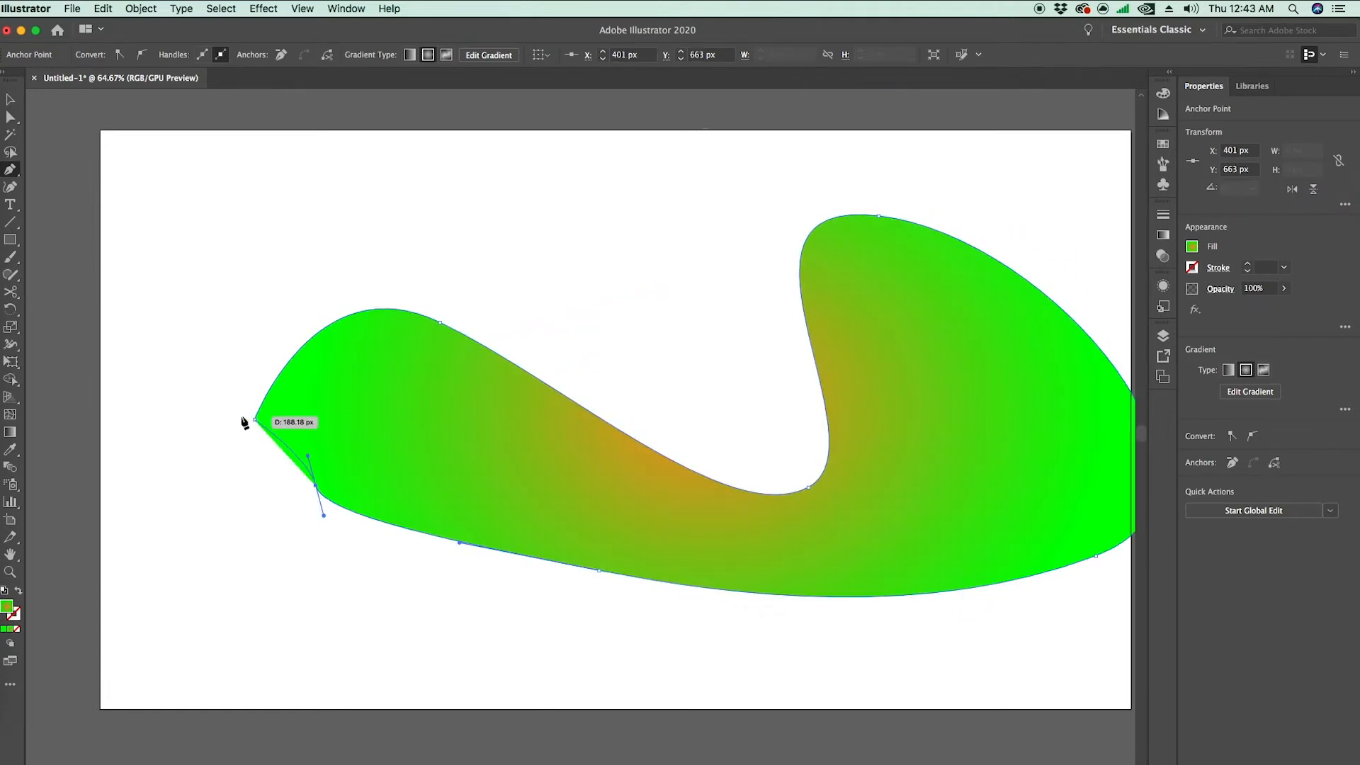
{"action": "left_click", "coordinate": [255, 419]}
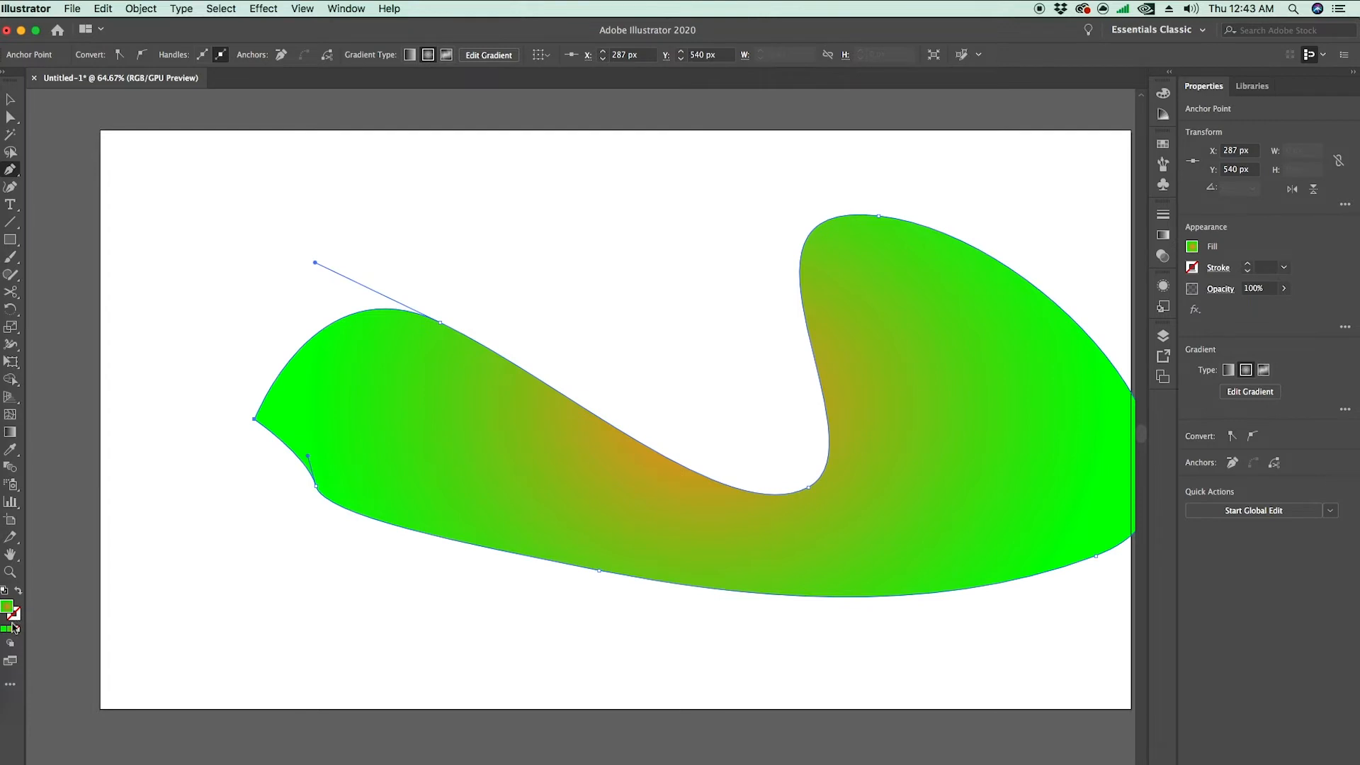
Step: Change the curved shape's gradient fill to solid green #00ff00 and delete the shape
{"action": "left_click", "coordinate": [3, 631]}
{"action": "left_click", "coordinate": [7, 96]}
{"action": "key", "text": "Delete"}
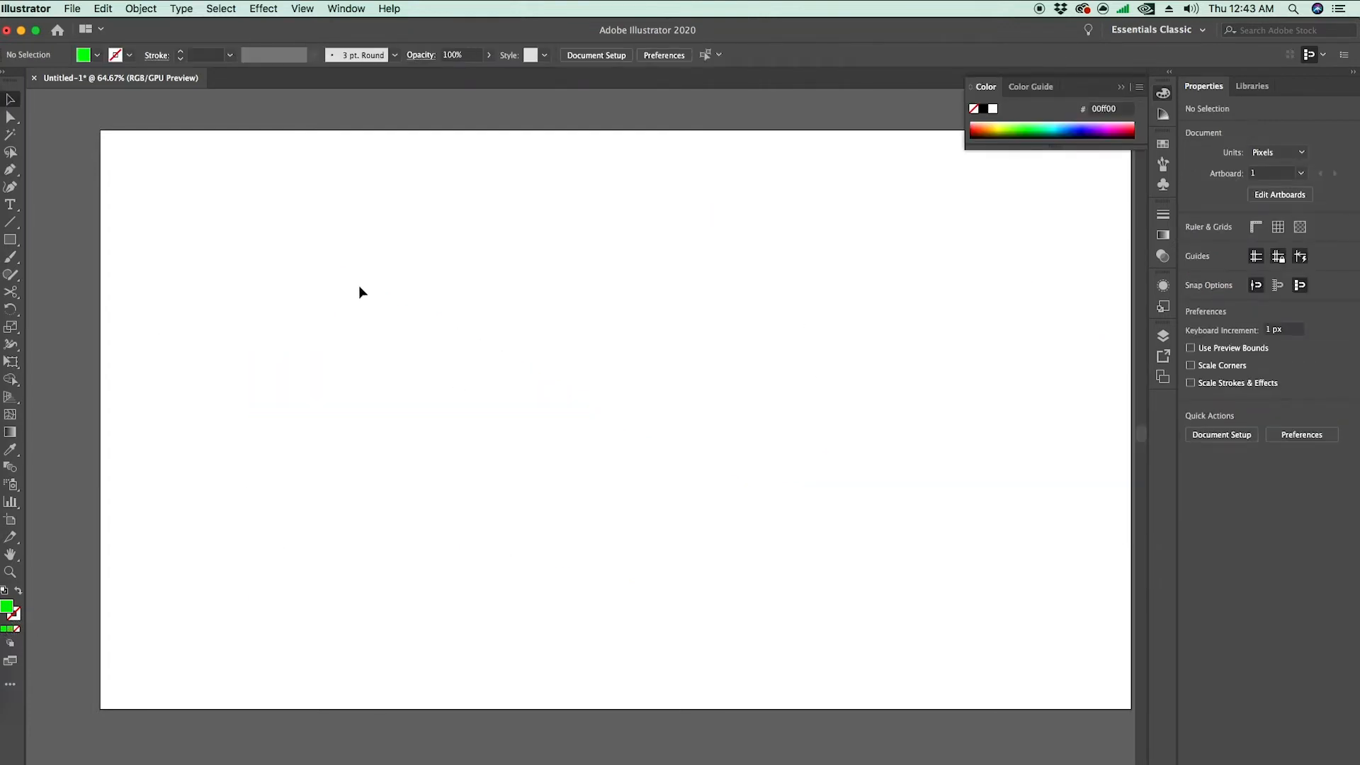
Step: Draw a closed green house silhouette with a chimney from straight Pen tool segments, slightly left of the artboard's centre
{"action": "key", "text": "p"}
{"action": "left_click", "coordinate": [503, 323]}
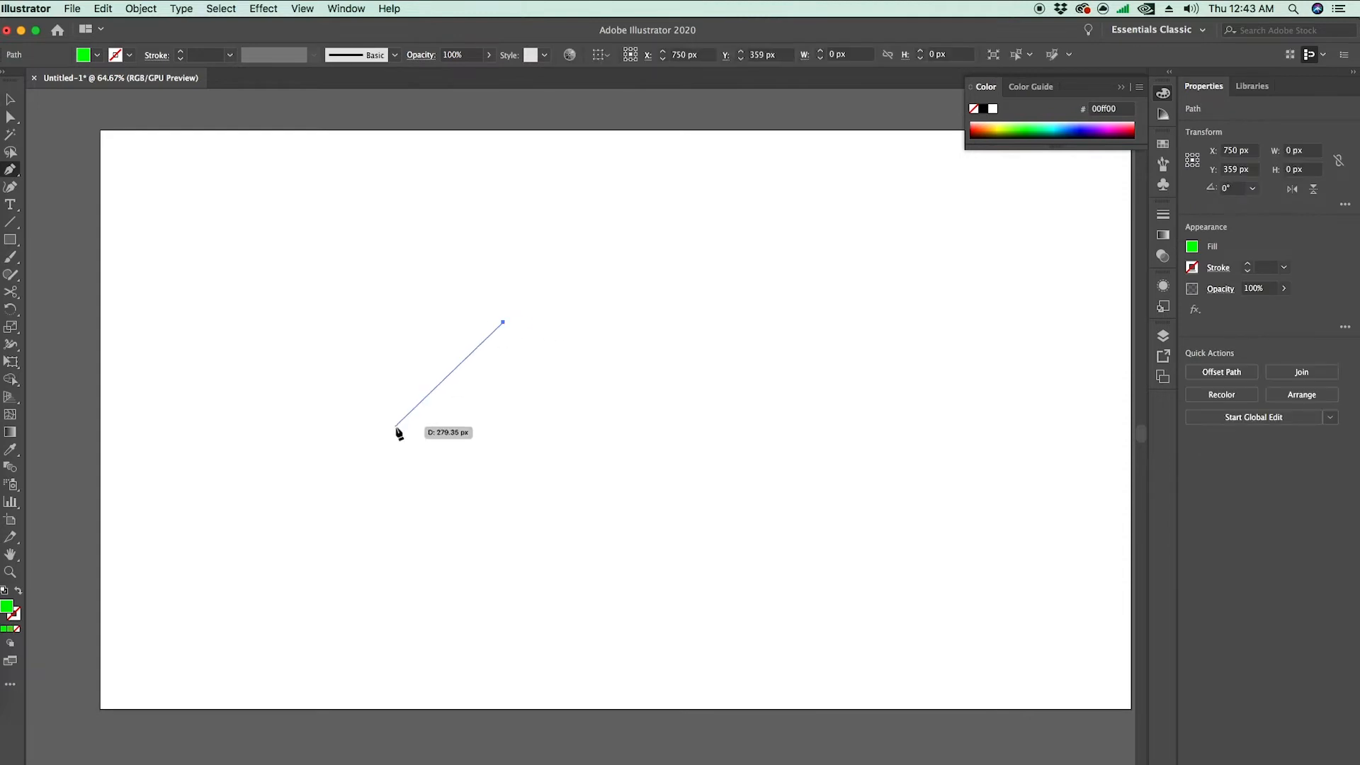
{"action": "left_click", "coordinate": [395, 426]}
{"action": "left_click", "coordinate": [434, 426]}
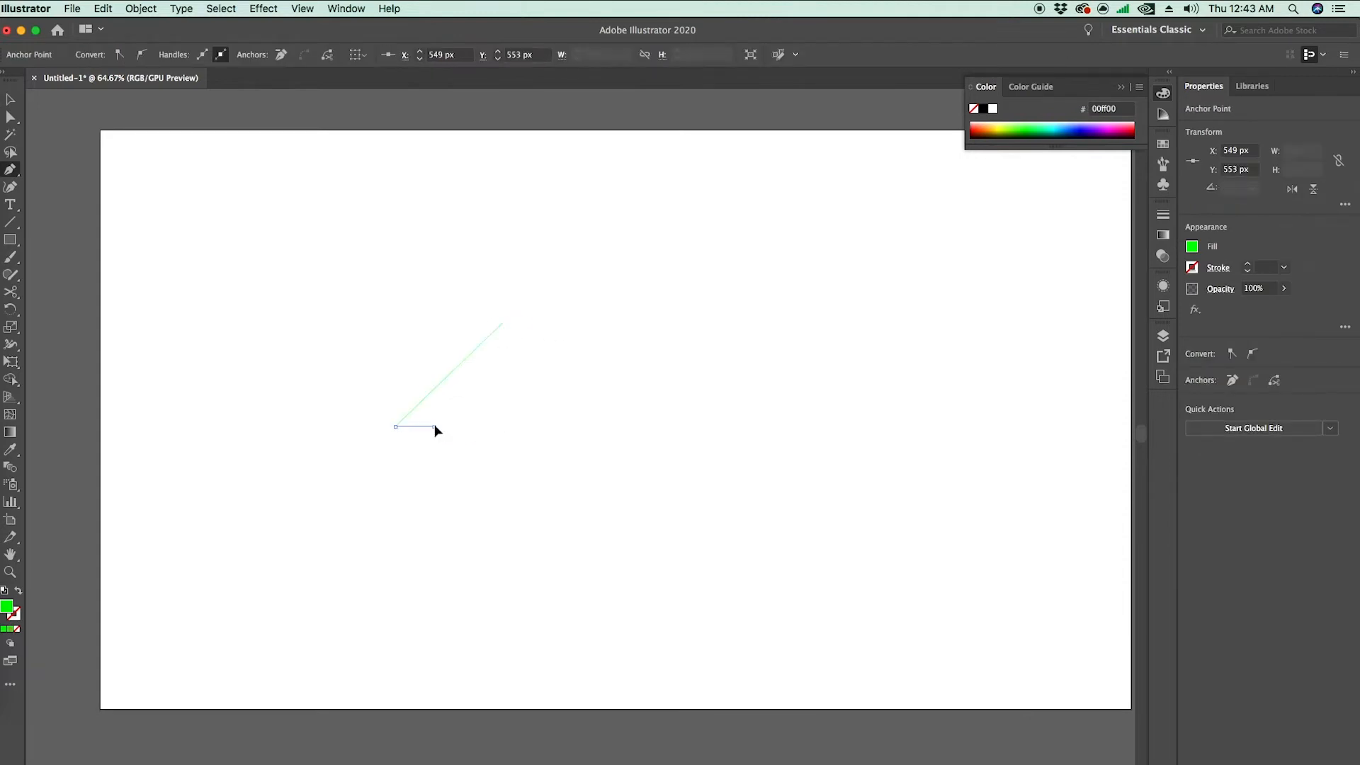
{"action": "left_click", "coordinate": [429, 552]}
{"action": "left_click", "coordinate": [616, 558]}
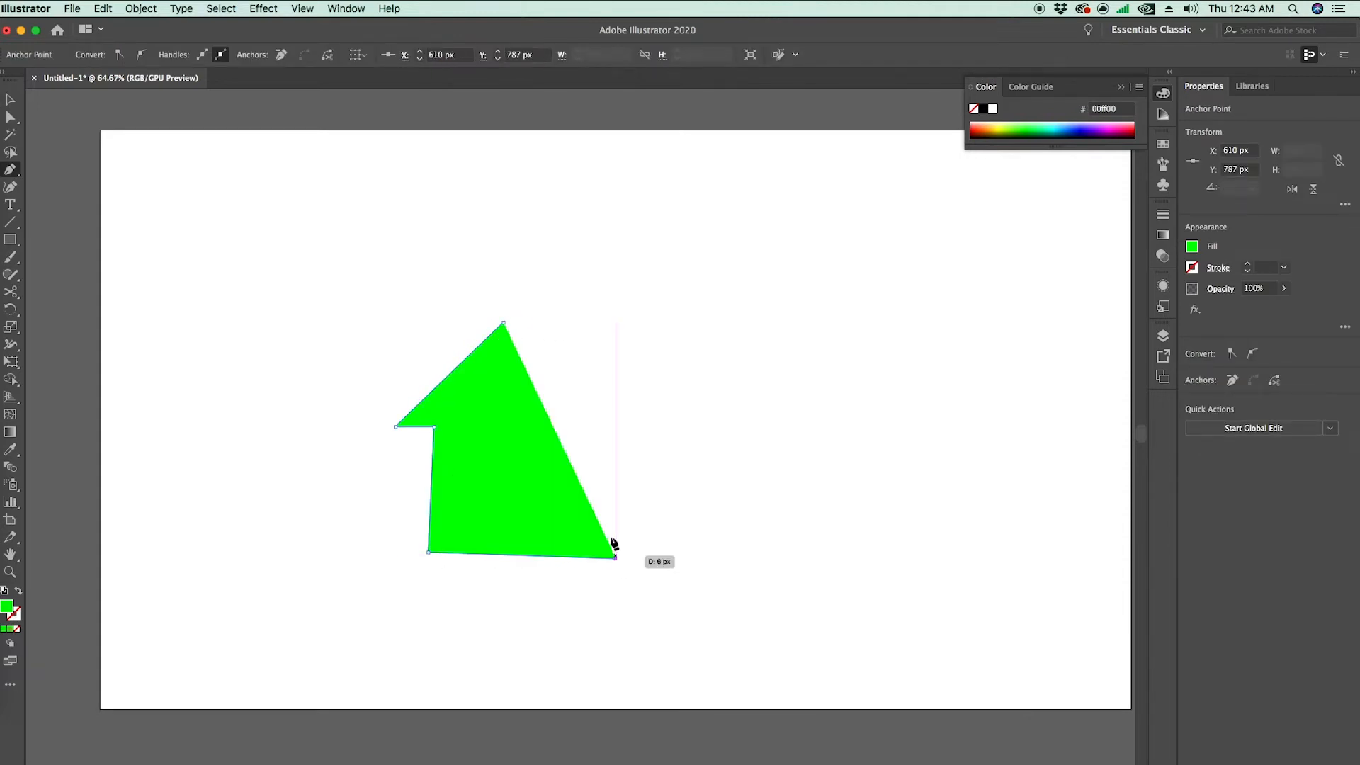
{"action": "left_click", "coordinate": [610, 420]}
{"action": "left_click", "coordinate": [648, 408]}
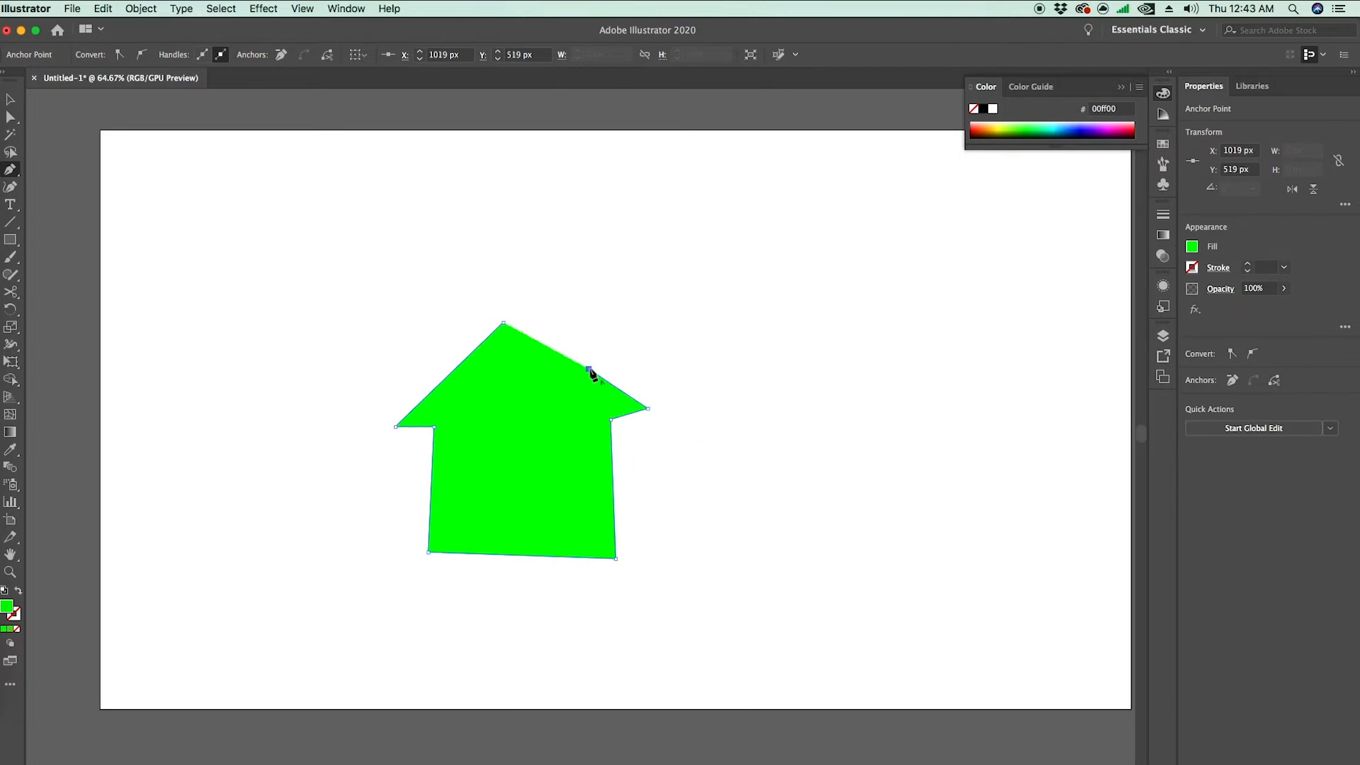
{"action": "left_click", "coordinate": [583, 315]}
{"action": "left_click", "coordinate": [566, 318]}
{"action": "left_click", "coordinate": [570, 359]}
{"action": "left_click", "coordinate": [503, 323]}
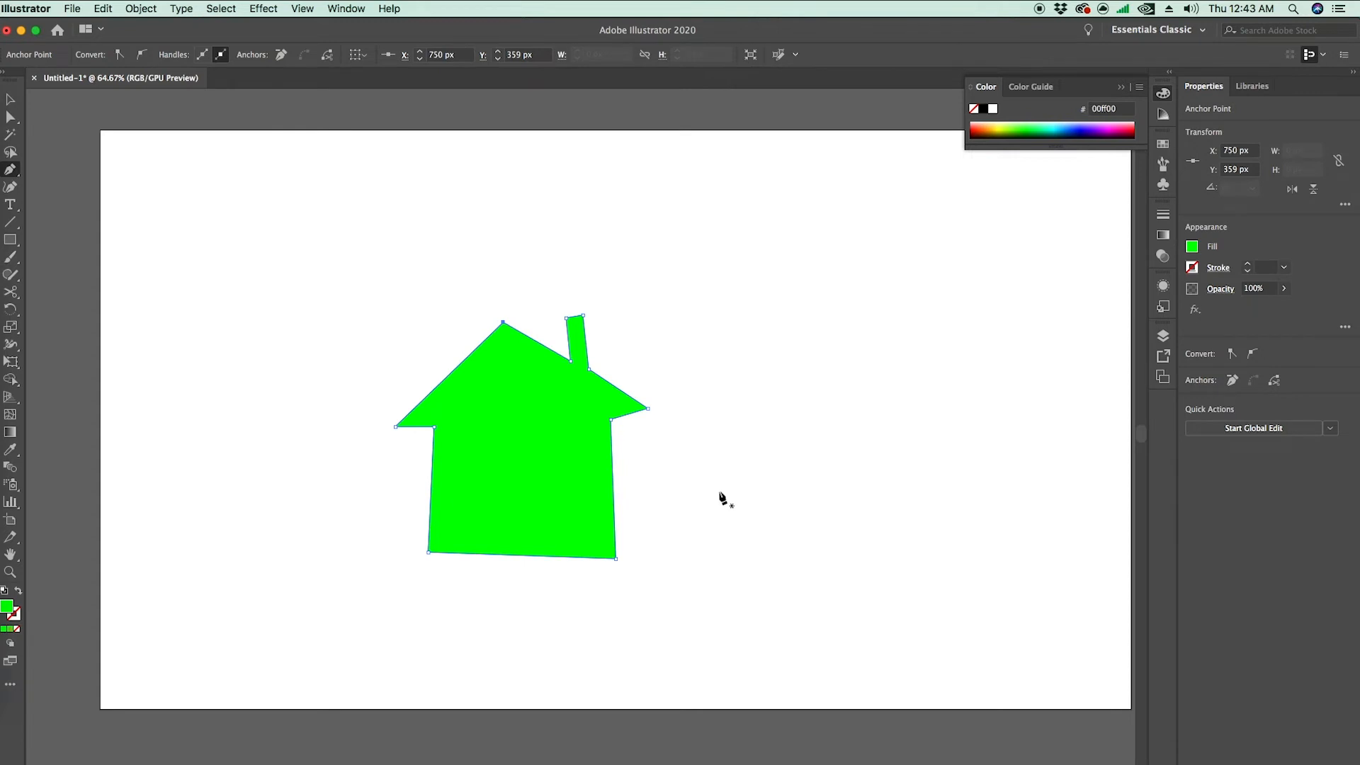
Step: Draw a closed, upright four-sided green shape beside the house with straight Pen tool segments
{"action": "left_click", "coordinate": [742, 315]}
{"action": "left_click", "coordinate": [742, 565]}
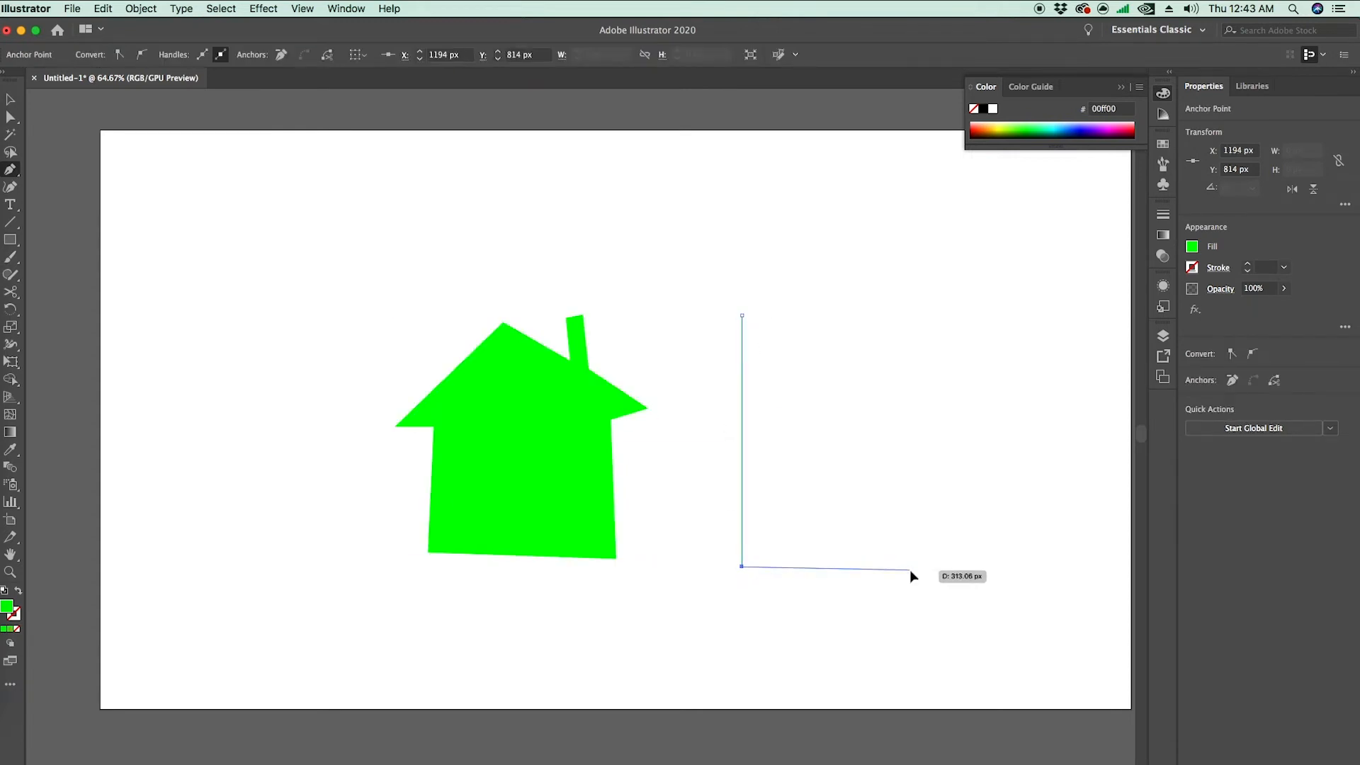
{"action": "left_click", "coordinate": [910, 570]}
{"action": "left_click", "coordinate": [886, 311]}
{"action": "left_click", "coordinate": [742, 314]}
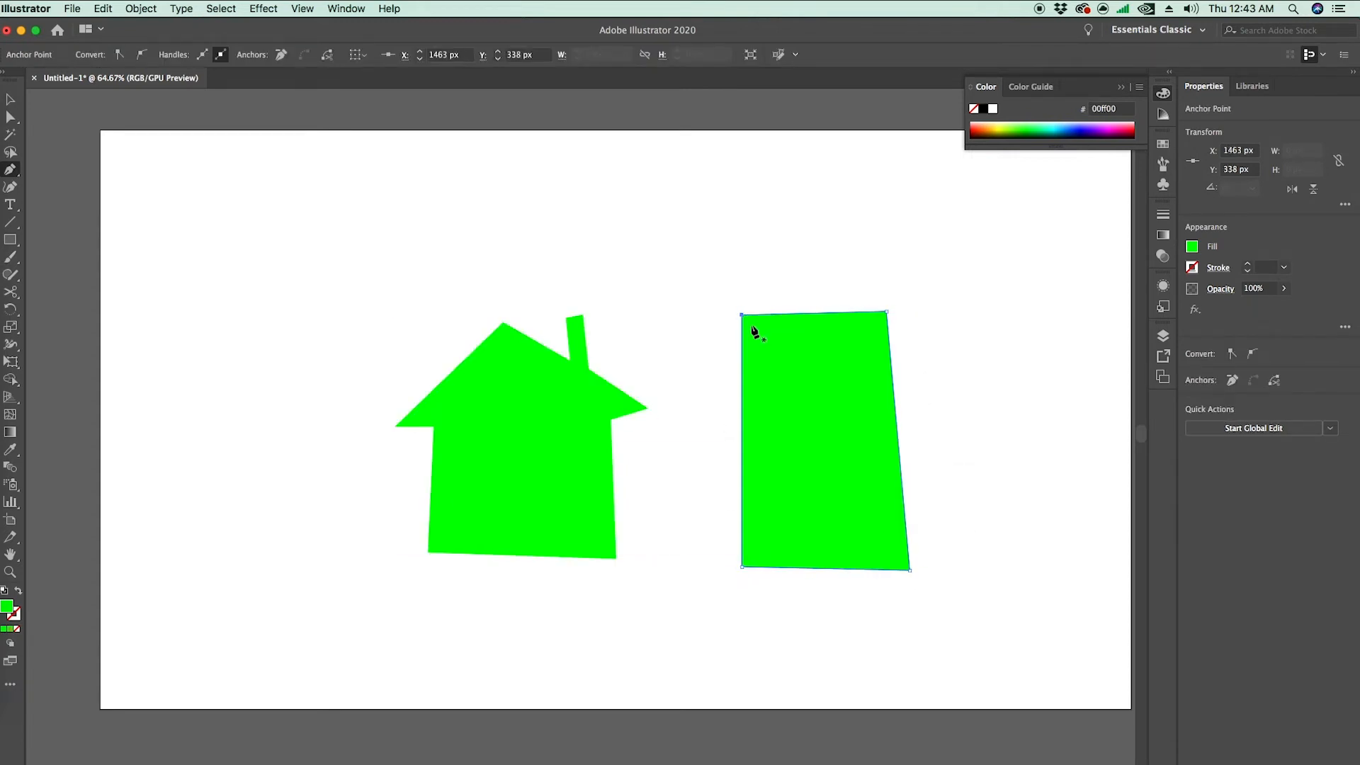
Step: Draw a smaller closed four-sided shape just inside the edges of the upright green shape
{"action": "left_click", "coordinate": [752, 325]}
{"action": "left_click", "coordinate": [873, 326]}
{"action": "left_click", "coordinate": [895, 549]}
{"action": "left_click", "coordinate": [759, 548]}
{"action": "left_click", "coordinate": [753, 325]}
Step: Fill the inner four-sided shape with the artboard's white using the Eyedropper, and deselect it
{"action": "key", "text": "v"}
{"action": "key", "text": "i"}
{"action": "left_click", "coordinate": [1032, 479]}
{"action": "key", "text": "v"}
{"action": "left_click", "coordinate": [1000, 484]}
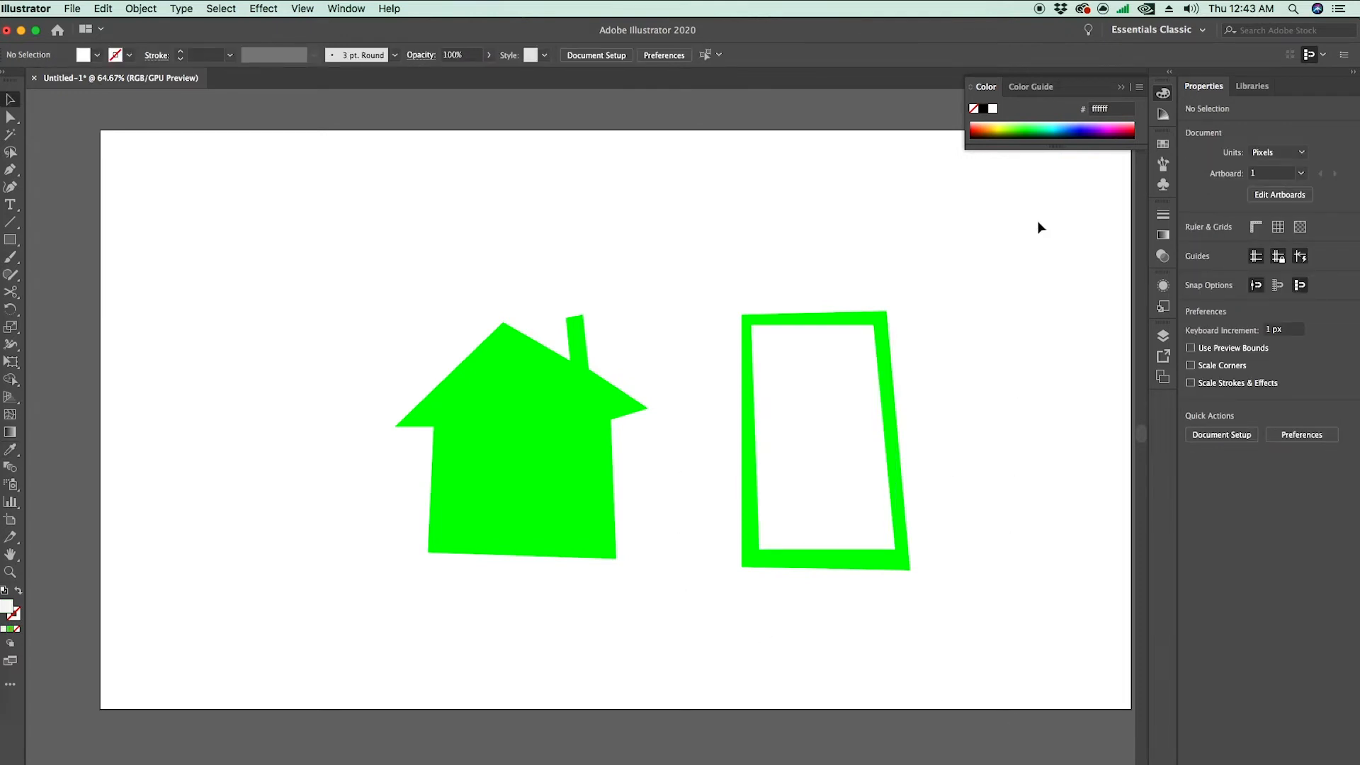
Step: Select the house and both four-sided shapes and delete them
{"action": "left_click_drag", "start_coordinate": [1037, 282], "coordinate": [319, 595]}
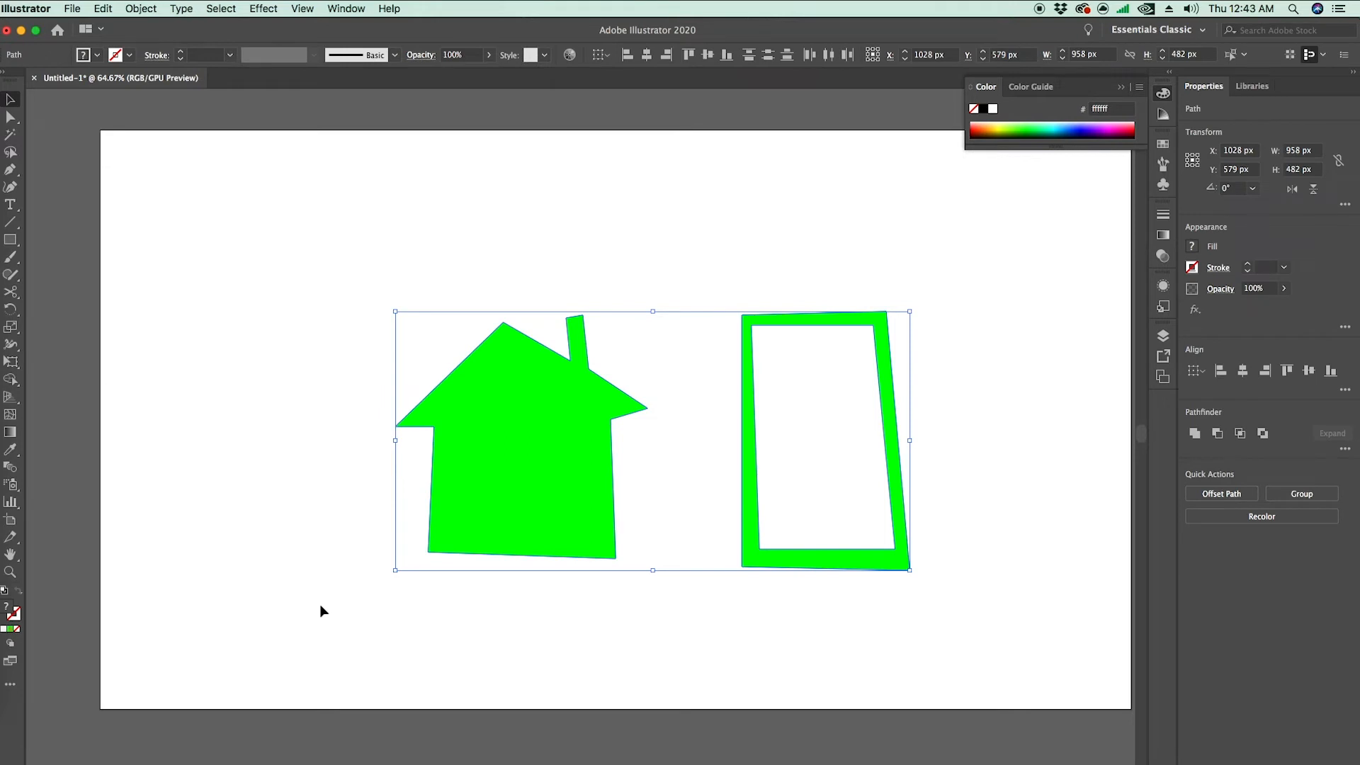
{"action": "key", "text": "Delete"}
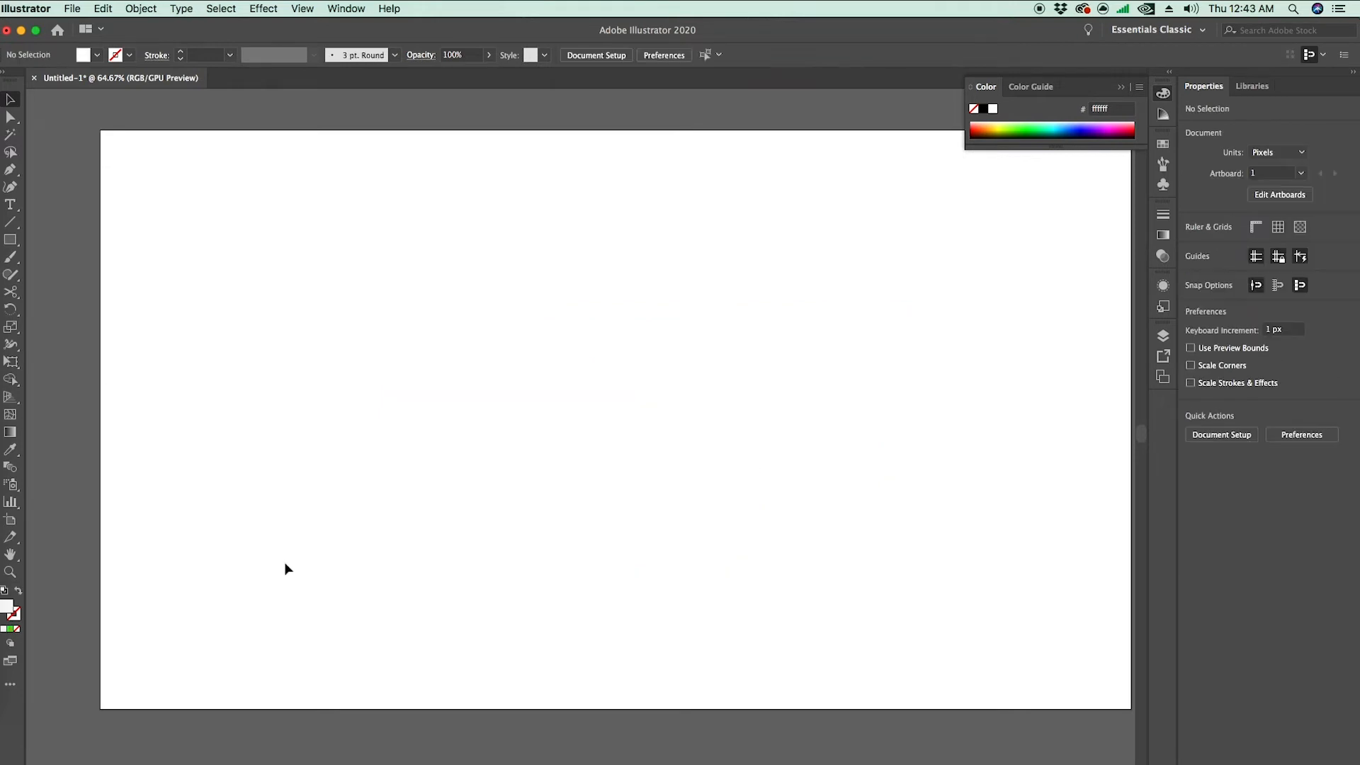
Step: Draw an open path of smooth curves with the Pen tool around the middle of the artboard
{"action": "left_click", "coordinate": [10, 170]}
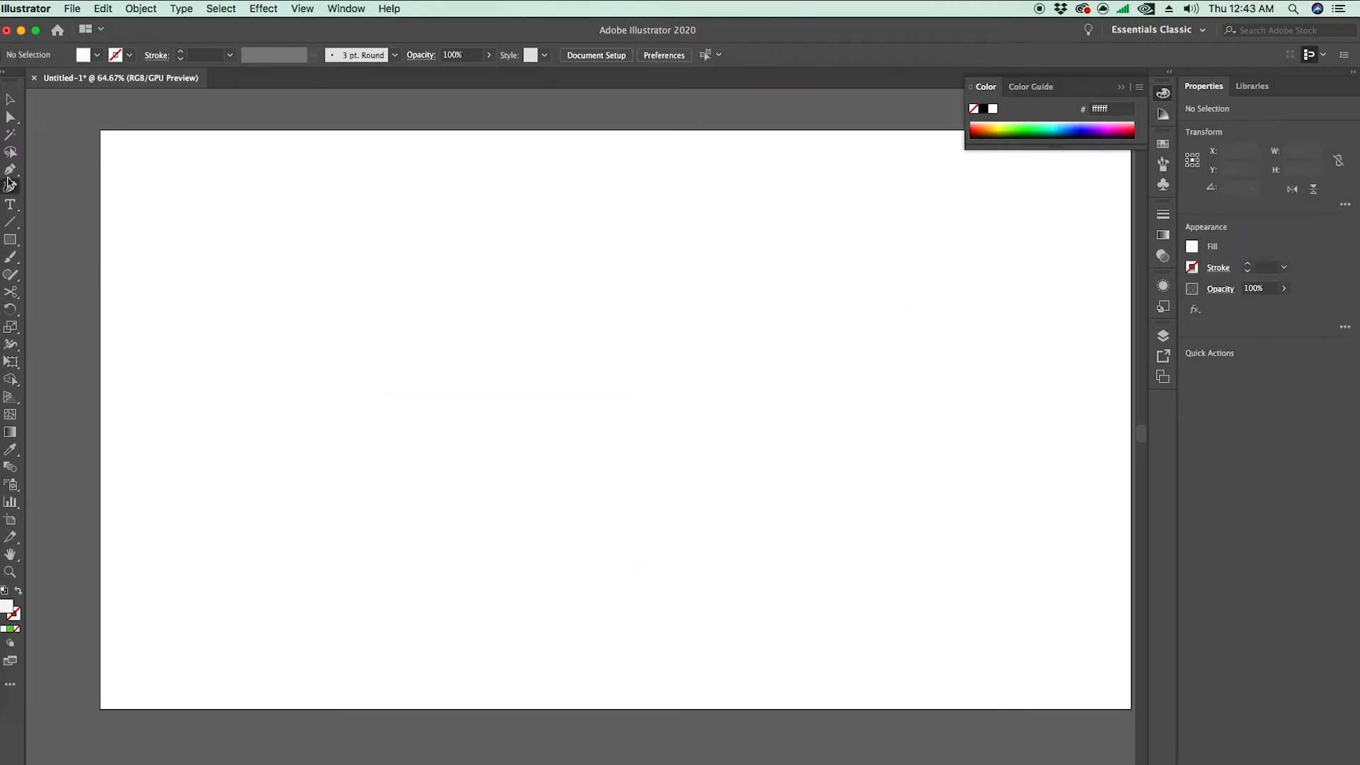
{"action": "mouse_move", "coordinate": [484, 479]}
{"action": "left_mouse_down"}
{"action": "mouse_move", "coordinate": [479, 312]}
{"action": "mouse_move", "coordinate": [655, 296]}
{"action": "left_mouse_up"}
{"action": "left_click_drag", "start_coordinate": [930, 429], "coordinate": [910, 465]}
{"action": "left_click_drag", "start_coordinate": [788, 607], "coordinate": [814, 646]}
{"action": "left_click_drag", "start_coordinate": [634, 645], "coordinate": [620, 635]}
{"action": "left_click_drag", "start_coordinate": [466, 564], "coordinate": [484, 542]}
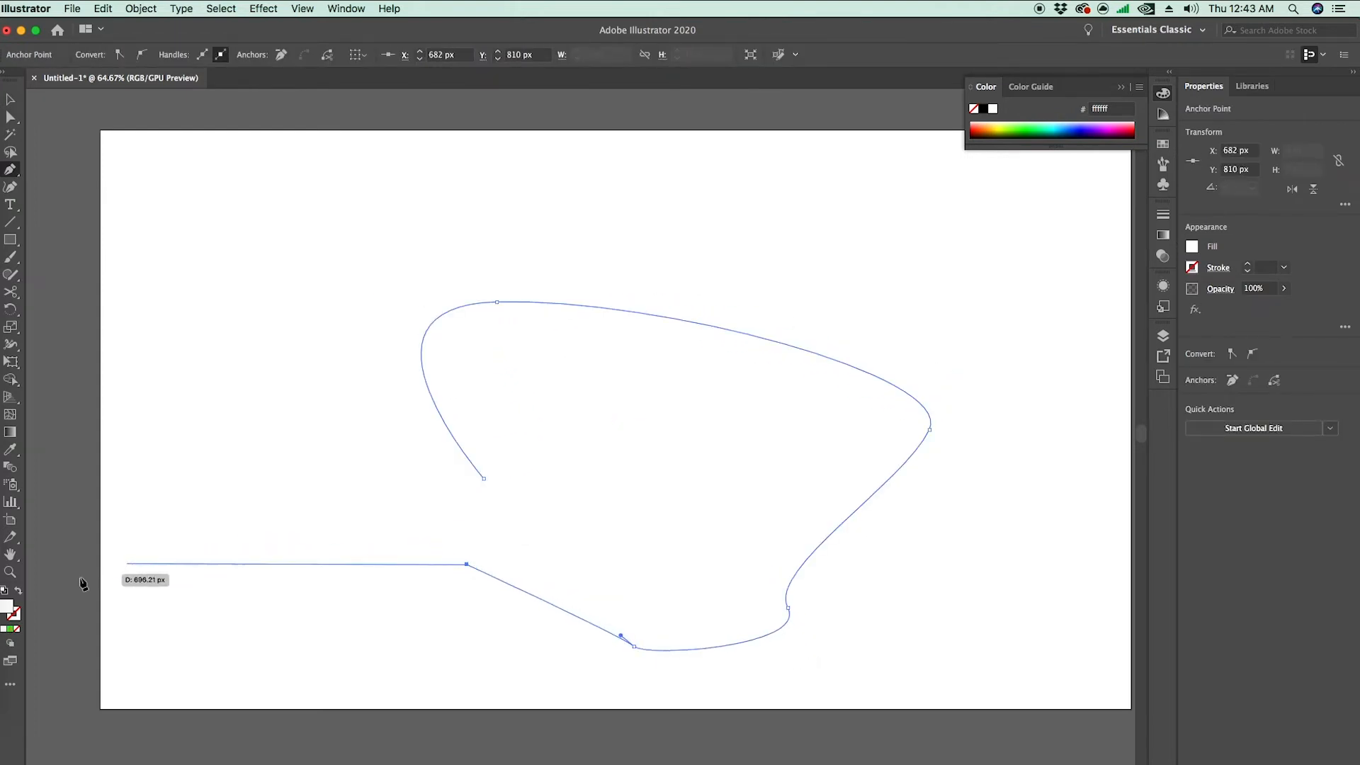
Step: Swap the open path's fill and stroke and set its stroke colour to black, 000000
{"action": "left_click", "coordinate": [17, 592]}
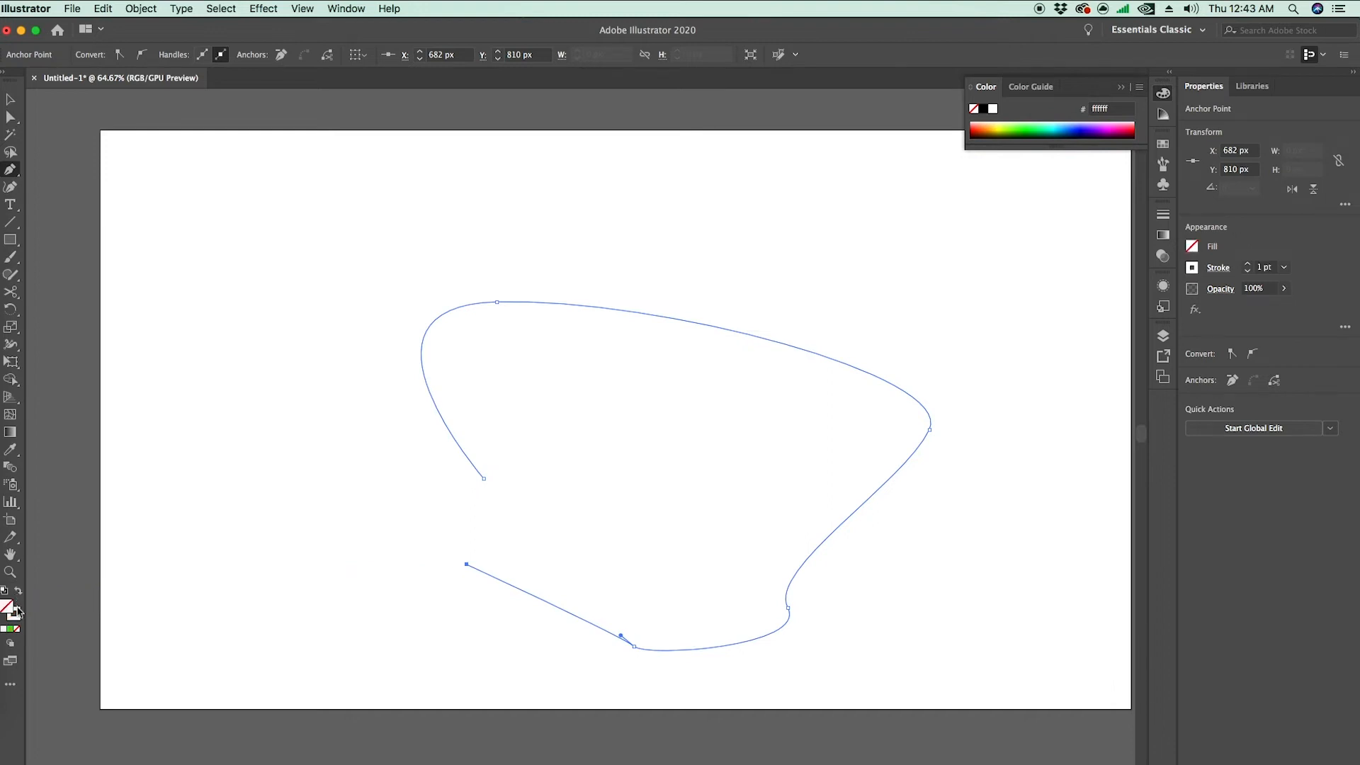
{"action": "double_click", "coordinate": [17, 611]}
{"action": "type", "text": "000000"}
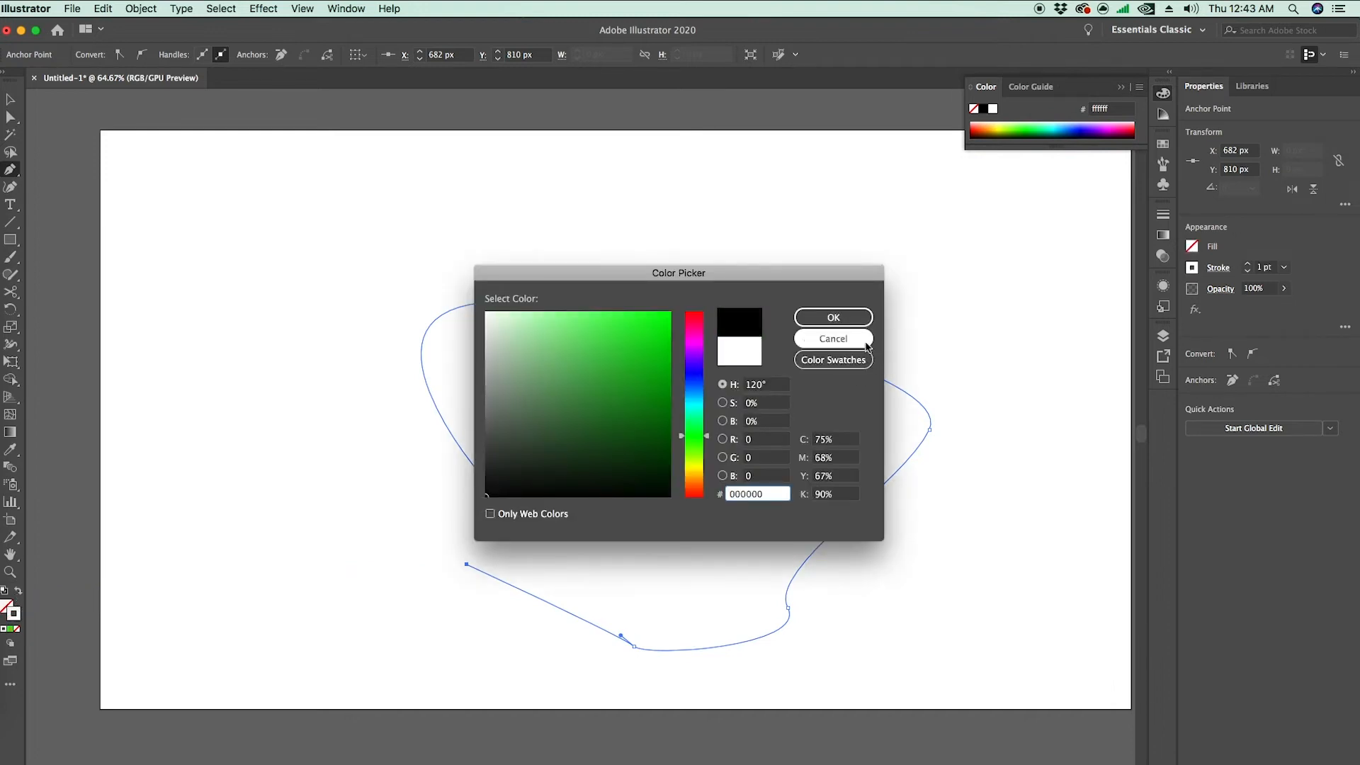
{"action": "left_click", "coordinate": [833, 317]}
Step: Extend the black path with four straight zigzag segments into its interior, and delete the whole path
{"action": "left_click", "coordinate": [790, 471]}
{"action": "left_click", "coordinate": [679, 419]}
{"action": "left_click", "coordinate": [542, 347]}
{"action": "left_click", "coordinate": [559, 433]}
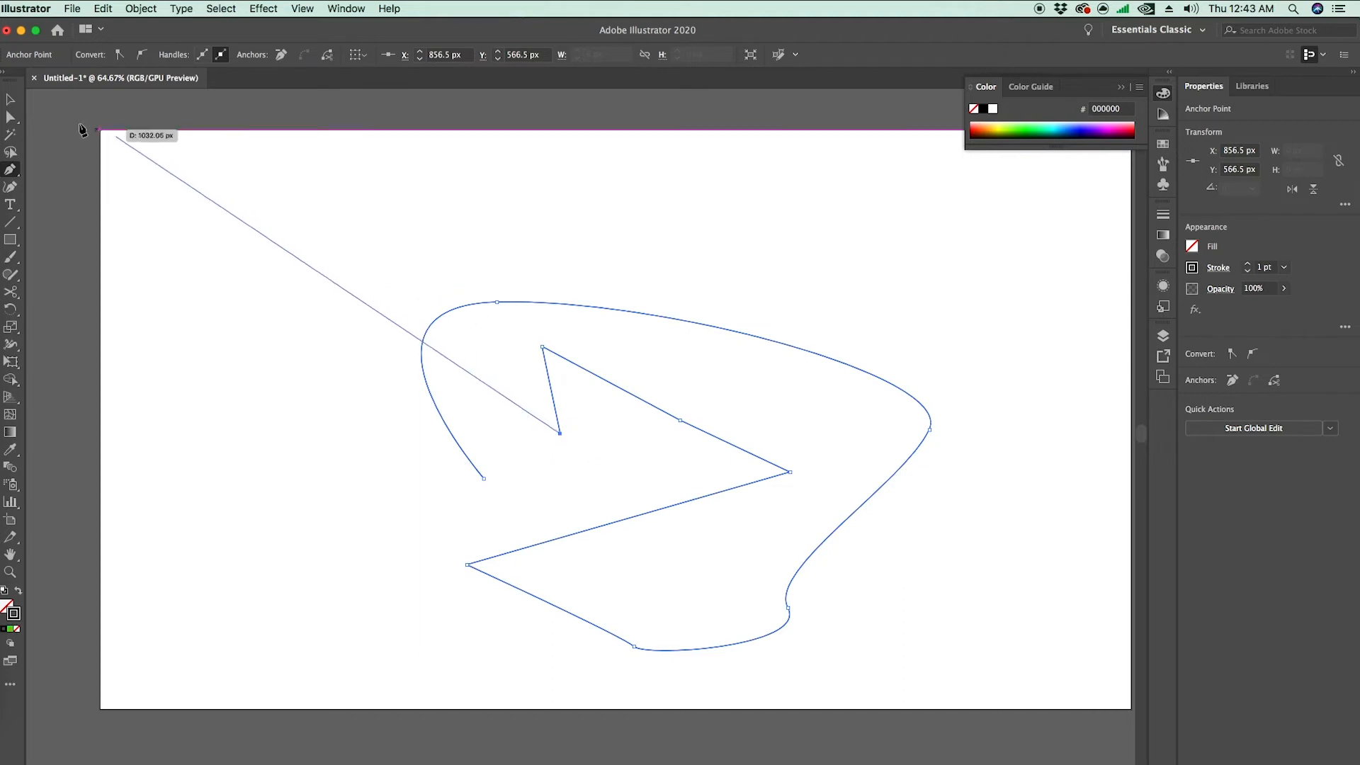
{"action": "key", "text": "v"}
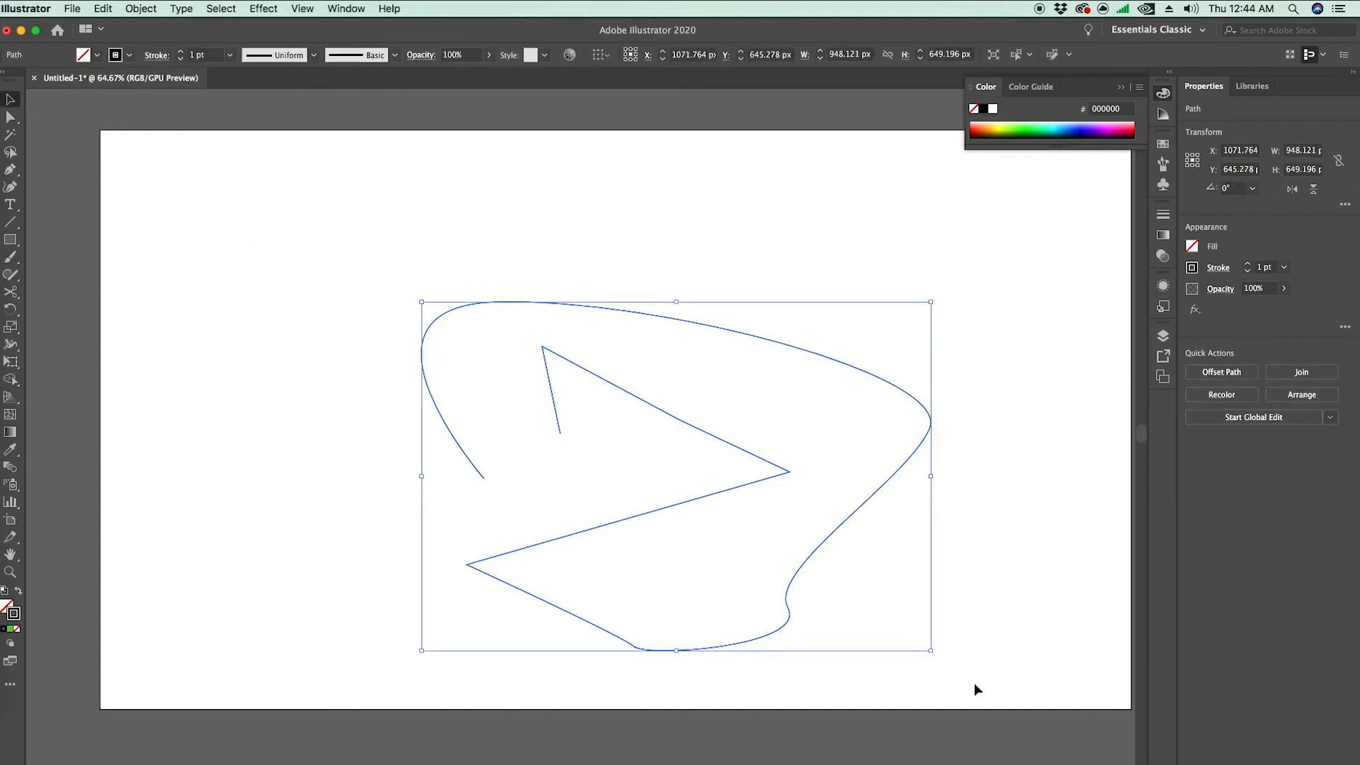
{"action": "key", "text": "Delete"}
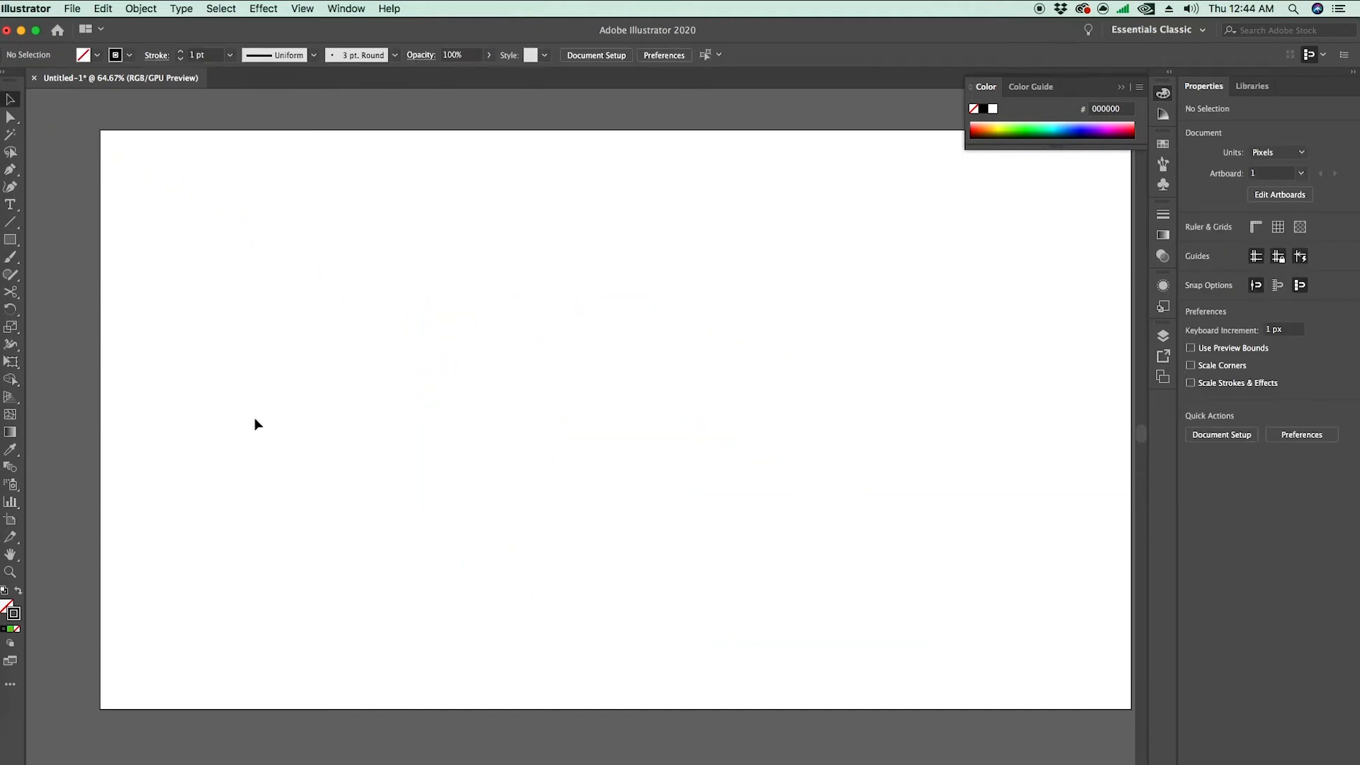
Step: Draw three separate rectangles across the artboard, about 287 × 287 px, 264 × 350 px and 285 × 298 px
{"action": "left_click", "coordinate": [10, 241]}
{"action": "left_click_drag", "start_coordinate": [255, 301], "coordinate": [410, 458]}
{"action": "left_click_drag", "start_coordinate": [643, 292], "coordinate": [784, 480]}
{"action": "left_click_drag", "start_coordinate": [896, 289], "coordinate": [1050, 448]}
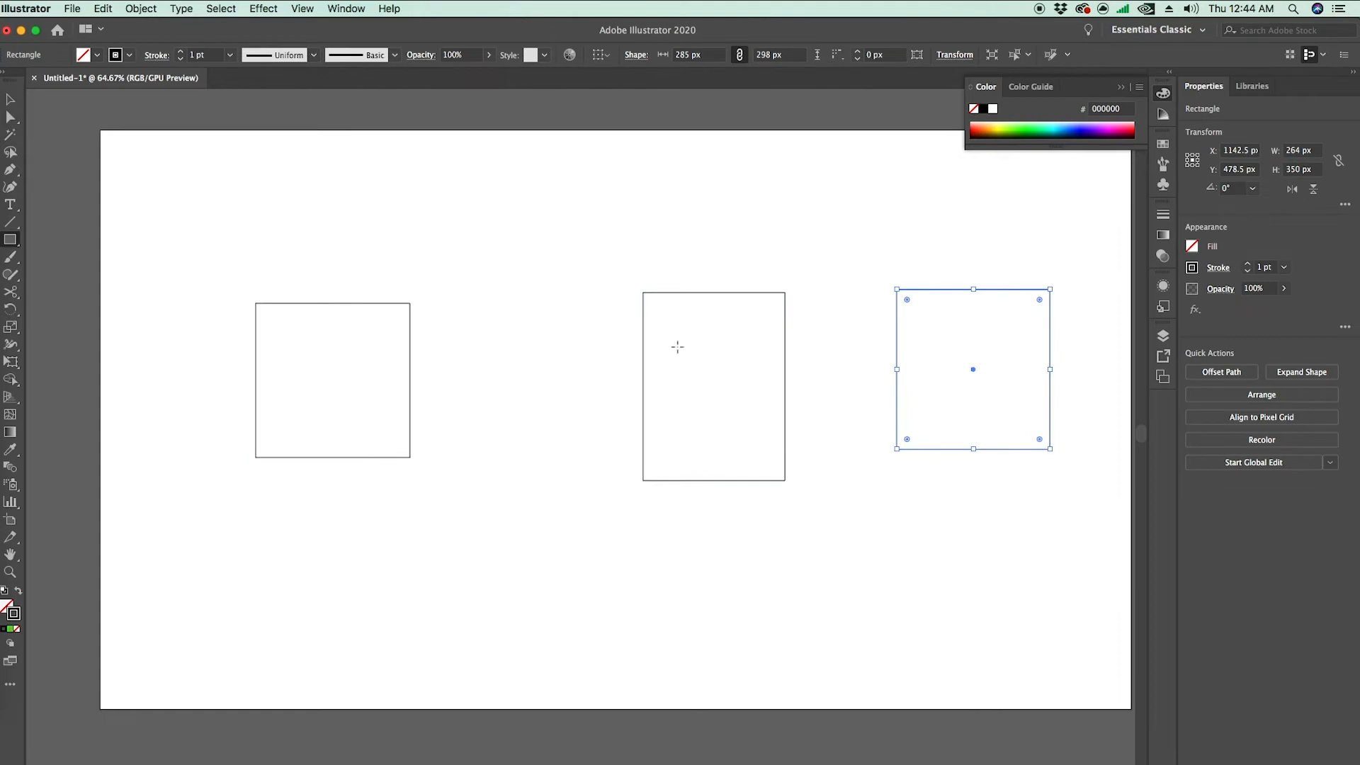
Step: Swap the left square's stroke and fill, and set its fill colour to green #00ff00
{"action": "left_click", "coordinate": [353, 456]}
{"action": "left_click", "coordinate": [18, 591]}
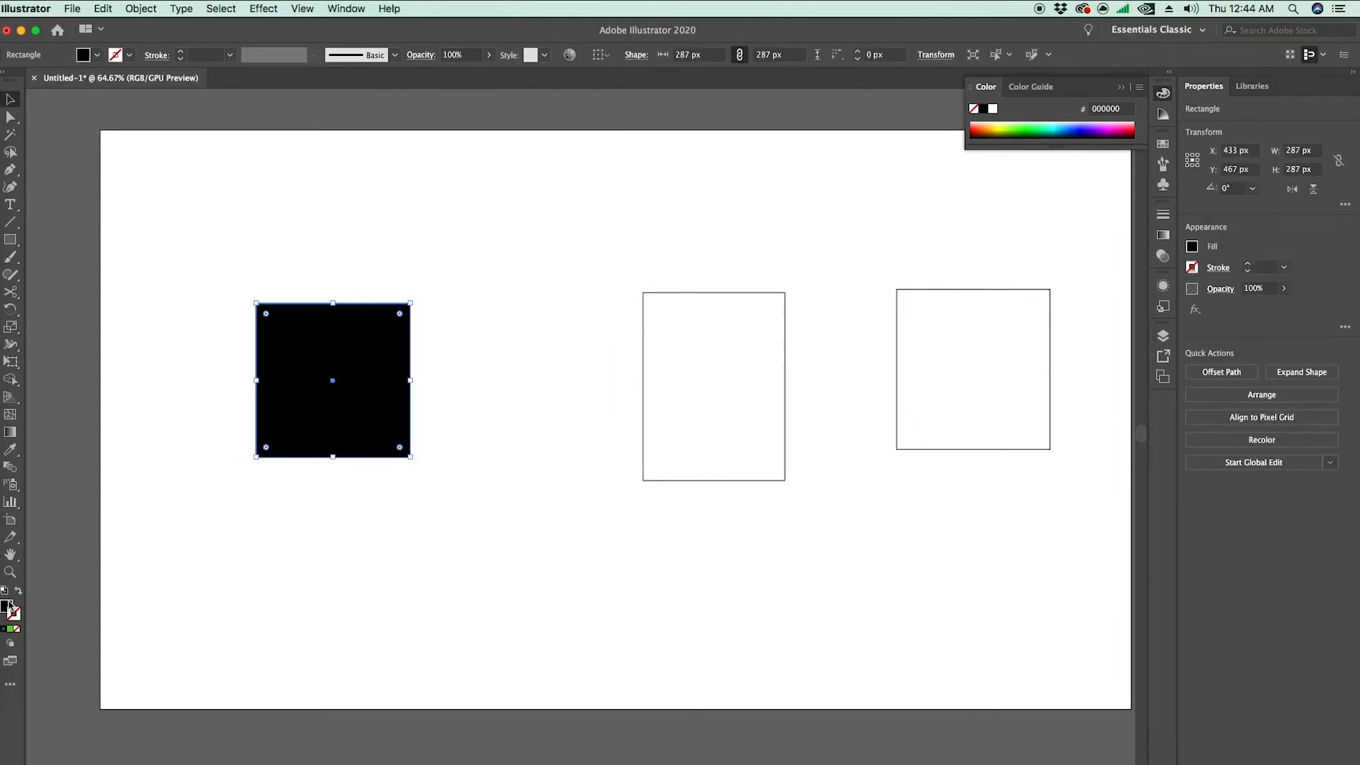
{"action": "double_click", "coordinate": [7, 607]}
{"action": "left_click_drag", "start_coordinate": [617, 371], "coordinate": [687, 307]}
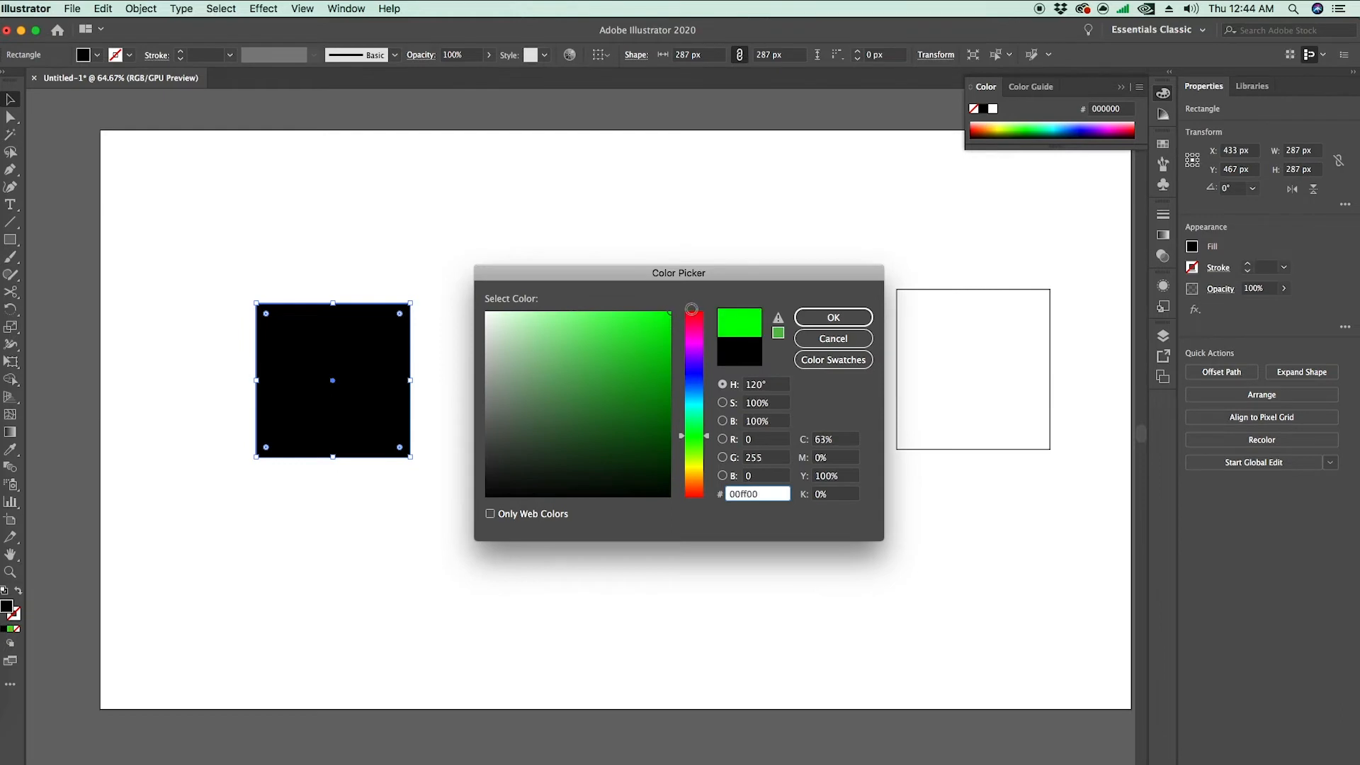
{"action": "left_click", "coordinate": [810, 321]}
Step: Swap the middle rectangle's stroke and fill, and set its fill colour to cyan #00ffe6
{"action": "left_click", "coordinate": [732, 393]}
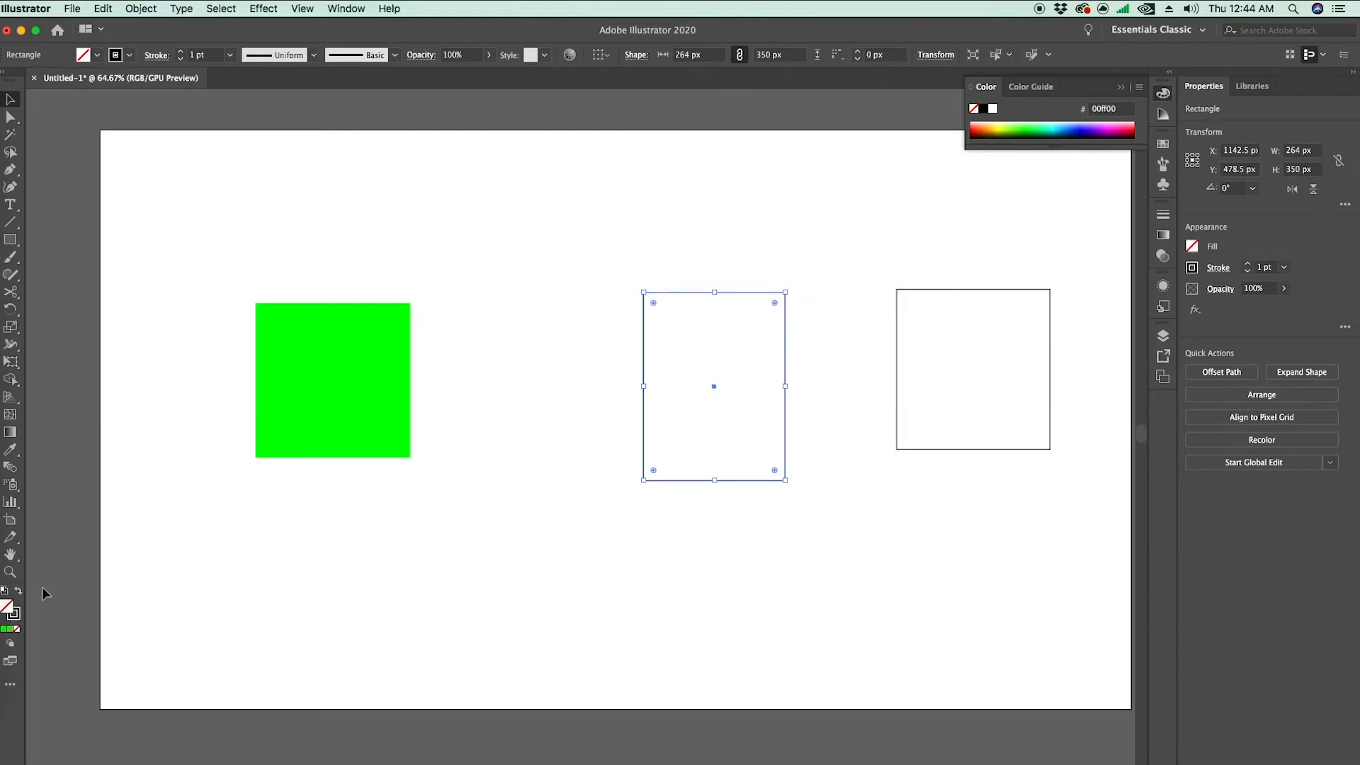
{"action": "left_click", "coordinate": [18, 592]}
{"action": "double_click", "coordinate": [9, 608]}
{"action": "left_click", "coordinate": [694, 409]}
{"action": "left_click_drag", "start_coordinate": [636, 352], "coordinate": [687, 310]}
{"action": "left_click", "coordinate": [833, 319]}
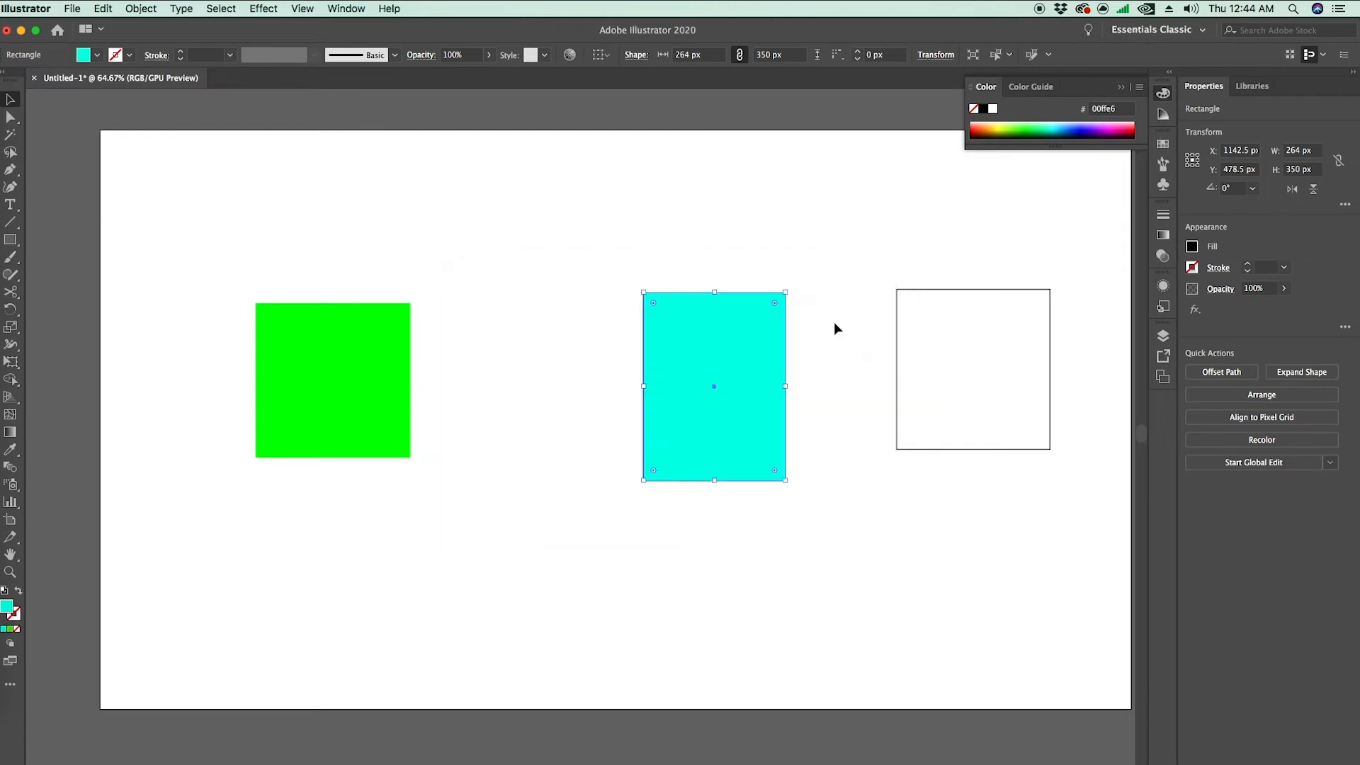
Step: Apply the green and cyan rectangles' appearance alternately to the right rectangle with the Eyedropper, ending on cyan
{"action": "left_click", "coordinate": [898, 323]}
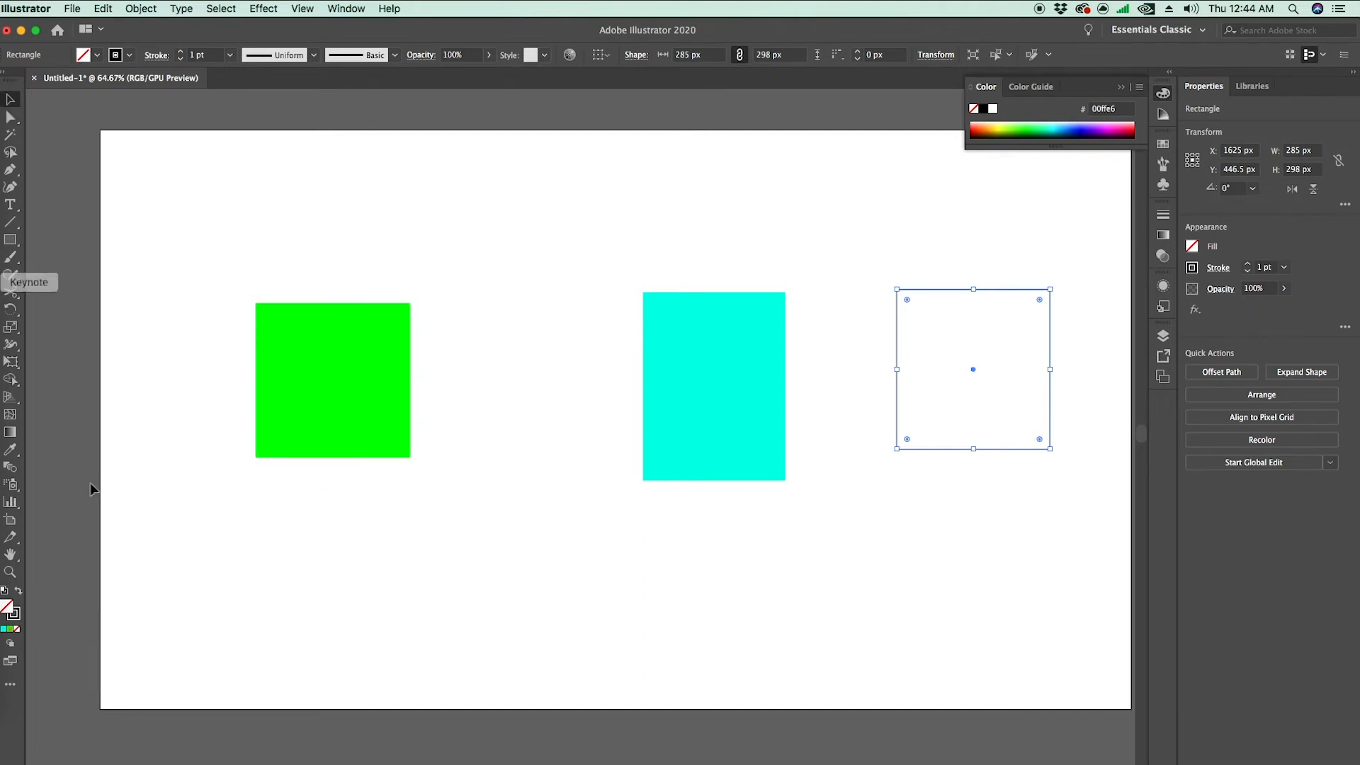
{"action": "left_click", "coordinate": [11, 449]}
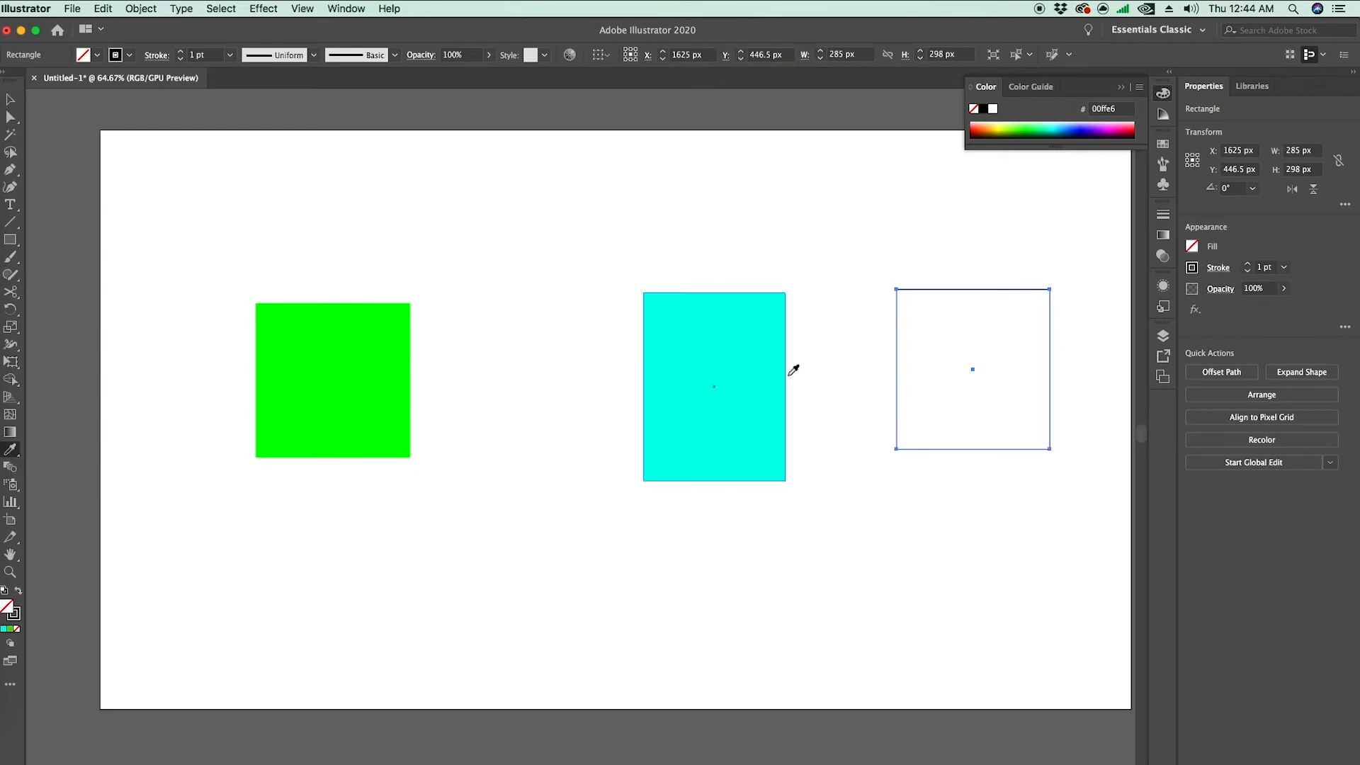
{"action": "left_click", "coordinate": [358, 364]}
{"action": "left_click", "coordinate": [680, 425]}
{"action": "left_click", "coordinate": [340, 333]}
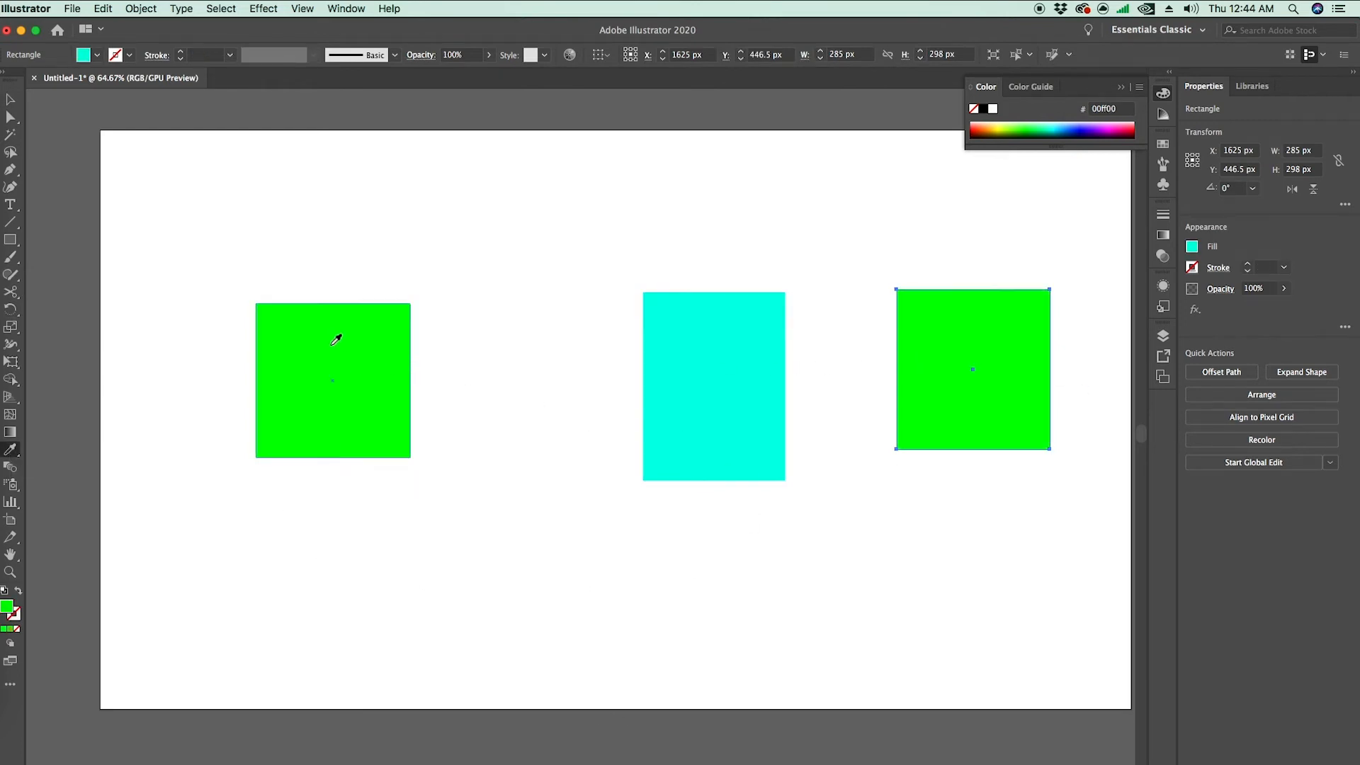
{"action": "left_click", "coordinate": [713, 348]}
{"action": "left_click", "coordinate": [302, 355]}
{"action": "left_click", "coordinate": [673, 355]}
Step: Try sampling the artboard's white and the surrounding canvas grey onto the right rectangle with the Eyedropper
{"action": "left_click", "coordinate": [513, 368]}
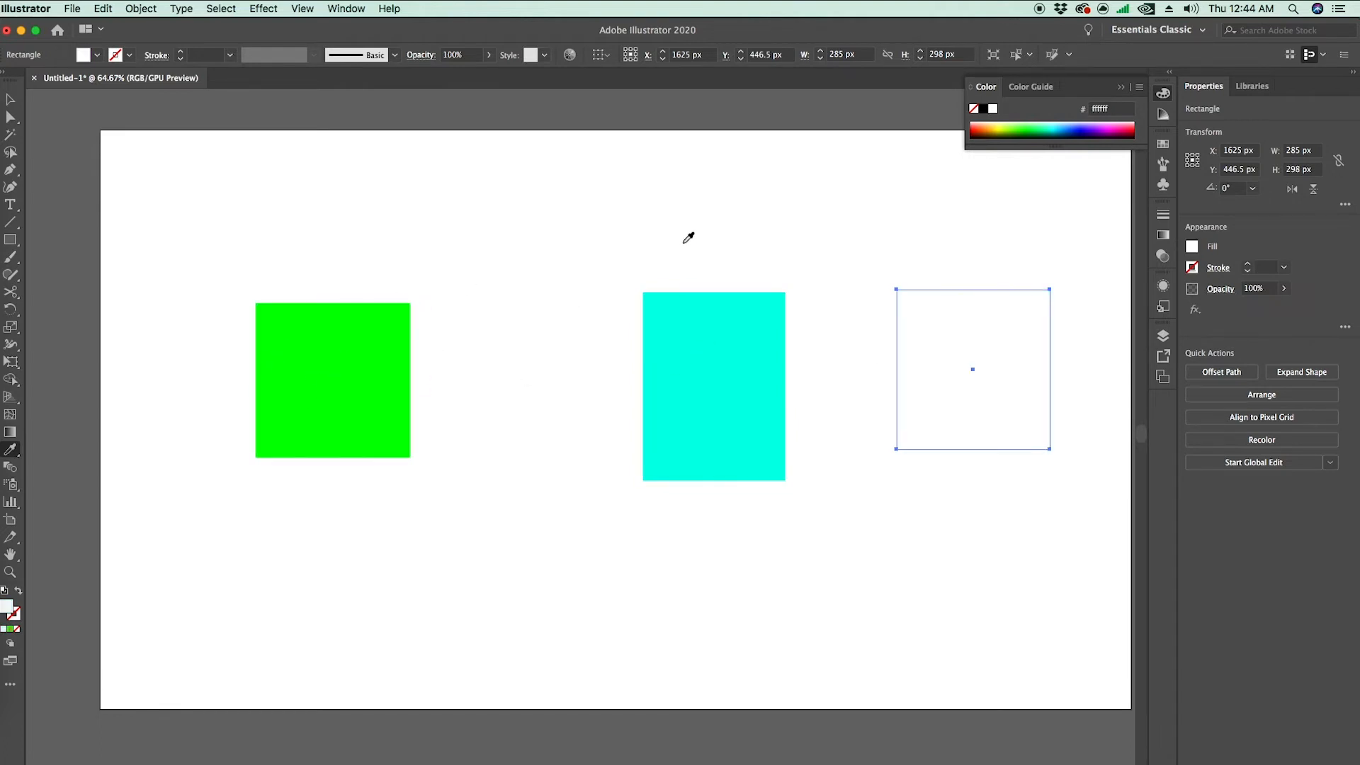
{"action": "left_click", "coordinate": [706, 97]}
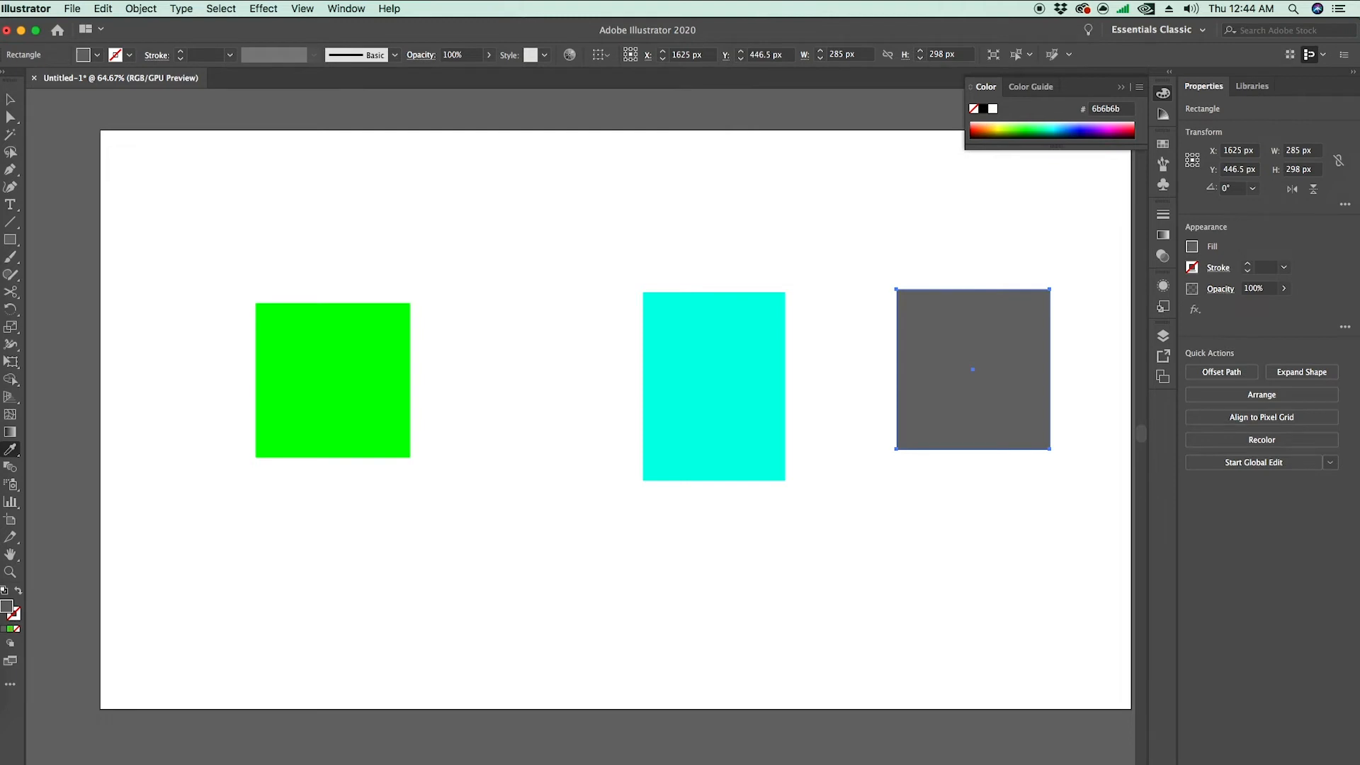
{"action": "left_click", "coordinate": [243, 550]}
{"action": "left_click", "coordinate": [97, 442]}
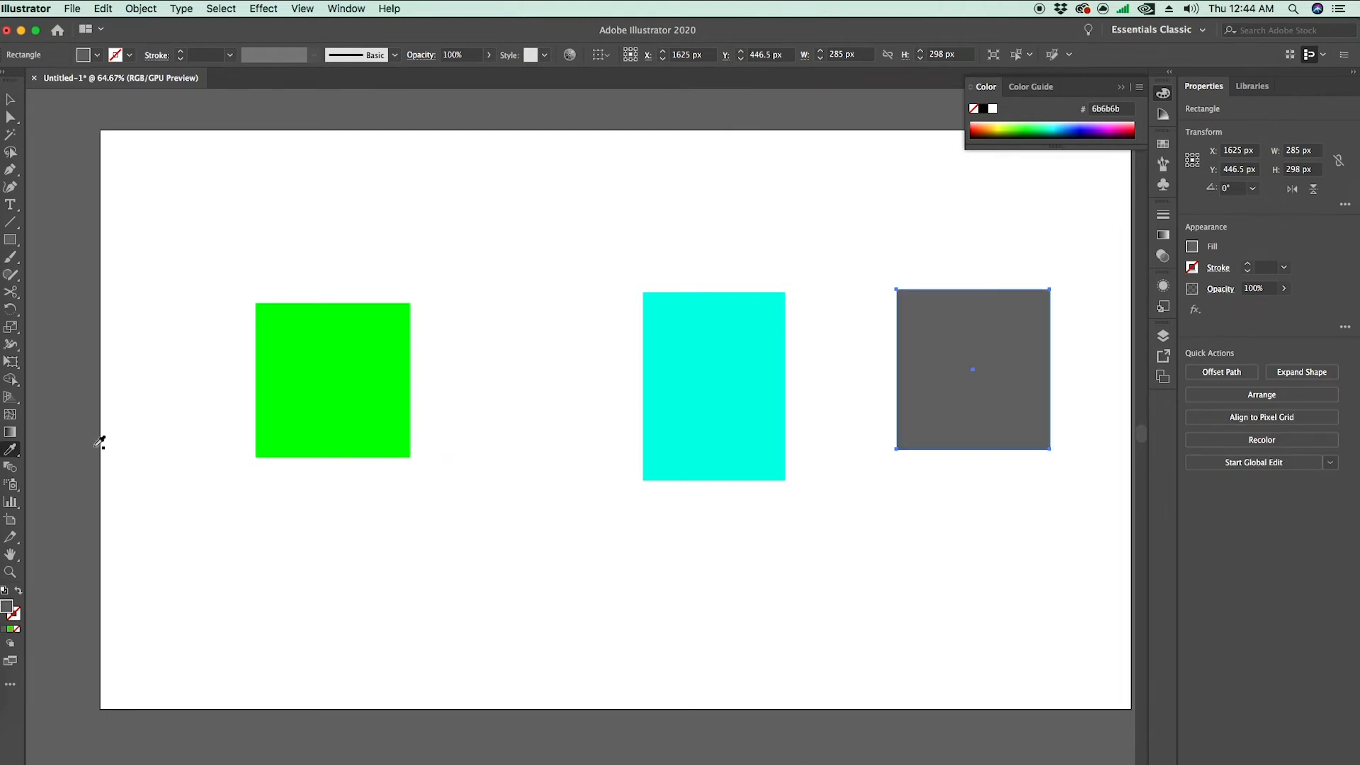
Step: Apply the left square's green to the right rectangle with the Eyedropper, and deselect the rectangle
{"action": "left_click", "coordinate": [313, 370]}
{"action": "key", "text": "v"}
{"action": "left_click", "coordinate": [395, 242]}
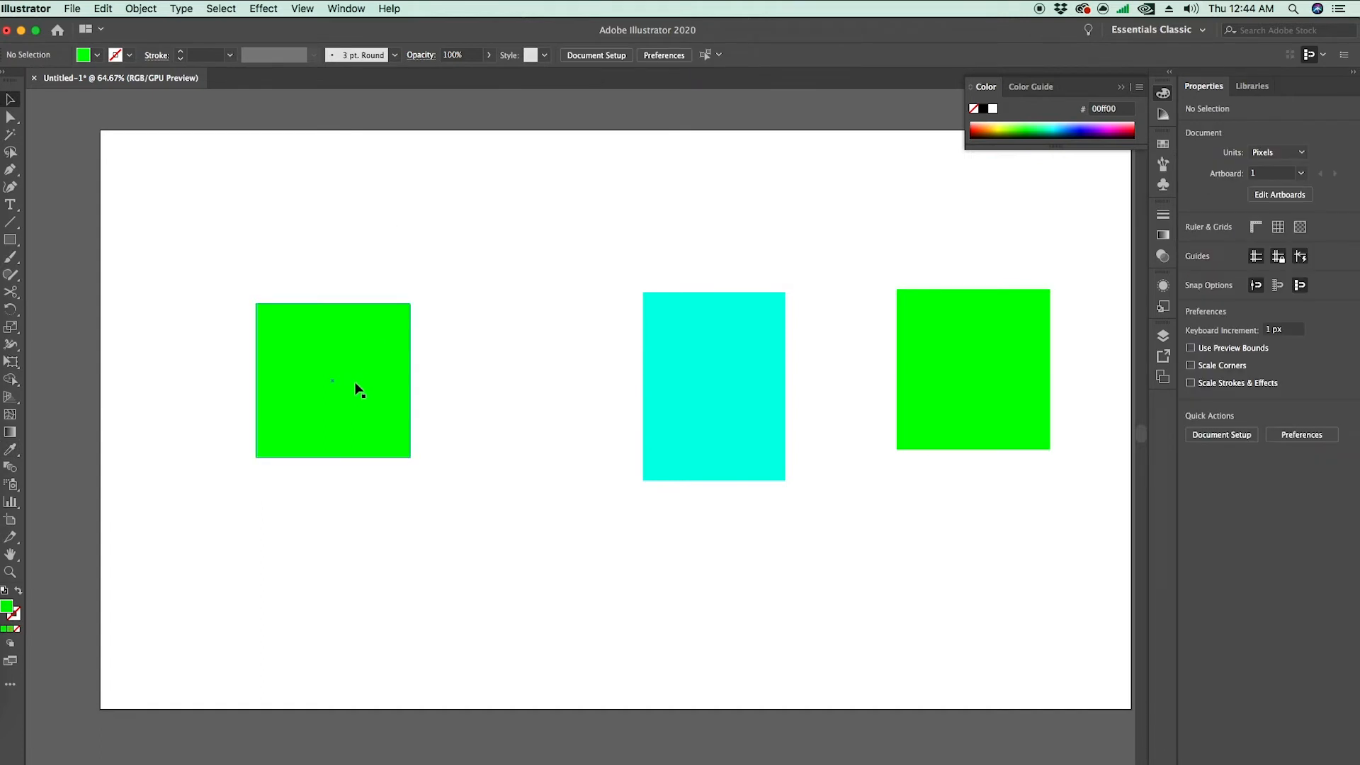
Step: Pan around the artboard with the Hand tool and activate the Zoom tool
{"action": "left_click", "coordinate": [10, 554]}
{"action": "left_click_drag", "start_coordinate": [860, 410], "coordinate": [440, 546]}
{"action": "left_click", "coordinate": [14, 570]}
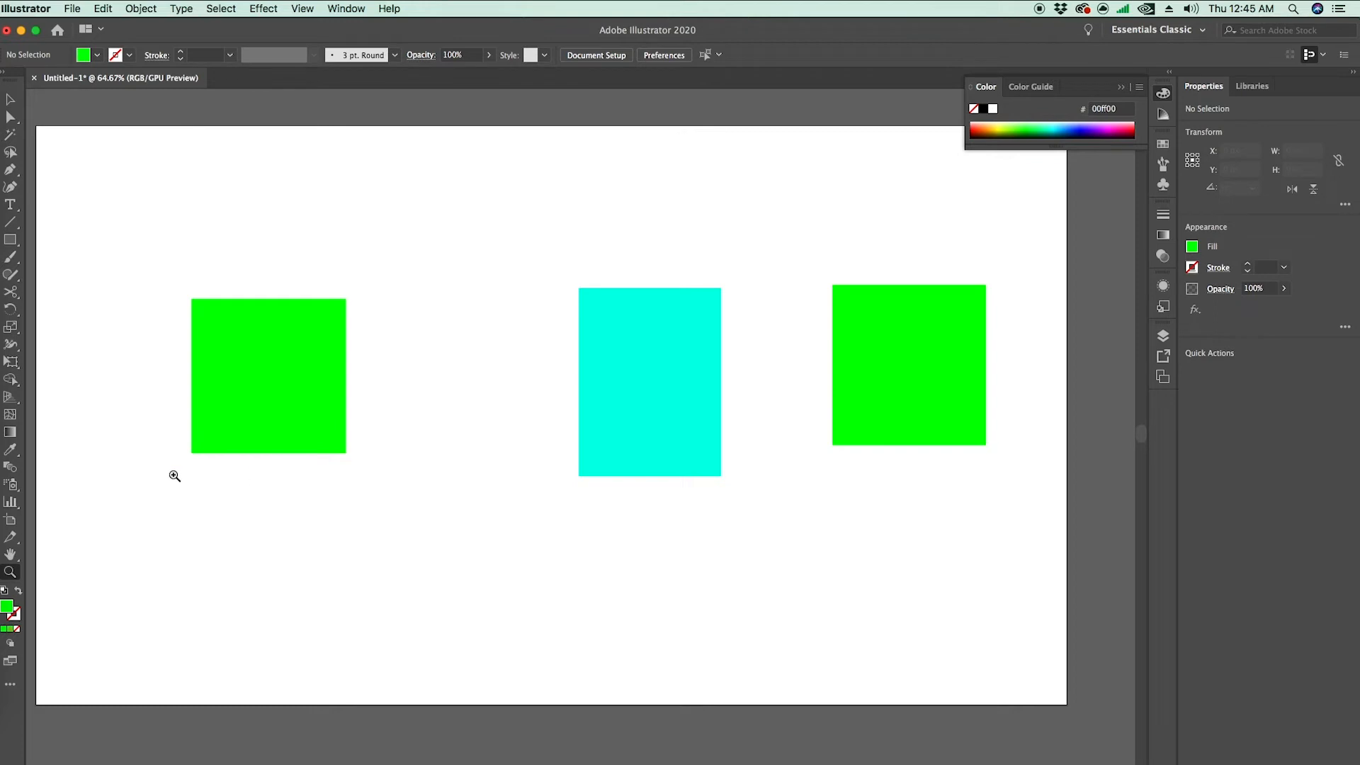
Step: Move the cyan rectangle up and to the left with the Selection tool, keeping it between the two green shapes
{"action": "left_click", "coordinate": [10, 99]}
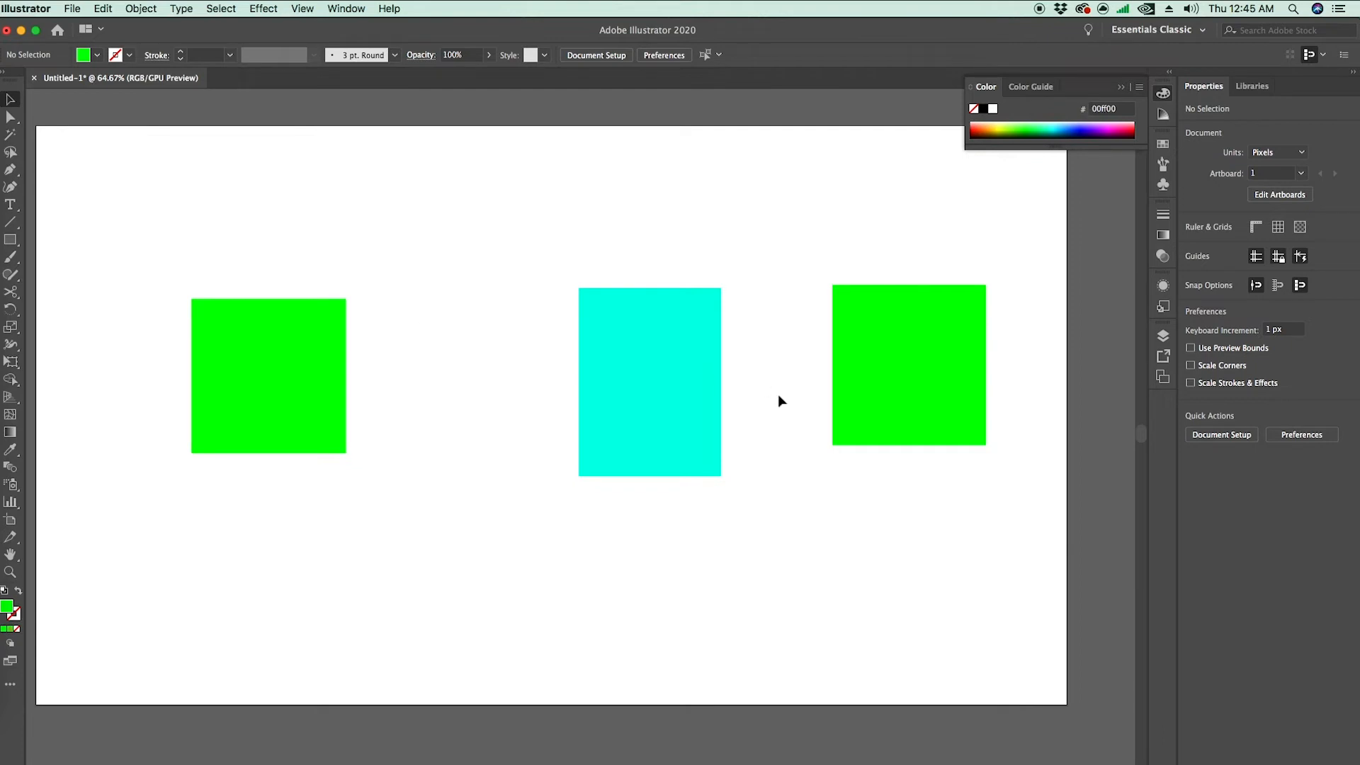
{"action": "left_click", "coordinate": [667, 387]}
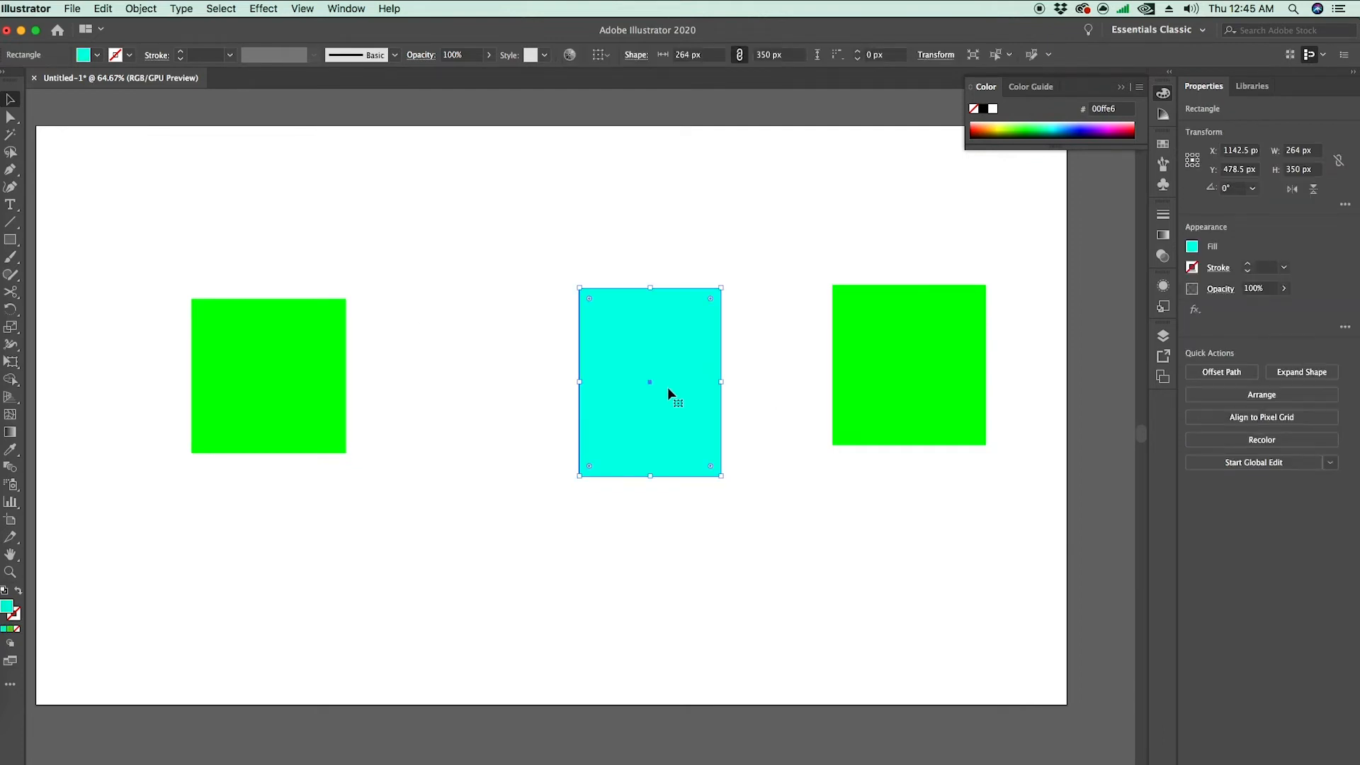
{"action": "left_click_drag", "start_coordinate": [661, 387], "coordinate": [502, 378]}
{"action": "left_click_drag", "start_coordinate": [515, 366], "coordinate": [598, 316]}
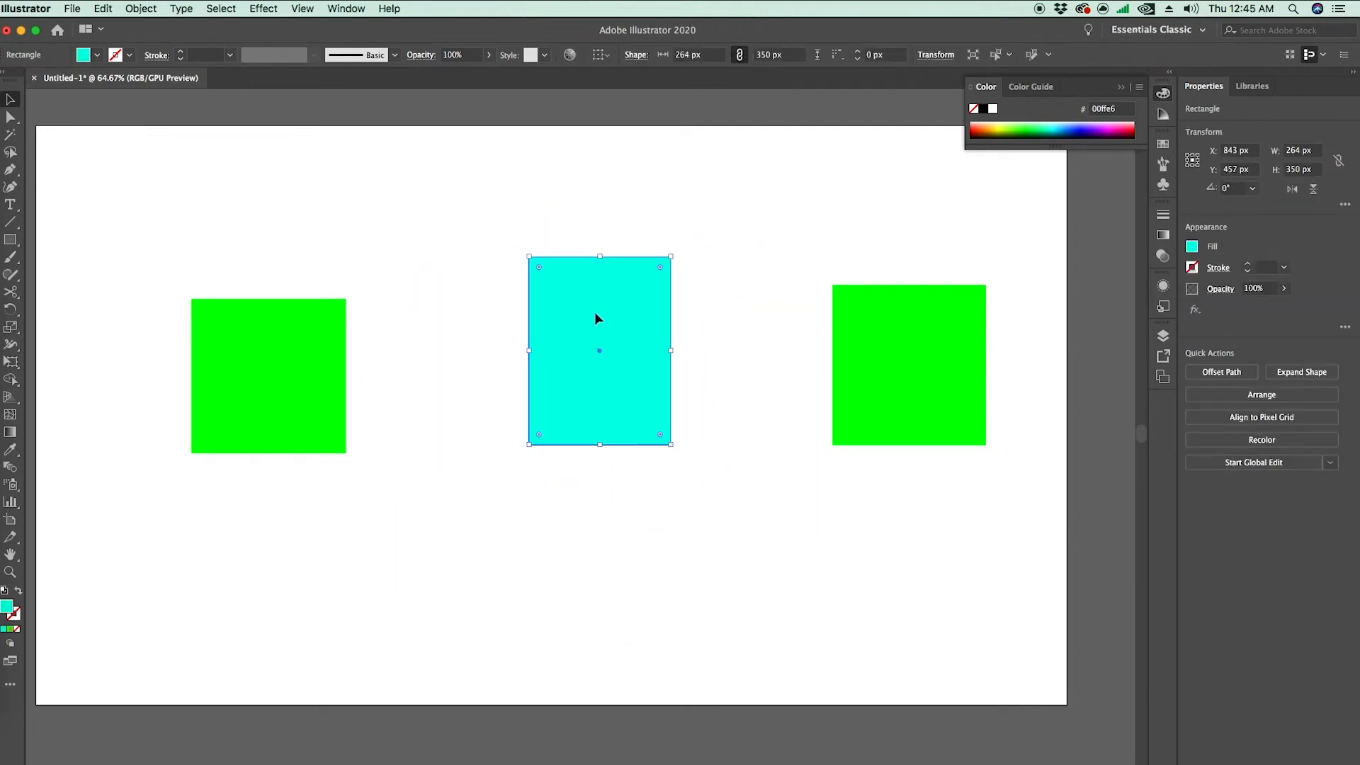
Step: Switch through the Direct Selection, Zoom and Lasso tools to the Hand tool, and pan the artboard slightly
{"action": "left_click", "coordinate": [11, 115]}
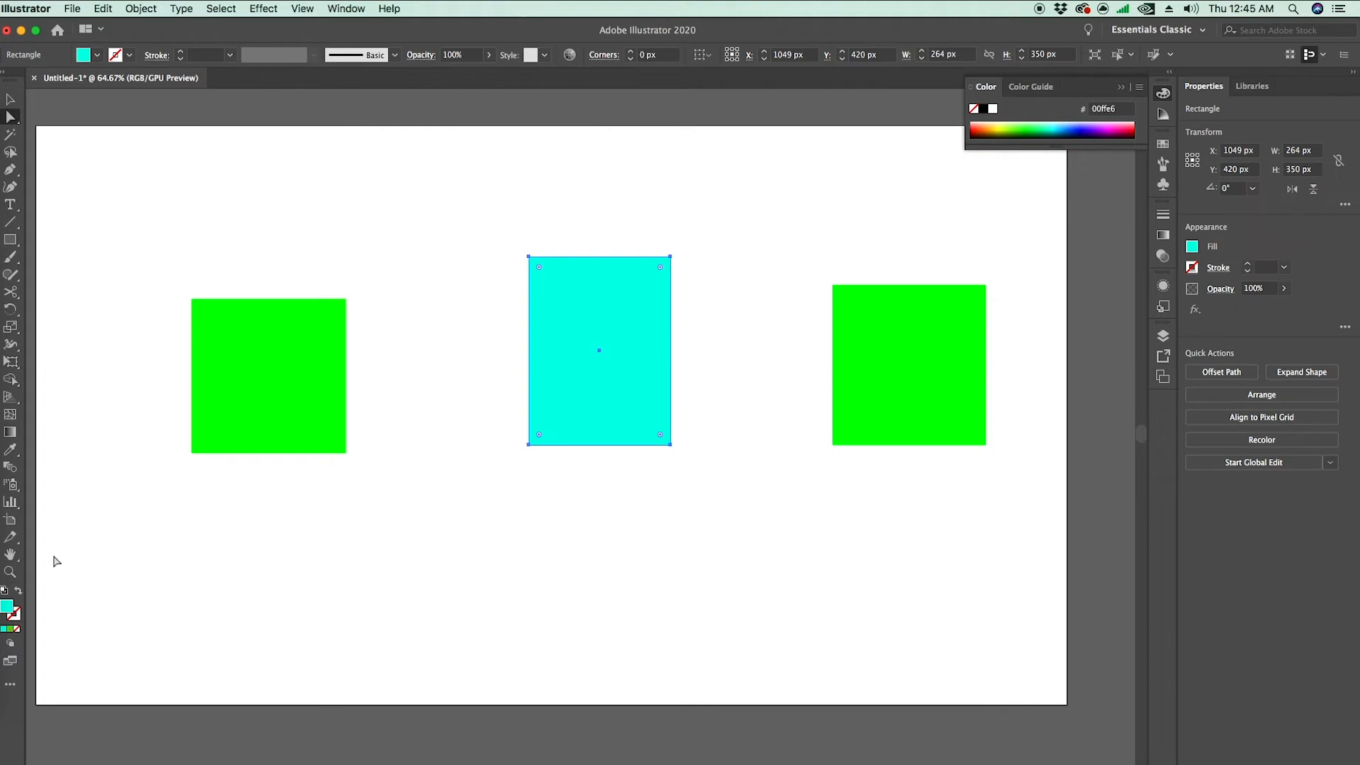
{"action": "left_click", "coordinate": [10, 572]}
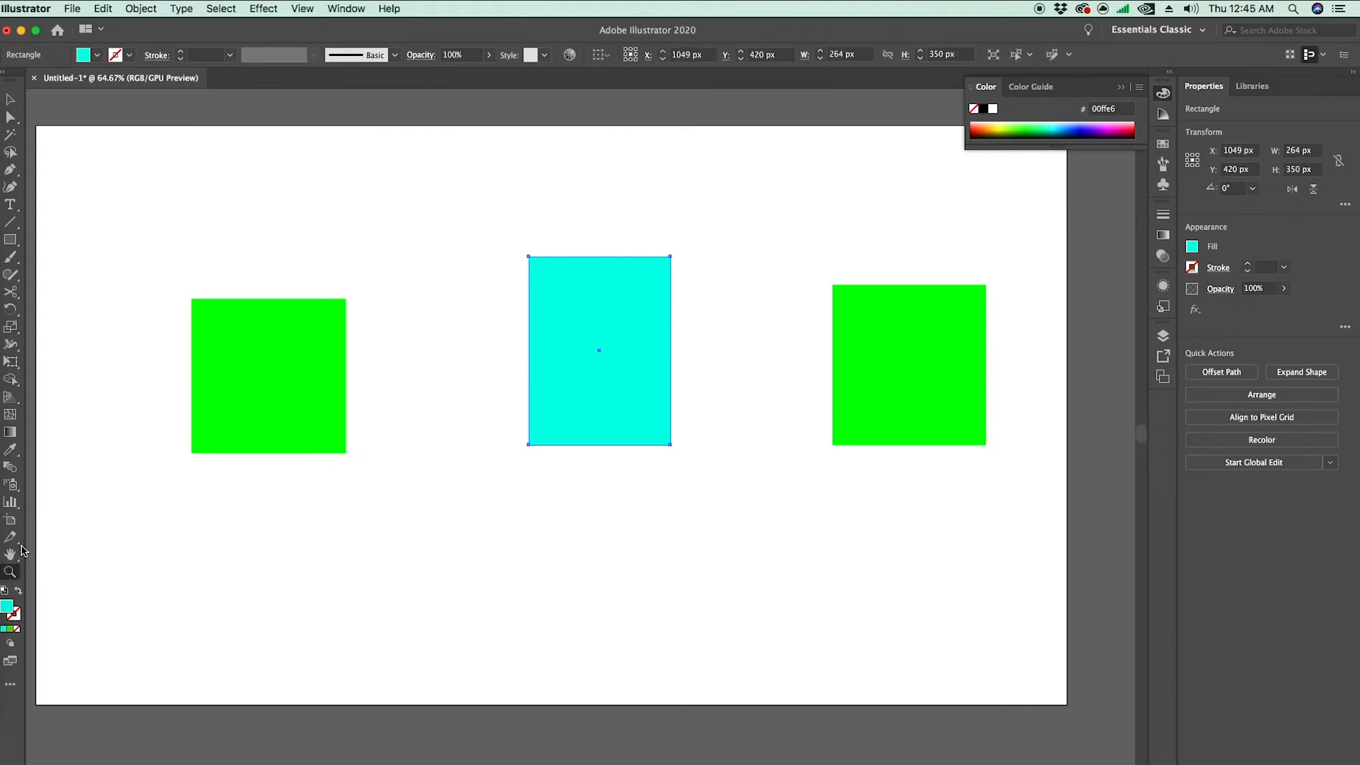
{"action": "key", "text": "h"}
{"action": "key", "text": "q"}
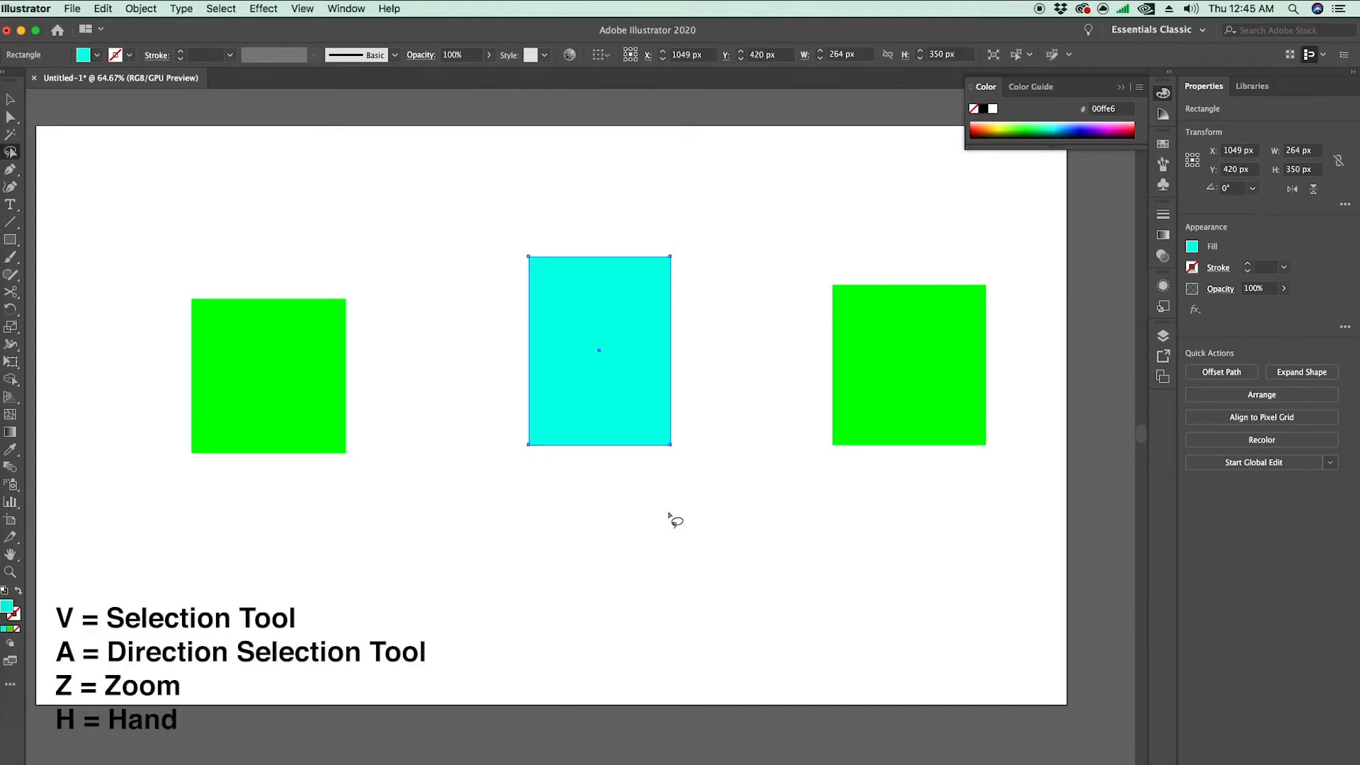
{"action": "key", "text": "h"}
{"action": "left_click_drag", "start_coordinate": [489, 400], "coordinate": [546, 416]}
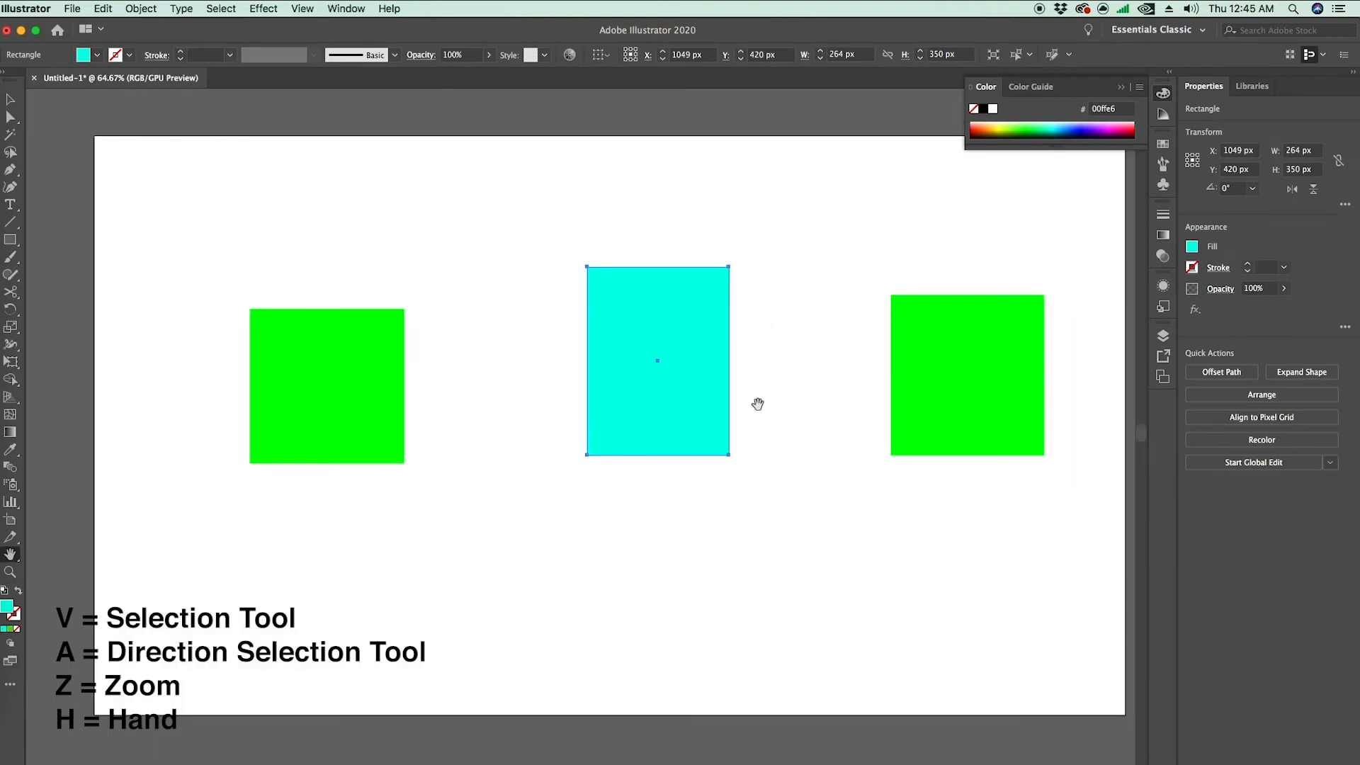
Step: Select the two green shapes and the cyan rectangle together and delete them
{"action": "key", "text": "v"}
{"action": "left_click", "coordinate": [929, 541]}
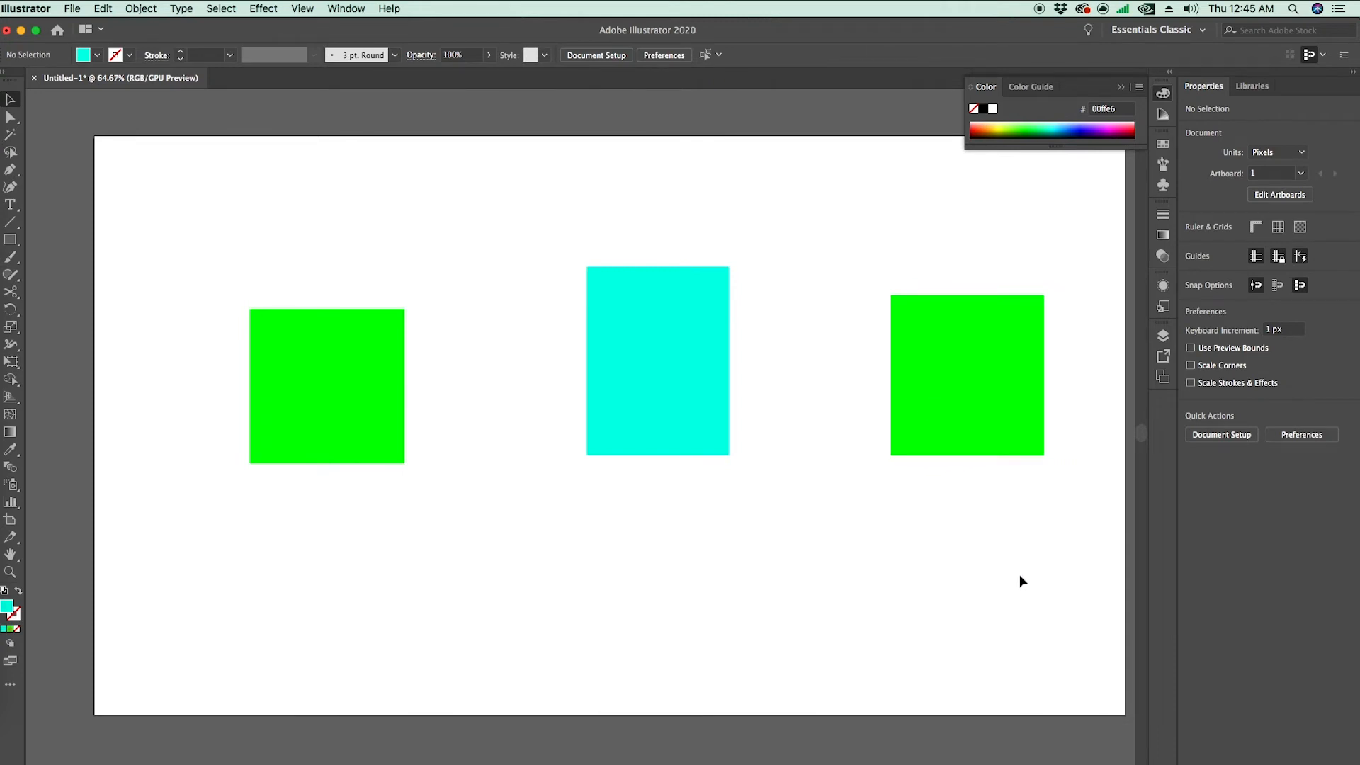
{"action": "left_click_drag", "start_coordinate": [1023, 574], "coordinate": [326, 329]}
{"action": "key", "text": "Delete"}
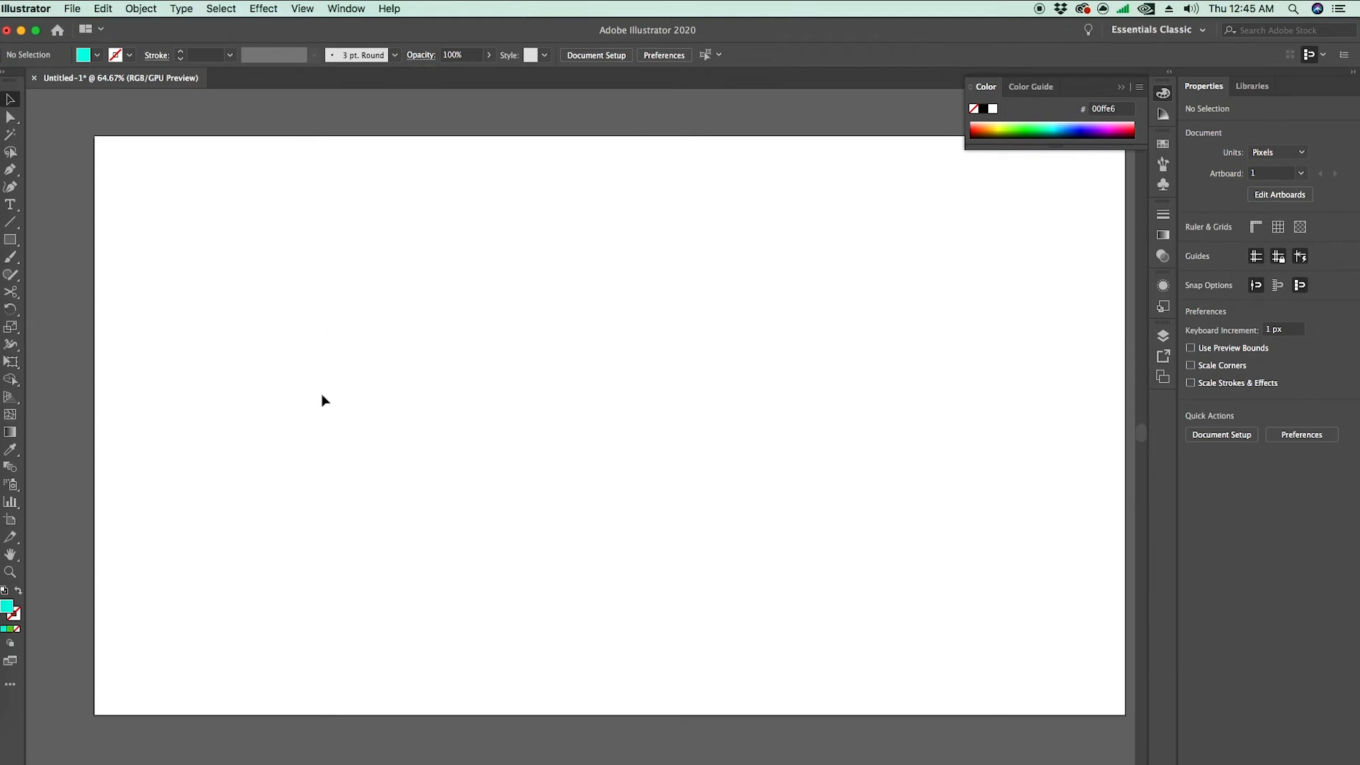
Step: Draw an open S-shaped curve of four anchor points across the artboard with the Pen tool, and deselect it
{"action": "left_click", "coordinate": [10, 170]}
{"action": "left_click", "coordinate": [230, 550]}
{"action": "left_click_drag", "start_coordinate": [493, 393], "coordinate": [677, 428]}
{"action": "left_click_drag", "start_coordinate": [1046, 388], "coordinate": [1082, 271]}
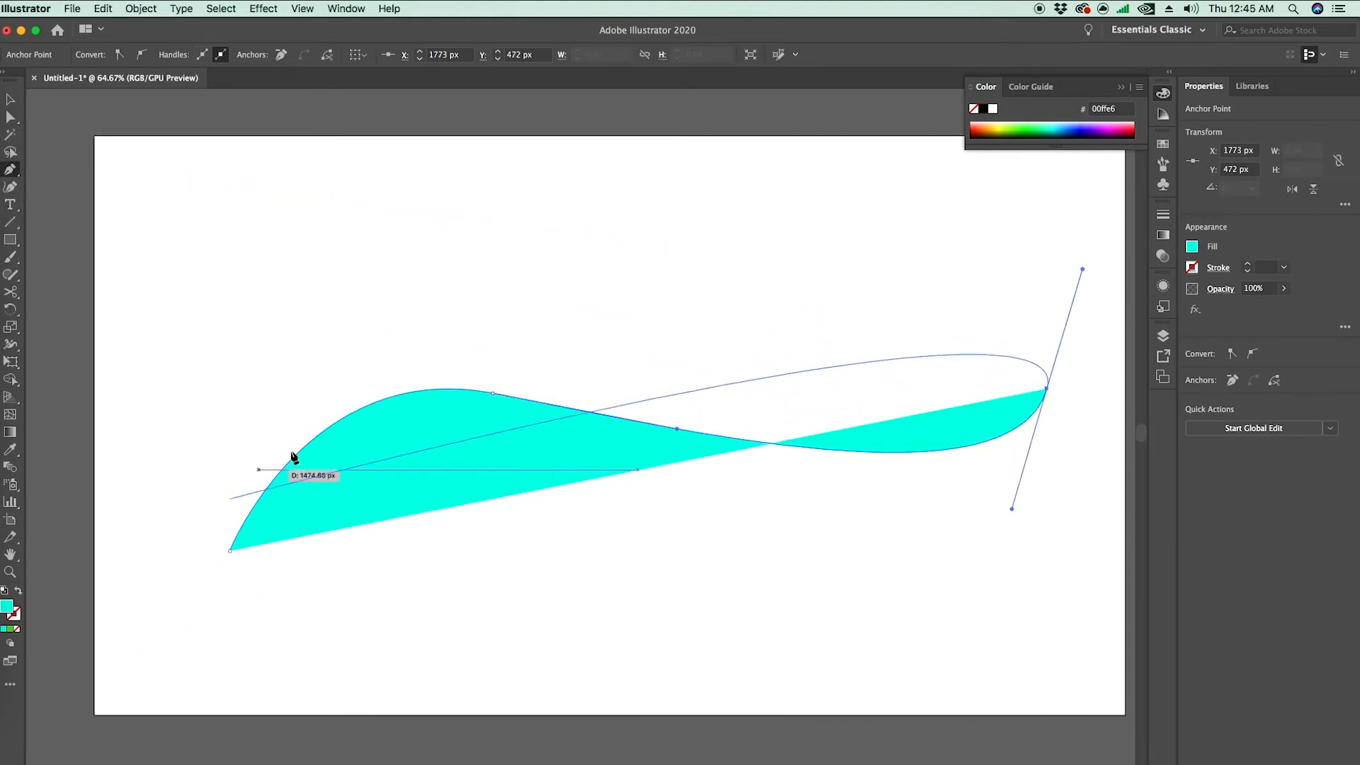
{"action": "left_click_drag", "start_coordinate": [1002, 222], "coordinate": [962, 282]}
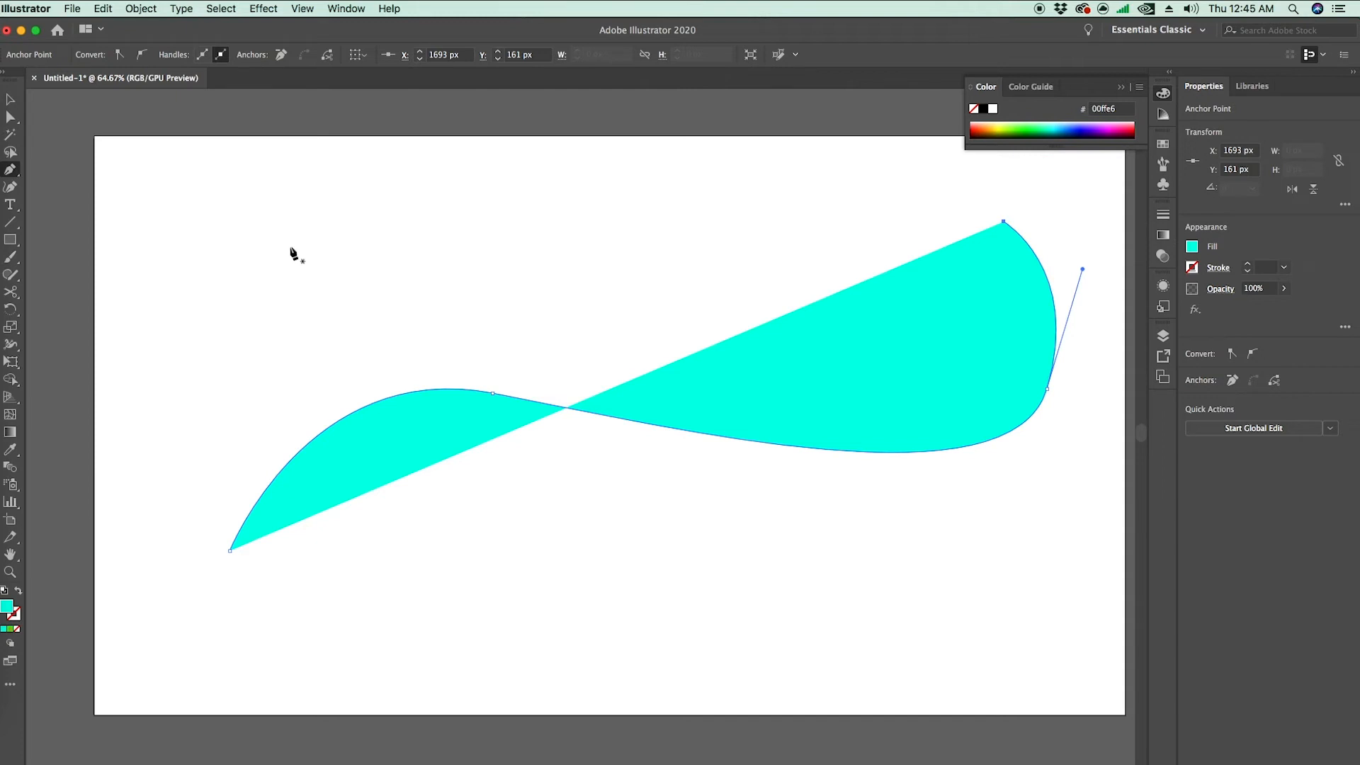
{"action": "left_click", "coordinate": [9, 99]}
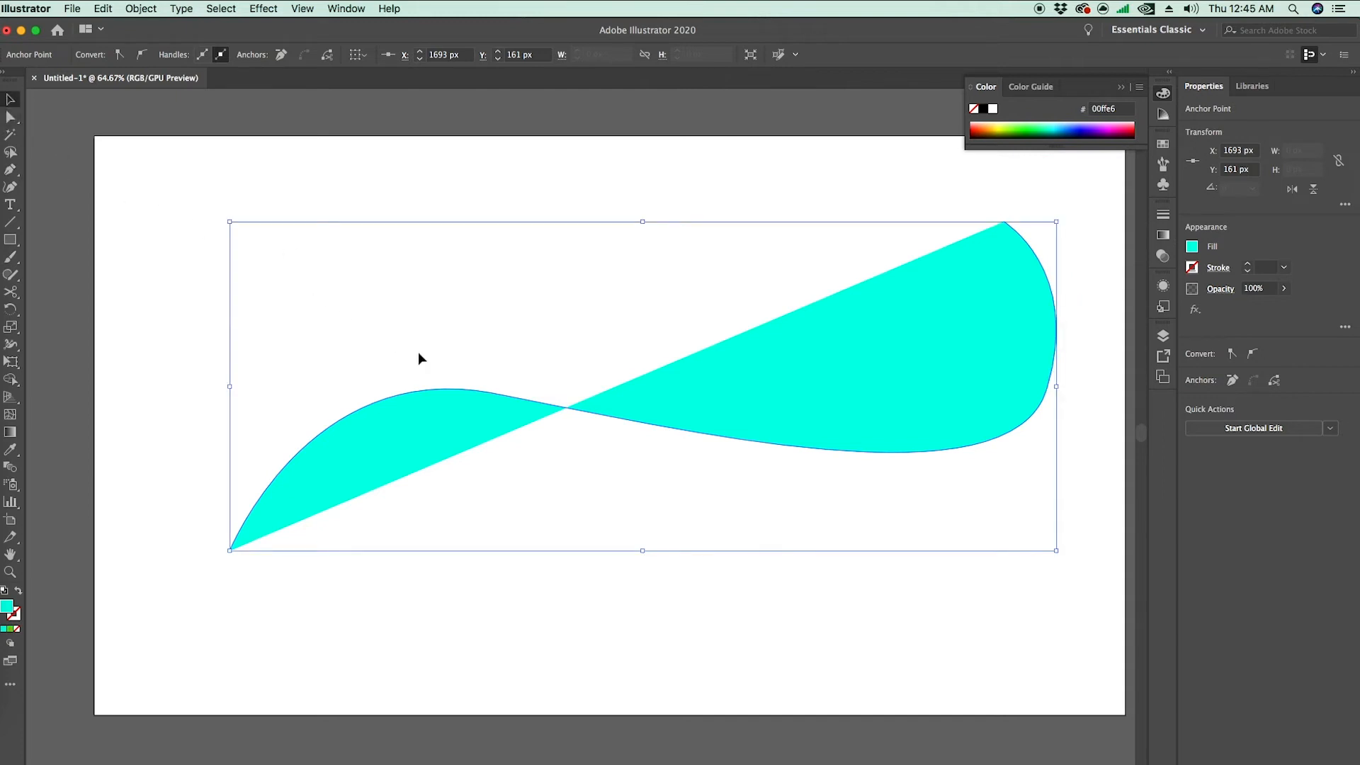
{"action": "left_click", "coordinate": [555, 333]}
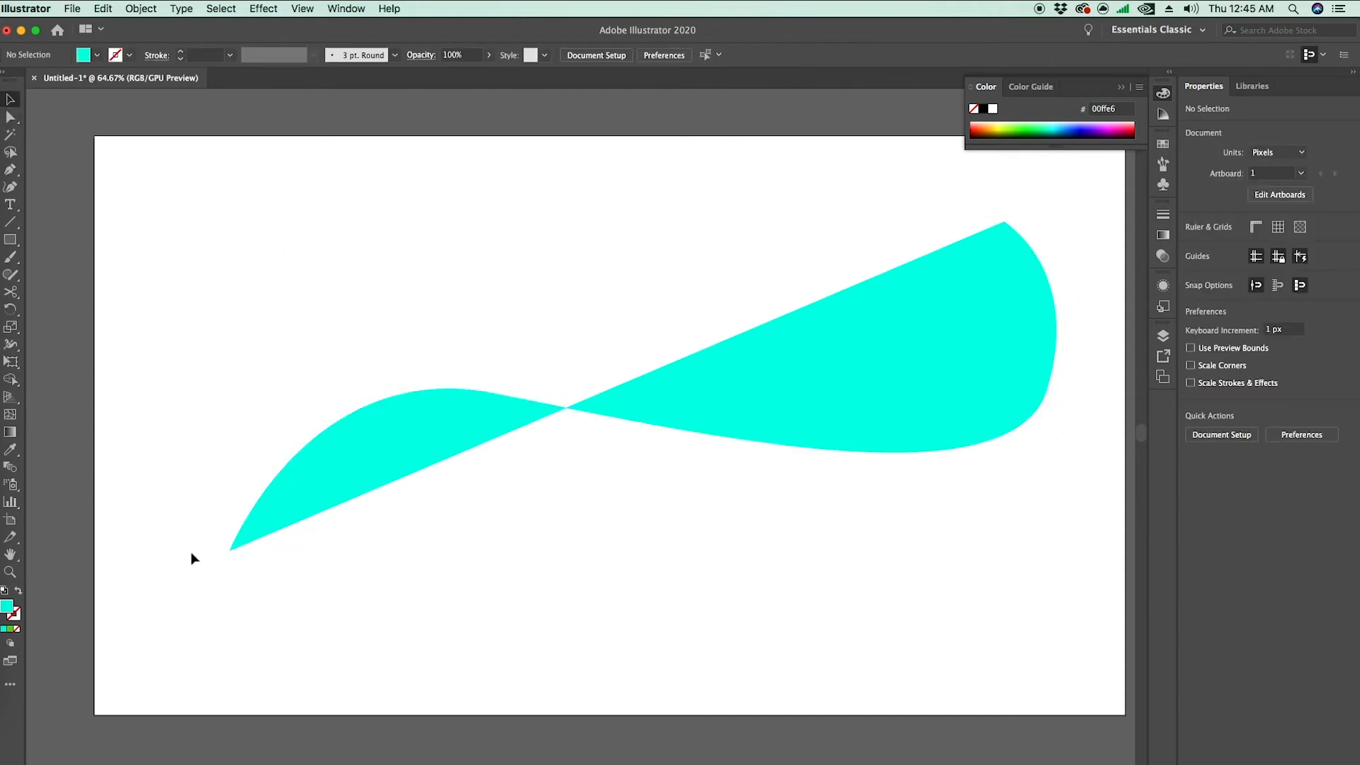
Step: Swap the curve's fill and stroke, leaving it unfilled with a cyan outline, and deselect it
{"action": "left_click", "coordinate": [479, 394]}
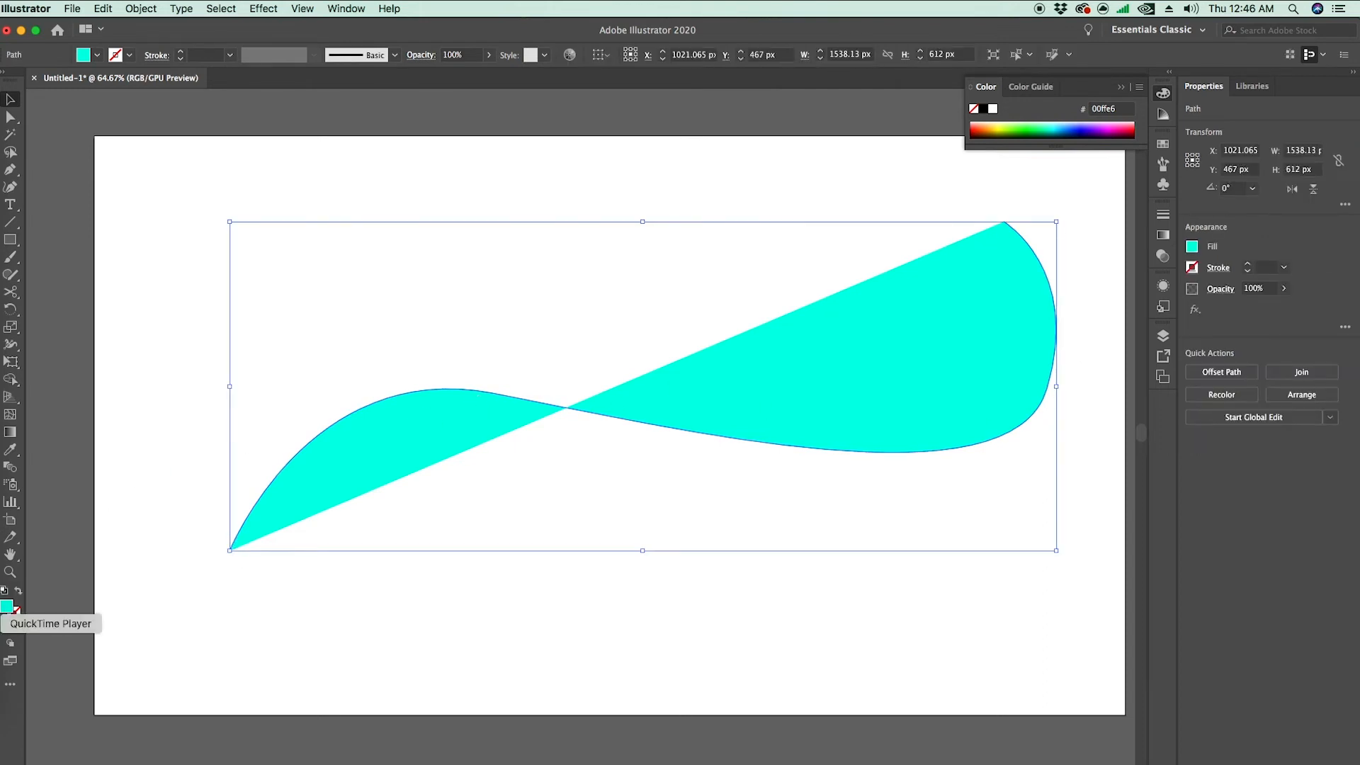
{"action": "left_click", "coordinate": [18, 591]}
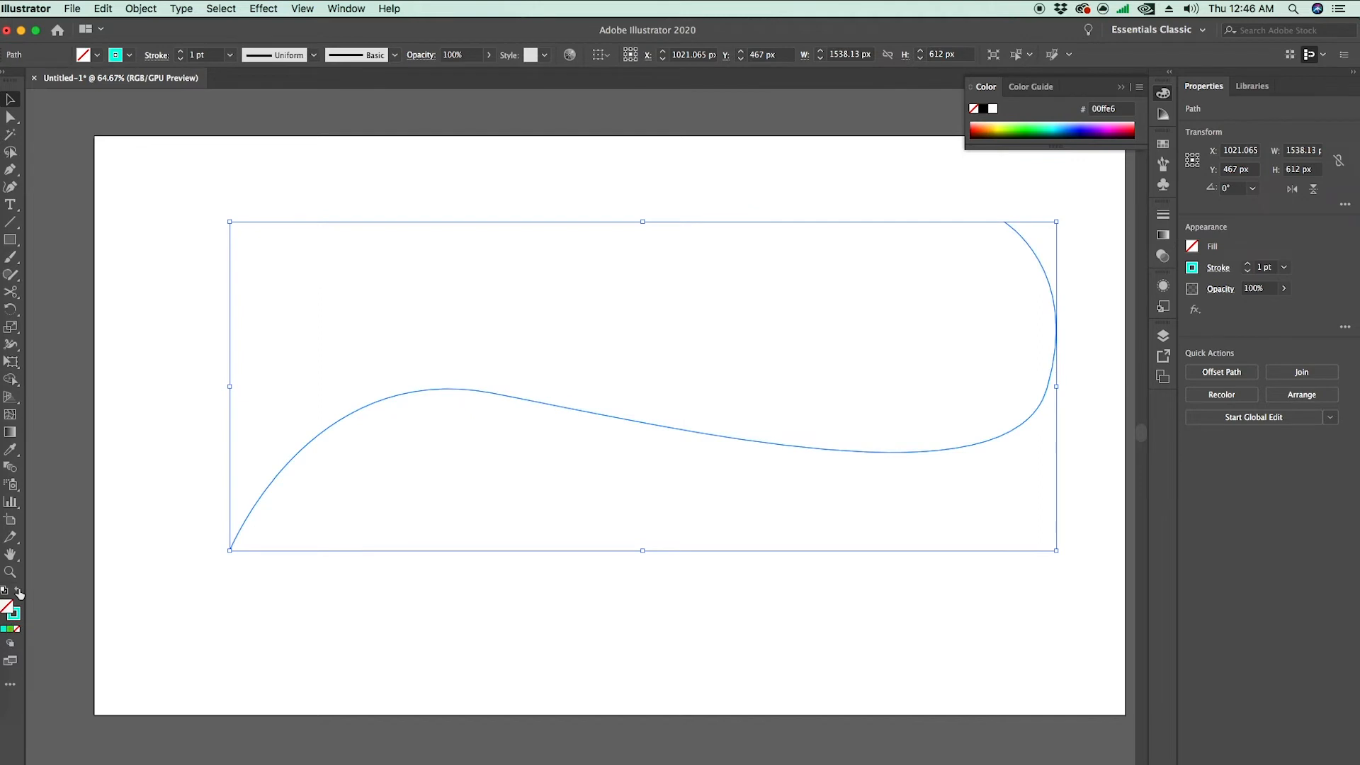
{"action": "left_click", "coordinate": [255, 587]}
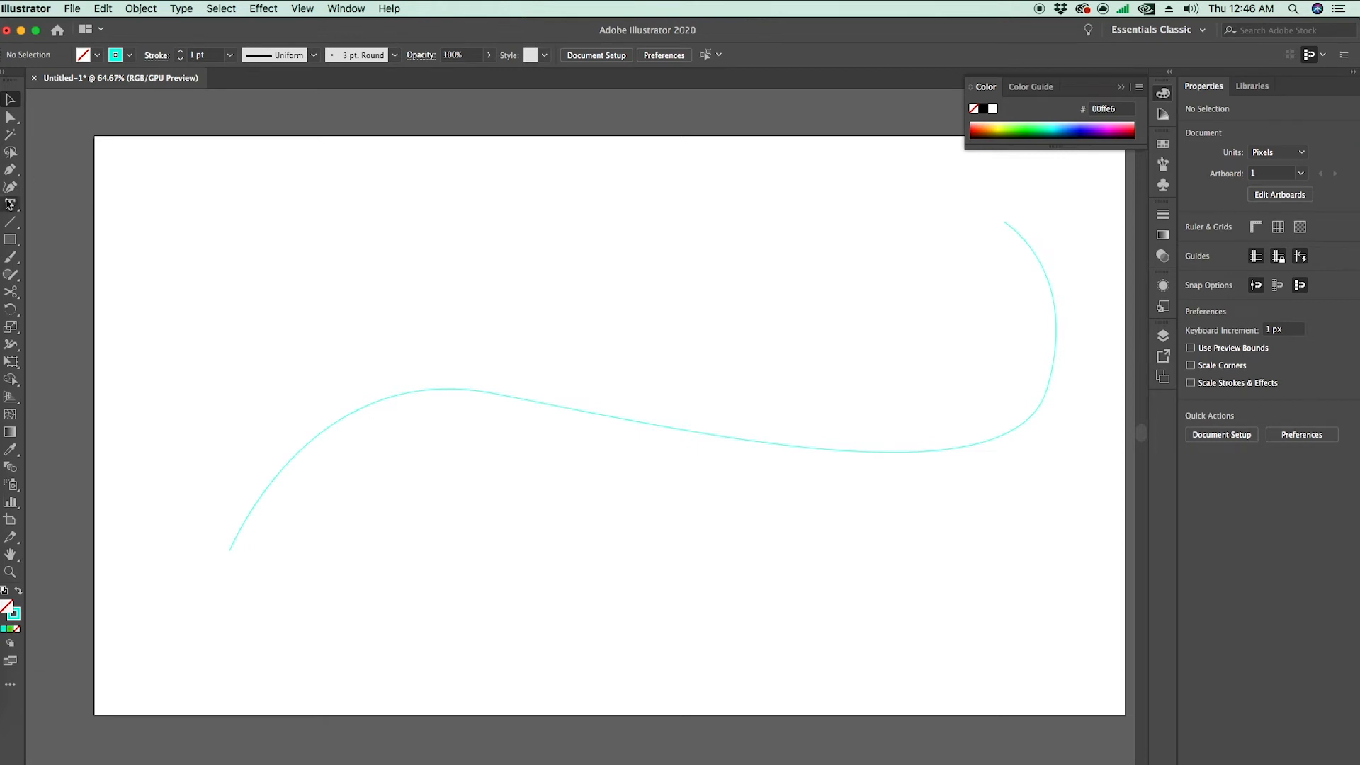
Step: Place type on the curved path and replace the placeholder text with HELLO
{"action": "left_click", "coordinate": [10, 205]}
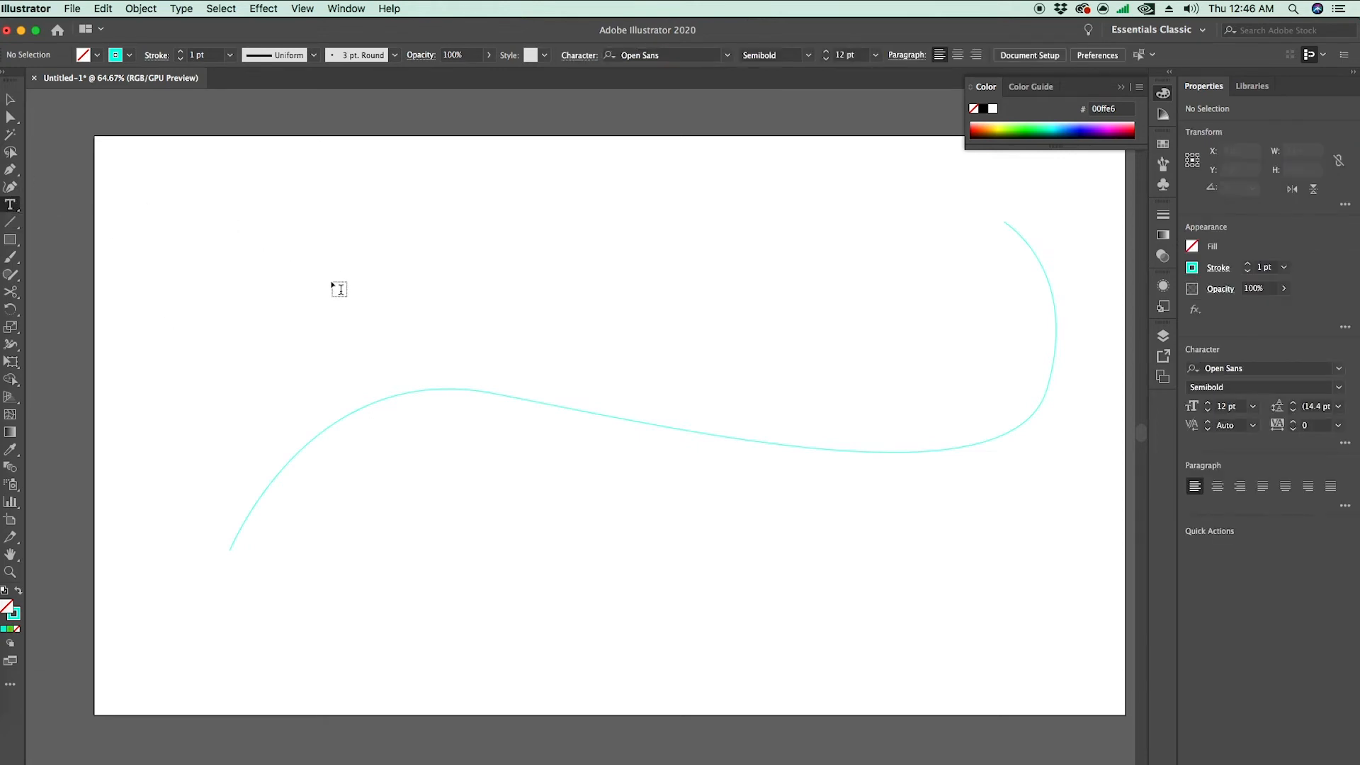
{"action": "left_click", "coordinate": [412, 390]}
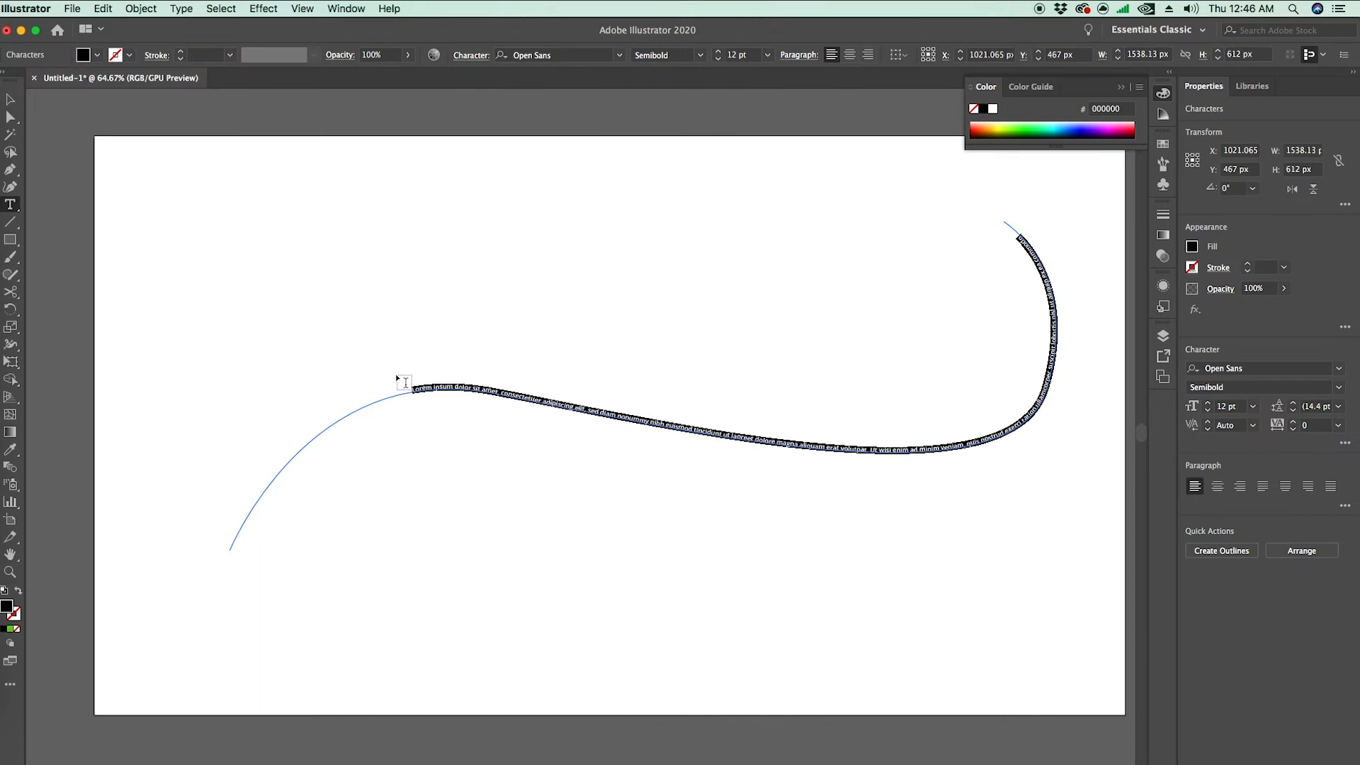
{"action": "key", "text": "BackSpace"}
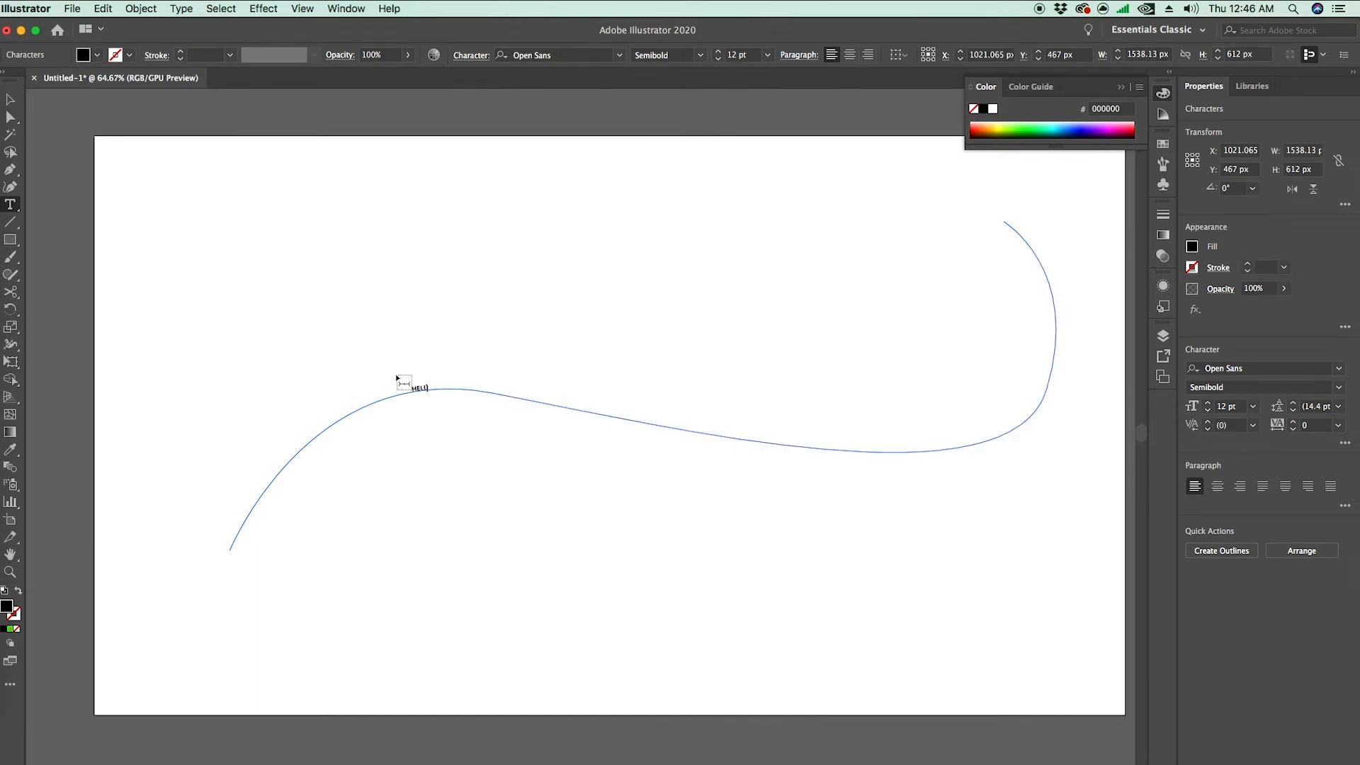
Step: Enlarge HELLO to 121 pt and slide the text's start bracket to the path's lower-left end
{"action": "key", "text": "super+a"}
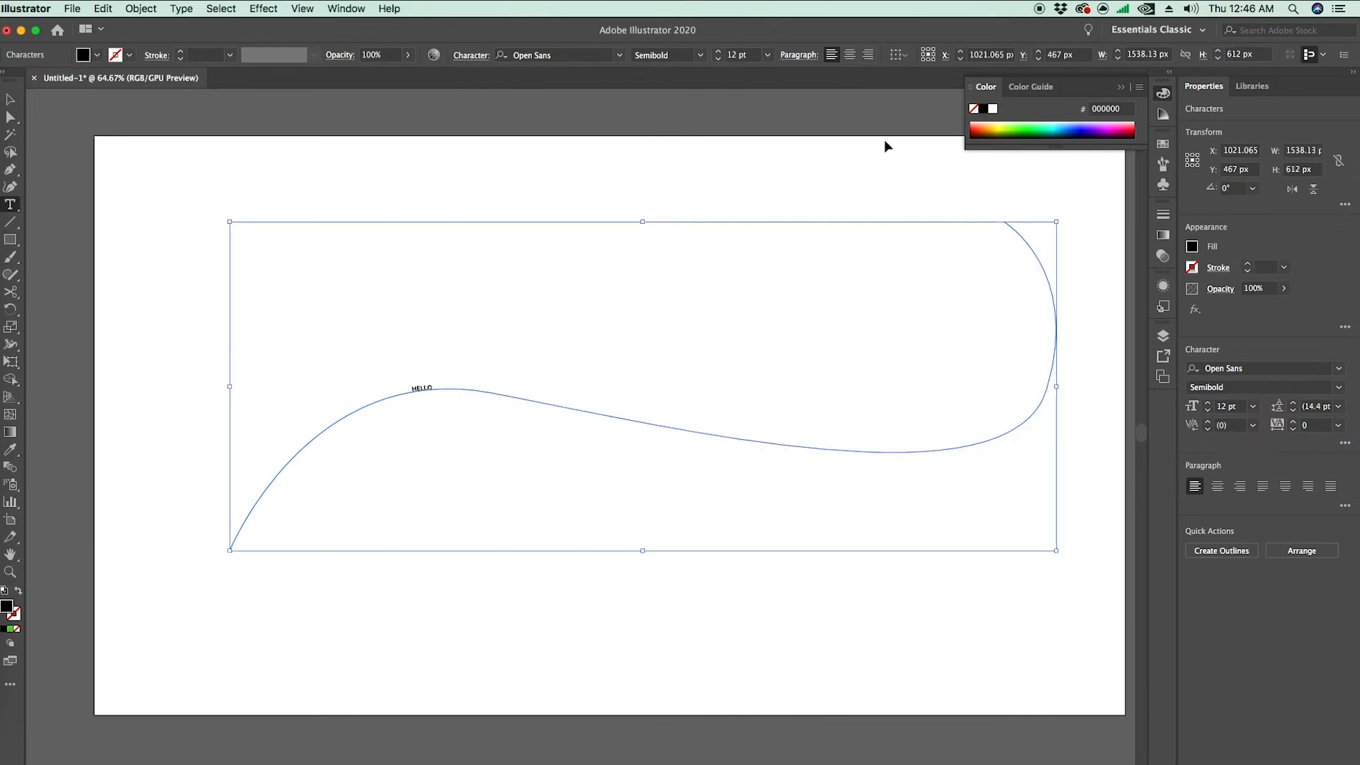
{"action": "scroll", "coordinate": [722, 54], "scroll_direction": "up", "scroll_amount": 20}
{"action": "scroll", "coordinate": [722, 54], "scroll_direction": "up", "scroll_amount": 20}
{"action": "scroll", "coordinate": [723, 54], "scroll_direction": "up", "scroll_amount": 20}
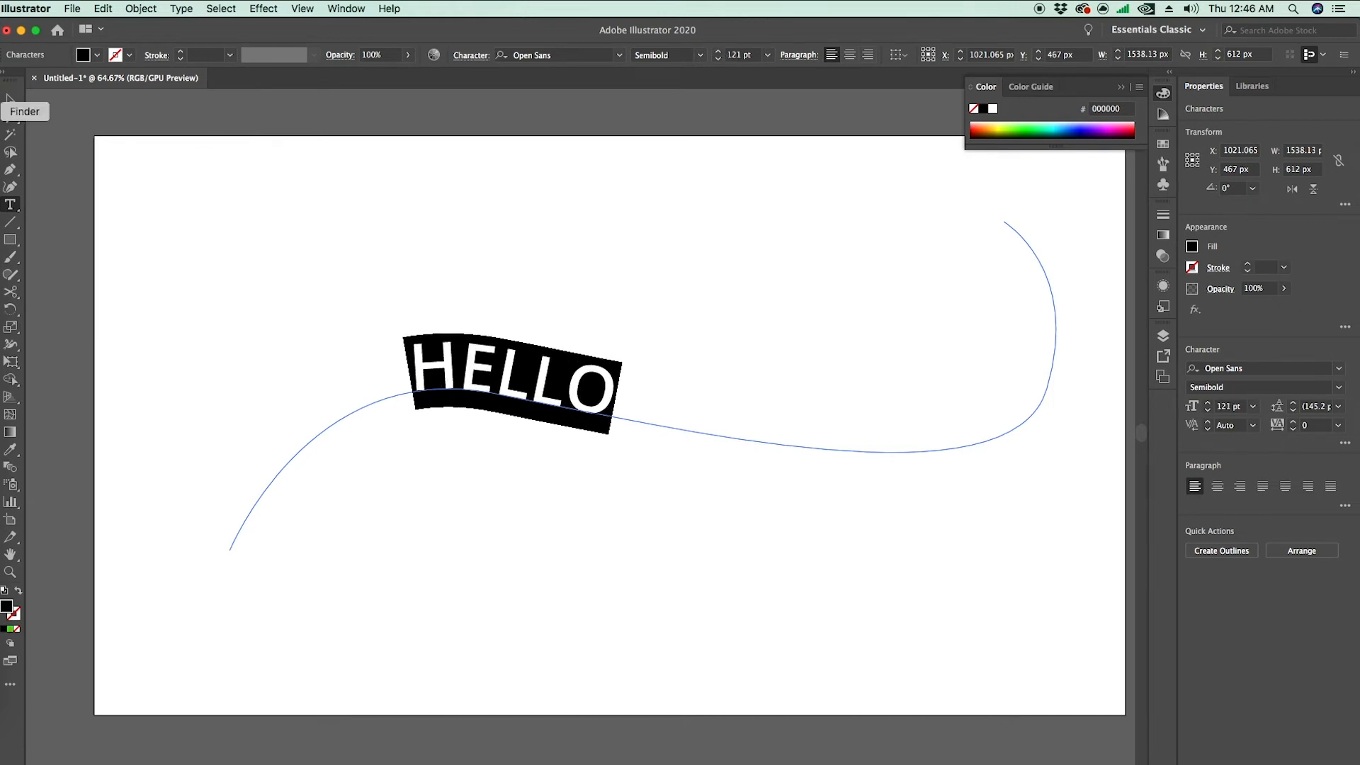
{"action": "left_click", "coordinate": [10, 99]}
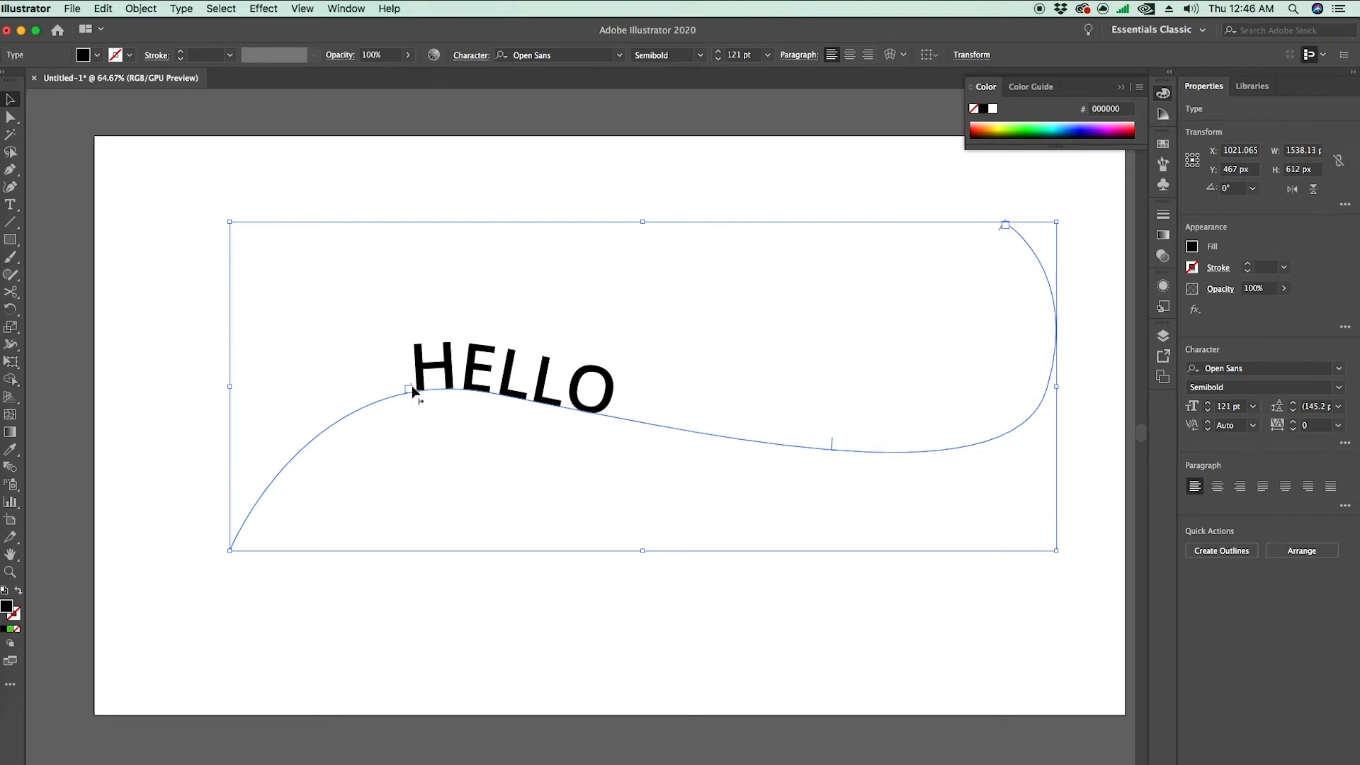
{"action": "left_click_drag", "start_coordinate": [412, 389], "coordinate": [243, 570]}
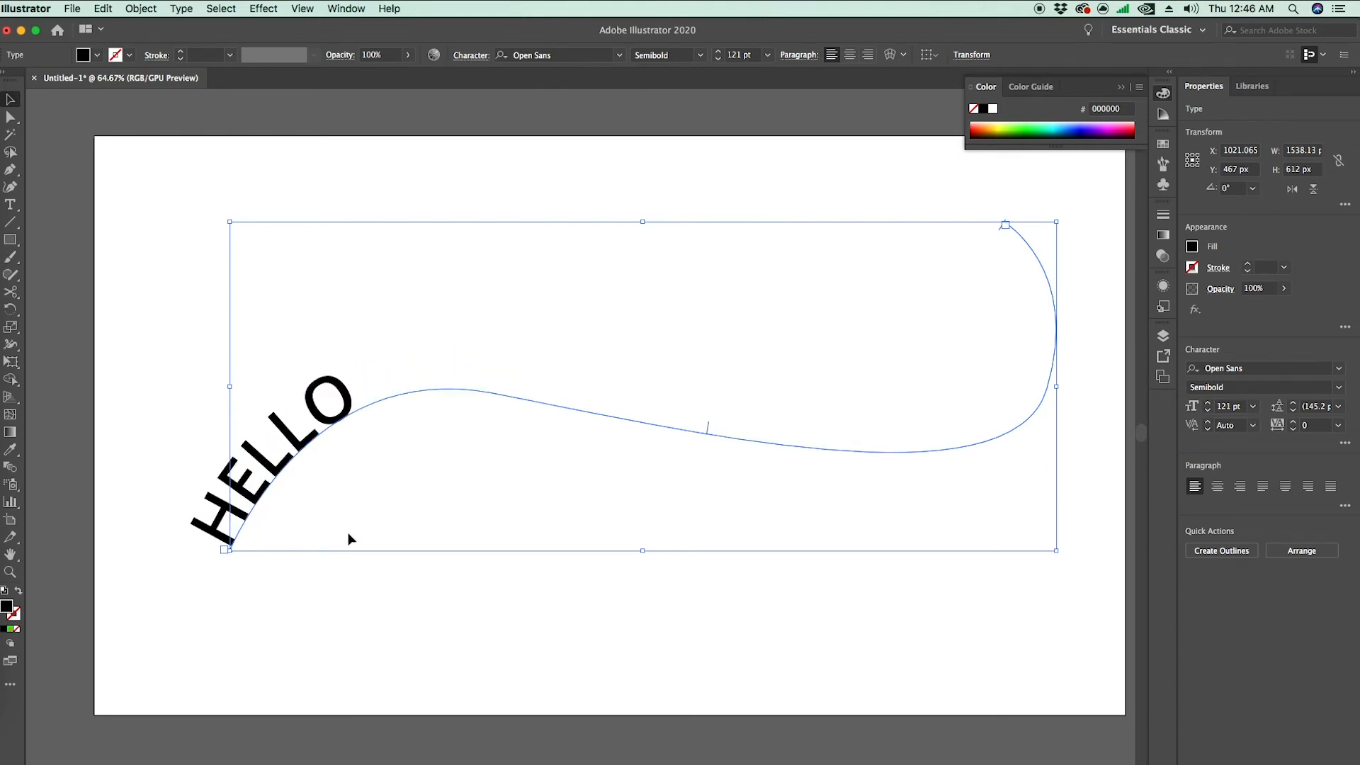
Step: Try repositioning the end bracket and flipping HELLO to the other side of the path with the middle bracket
{"action": "left_click_drag", "start_coordinate": [1003, 232], "coordinate": [1070, 342]}
{"action": "left_click_drag", "start_coordinate": [1012, 202], "coordinate": [1013, 203]}
{"action": "left_click_drag", "start_coordinate": [708, 428], "coordinate": [711, 459]}
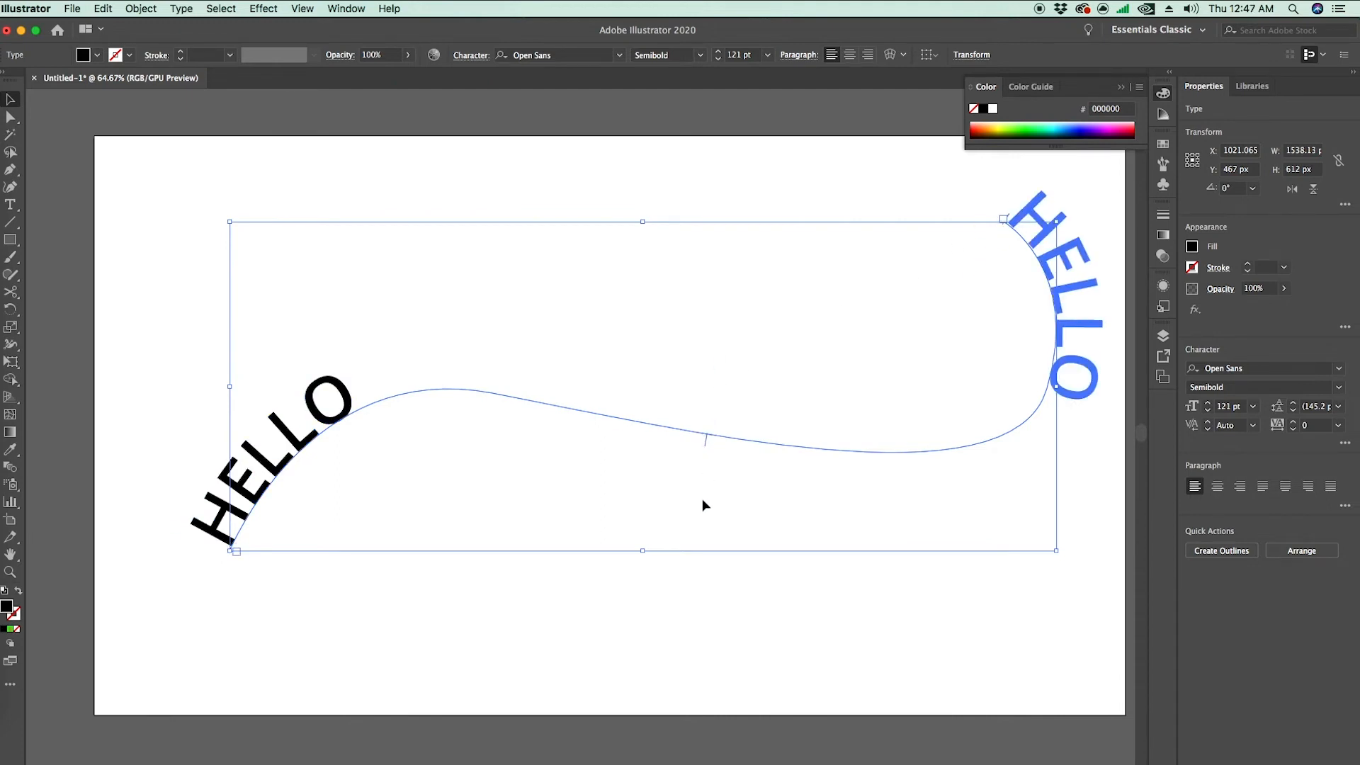
{"action": "left_click_drag", "start_coordinate": [703, 506], "coordinate": [745, 326]}
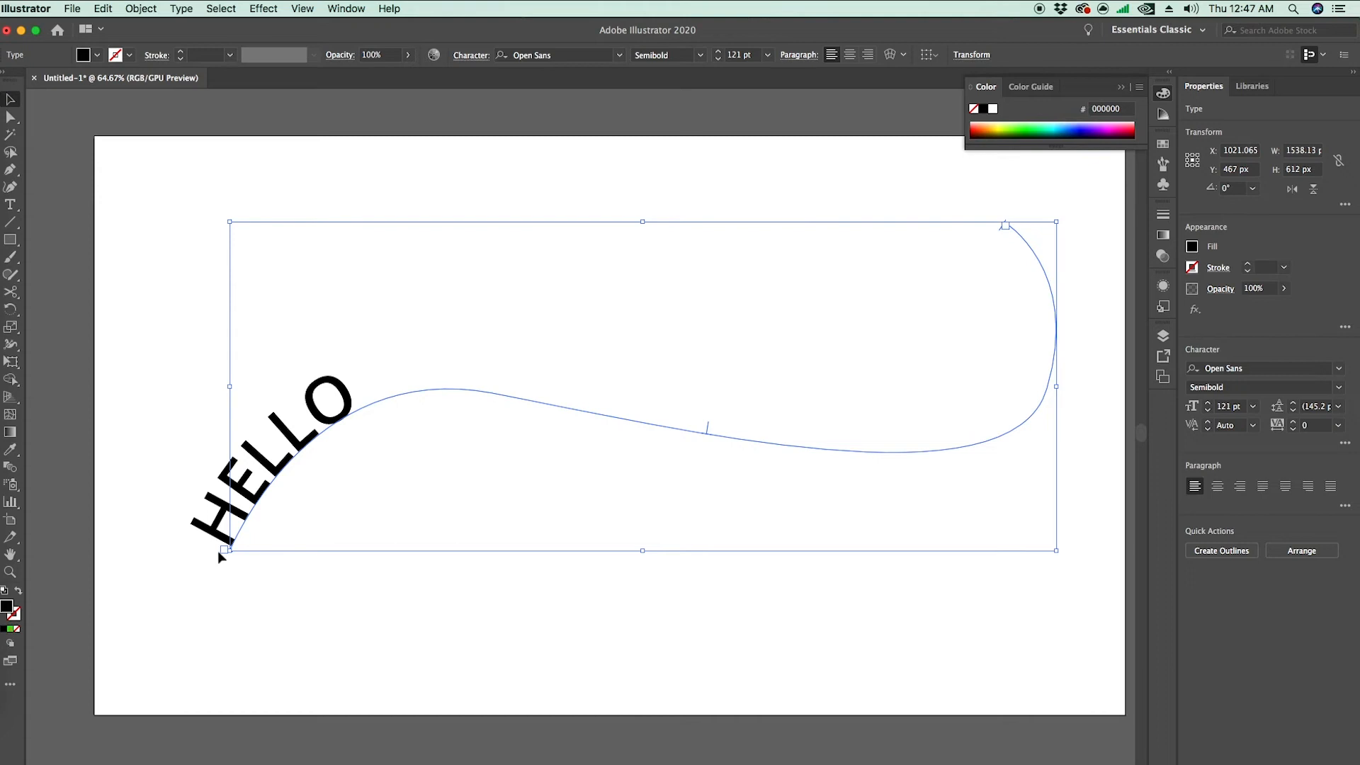
Step: Centre-align HELLO along the path and adjust the end bracket at the path's upper-right end
{"action": "left_click", "coordinate": [1216, 488]}
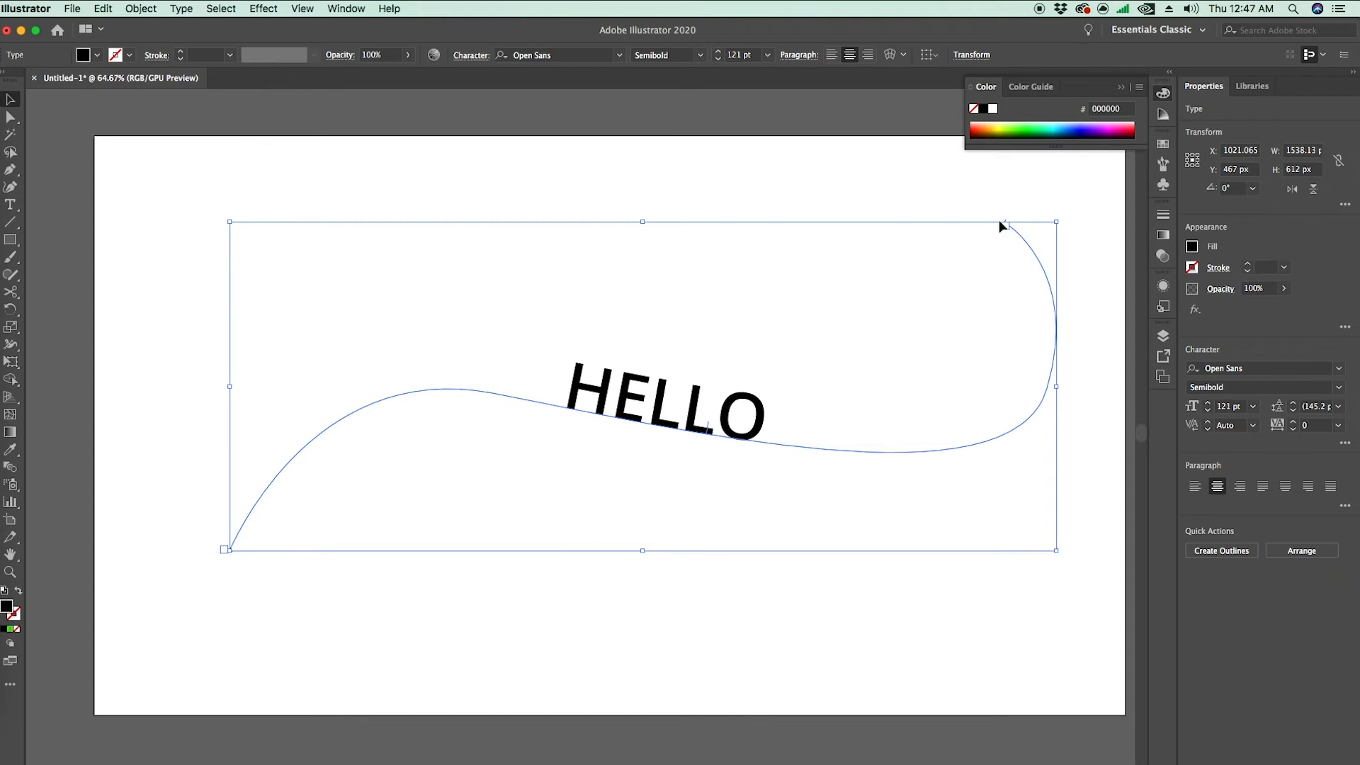
{"action": "mouse_move", "coordinate": [1001, 231]}
{"action": "left_mouse_down"}
{"action": "mouse_move", "coordinate": [1038, 267]}
{"action": "mouse_move", "coordinate": [959, 444]}
{"action": "mouse_move", "coordinate": [684, 471]}
{"action": "mouse_move", "coordinate": [495, 440]}
{"action": "mouse_move", "coordinate": [881, 449]}
{"action": "mouse_move", "coordinate": [981, 212]}
{"action": "left_mouse_up"}
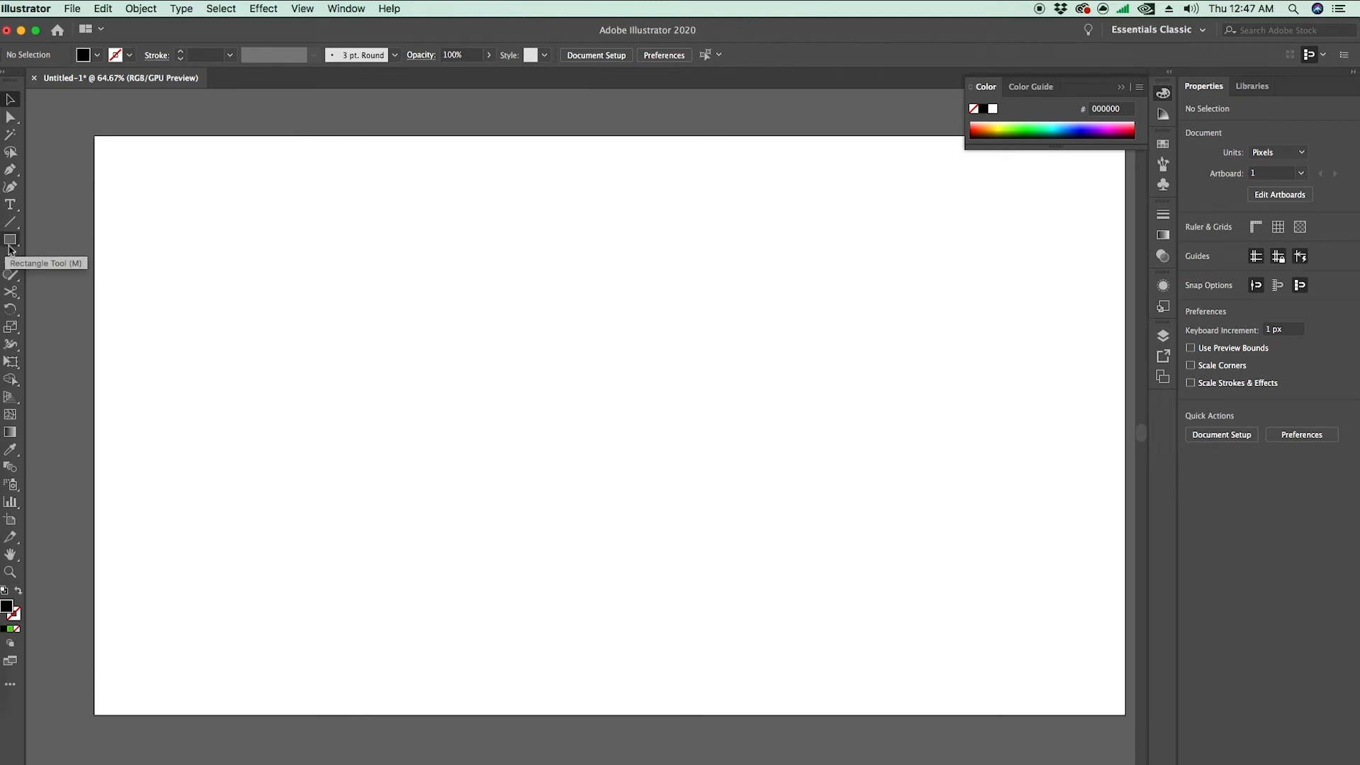
Step: Draw a black rectangle about 617 by 505 px mid-artboard and another about 243 by 114 px overlapping its upper-left corner
{"action": "left_click", "coordinate": [10, 241]}
{"action": "left_click_drag", "start_coordinate": [449, 275], "coordinate": [780, 547]}
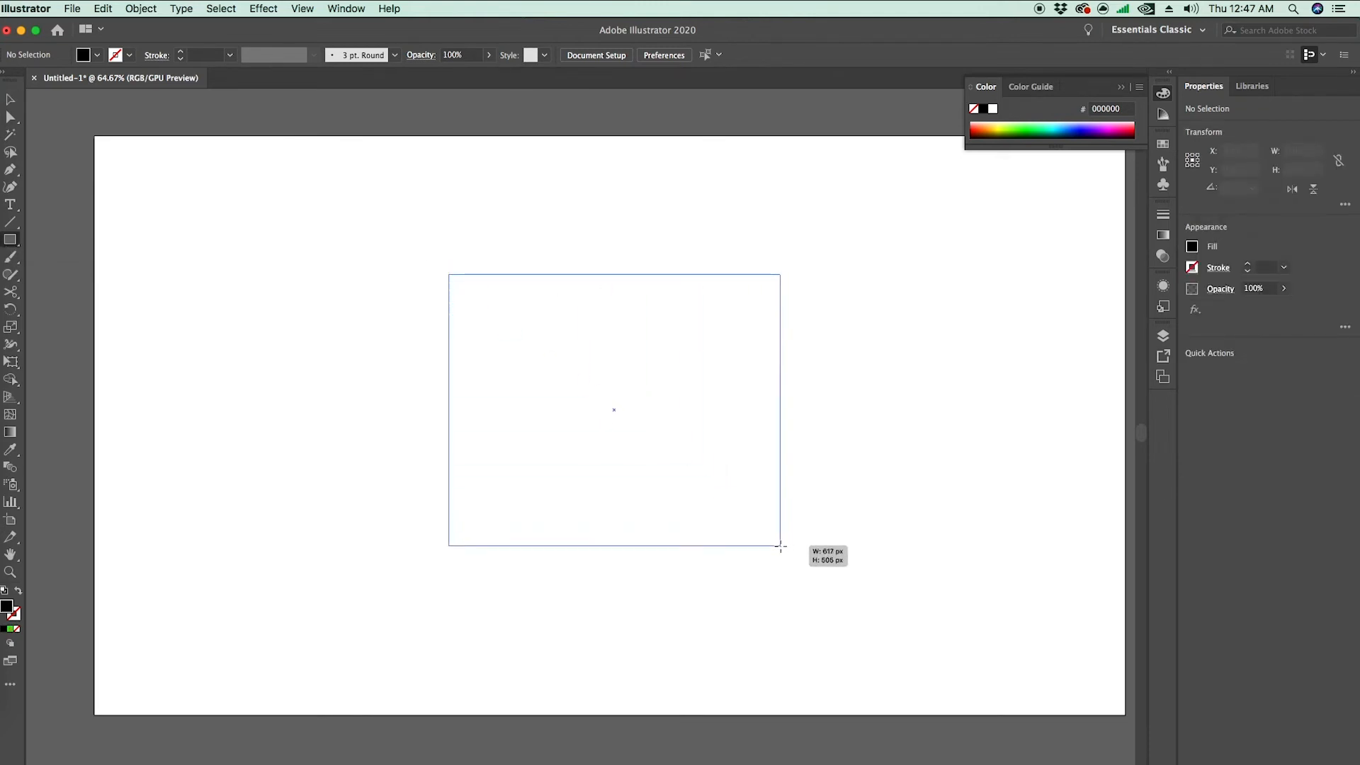
{"action": "left_click", "coordinate": [5, 242]}
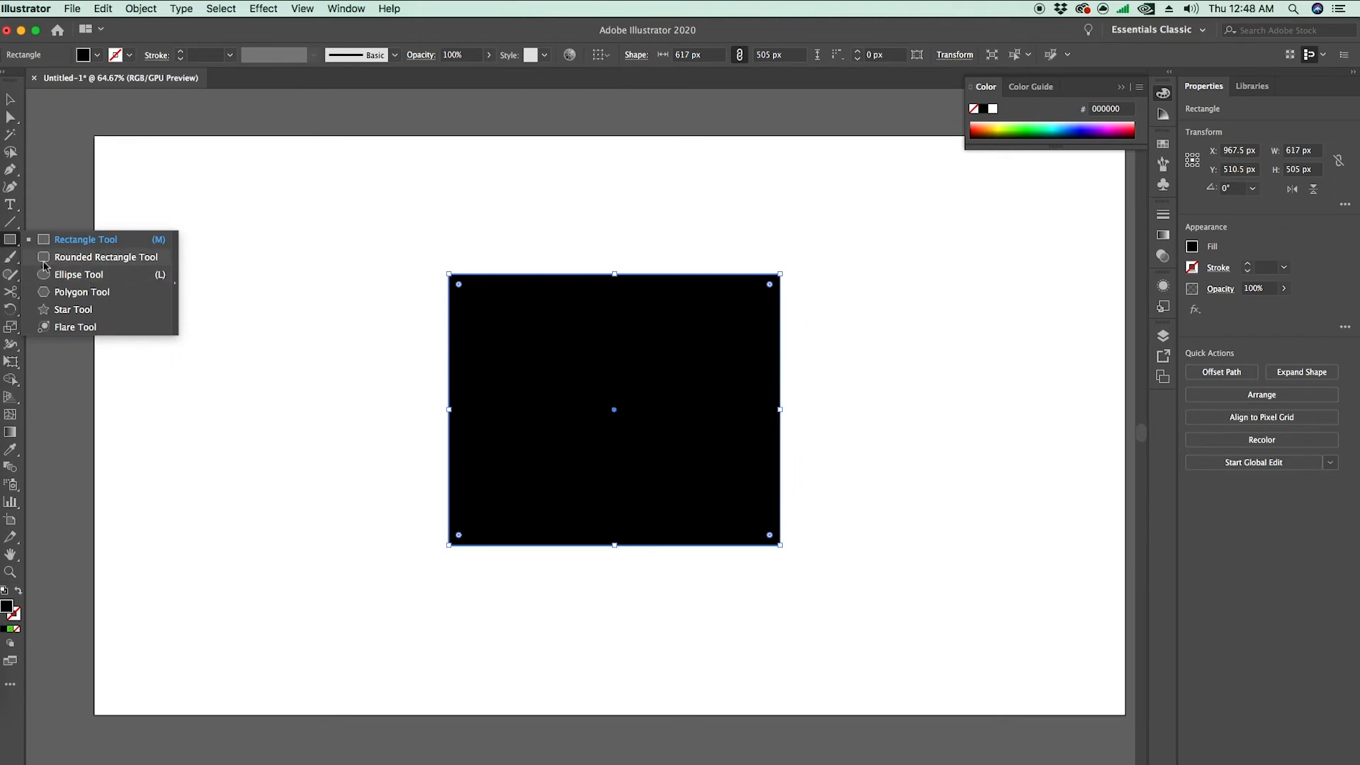
{"action": "left_click", "coordinate": [15, 244]}
{"action": "left_click_drag", "start_coordinate": [16, 246], "coordinate": [58, 235]}
{"action": "mouse_move", "coordinate": [345, 276]}
{"action": "left_mouse_down"}
{"action": "mouse_move", "coordinate": [466, 321]}
{"action": "mouse_move", "coordinate": [476, 338]}
{"action": "left_mouse_up"}
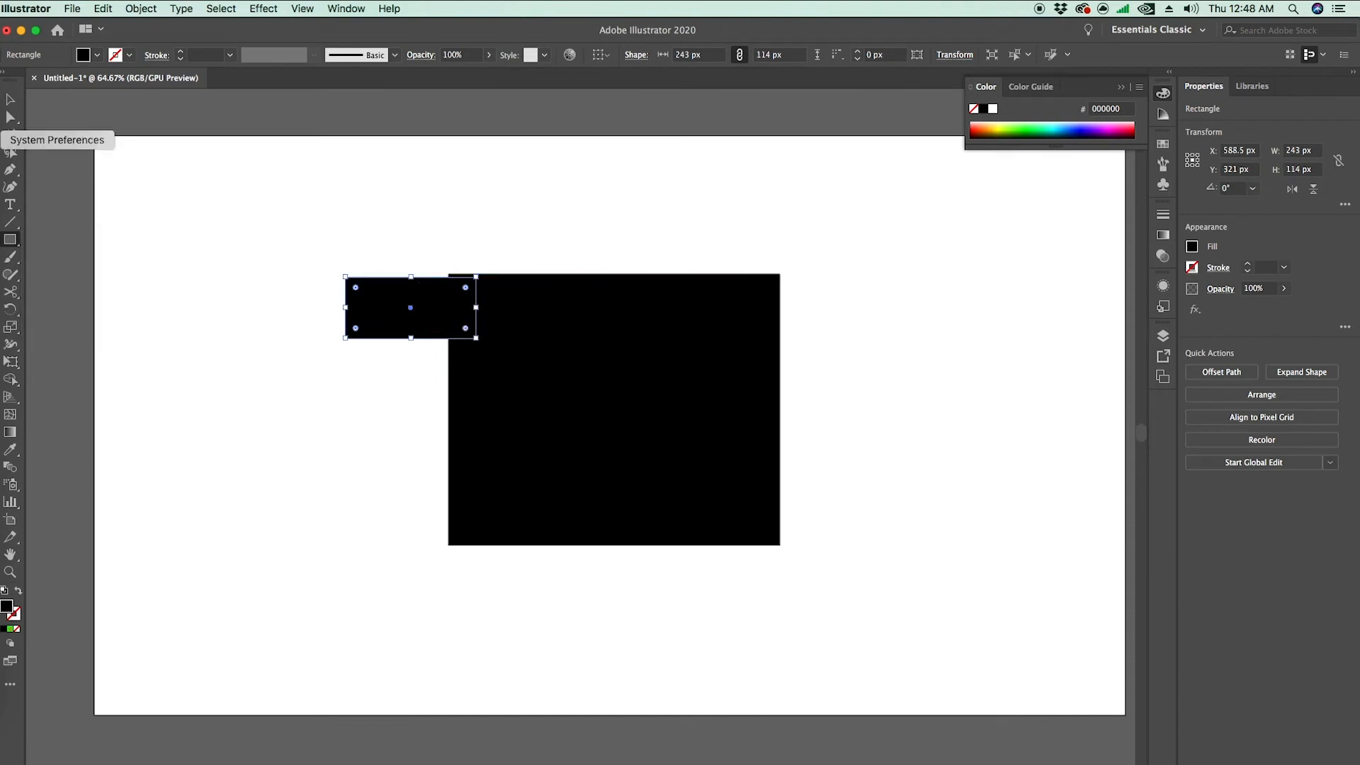
Step: Move the small rectangle slightly up and left so its top edge lines up with the large rectangle's top edge
{"action": "left_click", "coordinate": [450, 307]}
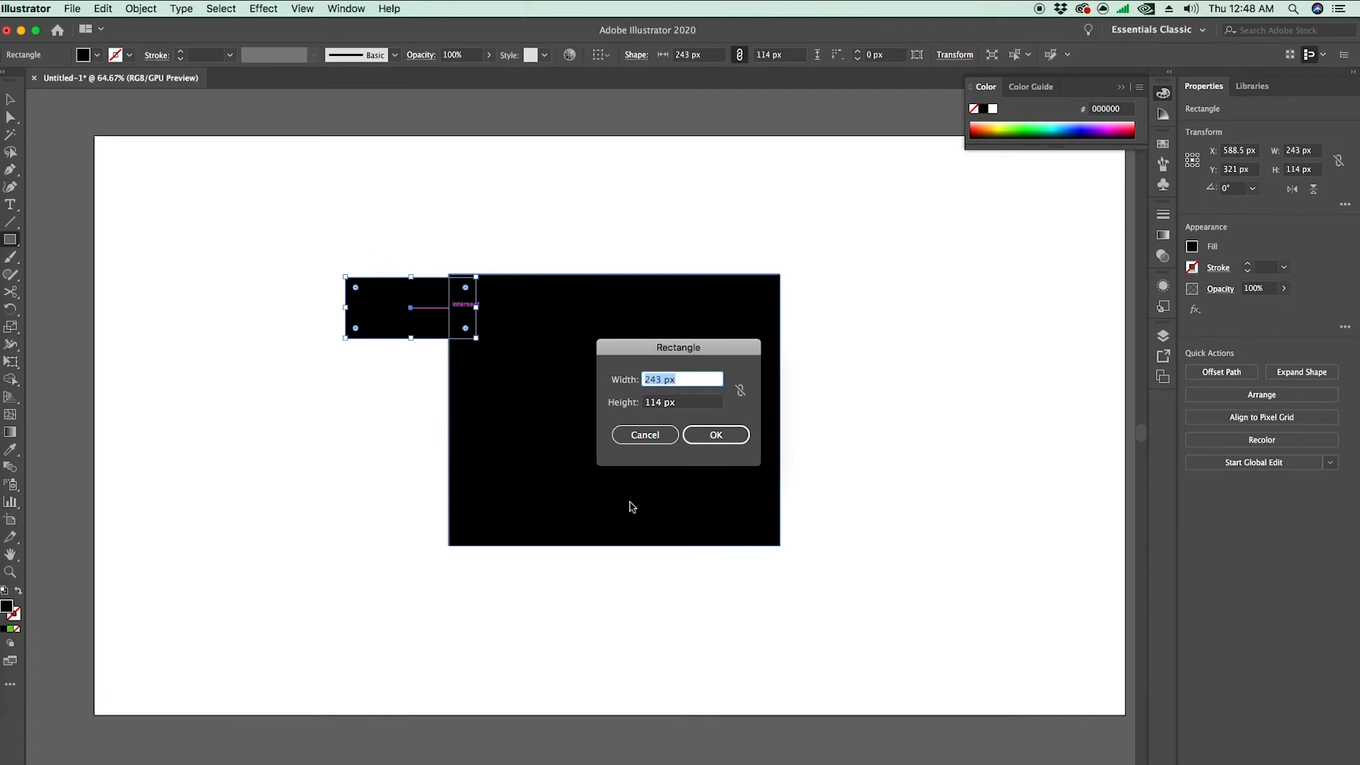
{"action": "left_click", "coordinate": [640, 434]}
{"action": "left_click", "coordinate": [9, 101]}
{"action": "left_click_drag", "start_coordinate": [435, 307], "coordinate": [425, 304]}
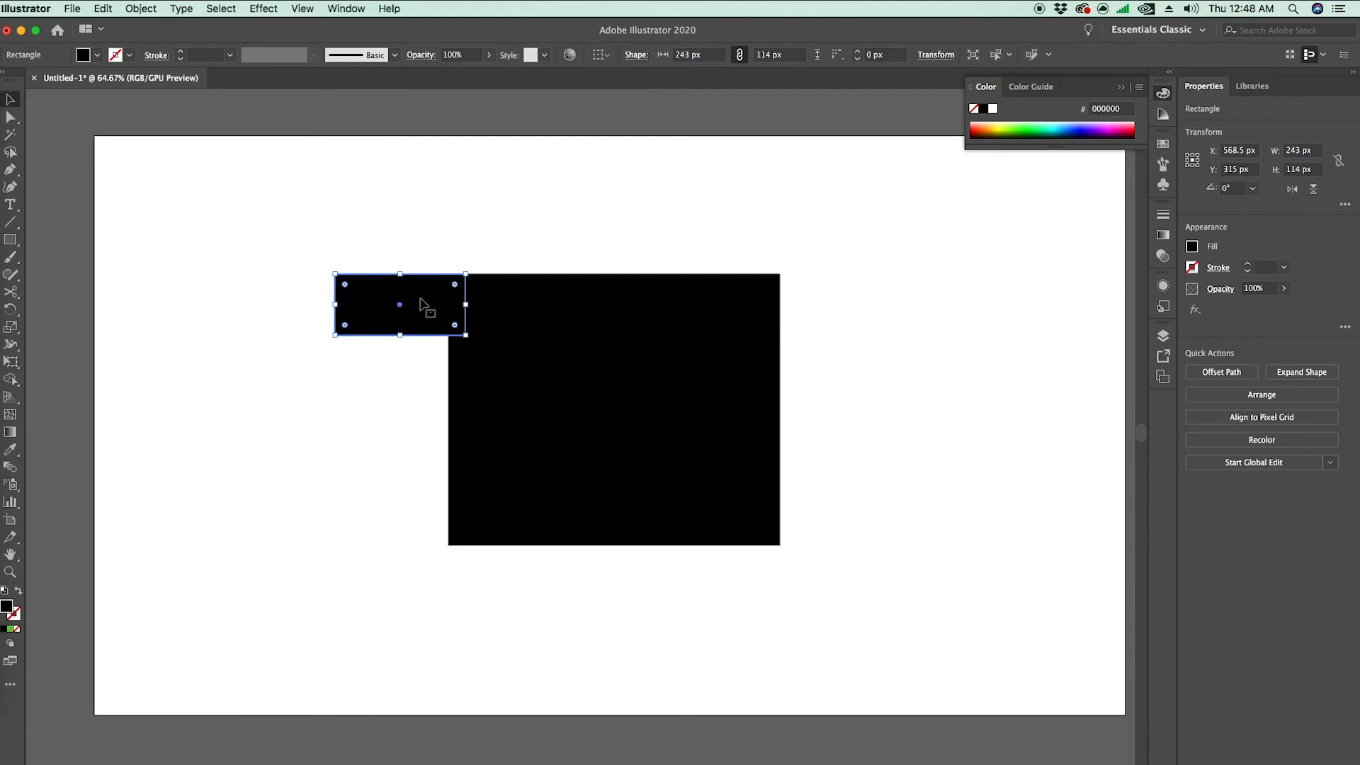
Step: Try drawing another small rectangle over the large rectangle's upper-right corner, and undo it
{"action": "left_click", "coordinate": [11, 239]}
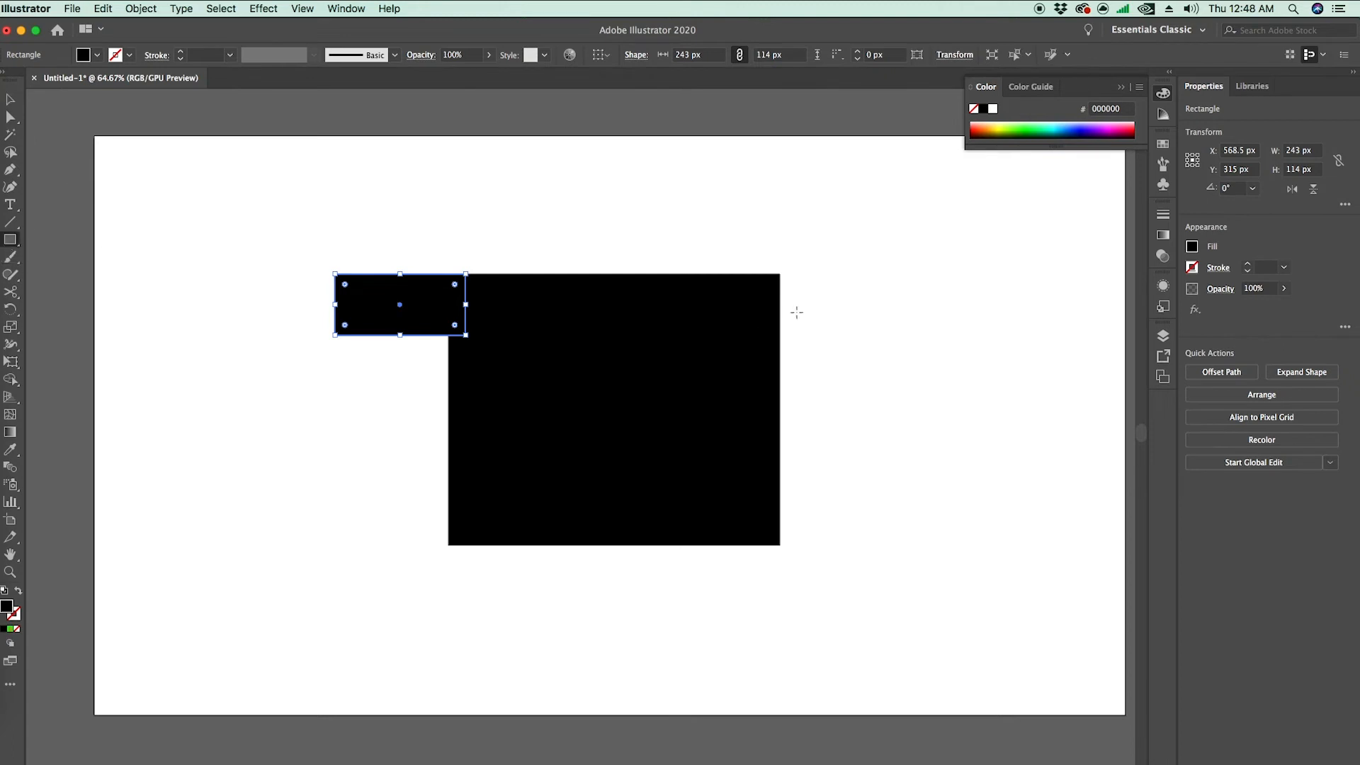
{"action": "left_click_drag", "start_coordinate": [739, 274], "coordinate": [869, 327]}
{"action": "key", "text": "super+z"}
Step: Copy the small rectangle and paste a duplicate of it
{"action": "left_click", "coordinate": [9, 102]}
{"action": "right_click", "coordinate": [373, 296]}
{"action": "key", "text": "Escape"}
{"action": "left_click", "coordinate": [106, 9]}
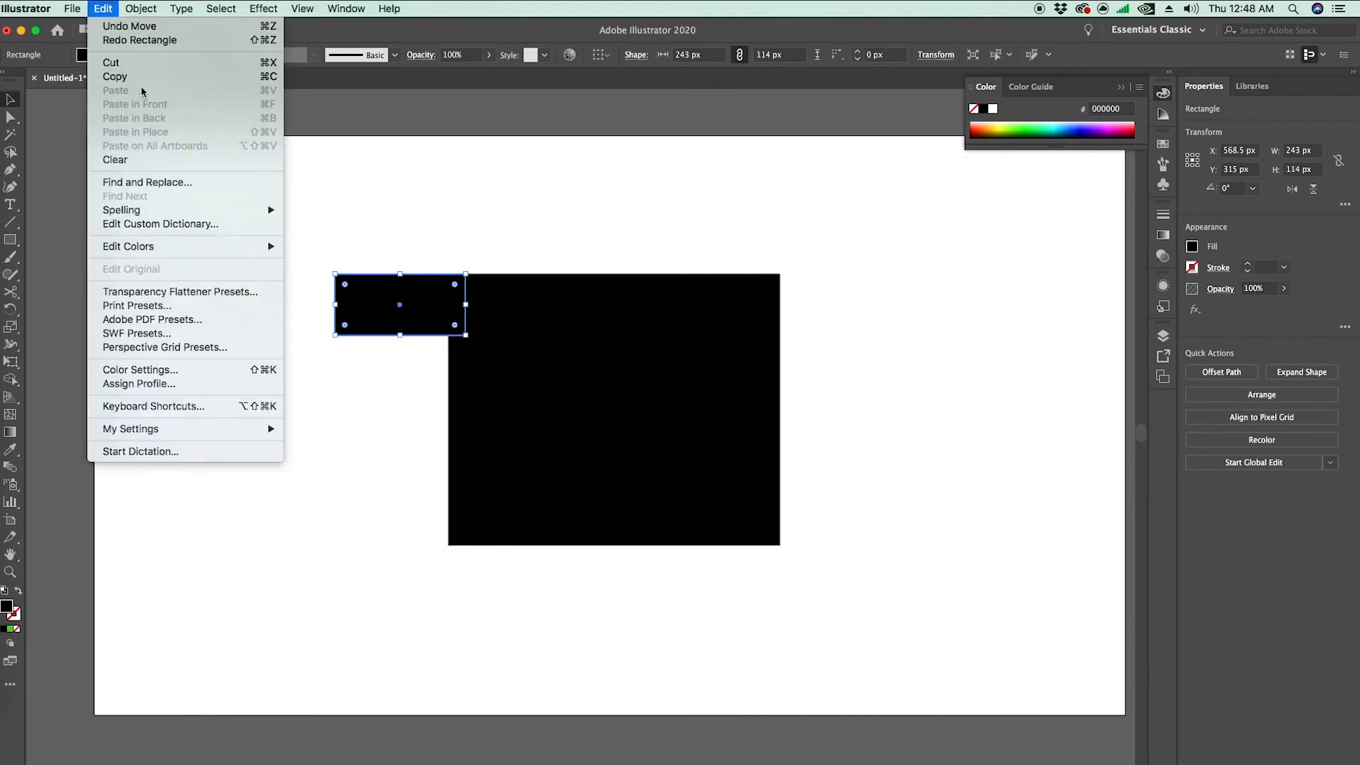
{"action": "left_click", "coordinate": [114, 77]}
{"action": "left_click", "coordinate": [103, 8]}
{"action": "left_click", "coordinate": [115, 91]}
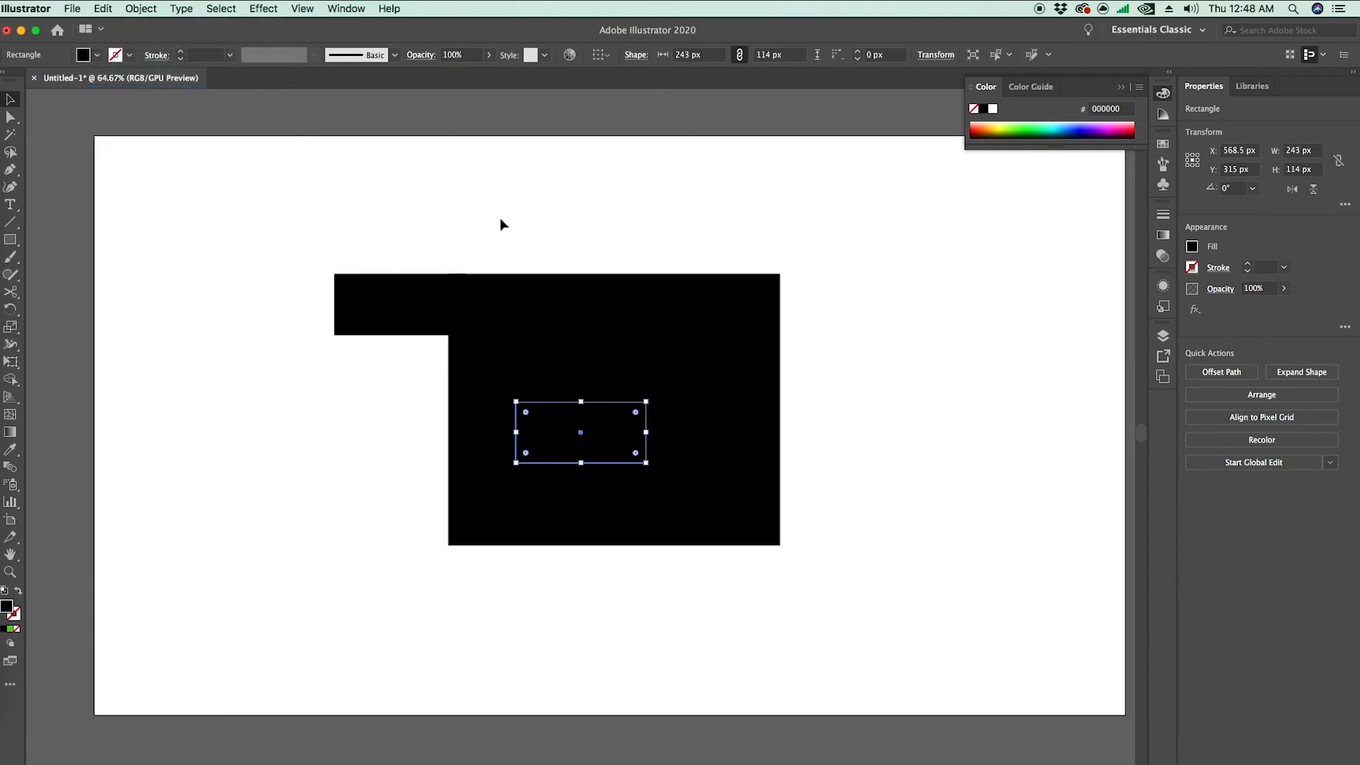
Step: Move the duplicate rectangle over the large rectangle's upper-right corner, with its top edge lined up as the right sleeve
{"action": "left_click_drag", "start_coordinate": [538, 430], "coordinate": [787, 296]}
{"action": "left_click", "coordinate": [789, 412]}
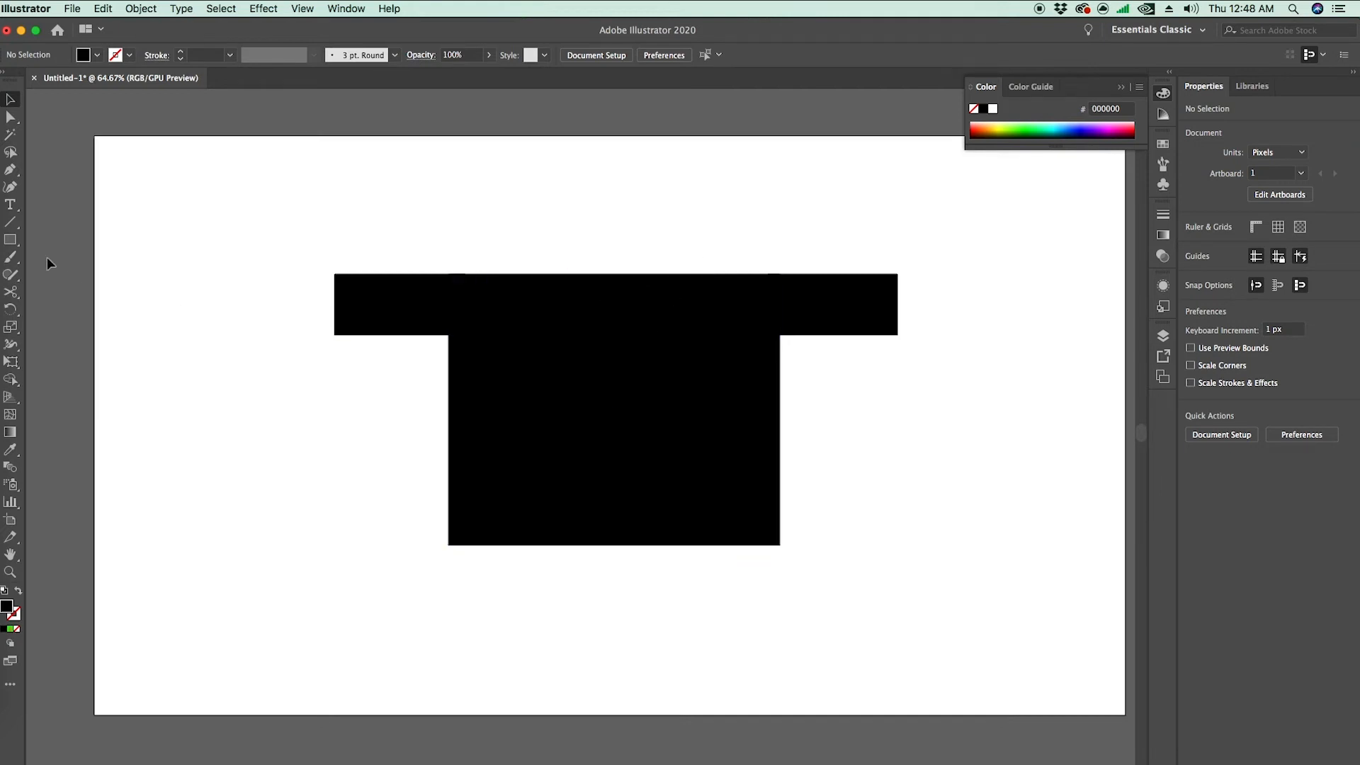
Step: Draw an ellipse about 190 by 172 px centred on the middle of the large rectangle's top edge
{"action": "left_click", "coordinate": [10, 239]}
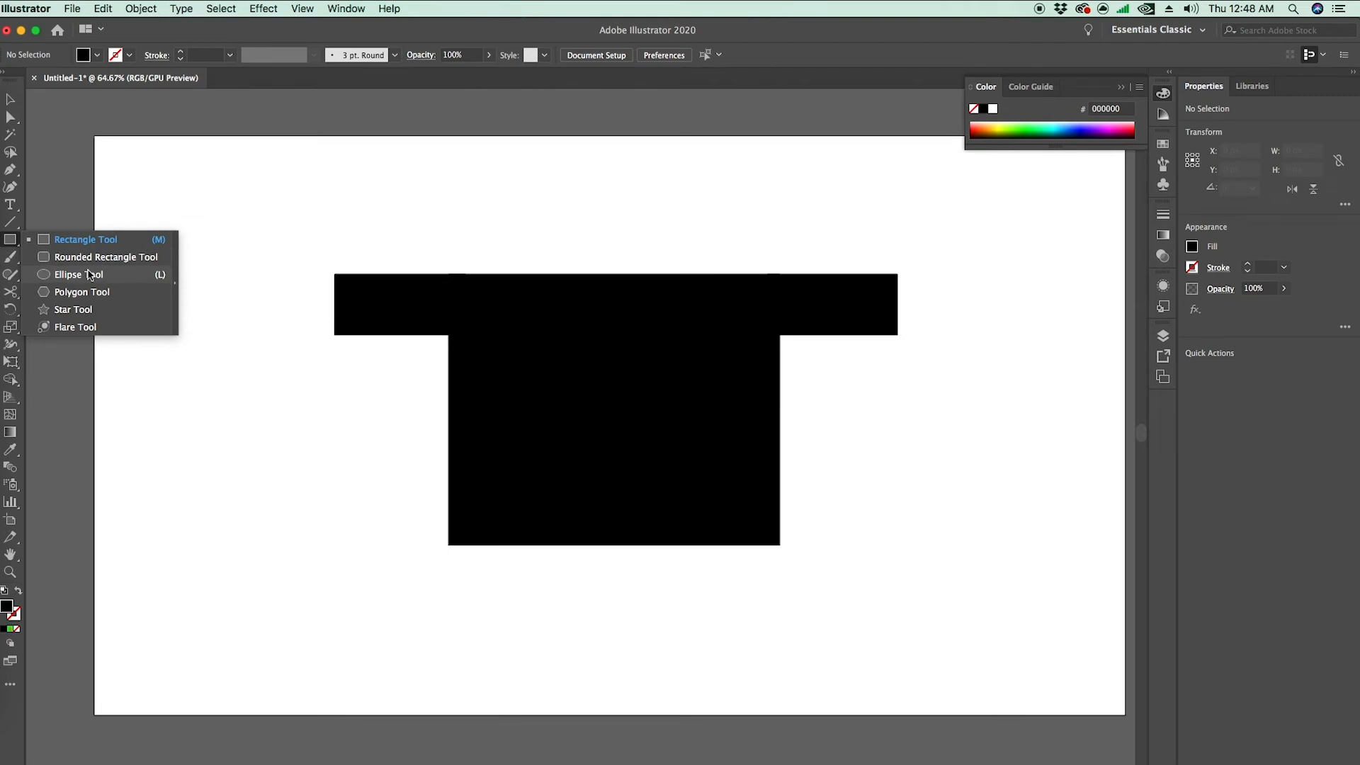
{"action": "left_click", "coordinate": [89, 274]}
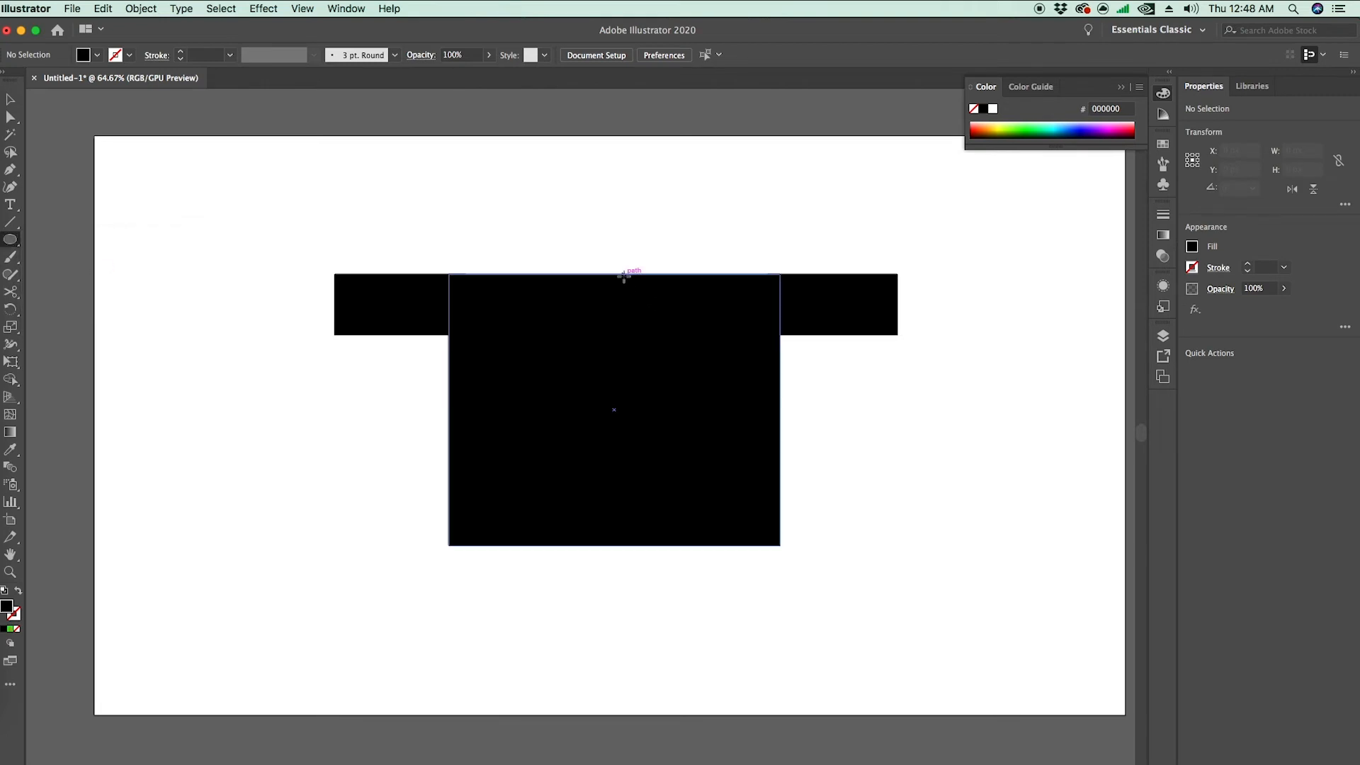
{"action": "mouse_move", "coordinate": [617, 272]}
{"action": "left_mouse_down"}
{"action": "mouse_move", "coordinate": [676, 337]}
{"action": "mouse_move", "coordinate": [617, 279]}
{"action": "mouse_move", "coordinate": [668, 321]}
{"action": "left_mouse_up"}
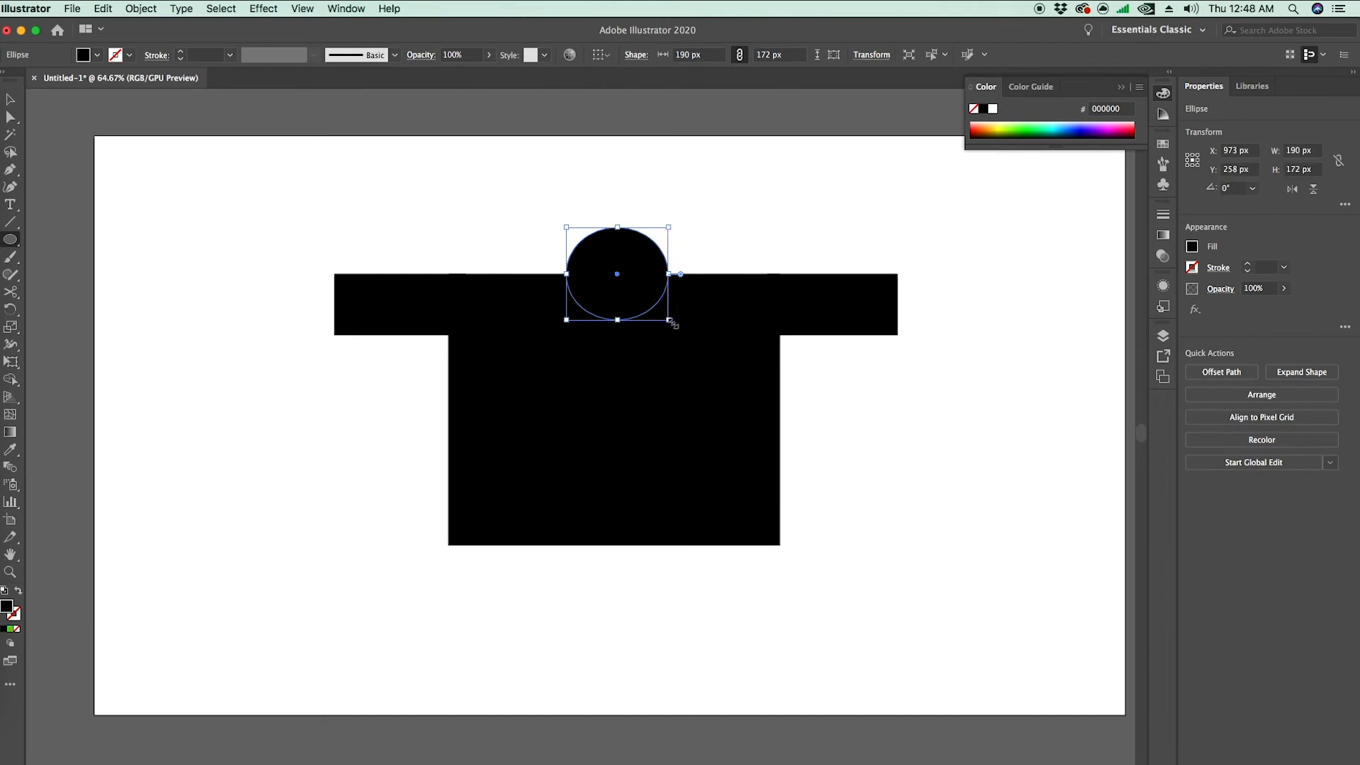
{"action": "key", "text": "v"}
{"action": "left_click", "coordinate": [883, 391]}
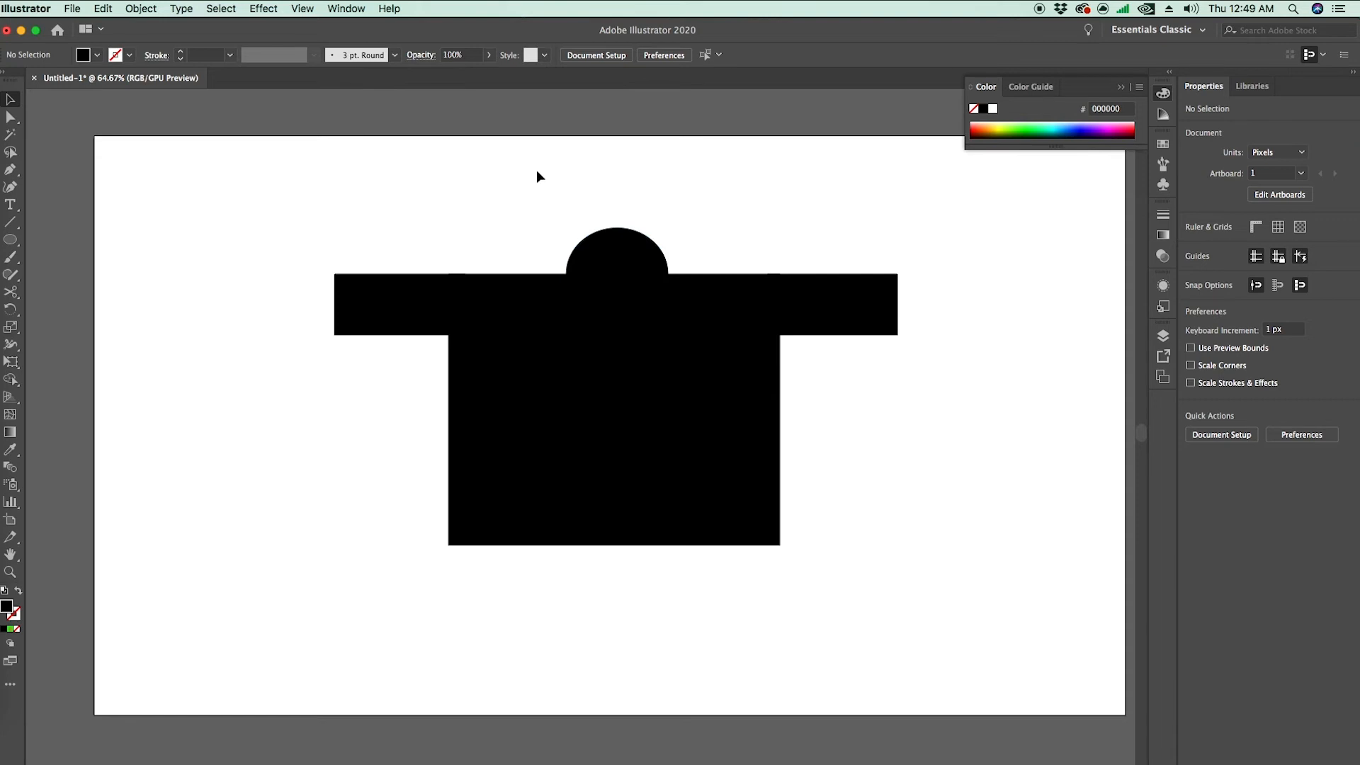
Step: Cut a neckline by subtracting the ellipse from the large rectangle with Pathfinder Minus Front
{"action": "left_click_drag", "start_coordinate": [574, 248], "coordinate": [637, 410]}
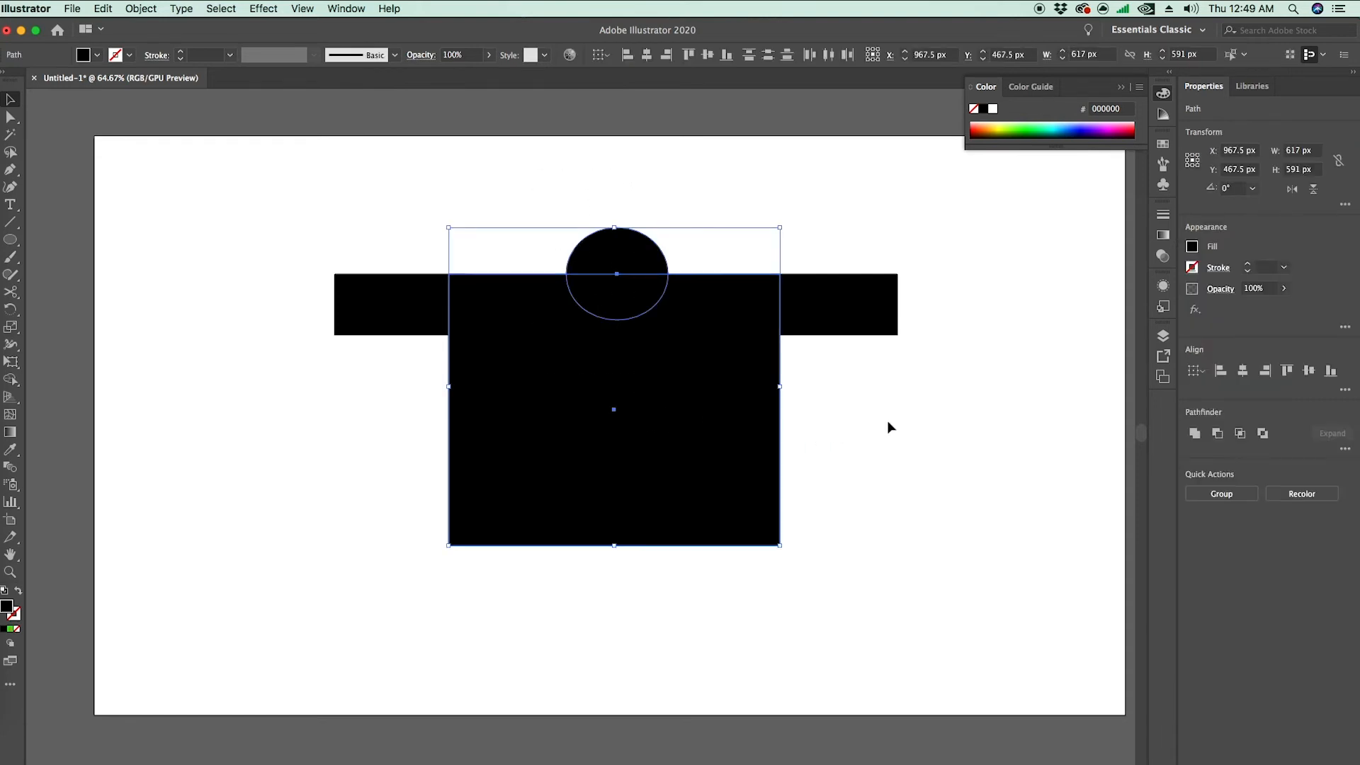
{"action": "left_click", "coordinate": [352, 7]}
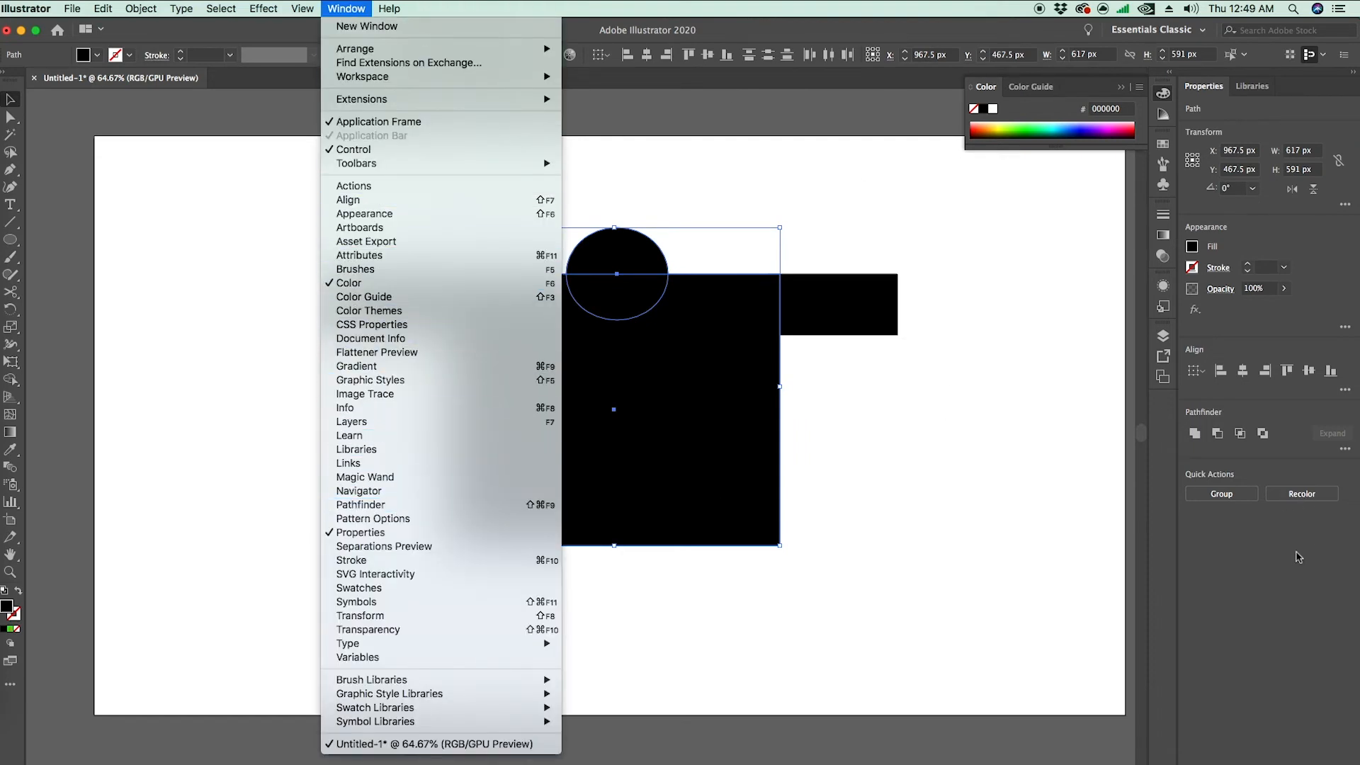
{"action": "left_click", "coordinate": [1302, 547]}
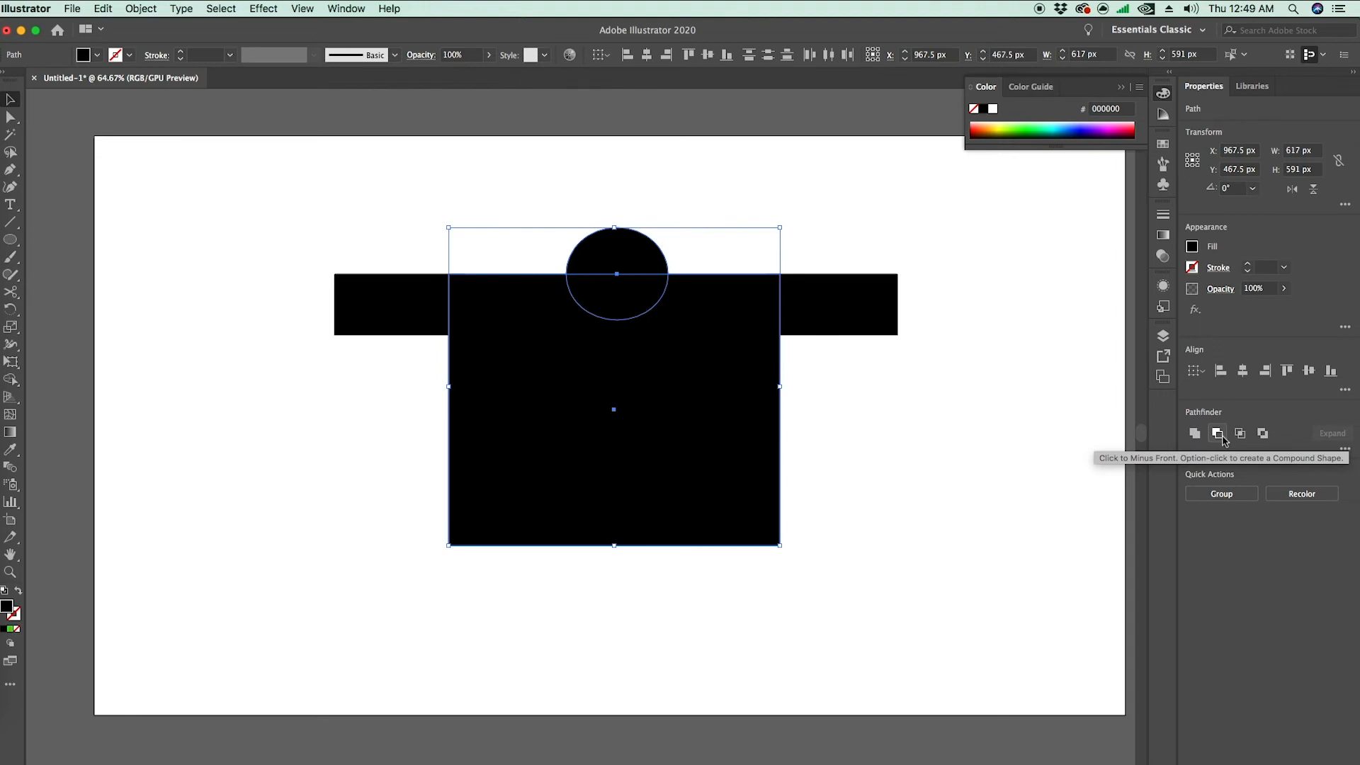
{"action": "left_click", "coordinate": [1218, 434]}
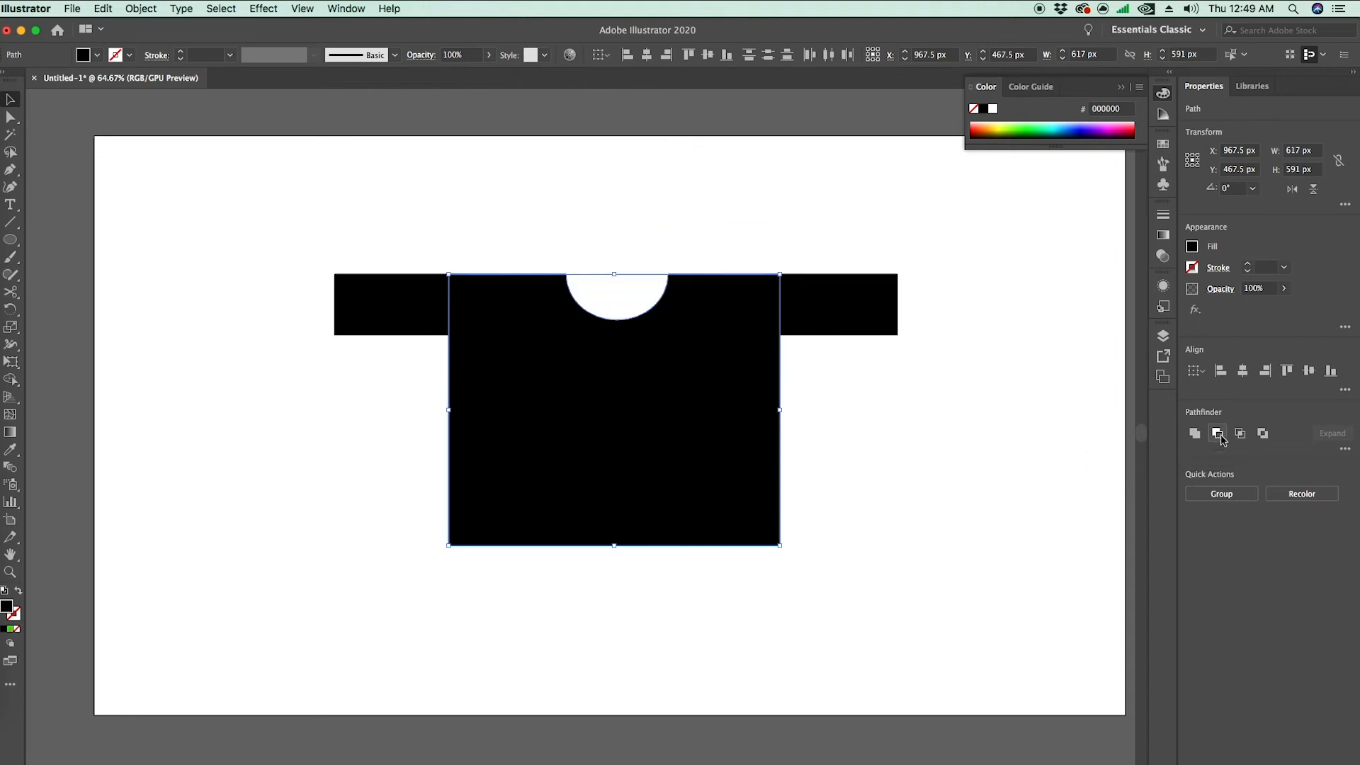
{"action": "left_click", "coordinate": [947, 386]}
Step: Try moving the right sleeve rectangle away from the shirt body, and undo the move
{"action": "left_click_drag", "start_coordinate": [861, 332], "coordinate": [933, 432]}
{"action": "left_click", "coordinate": [922, 490]}
{"action": "left_click", "coordinate": [899, 328]}
{"action": "key", "text": "super+z"}
{"action": "key", "text": "super+z"}
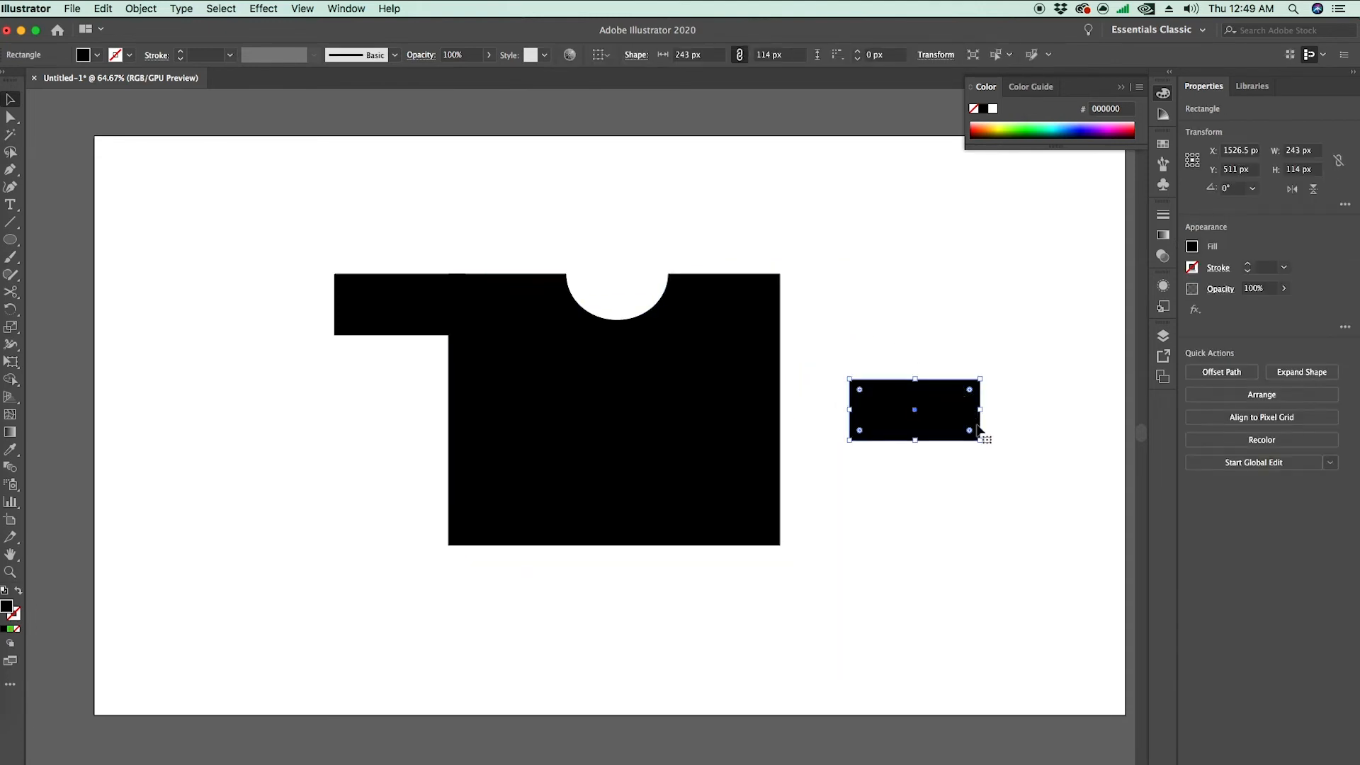
{"action": "key", "text": "super+shift+z"}
Step: Unite the right sleeve with the shirt body and try moving the merged shape sideways and back
{"action": "left_click_drag", "start_coordinate": [1031, 432], "coordinate": [710, 211]}
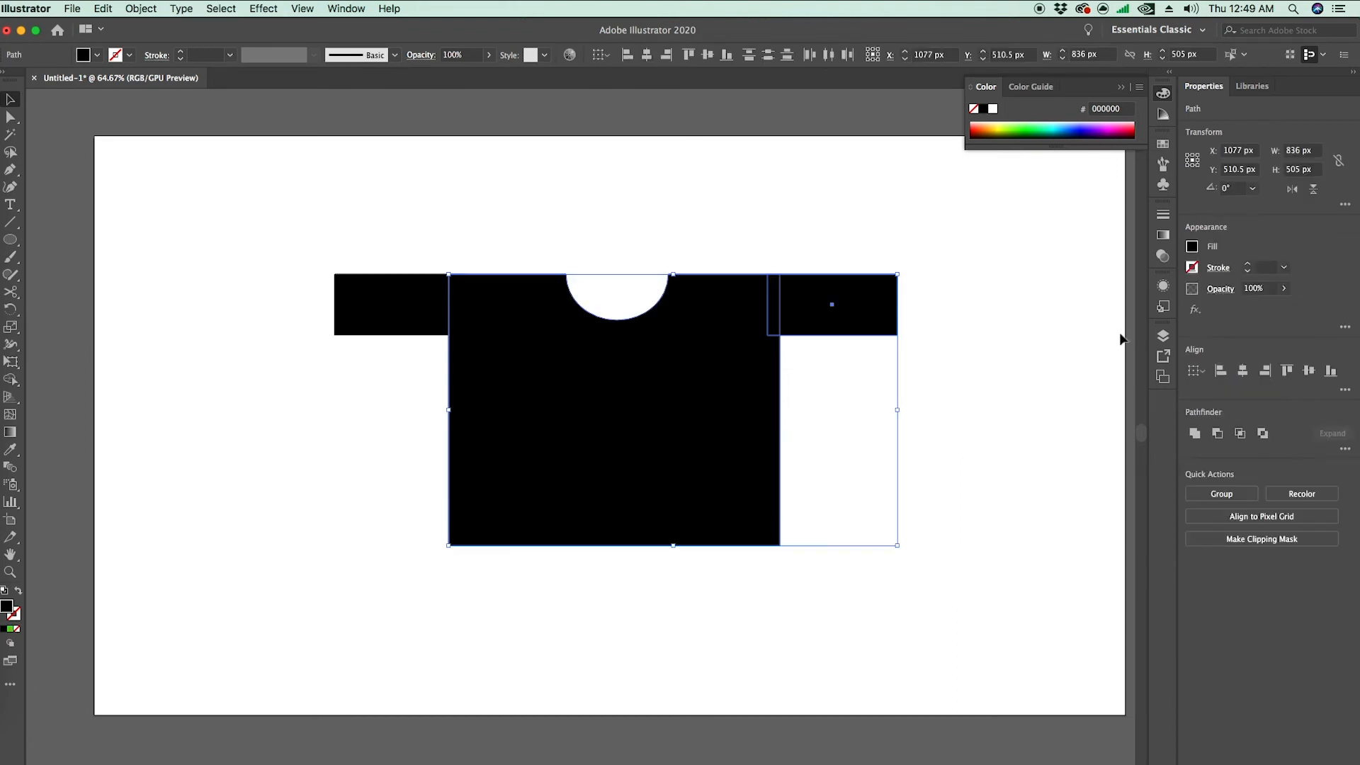
{"action": "left_click", "coordinate": [1194, 434]}
{"action": "left_click", "coordinate": [939, 399]}
{"action": "left_click_drag", "start_coordinate": [706, 339], "coordinate": [764, 339]}
{"action": "left_click_drag", "start_coordinate": [852, 468], "coordinate": [795, 468]}
{"action": "left_click", "coordinate": [303, 316]}
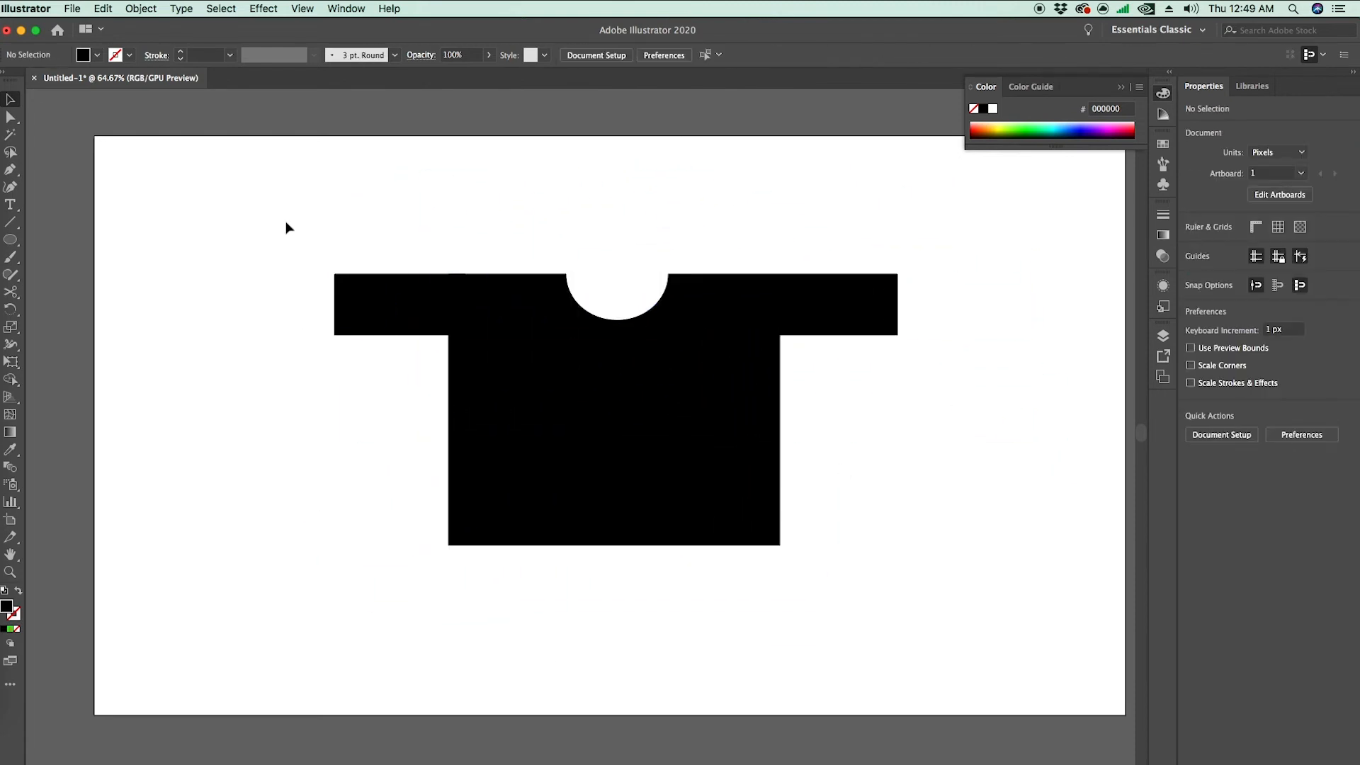
Step: Unite the left sleeve with the rest of the shirt and try moving the merged shape around
{"action": "left_click_drag", "start_coordinate": [275, 181], "coordinate": [545, 407]}
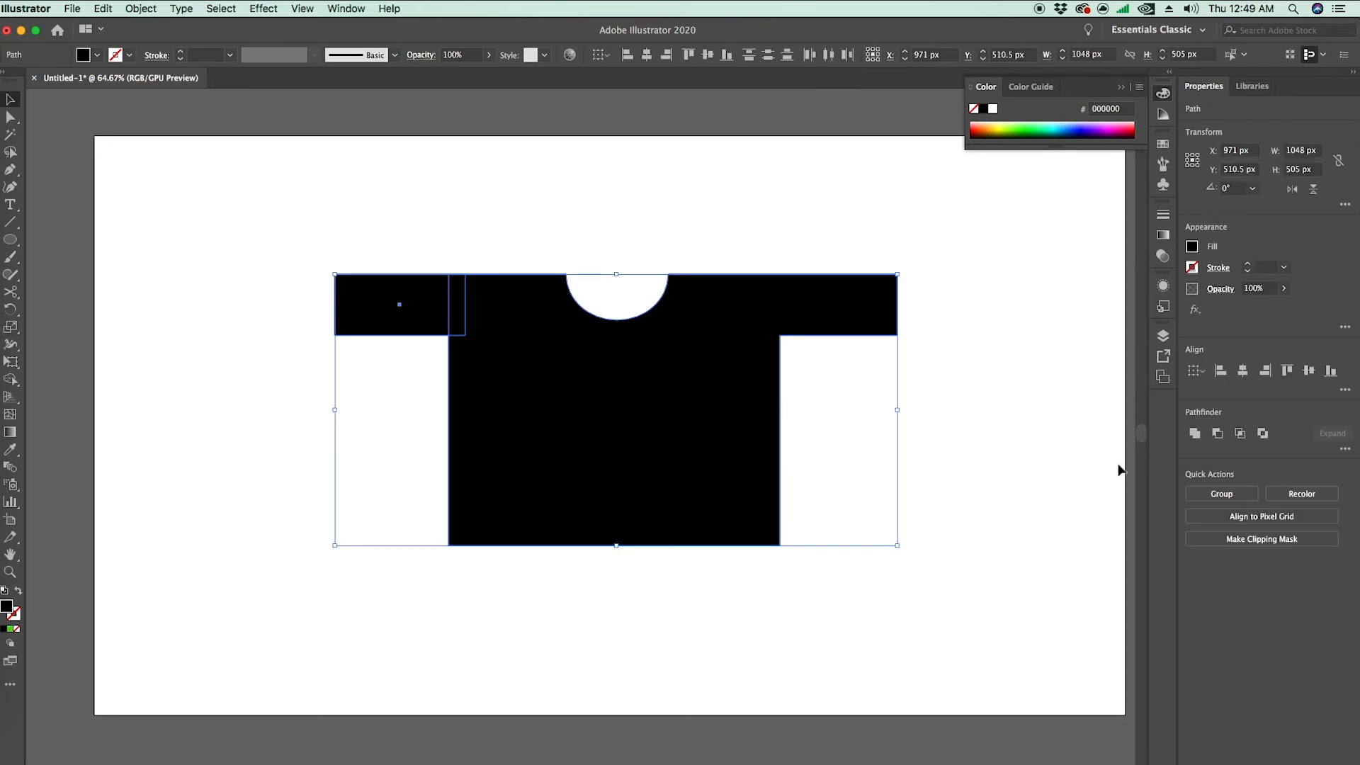
{"action": "left_click", "coordinate": [1194, 433]}
{"action": "left_click", "coordinate": [1051, 486]}
{"action": "left_click_drag", "start_coordinate": [495, 531], "coordinate": [532, 448]}
{"action": "left_click_drag", "start_coordinate": [571, 387], "coordinate": [674, 301]}
Step: Undo the moves and both Unite operations so that the sleeves are separate rectangles again
{"action": "key", "text": "super+z"}
{"action": "key", "text": "super+z"}
{"action": "key", "text": "super+z"}
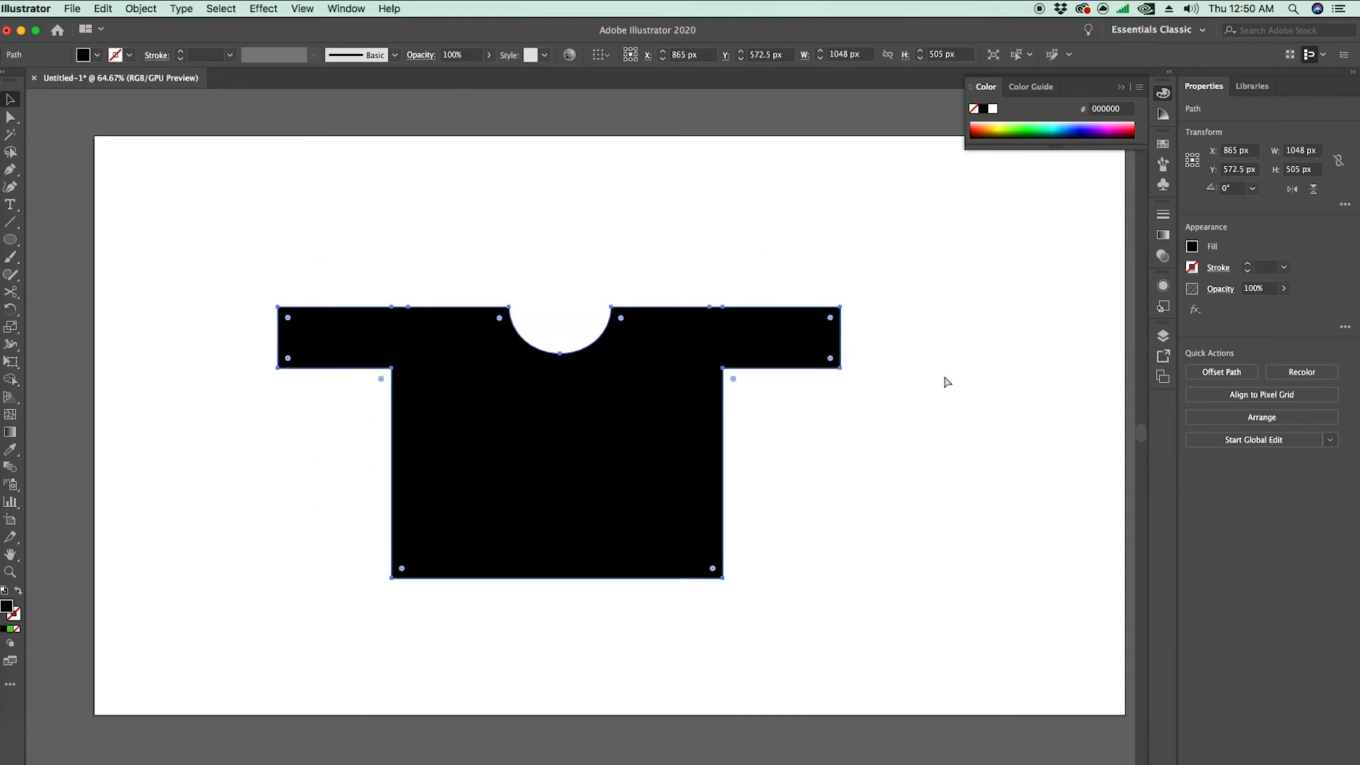
{"action": "key", "text": "super+z"}
{"action": "key", "text": "super+z"}
{"action": "key", "text": "super+z"}
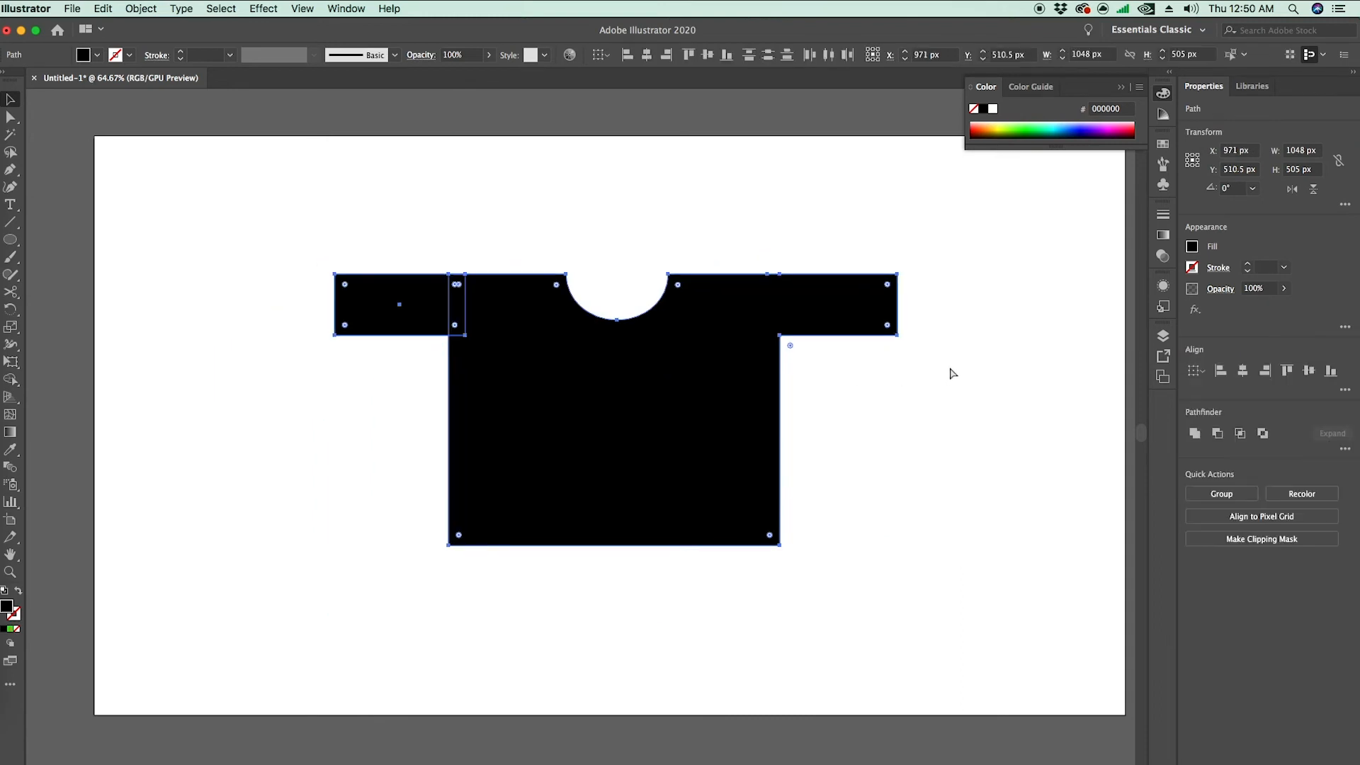
{"action": "key", "text": "super+z"}
{"action": "key", "text": "super+z"}
{"action": "key", "text": "super+z"}
{"action": "key", "text": "super+z"}
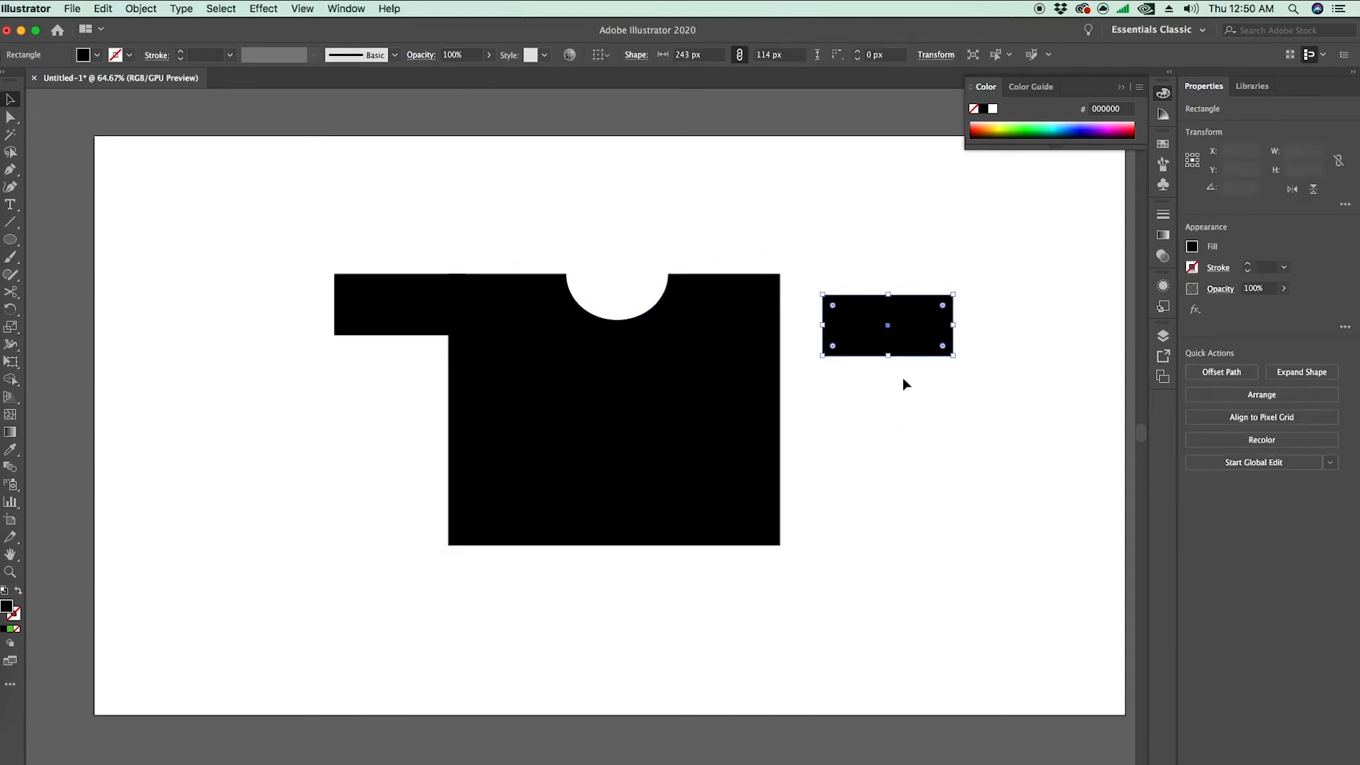
{"action": "left_click_drag", "start_coordinate": [394, 330], "coordinate": [335, 374]}
{"action": "key", "text": "super+z"}
{"action": "left_click", "coordinate": [878, 427]}
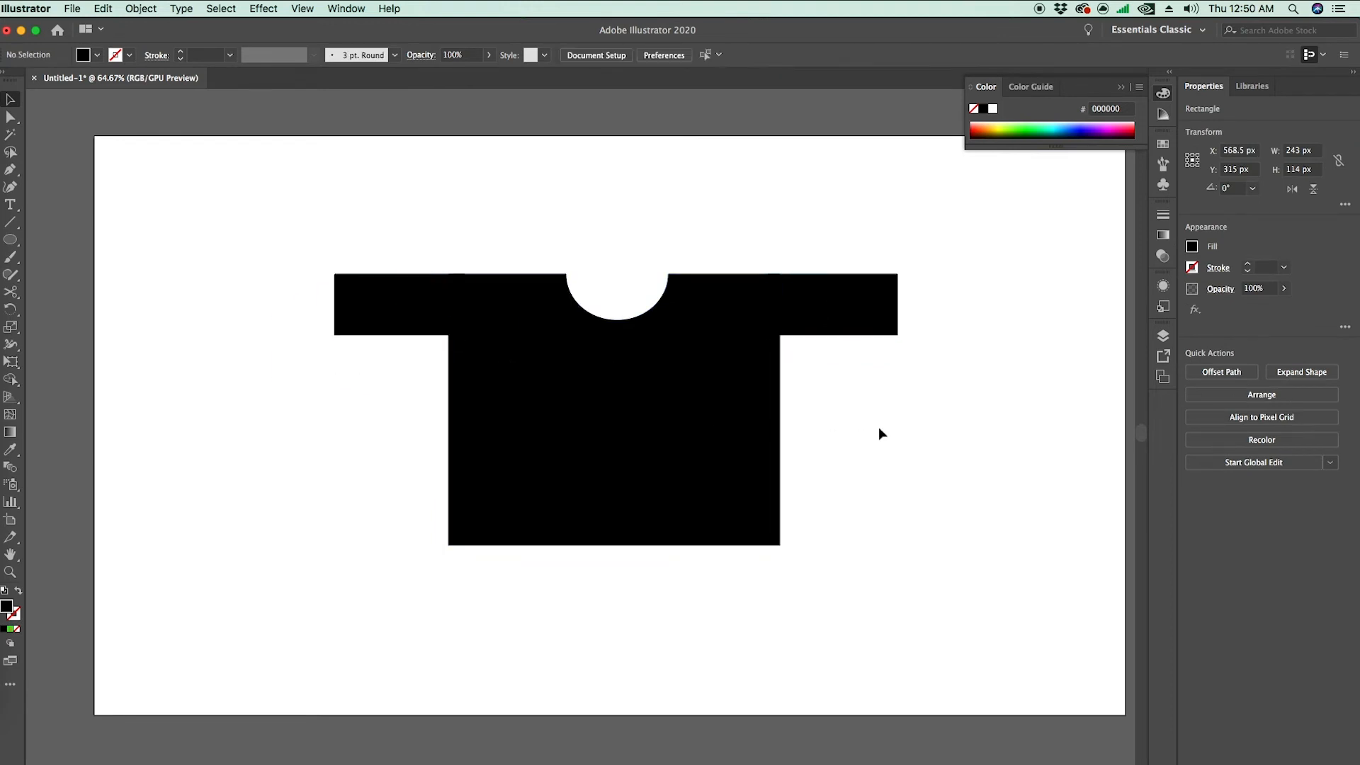
Step: Group the shirt body with both sleeves and move the group slightly up and to the right
{"action": "left_click_drag", "start_coordinate": [971, 637], "coordinate": [373, 172]}
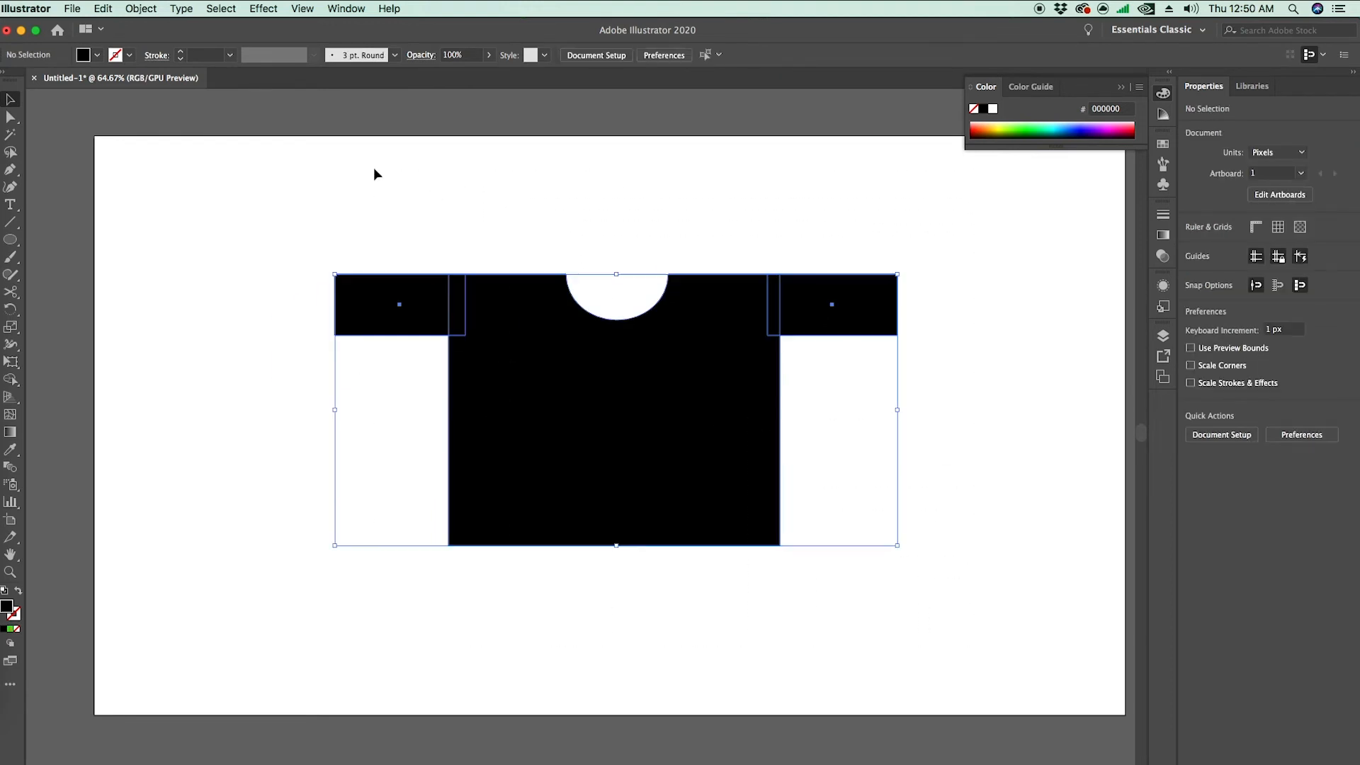
{"action": "right_click", "coordinate": [520, 344]}
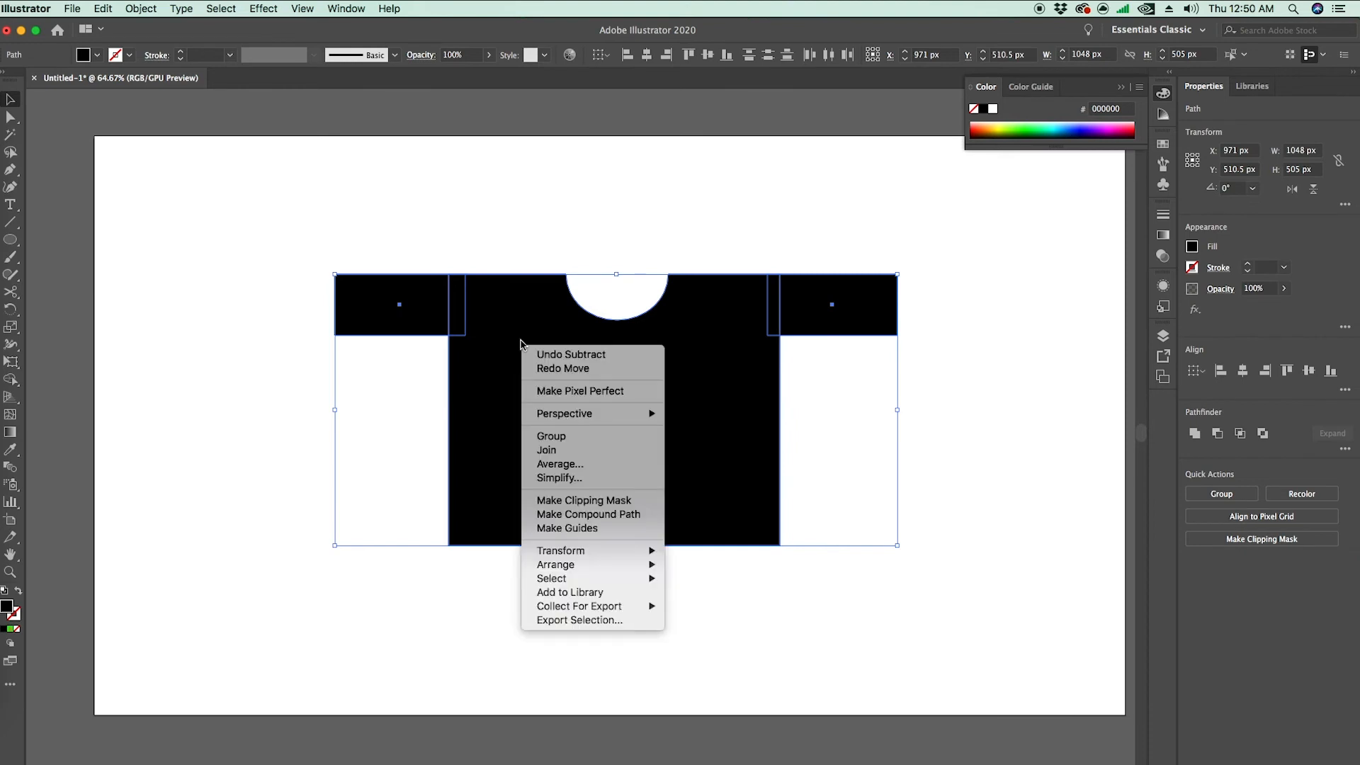
{"action": "left_click", "coordinate": [567, 436]}
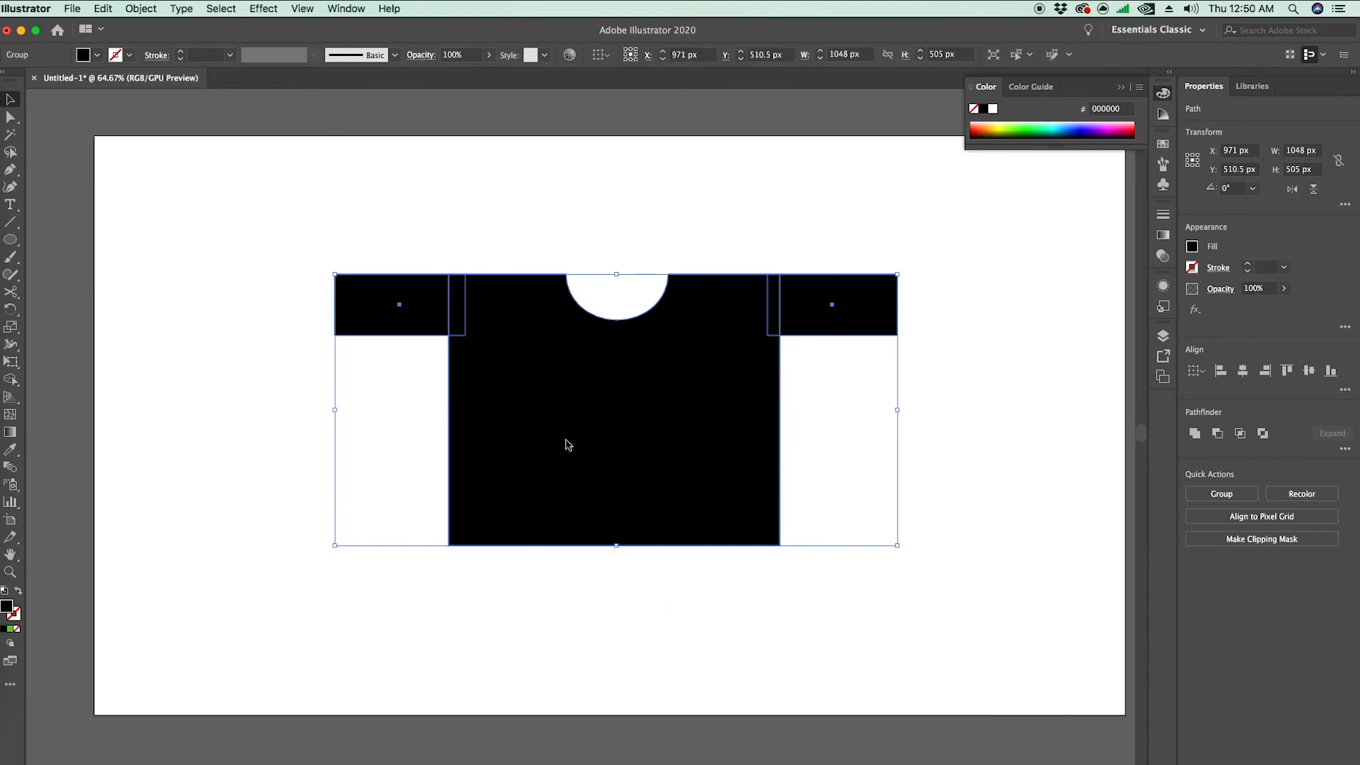
{"action": "left_click", "coordinate": [594, 551]}
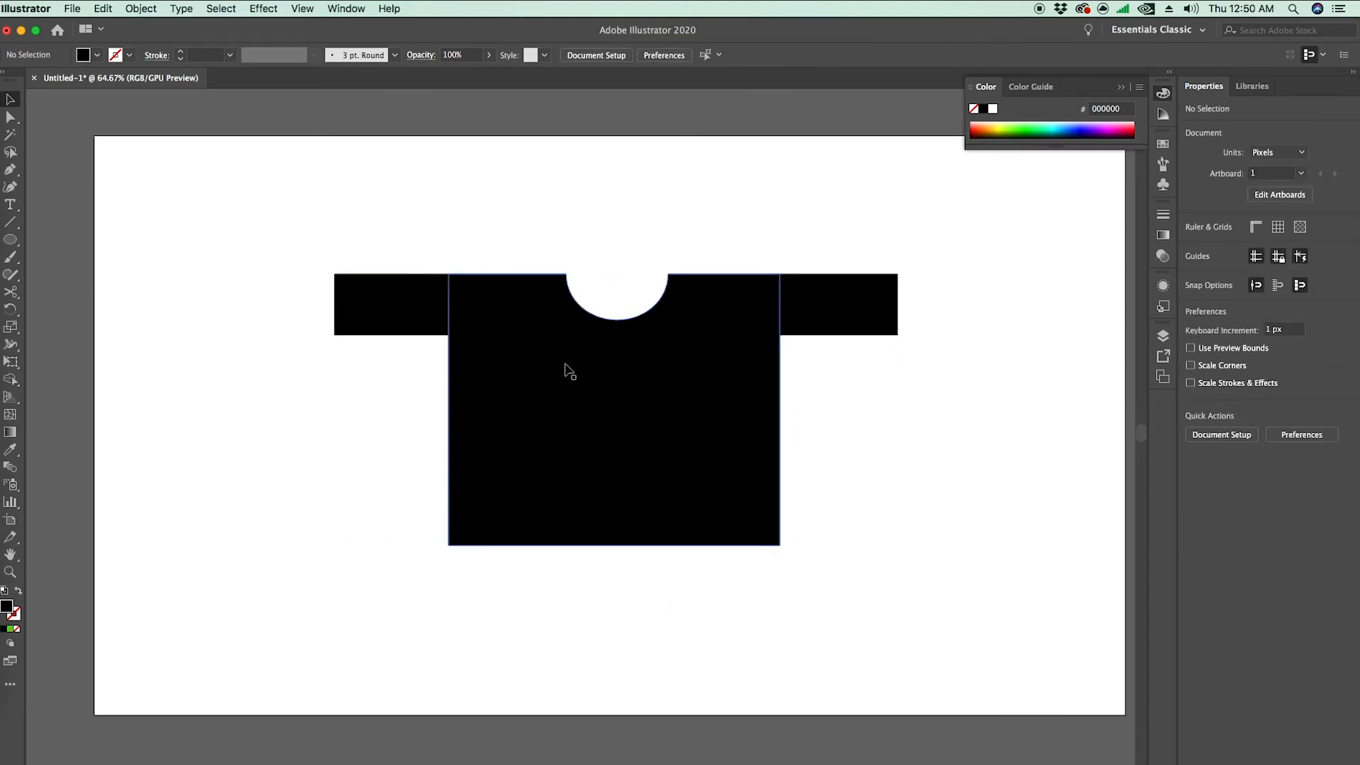
{"action": "left_click_drag", "start_coordinate": [670, 434], "coordinate": [733, 402]}
{"action": "left_click", "coordinate": [875, 594]}
Step: Unite the grouped pieces into a single shirt shape and move it to the left side of the artboard
{"action": "left_click_drag", "start_coordinate": [970, 604], "coordinate": [378, 203]}
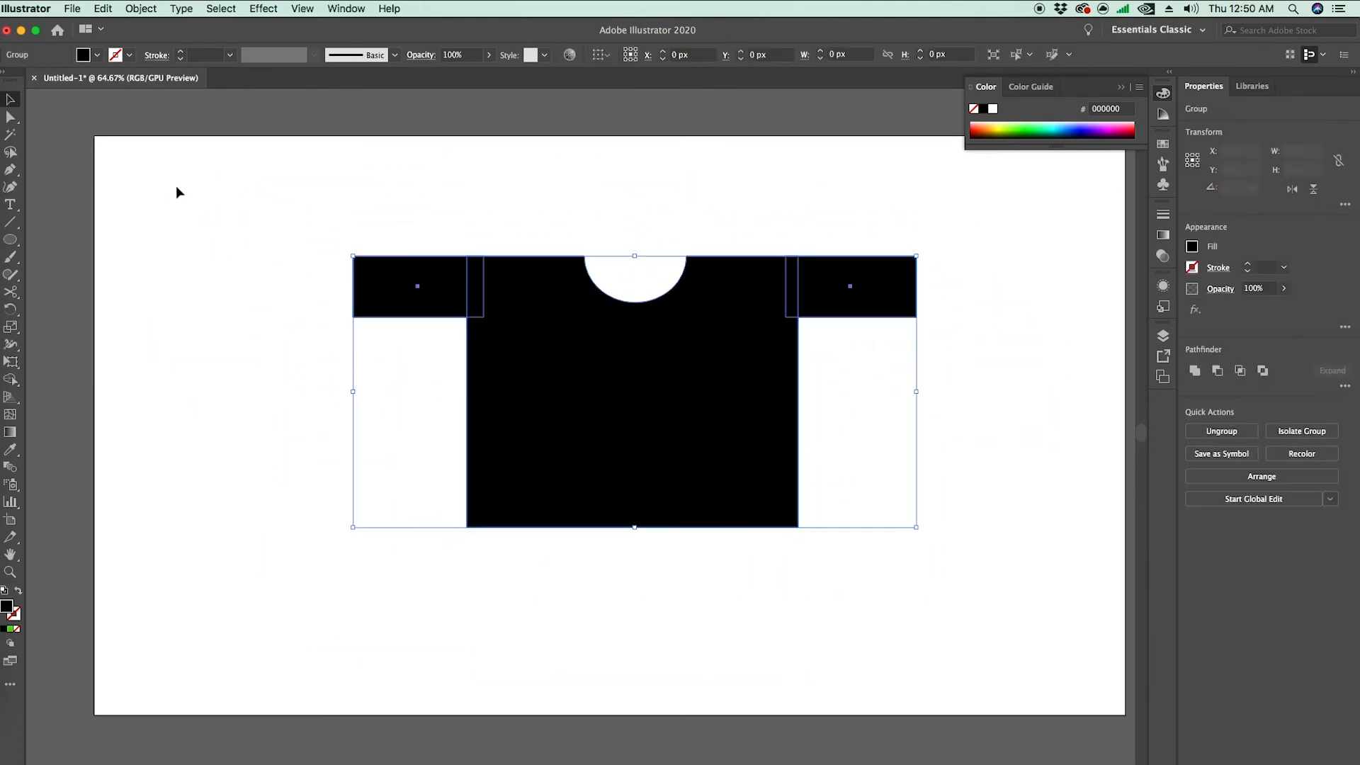
{"action": "left_click", "coordinate": [1194, 372]}
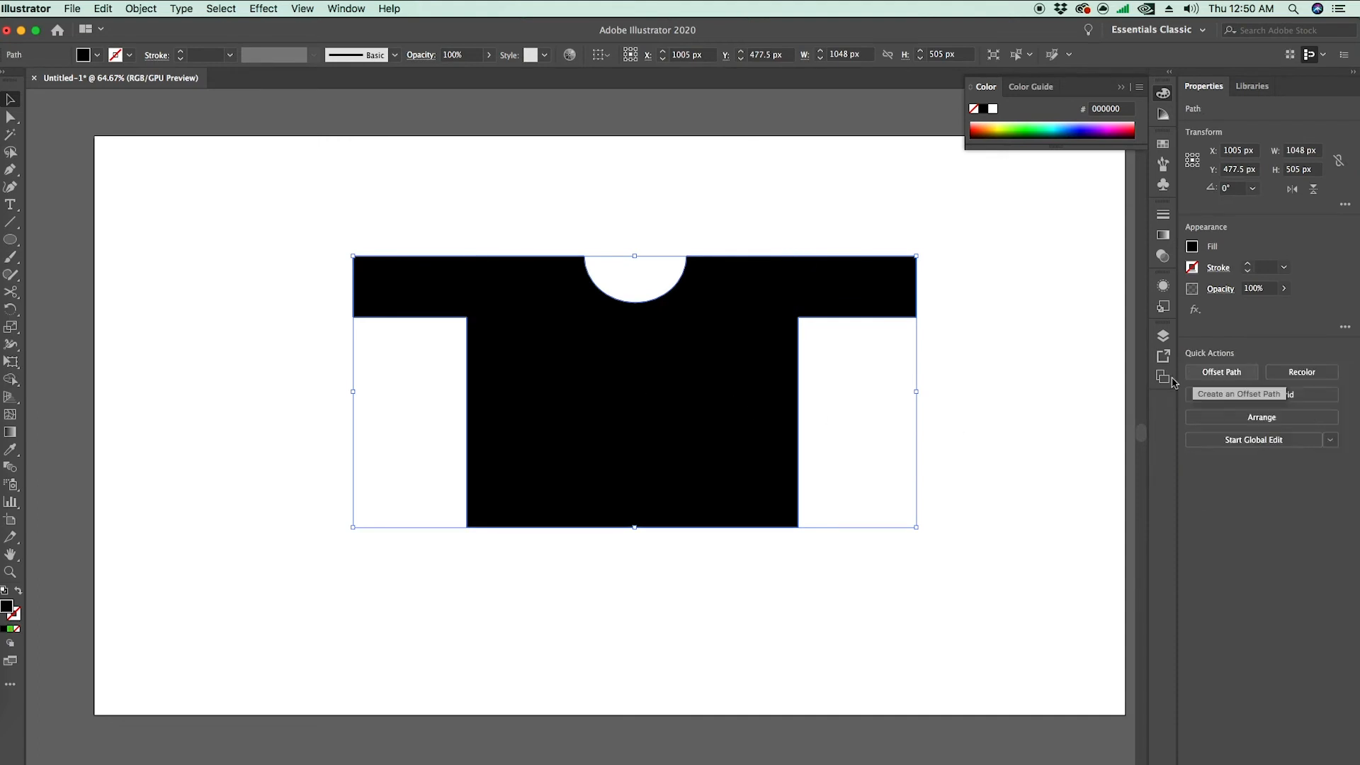
{"action": "left_click", "coordinate": [1090, 409]}
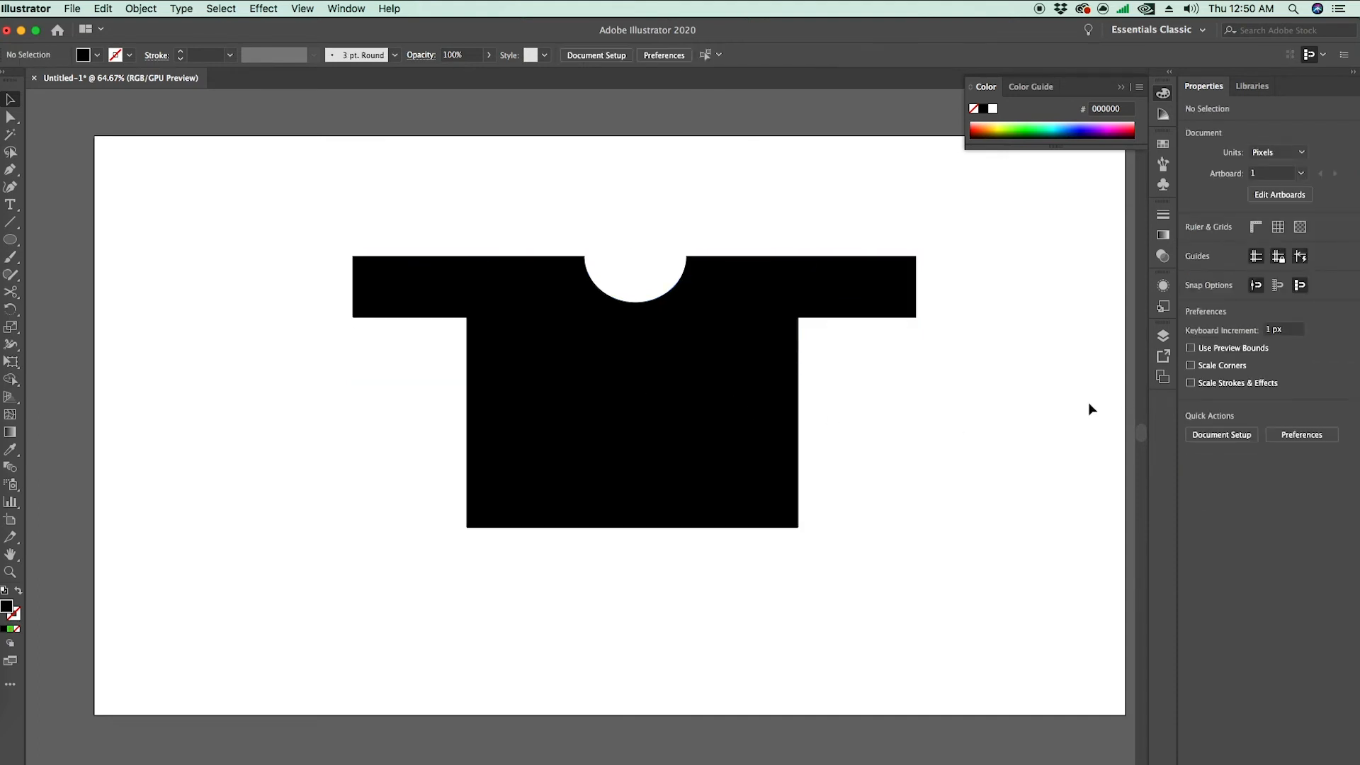
{"action": "left_click", "coordinate": [796, 416]}
{"action": "left_click_drag", "start_coordinate": [639, 413], "coordinate": [446, 413]}
{"action": "left_click", "coordinate": [660, 395]}
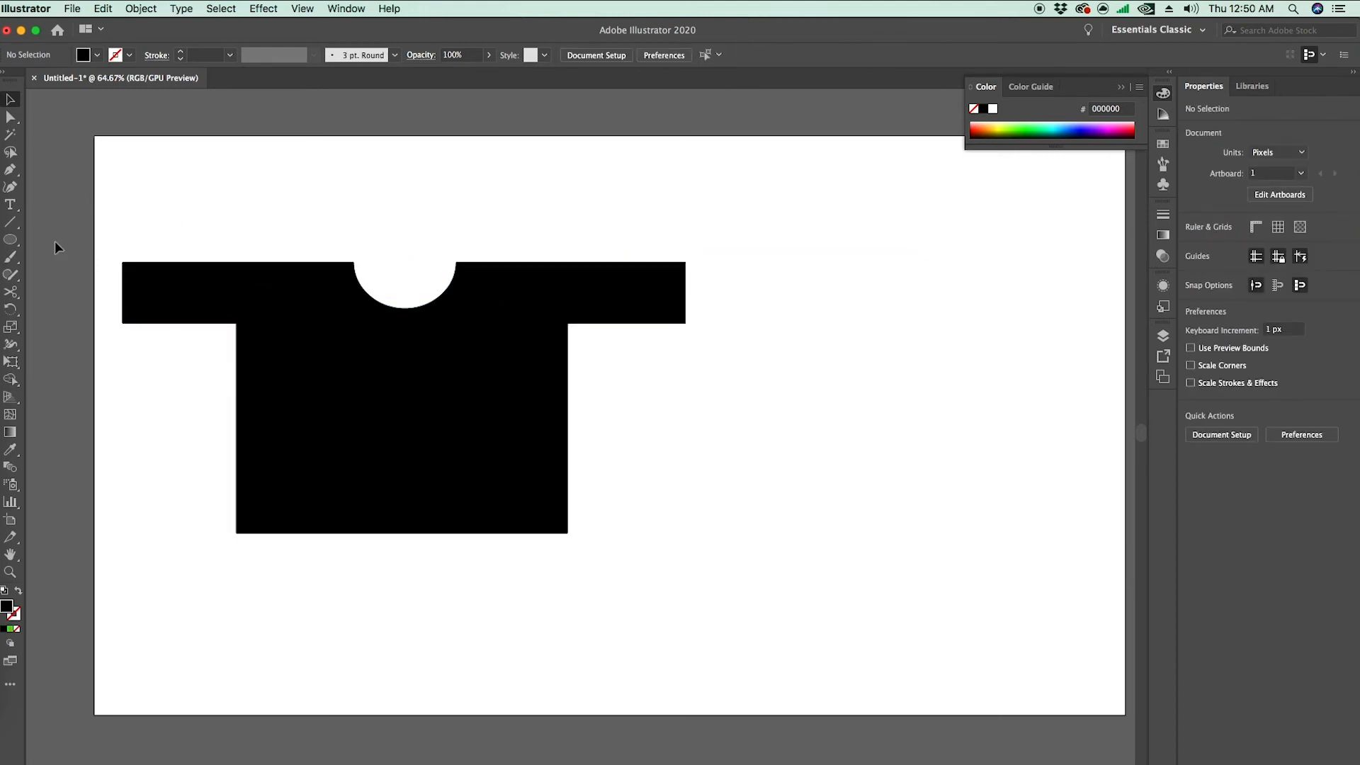
Step: Draw a black circle about 293 px in diameter on the artboard to the right of the shirt
{"action": "left_click", "coordinate": [14, 239]}
{"action": "left_click_drag", "start_coordinate": [685, 386], "coordinate": [842, 531]}
{"action": "key", "text": "v"}
{"action": "left_click_drag", "start_coordinate": [747, 489], "coordinate": [779, 515]}
{"action": "key", "text": "BackSpace"}
{"action": "left_click", "coordinate": [858, 484]}
Step: Copy and paste the circle, and place the duplicate level with the original so it overlaps its left side
{"action": "left_click", "coordinate": [104, 9]}
{"action": "left_click", "coordinate": [106, 83]}
{"action": "left_click", "coordinate": [104, 9]}
{"action": "left_click", "coordinate": [107, 94]}
{"action": "left_click_drag", "start_coordinate": [627, 438], "coordinate": [792, 471]}
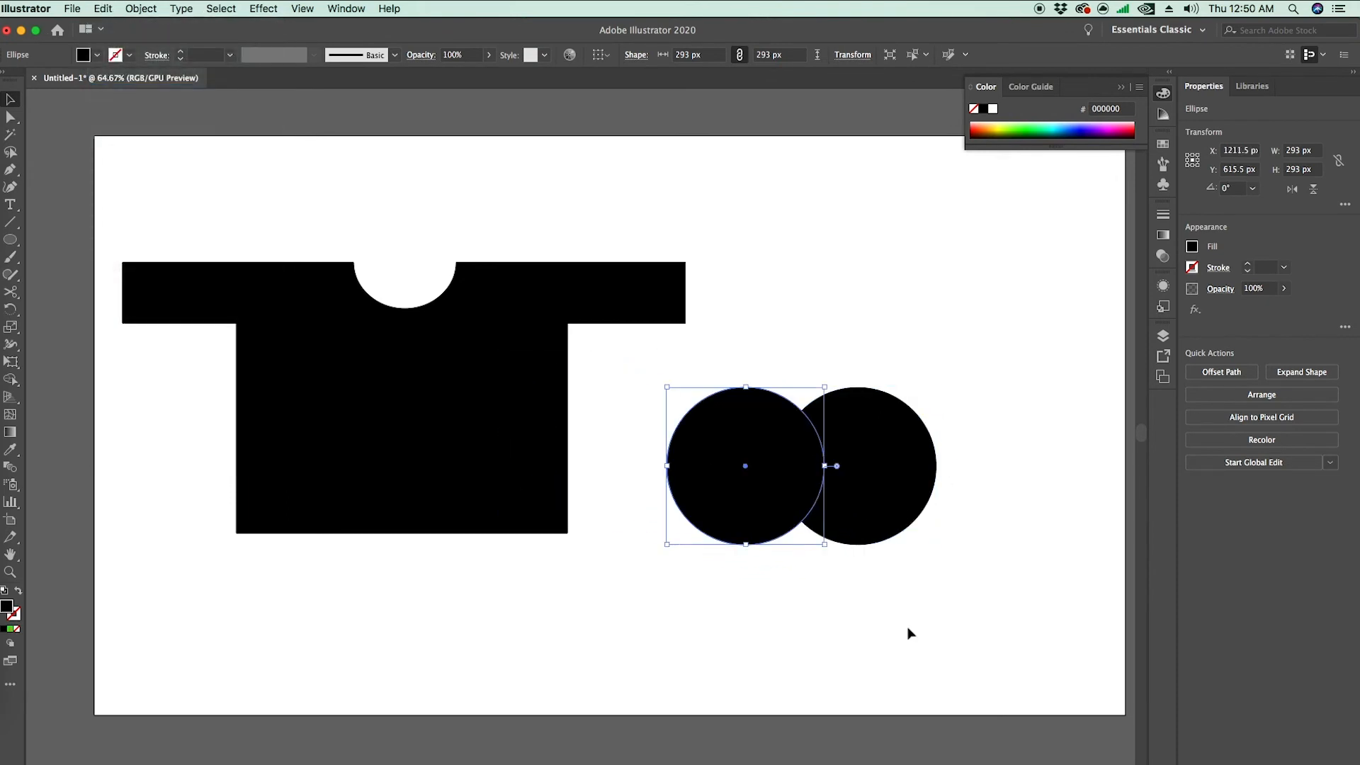
{"action": "left_click", "coordinate": [908, 631]}
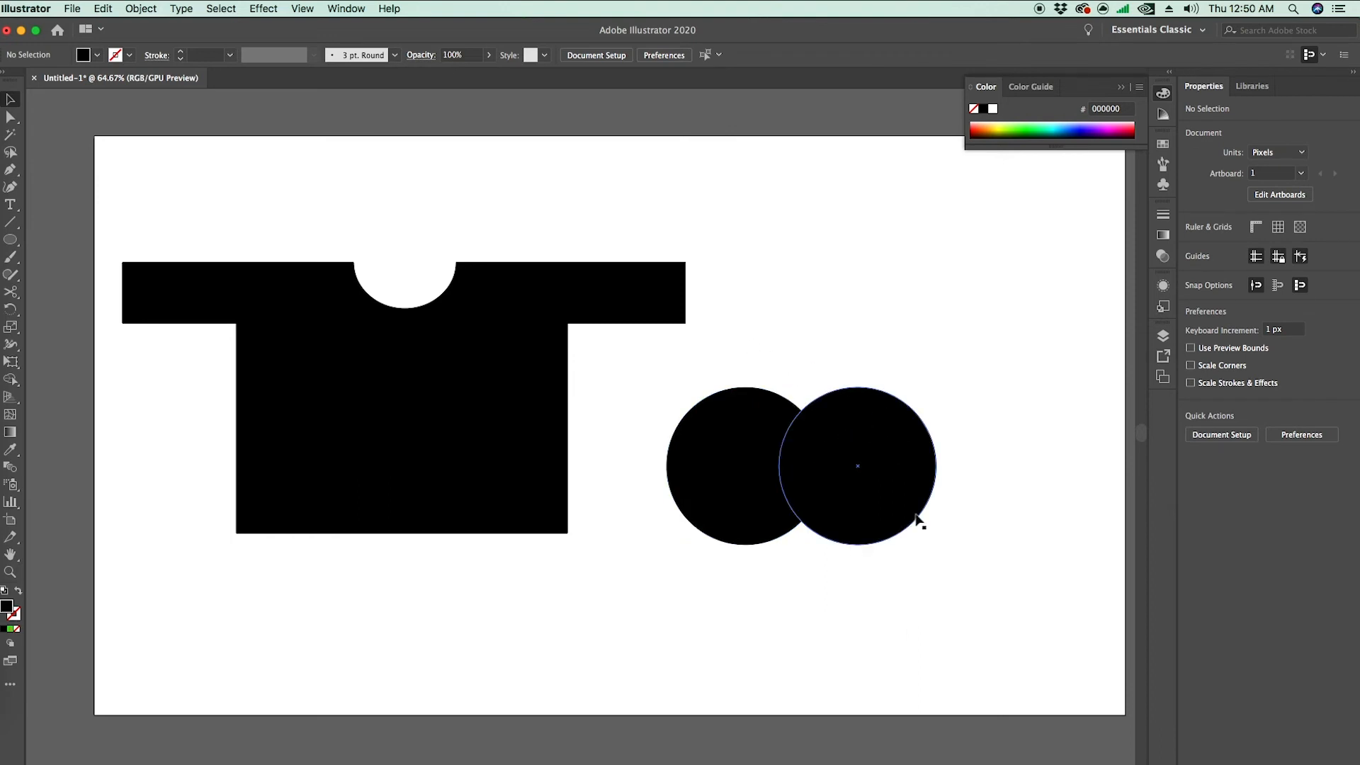
Step: Reduce the two overlapping circles to their shared lens-shaped area with Pathfinder Intersect
{"action": "left_click_drag", "start_coordinate": [841, 480], "coordinate": [909, 630]}
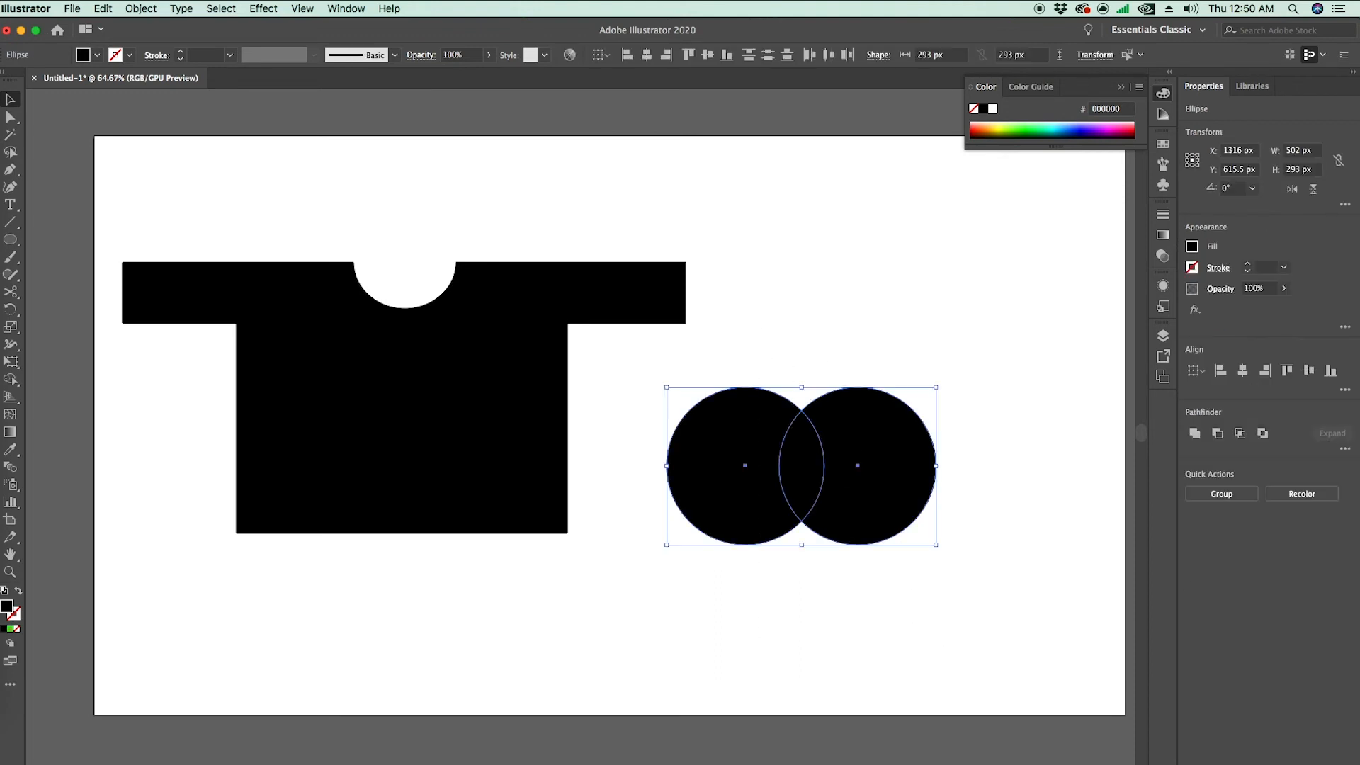
{"action": "left_click", "coordinate": [1240, 433]}
{"action": "left_click", "coordinate": [994, 431]}
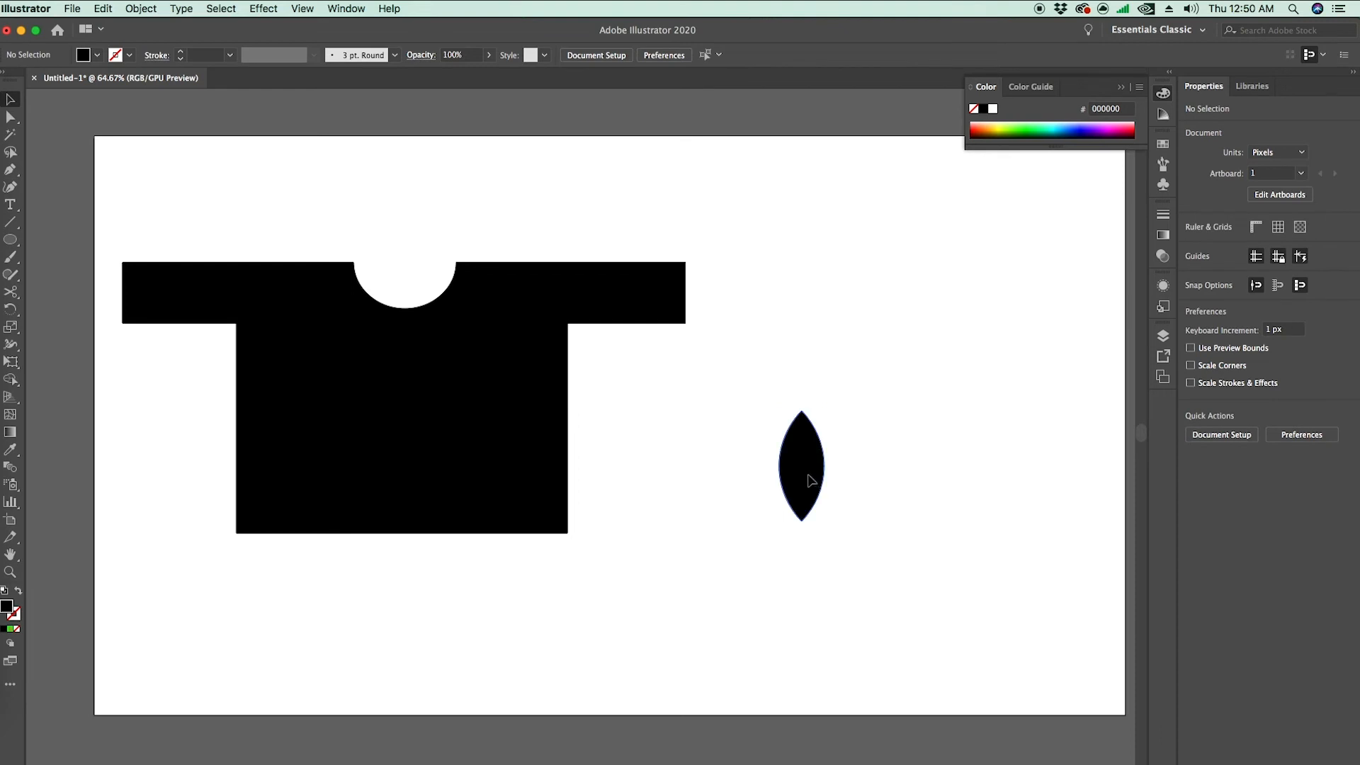
Step: Rotate the lens shape to horizontal and enlarge it to about 552 by 226 px
{"action": "left_click", "coordinate": [811, 481]}
{"action": "left_click_drag", "start_coordinate": [829, 399], "coordinate": [949, 560]}
{"action": "left_click", "coordinate": [910, 585]}
{"action": "left_click", "coordinate": [832, 495]}
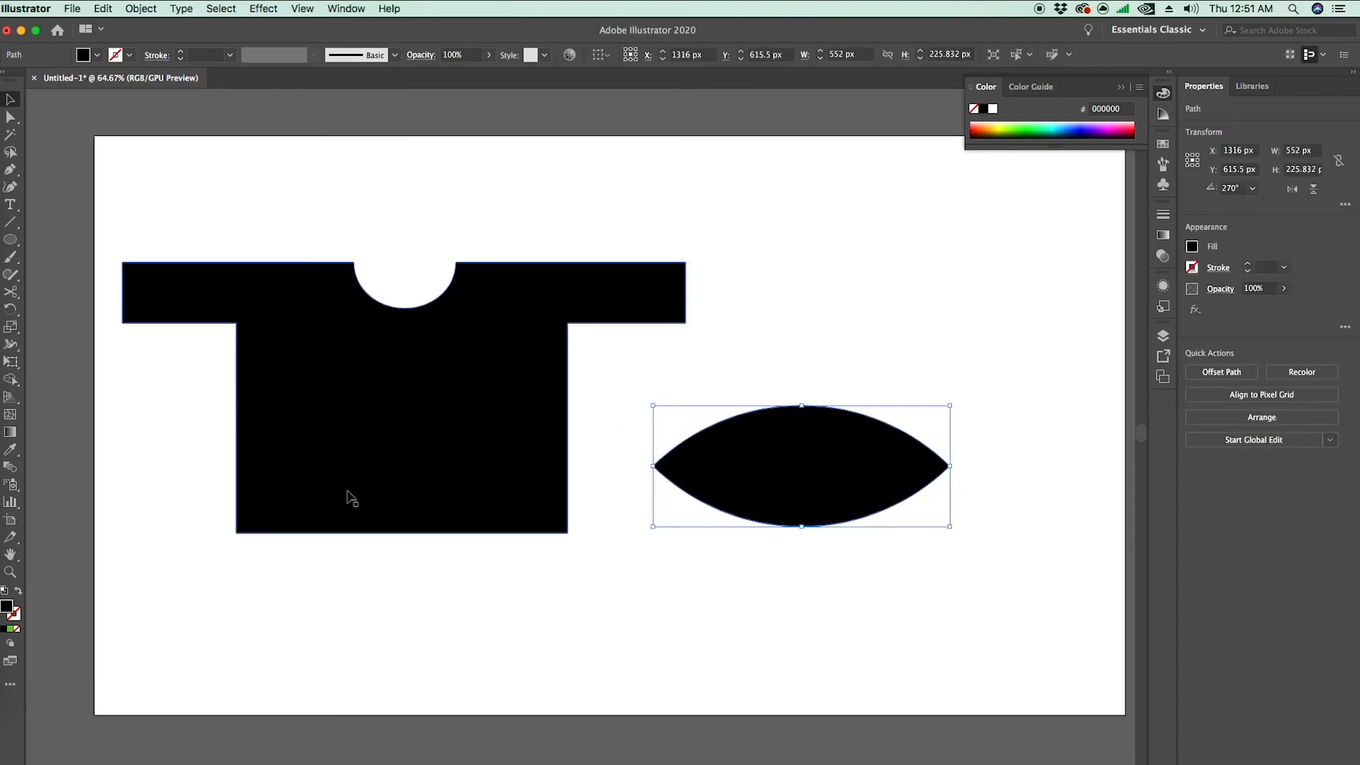
Step: Swap the lens shape's fill and stroke to leave a black outline without a fill
{"action": "left_click", "coordinate": [17, 594]}
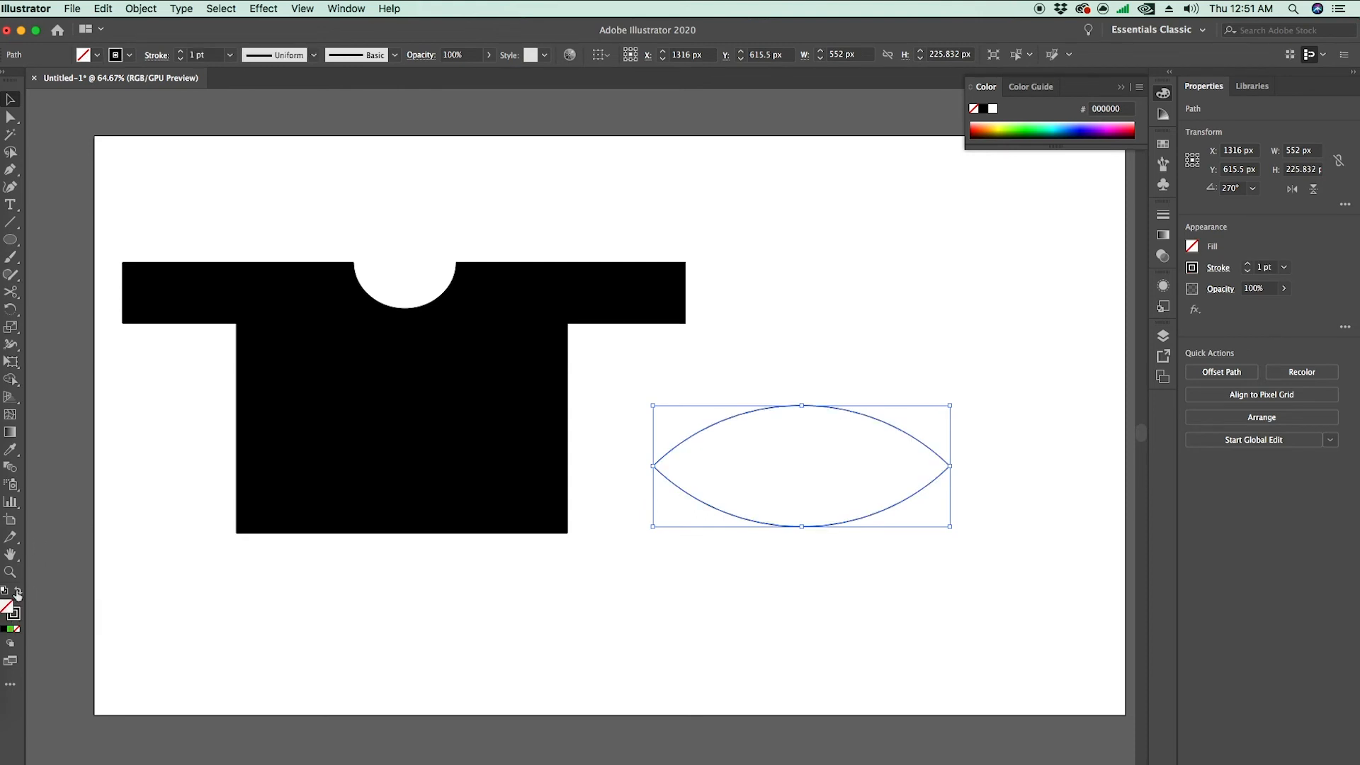
{"action": "left_click", "coordinate": [814, 636]}
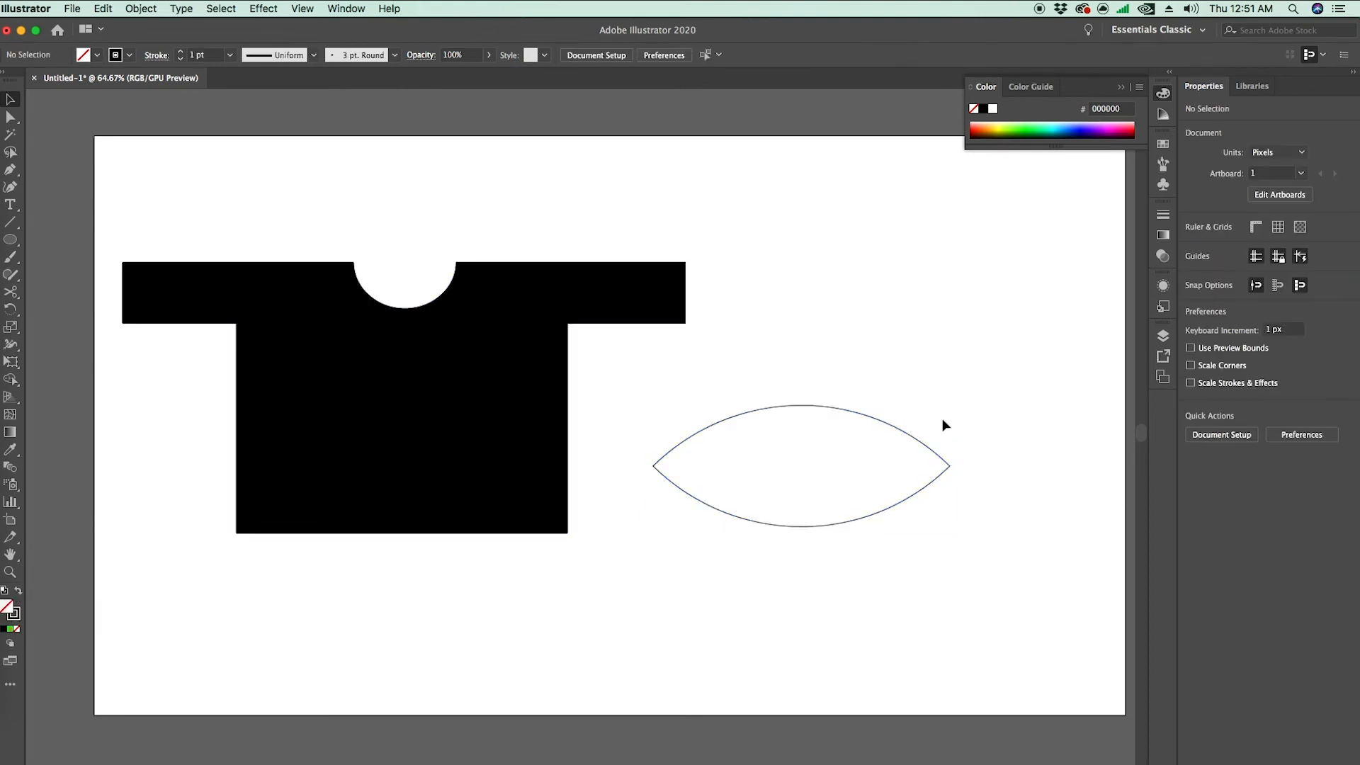
Step: Draw an unfilled circle about 197 px in diameter and centre it inside the lens outline
{"action": "left_click", "coordinate": [10, 240]}
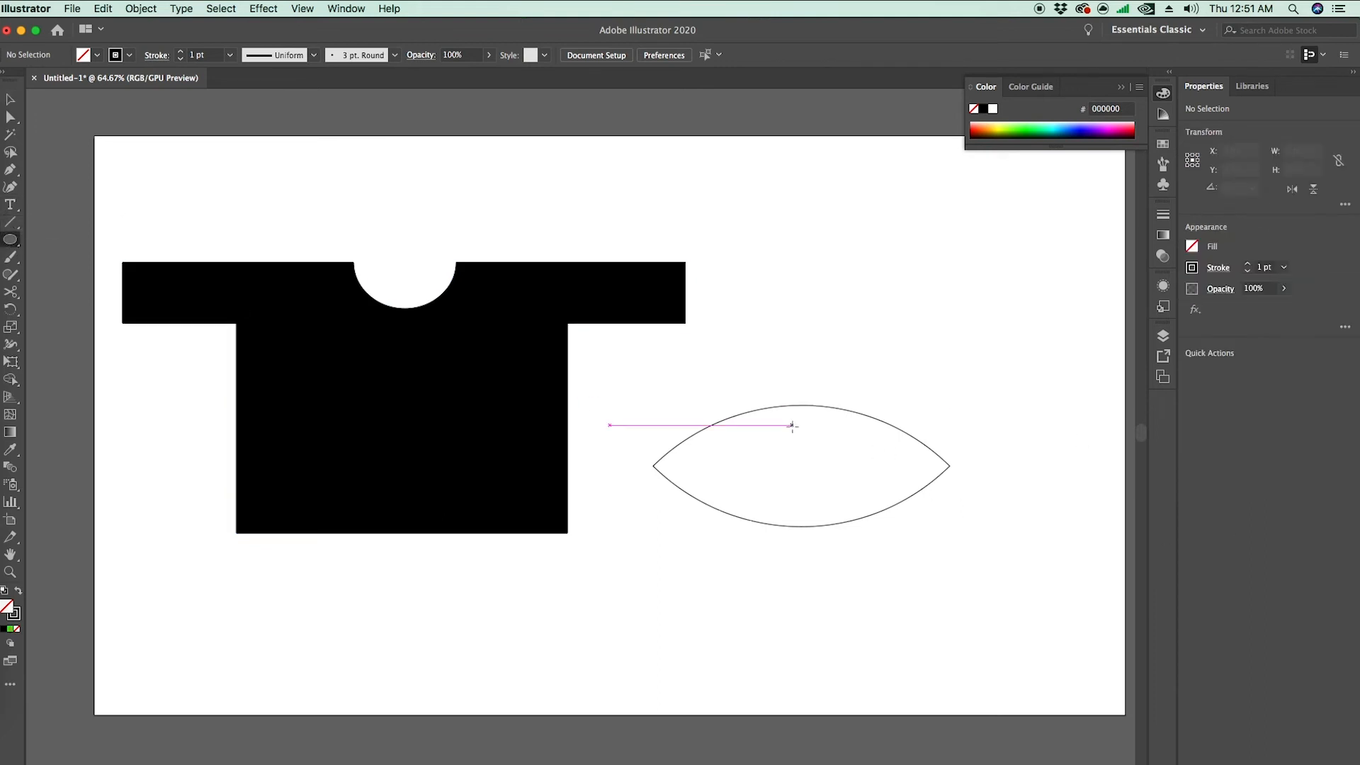
{"action": "left_click_drag", "start_coordinate": [783, 408], "coordinate": [886, 511]}
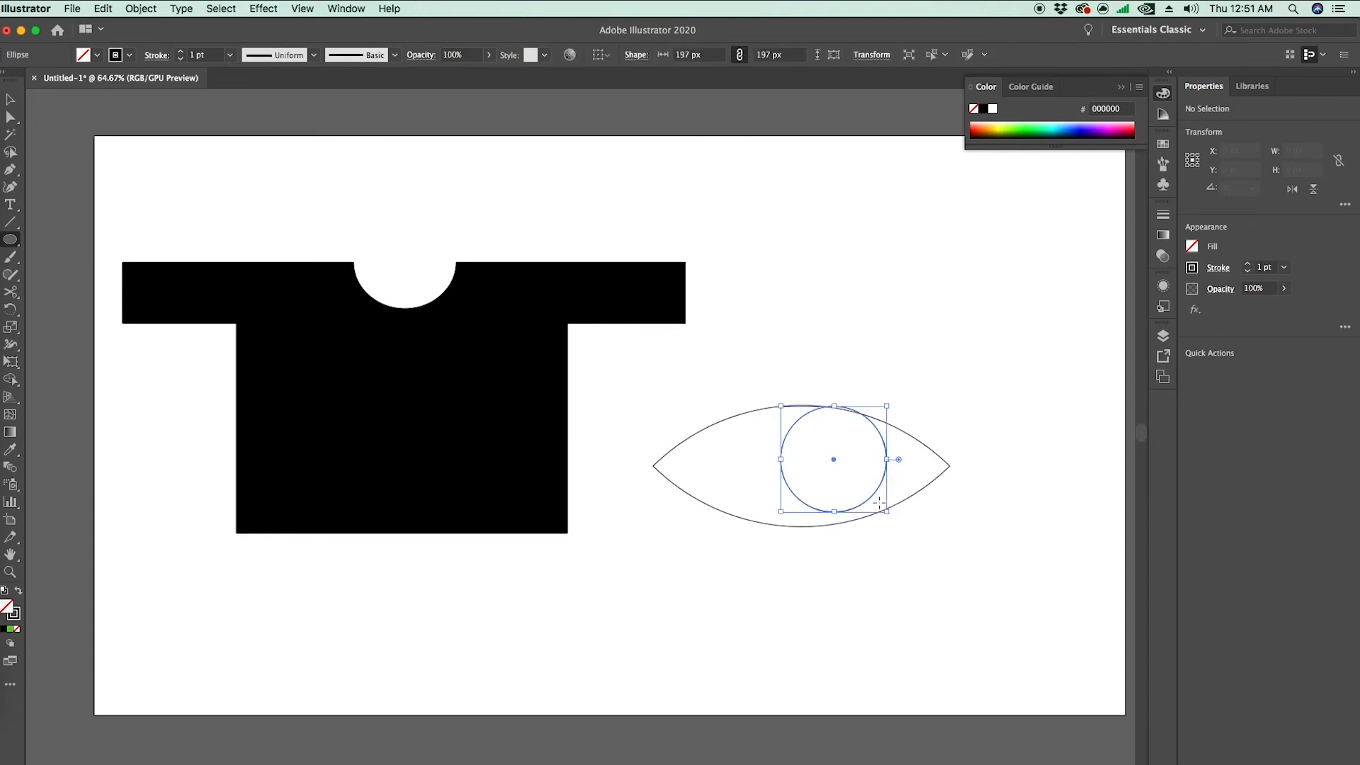
{"action": "left_click", "coordinate": [12, 102]}
{"action": "left_click_drag", "start_coordinate": [862, 505], "coordinate": [807, 519]}
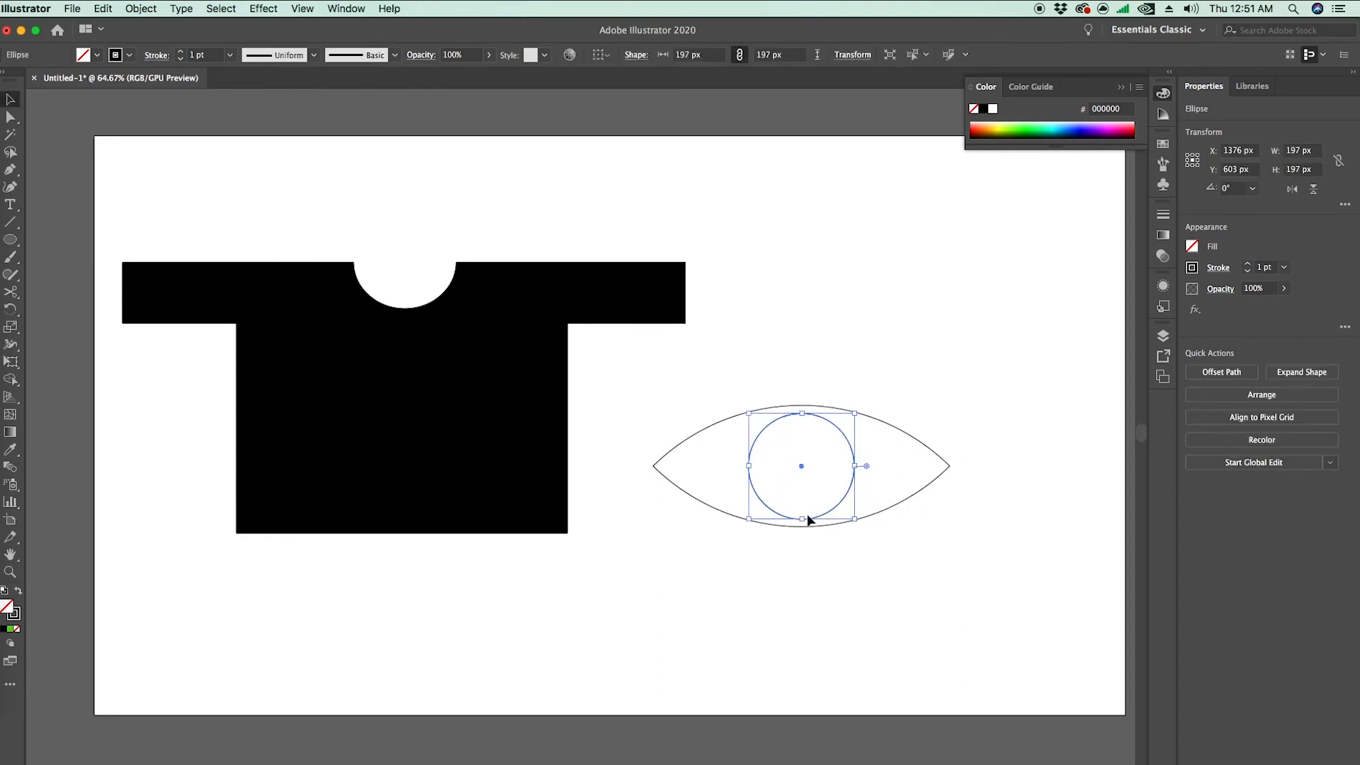
Step: Swap the fill and stroke of the circle inside the lens outline to make it solid black
{"action": "left_click", "coordinate": [17, 592]}
{"action": "left_click", "coordinate": [691, 641]}
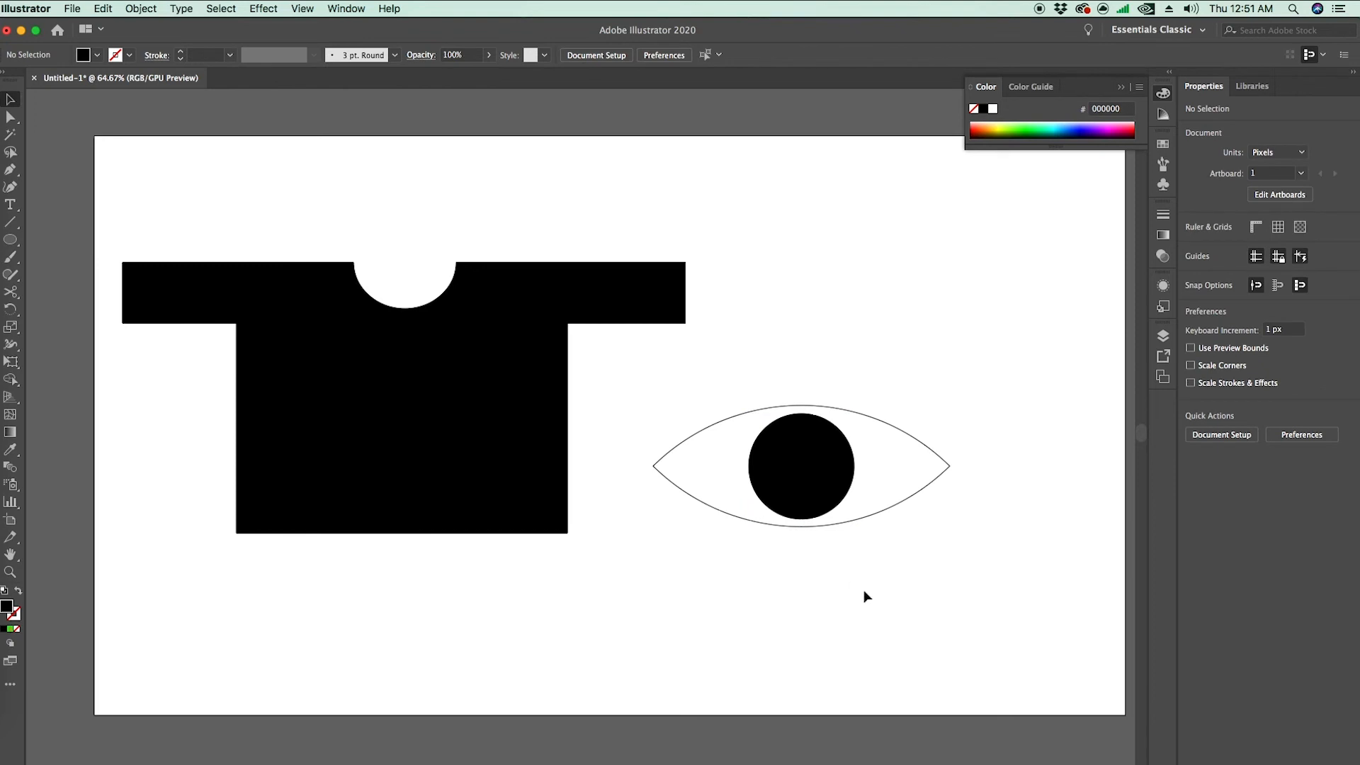
Step: Draw two overlapping unfilled rectangles spanning about 332 by 192 px above the eye and knock out their shared area with Pathfinder Exclude
{"action": "key", "text": "n"}
{"action": "left_click_drag", "start_coordinate": [10, 239], "coordinate": [71, 238]}
{"action": "left_click_drag", "start_coordinate": [770, 226], "coordinate": [834, 227]}
{"action": "key", "text": "v"}
{"action": "left_click", "coordinate": [1017, 358]}
{"action": "left_click_drag", "start_coordinate": [811, 204], "coordinate": [1019, 345]}
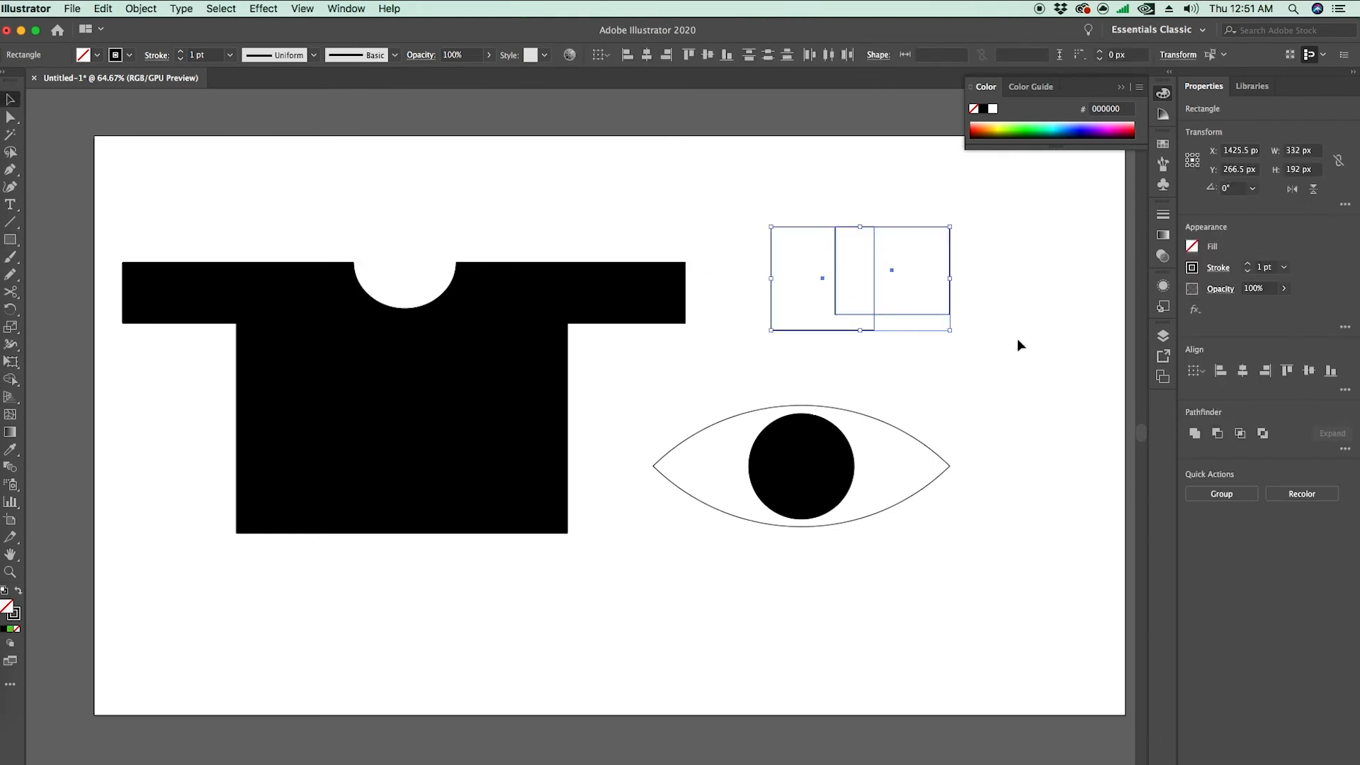
{"action": "left_click", "coordinate": [1261, 435]}
{"action": "left_click", "coordinate": [981, 400]}
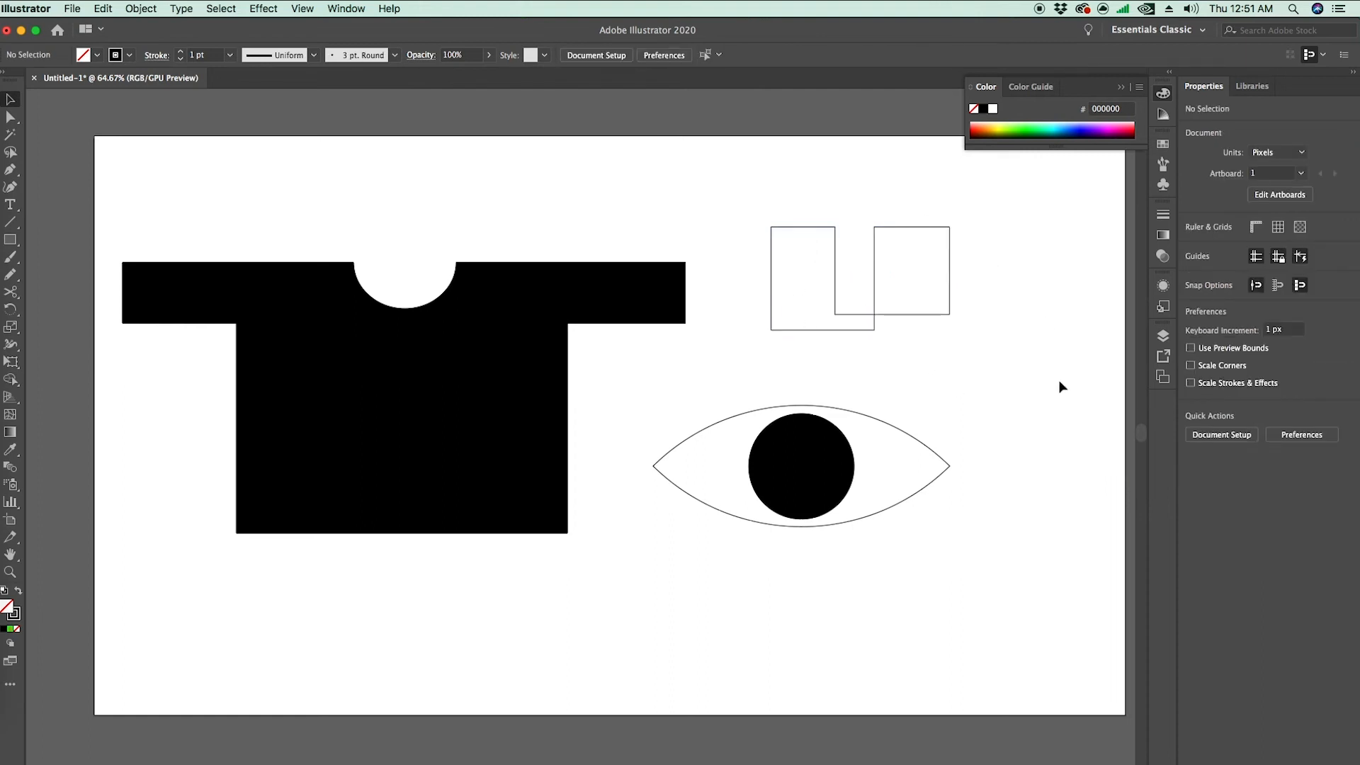
Step: Delete the excluded rectangles, the eye and the T-shirt to clear the artboard
{"action": "left_click_drag", "start_coordinate": [1064, 378], "coordinate": [818, 201]}
{"action": "key", "text": "Delete"}
{"action": "left_click_drag", "start_coordinate": [995, 593], "coordinate": [800, 386]}
{"action": "key", "text": "Delete"}
{"action": "left_click_drag", "start_coordinate": [807, 243], "coordinate": [407, 496]}
{"action": "key", "text": "Delete"}
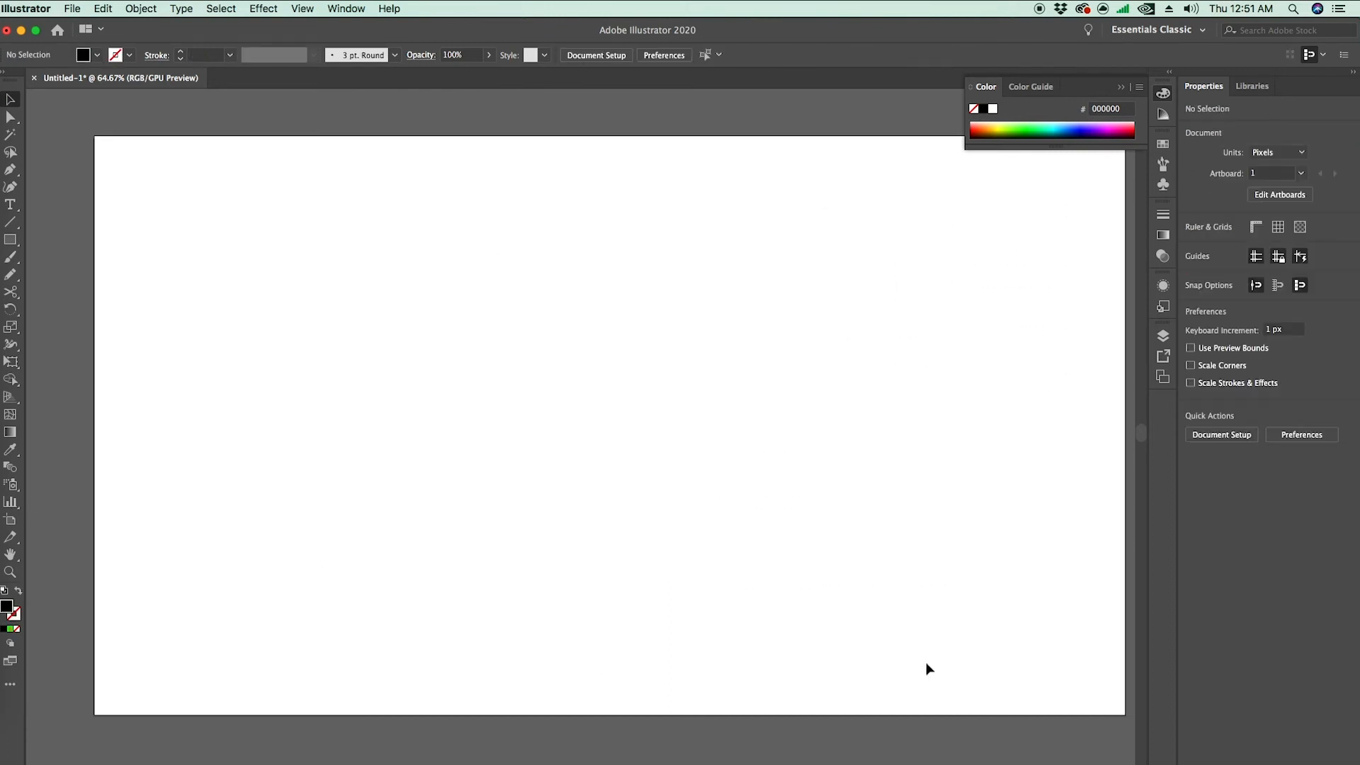
Step: Draw three black rectangles of different sizes side by side, spanning about 1506 by 594 px in total
{"action": "left_click", "coordinate": [10, 240]}
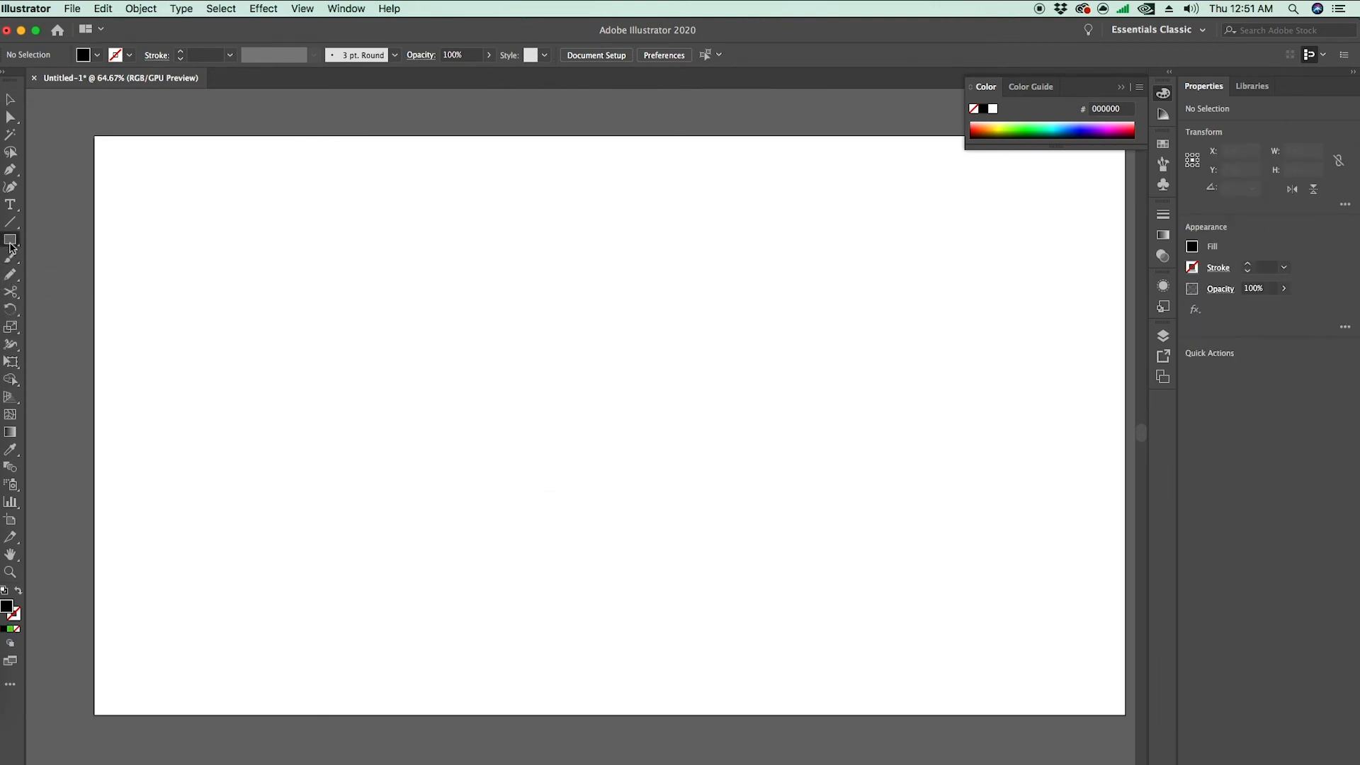
{"action": "mouse_move", "coordinate": [198, 296]}
{"action": "left_mouse_down"}
{"action": "mouse_move", "coordinate": [334, 464]}
{"action": "mouse_move", "coordinate": [370, 486]}
{"action": "left_mouse_up"}
{"action": "mouse_move", "coordinate": [436, 263]}
{"action": "left_mouse_down"}
{"action": "mouse_move", "coordinate": [525, 484]}
{"action": "mouse_move", "coordinate": [743, 581]}
{"action": "left_mouse_up"}
{"action": "mouse_move", "coordinate": [759, 317]}
{"action": "left_mouse_down"}
{"action": "mouse_move", "coordinate": [962, 508]}
{"action": "mouse_move", "coordinate": [1007, 510]}
{"action": "left_mouse_up"}
{"action": "key", "text": "v"}
{"action": "left_click", "coordinate": [992, 617]}
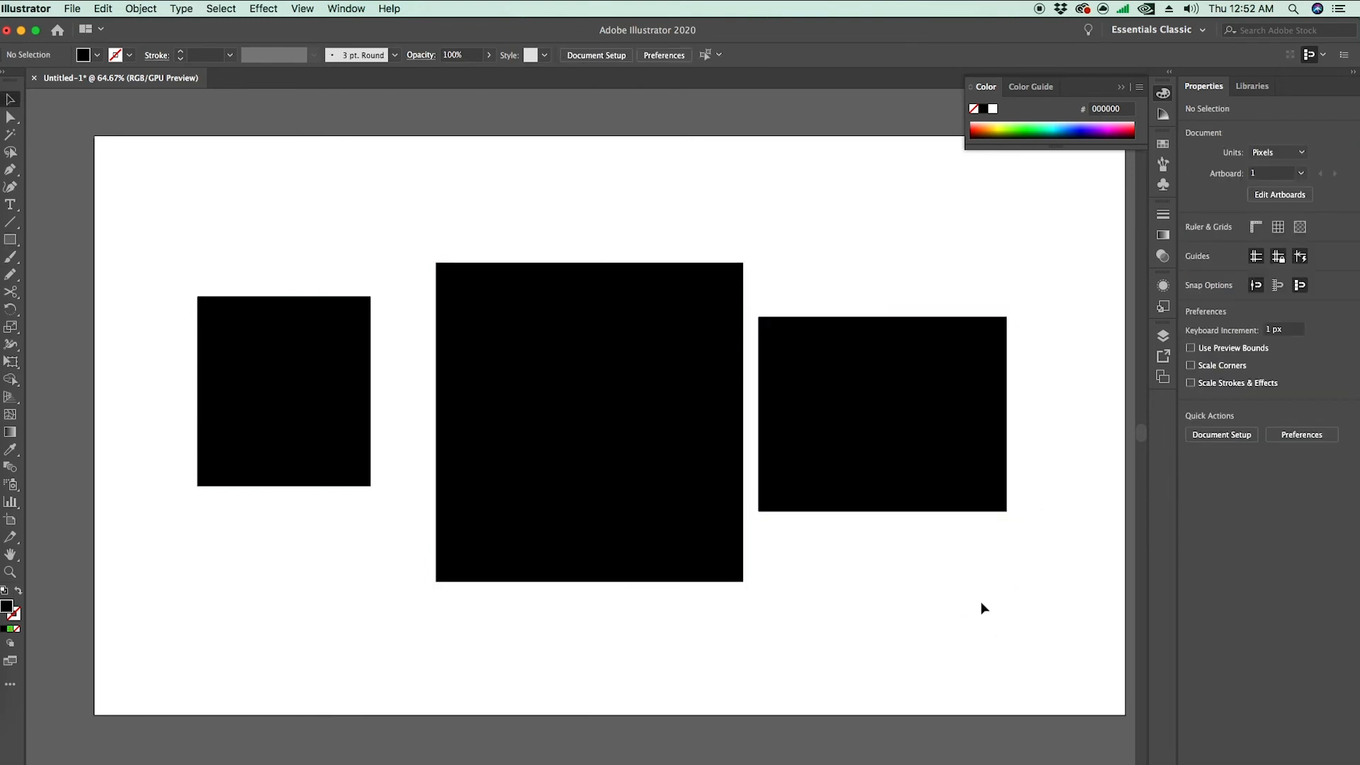
Step: Select all three rectangles and set the alignment reference to Align to Selection
{"action": "left_click_drag", "start_coordinate": [1016, 660], "coordinate": [115, 267]}
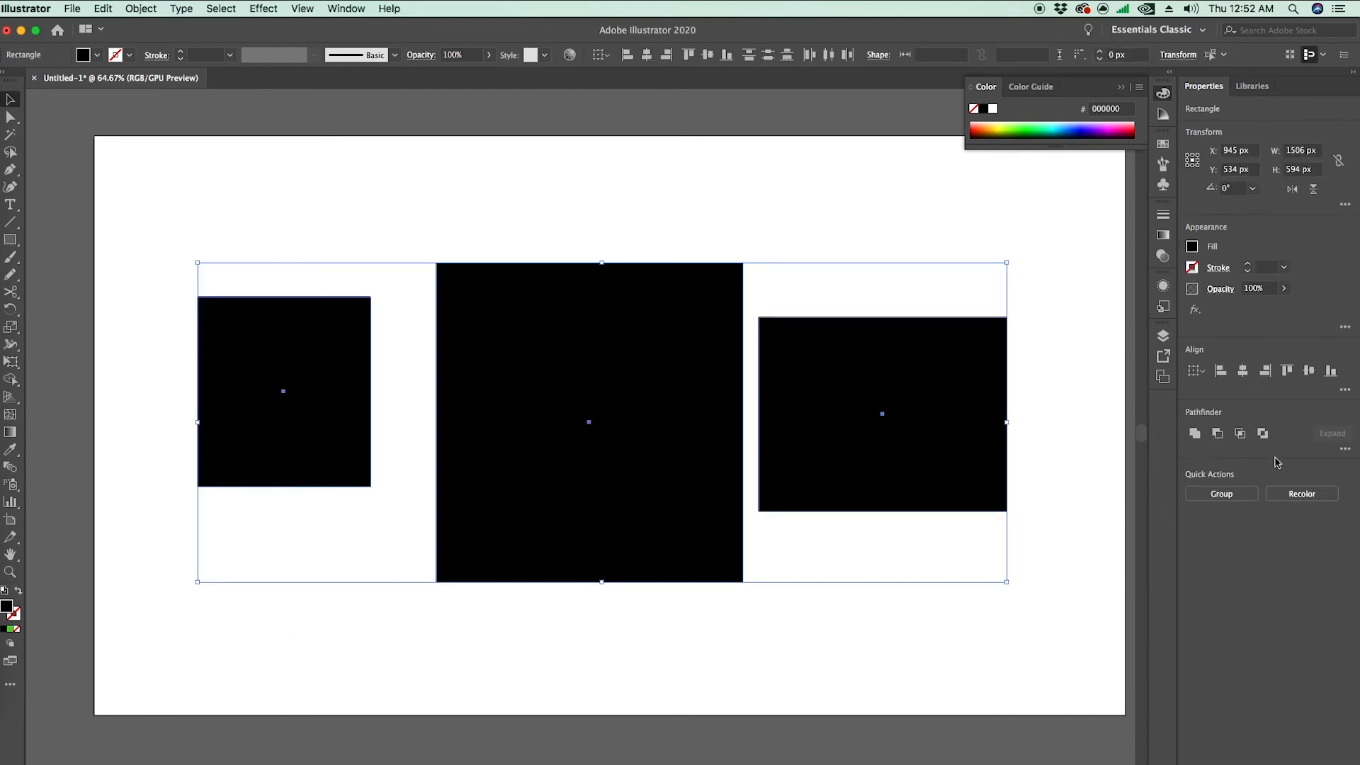
{"action": "left_click", "coordinate": [346, 9]}
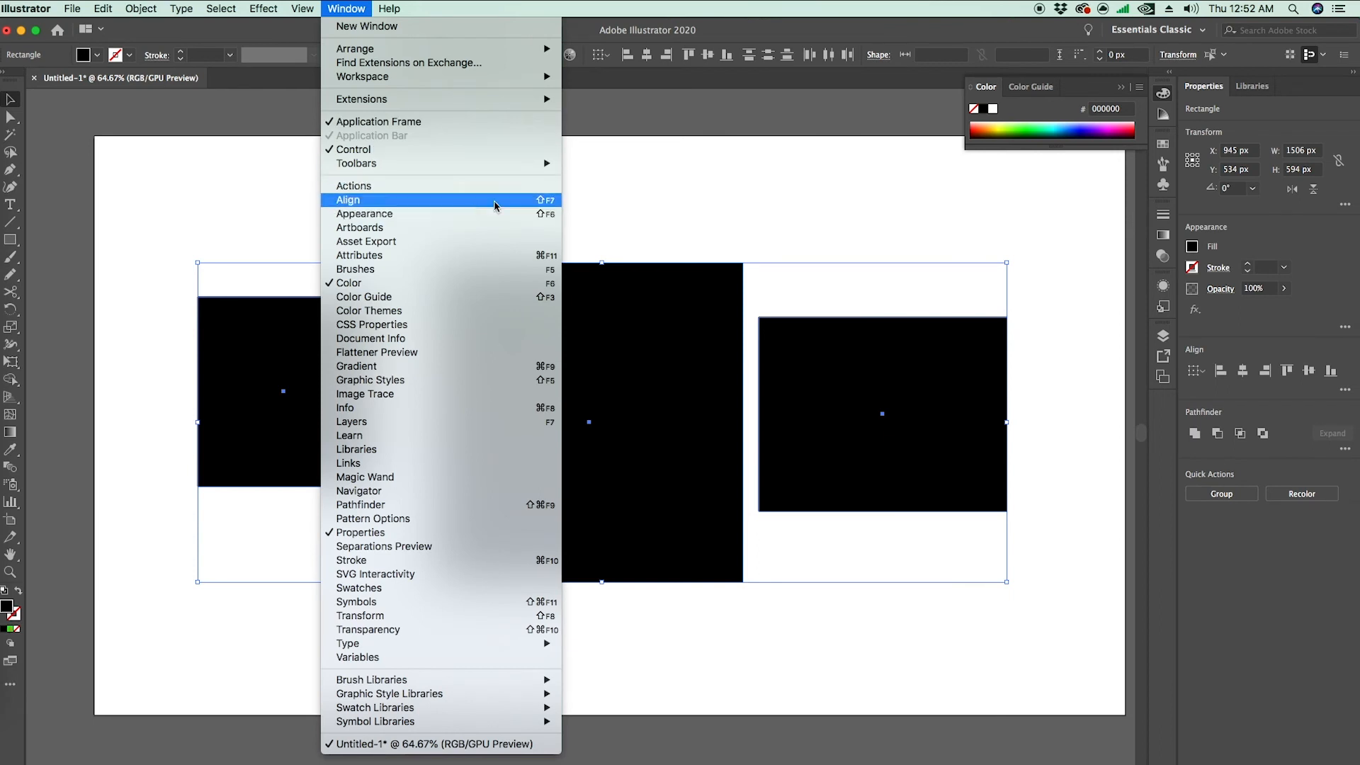
{"action": "left_click", "coordinate": [1318, 623]}
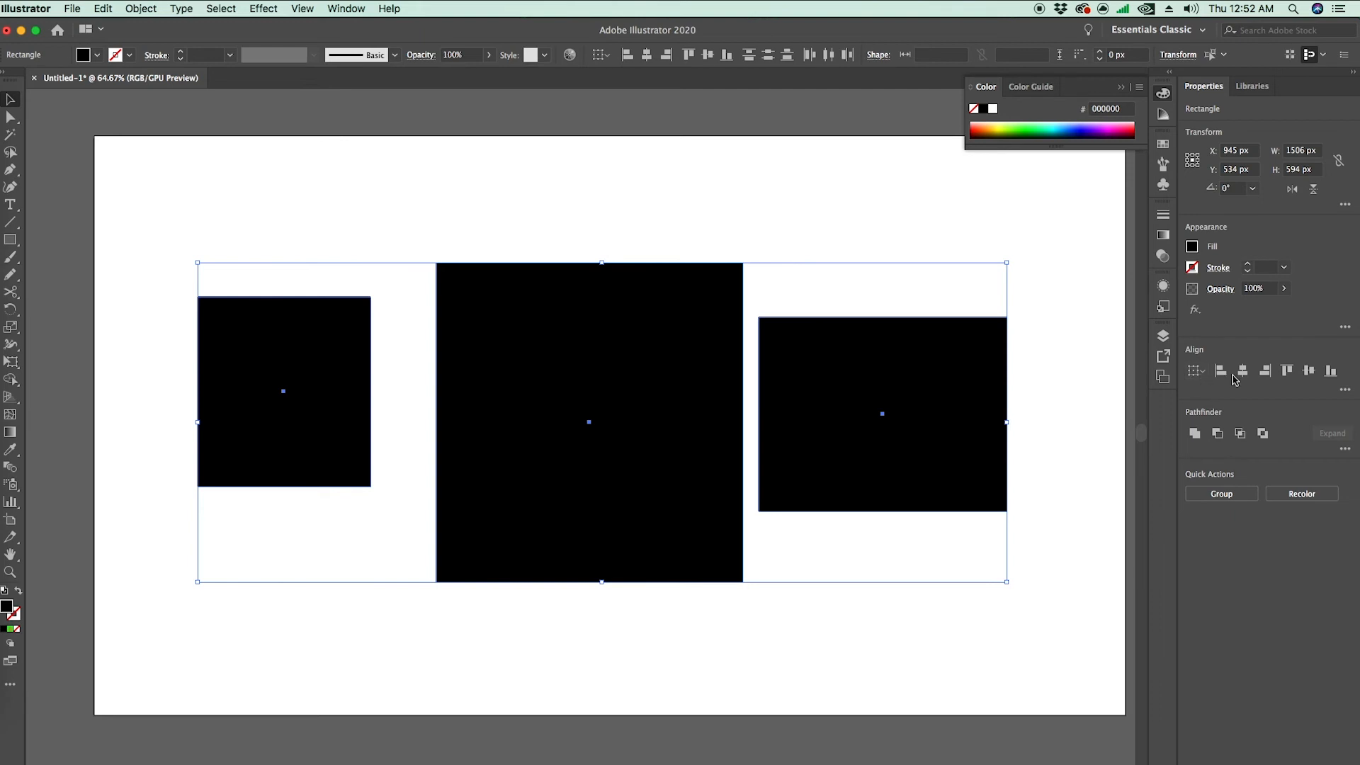
{"action": "left_click", "coordinate": [1345, 389]}
{"action": "left_click", "coordinate": [1348, 390]}
{"action": "left_click", "coordinate": [1345, 389]}
{"action": "left_click", "coordinate": [1346, 390]}
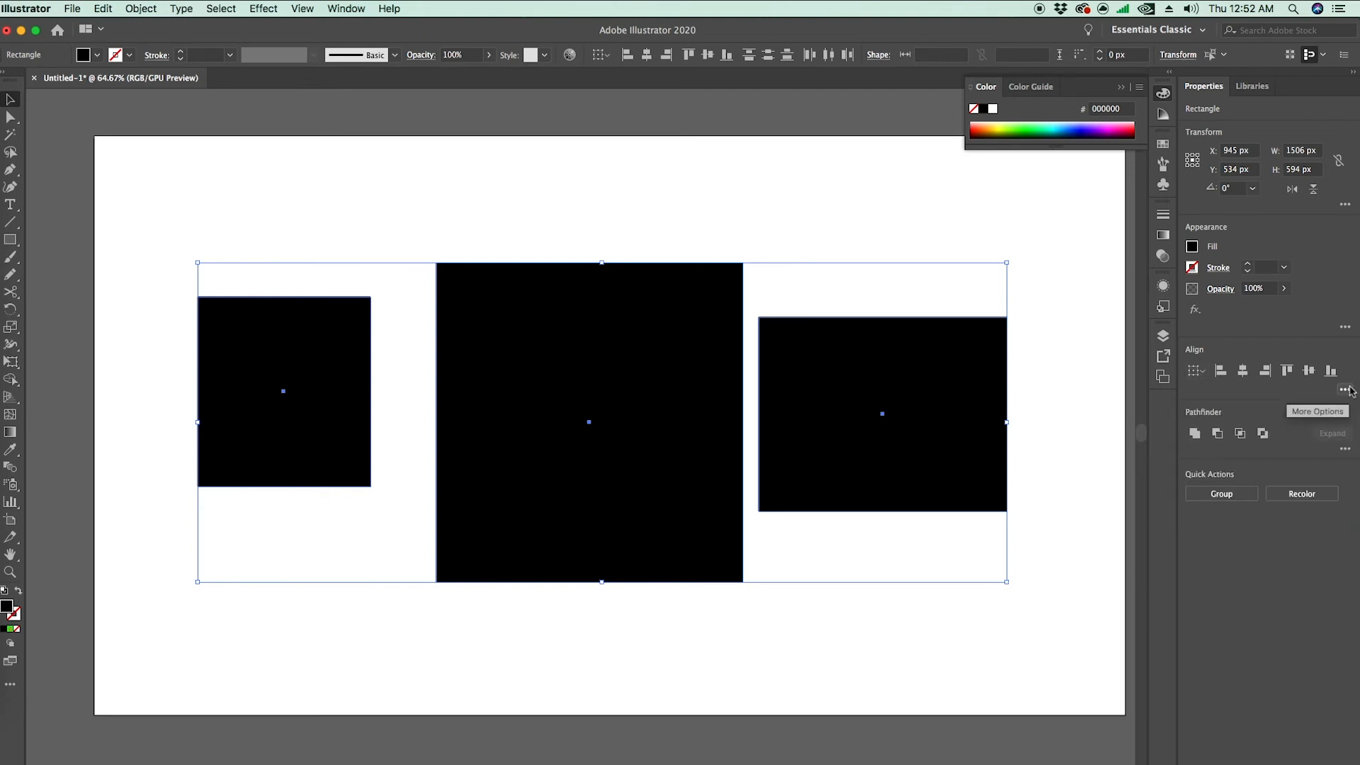
{"action": "left_click", "coordinate": [1346, 390]}
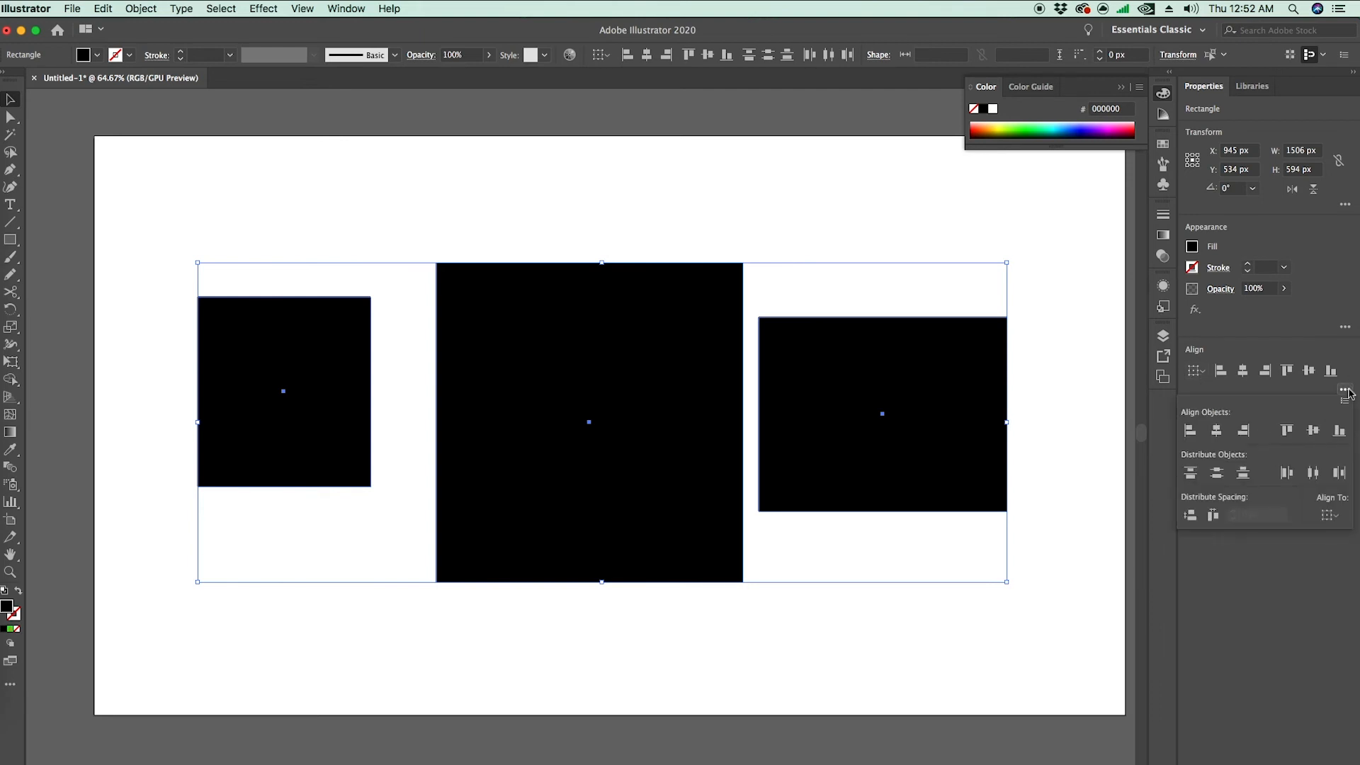
{"action": "left_click", "coordinate": [1330, 516]}
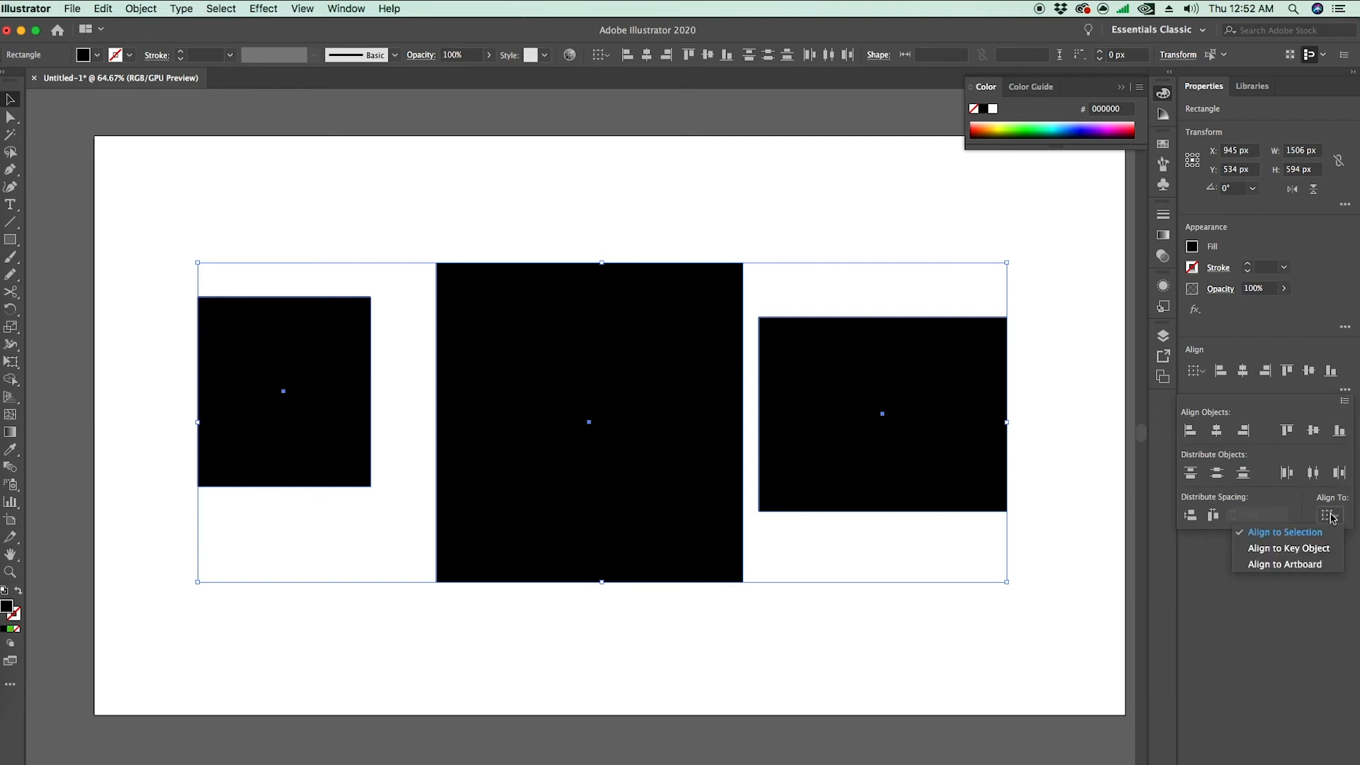
{"action": "left_click", "coordinate": [1303, 537]}
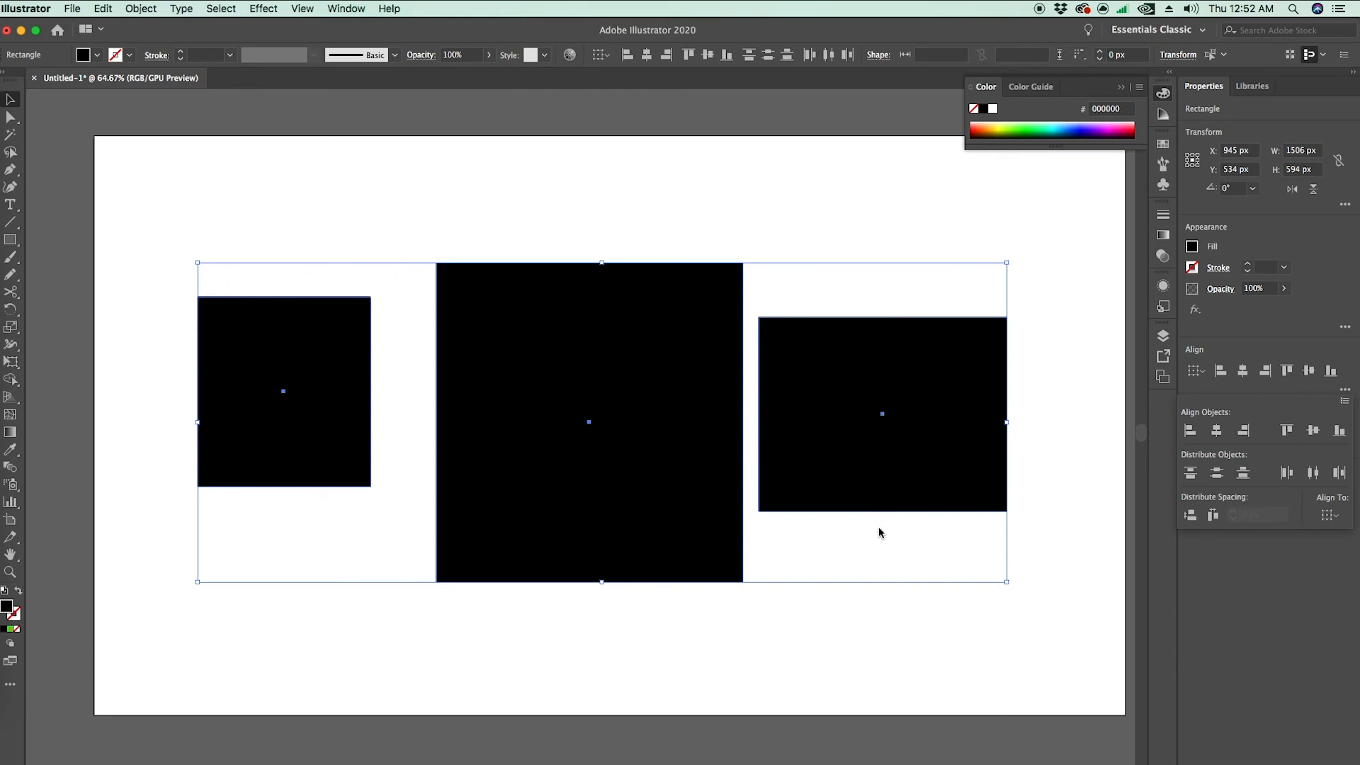
Step: Try aligning the three rectangles to their horizontal and vertical centres within the selection, and undo both alignments
{"action": "left_click", "coordinate": [1217, 430]}
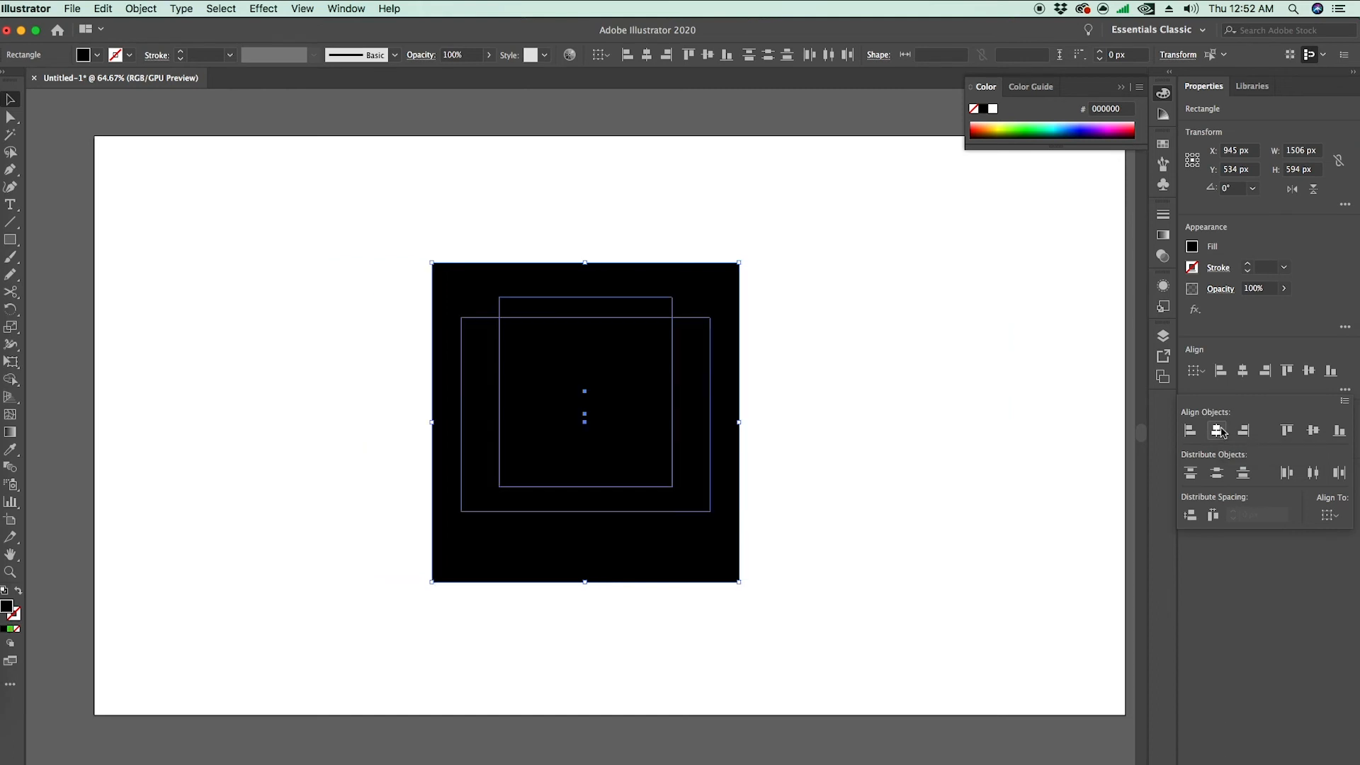
{"action": "left_click", "coordinate": [1312, 430]}
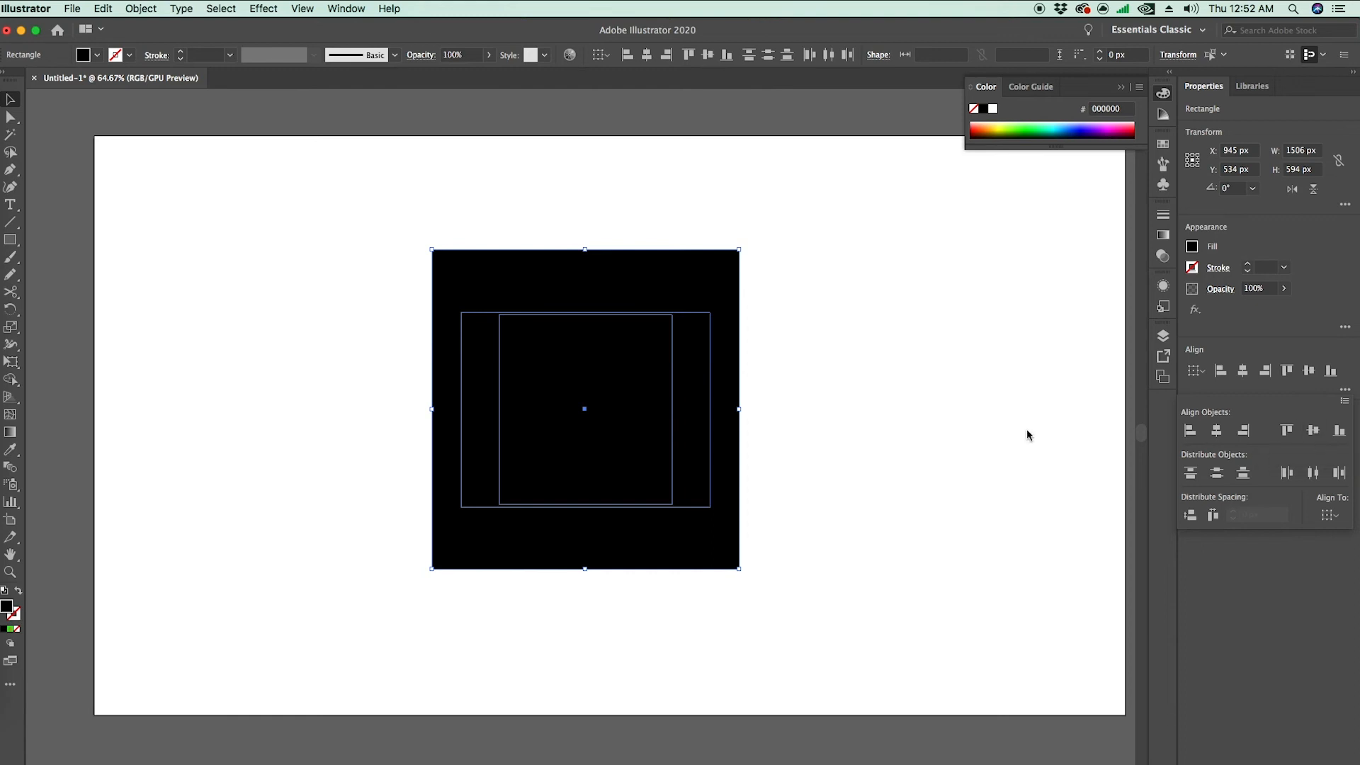
{"action": "key", "text": "super+z"}
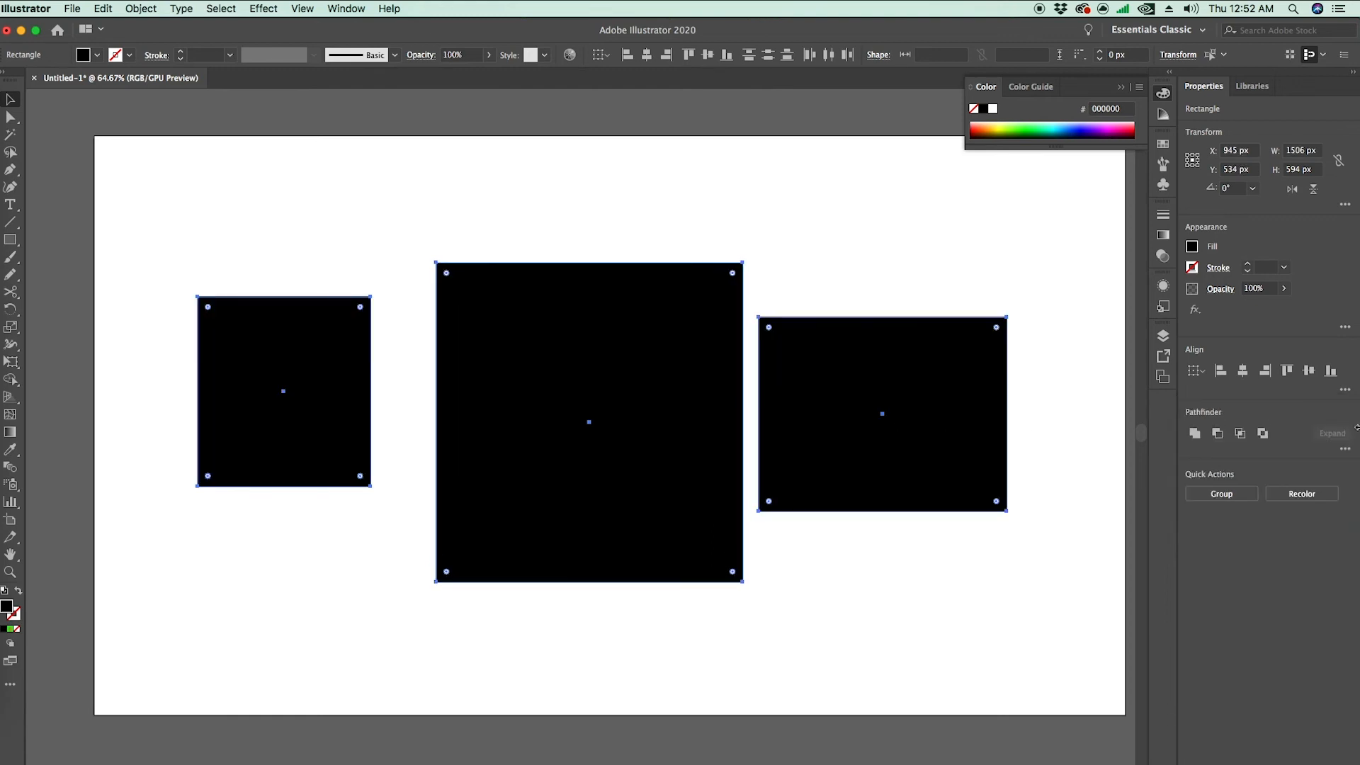
Step: Align the vertical centres of the rectangles to the leftmost rectangle, using Align to Key Object
{"action": "left_click", "coordinate": [1344, 390]}
{"action": "left_click", "coordinate": [1330, 515]}
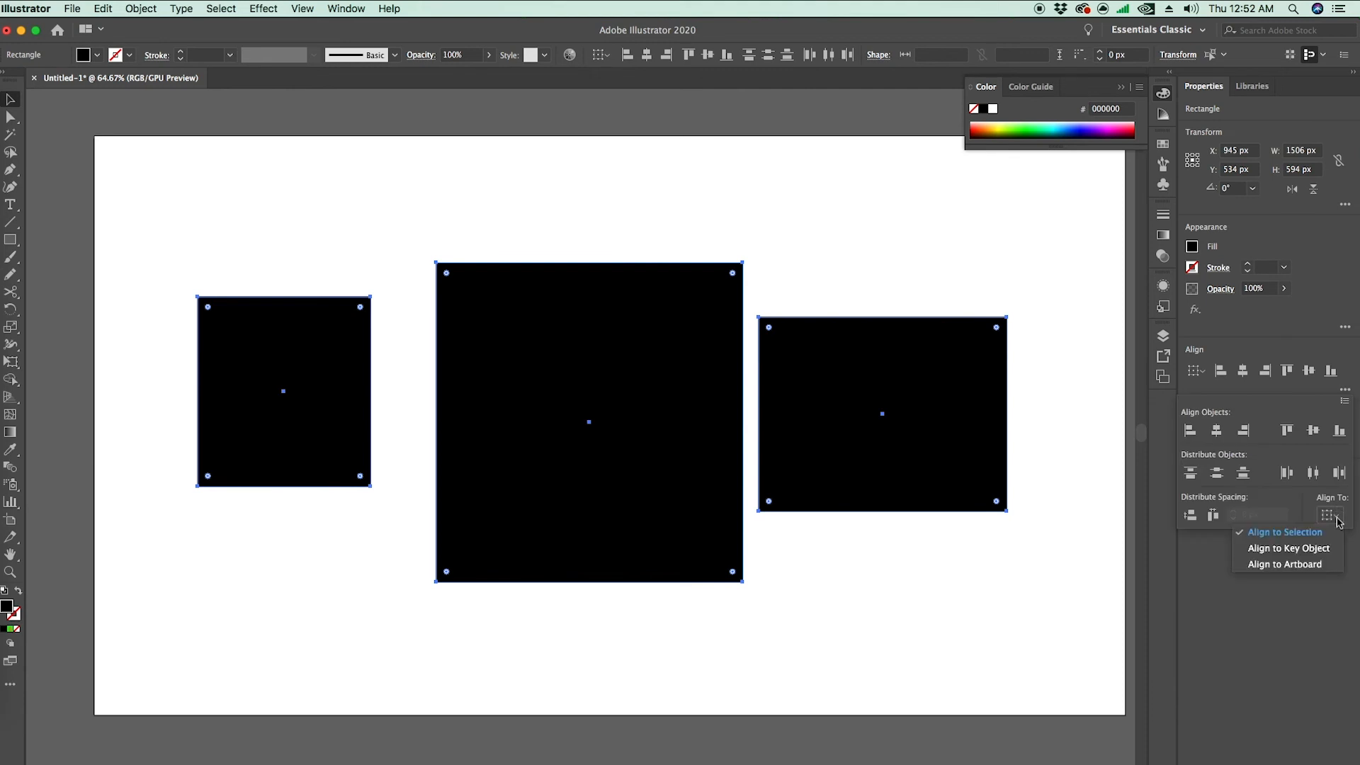
{"action": "left_click", "coordinate": [1314, 550]}
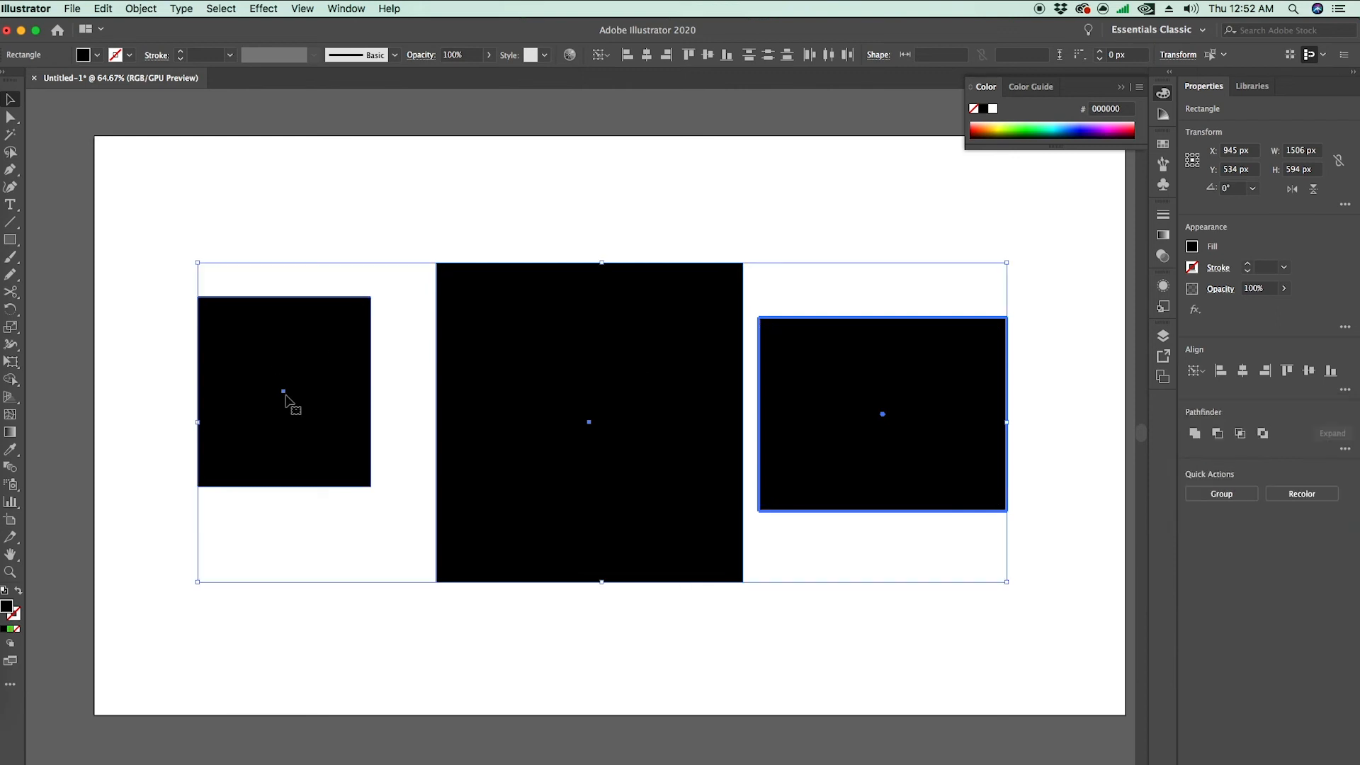
{"action": "left_click", "coordinate": [301, 404]}
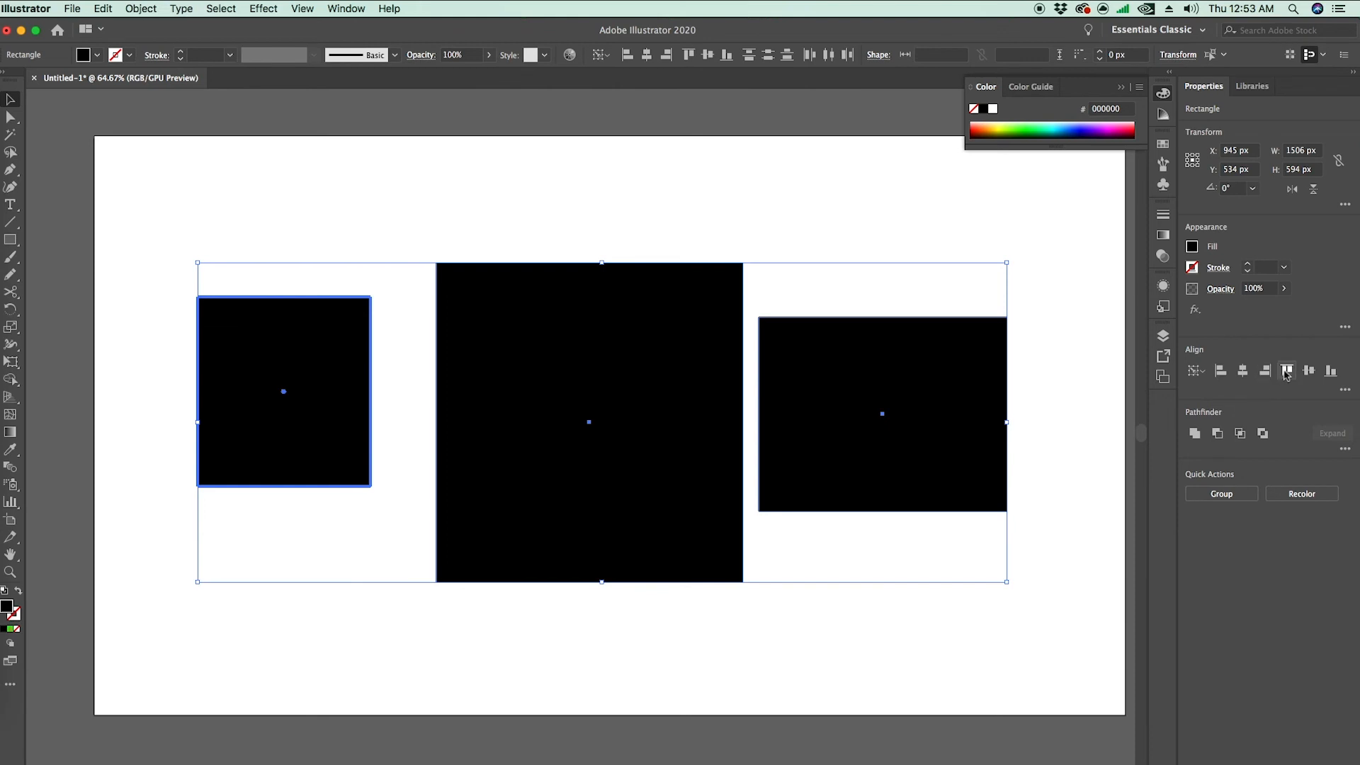
{"action": "left_click", "coordinate": [1309, 371]}
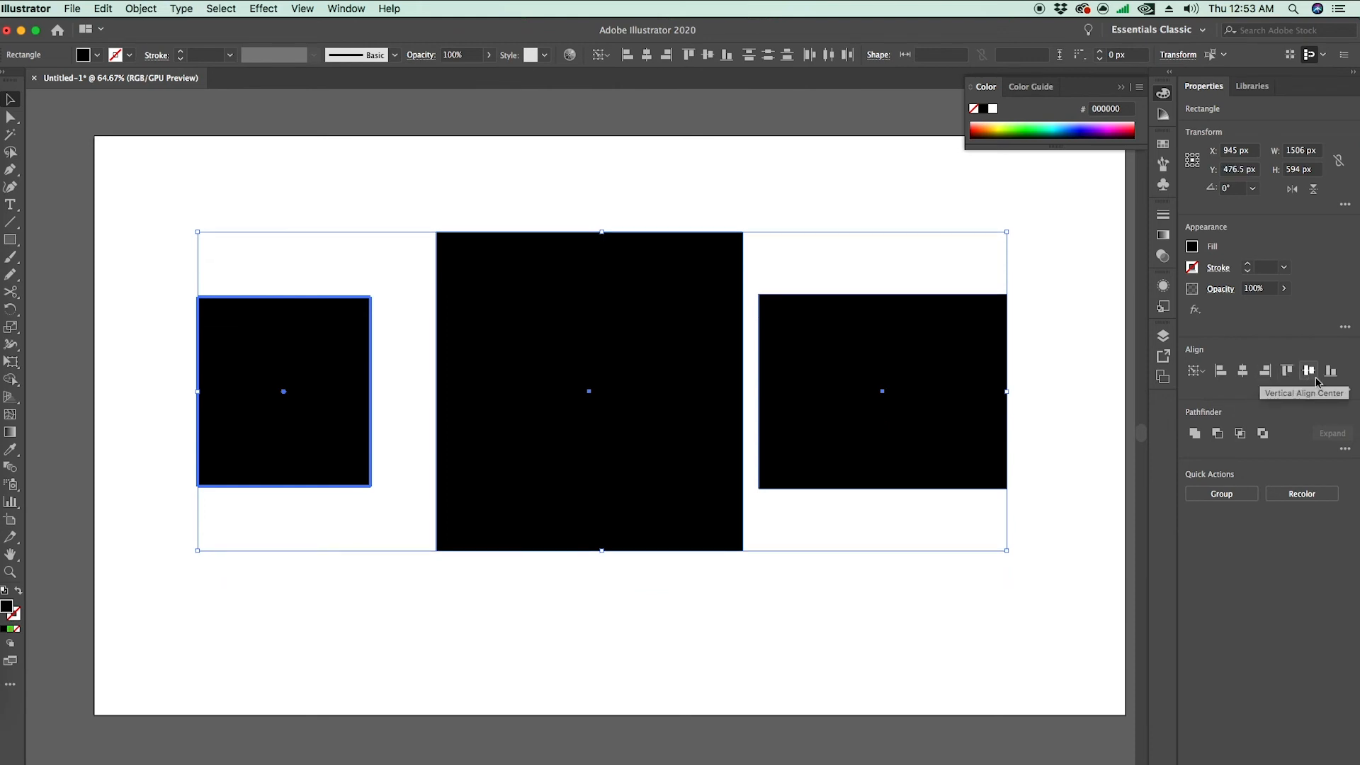
Step: Set the alignment reference for the three rectangles to Align to Artboard
{"action": "left_click", "coordinate": [1345, 391]}
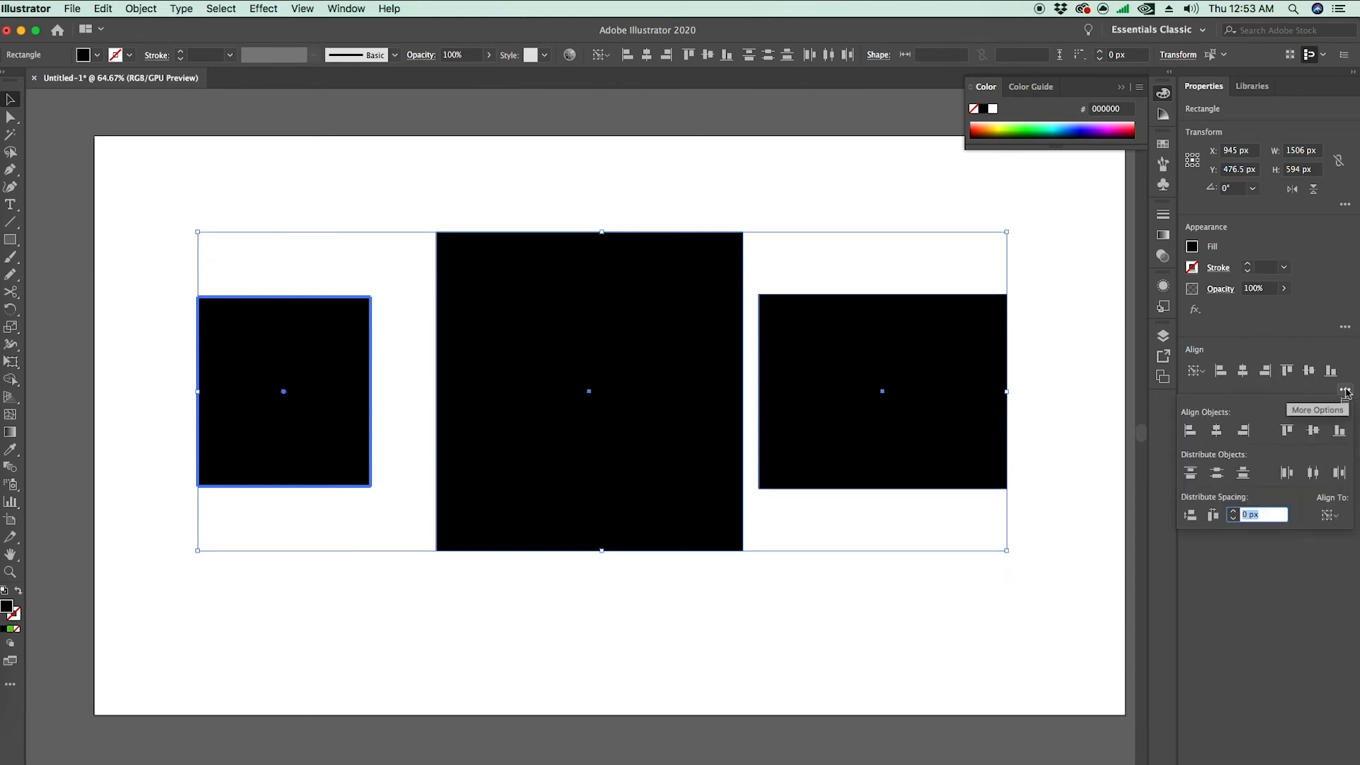
{"action": "left_click", "coordinate": [1346, 391]}
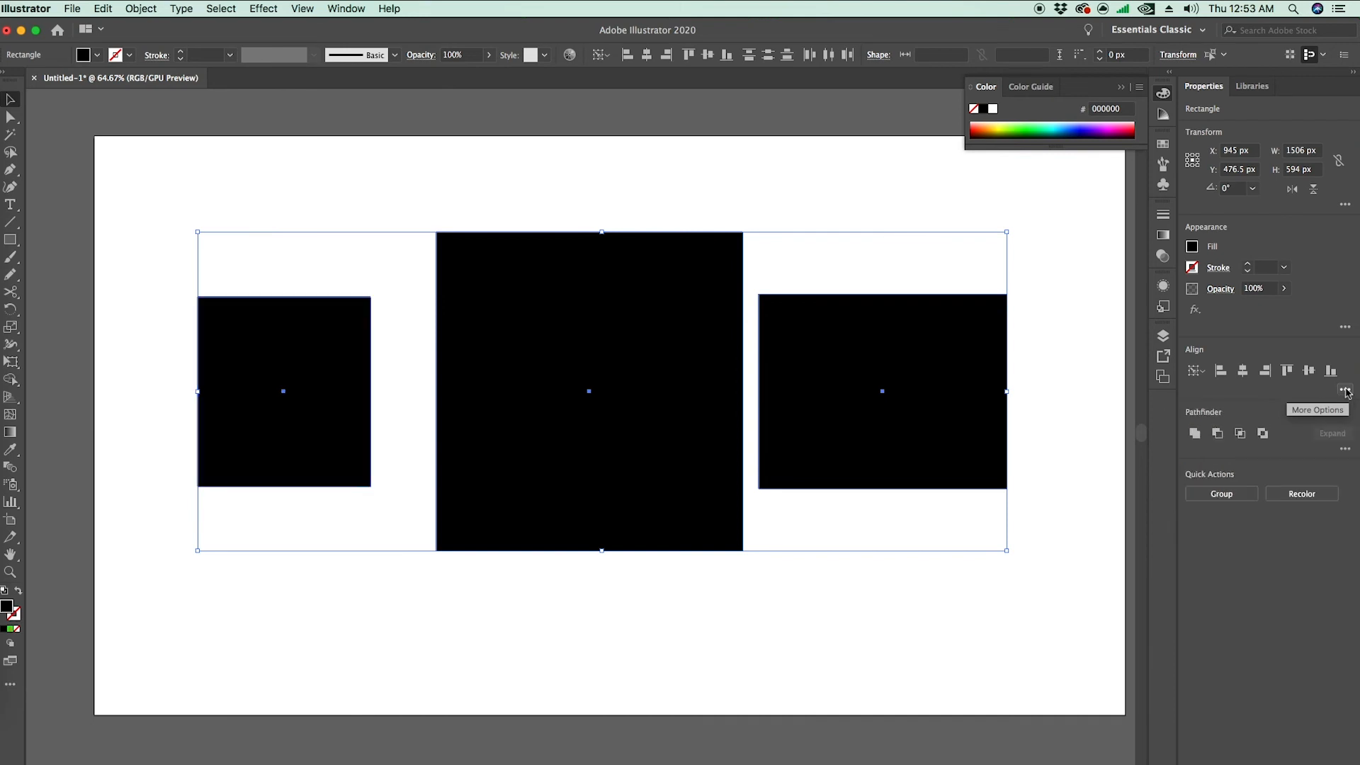
{"action": "left_click", "coordinate": [1346, 391]}
{"action": "left_click", "coordinate": [1331, 517]}
{"action": "left_click", "coordinate": [1307, 570]}
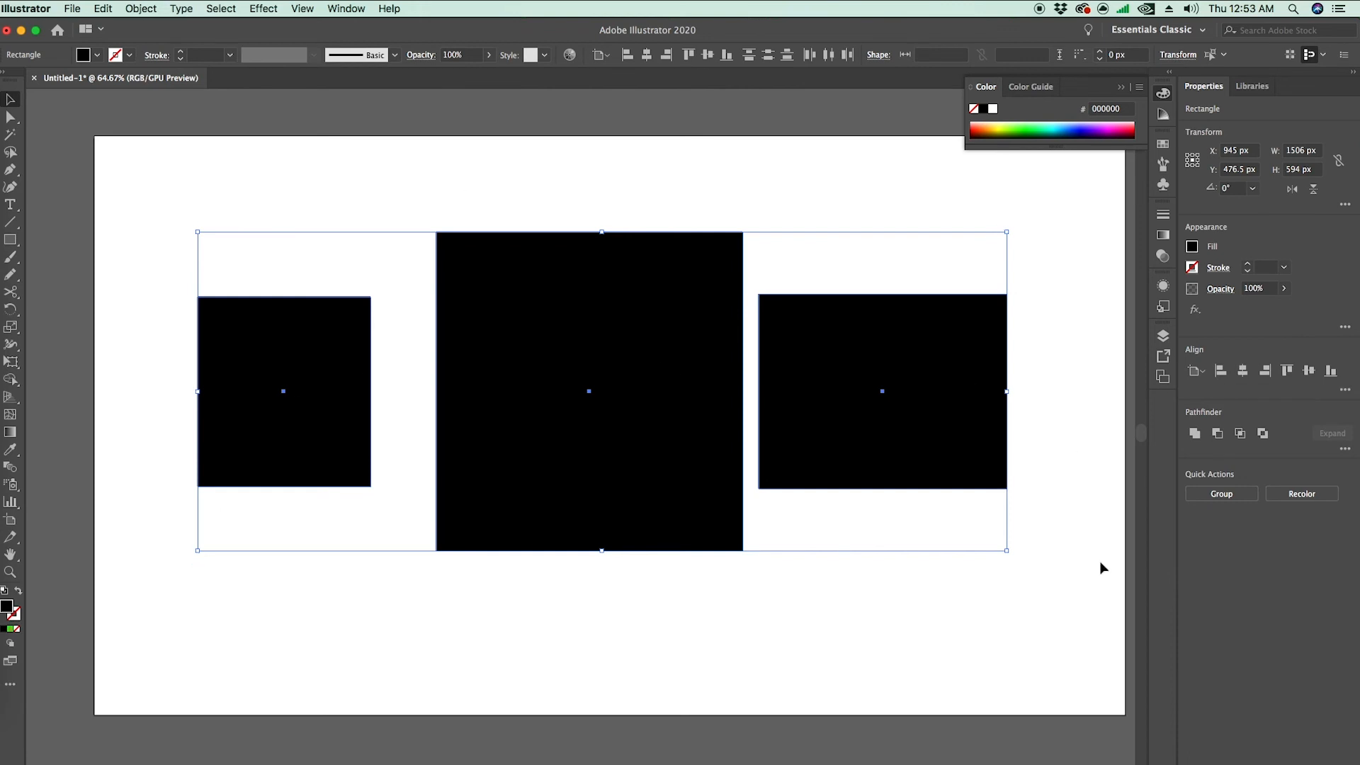
Step: Centre the three rectangles horizontally and vertically on the artboard
{"action": "left_click", "coordinate": [1243, 372]}
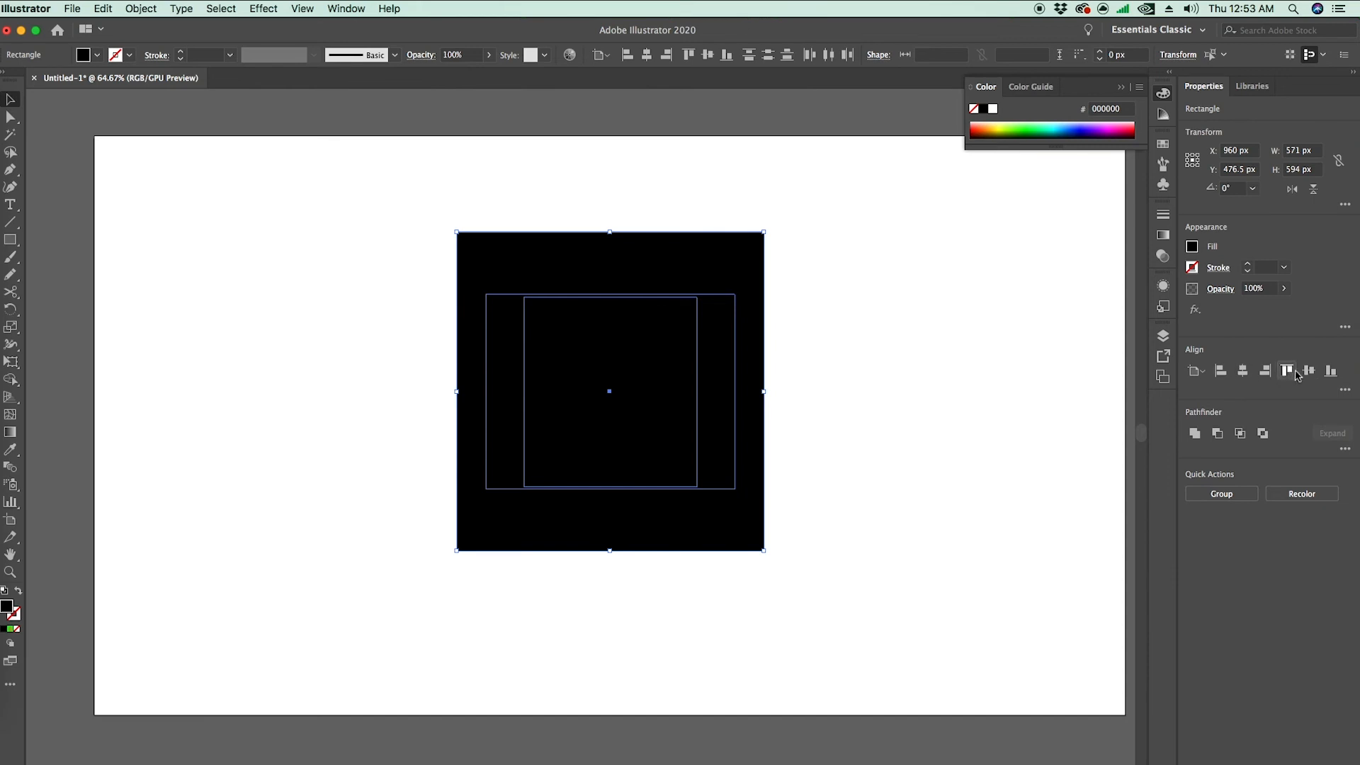
{"action": "left_click", "coordinate": [1309, 371]}
{"action": "left_click", "coordinate": [942, 408]}
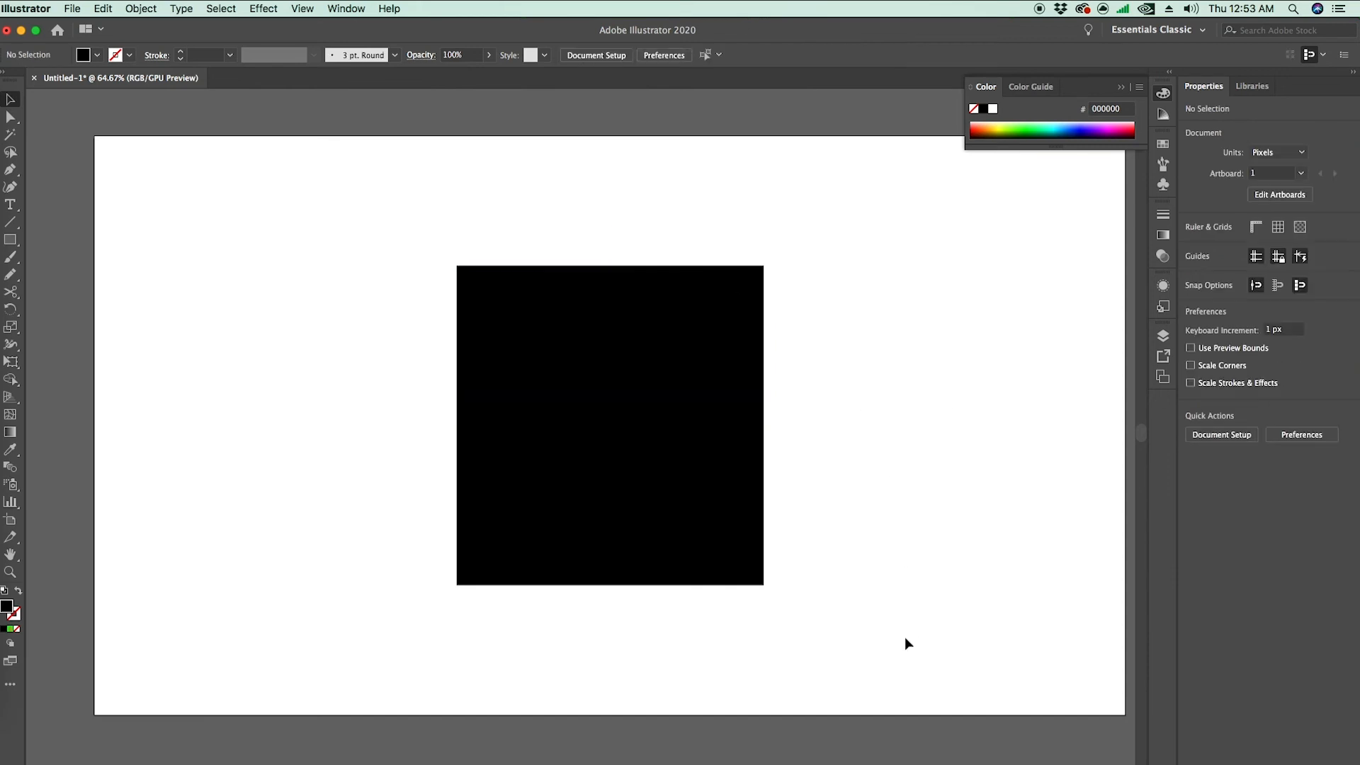
Step: Undo the artboard and key object alignments to return the rectangles to their original side-by-side positions
{"action": "left_click_drag", "start_coordinate": [950, 675], "coordinate": [304, 186]}
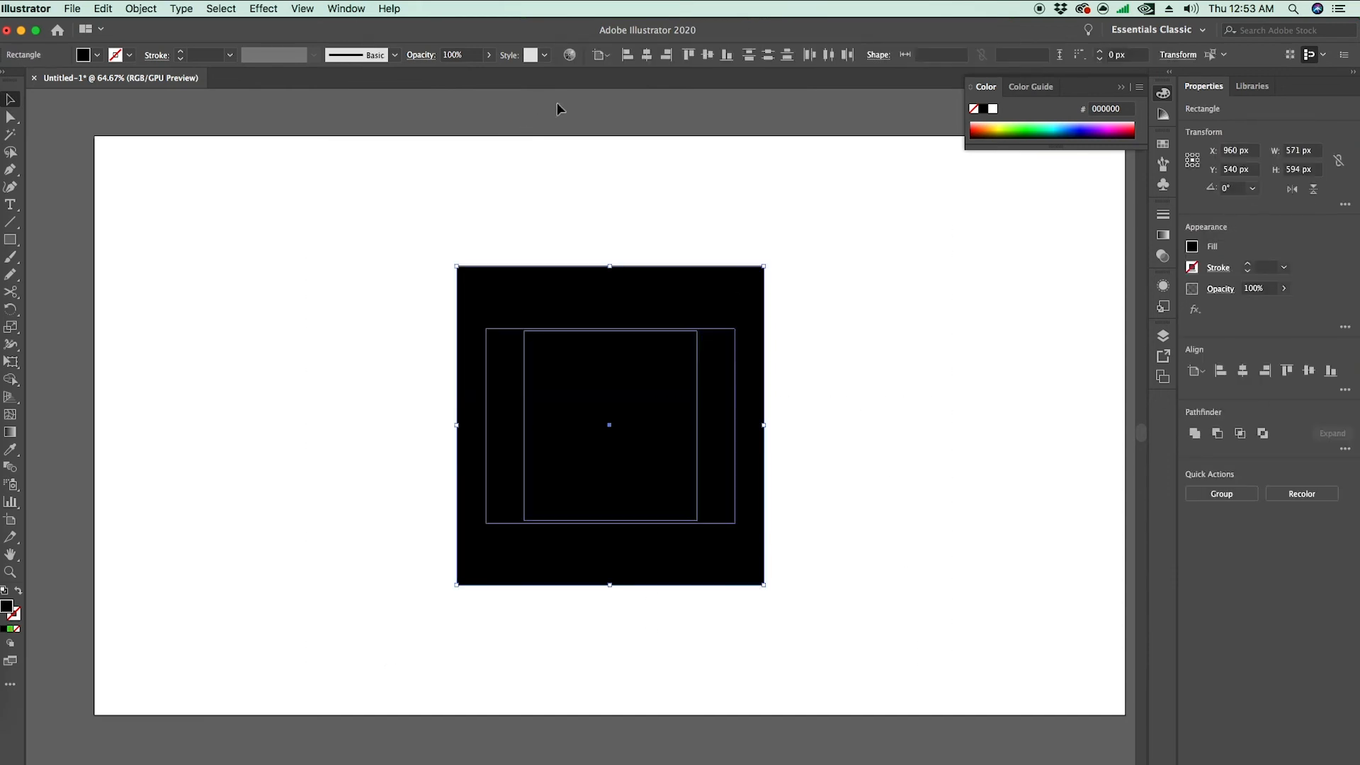
{"action": "key", "text": "super+z"}
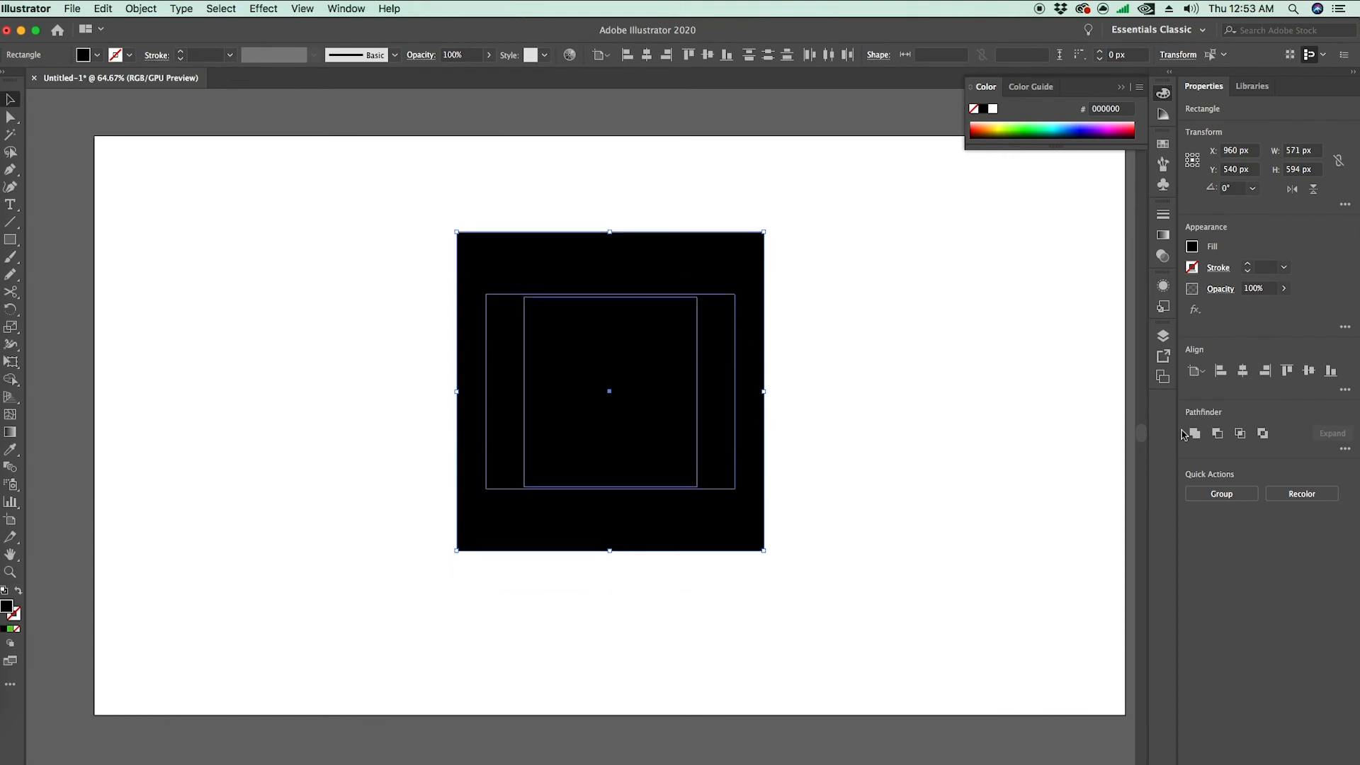
{"action": "key", "text": "super+z"}
{"action": "left_click", "coordinate": [1047, 586]}
Step: Select the three rectangles and distribute them by horizontal centres across the artboard's full width
{"action": "left_click_drag", "start_coordinate": [138, 206], "coordinate": [1056, 591]}
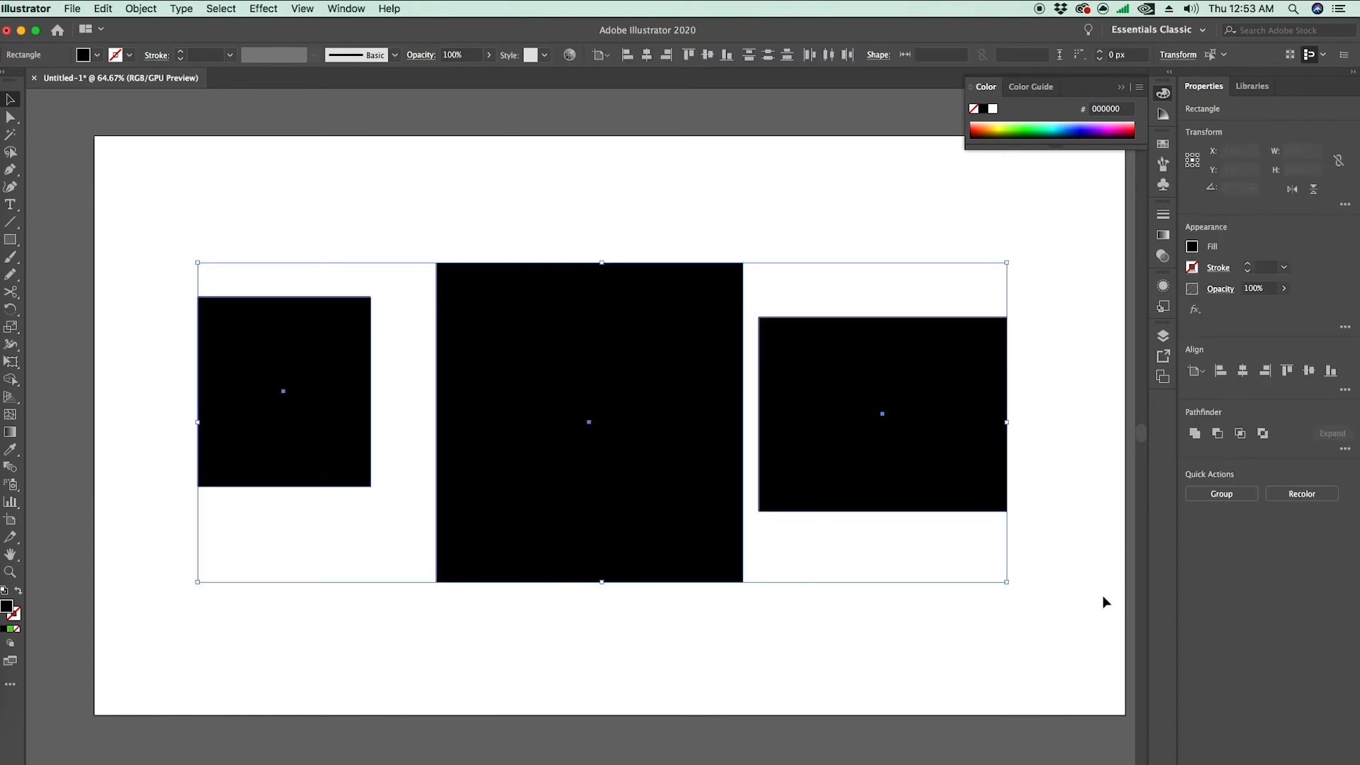
{"action": "left_click", "coordinate": [1345, 390]}
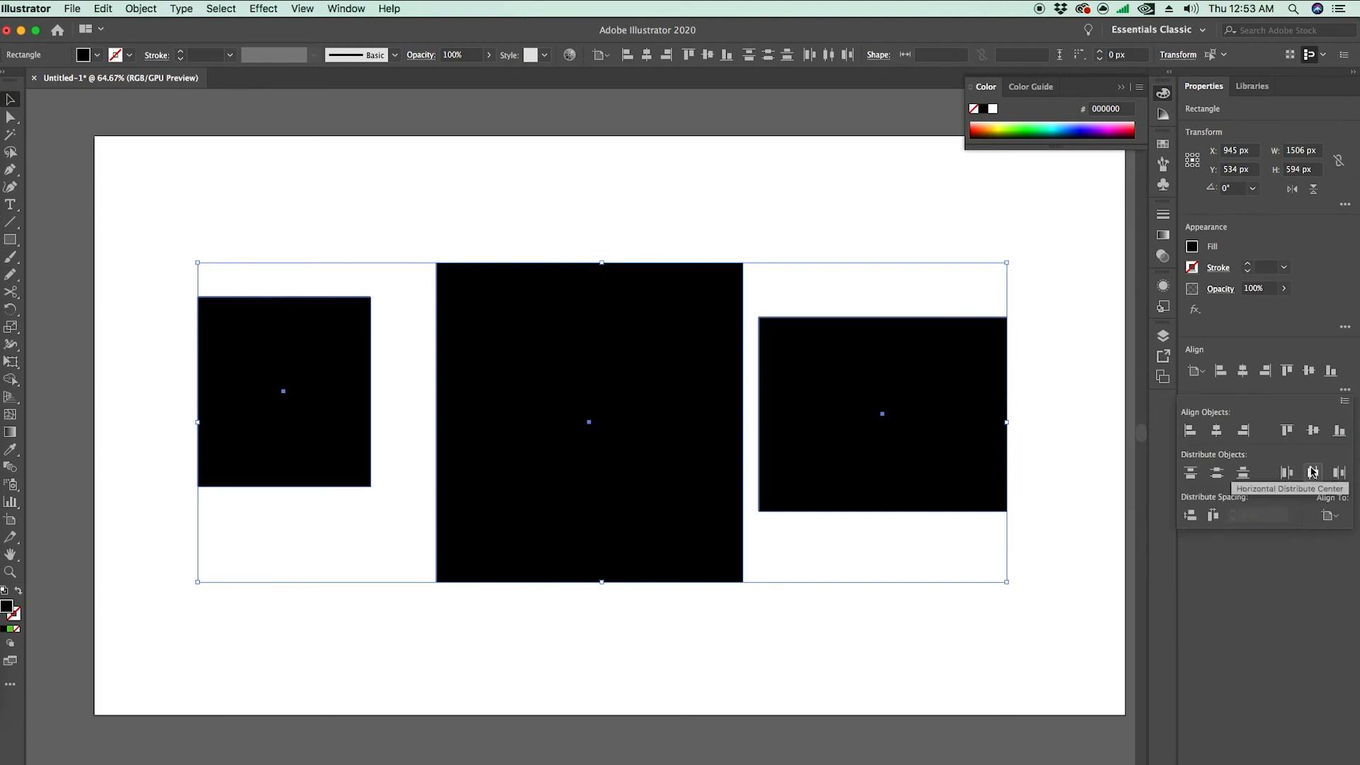
{"action": "left_click", "coordinate": [1313, 472]}
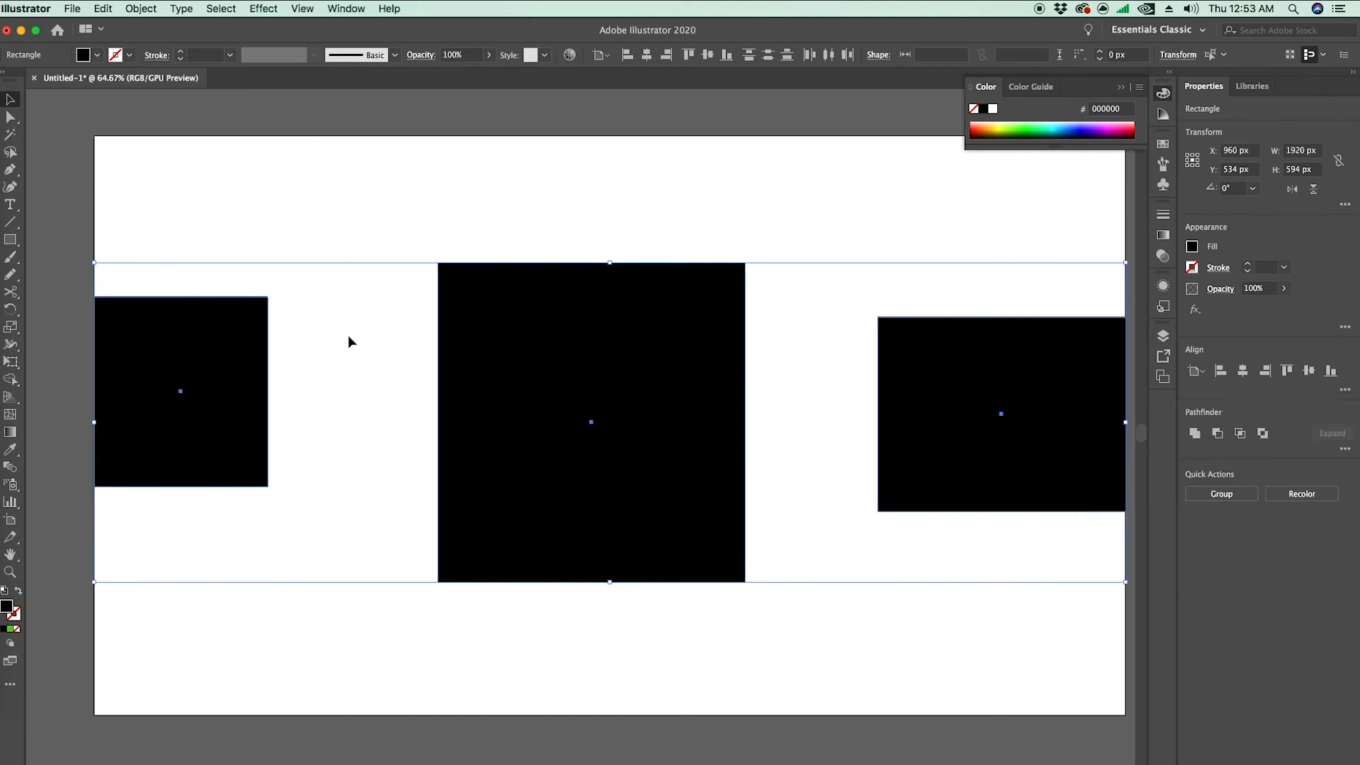
{"action": "left_click", "coordinate": [806, 456]}
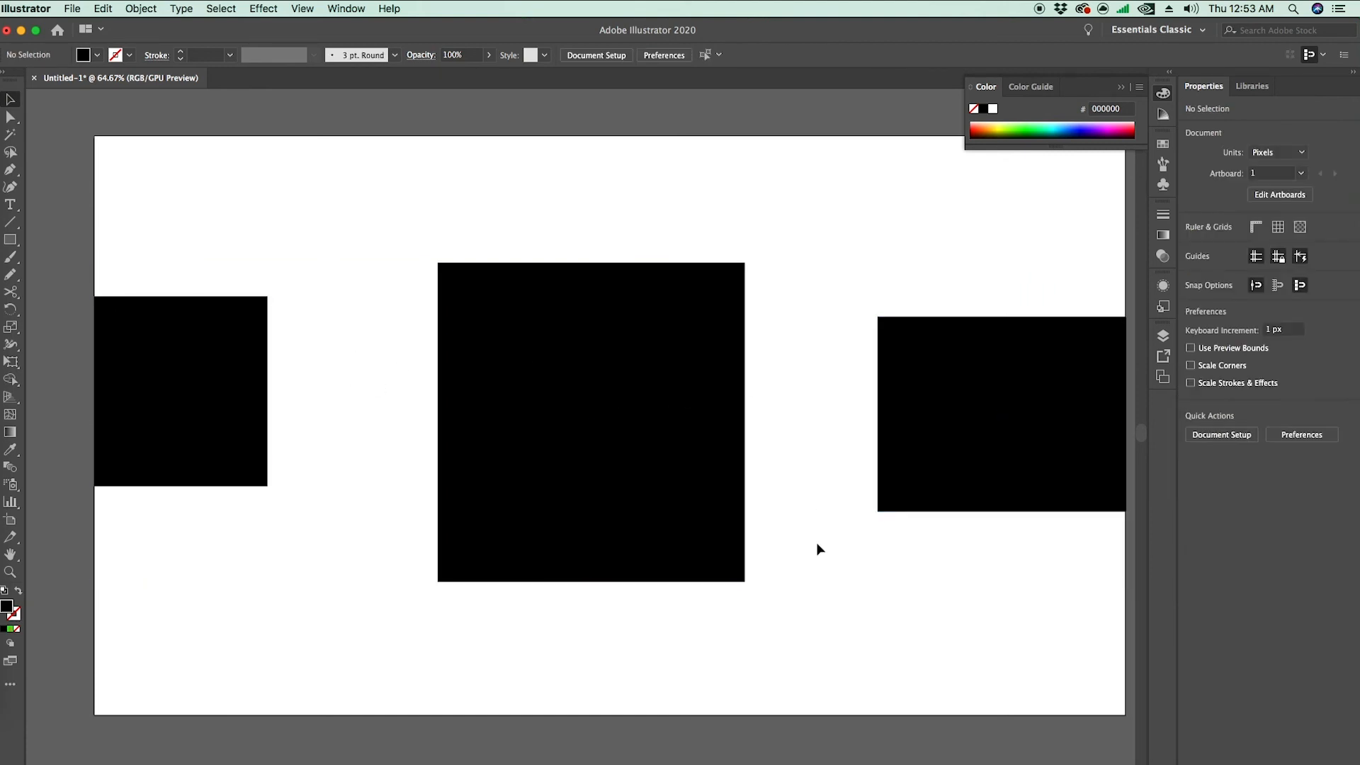
Step: Delete all three distributed rectangles from the artboard
{"action": "left_click", "coordinate": [627, 416]}
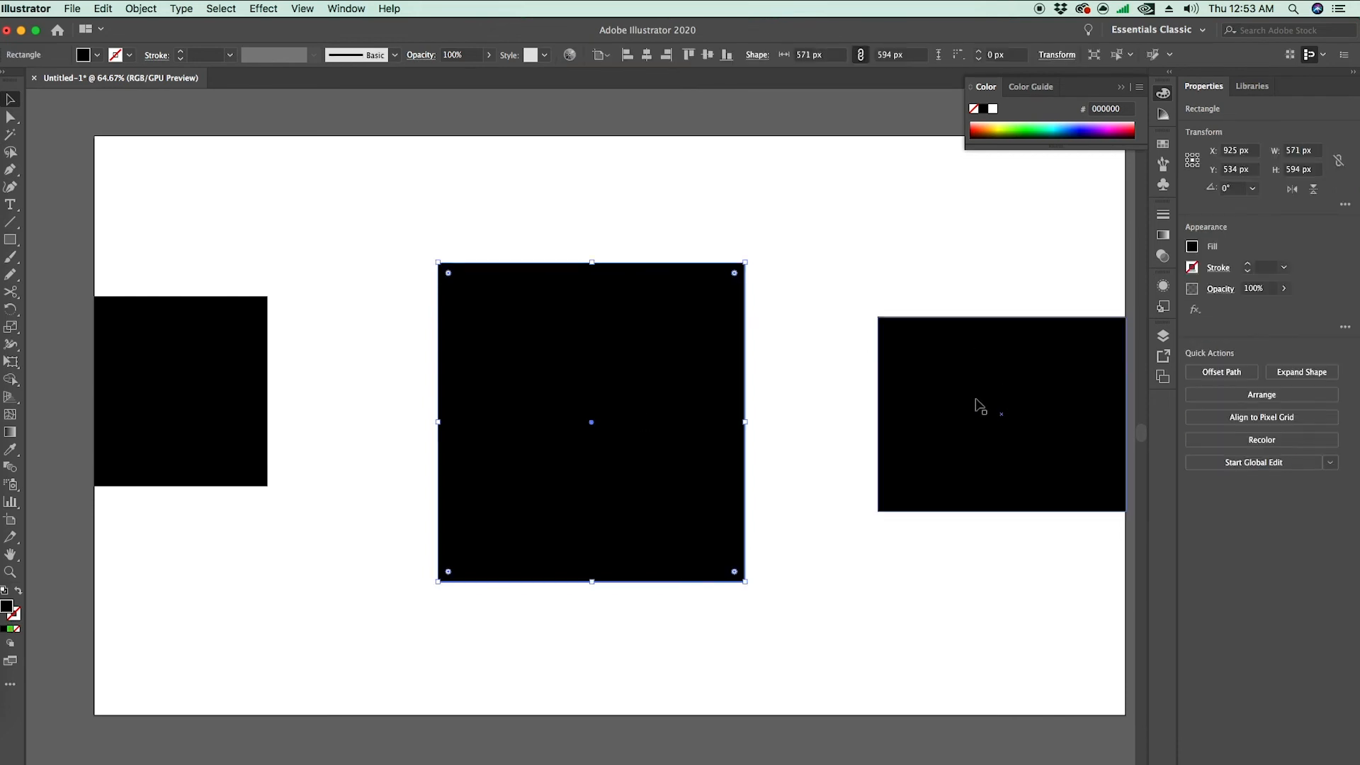
{"action": "key", "text": "Delete"}
{"action": "left_click", "coordinate": [920, 483]}
{"action": "key", "text": "Delete"}
{"action": "left_click", "coordinate": [215, 375]}
{"action": "key", "text": "Delete"}
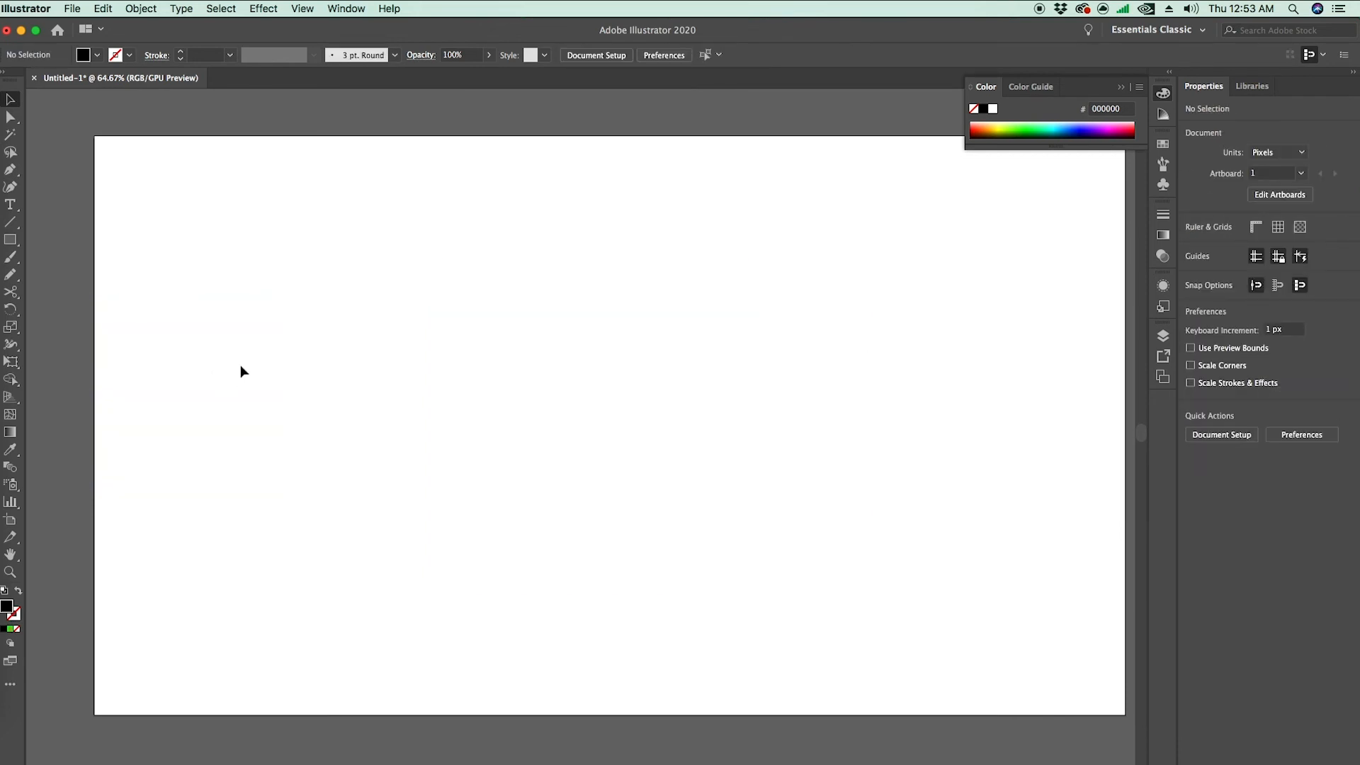
Step: Draw a black square about 255 px wide and place two copies of it in a row to its right
{"action": "key", "text": "m"}
{"action": "mouse_move", "coordinate": [236, 340]}
{"action": "left_mouse_down"}
{"action": "mouse_move", "coordinate": [374, 477]}
{"action": "mouse_move", "coordinate": [427, 415]}
{"action": "mouse_move", "coordinate": [693, 425]}
{"action": "left_mouse_up"}
{"action": "left_click_drag", "start_coordinate": [809, 568], "coordinate": [350, 336]}
{"action": "left_click", "coordinate": [800, 430]}
{"action": "left_click_drag", "start_coordinate": [740, 421], "coordinate": [970, 425]}
Step: Distribute the three squares evenly by their horizontal centres, using Align to Selection
{"action": "left_click_drag", "start_coordinate": [1080, 588], "coordinate": [242, 285]}
{"action": "left_click", "coordinate": [1345, 391]}
{"action": "left_click", "coordinate": [1345, 390]}
{"action": "left_click", "coordinate": [1345, 390]}
{"action": "left_click", "coordinate": [1328, 515]}
{"action": "left_click", "coordinate": [1284, 532]}
{"action": "left_click", "coordinate": [1314, 473]}
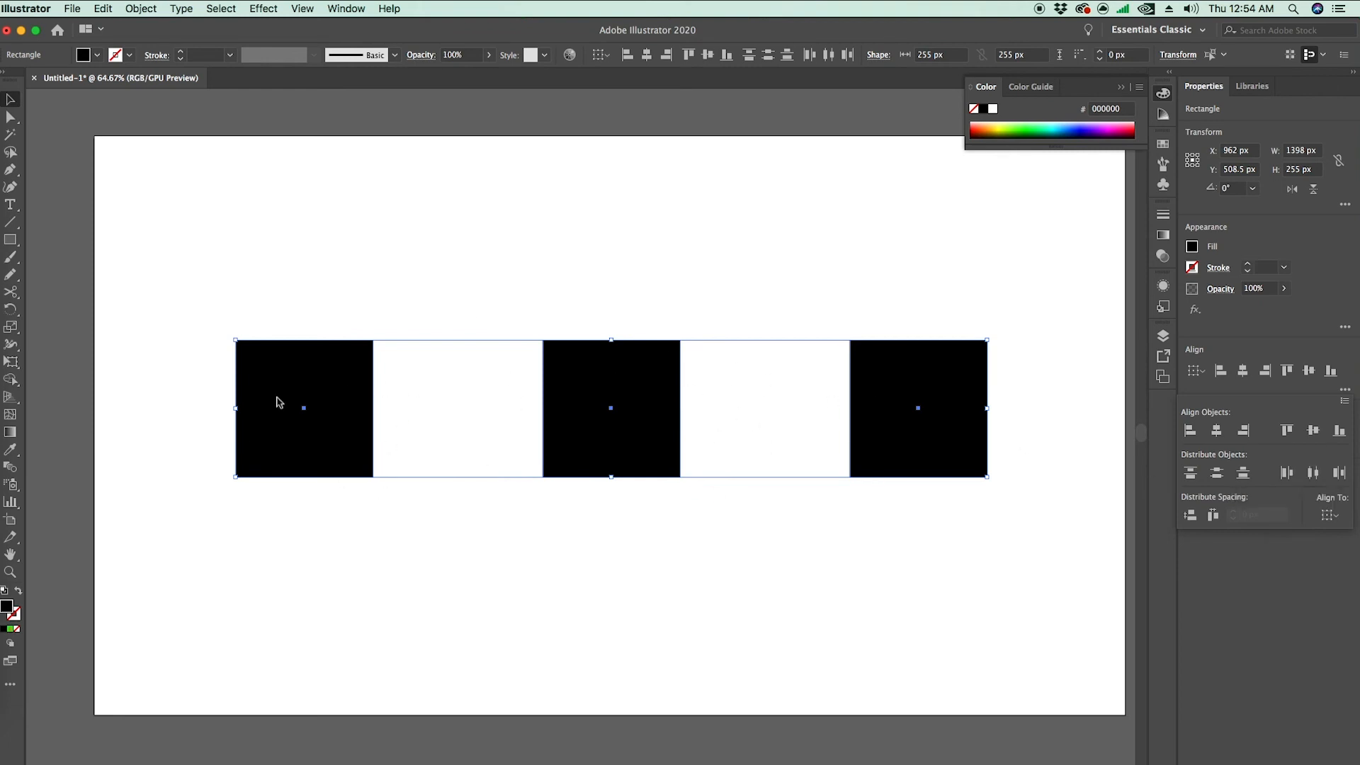
{"action": "left_click", "coordinate": [839, 575]}
Step: Move the two outer squares above and below the middle one to form a rough column about 971 px tall
{"action": "left_click_drag", "start_coordinate": [942, 400], "coordinate": [699, 205]}
{"action": "left_click_drag", "start_coordinate": [326, 382], "coordinate": [649, 580]}
{"action": "left_click_drag", "start_coordinate": [679, 247], "coordinate": [628, 260]}
{"action": "left_click_drag", "start_coordinate": [627, 561], "coordinate": [615, 557]}
{"action": "left_click", "coordinate": [776, 570]}
Step: Align the three stacked squares by their horizontal centres
{"action": "left_click_drag", "start_coordinate": [779, 582], "coordinate": [520, 276]}
{"action": "left_click", "coordinate": [1345, 389]}
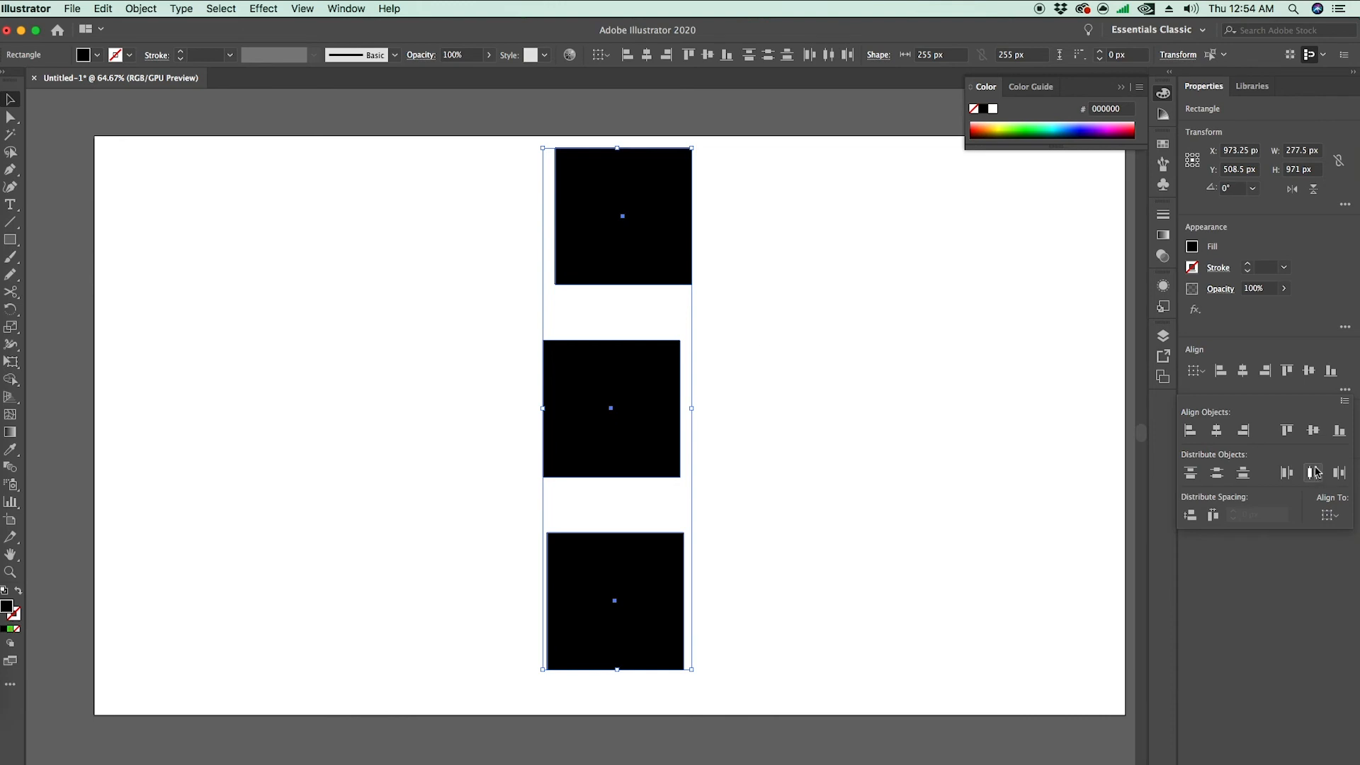
{"action": "left_click", "coordinate": [1216, 431]}
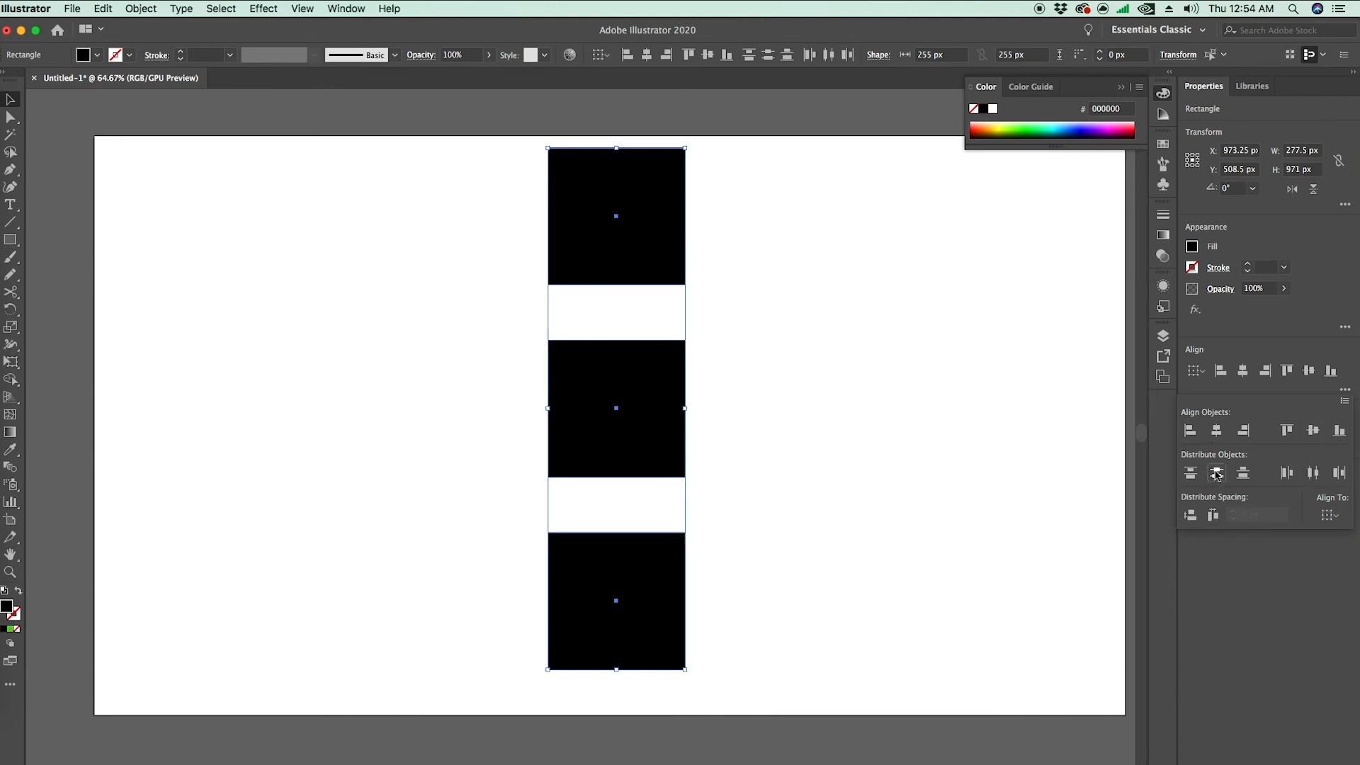
Step: Move the lowest square down about 75 px and distribute the three squares evenly by their vertical centres
{"action": "left_click", "coordinate": [823, 369]}
{"action": "left_click_drag", "start_coordinate": [610, 567], "coordinate": [609, 607]}
{"action": "left_click", "coordinate": [670, 483]}
{"action": "left_click_drag", "start_coordinate": [668, 479], "coordinate": [542, 279]}
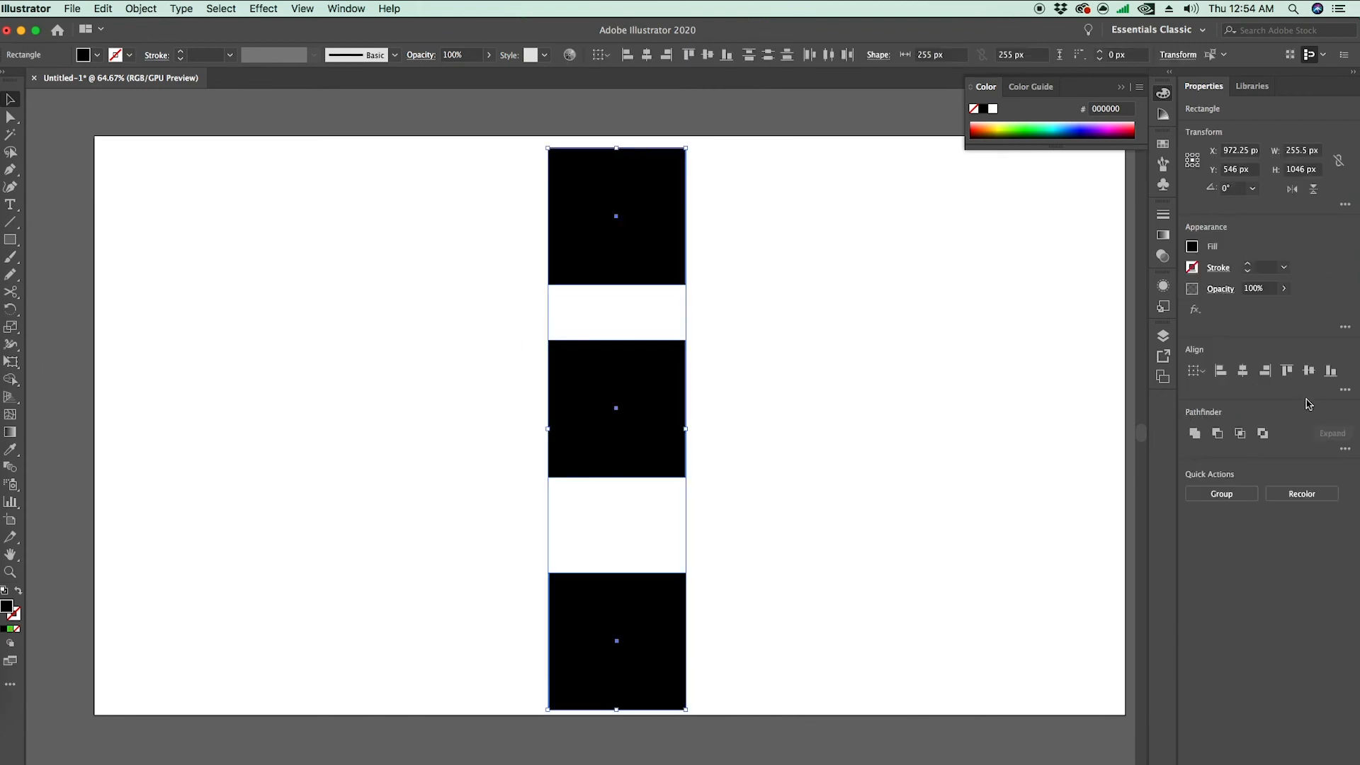
{"action": "left_click", "coordinate": [1345, 389]}
{"action": "left_click", "coordinate": [1212, 470]}
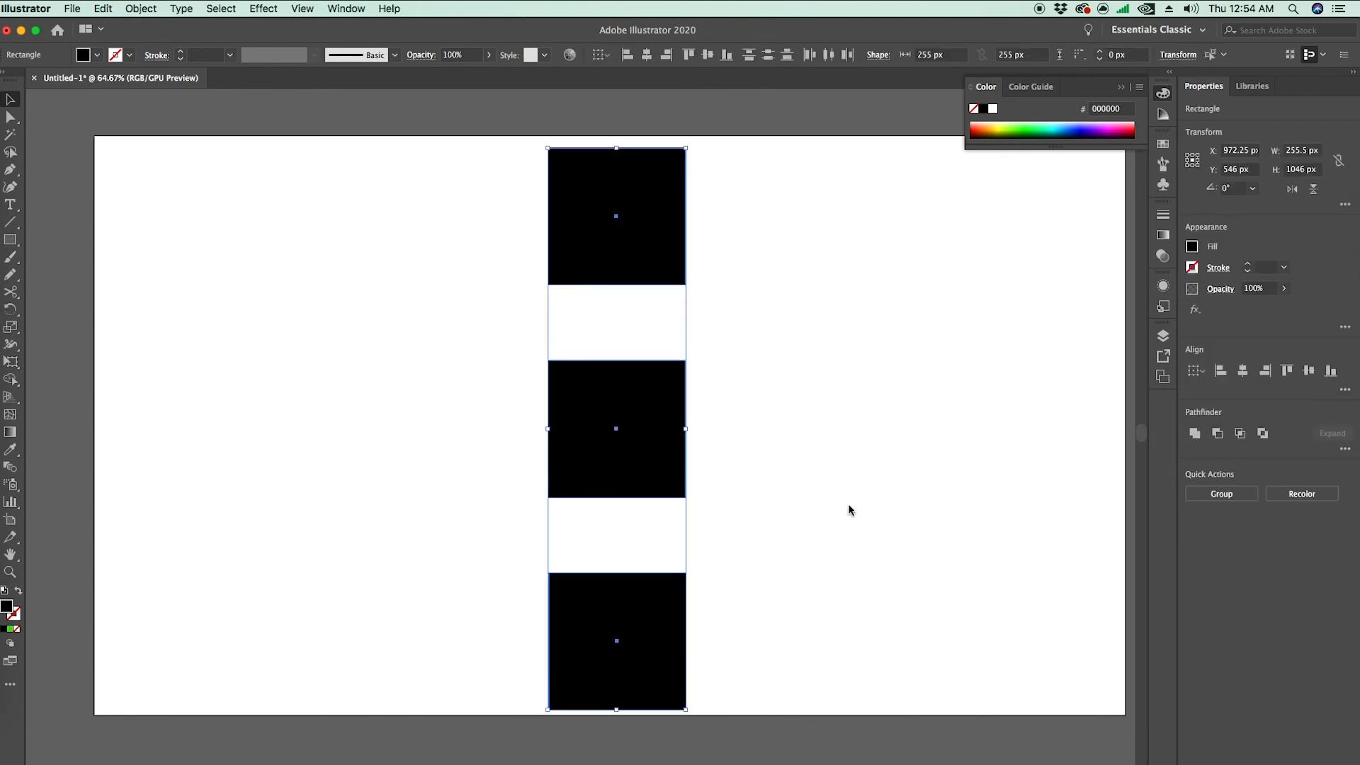
Step: Delete all three stacked squares from the artboard
{"action": "left_click", "coordinate": [810, 410]}
{"action": "left_click_drag", "start_coordinate": [796, 669], "coordinate": [433, 257]}
{"action": "left_click", "coordinate": [878, 359]}
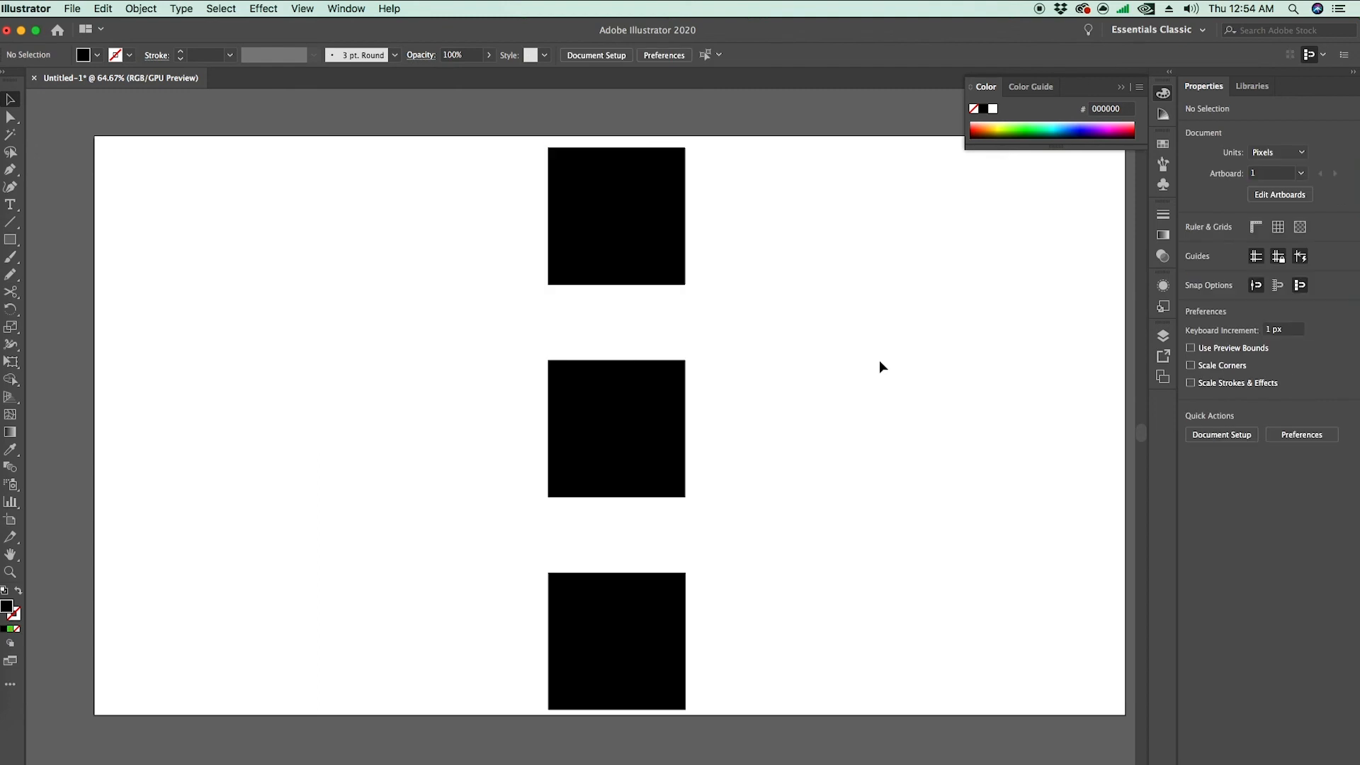
{"action": "left_click", "coordinate": [592, 234]}
{"action": "key", "text": "Delete"}
{"action": "left_click", "coordinate": [650, 427]}
{"action": "key", "text": "Delete"}
{"action": "left_click", "coordinate": [617, 641]}
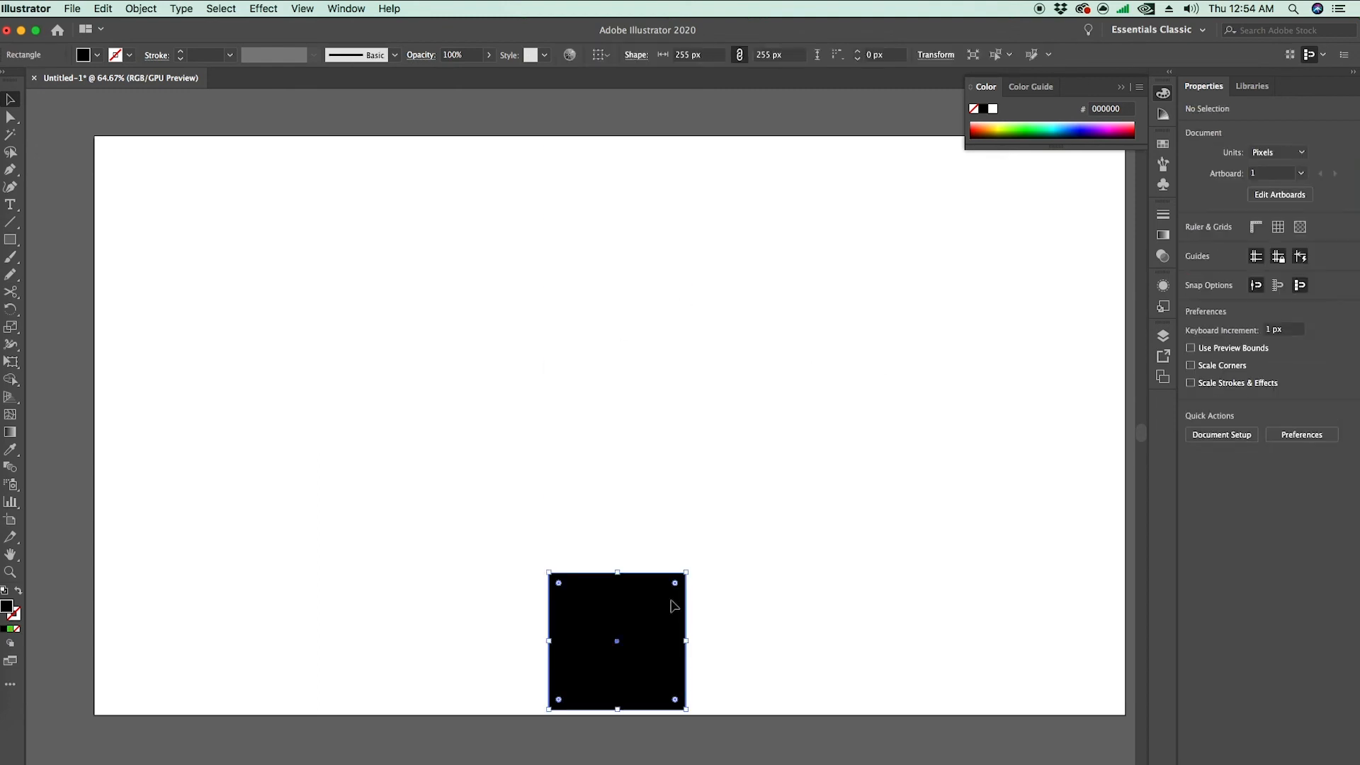
{"action": "key", "text": "Delete"}
Step: Draw a black square about 315 px wide, a circle about 337 px across and a nine-pointed star about 373 px wide
{"action": "left_click_drag", "start_coordinate": [11, 240], "coordinate": [71, 239]}
{"action": "left_click_drag", "start_coordinate": [317, 381], "coordinate": [485, 549]}
{"action": "left_click_drag", "start_coordinate": [11, 240], "coordinate": [106, 275]}
{"action": "left_click_drag", "start_coordinate": [603, 380], "coordinate": [784, 556]}
{"action": "left_click_drag", "start_coordinate": [11, 240], "coordinate": [106, 306]}
{"action": "left_click_drag", "start_coordinate": [889, 430], "coordinate": [983, 554]}
Step: Arrange the square, circle and star from left to right in a row across the middle of the artboard
{"action": "key", "text": "v"}
{"action": "left_click_drag", "start_coordinate": [709, 482], "coordinate": [659, 361]}
{"action": "left_click", "coordinate": [910, 448]}
{"action": "left_click", "coordinate": [716, 555]}
{"action": "left_click_drag", "start_coordinate": [659, 431], "coordinate": [648, 422]}
{"action": "left_click_drag", "start_coordinate": [477, 440], "coordinate": [433, 377]}
{"action": "left_click_drag", "start_coordinate": [647, 338], "coordinate": [625, 406]}
{"action": "left_click_drag", "start_coordinate": [937, 442], "coordinate": [934, 414]}
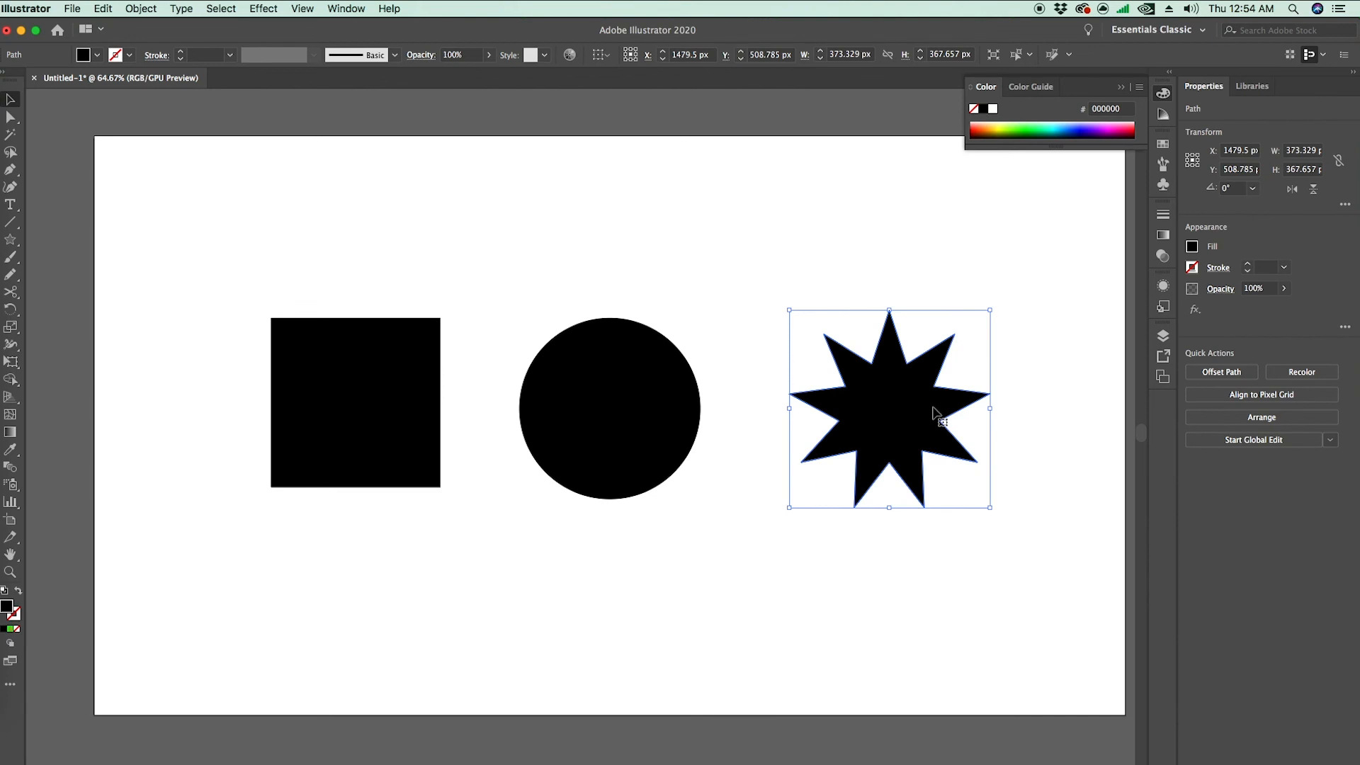
{"action": "left_click", "coordinate": [922, 594]}
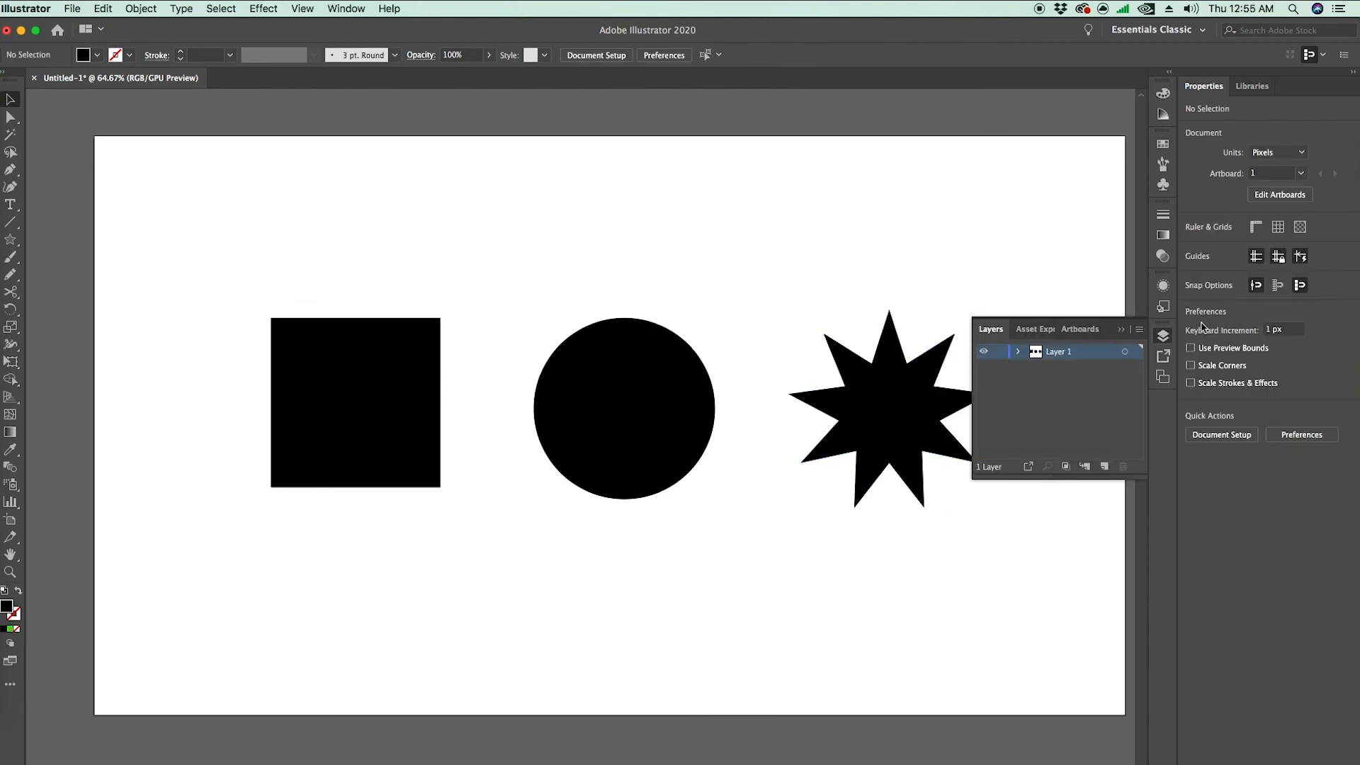
{"action": "left_click", "coordinate": [1163, 336]}
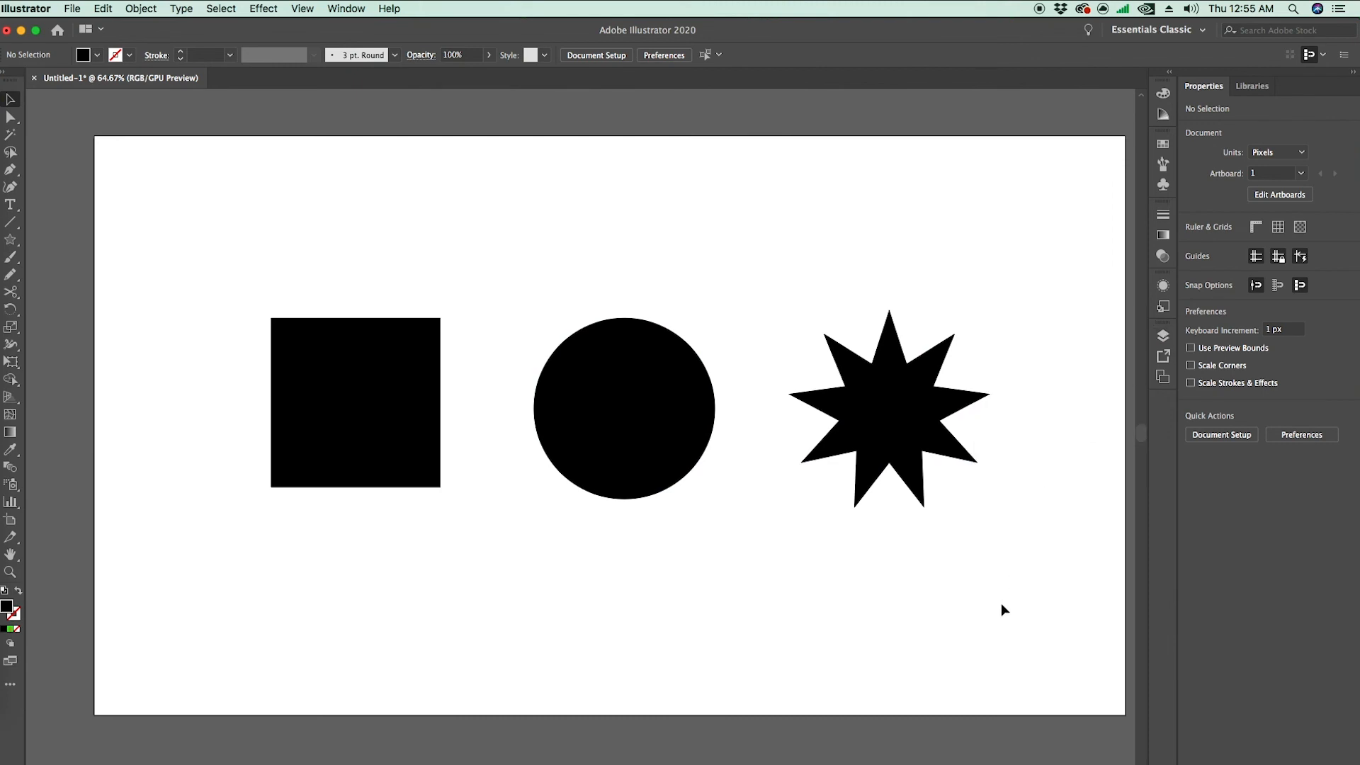
{"action": "left_click", "coordinate": [397, 446]}
{"action": "left_click", "coordinate": [638, 432]}
{"action": "left_click", "coordinate": [878, 432]}
{"action": "left_click", "coordinate": [623, 425]}
{"action": "left_click", "coordinate": [379, 418]}
{"action": "left_click", "coordinate": [814, 440]}
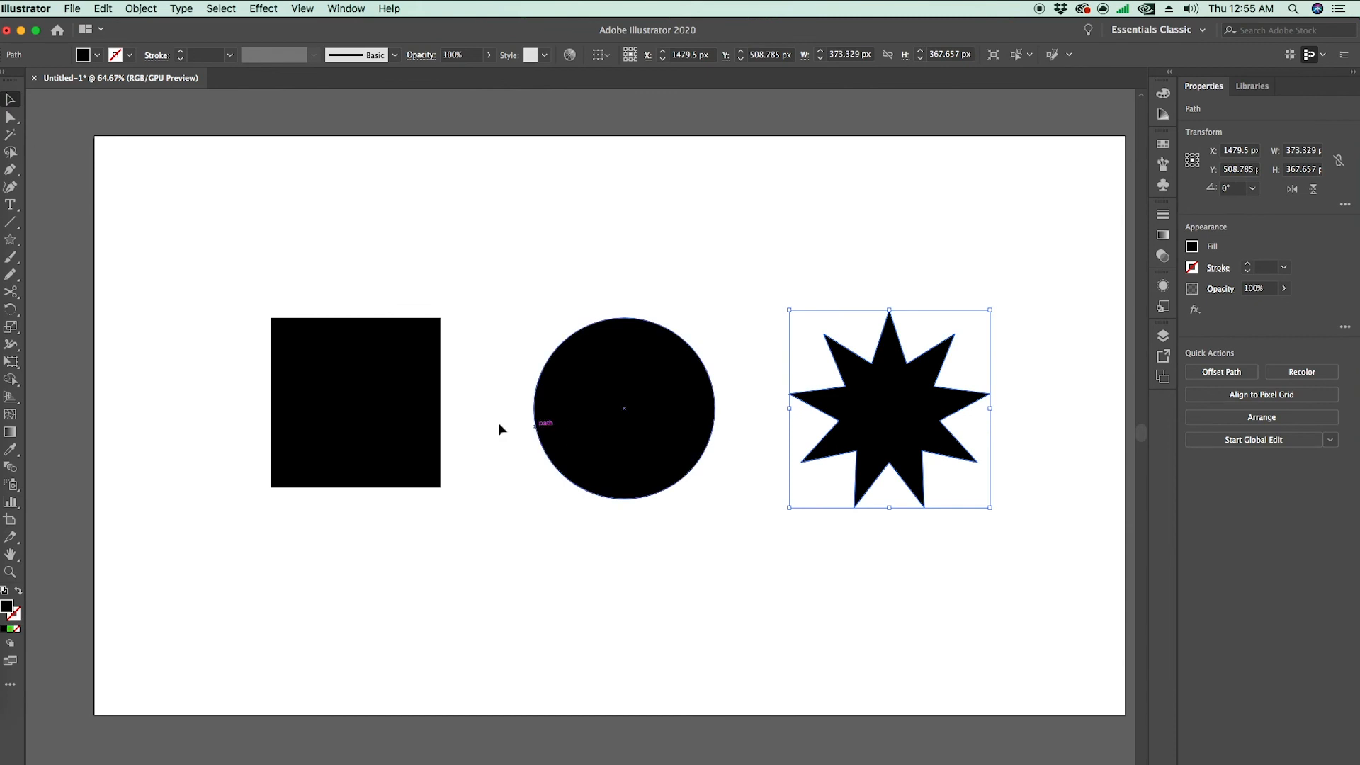
Step: Display the document's list of layers
{"action": "left_click", "coordinate": [331, 7]}
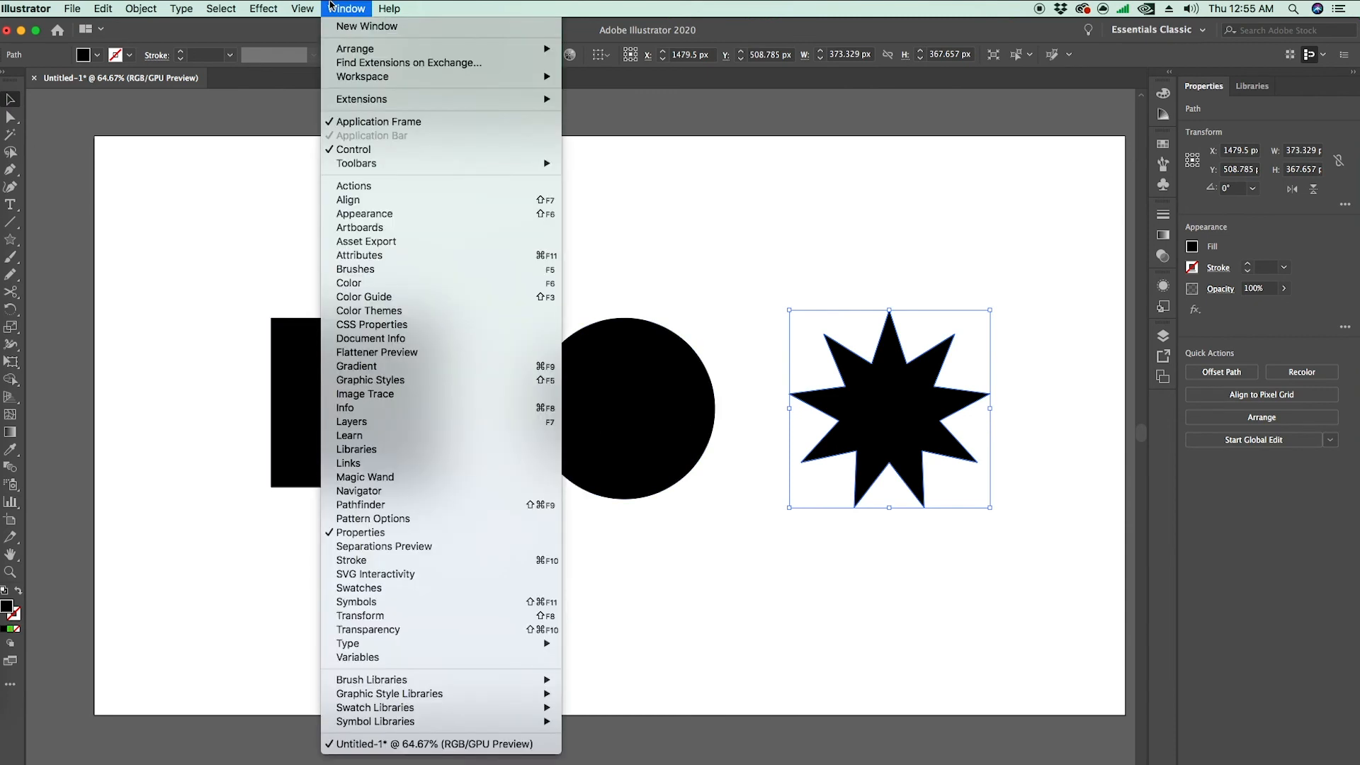
{"action": "left_click", "coordinate": [363, 423]}
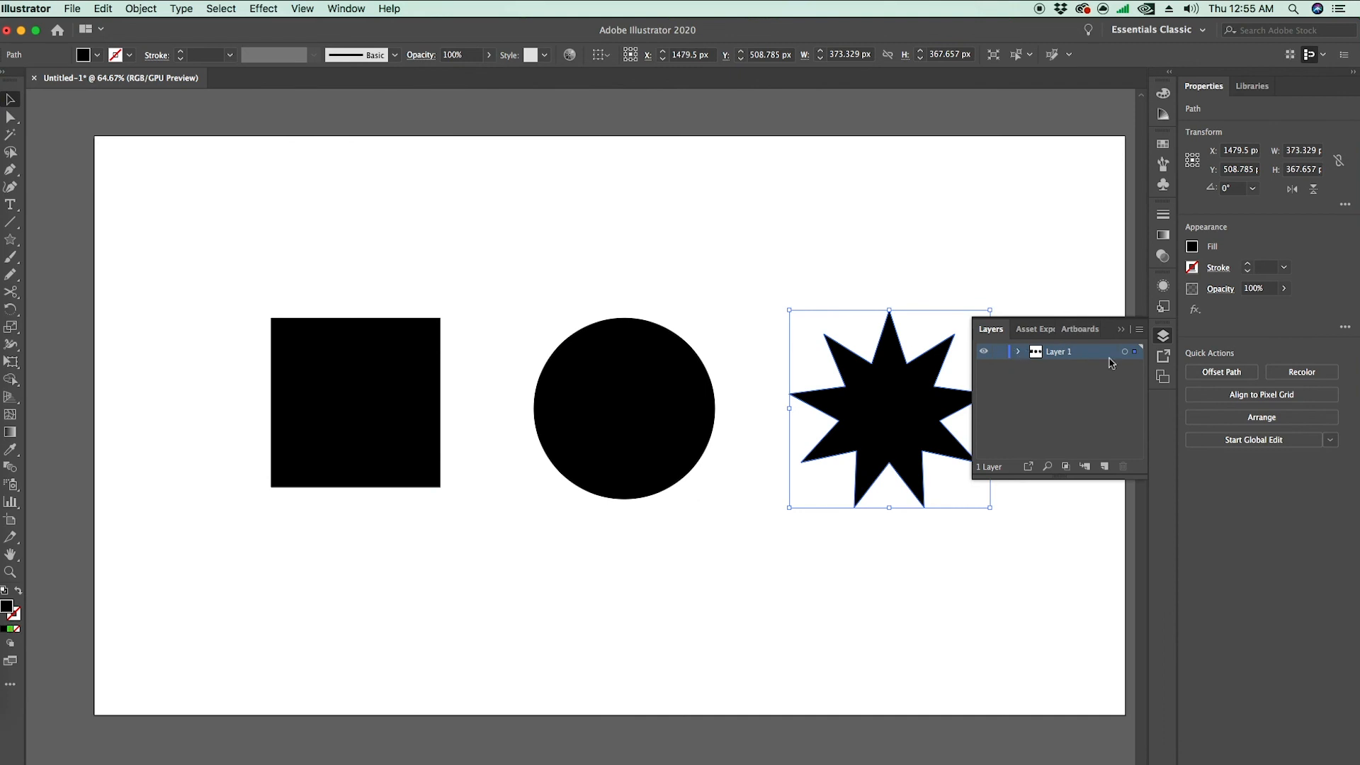
{"action": "left_click", "coordinate": [1003, 440]}
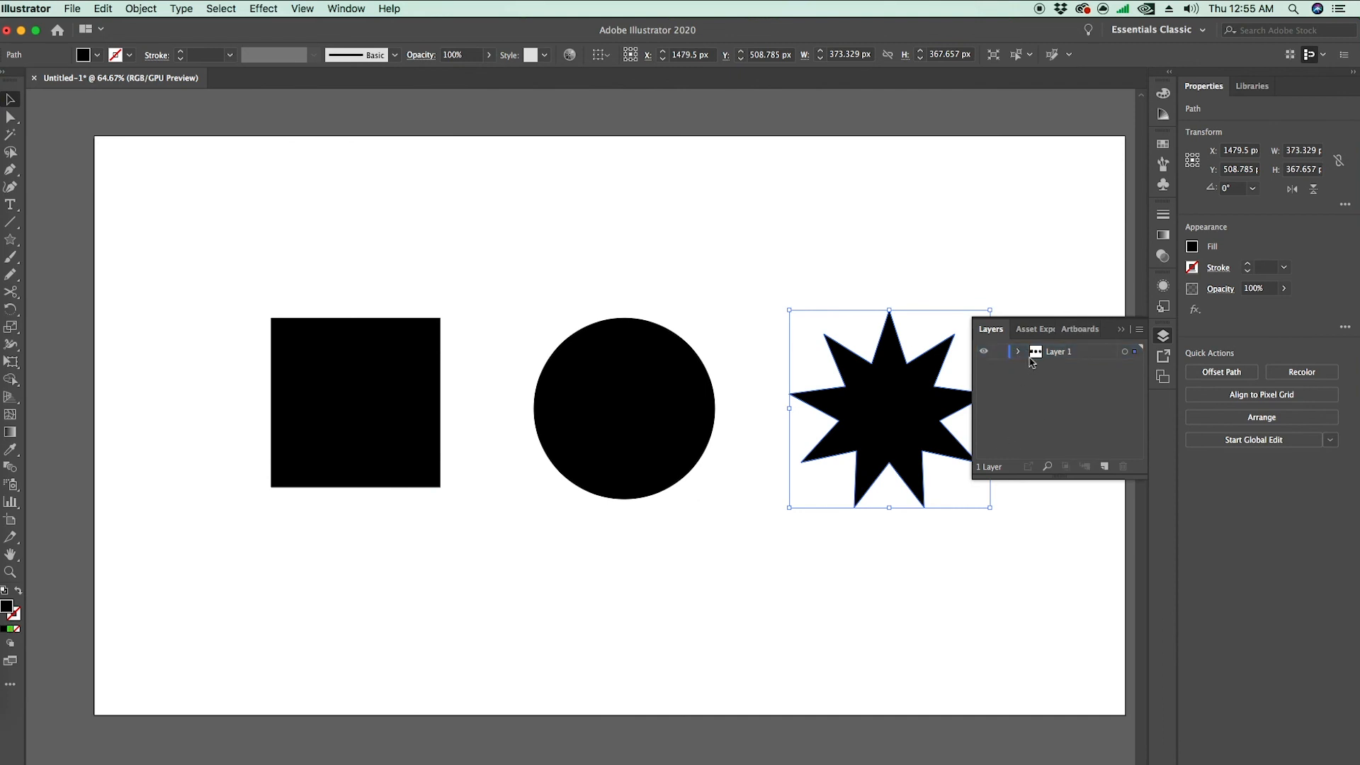
Step: Try adding seven empty layers to the document and delete them all again
{"action": "left_click", "coordinate": [1103, 466]}
{"action": "left_click", "coordinate": [1104, 466]}
{"action": "left_click", "coordinate": [1103, 466]}
{"action": "left_click", "coordinate": [1104, 466]}
{"action": "left_click", "coordinate": [1104, 466]}
{"action": "left_click", "coordinate": [1103, 466]}
{"action": "left_click", "coordinate": [1103, 466]}
{"action": "left_click", "coordinate": [1122, 466]}
{"action": "left_click", "coordinate": [1121, 466]}
{"action": "left_click", "coordinate": [1121, 466]}
{"action": "left_click", "coordinate": [1121, 466]}
{"action": "left_click", "coordinate": [1121, 466]}
{"action": "left_click", "coordinate": [1121, 466]}
{"action": "left_click", "coordinate": [1122, 466]}
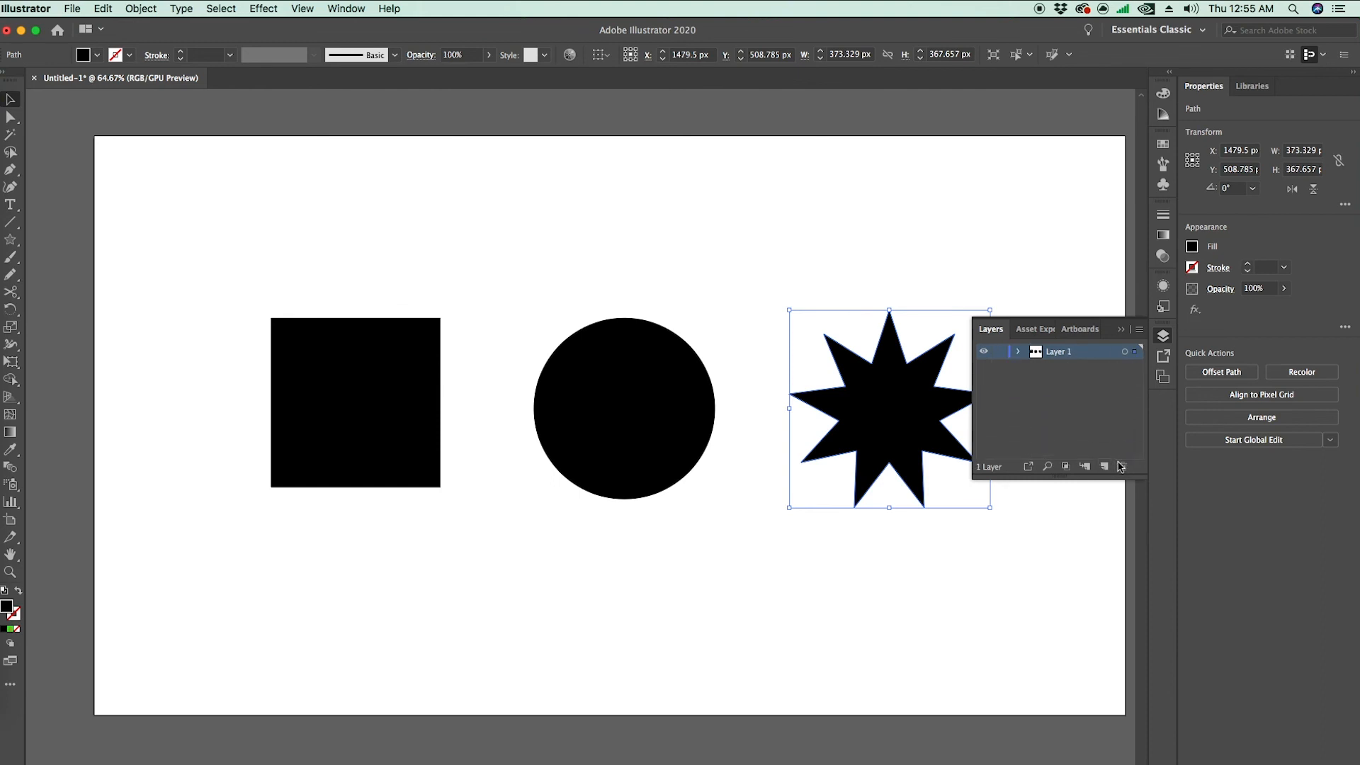
Step: Cut the square from Layer 1
{"action": "left_click", "coordinate": [977, 238]}
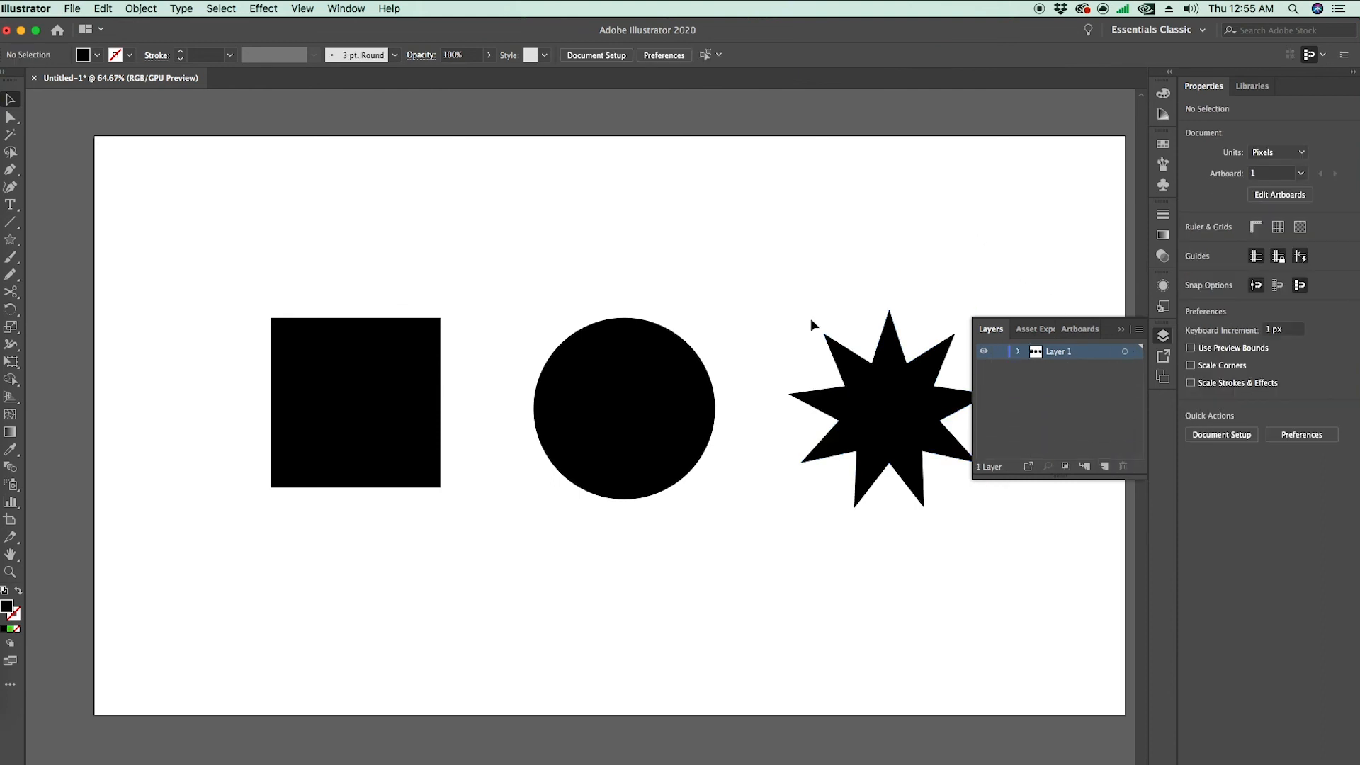
{"action": "left_click", "coordinate": [384, 392]}
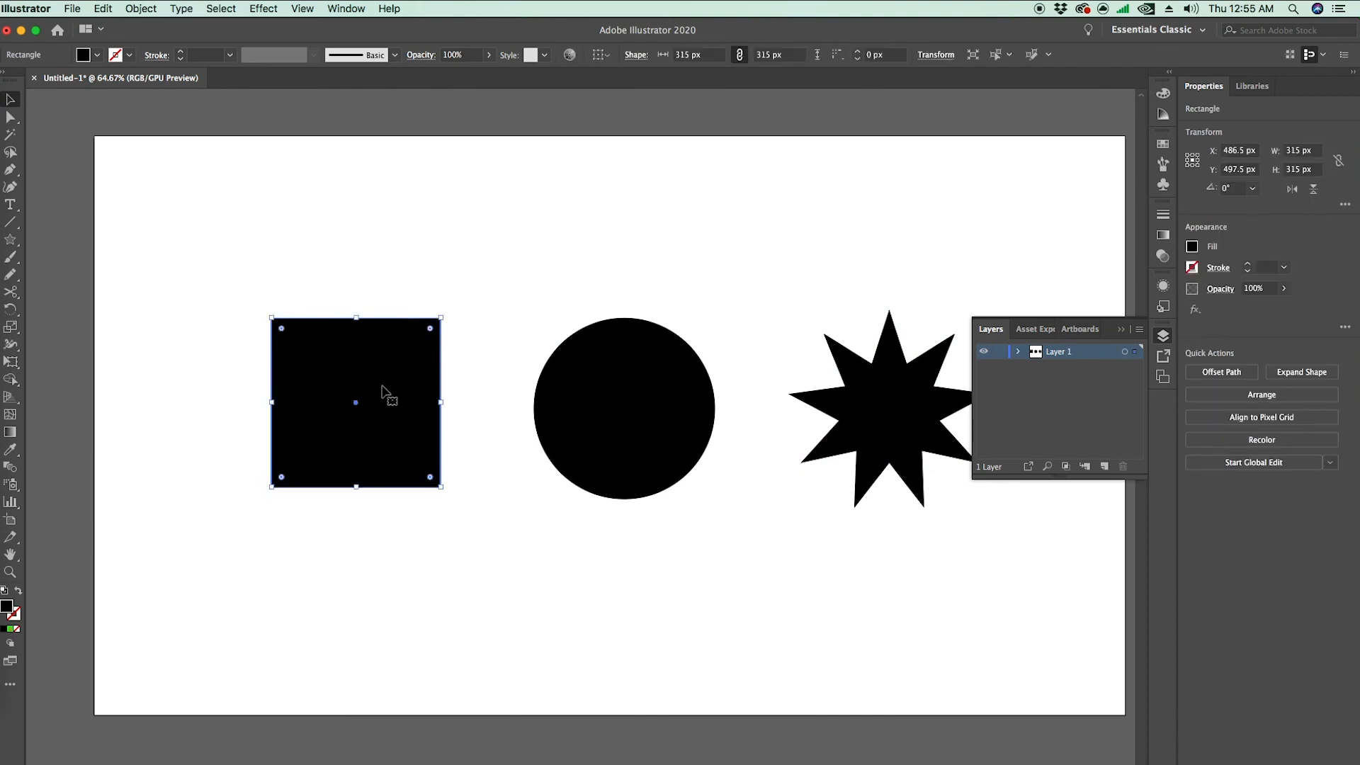
{"action": "key", "text": "super+c"}
{"action": "key", "text": "super+x"}
{"action": "key", "text": "super+z"}
{"action": "left_click", "coordinate": [103, 8]}
{"action": "left_click", "coordinate": [111, 63]}
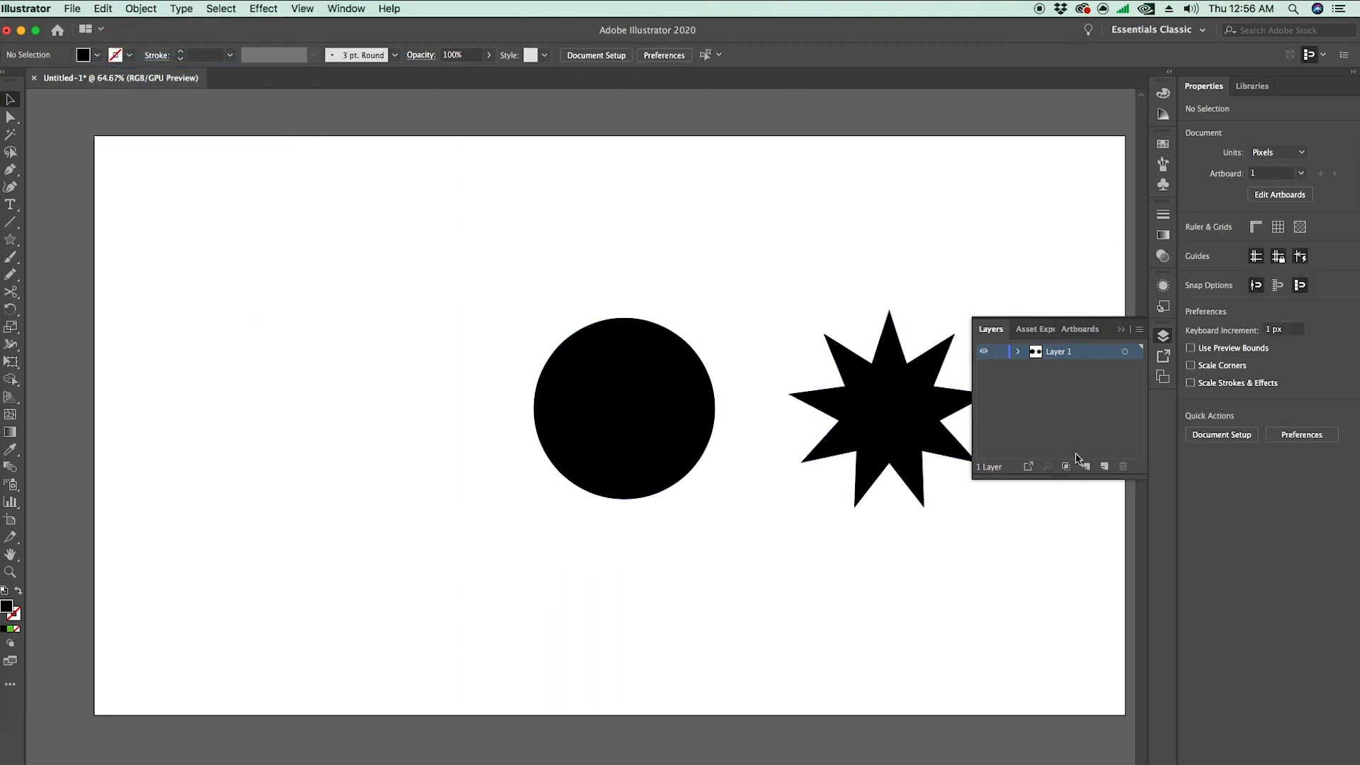
Step: Create a new layer above Layer 1 and paste the cut square in place on it
{"action": "left_click", "coordinate": [1105, 467]}
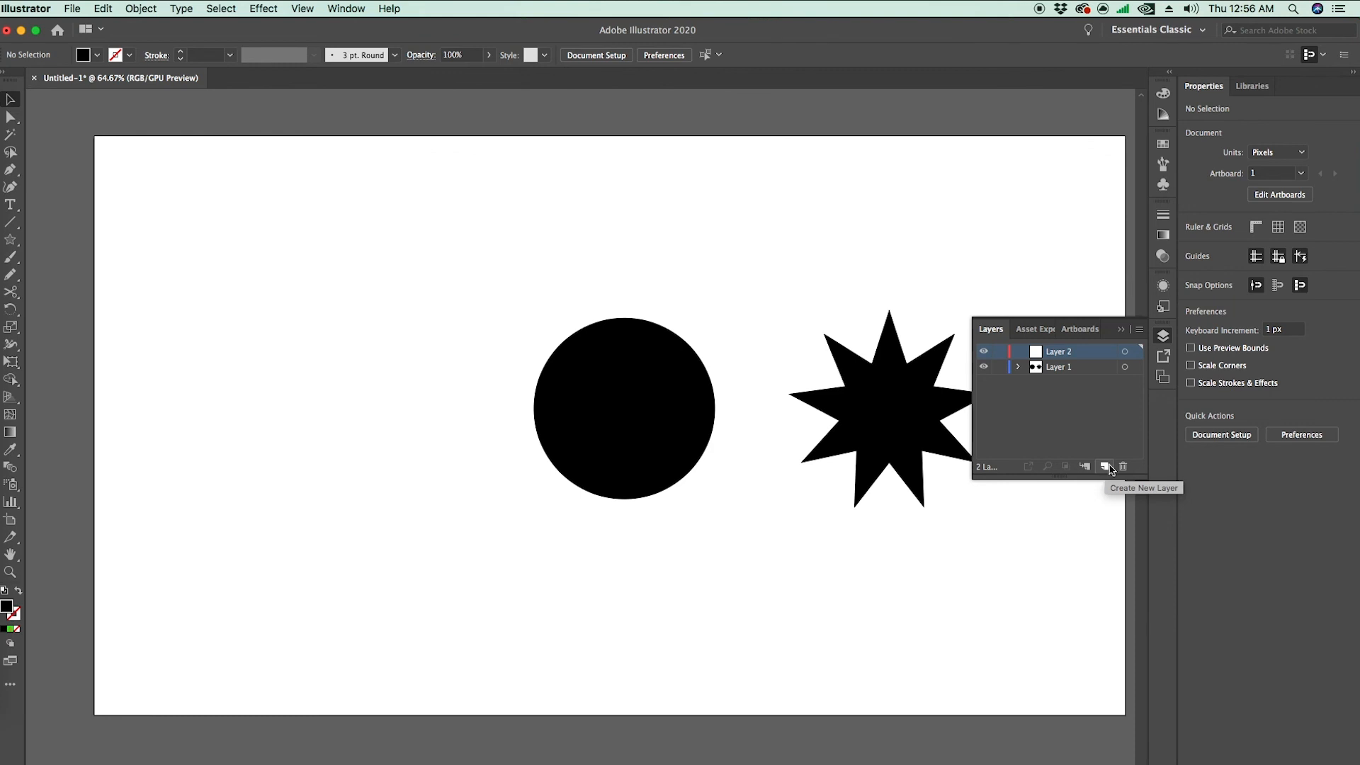
{"action": "key", "text": "super+shift+v"}
{"action": "key", "text": "super+z"}
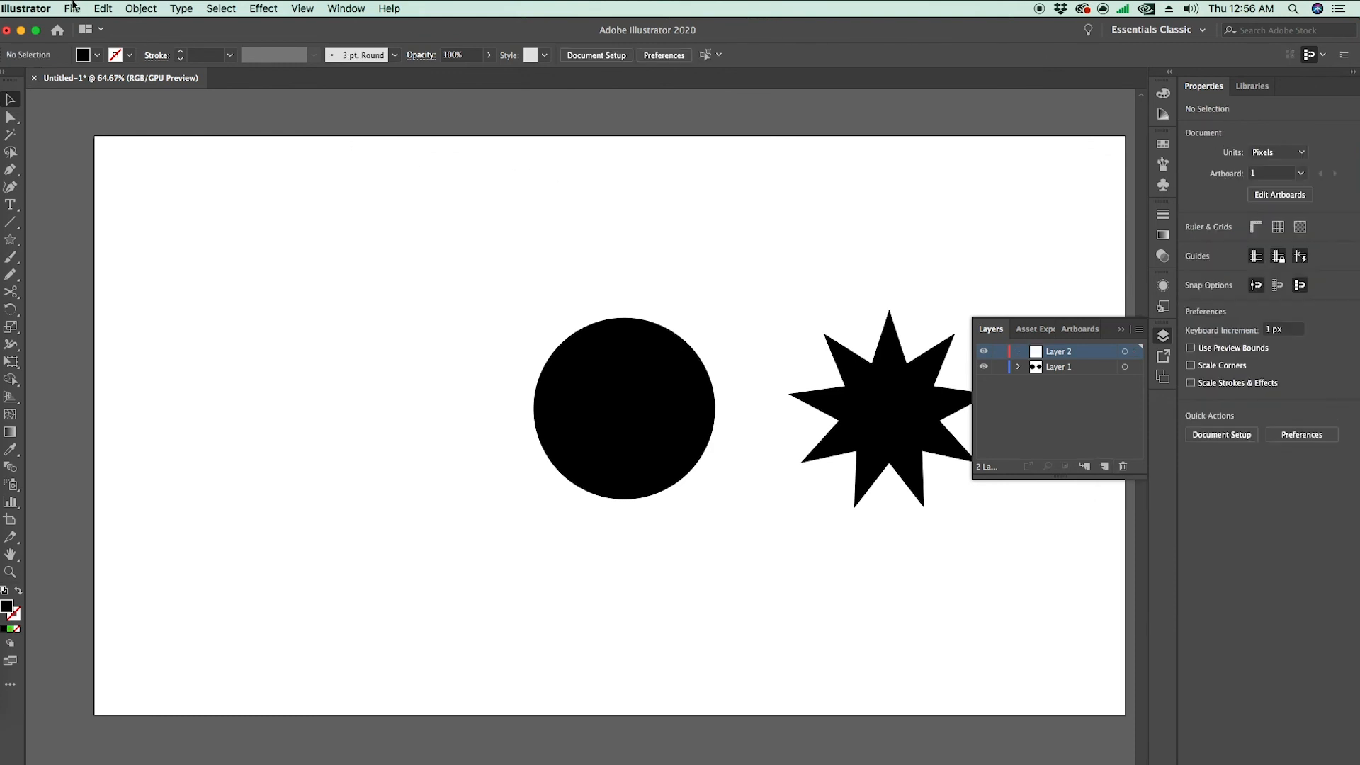
{"action": "left_click", "coordinate": [90, 7]}
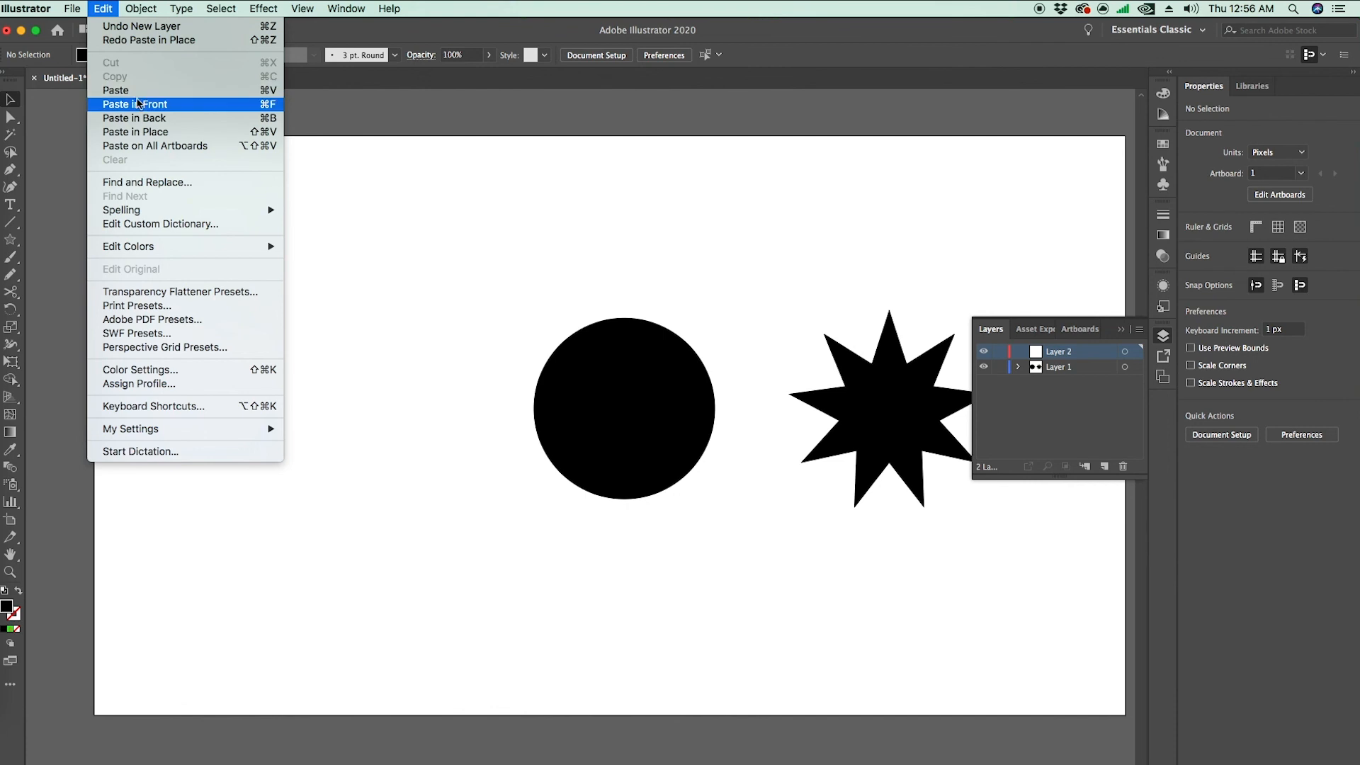
{"action": "left_click", "coordinate": [145, 133]}
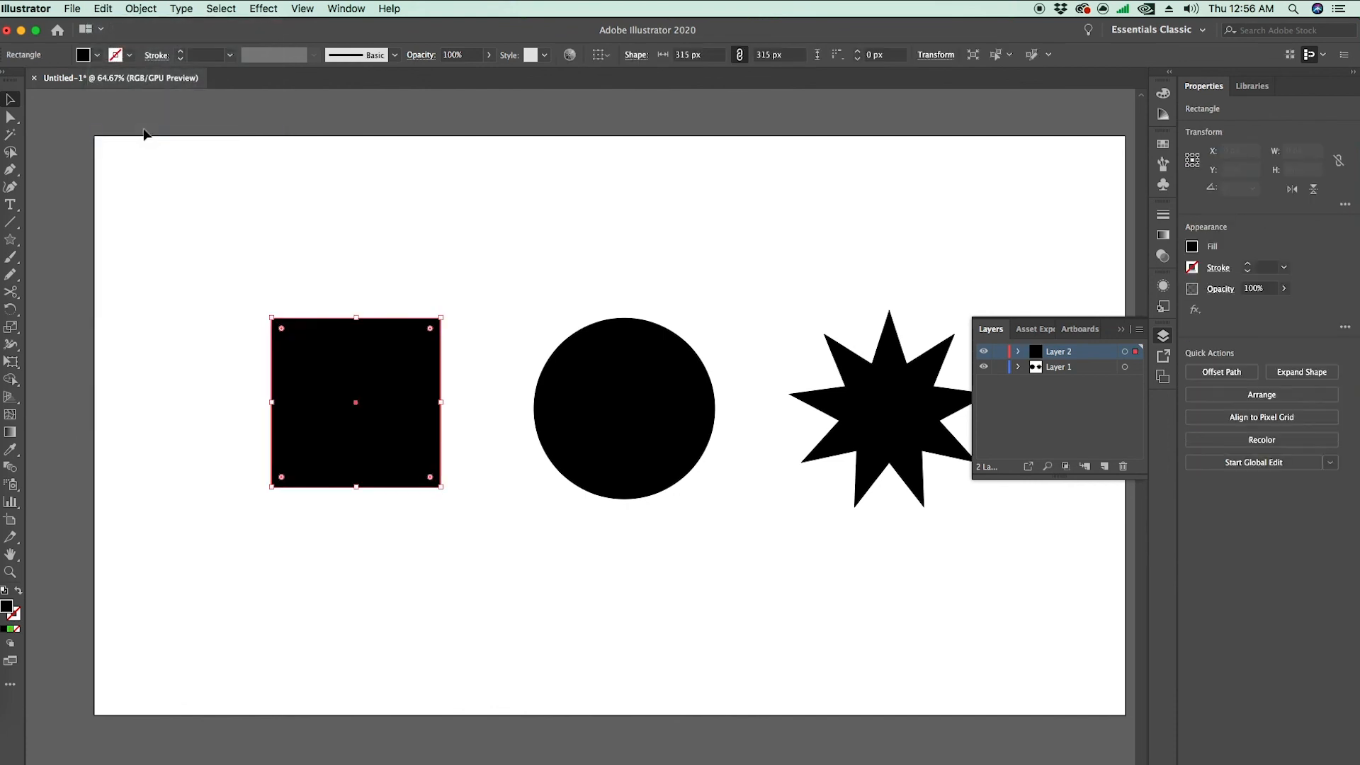
{"action": "left_click", "coordinate": [411, 247]}
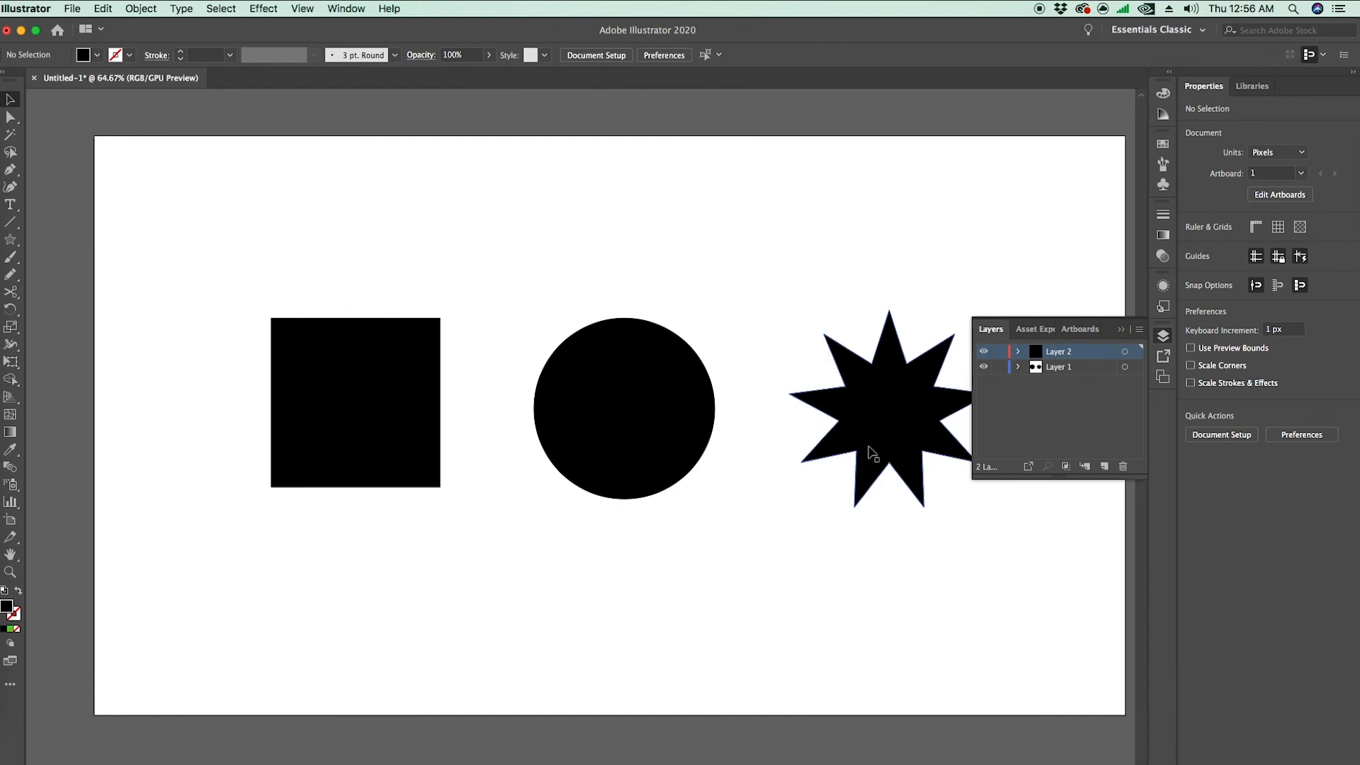
{"action": "left_click", "coordinate": [396, 405]}
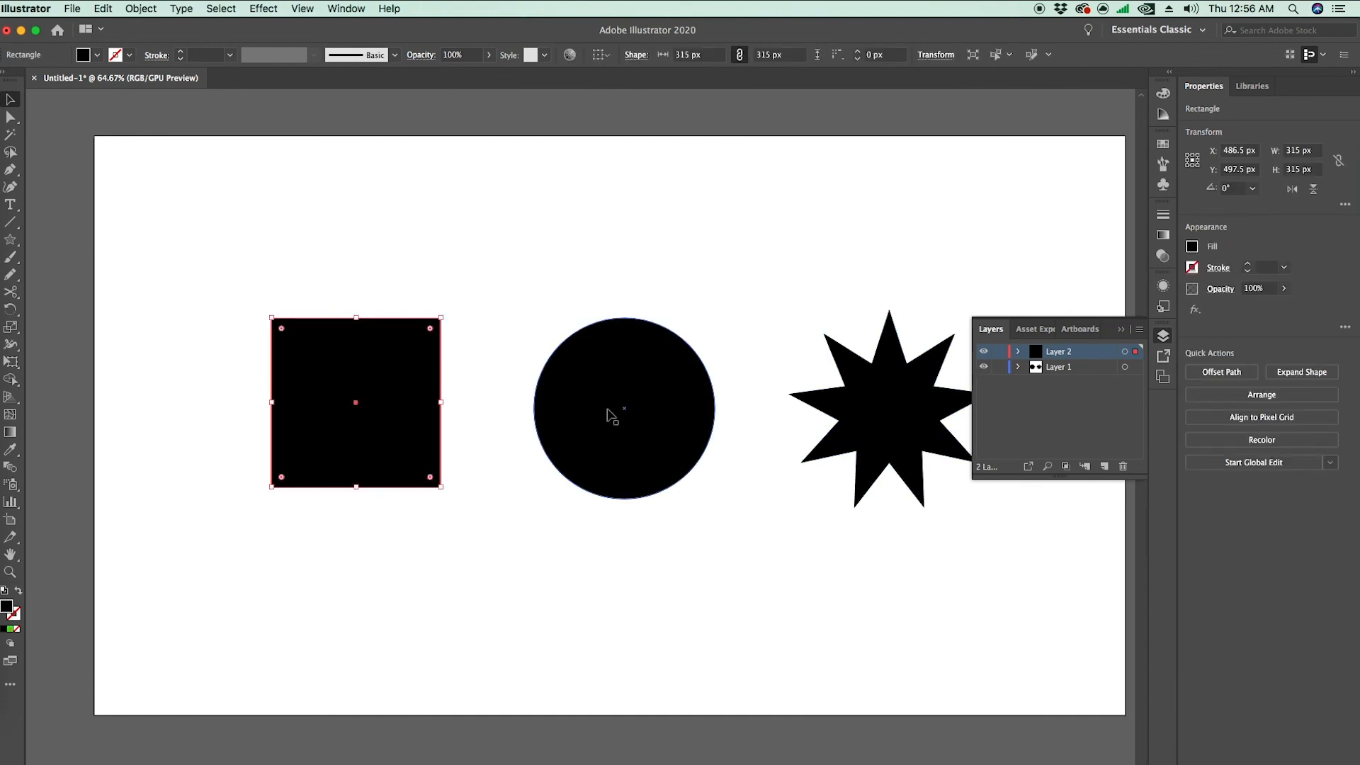
{"action": "left_click", "coordinate": [680, 561]}
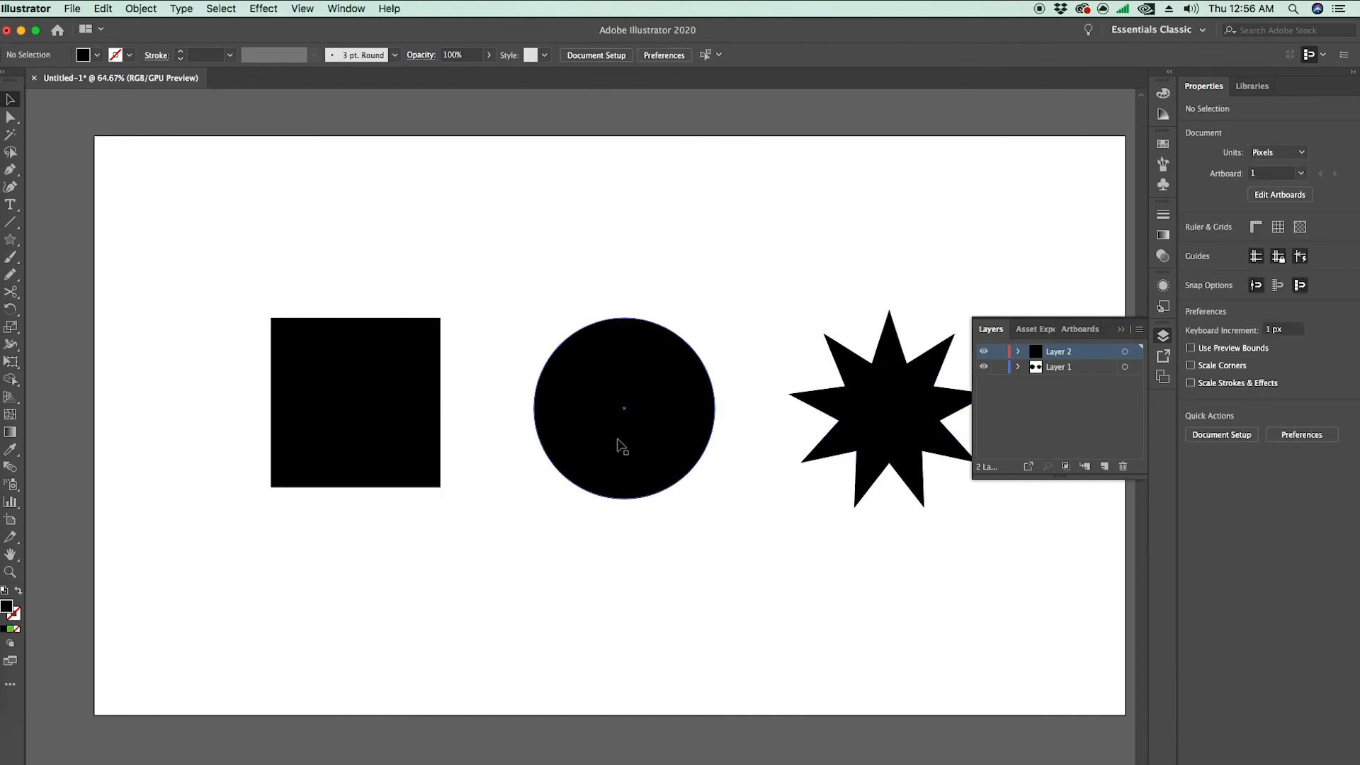
Step: Move the circle to its own new layer by cutting it from Layer 1 and pasting it in place
{"action": "left_click", "coordinate": [631, 431]}
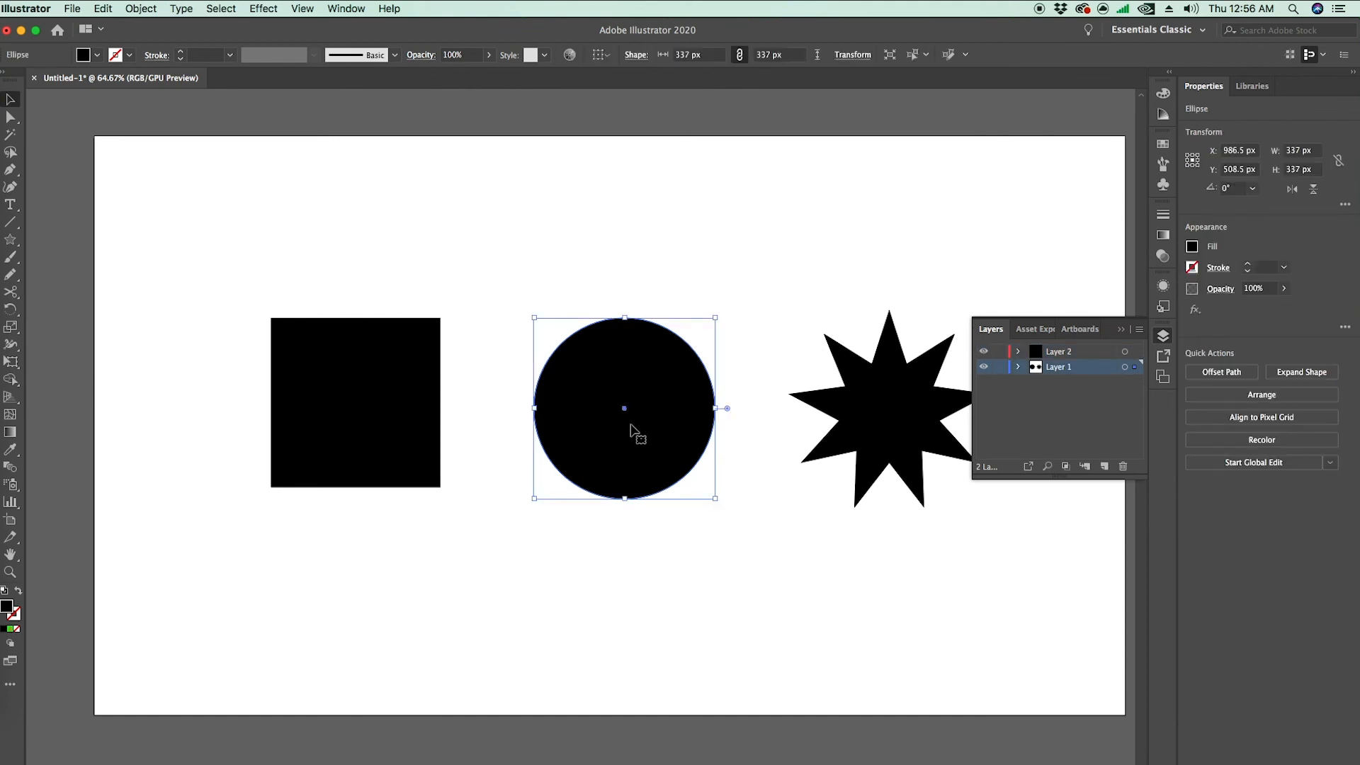
{"action": "left_click", "coordinate": [102, 8]}
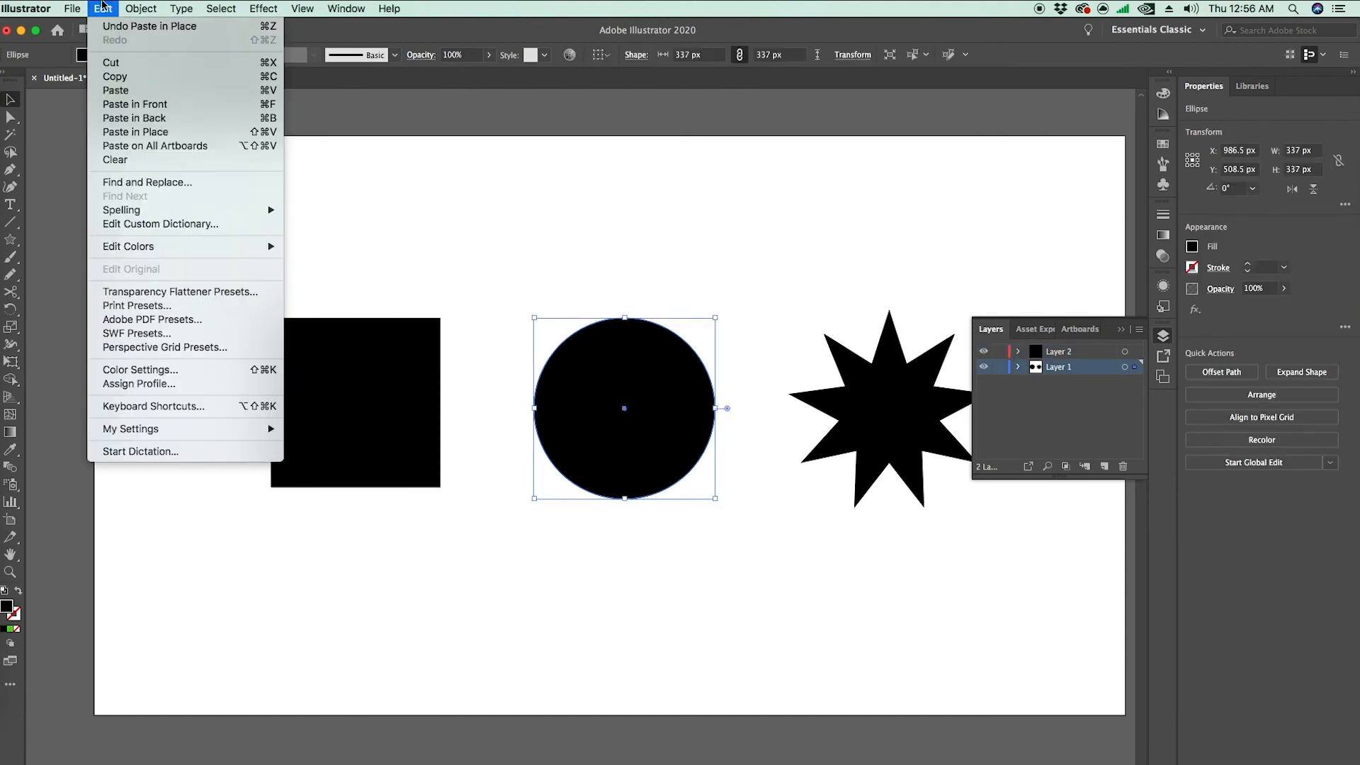
{"action": "left_click", "coordinate": [121, 65]}
{"action": "left_click", "coordinate": [1105, 467]}
{"action": "left_click", "coordinate": [103, 9]}
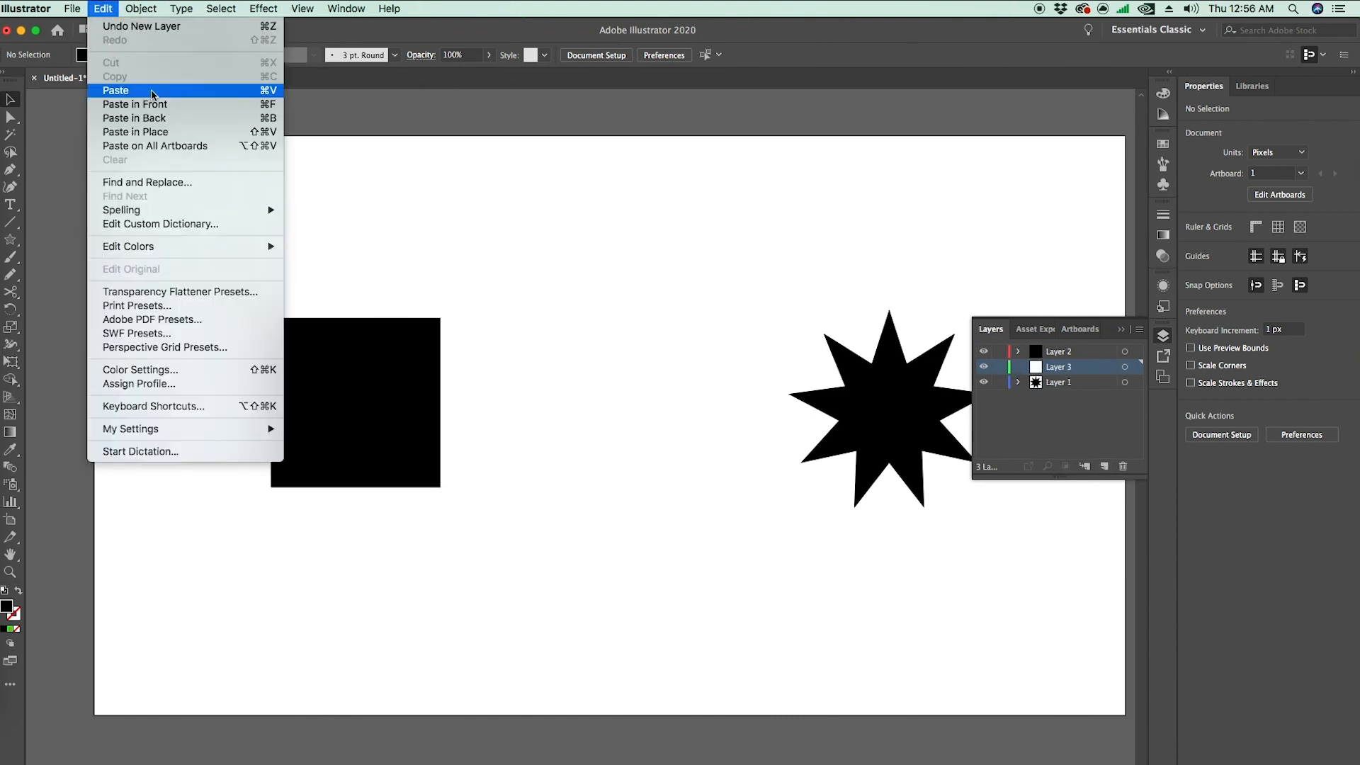
{"action": "left_click", "coordinate": [163, 134]}
{"action": "left_click", "coordinate": [780, 486]}
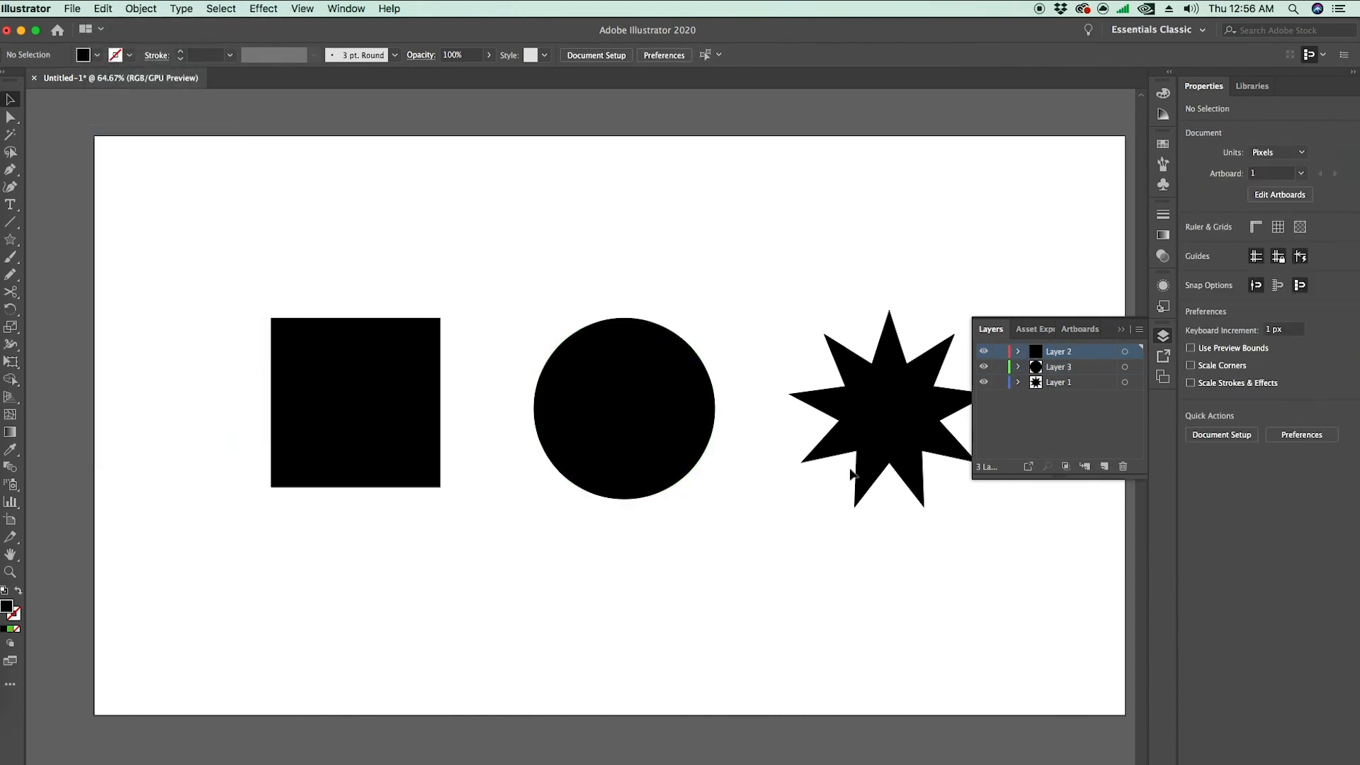
Step: Select the square, circle and star in turn to check which layer each one is on
{"action": "left_click", "coordinate": [418, 469]}
{"action": "left_click", "coordinate": [595, 408]}
{"action": "left_click", "coordinate": [908, 407]}
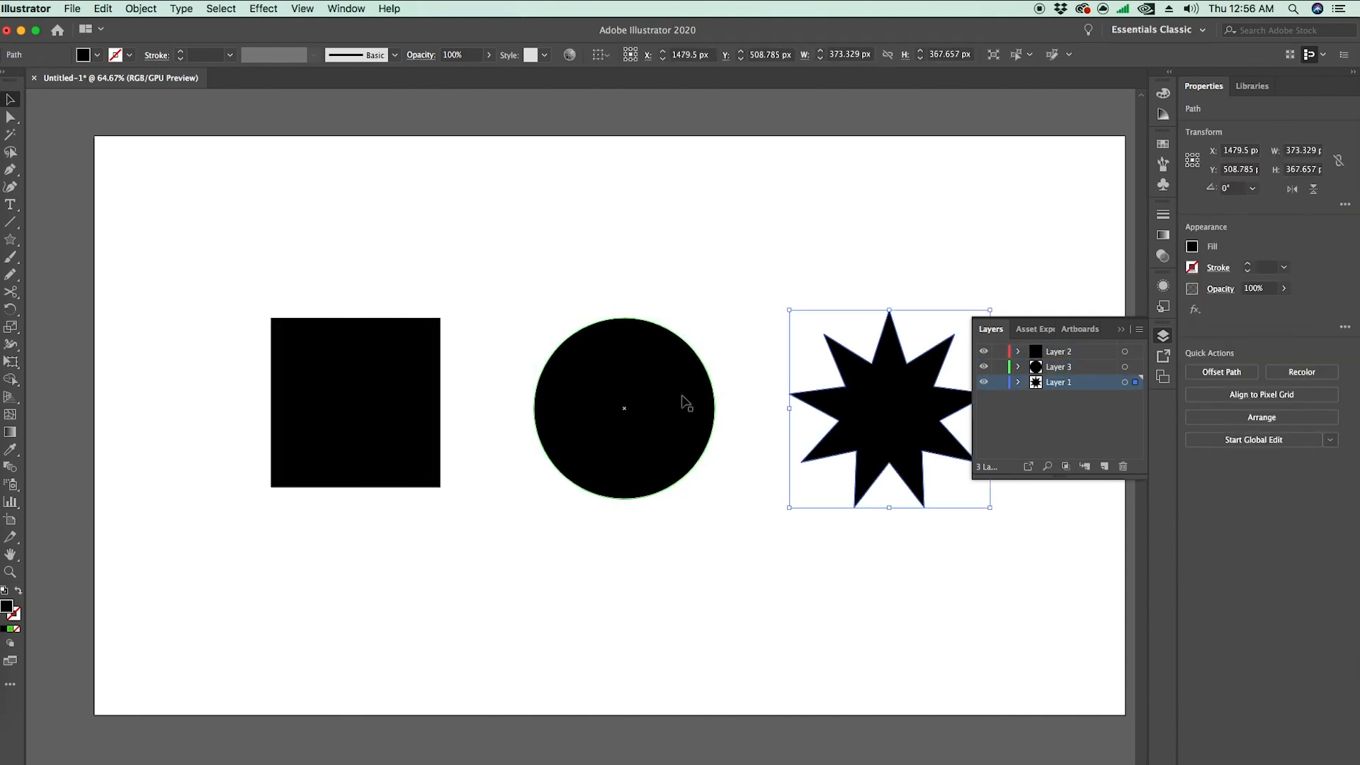
{"action": "key", "text": "super+z"}
{"action": "key", "text": "super+z"}
{"action": "key", "text": "super+shift+z"}
{"action": "key", "text": "super+shift+z"}
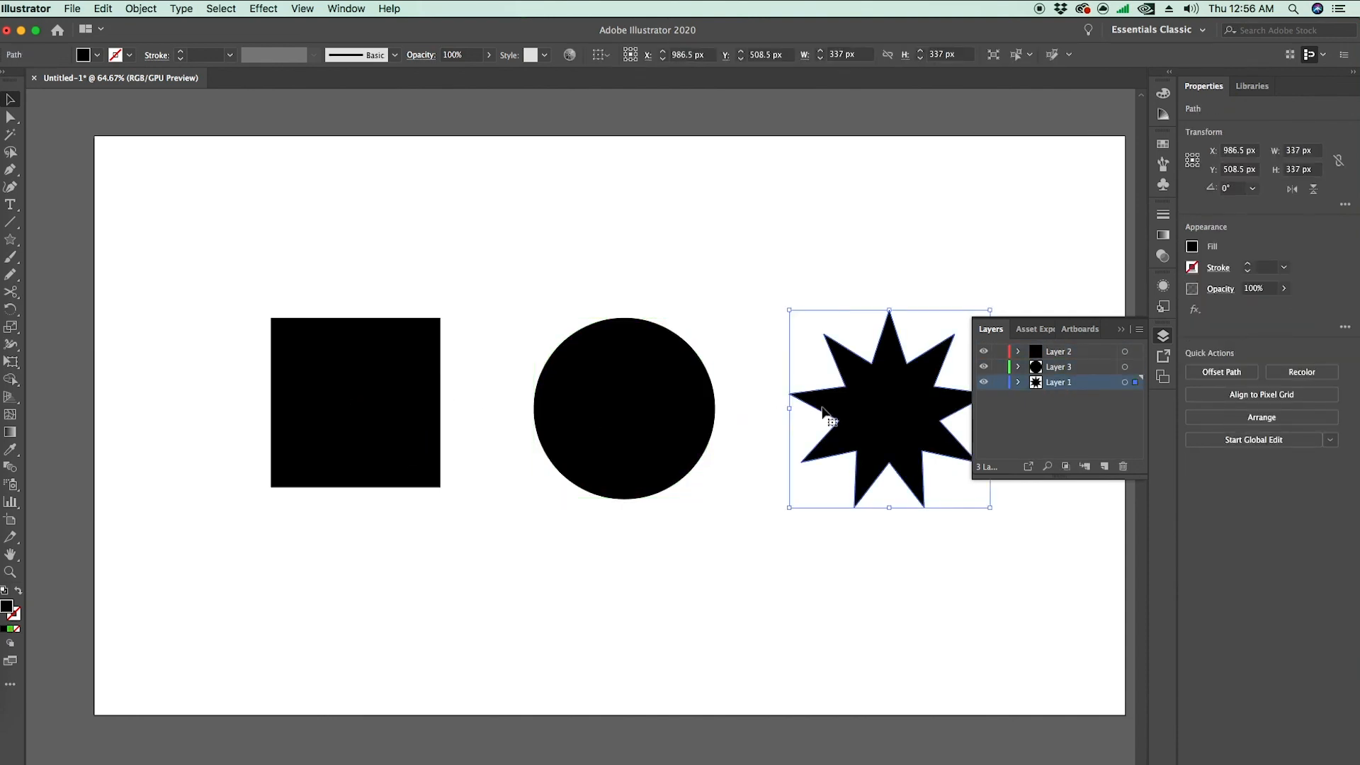
Step: Rename the three layers as star, circle and square to match the shape each one holds
{"action": "left_click", "coordinate": [1024, 511]}
{"action": "double_click", "coordinate": [1055, 382]}
{"action": "type", "text": "star"}
{"action": "key", "text": "Return"}
{"action": "double_click", "coordinate": [1058, 367]}
{"action": "type", "text": "circle"}
{"action": "key", "text": "Return"}
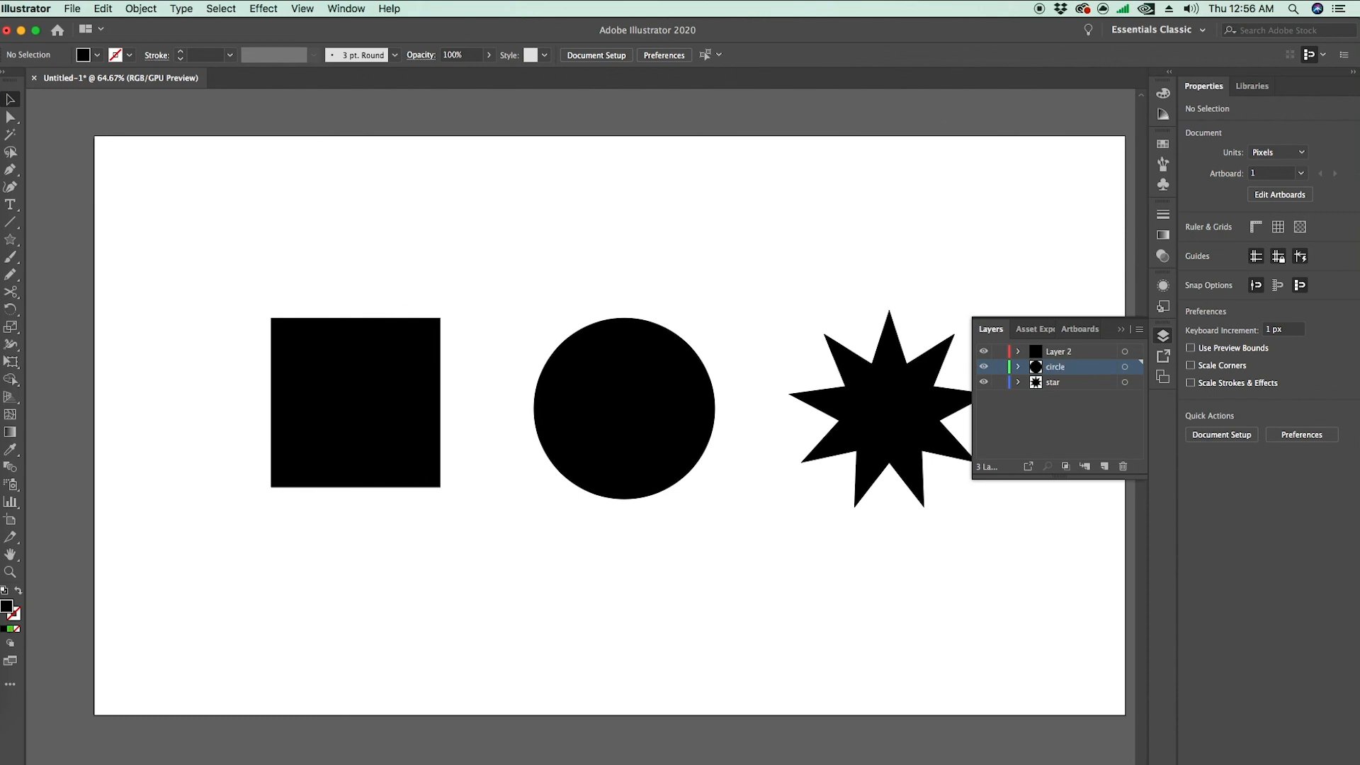
{"action": "double_click", "coordinate": [1055, 352]}
{"action": "type", "text": "sq"}
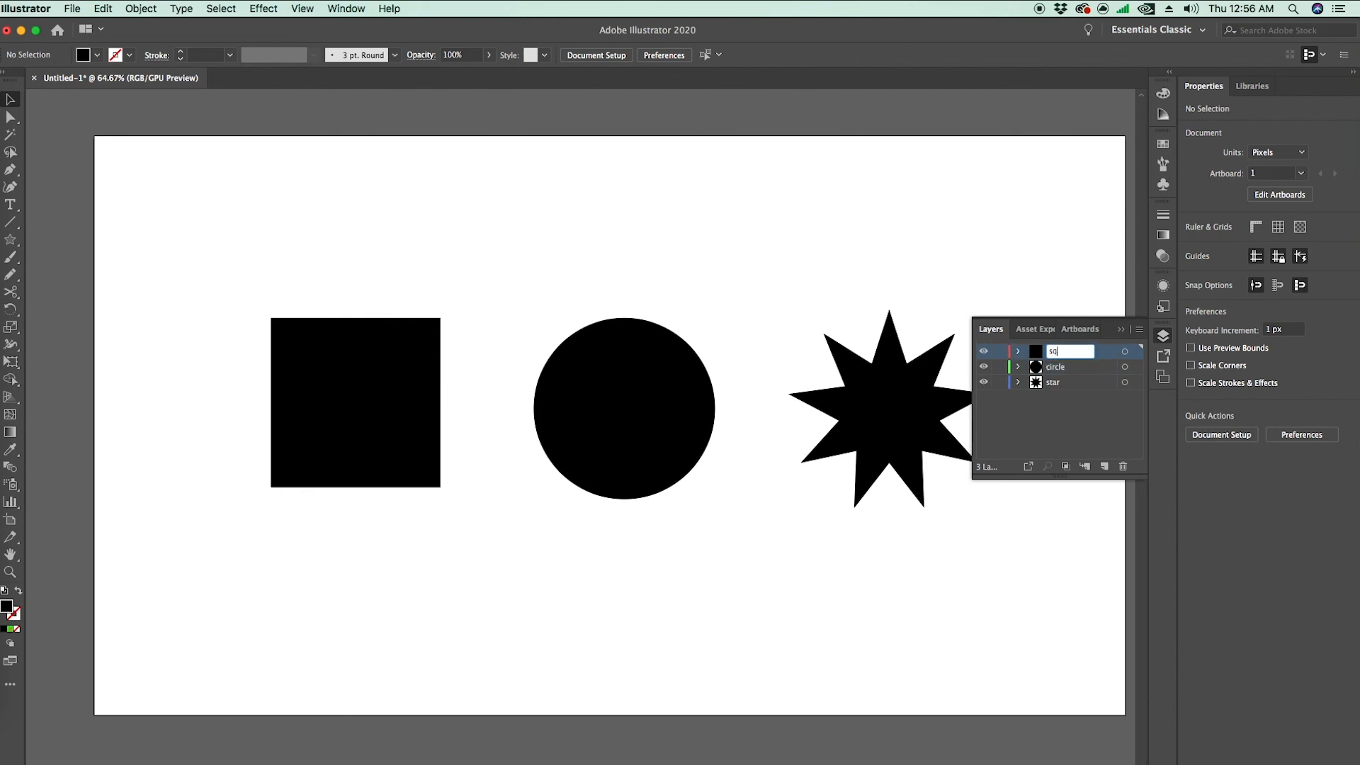
{"action": "type", "text": "uare"}
{"action": "key", "text": "Return"}
Step: Fill the square with bright green, hex colour 00ff00
{"action": "left_click", "coordinate": [317, 423]}
{"action": "double_click", "coordinate": [6, 607]}
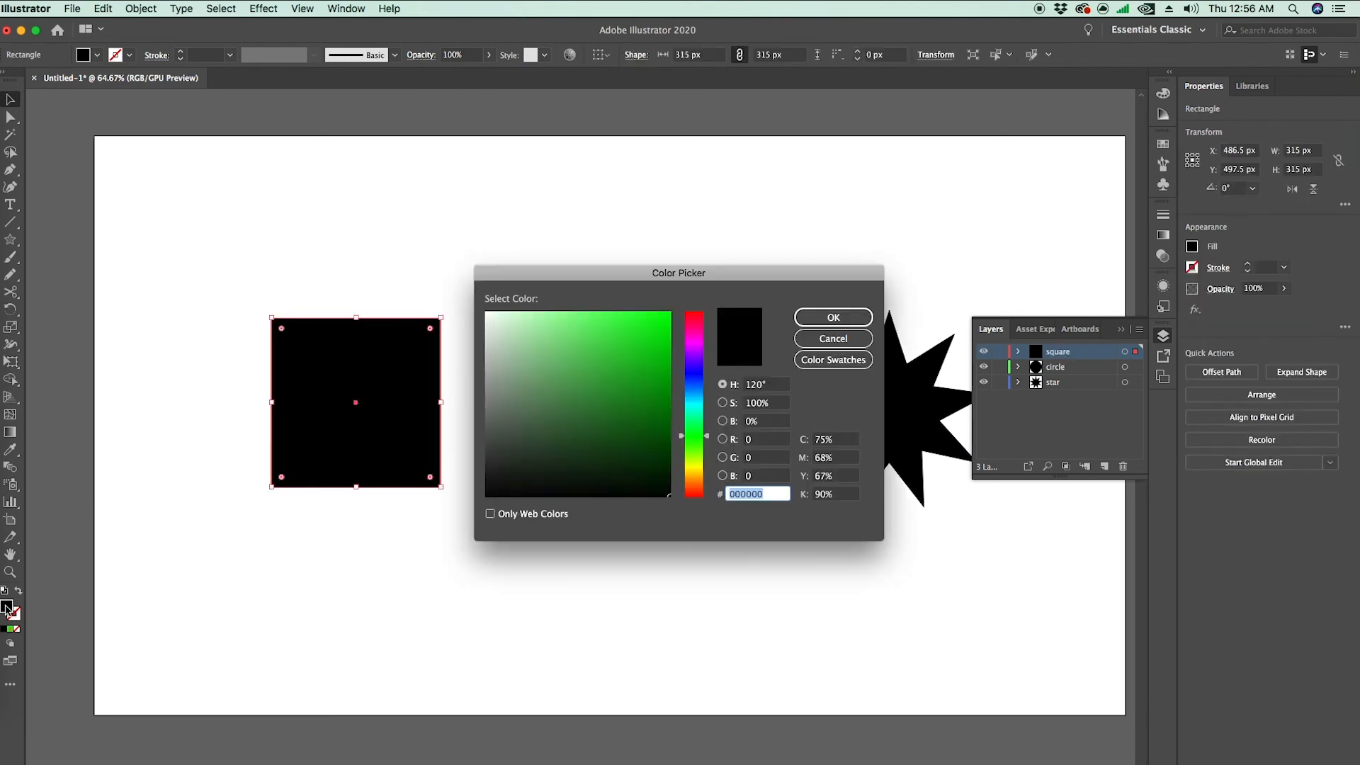
{"action": "type", "text": "00ff00"}
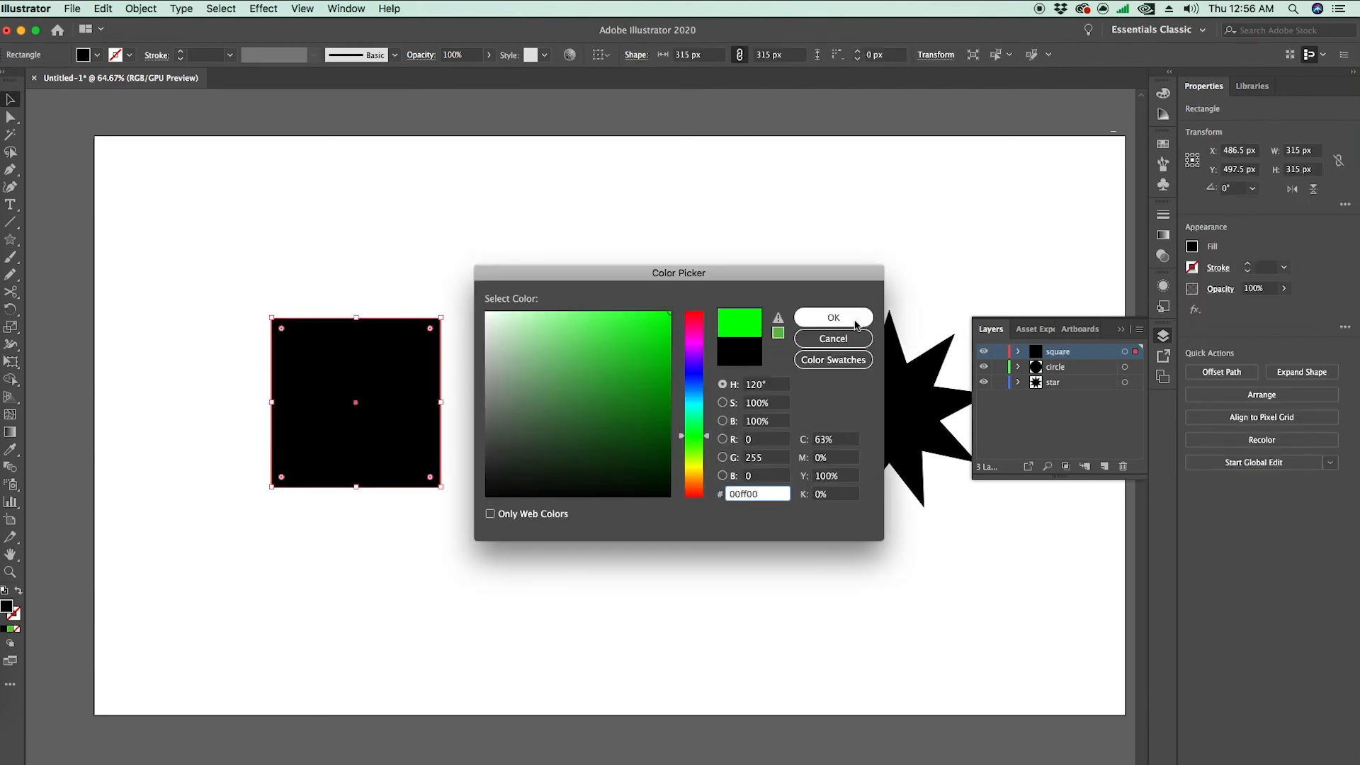
{"action": "left_click", "coordinate": [833, 318]}
Step: Change the square's fill to a slightly darker green
{"action": "left_click", "coordinate": [625, 401]}
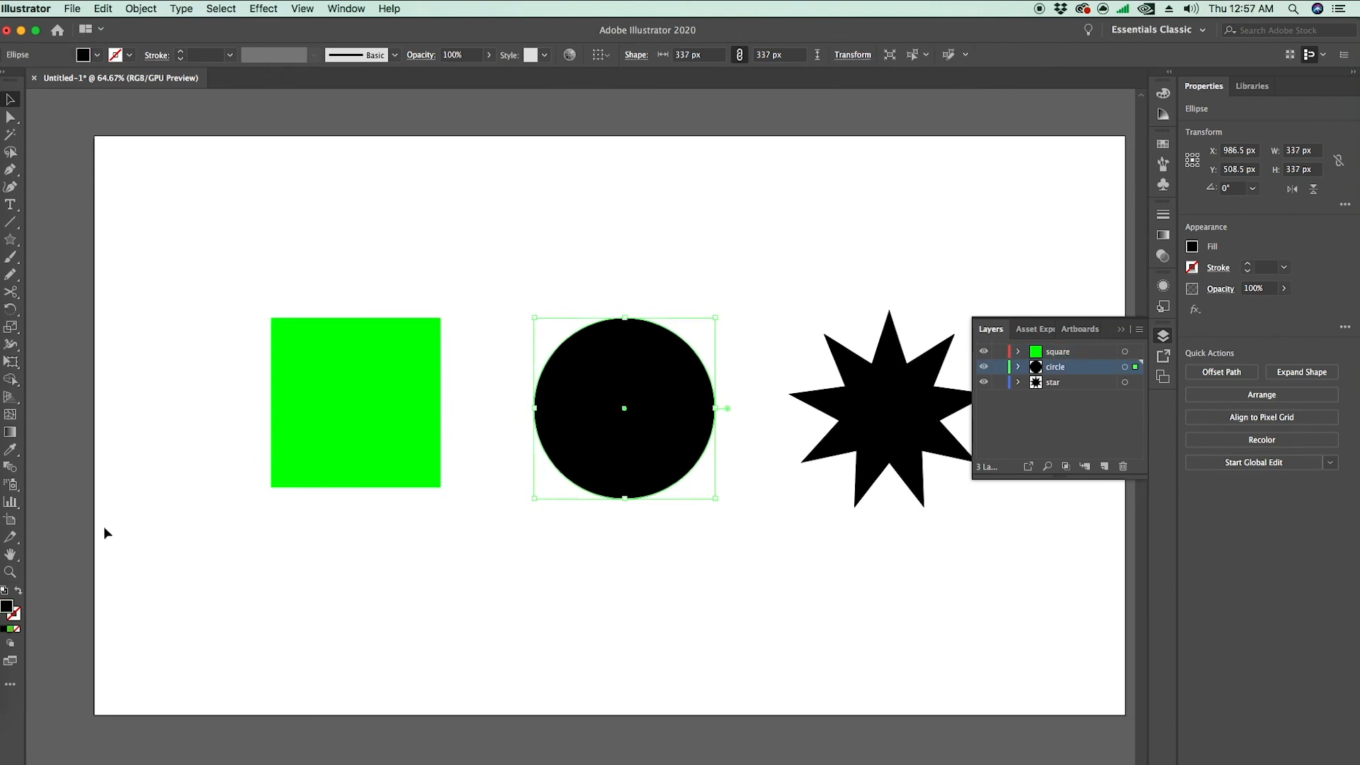
{"action": "left_click", "coordinate": [364, 404]}
{"action": "double_click", "coordinate": [6, 607]}
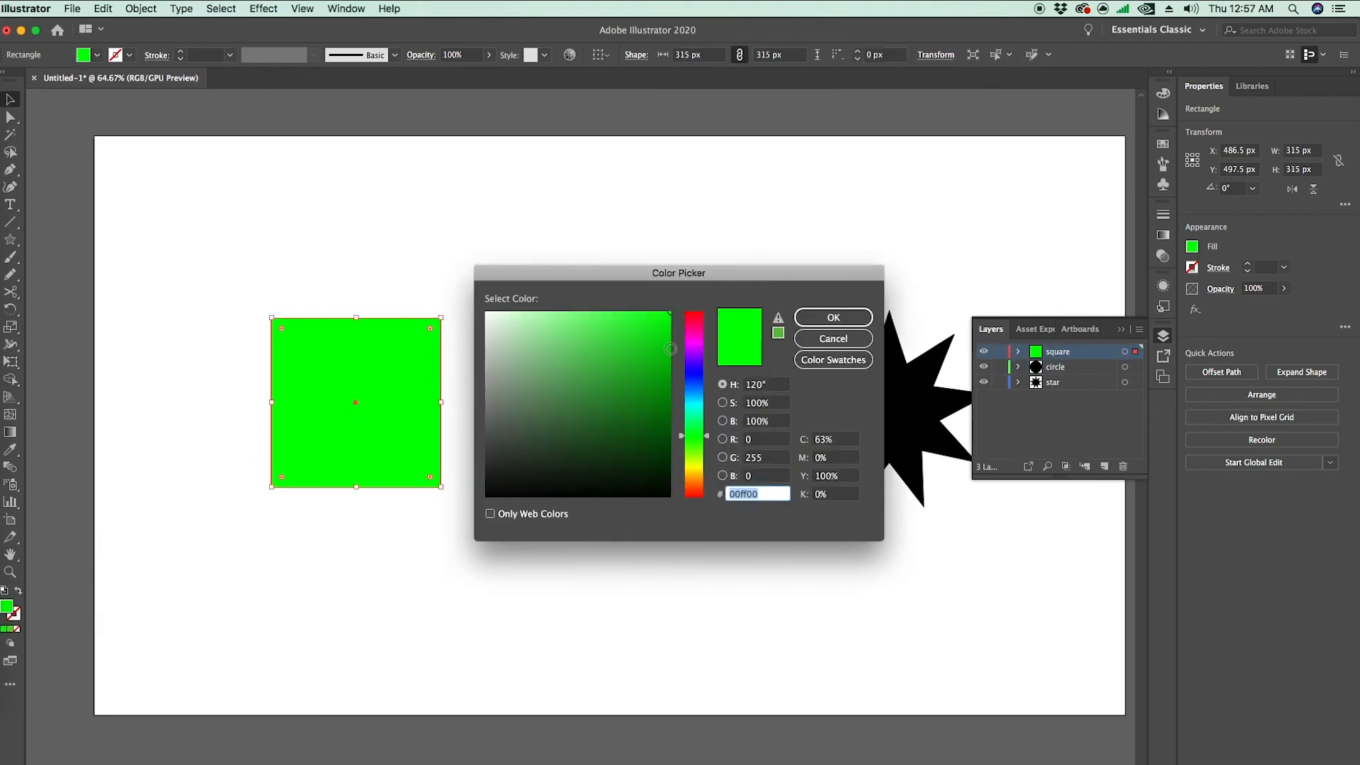
{"action": "left_click", "coordinate": [833, 317]}
Step: Fill the circle with a golden yellow
{"action": "left_click", "coordinate": [613, 389]}
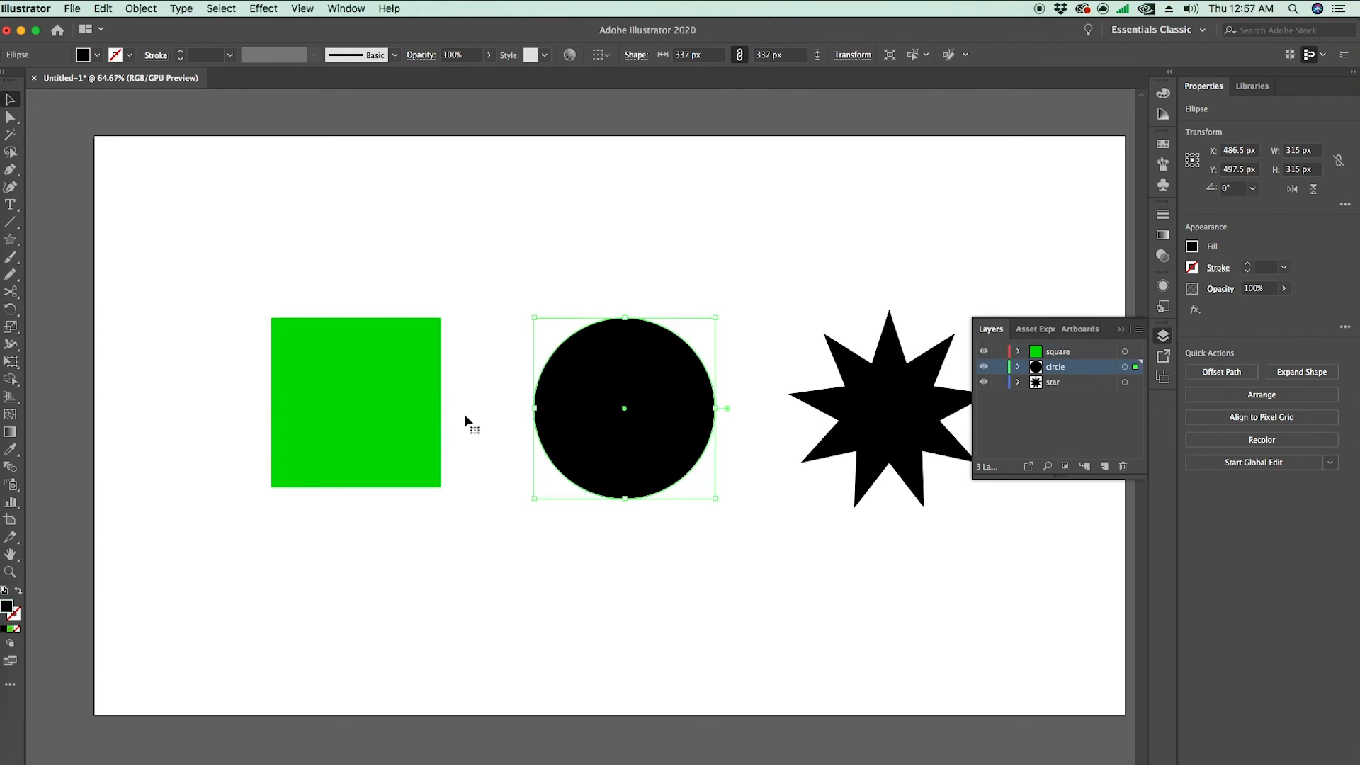
{"action": "double_click", "coordinate": [6, 607]}
{"action": "left_click_drag", "start_coordinate": [702, 453], "coordinate": [701, 472]}
{"action": "left_click", "coordinate": [700, 306]}
{"action": "left_click", "coordinate": [833, 317]}
Step: Fill the star with cyan blue, hex colour 00d3ef
{"action": "left_click", "coordinate": [894, 428]}
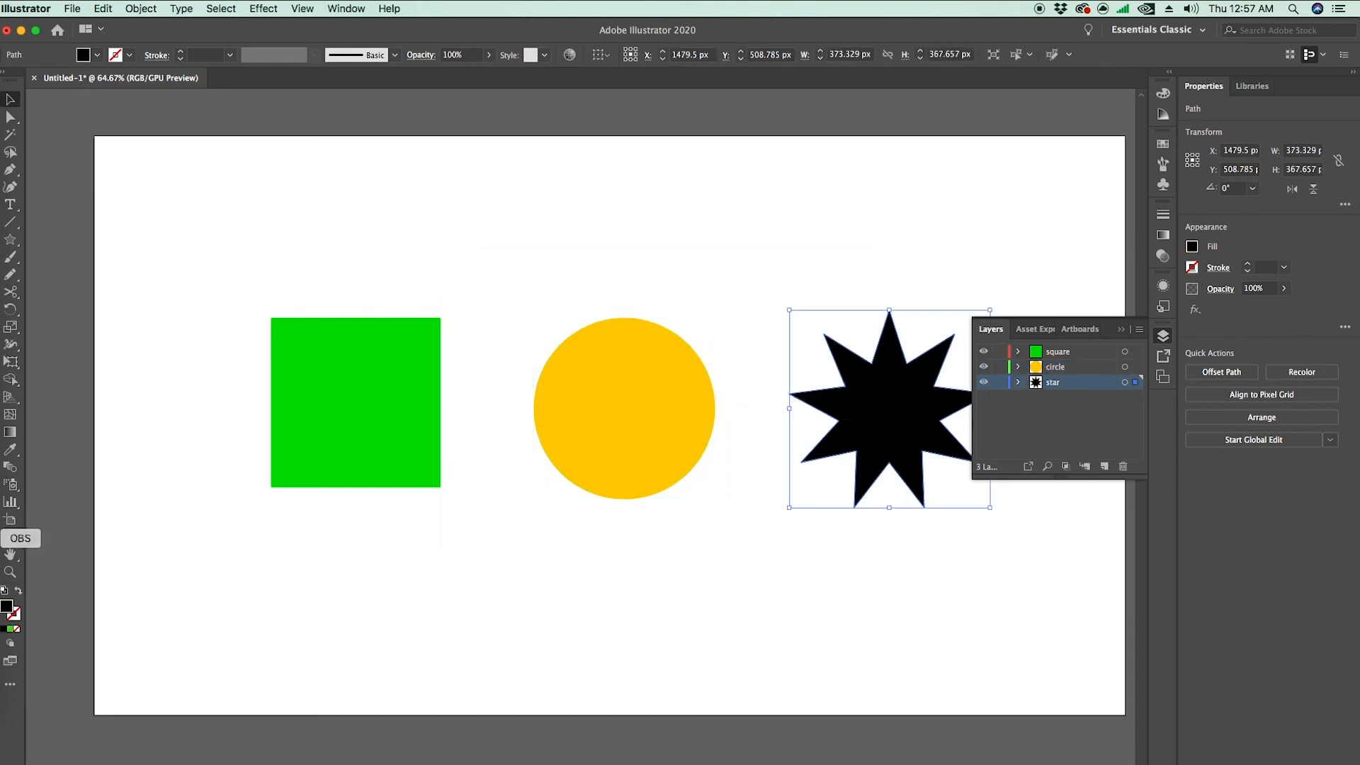
{"action": "double_click", "coordinate": [6, 607]}
{"action": "left_click", "coordinate": [699, 400]}
{"action": "left_click_drag", "start_coordinate": [666, 319], "coordinate": [696, 321]}
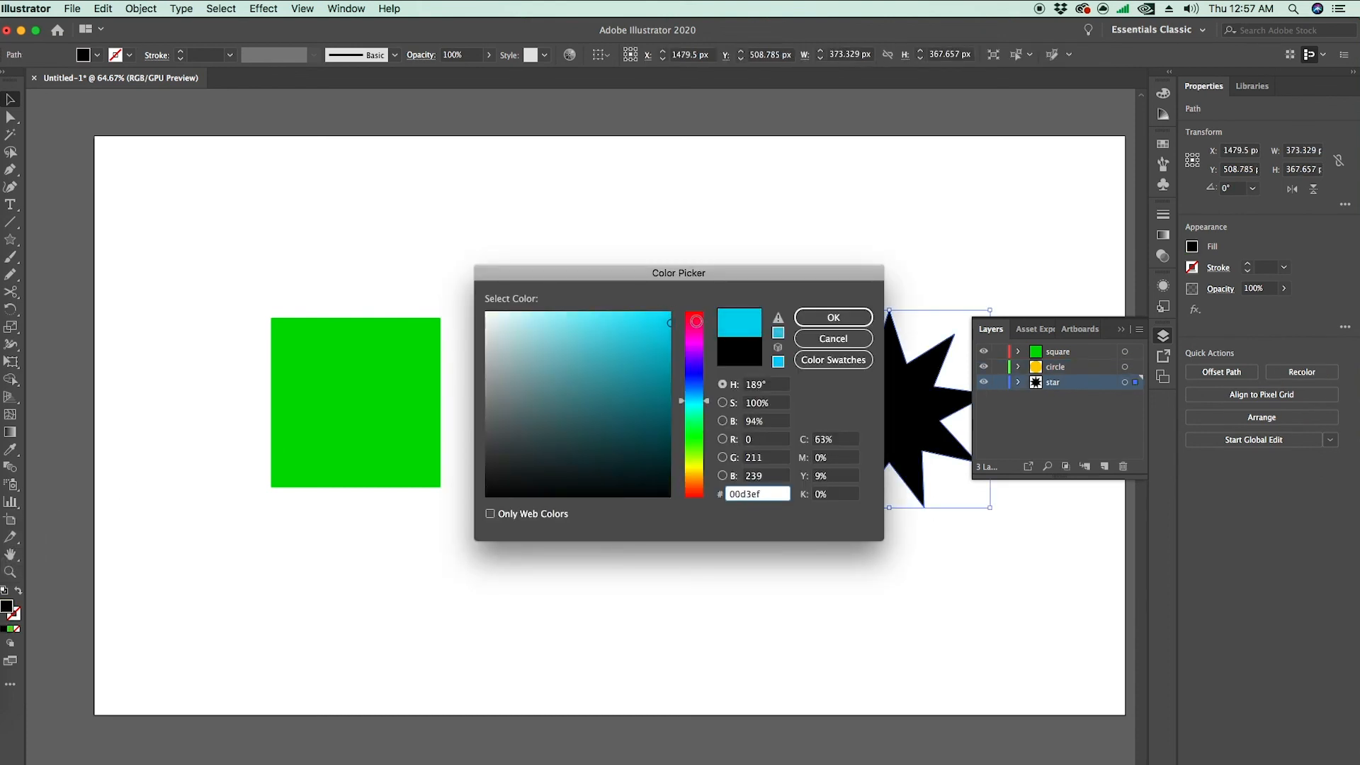
{"action": "left_click", "coordinate": [858, 323]}
{"action": "left_click", "coordinate": [860, 639]}
{"action": "left_click_drag", "start_coordinate": [942, 649], "coordinate": [289, 272]}
{"action": "left_click", "coordinate": [691, 649]}
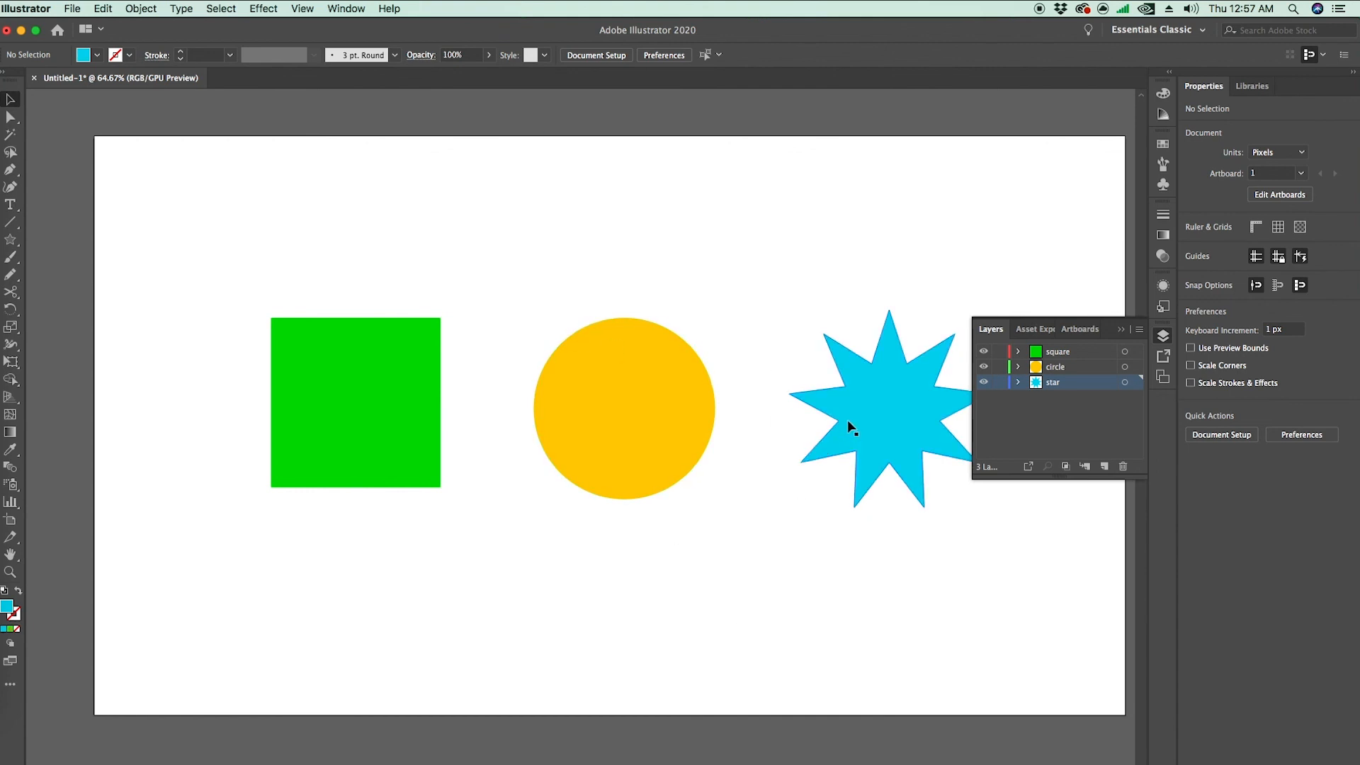
{"action": "left_click", "coordinate": [660, 411]}
{"action": "left_click", "coordinate": [365, 393]}
Step: Try rotating the circle and the star freehand by their bounding boxes, and undo the star's rotation
{"action": "left_click", "coordinate": [610, 382]}
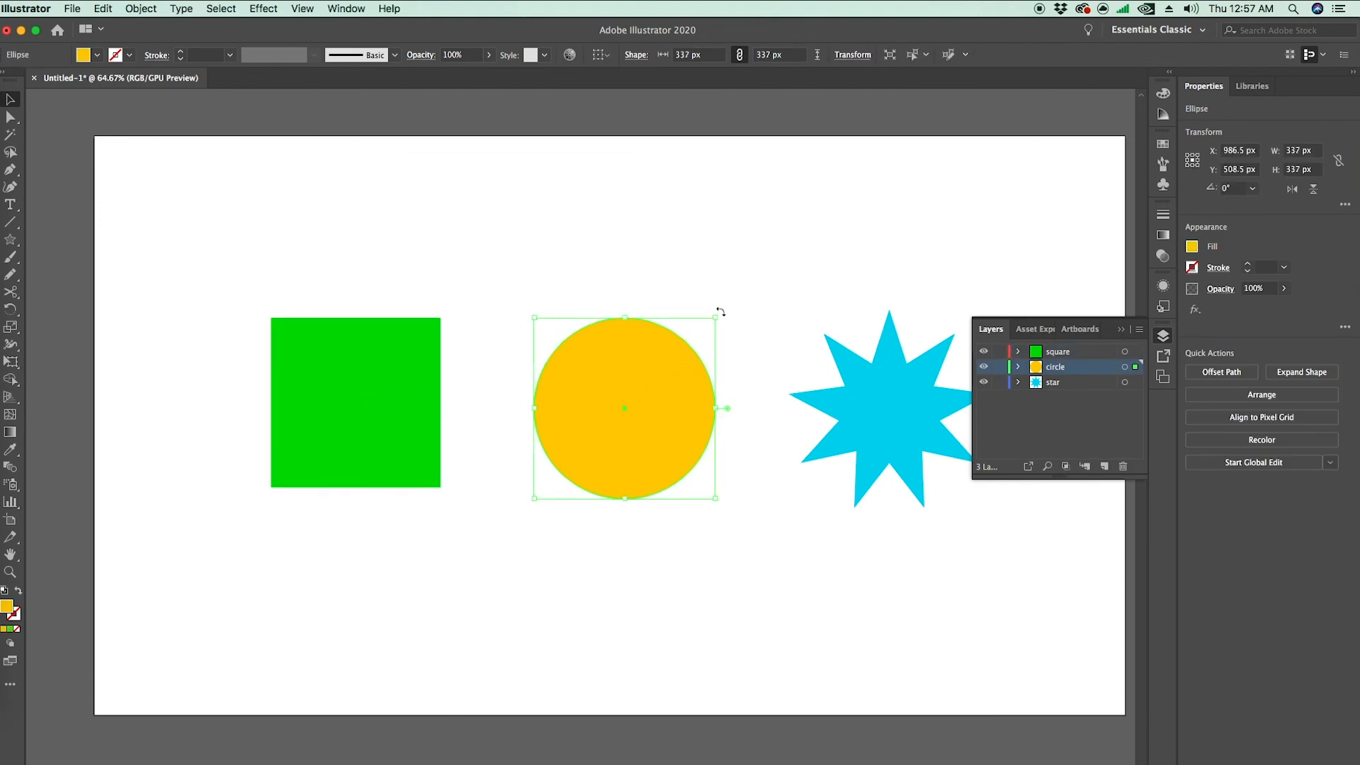
{"action": "left_click_drag", "start_coordinate": [719, 312], "coordinate": [644, 516]}
{"action": "left_click", "coordinate": [888, 381]}
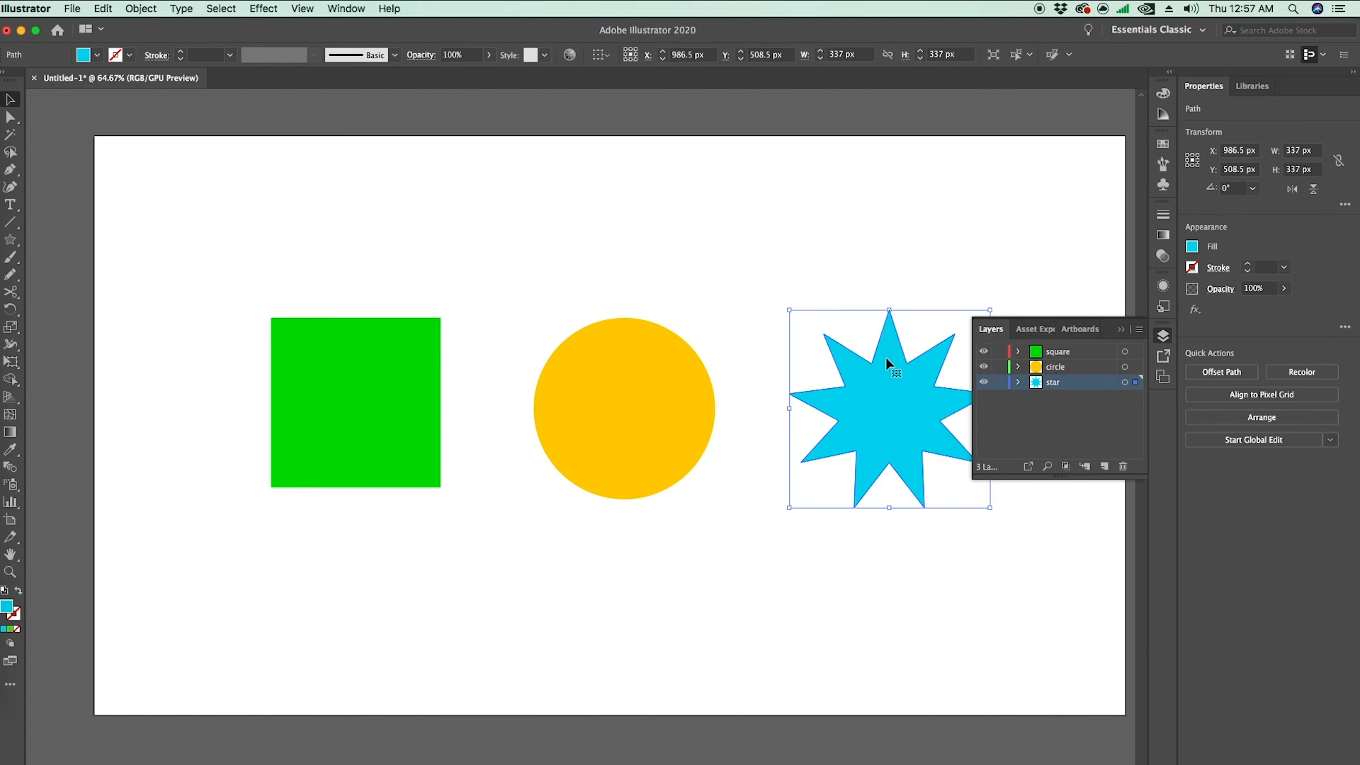
{"action": "left_click_drag", "start_coordinate": [779, 299], "coordinate": [828, 343]}
{"action": "key", "text": "super+z"}
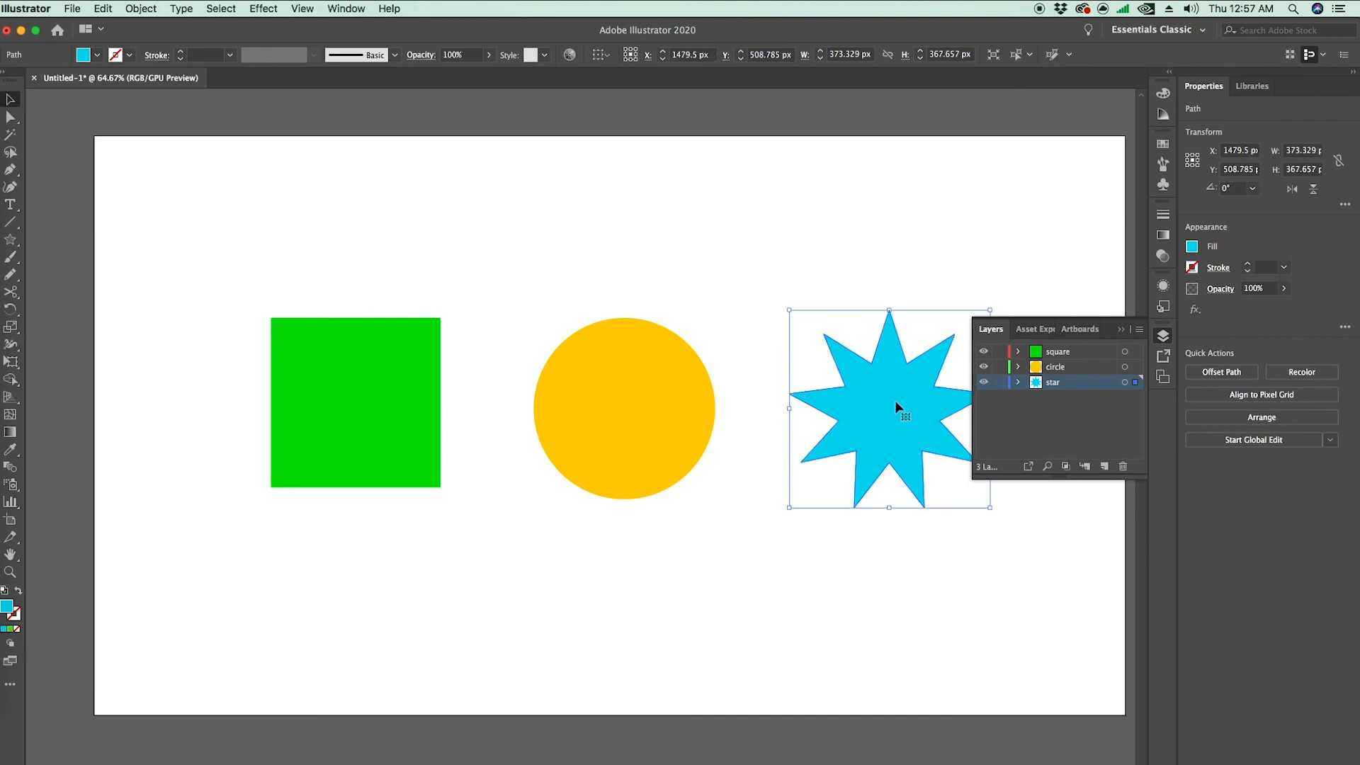
Step: Start an exact-angle Rotate transform on the star and switch its preview on and off to compare the orientations
{"action": "right_click", "coordinate": [898, 404]}
{"action": "mouse_move", "coordinate": [923, 630]}
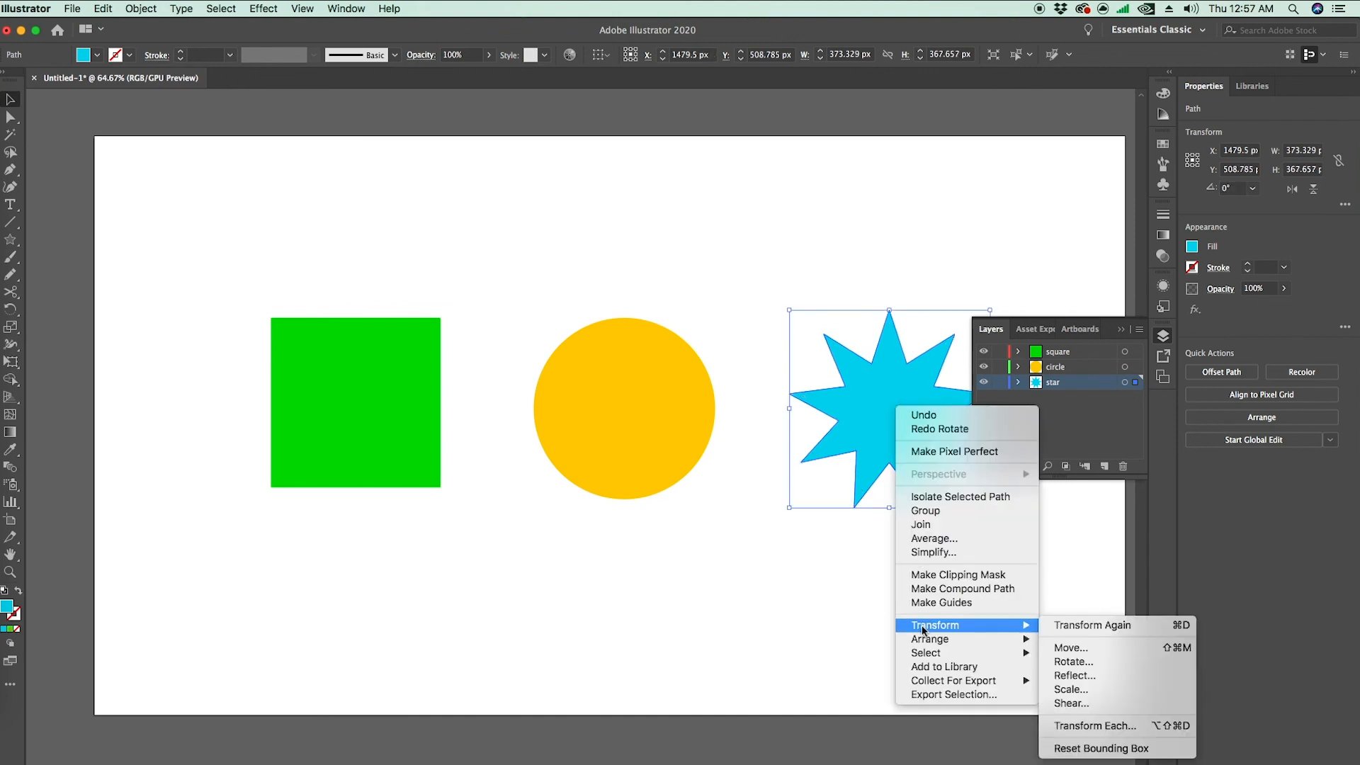
{"action": "left_click", "coordinate": [1073, 661]}
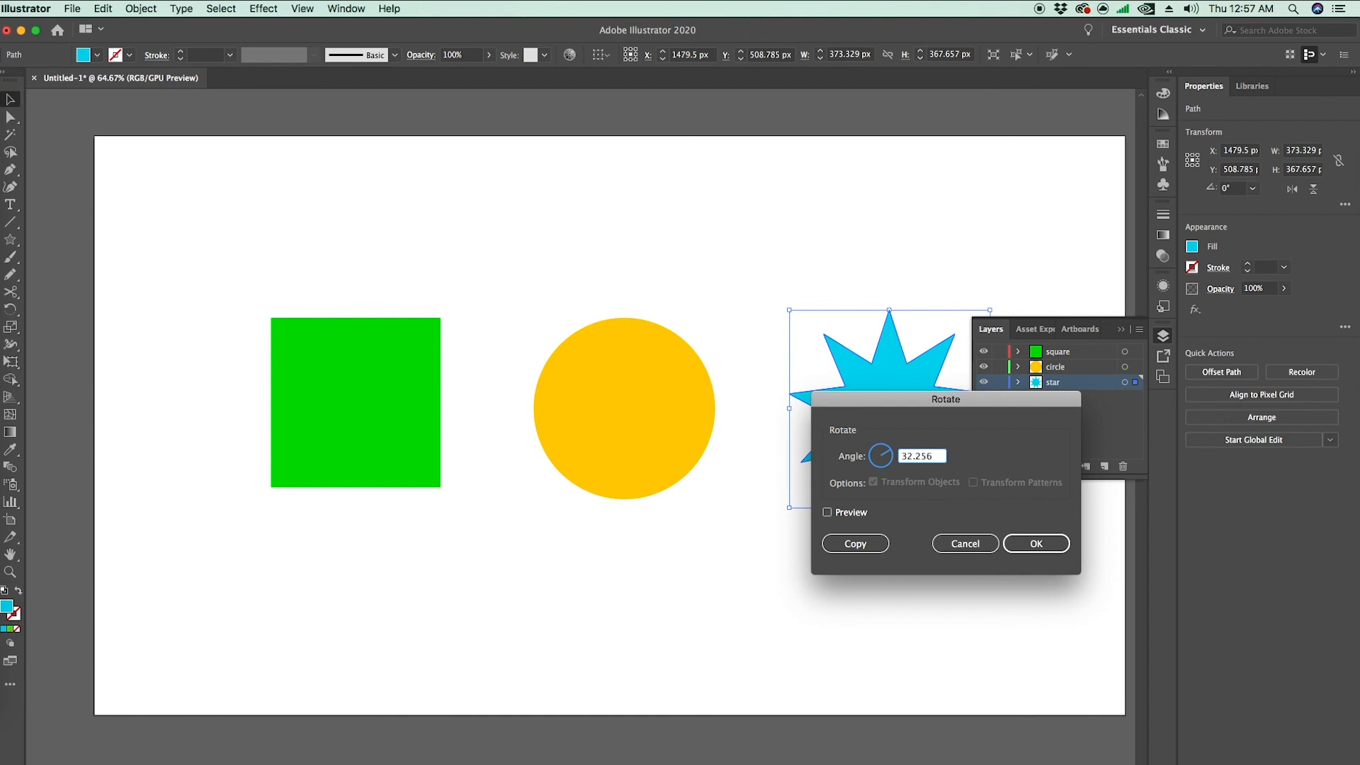
{"action": "left_click", "coordinate": [850, 515]}
{"action": "left_click_drag", "start_coordinate": [933, 400], "coordinate": [573, 520]}
{"action": "left_click", "coordinate": [487, 633]}
{"action": "left_click", "coordinate": [486, 633]}
{"action": "left_click", "coordinate": [486, 633]}
{"action": "left_click", "coordinate": [487, 632]}
{"action": "left_click", "coordinate": [485, 632]}
{"action": "left_click", "coordinate": [487, 632]}
{"action": "left_click", "coordinate": [486, 633]}
{"action": "left_click", "coordinate": [487, 632]}
Step: Try a 265° rotation angle on the star, cancel the rotation and deselect the star
{"action": "left_click", "coordinate": [522, 588]}
{"action": "mouse_move", "coordinate": [521, 587]}
{"action": "left_mouse_down"}
{"action": "mouse_move", "coordinate": [524, 571]}
{"action": "mouse_move", "coordinate": [522, 589]}
{"action": "left_mouse_up"}
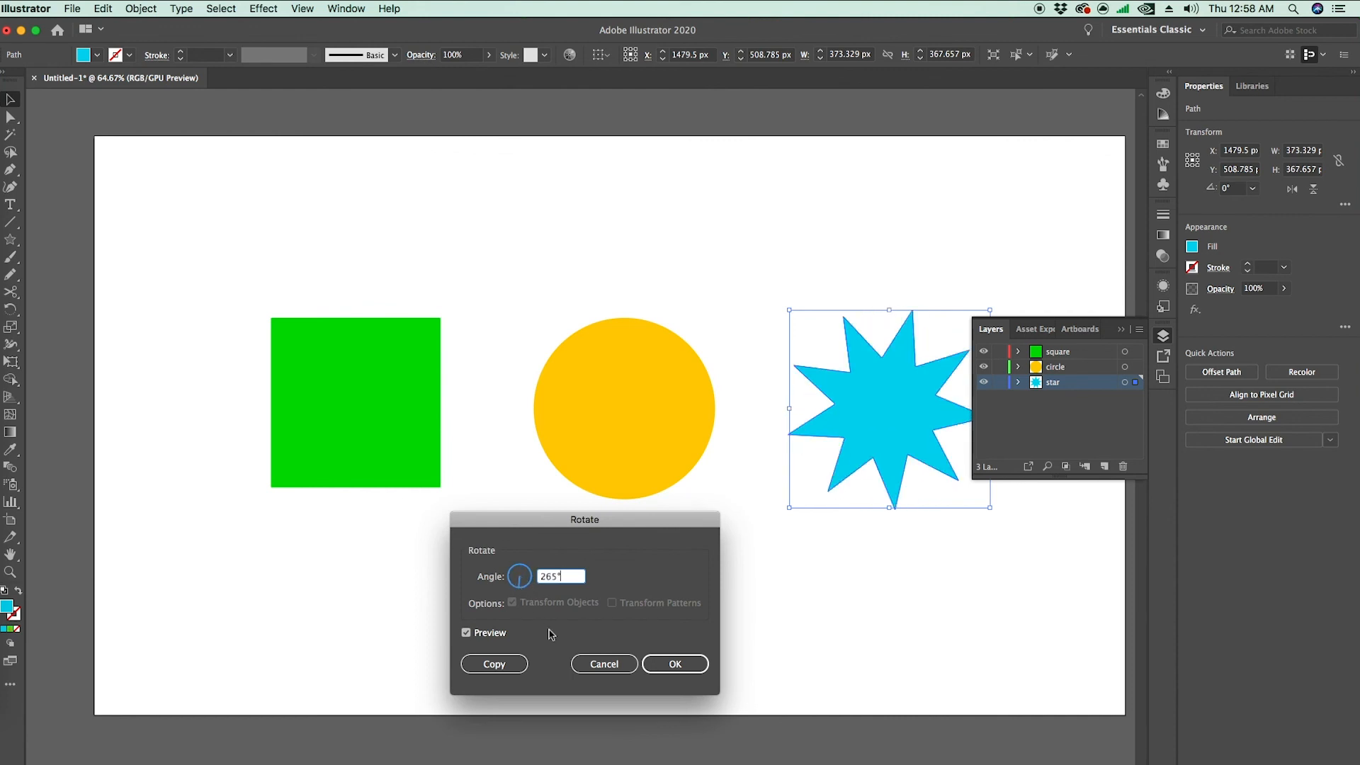
{"action": "left_click", "coordinate": [622, 664]}
{"action": "left_click", "coordinate": [646, 644]}
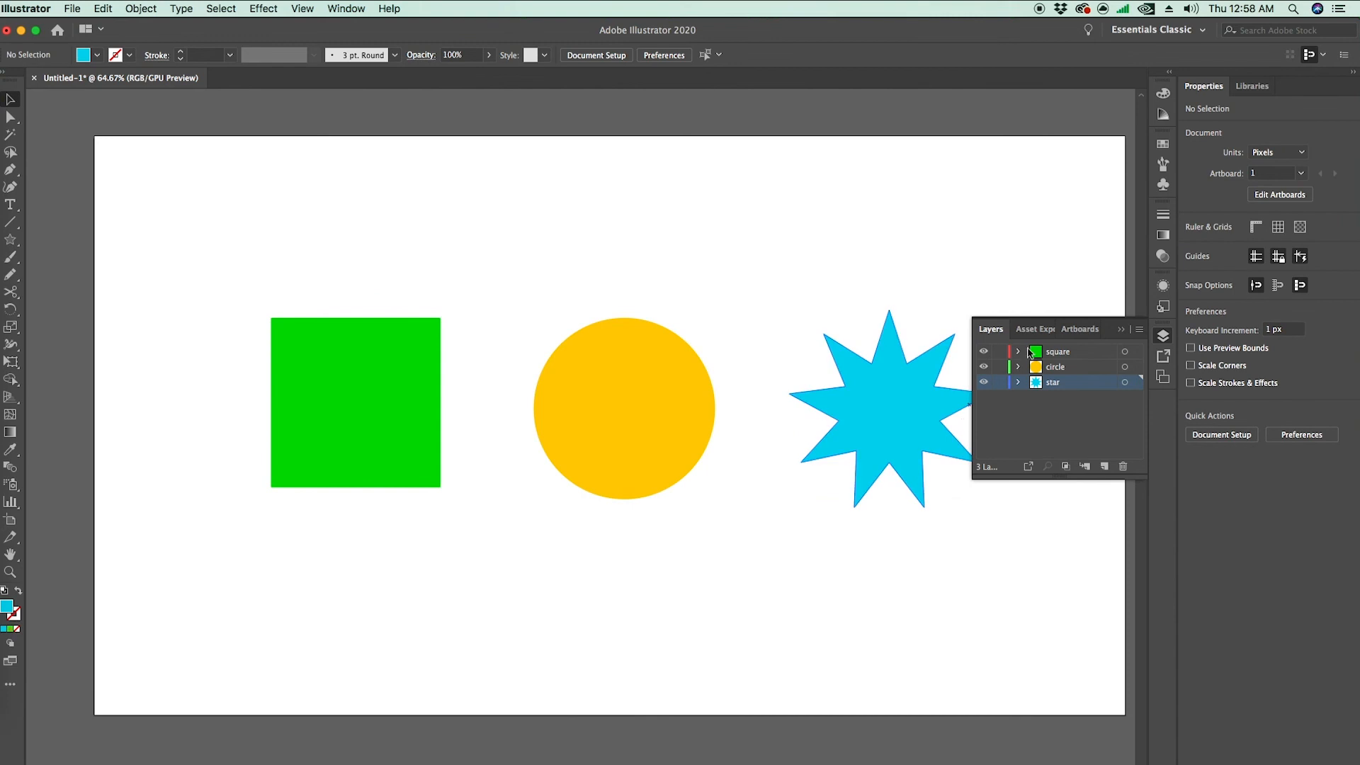
Step: Close the layer list, start saving the document and choose the Desktop as the save location
{"action": "left_click", "coordinate": [1165, 335]}
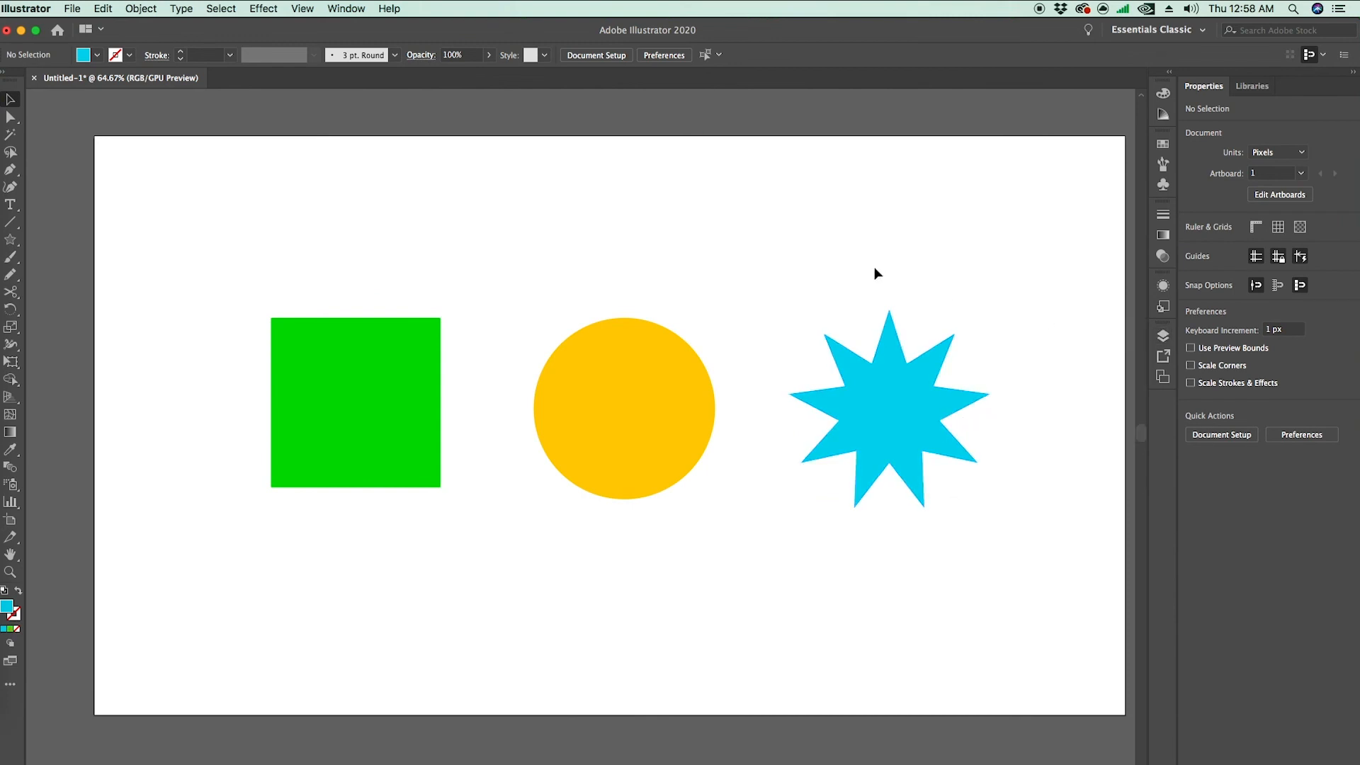
{"action": "key", "text": "super+s"}
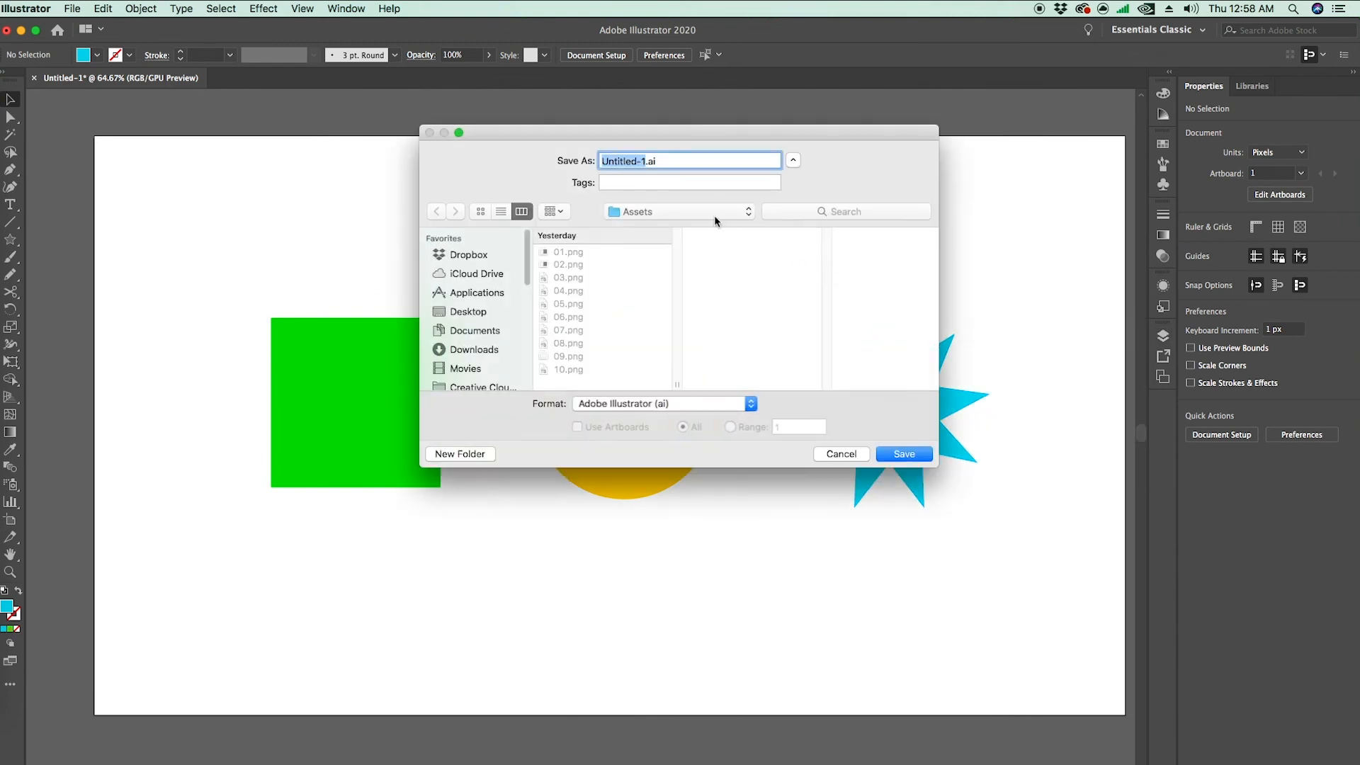
{"action": "left_click", "coordinate": [719, 214]}
{"action": "left_click", "coordinate": [770, 340]}
{"action": "left_click_drag", "start_coordinate": [527, 255], "coordinate": [525, 342]}
{"action": "scroll", "coordinate": [511, 331], "scroll_direction": "up", "scroll_amount": 5}
{"action": "left_click", "coordinate": [468, 303]}
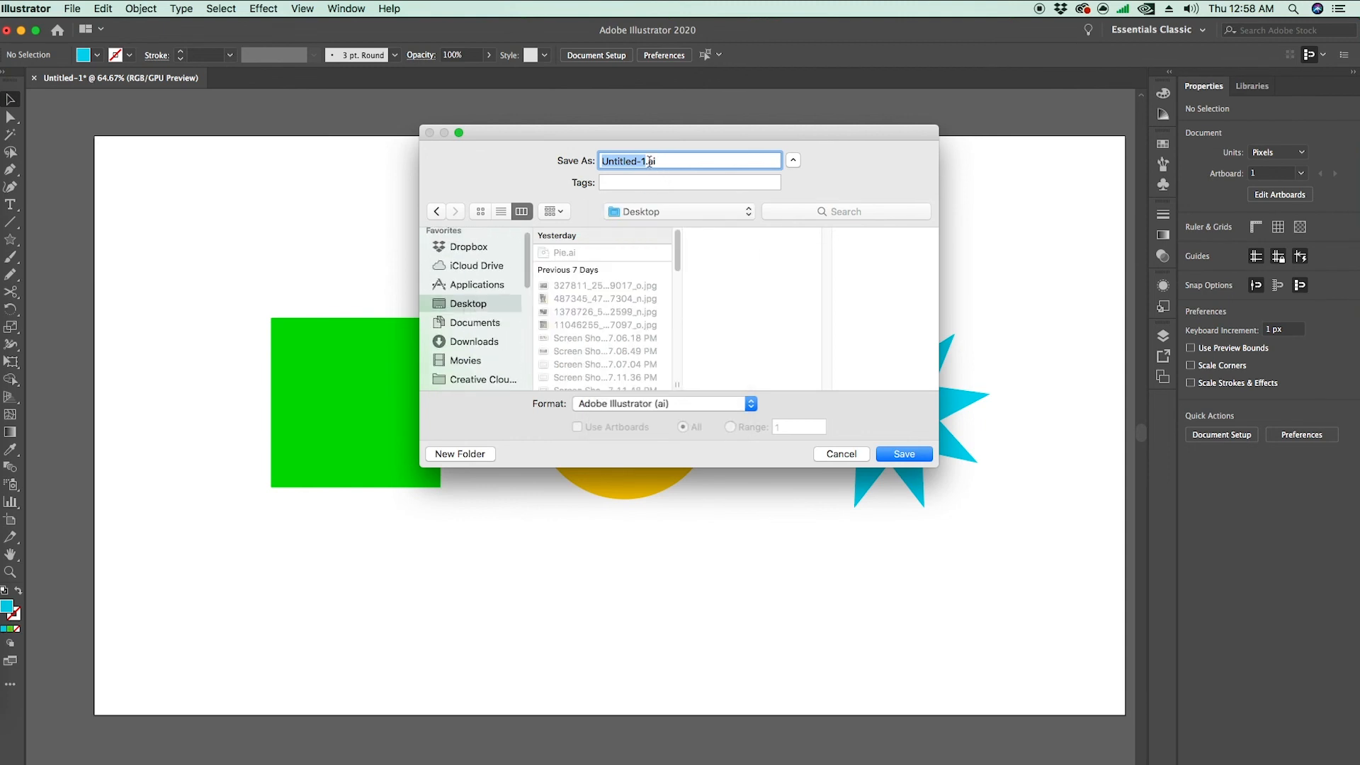
Step: Create a new folder named Basic Training on the Desktop for the file
{"action": "left_click", "coordinate": [467, 454]}
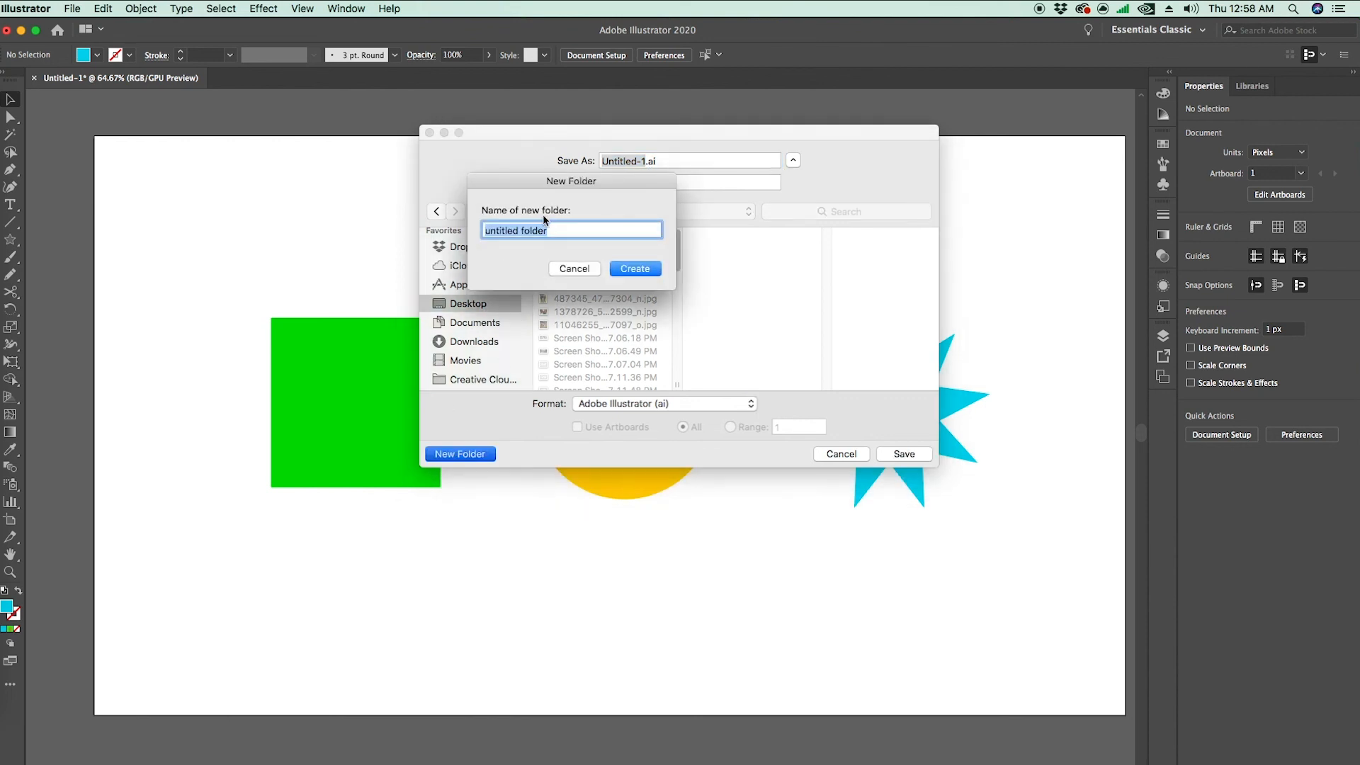
{"action": "type", "text": "Tu"}
{"action": "key", "text": "BackSpace"}
{"action": "key", "text": "BackSpace"}
{"action": "type", "text": "Ba"}
{"action": "key", "text": "Return"}
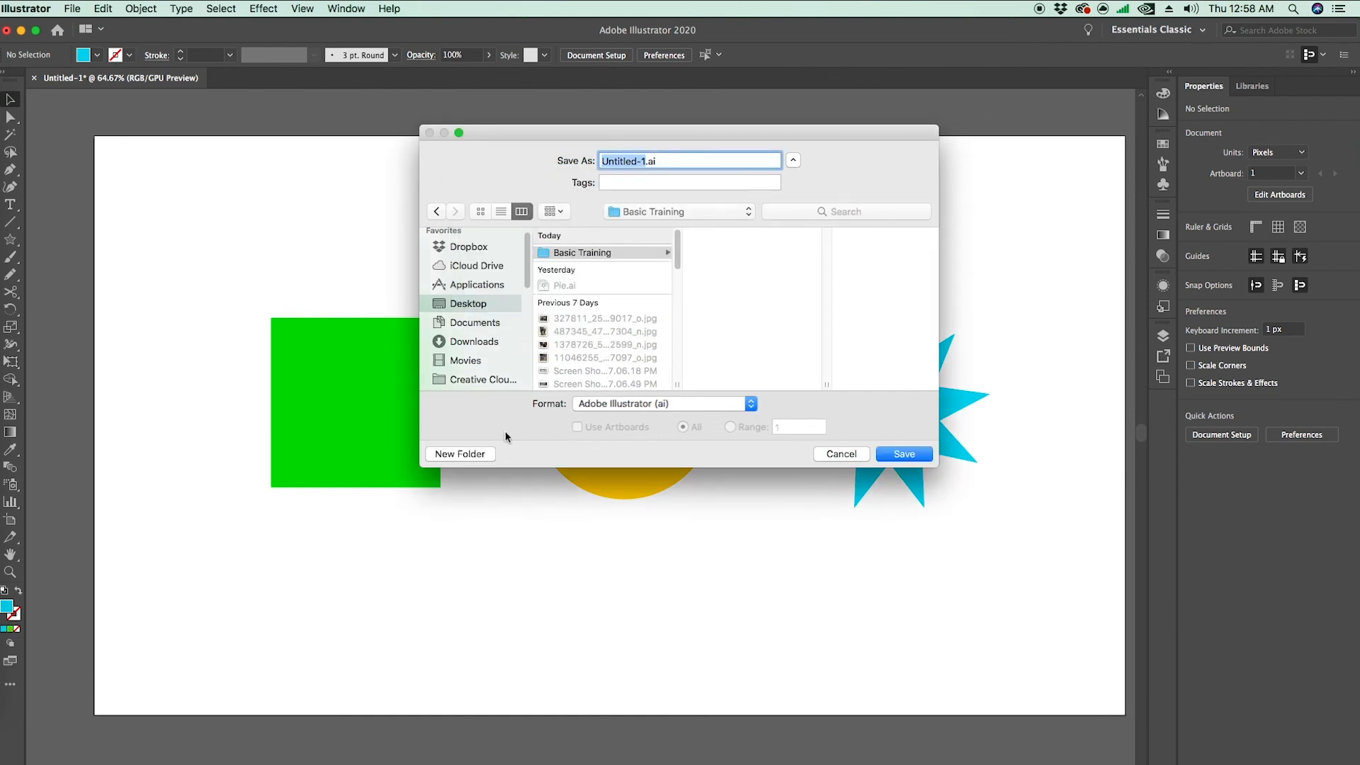
Step: Create a folder named T1 inside Basic Training and save the document there as Shapes.ai in Adobe Illustrator format
{"action": "left_click", "coordinate": [476, 458]}
{"action": "type", "text": "T1"}
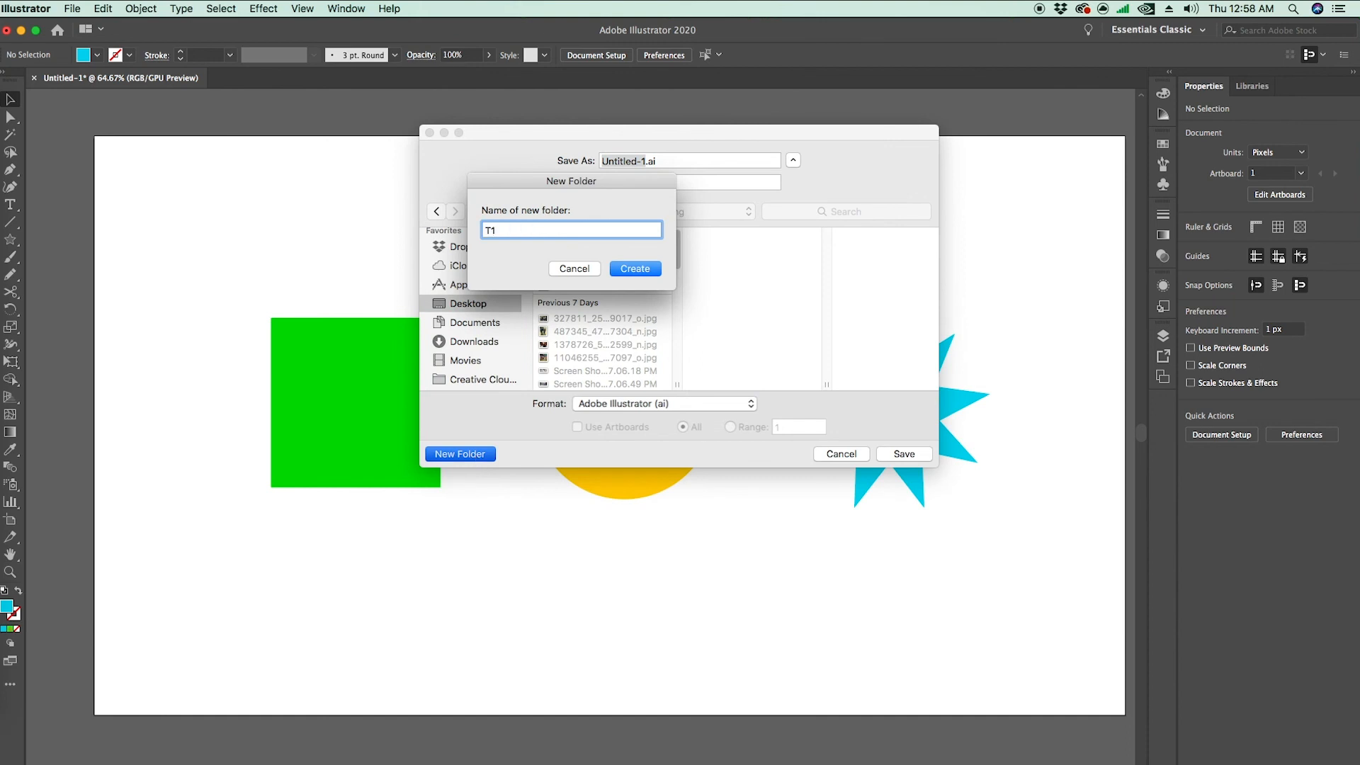
{"action": "key", "text": "Return"}
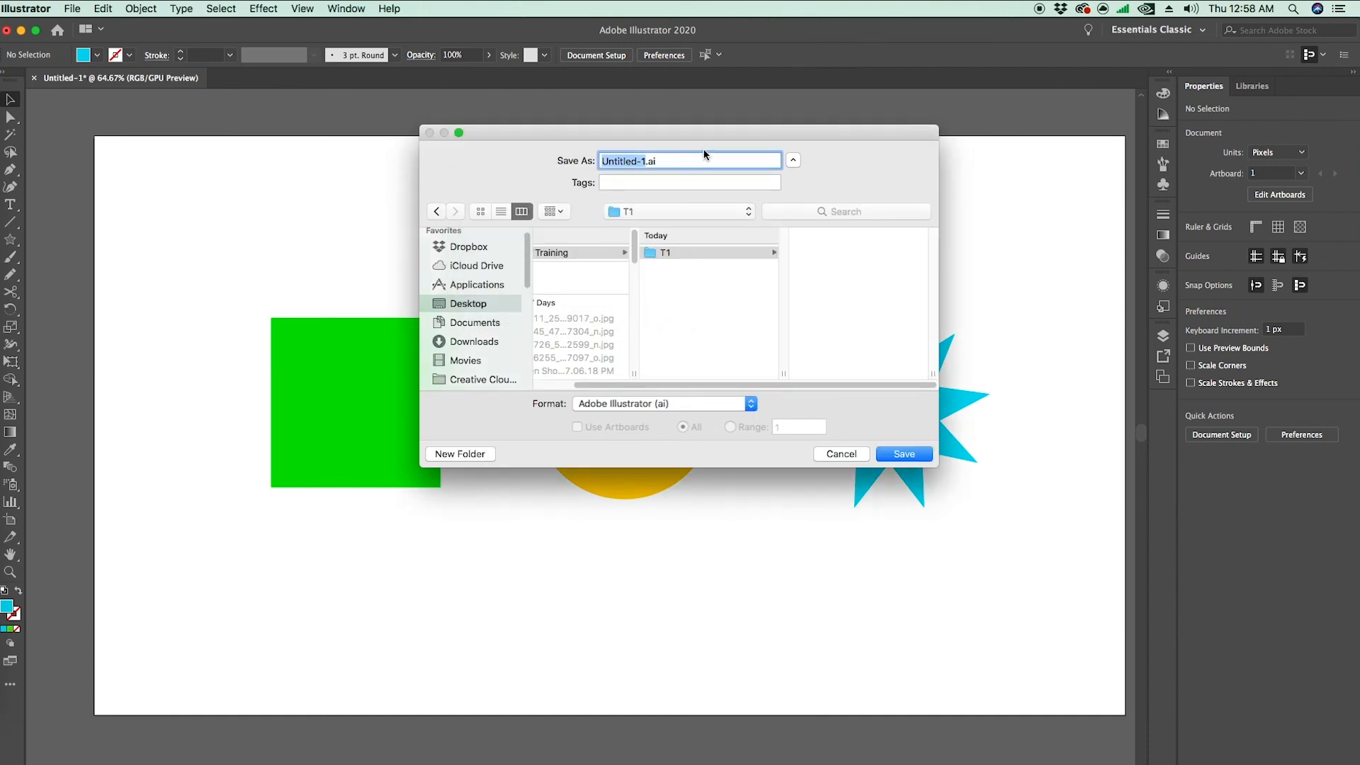
{"action": "type", "text": "Shapes"}
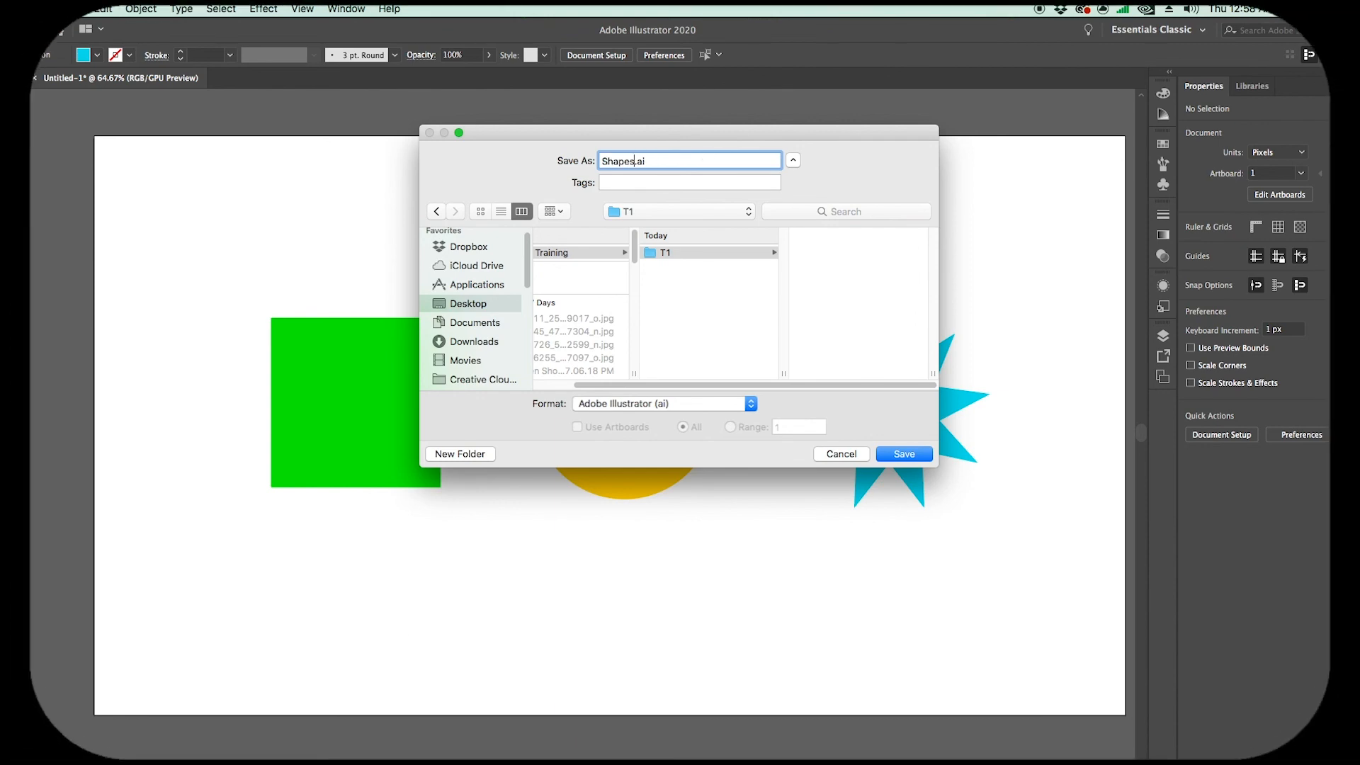
{"action": "key", "text": "Return"}
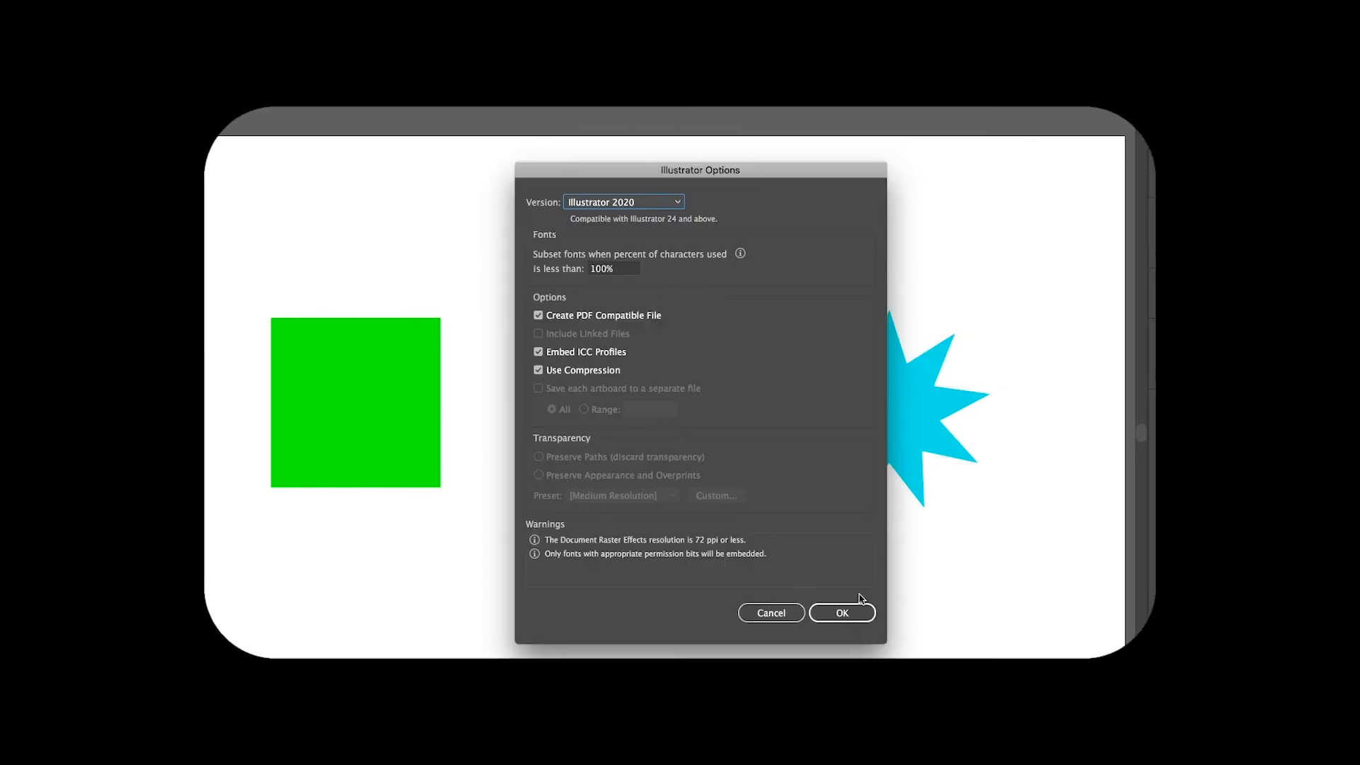